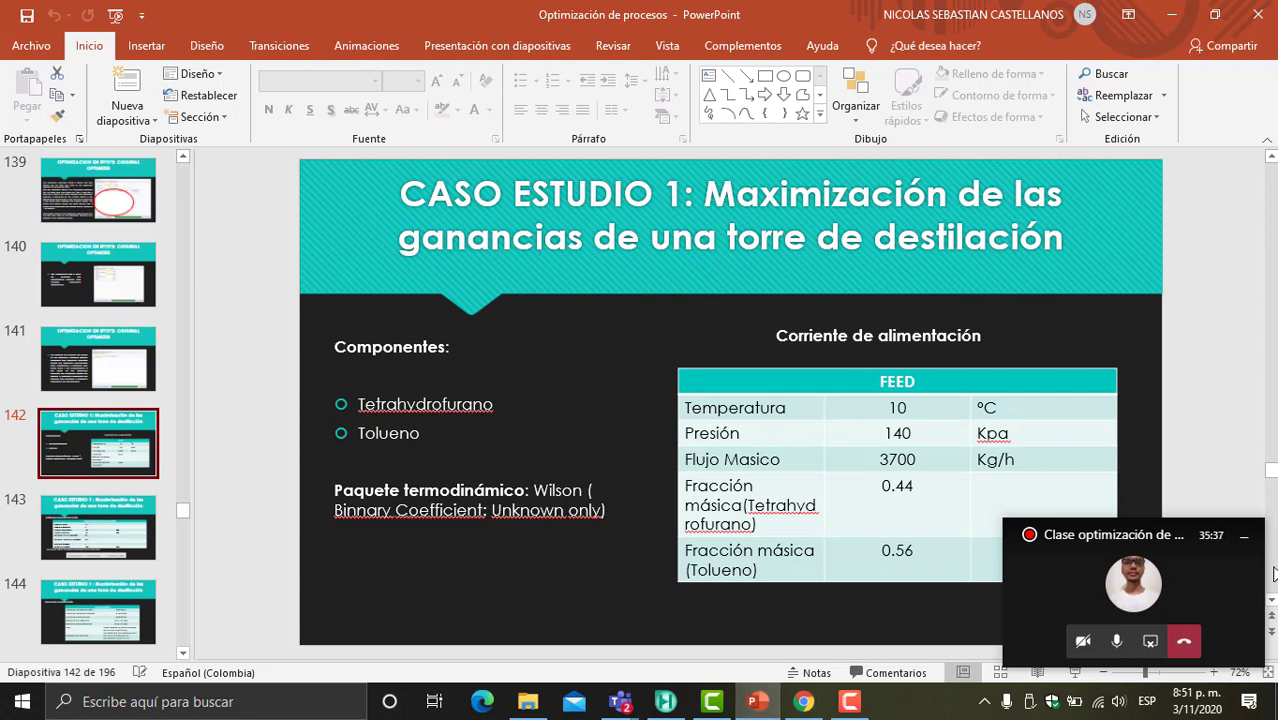
- Switch to Aspen HYSYS, create a new component list and add Toluene to it
click(1243, 537)
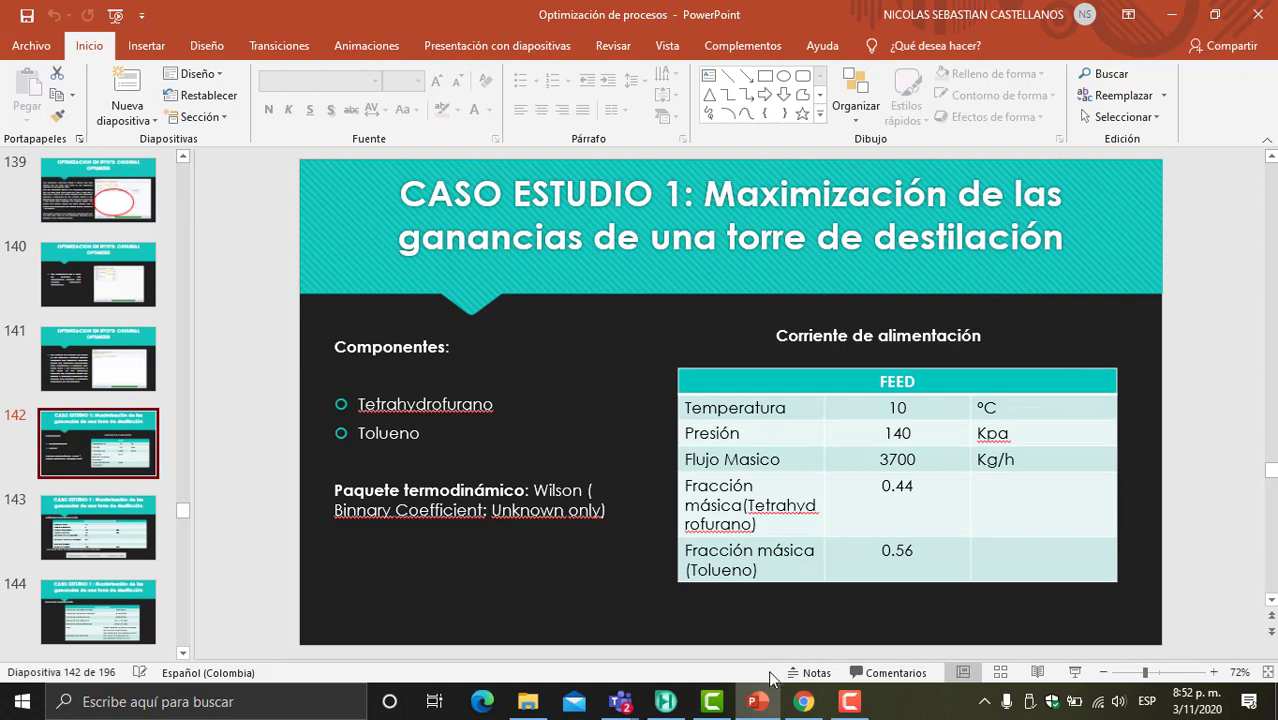
click(670, 702)
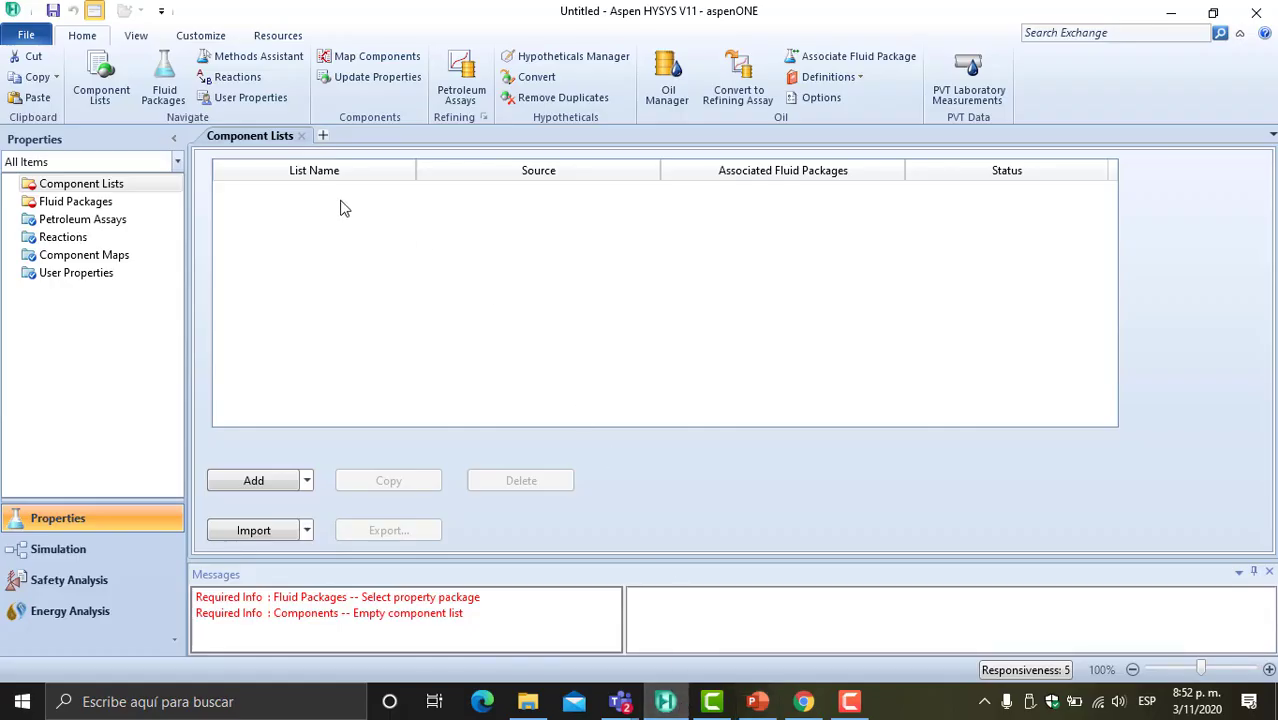
click(256, 481)
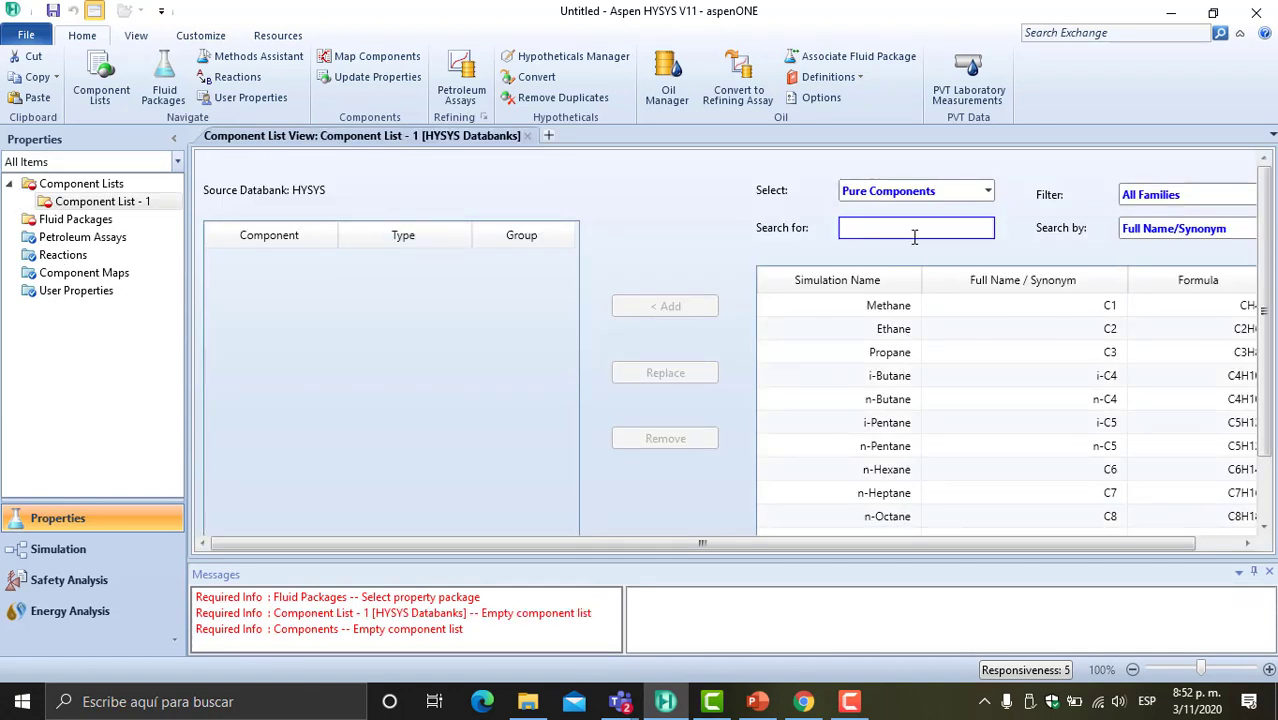
text(toluene)
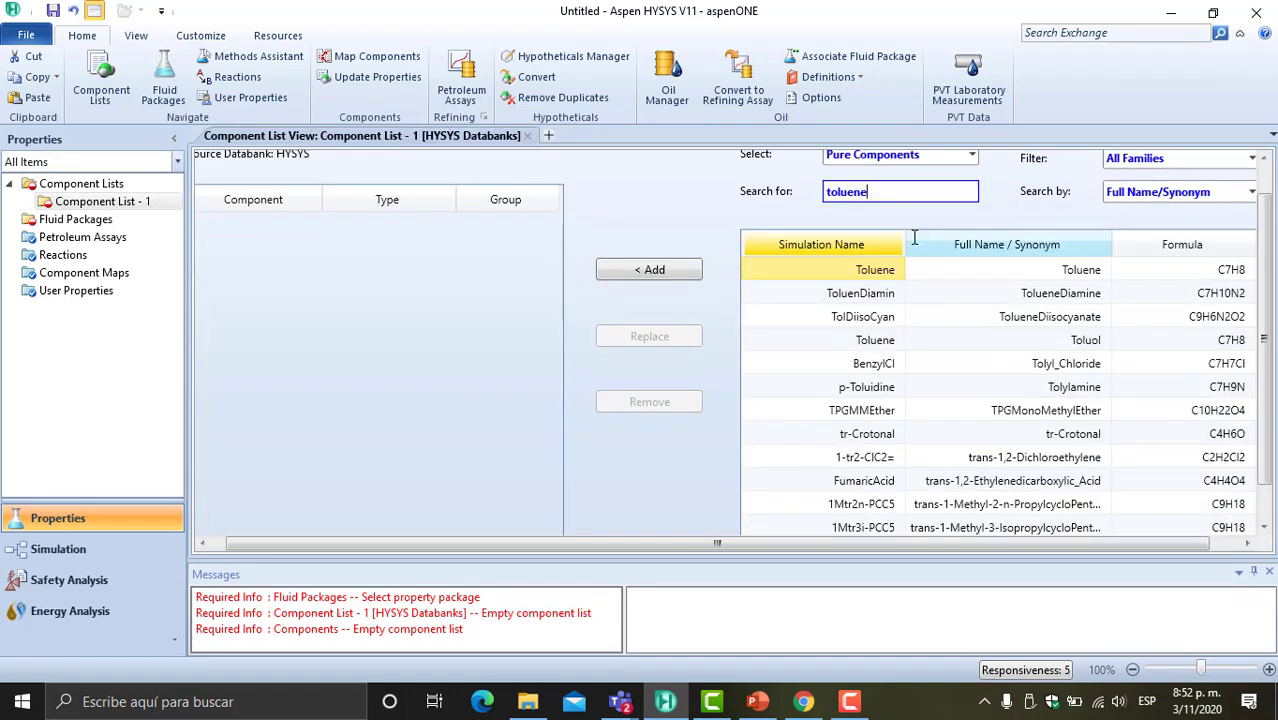
key(Return)
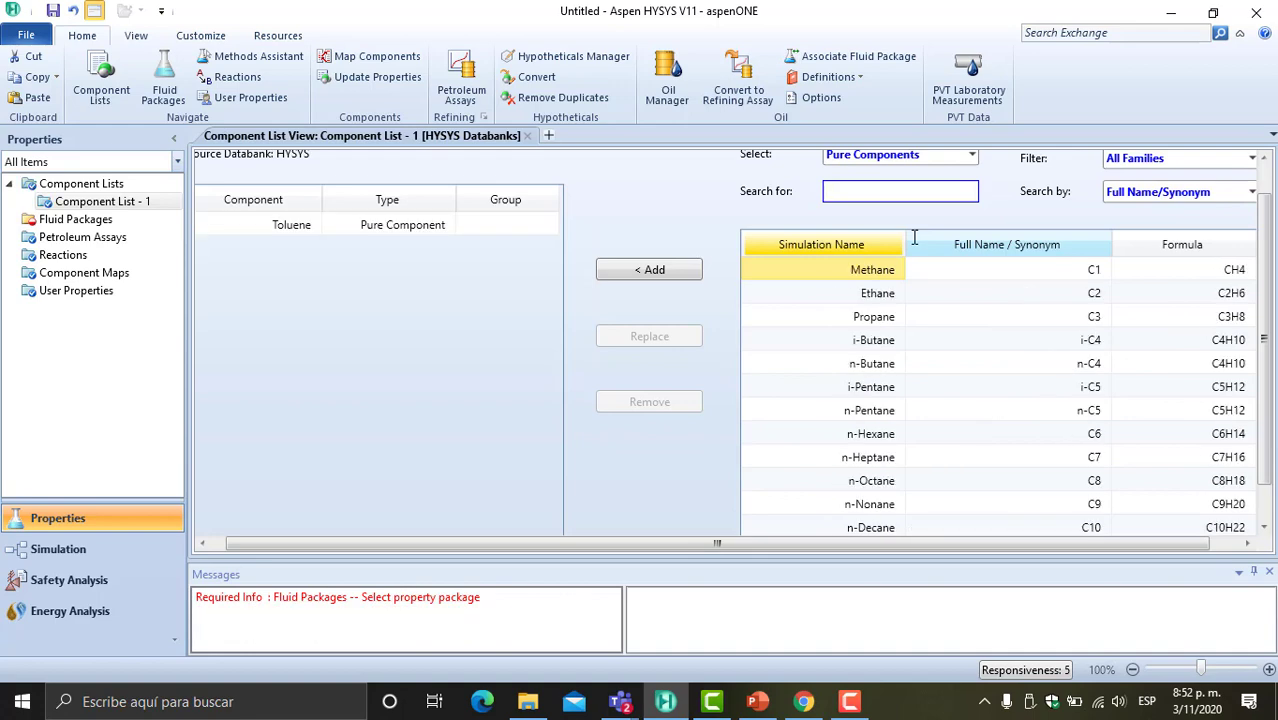
- Search the pure components for "thf" and add Tetrahydrofuran (TetraHyFuran) to the component list
text(thf)
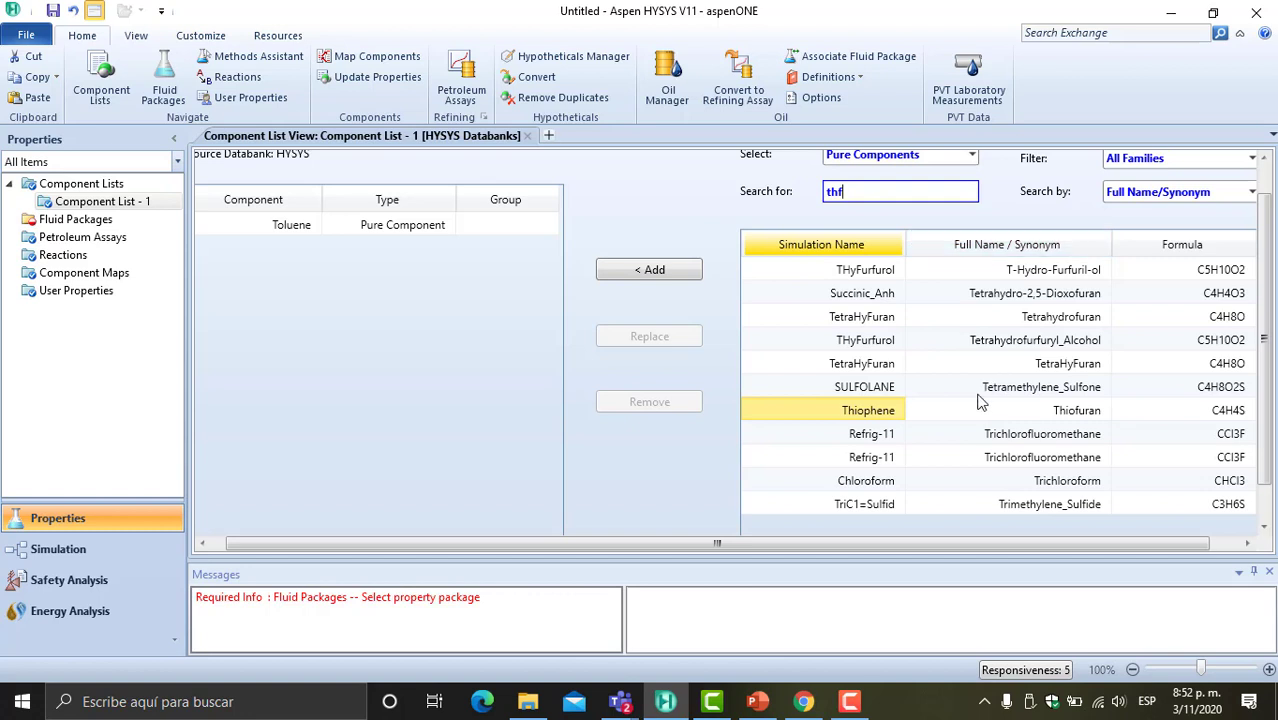
double_click(860, 318)
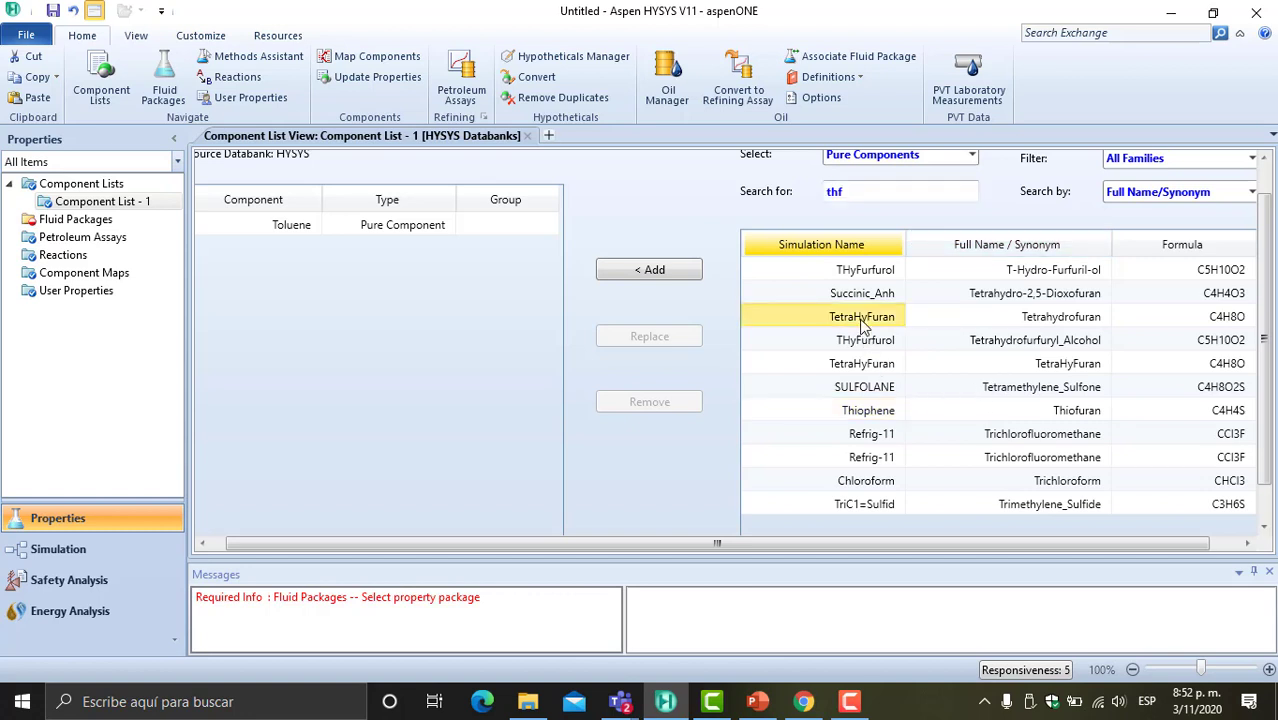
click(875, 195)
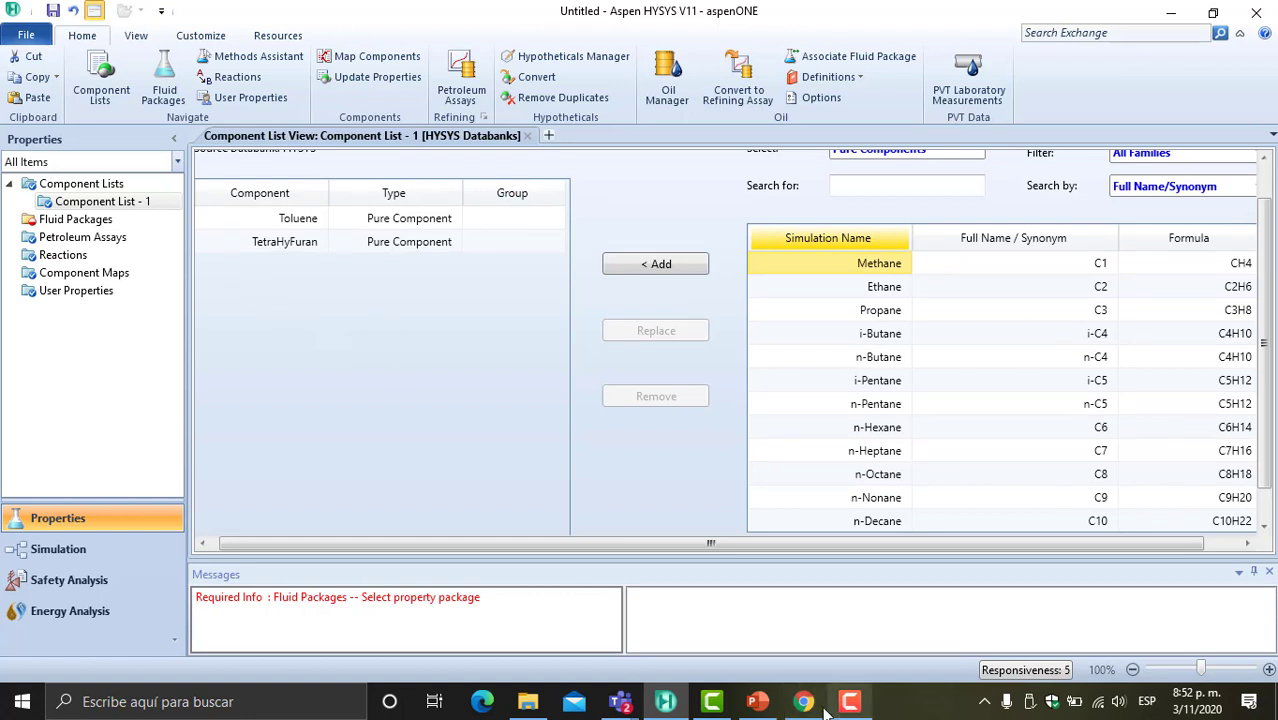
- Add a fluid package for the component list, using Wilson as the property package named on the PowerPoint slide
click(66, 229)
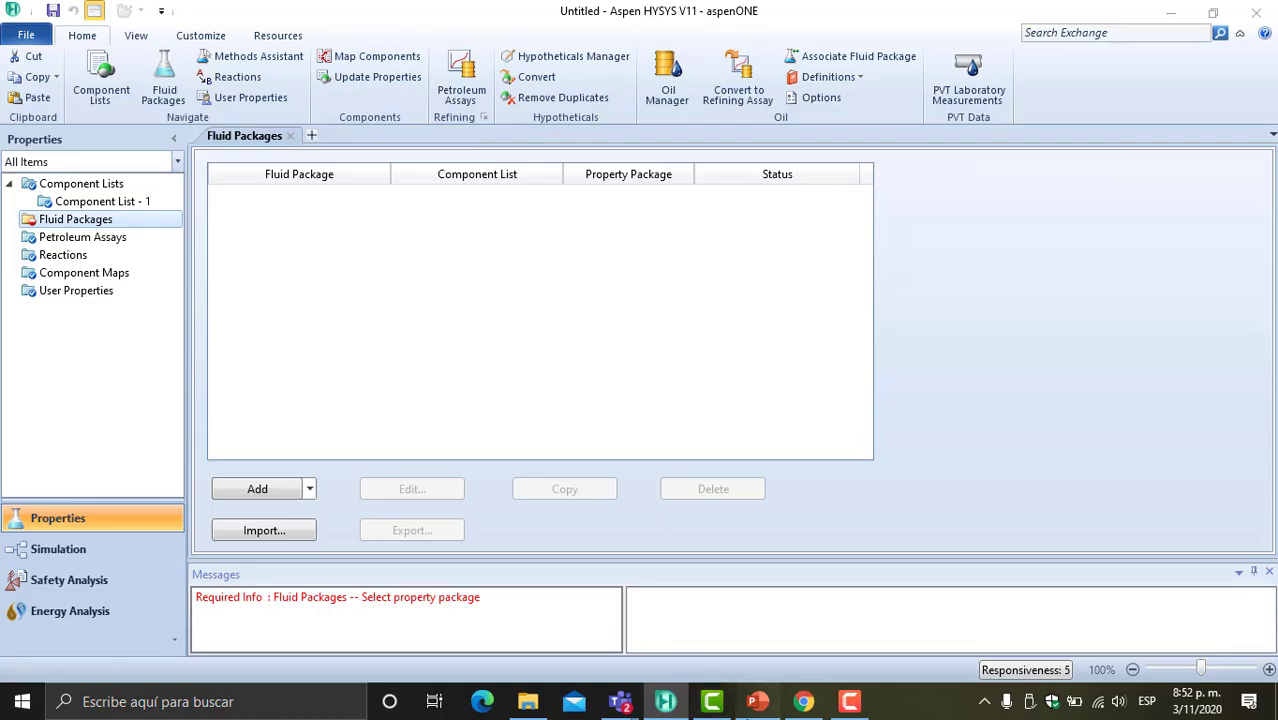
click(754, 702)
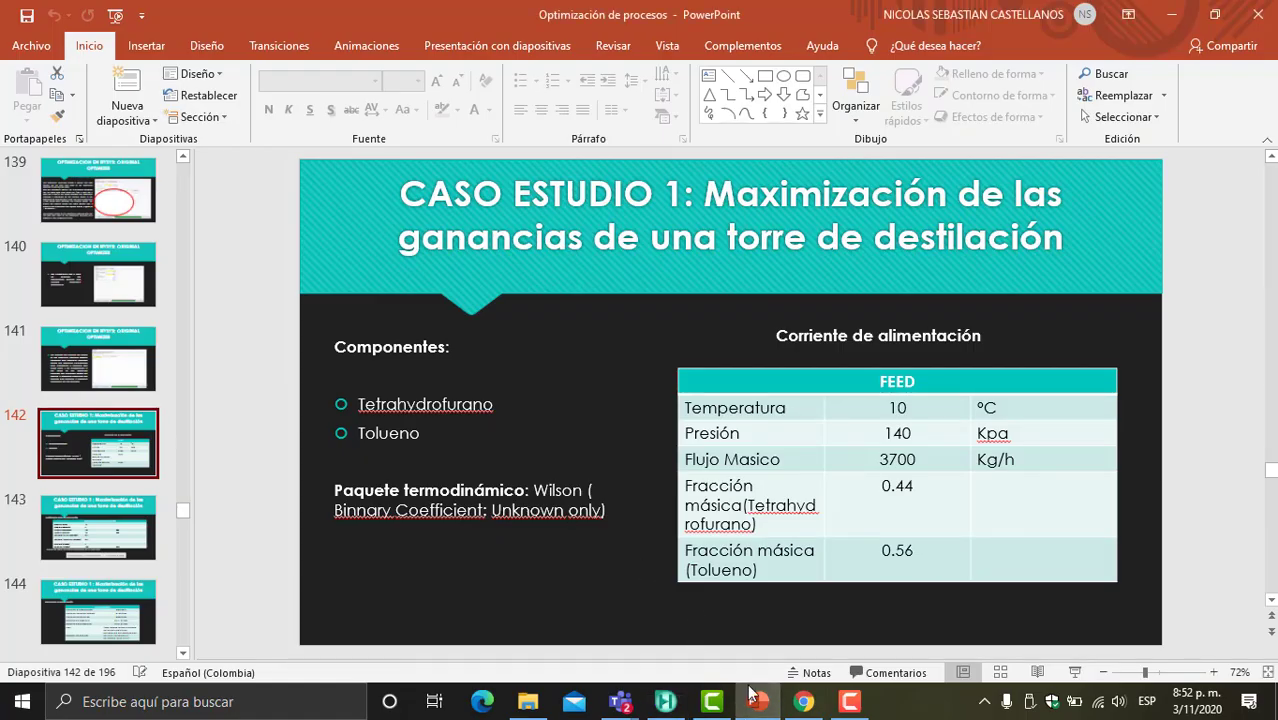
click(665, 701)
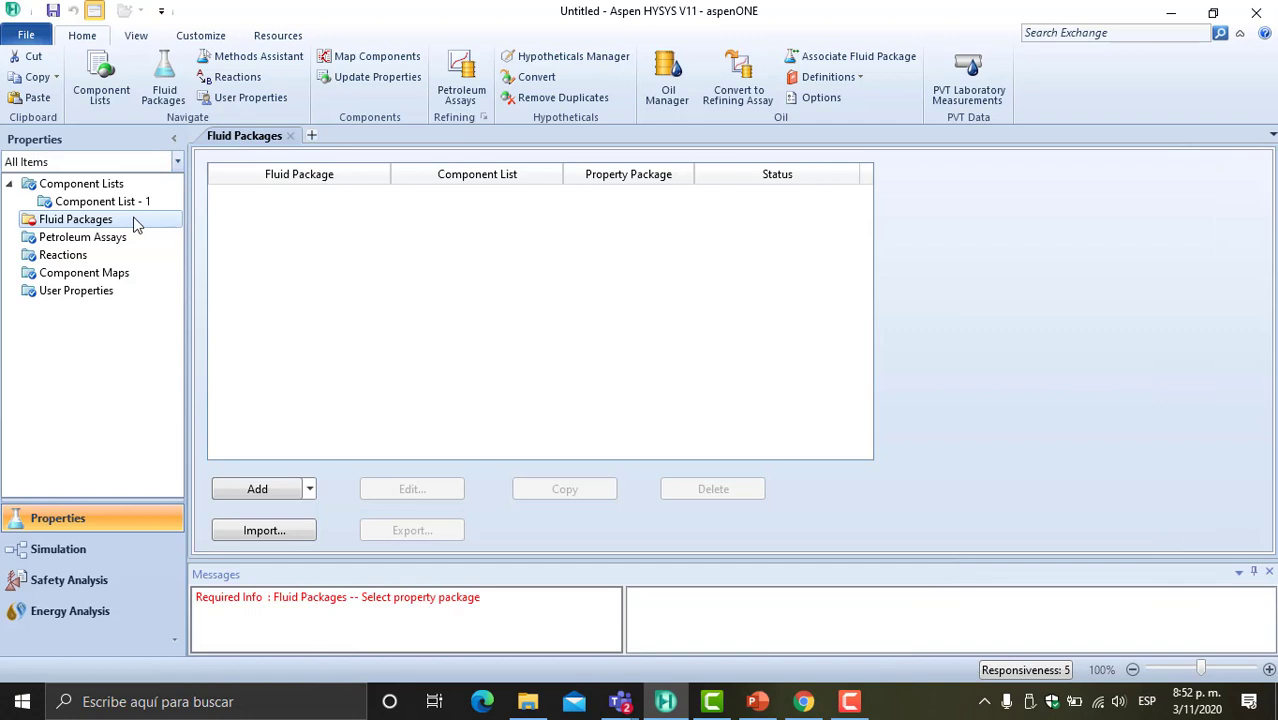
click(284, 497)
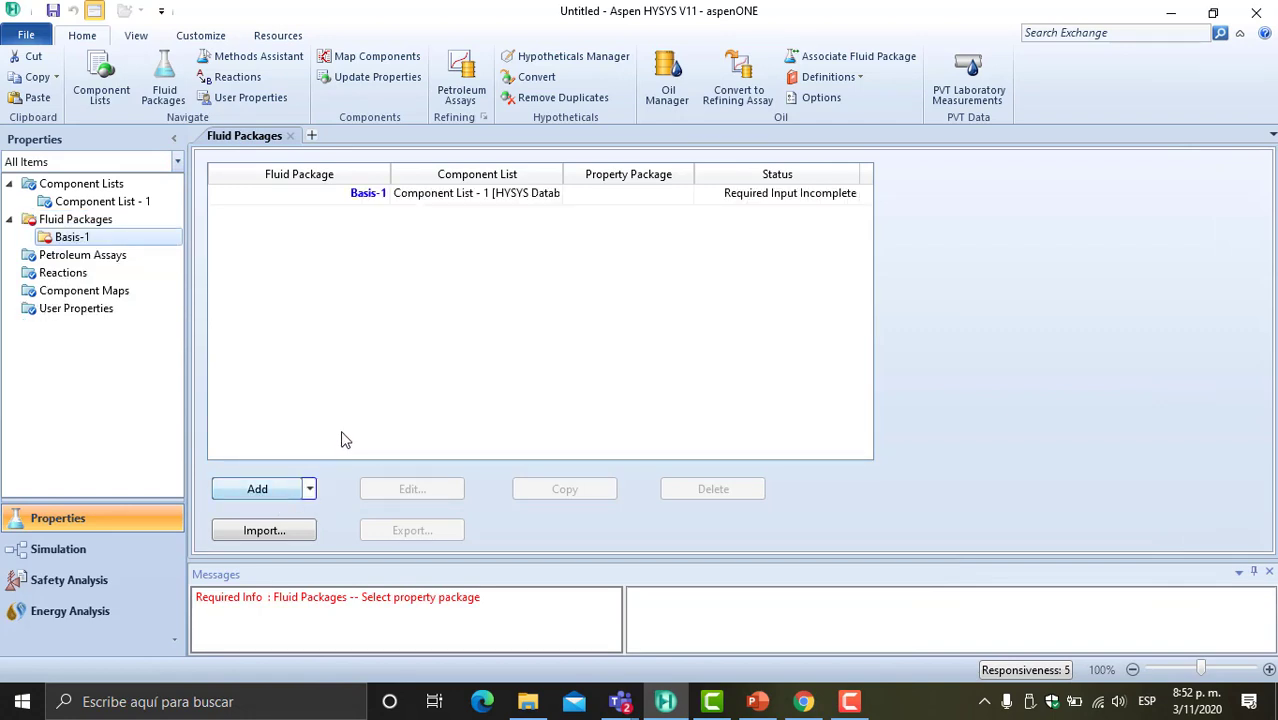
scroll(325, 410, down, 10)
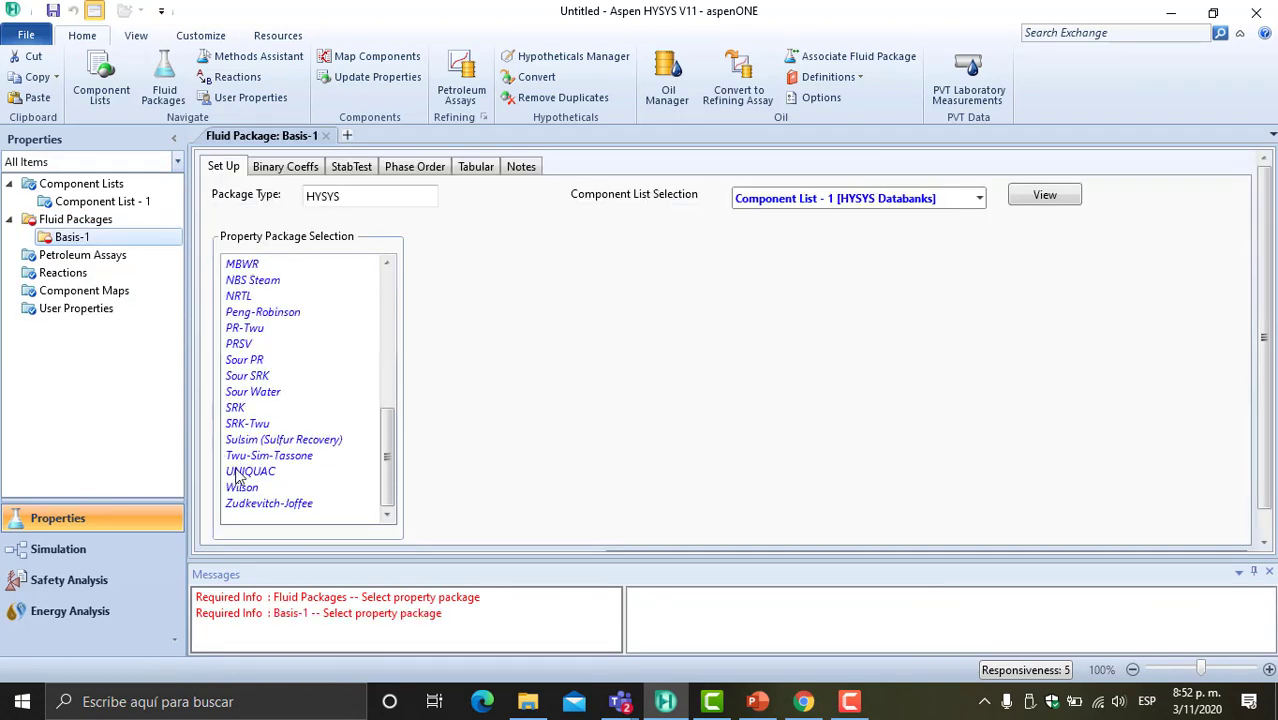
scroll(256, 312, up, 2)
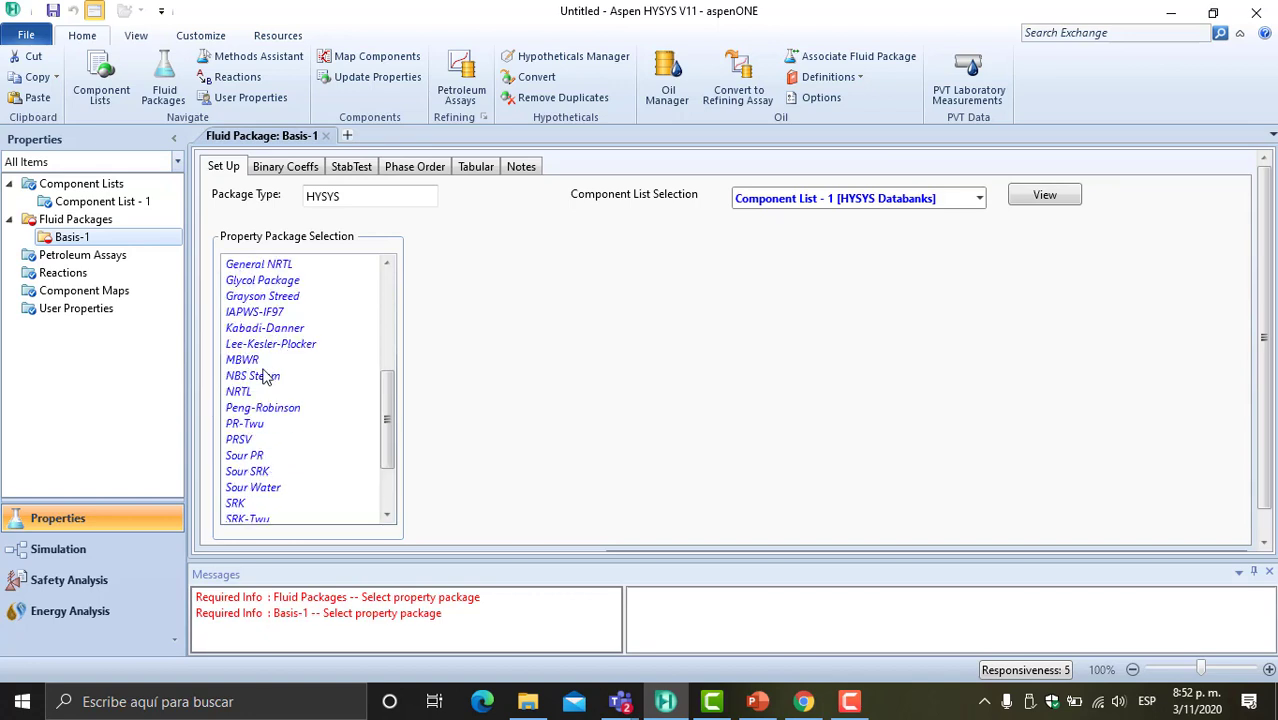
scroll(265, 375, up, 4)
scroll(265, 375, down, 6)
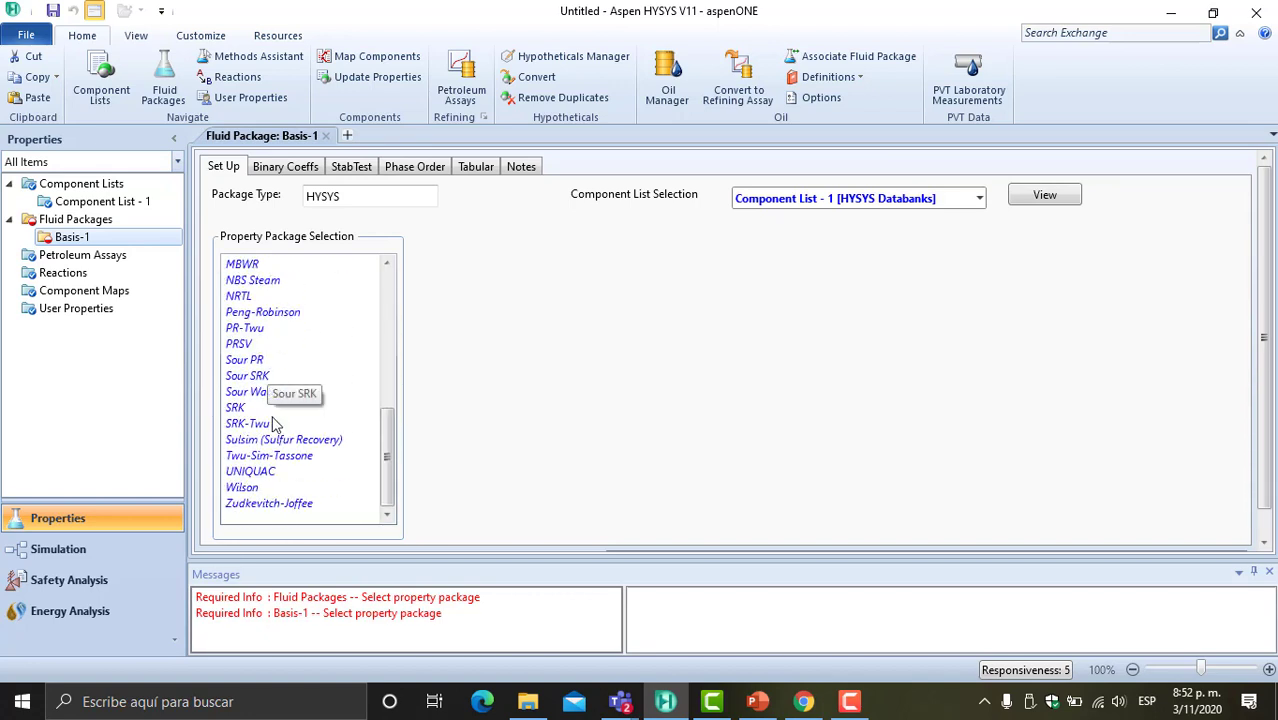
click(245, 487)
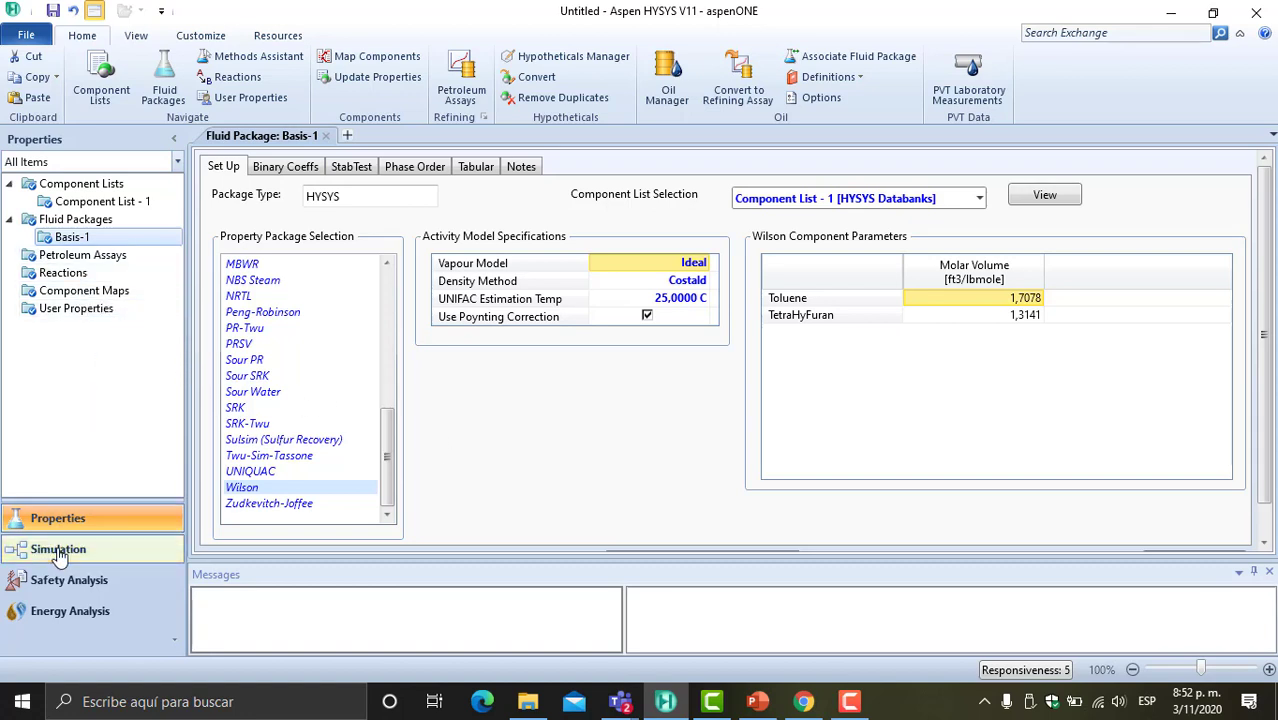
- Enter the simulation environment and place a material stream on the empty flowsheet
click(100, 553)
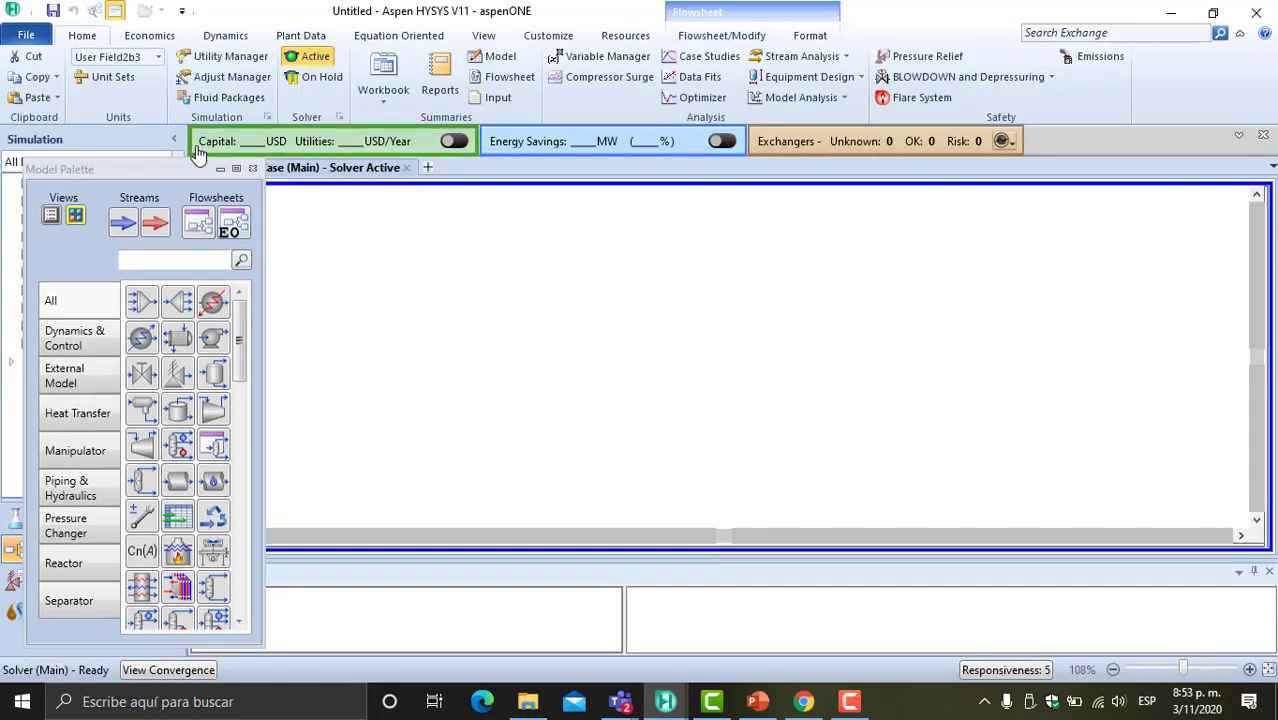
click(220, 170)
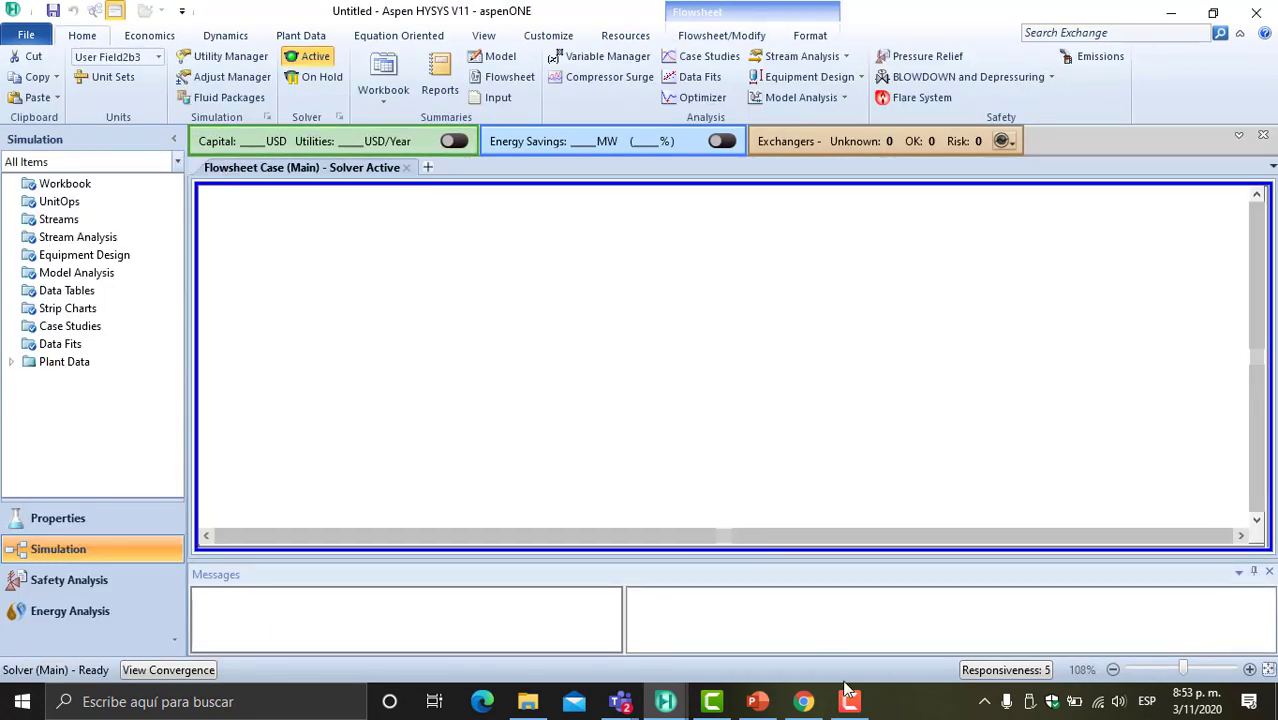
click(770, 701)
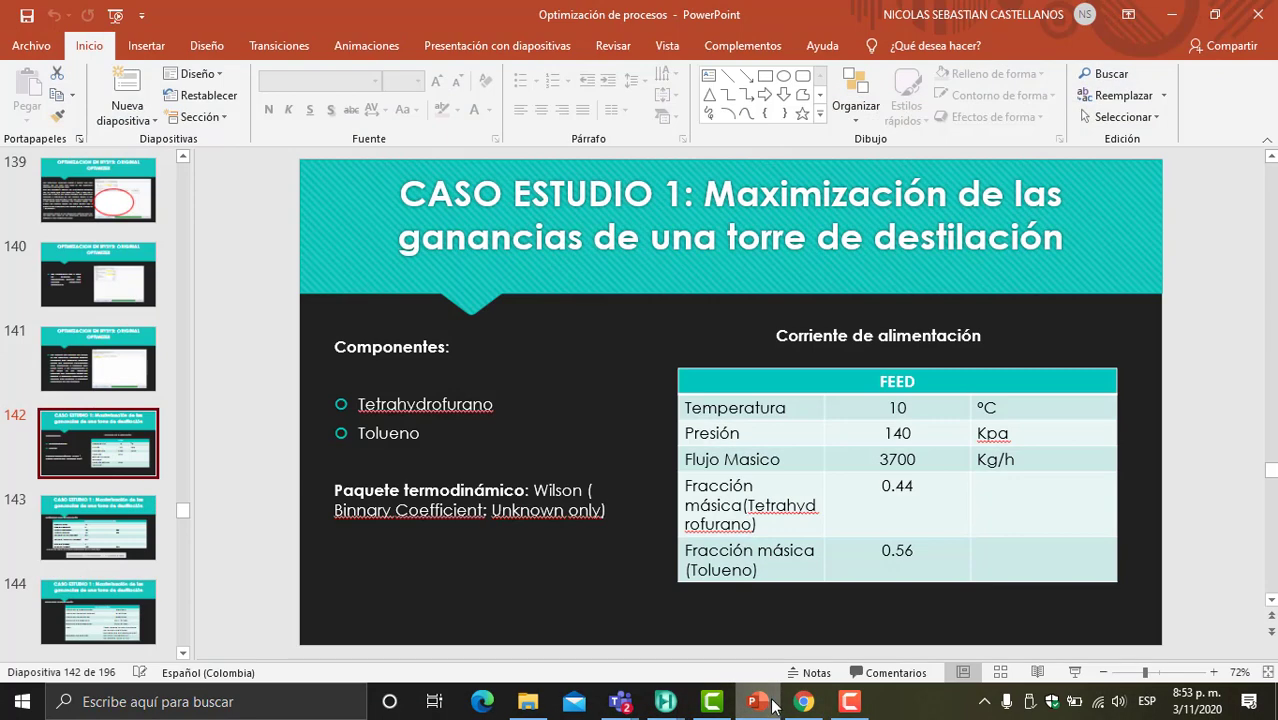
click(757, 701)
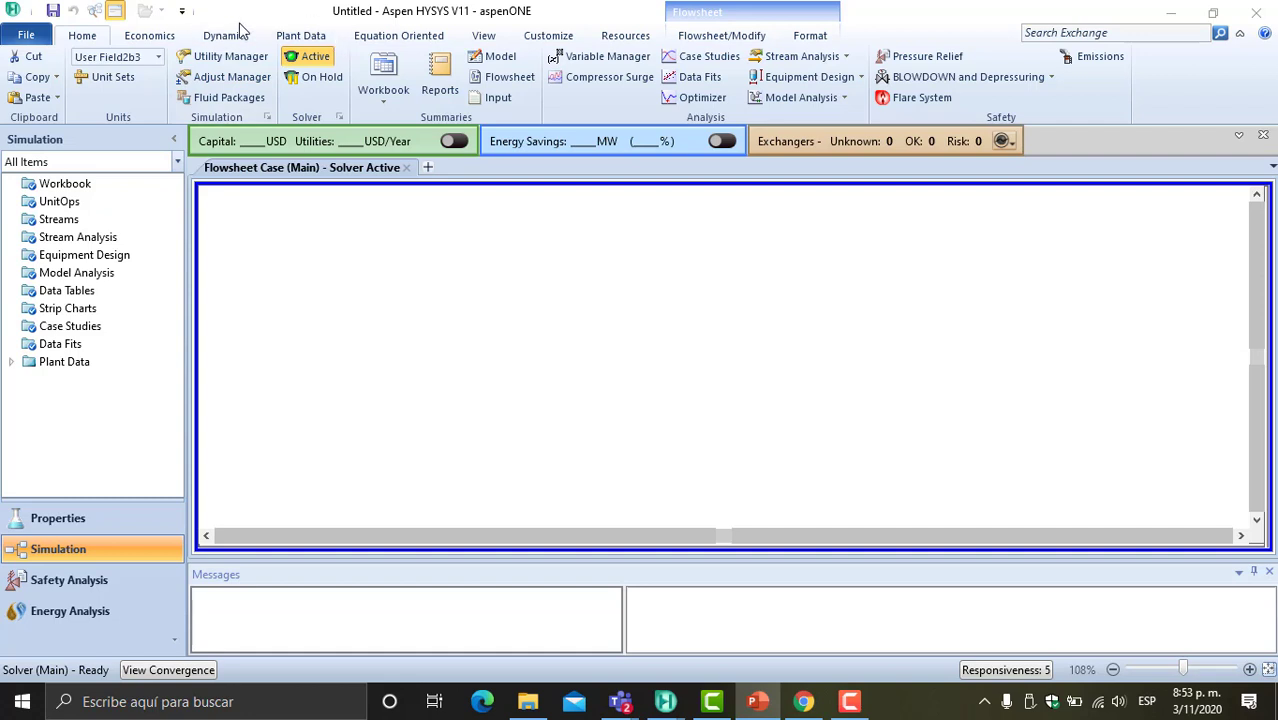
click(483, 35)
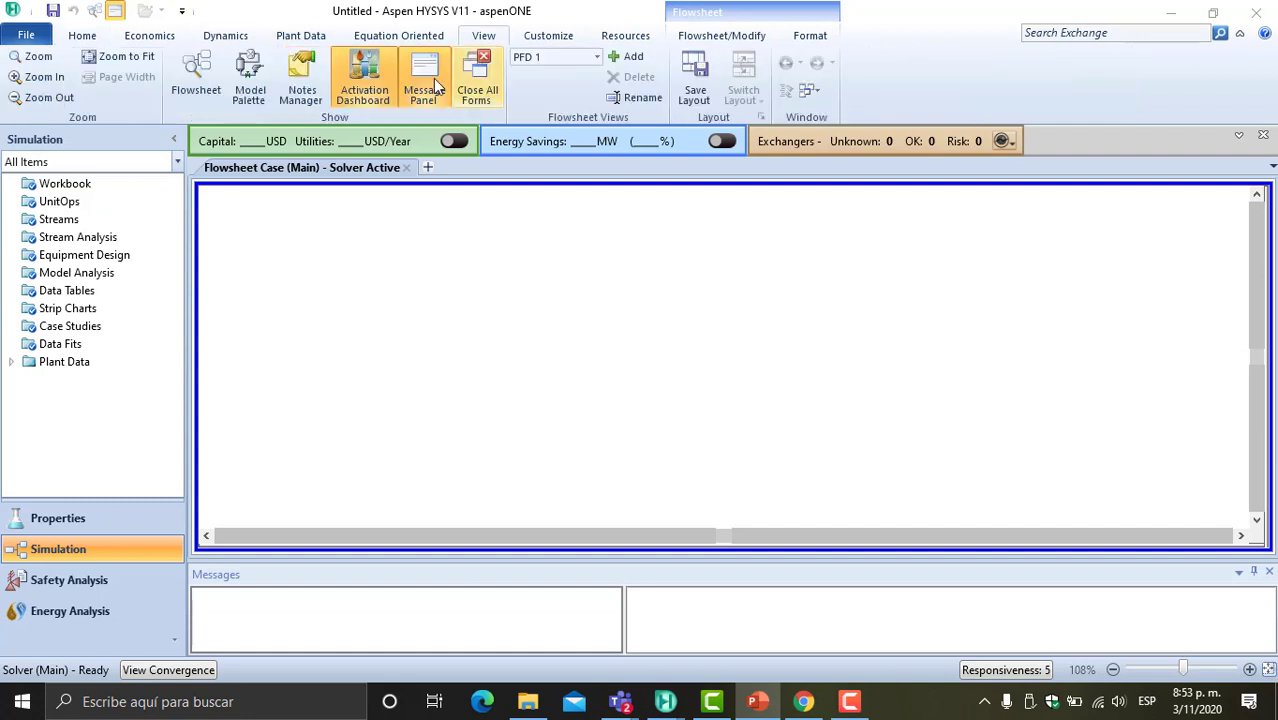
click(249, 80)
click(213, 218)
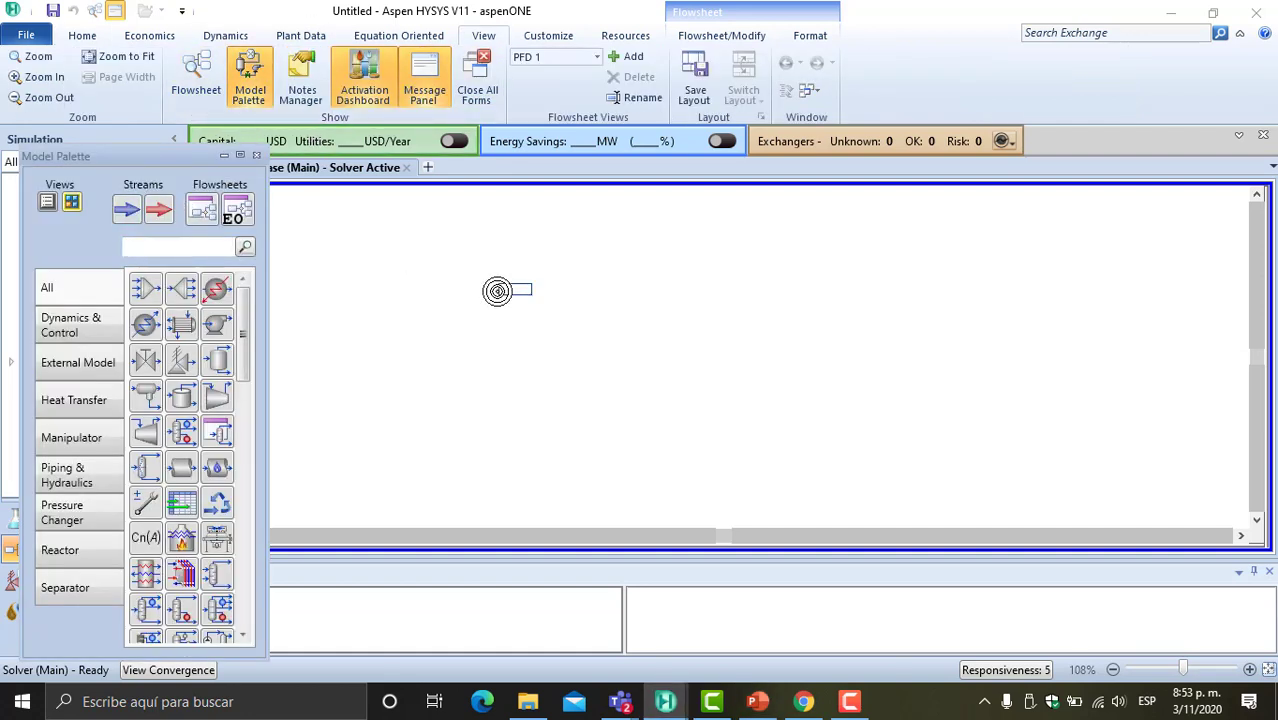
click(498, 290)
click(223, 155)
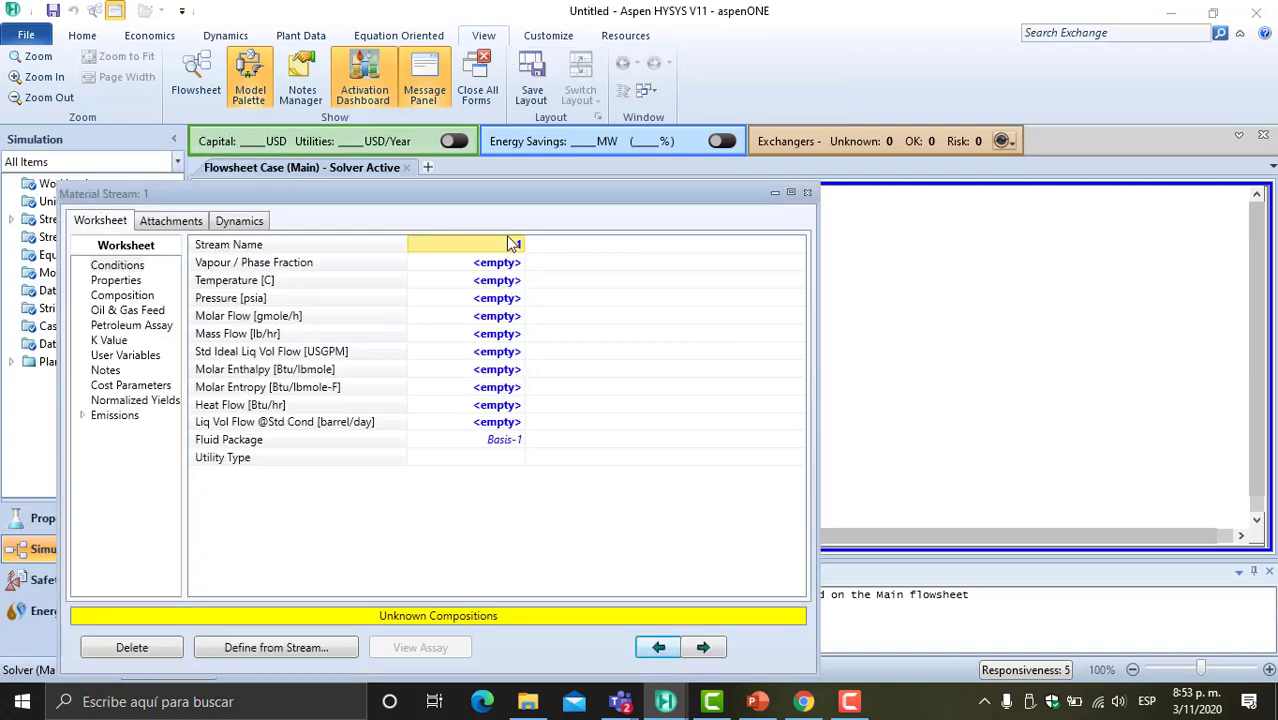
- Name the new material stream FEED and consult its feed conditions on the PowerPoint slide
text(FEED)
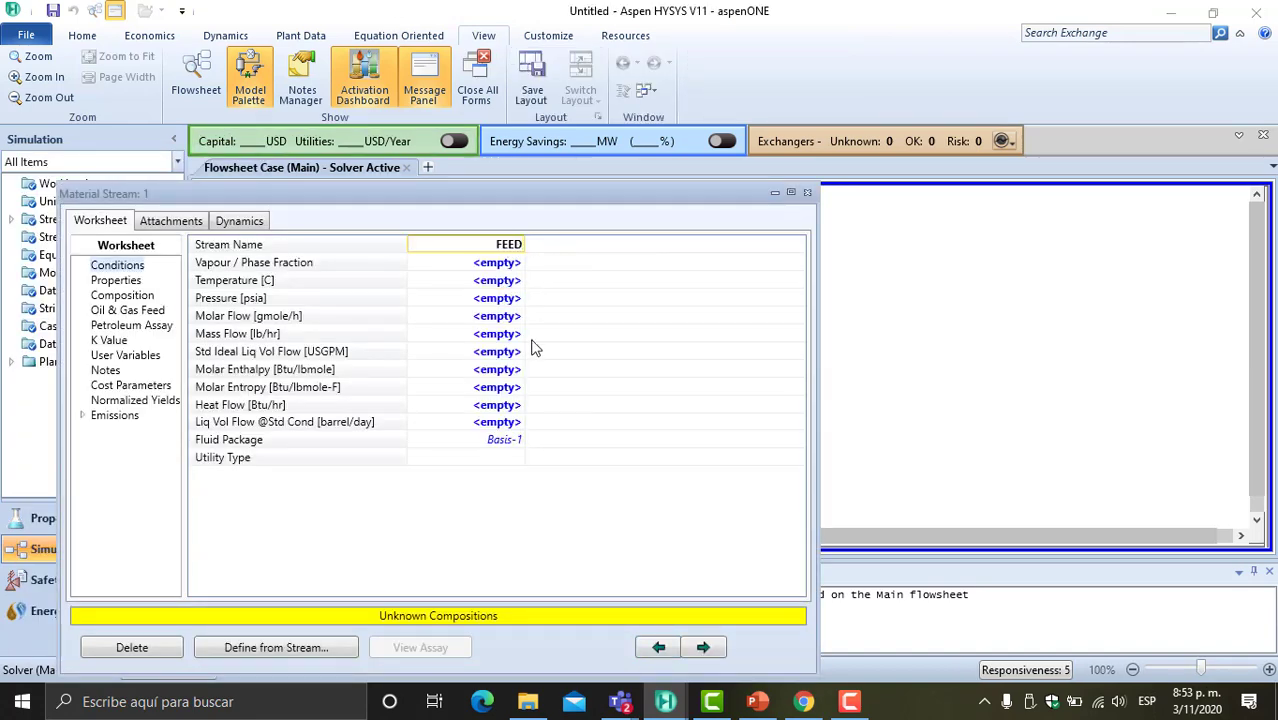
click(522, 333)
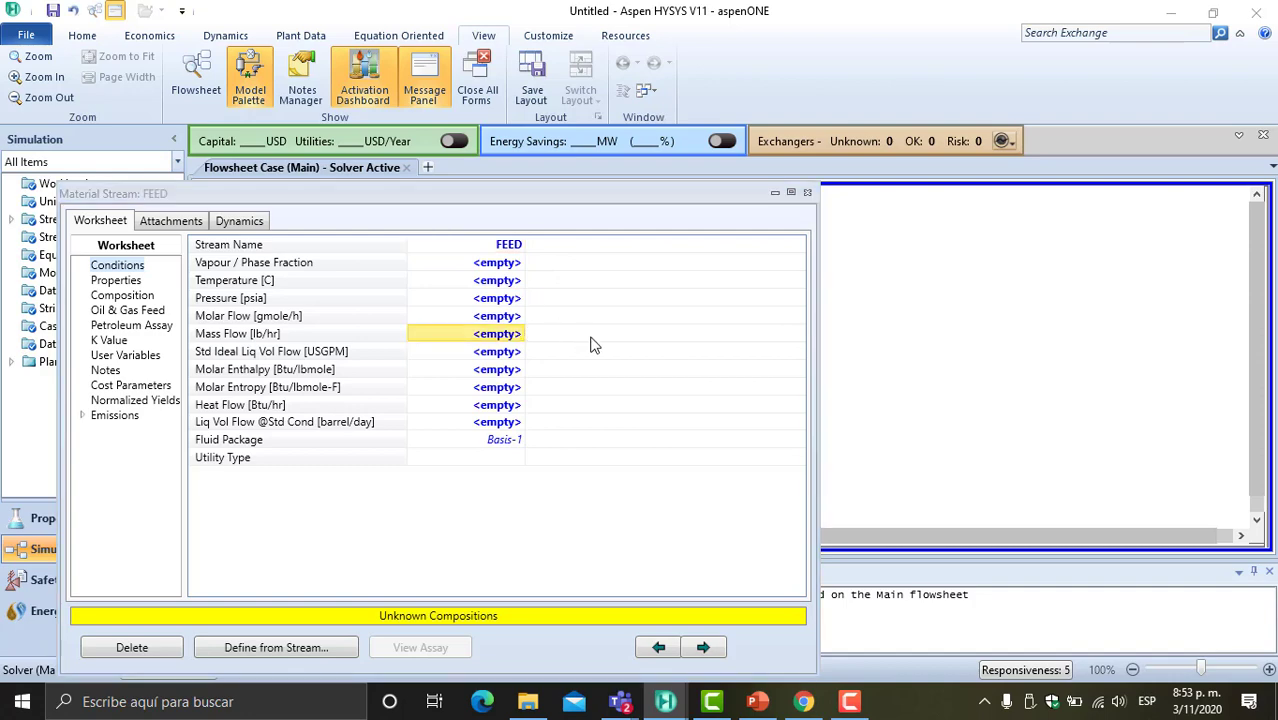
click(777, 706)
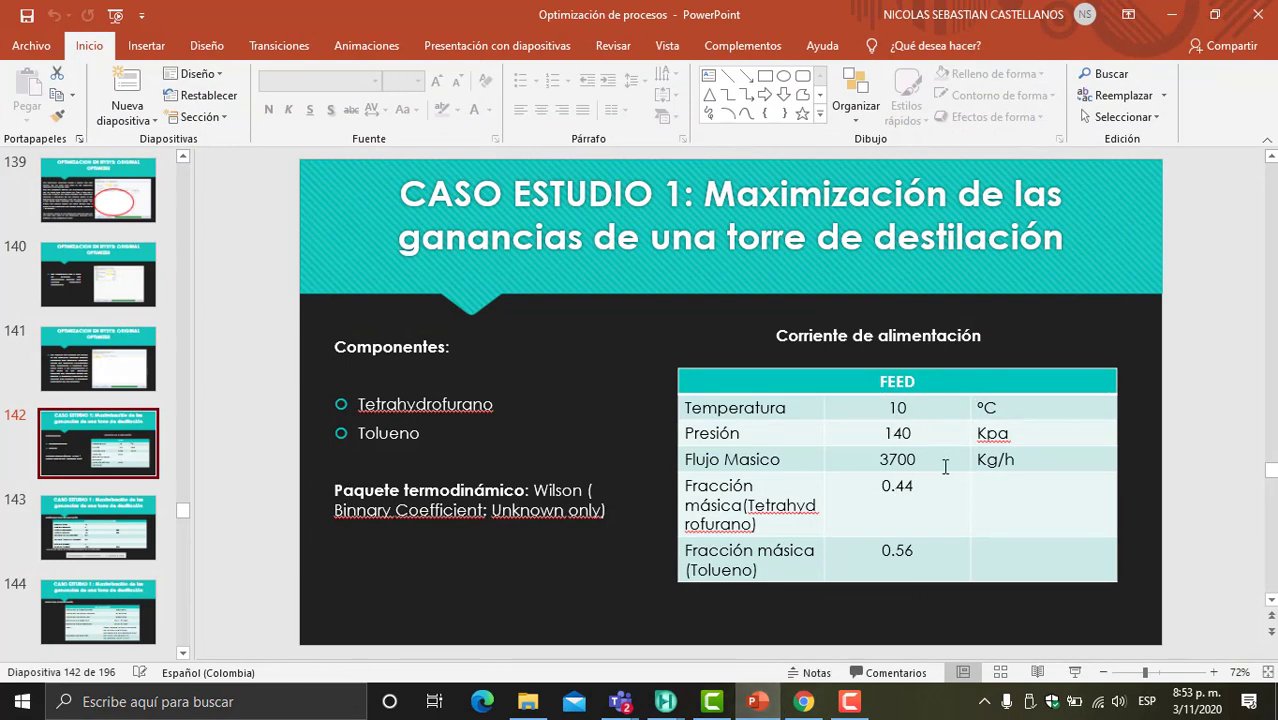
click(758, 700)
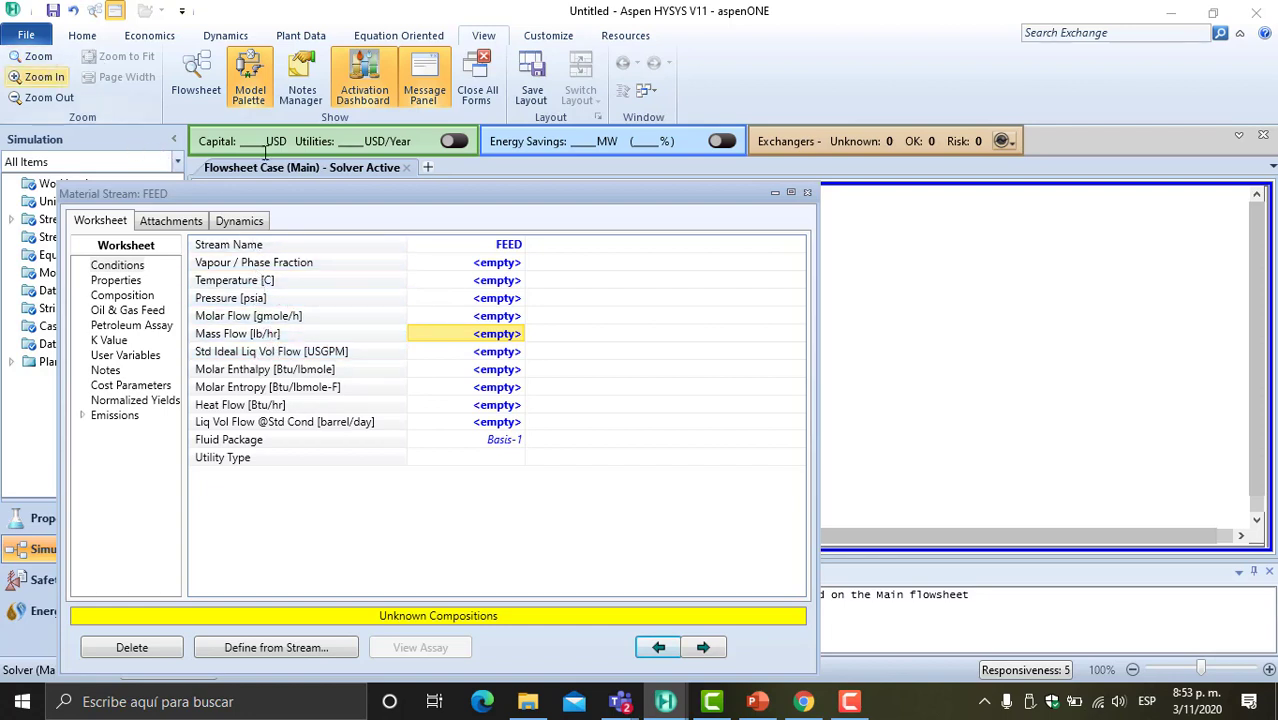
click(806, 192)
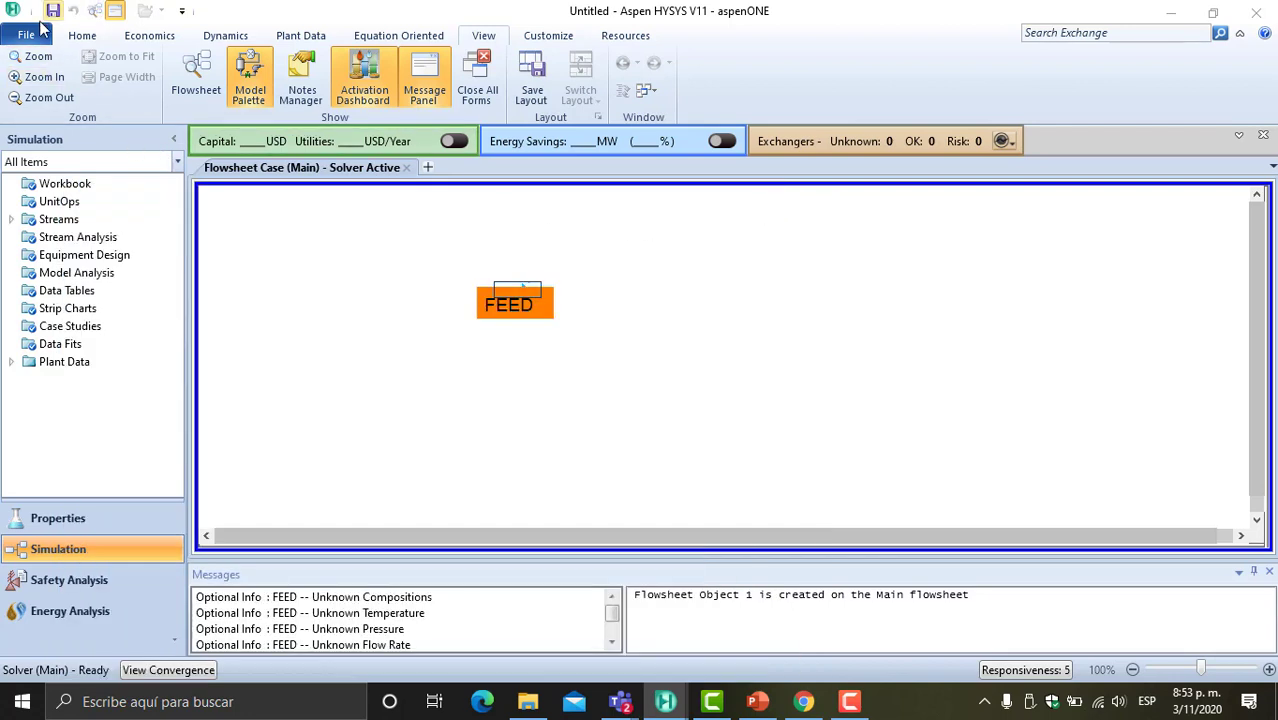
- Open the units of measure options and select the User Field2b2 unit set
click(26, 36)
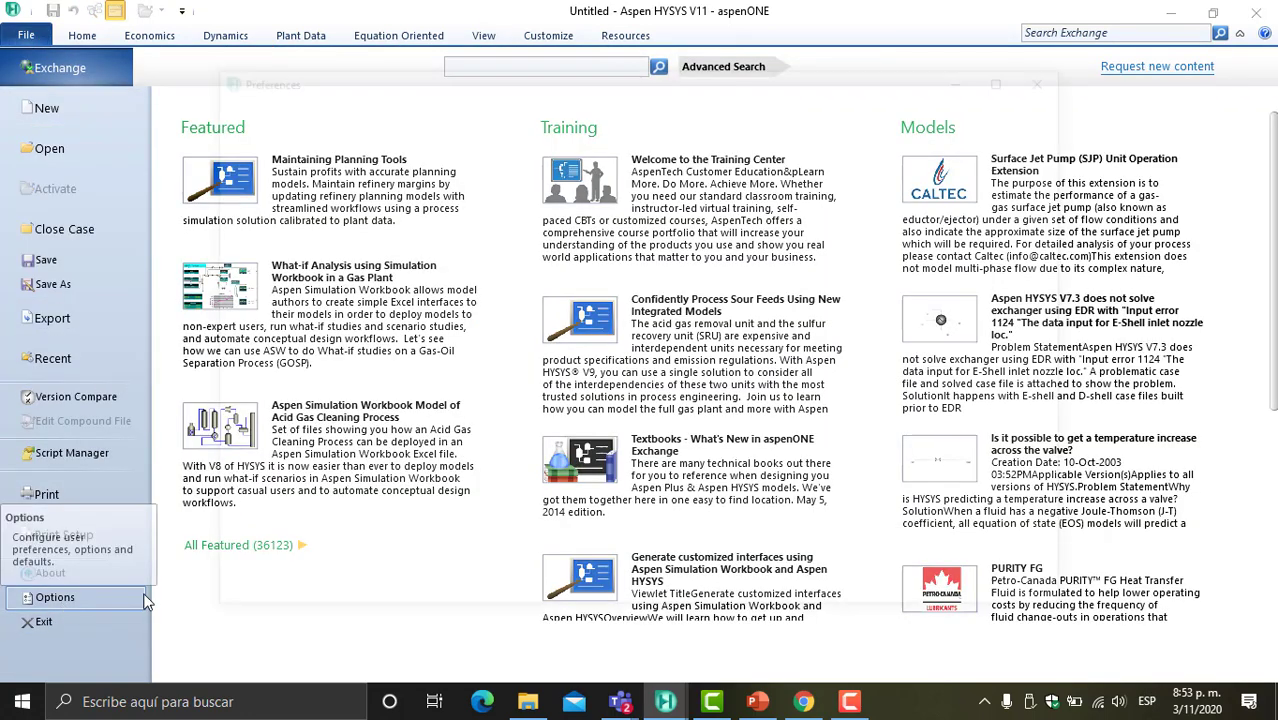
click(55, 598)
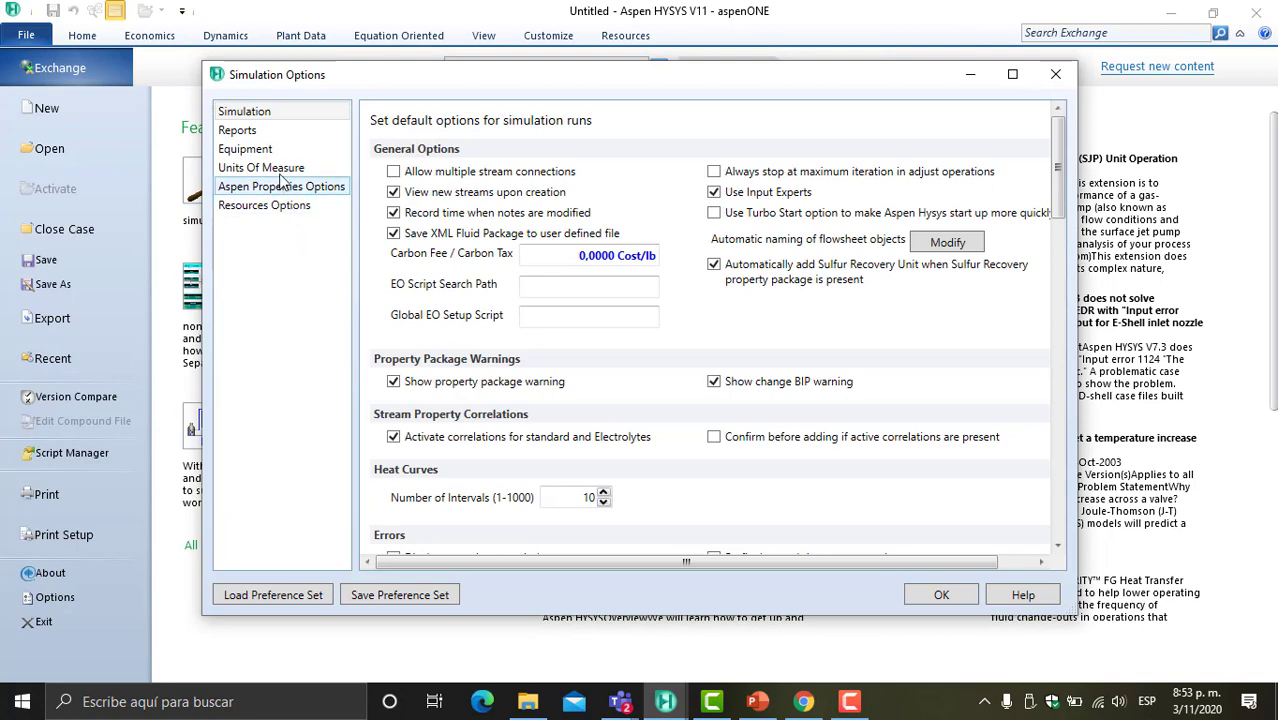
click(278, 171)
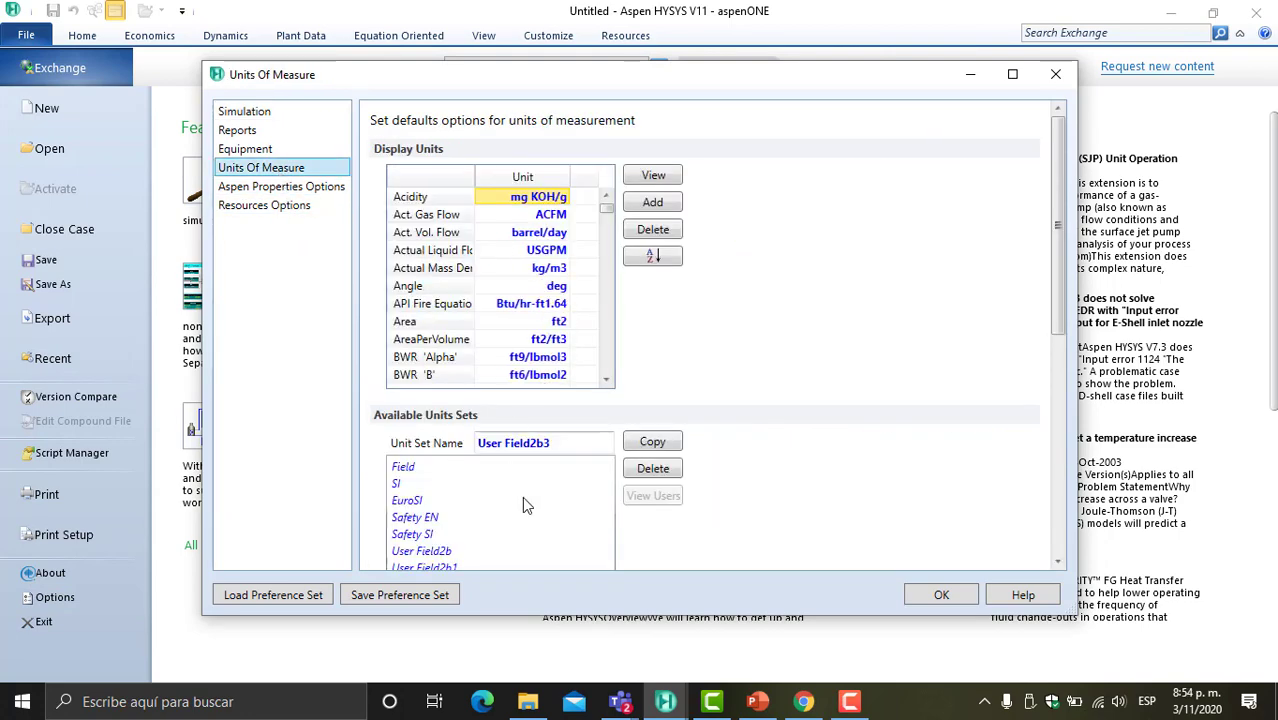
scroll(545, 352, down, 3)
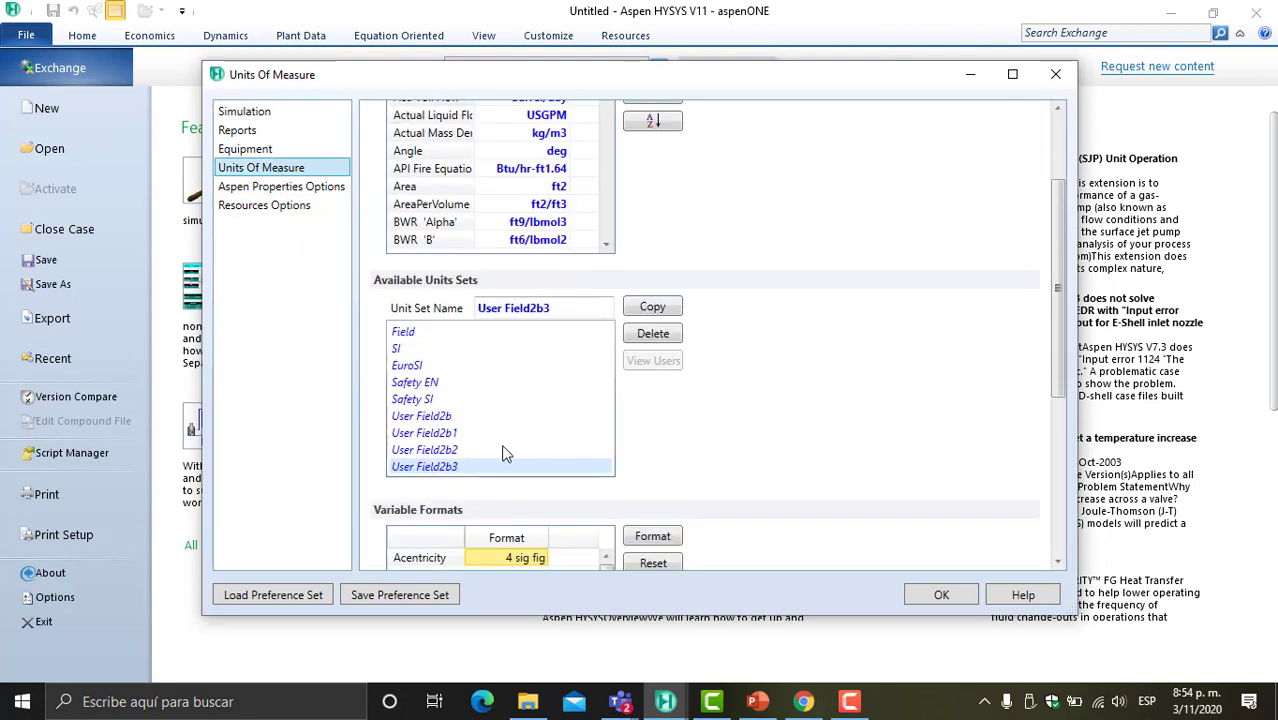
click(452, 452)
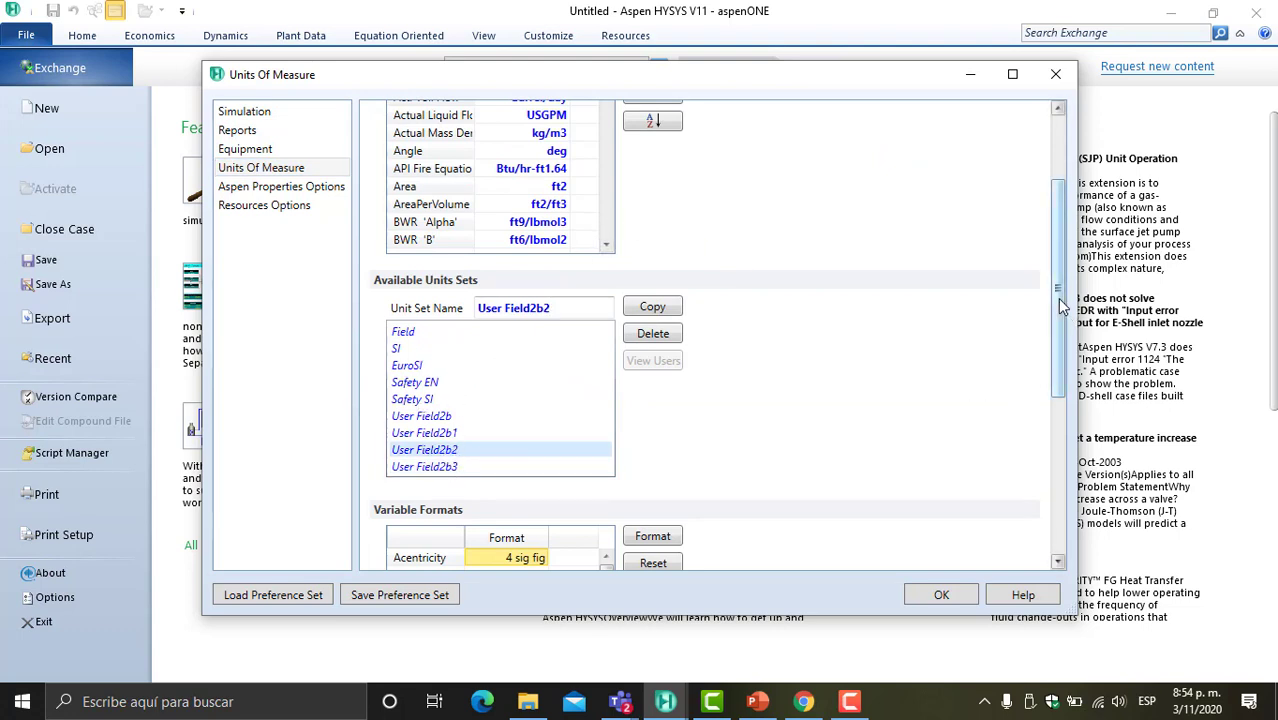
- Review the display units of the User Field2b2 set, including mass flow and molar flow
drag(1063, 310, 1063, 240)
scroll(595, 276, down, 15)
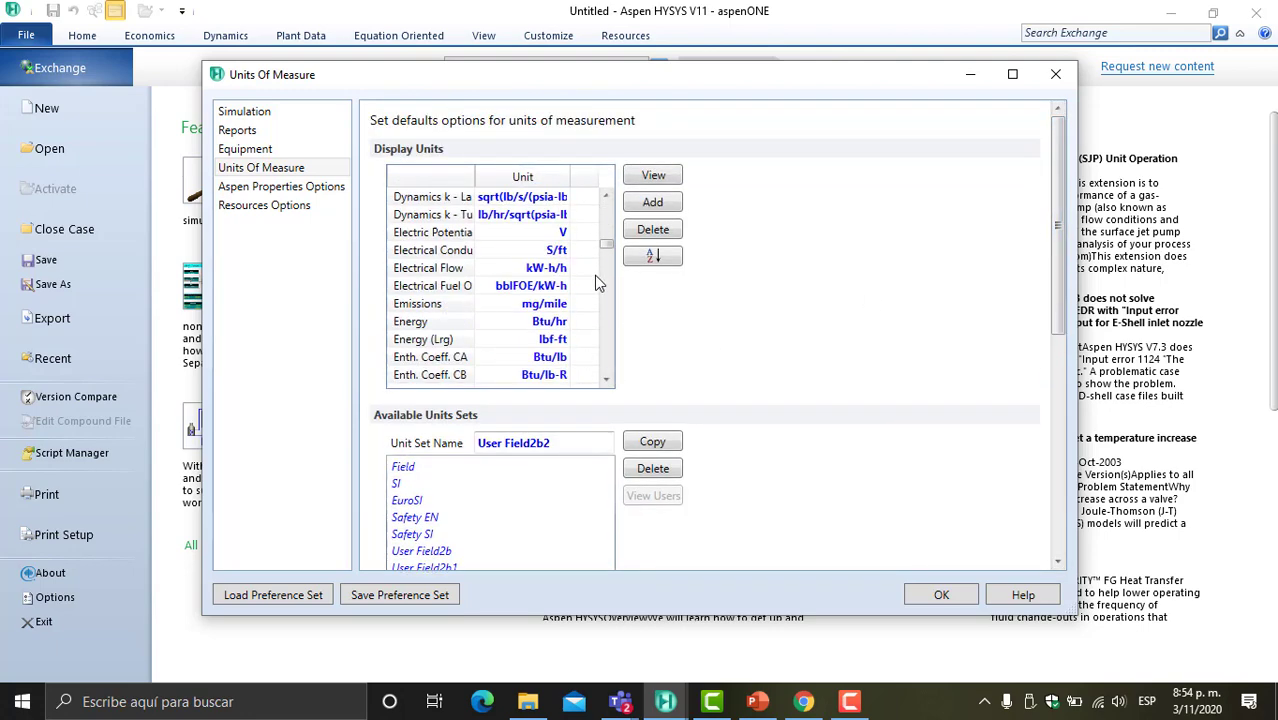
scroll(597, 282, down, 12)
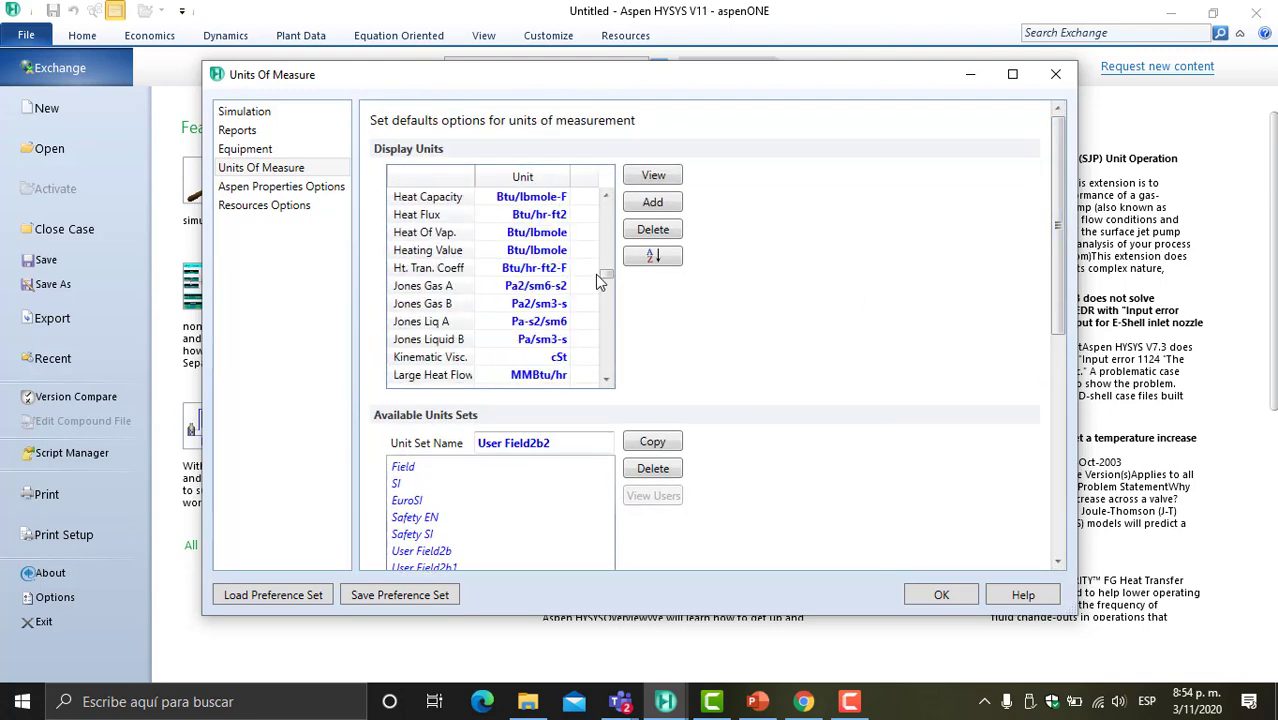
scroll(562, 282, down, 7)
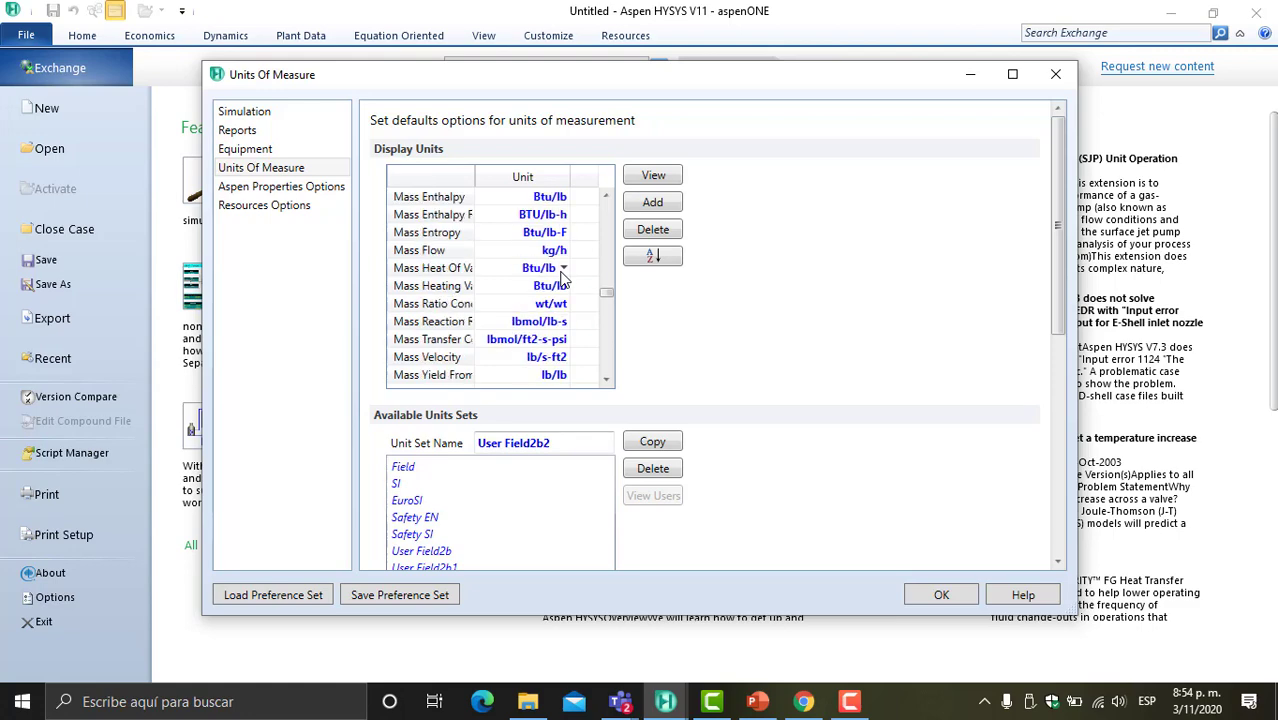
scroll(562, 282, down, 2)
scroll(550, 285, up, 3)
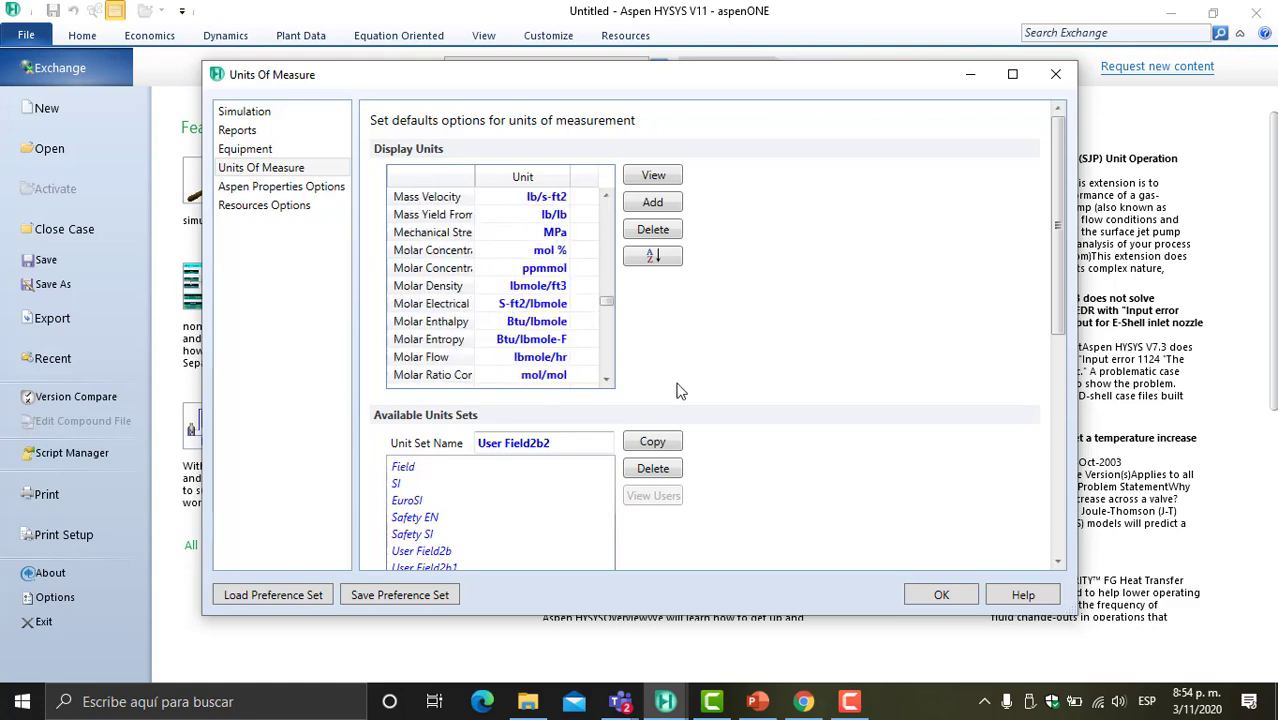
scroll(676, 386, down, 3)
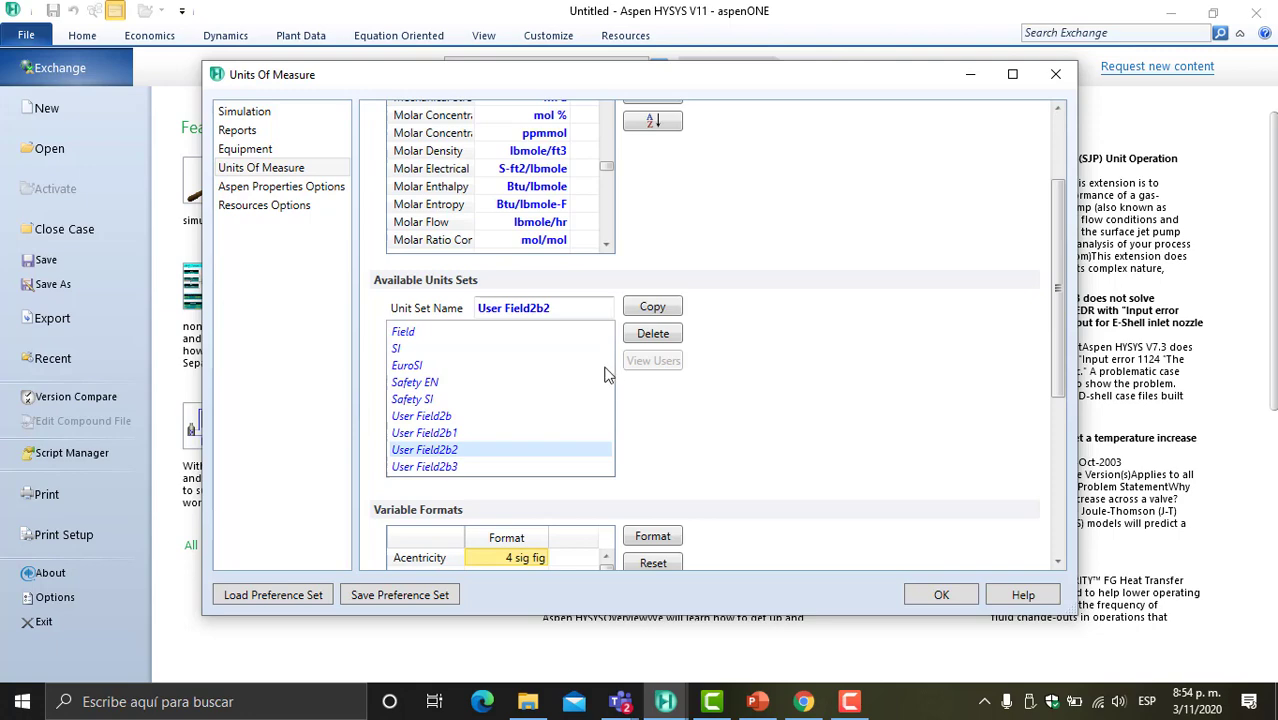
- Select the User Field2b1 unit set and review its display units, including mass flow and temperature
click(452, 433)
scroll(514, 377, up, 1)
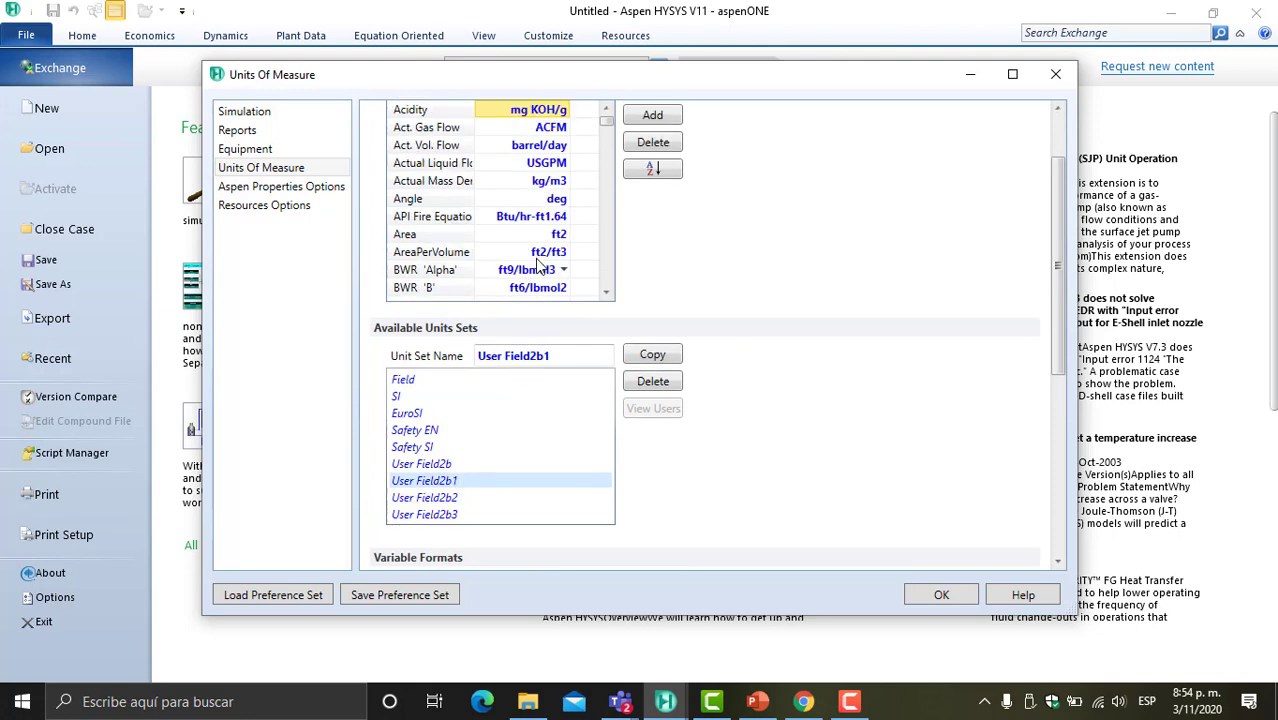
scroll(548, 218, down, 3)
scroll(548, 218, down, 12)
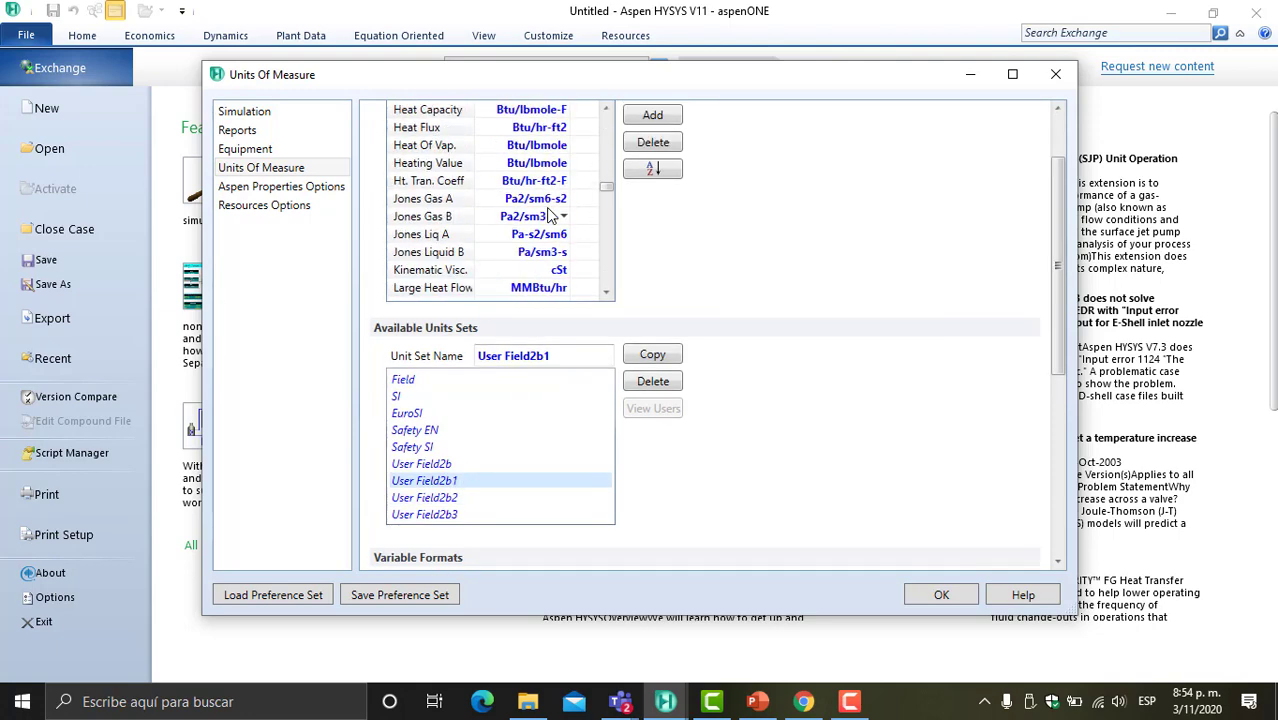
scroll(550, 216, up, 3)
scroll(548, 250, down, 1)
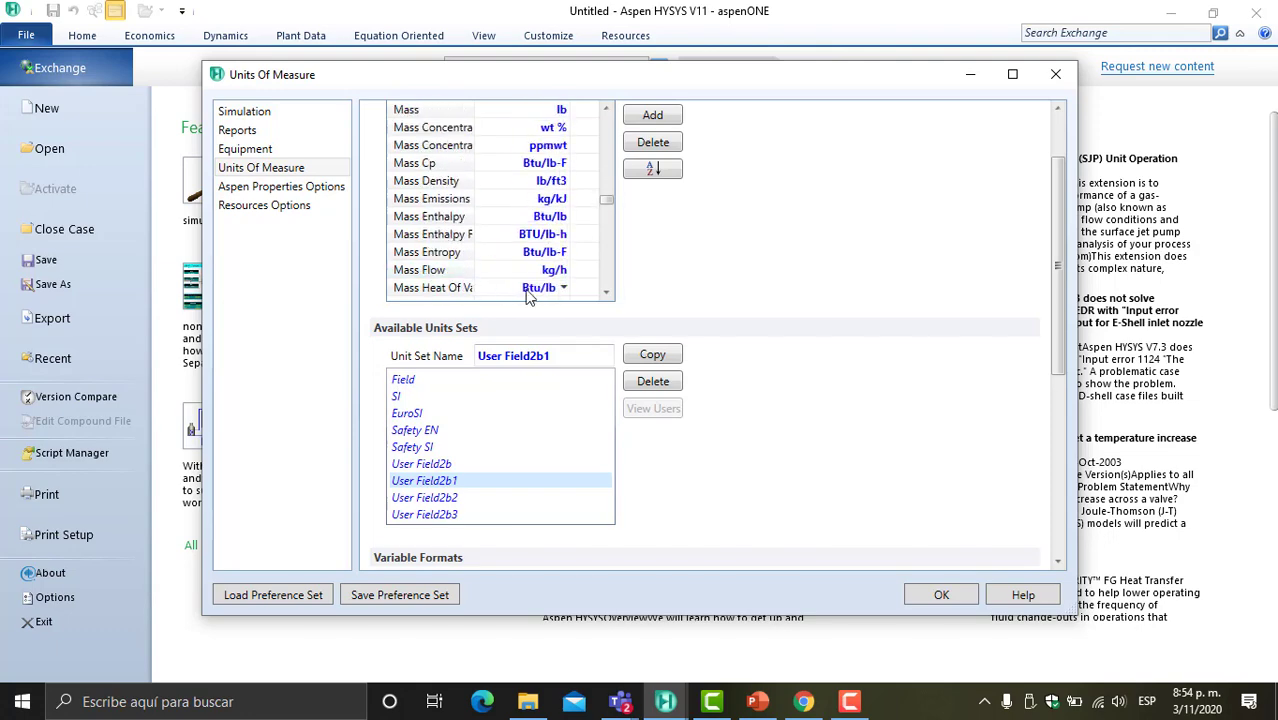
scroll(546, 270, up, 3)
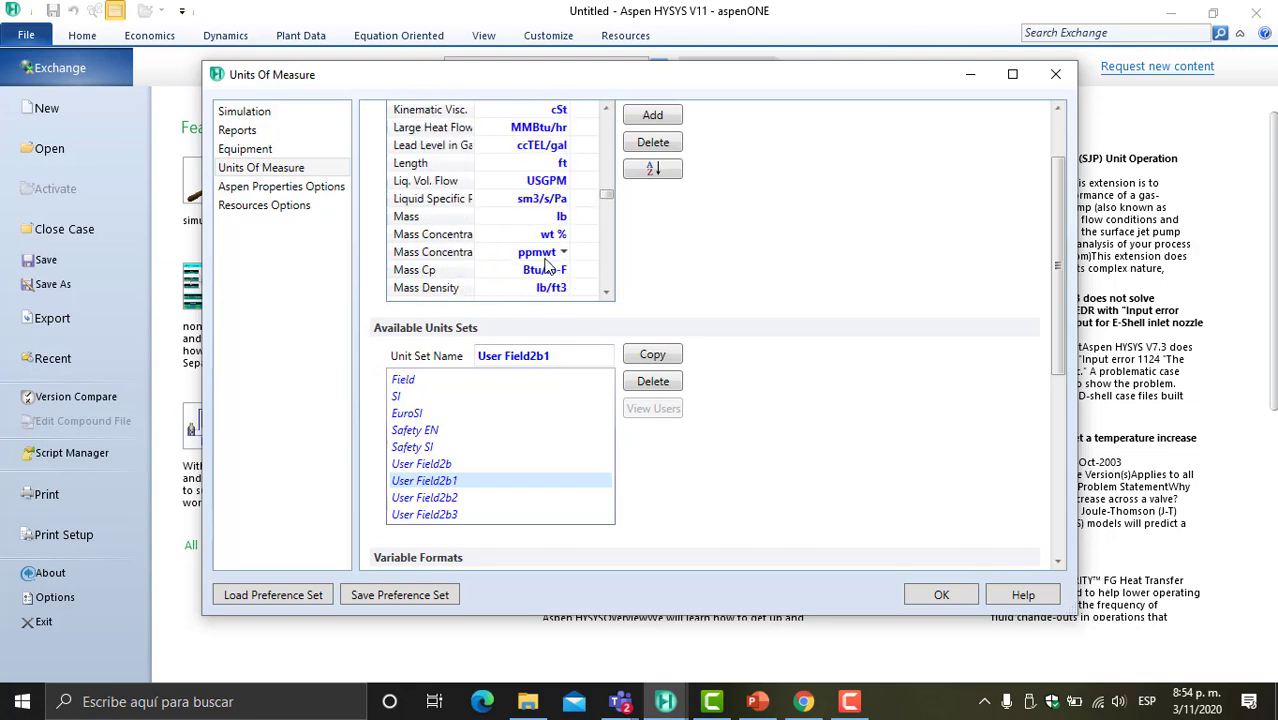
scroll(547, 265, down, 12)
scroll(548, 262, down, 10)
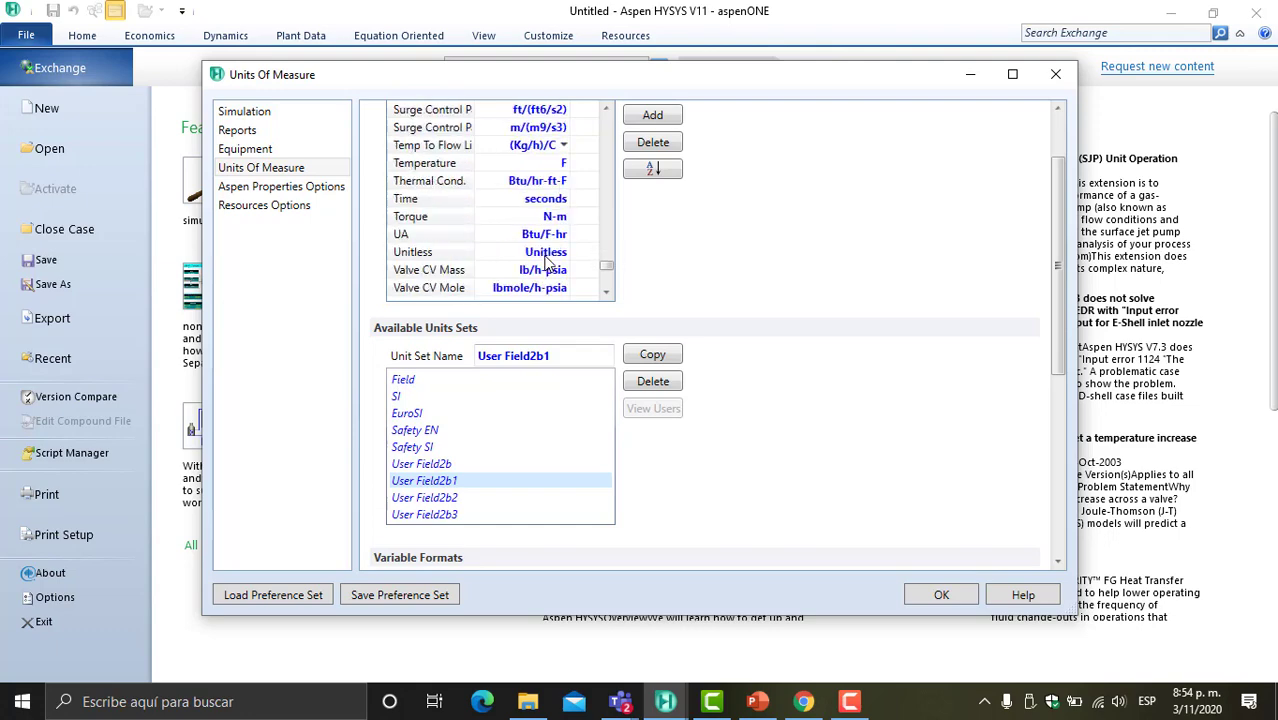
scroll(548, 262, up, 1)
scroll(548, 262, up, 2)
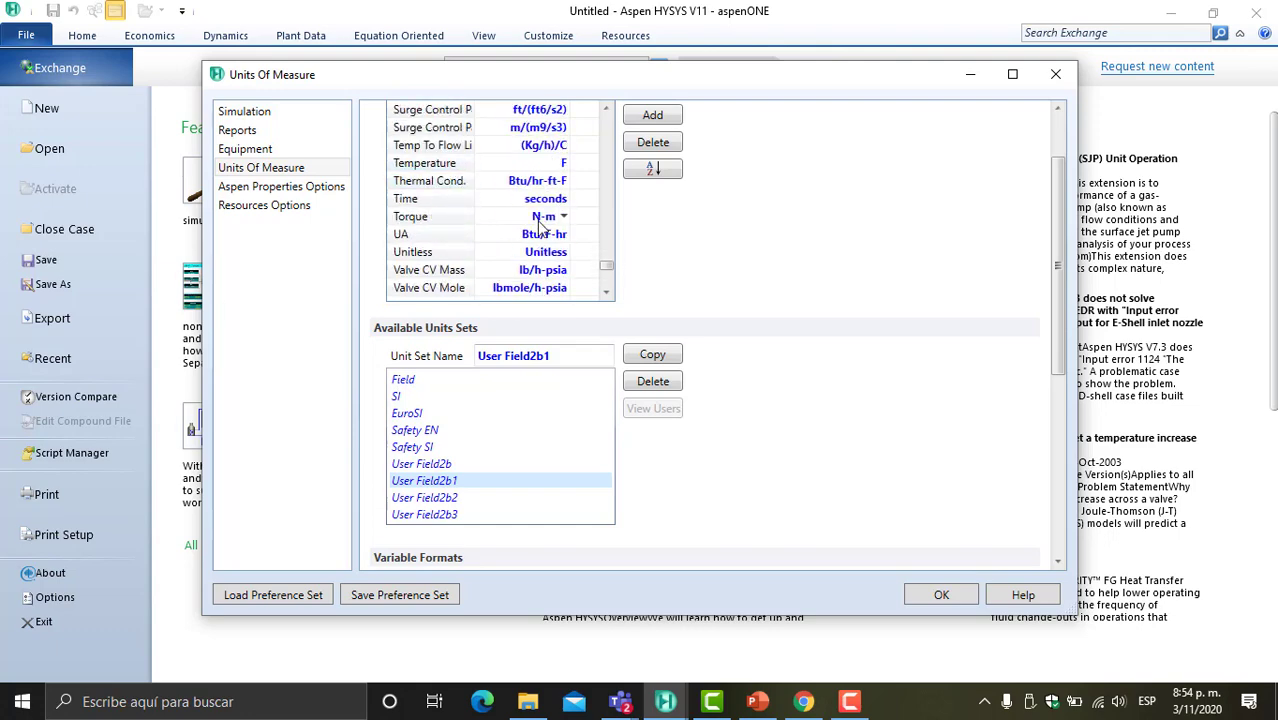
scroll(540, 224, up, 4)
scroll(545, 222, down, 6)
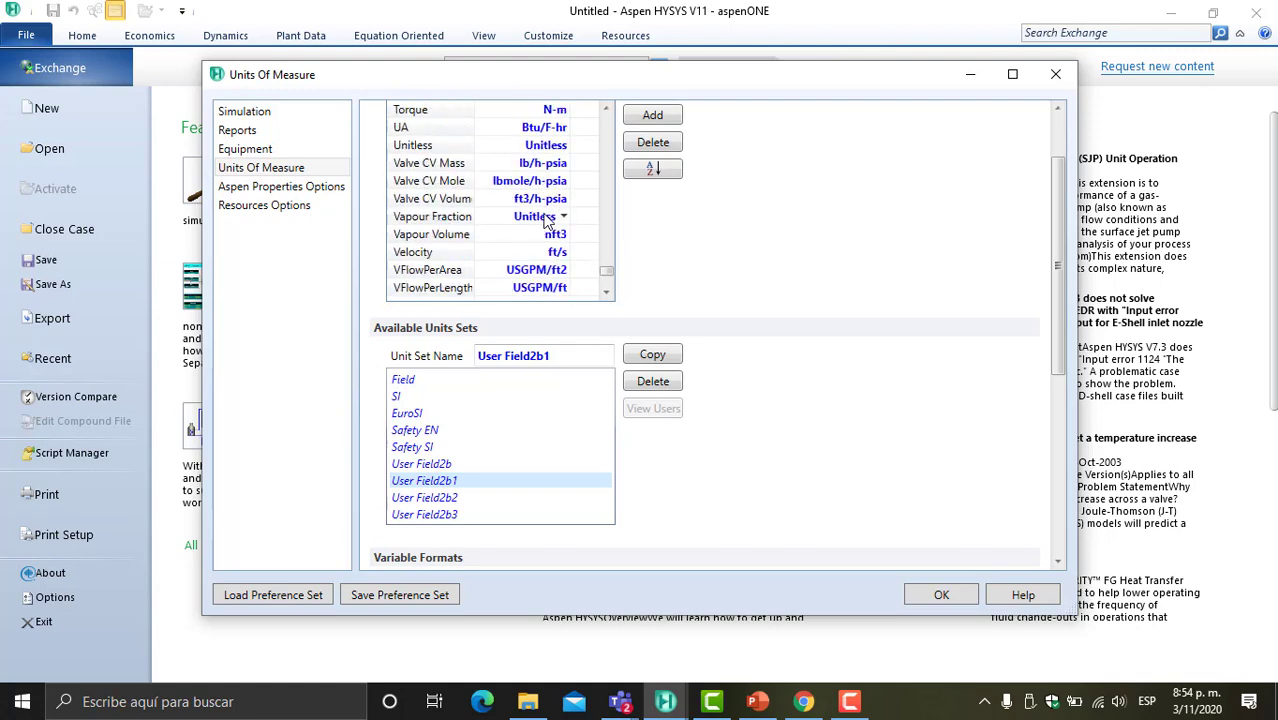
scroll(548, 222, down, 3)
scroll(548, 222, up, 1)
scroll(547, 220, up, 10)
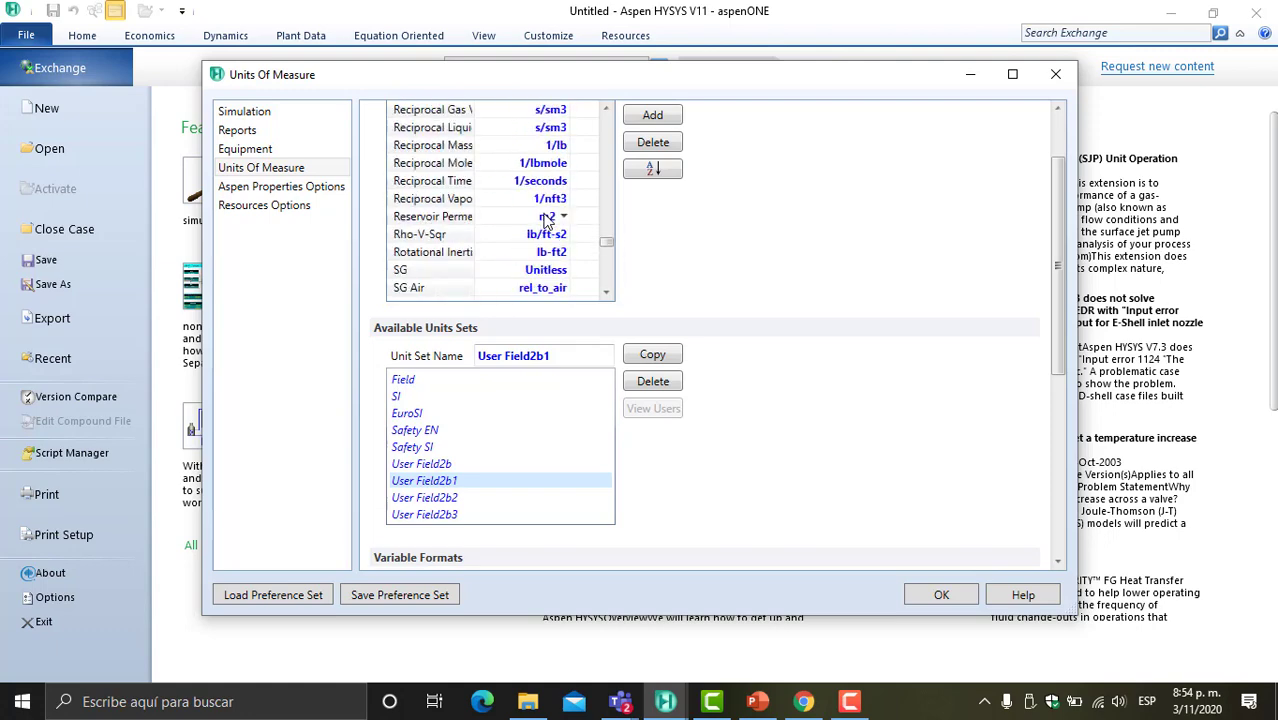
- Set the pressure display unit of the User Field2b1 set to kPa and accept the preferences
scroll(543, 222, down, 2)
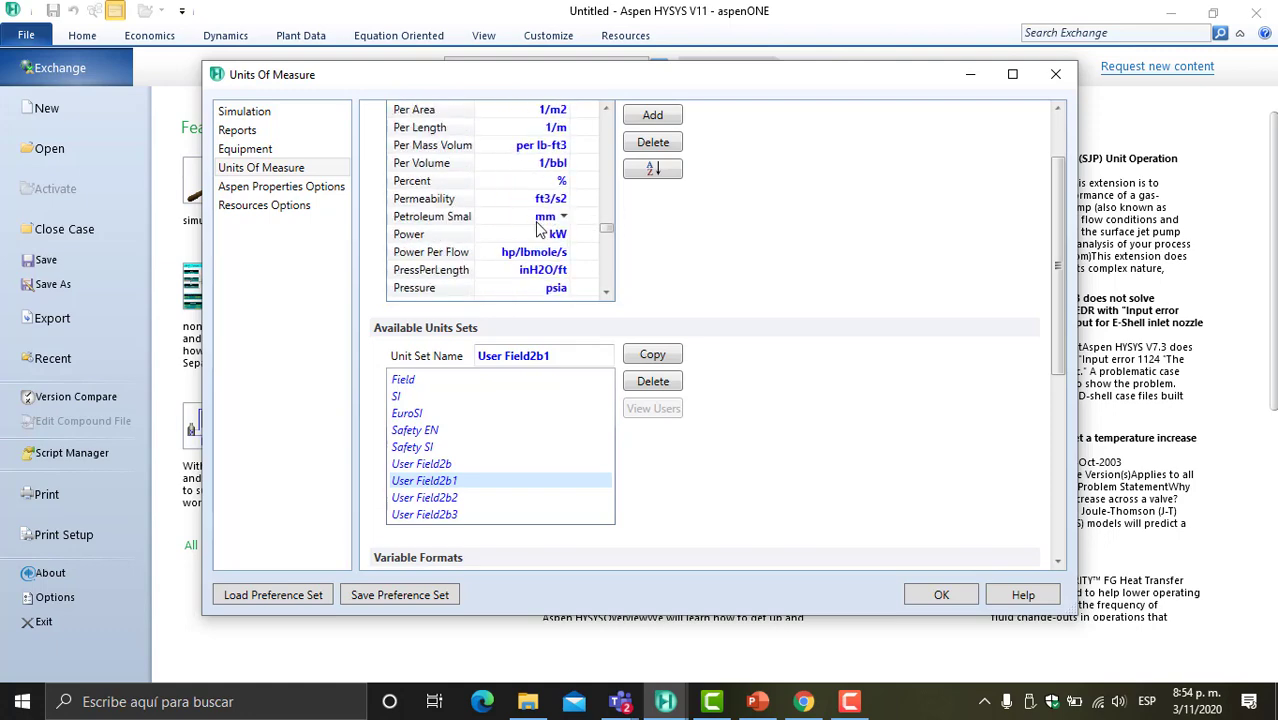
click(565, 290)
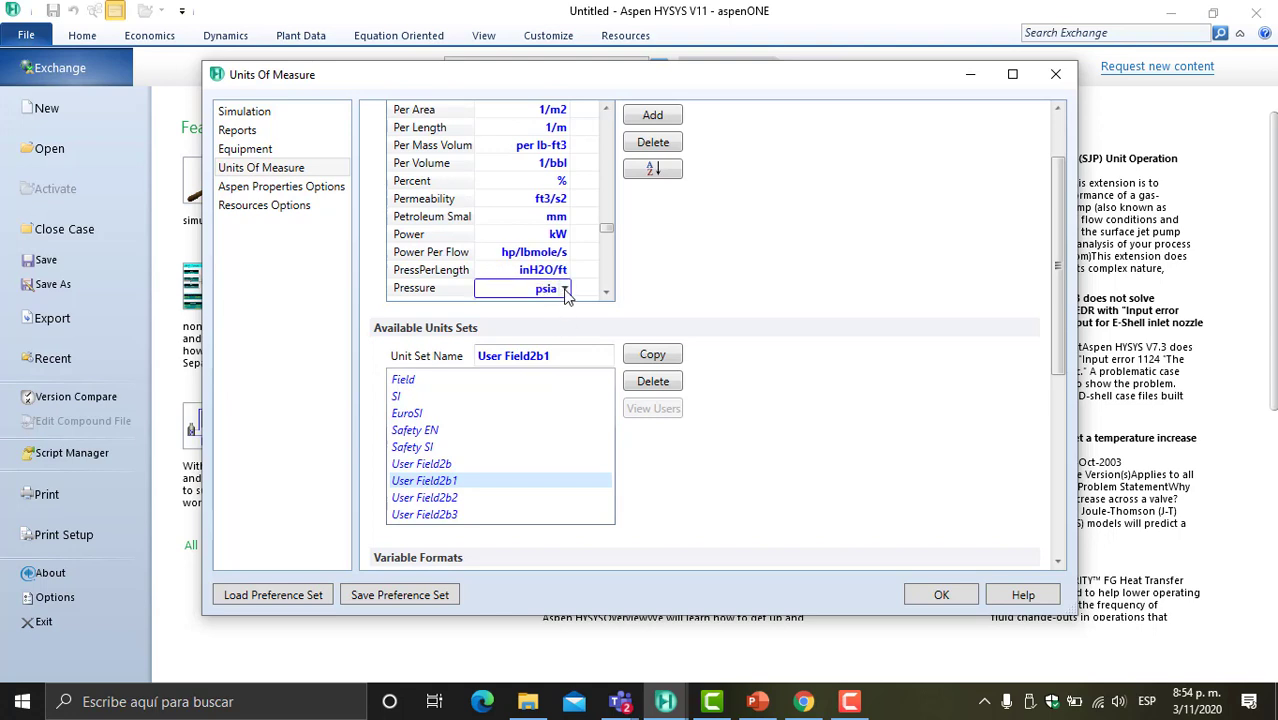
scroll(558, 422, down, 3)
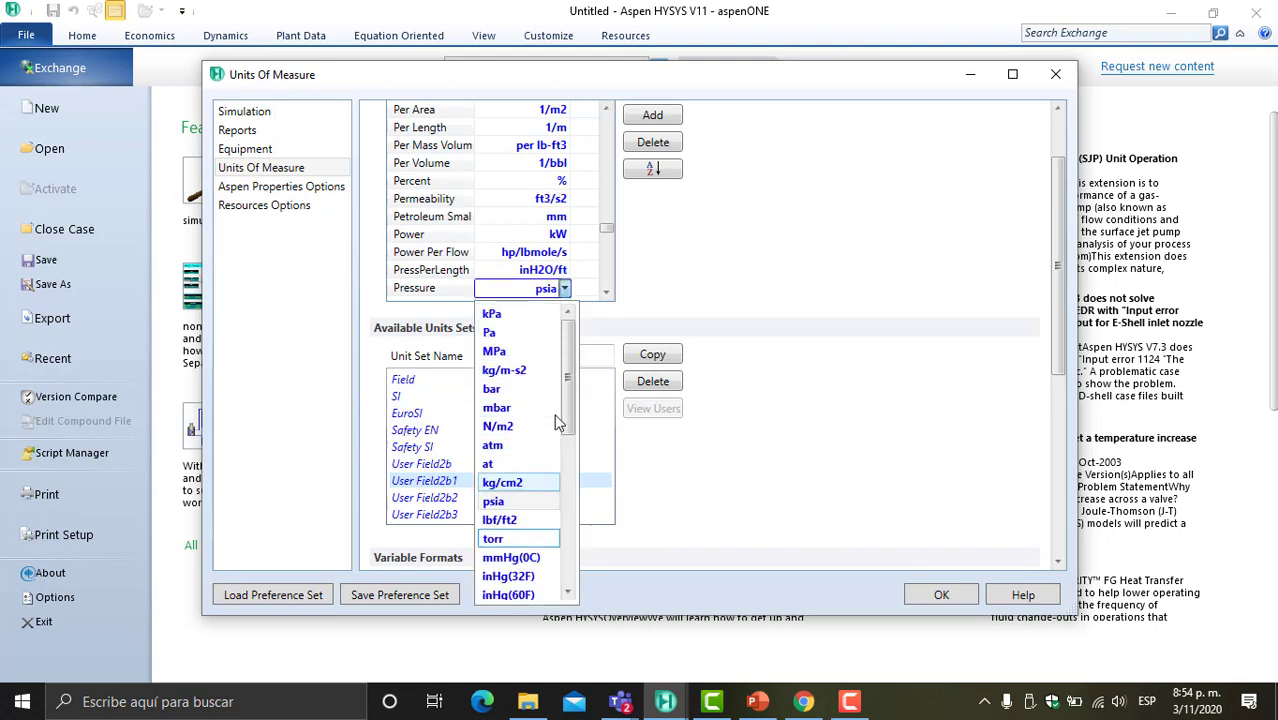
click(508, 316)
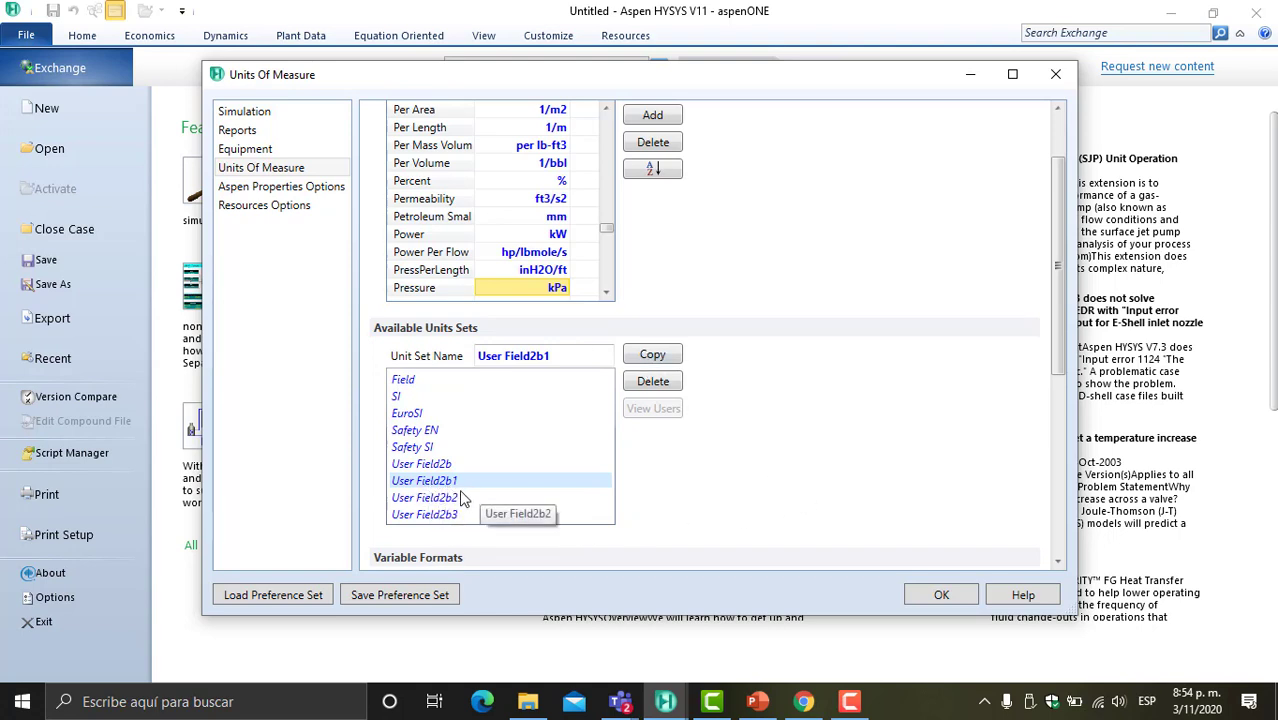
click(943, 595)
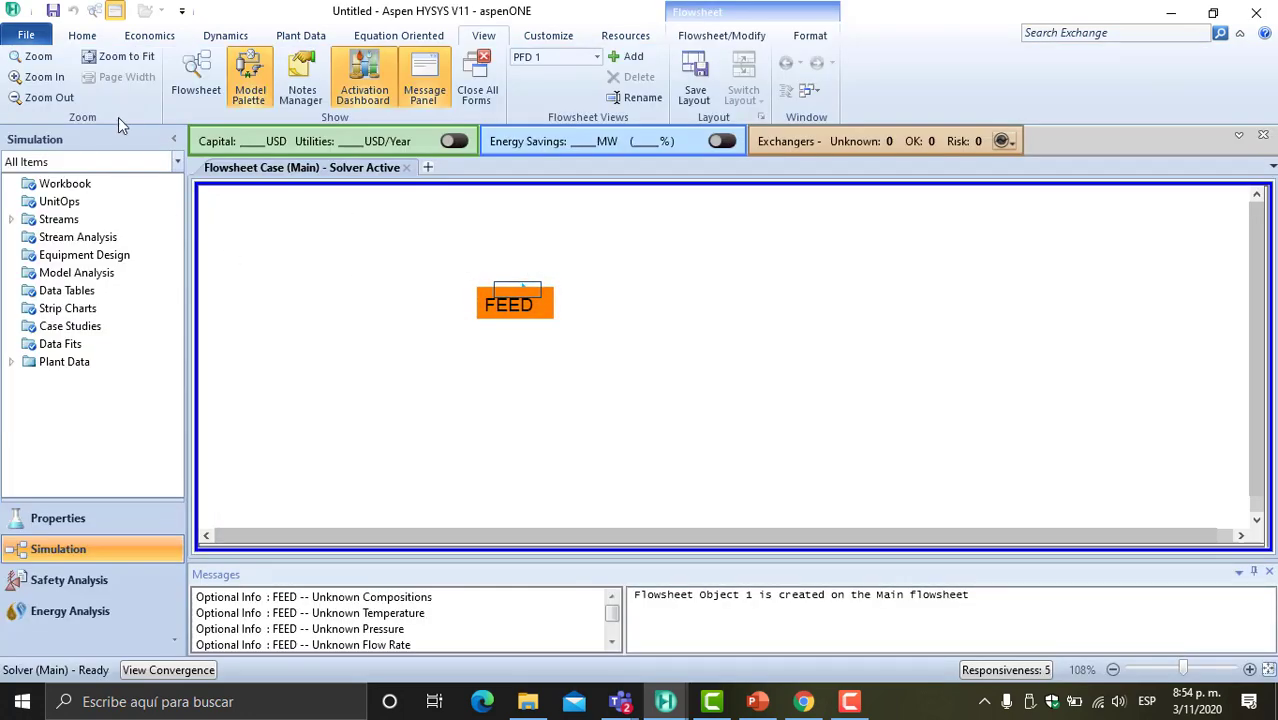
- Examine the FEED stream's condition units and compare them with the feed table on the PowerPoint slide
click(82, 35)
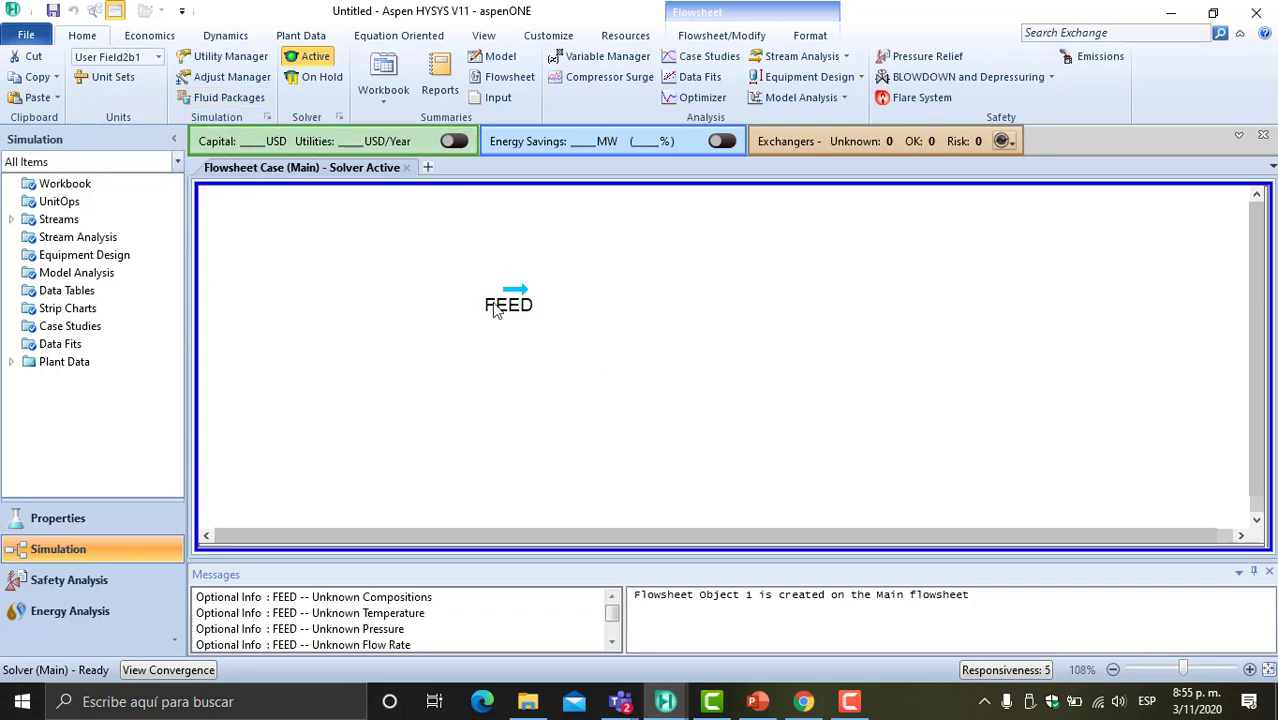
double_click(506, 302)
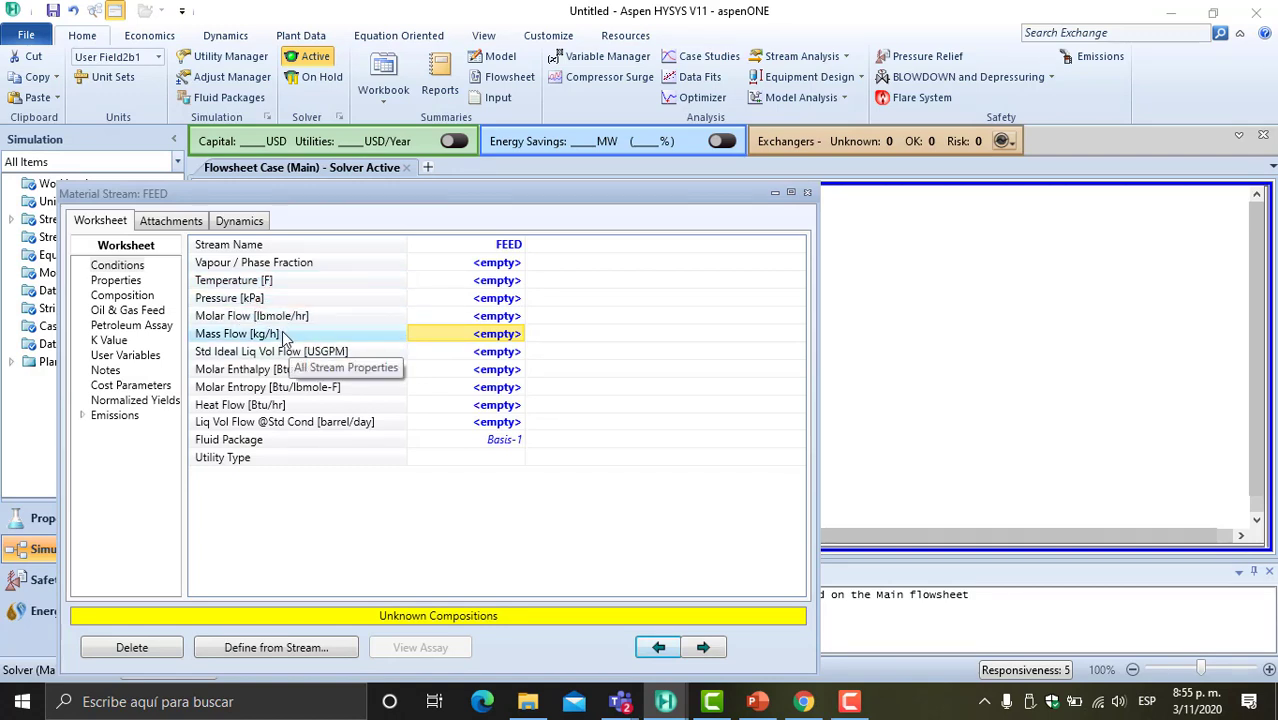
click(762, 704)
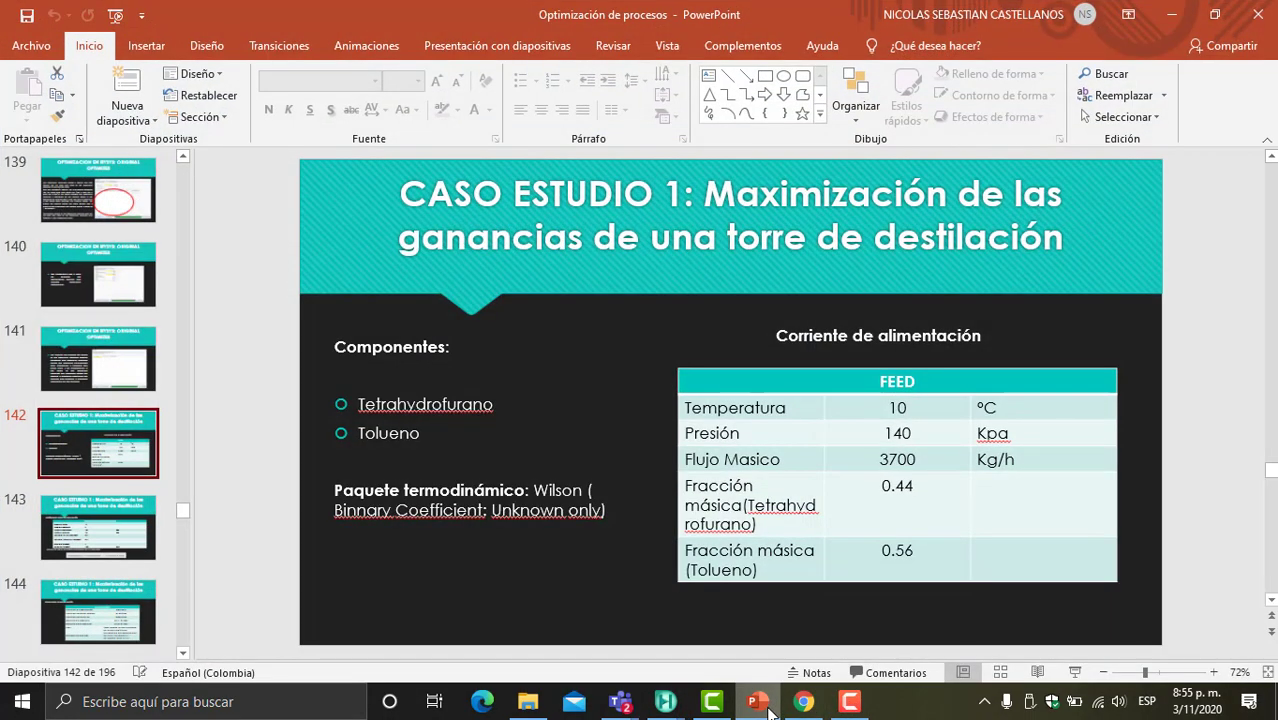
click(762, 704)
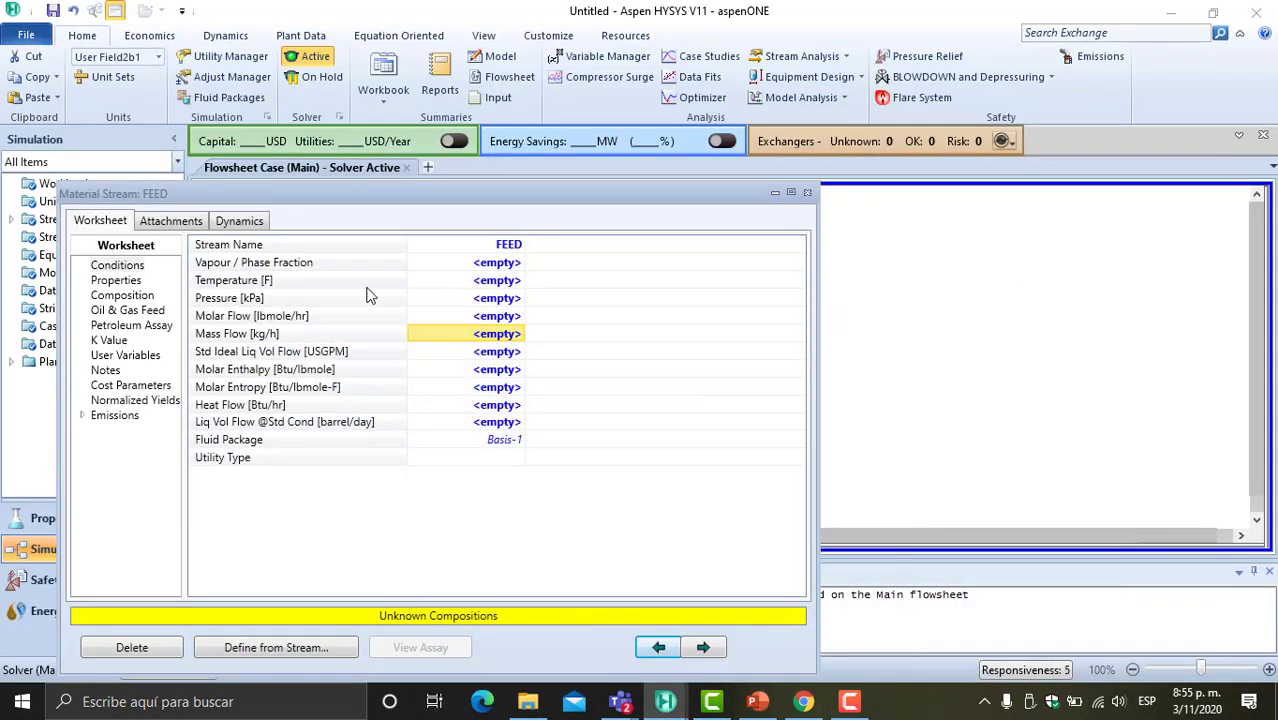
click(762, 704)
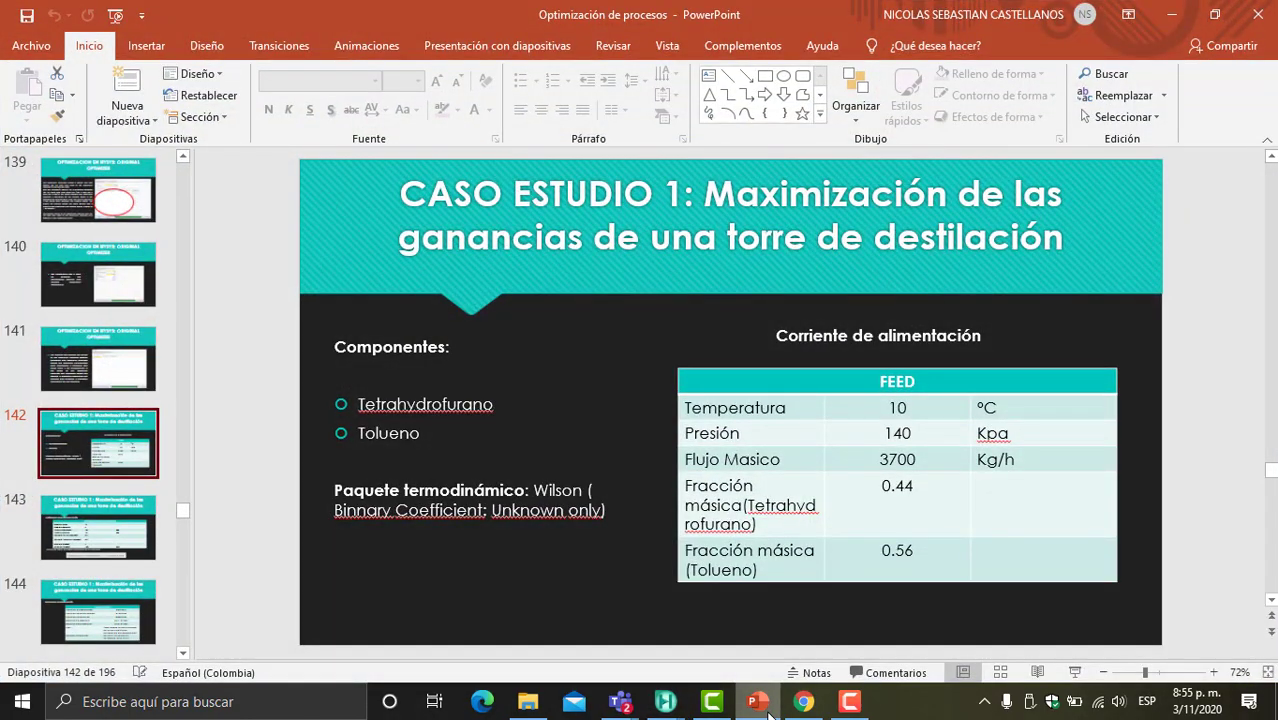
click(762, 704)
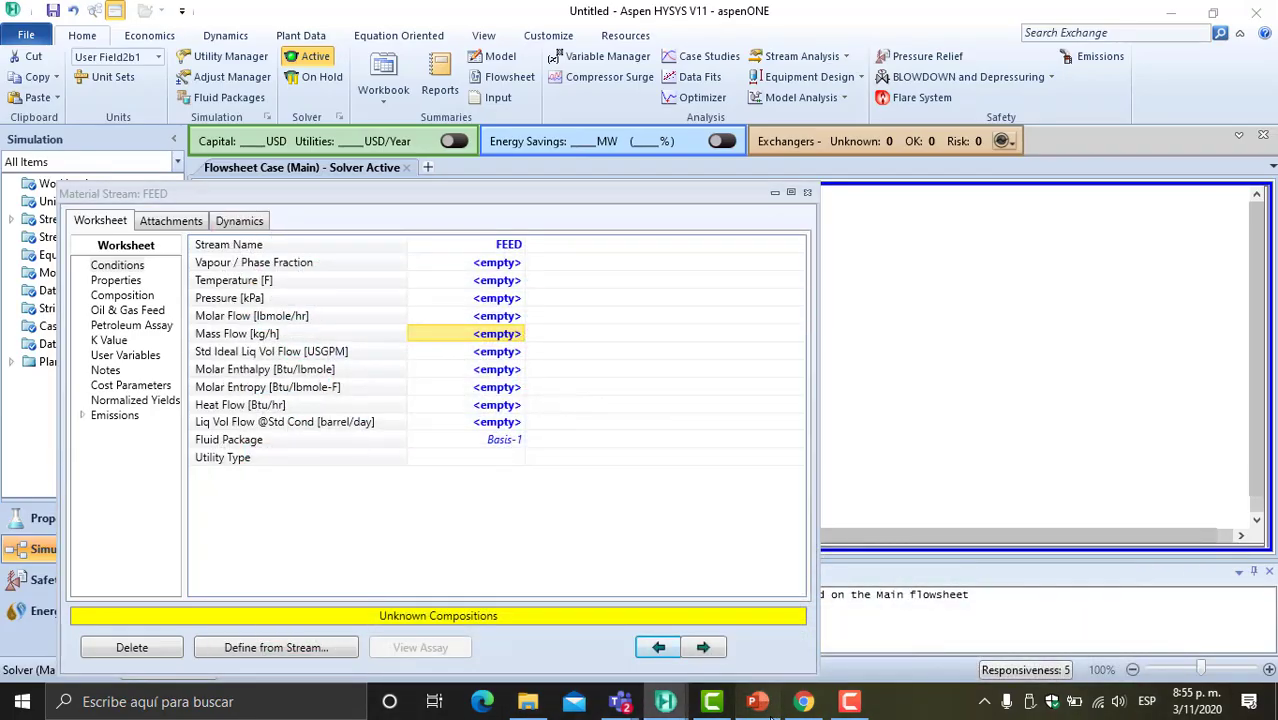
click(772, 716)
click(762, 704)
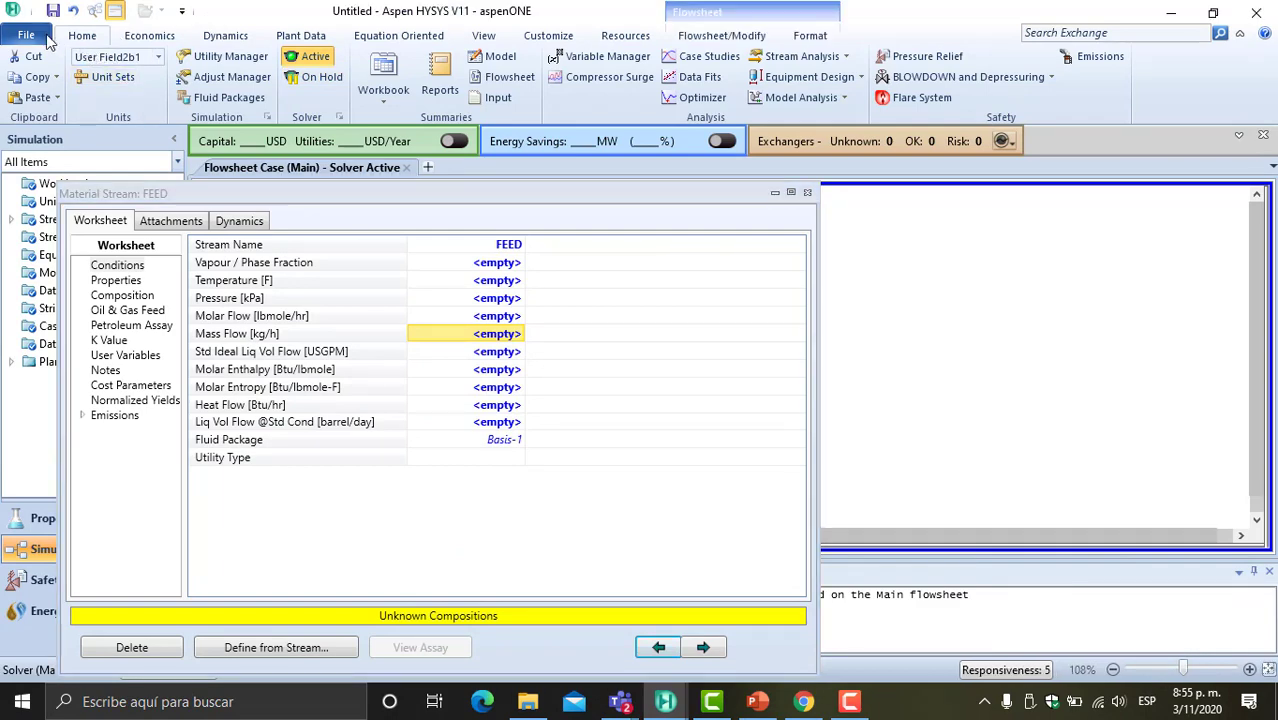
click(776, 192)
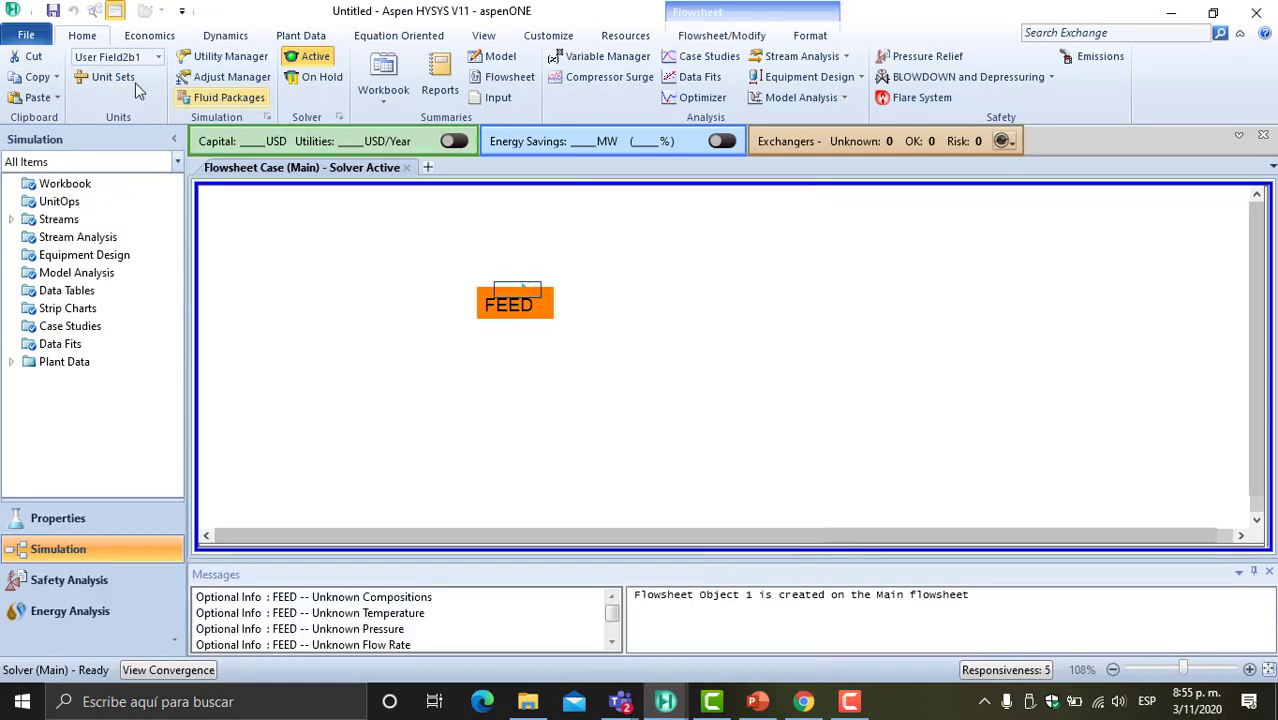
- Reopen the units of measure options and set the temperature display unit of User Field2b1 to C
click(27, 36)
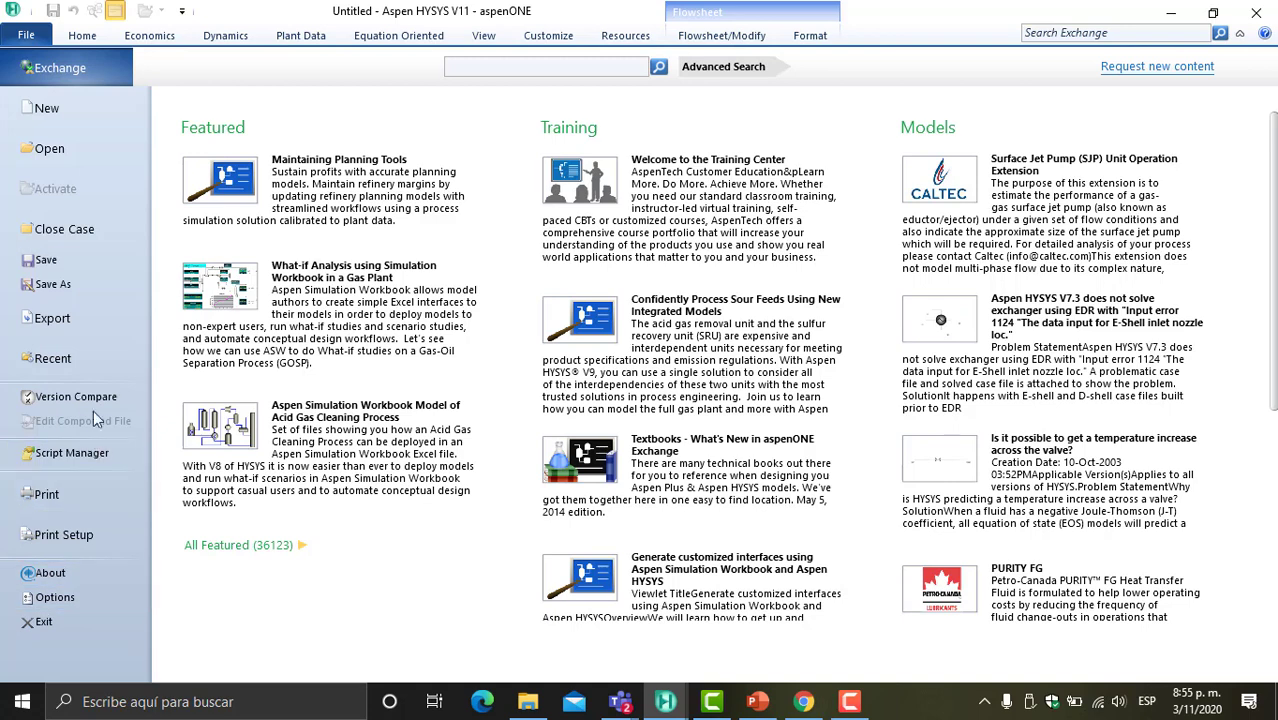
click(75, 598)
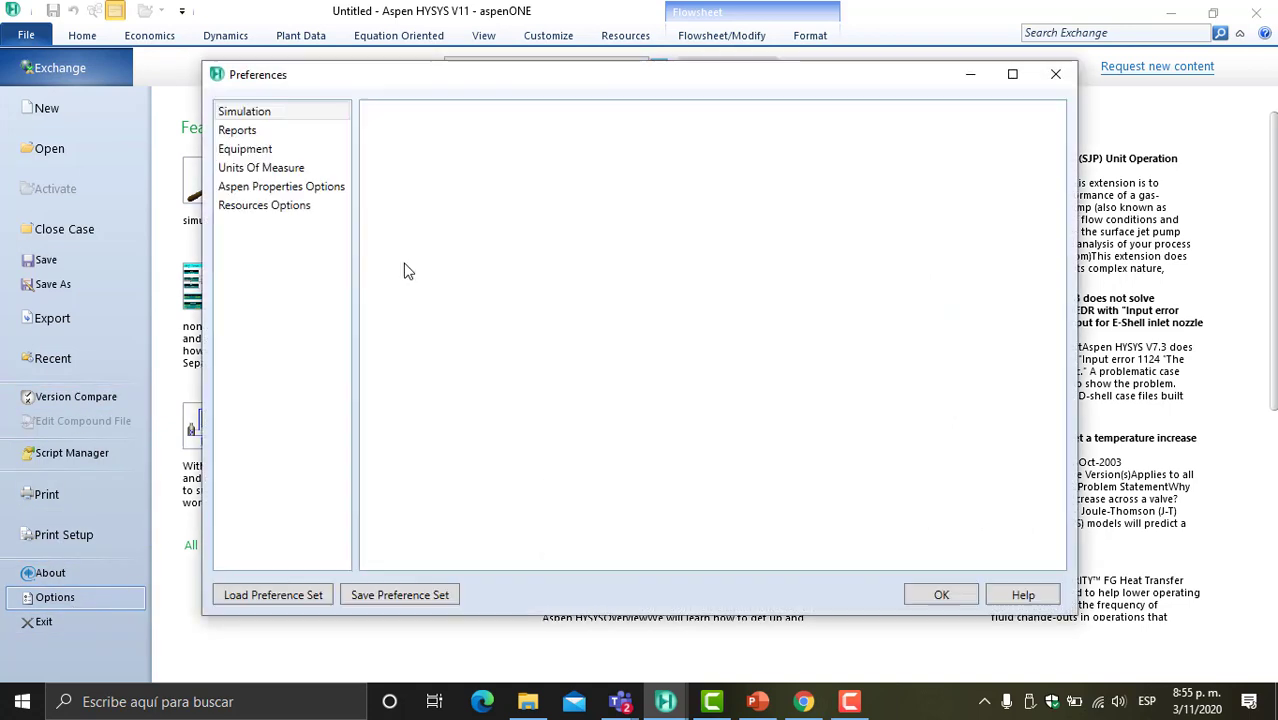
click(220, 168)
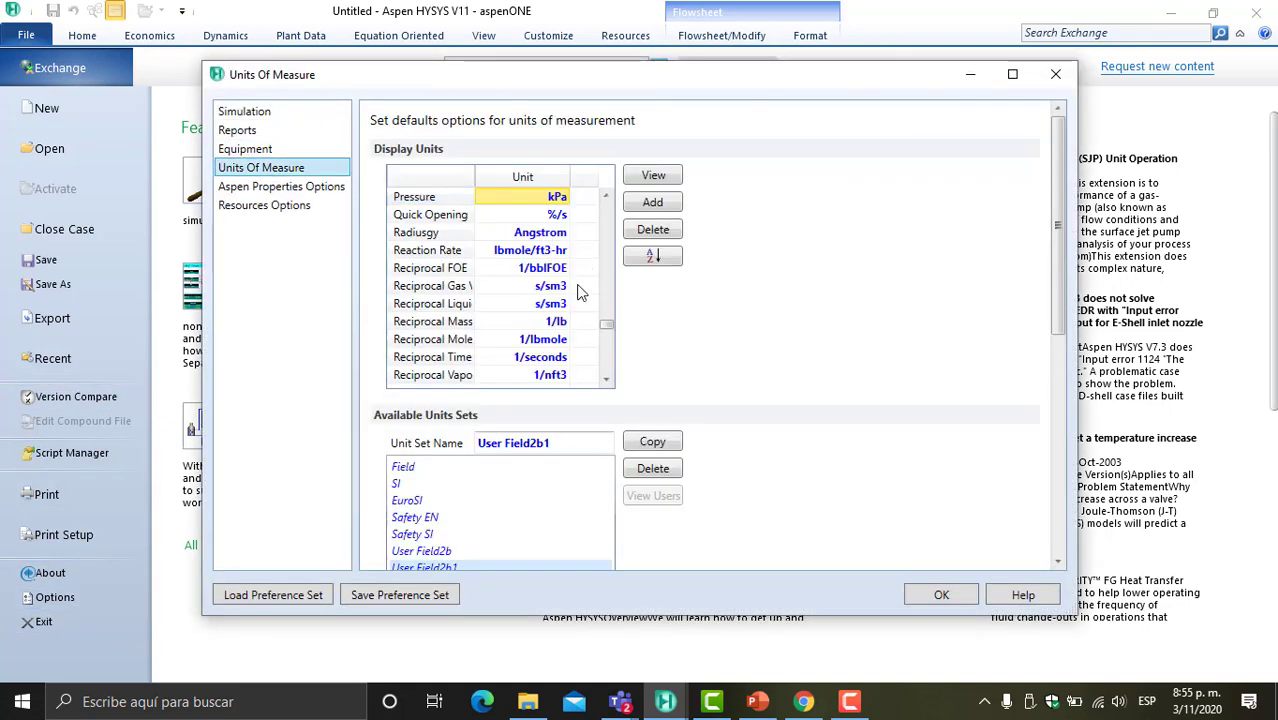
scroll(546, 285, down, 1)
scroll(546, 285, down, 9)
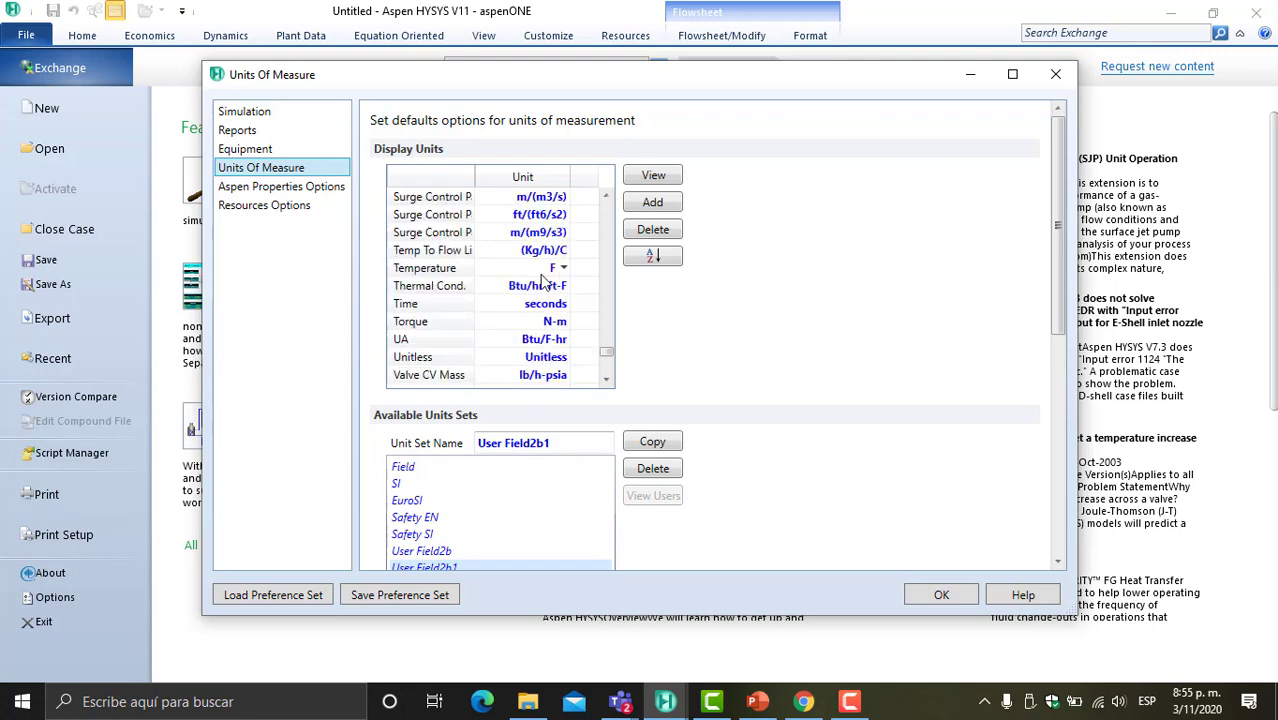
click(558, 268)
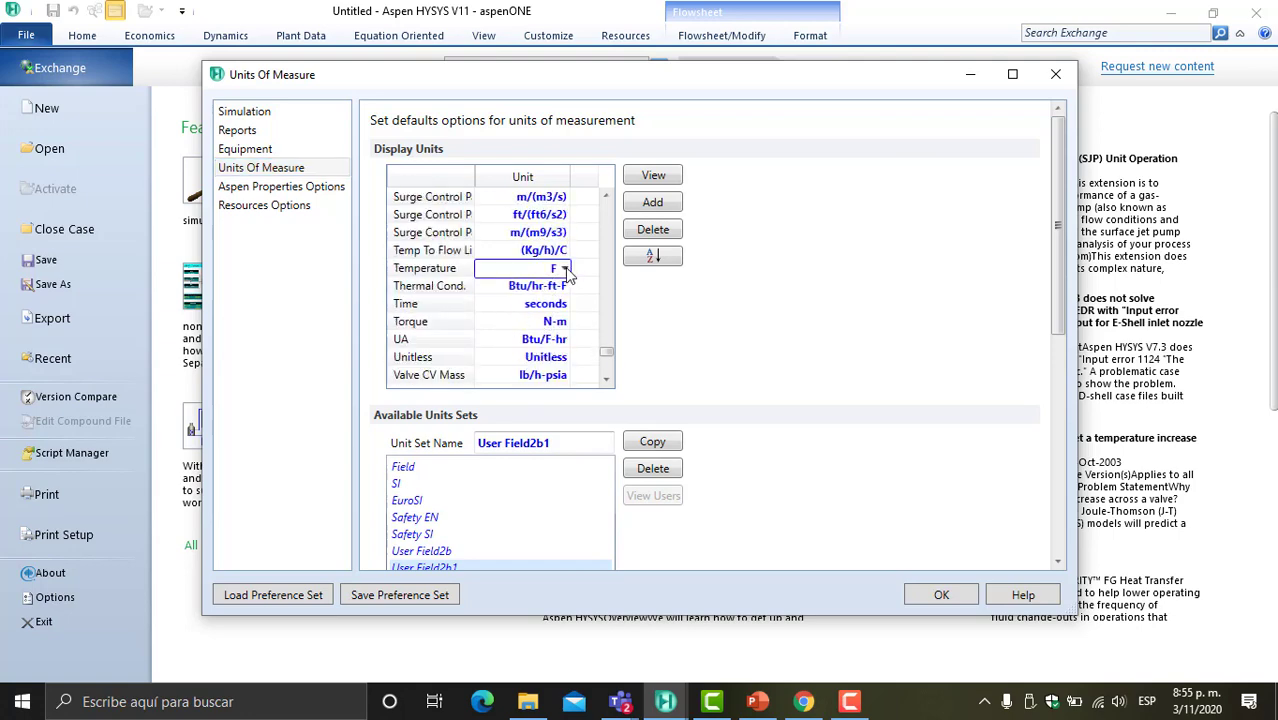
click(564, 268)
click(518, 294)
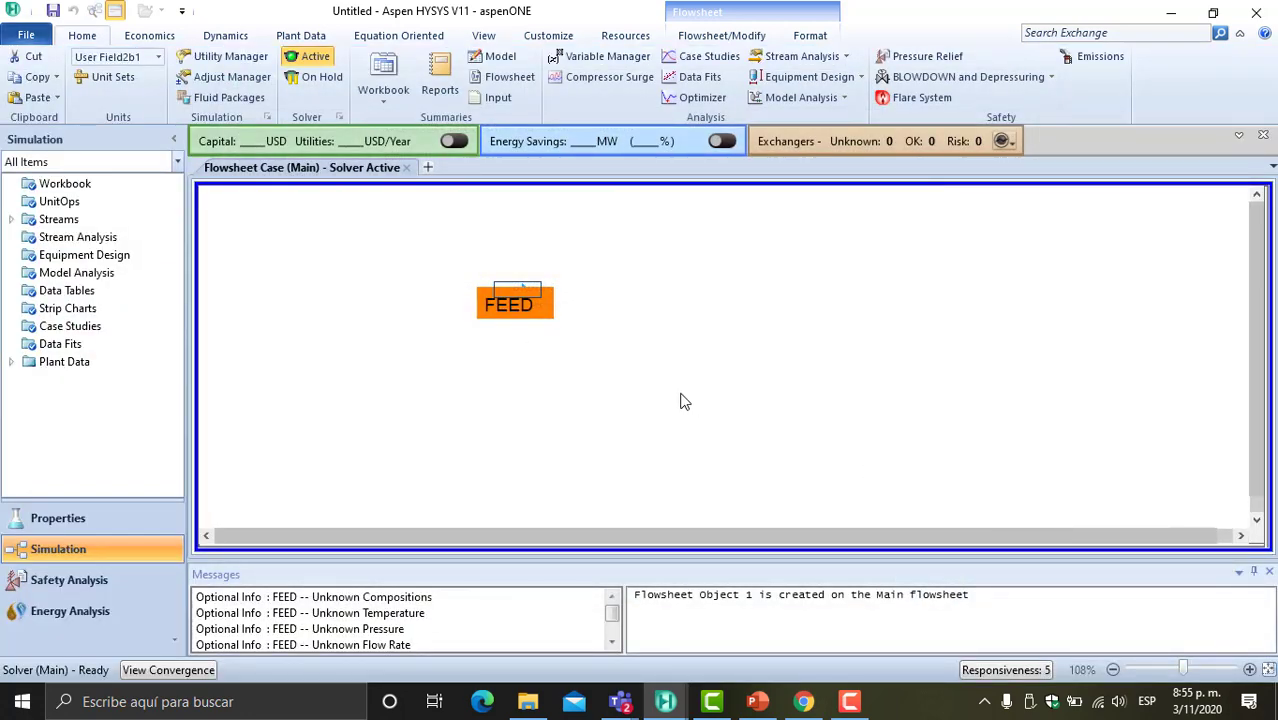
- Set the FEED stream's temperature to 10 C and consult the PowerPoint slide for the remaining feed conditions
double_click(518, 292)
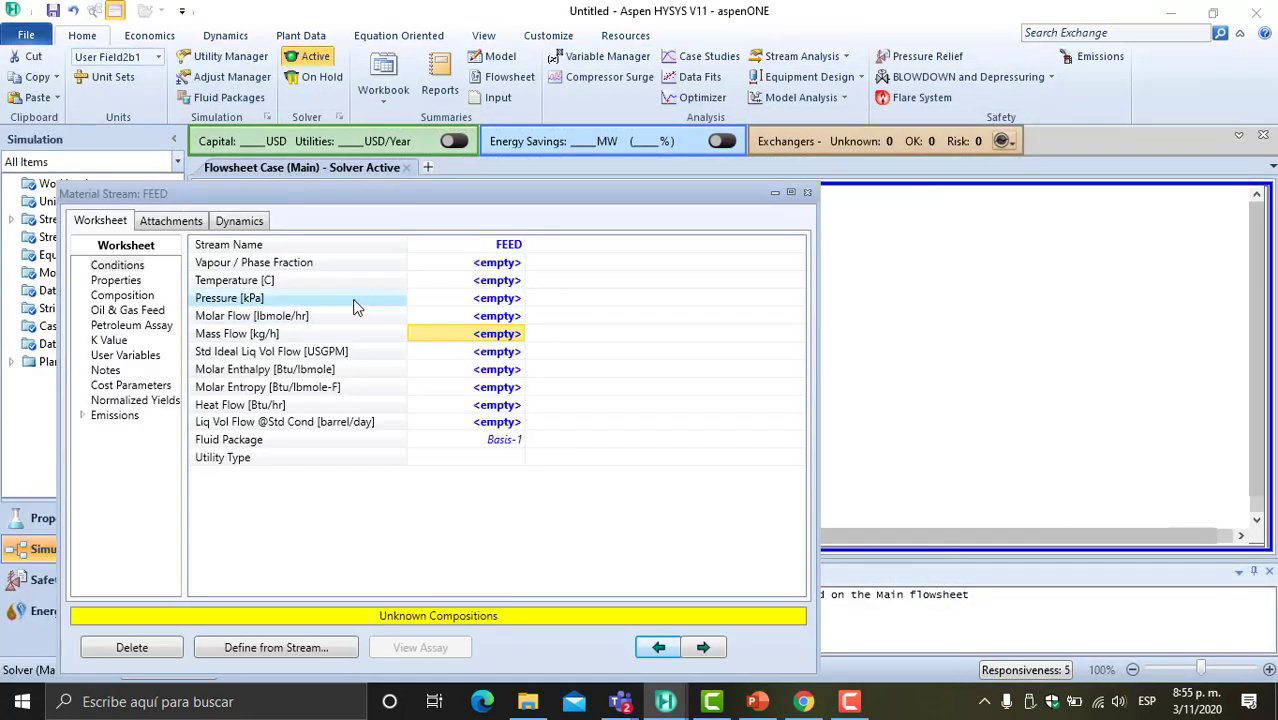
click(492, 281)
text(10)
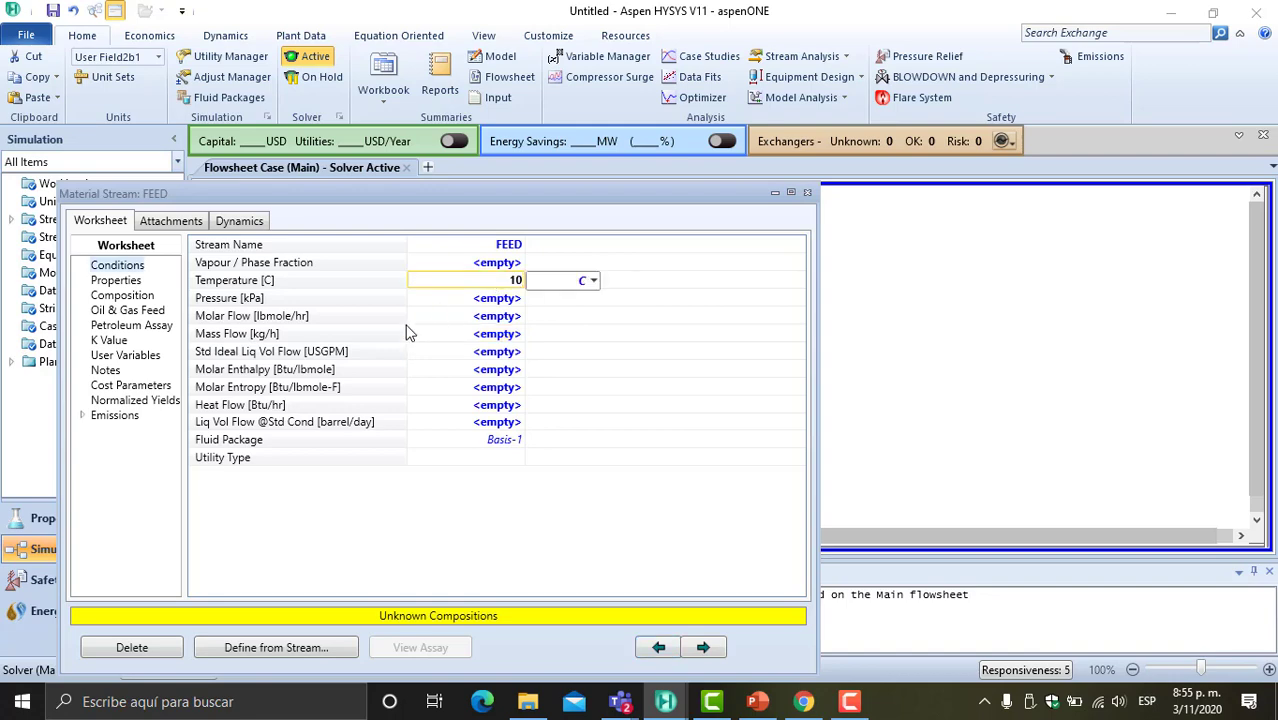
click(466, 336)
click(757, 704)
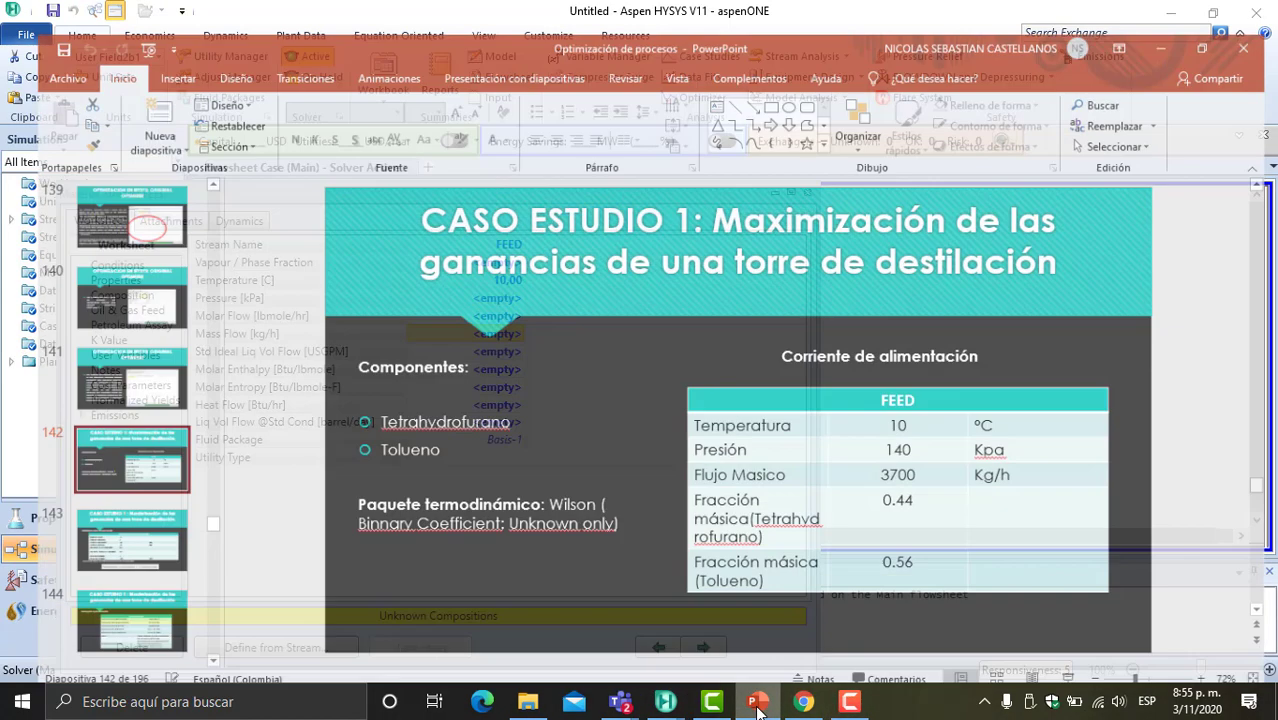
- Set the FEED stream's pressure to 140 kPa and its mass flow to 3700 kg/h, following the PowerPoint slide
click(757, 704)
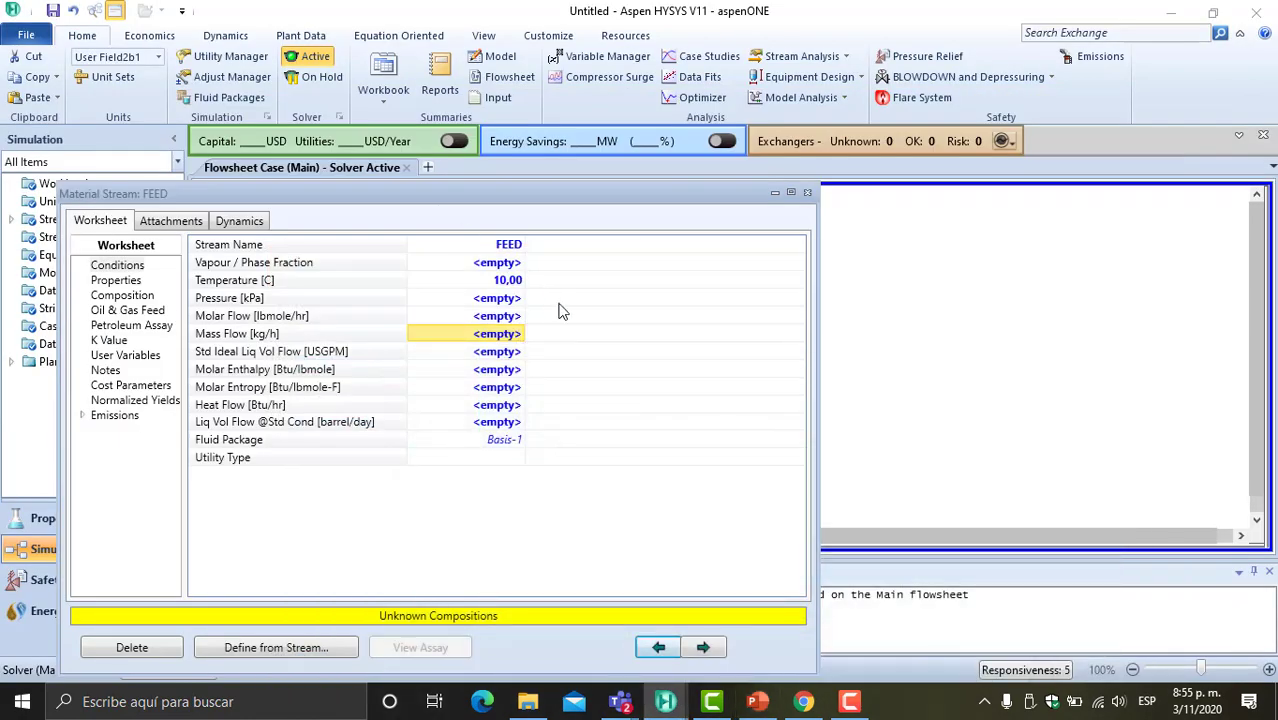
click(503, 301)
text(1)
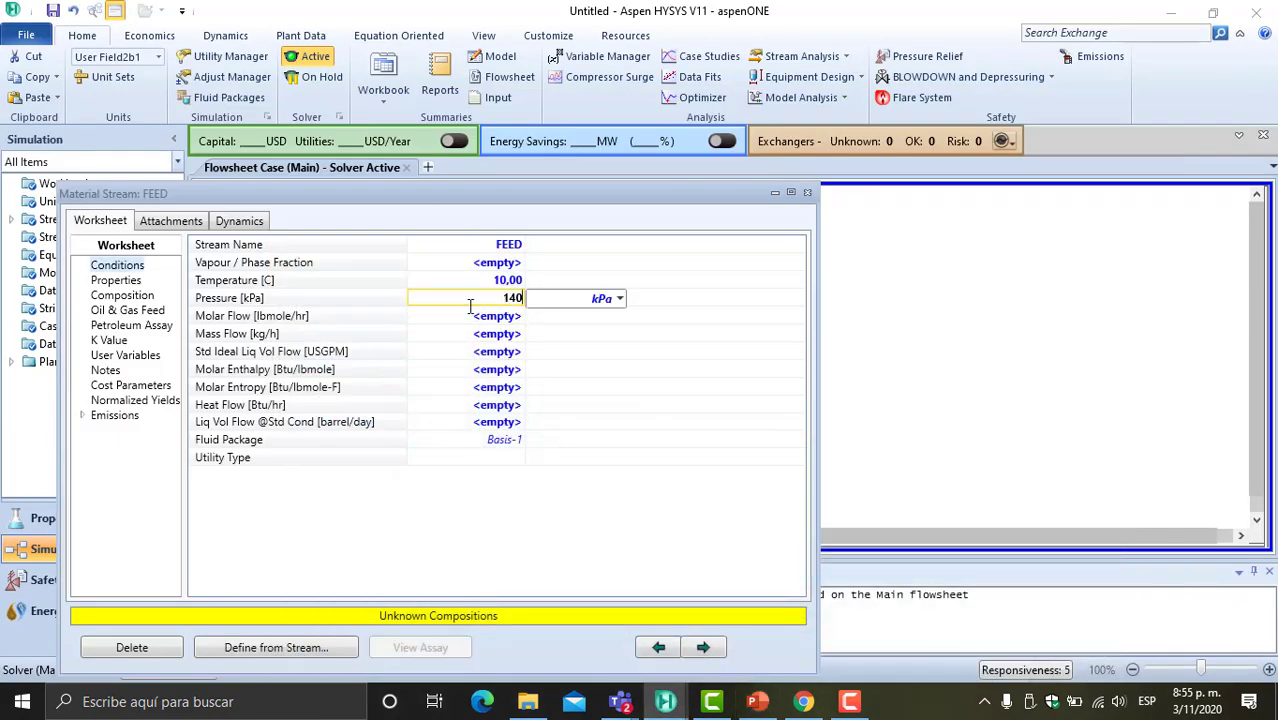
text(40)
click(503, 340)
click(757, 704)
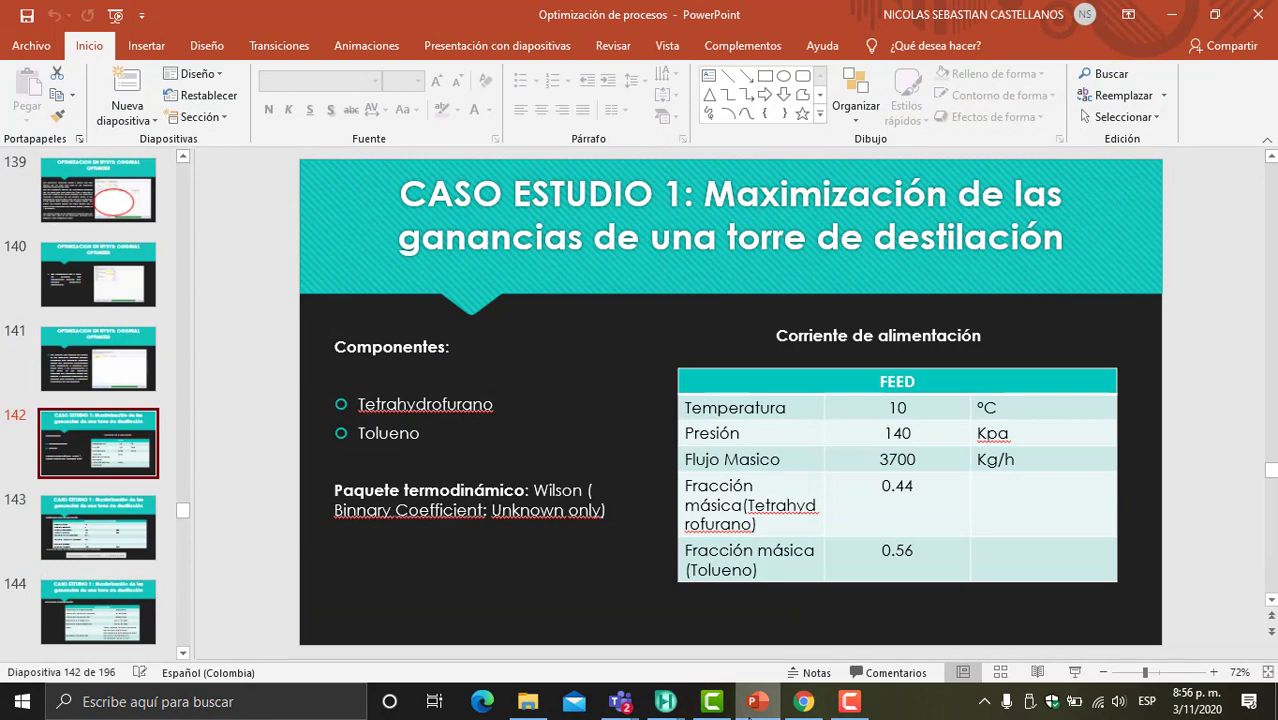
click(757, 704)
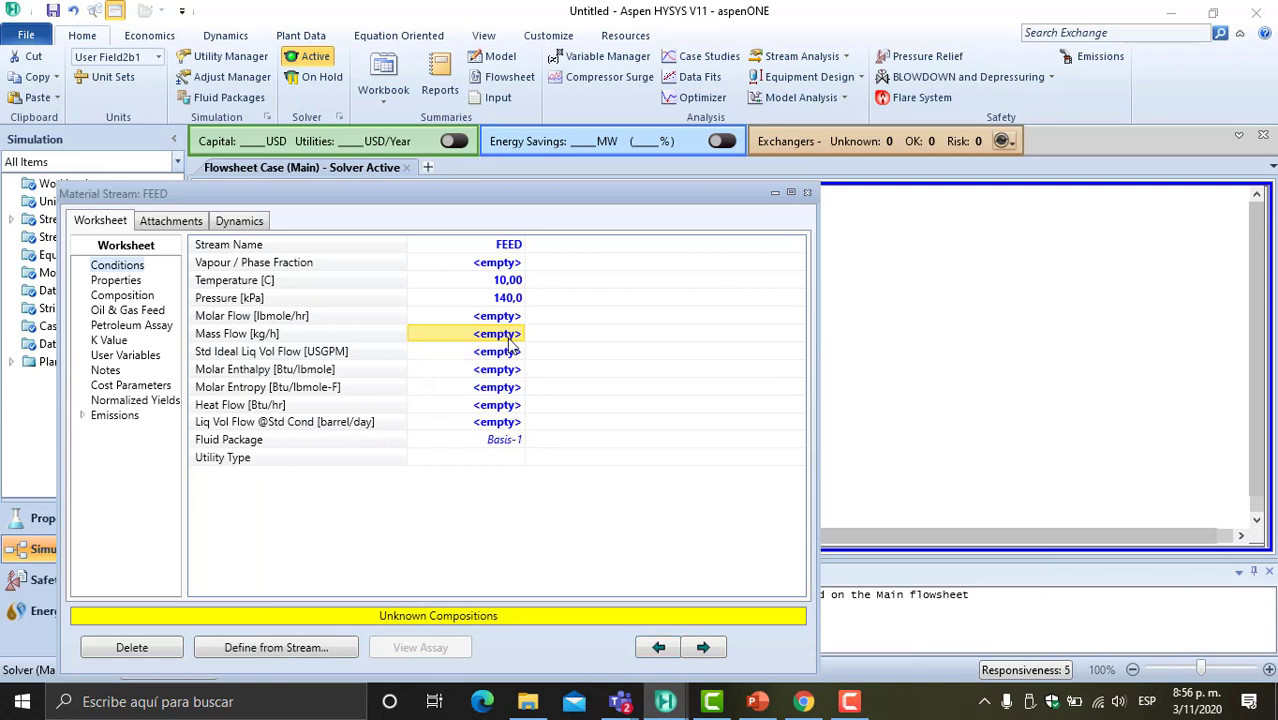
text(3700)
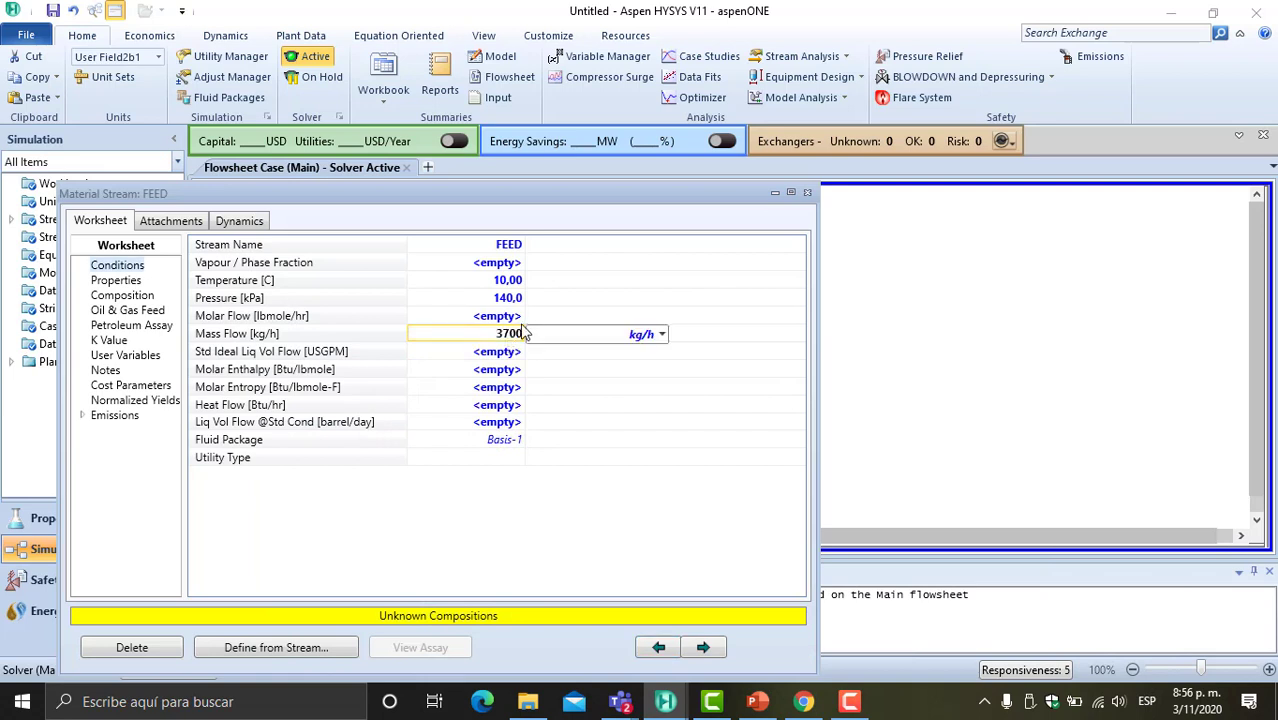
key(Return)
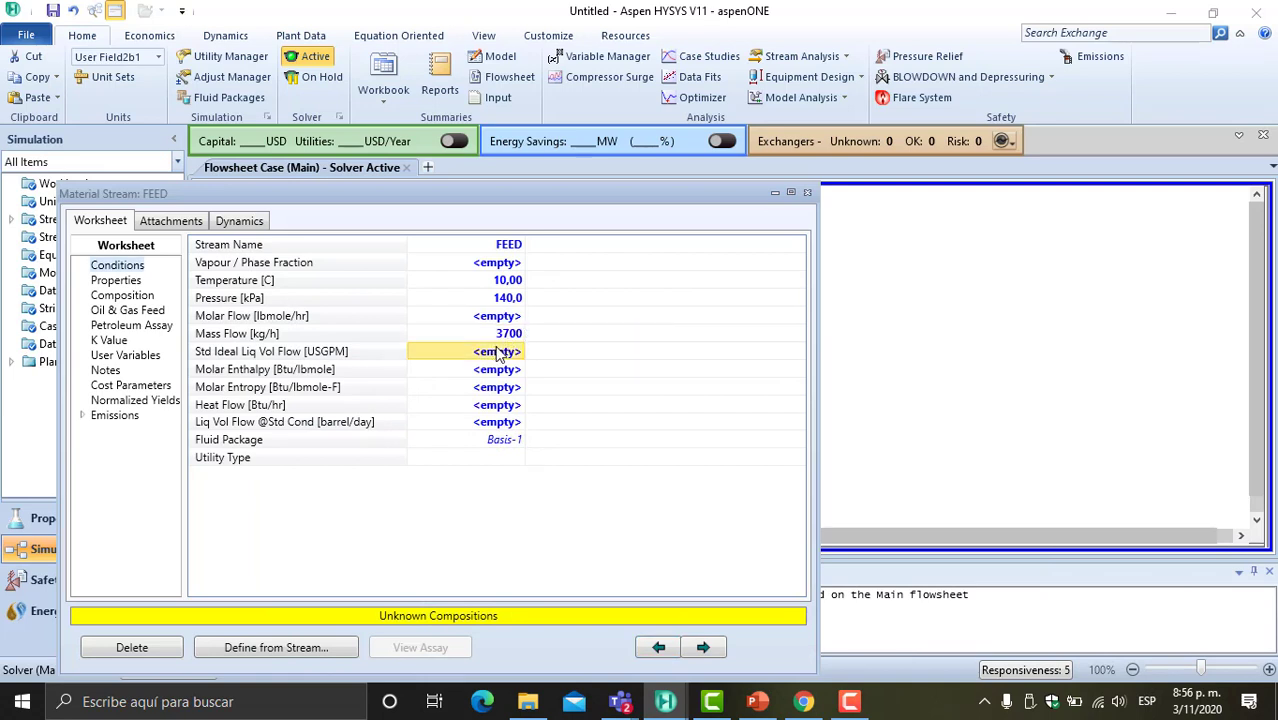
- Open the FEED stream's composition and consult the feed table on the PowerPoint slide for the mass fractions
click(125, 297)
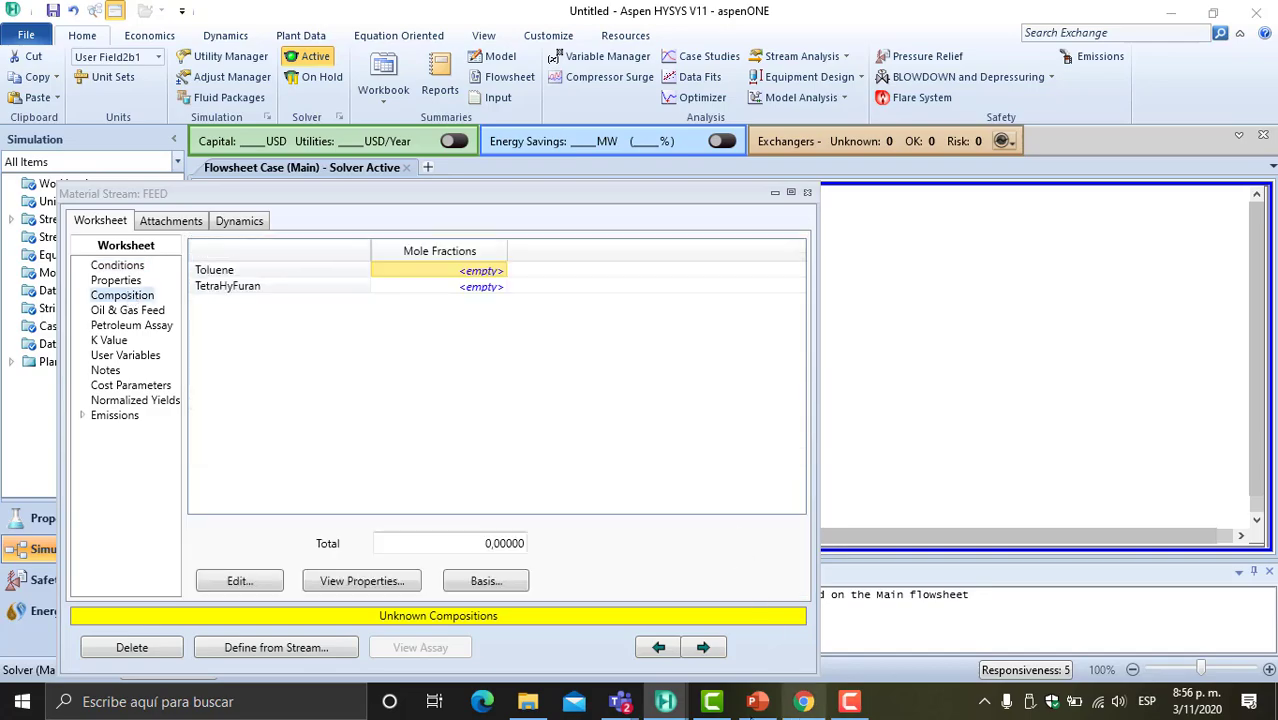
click(712, 702)
click(718, 710)
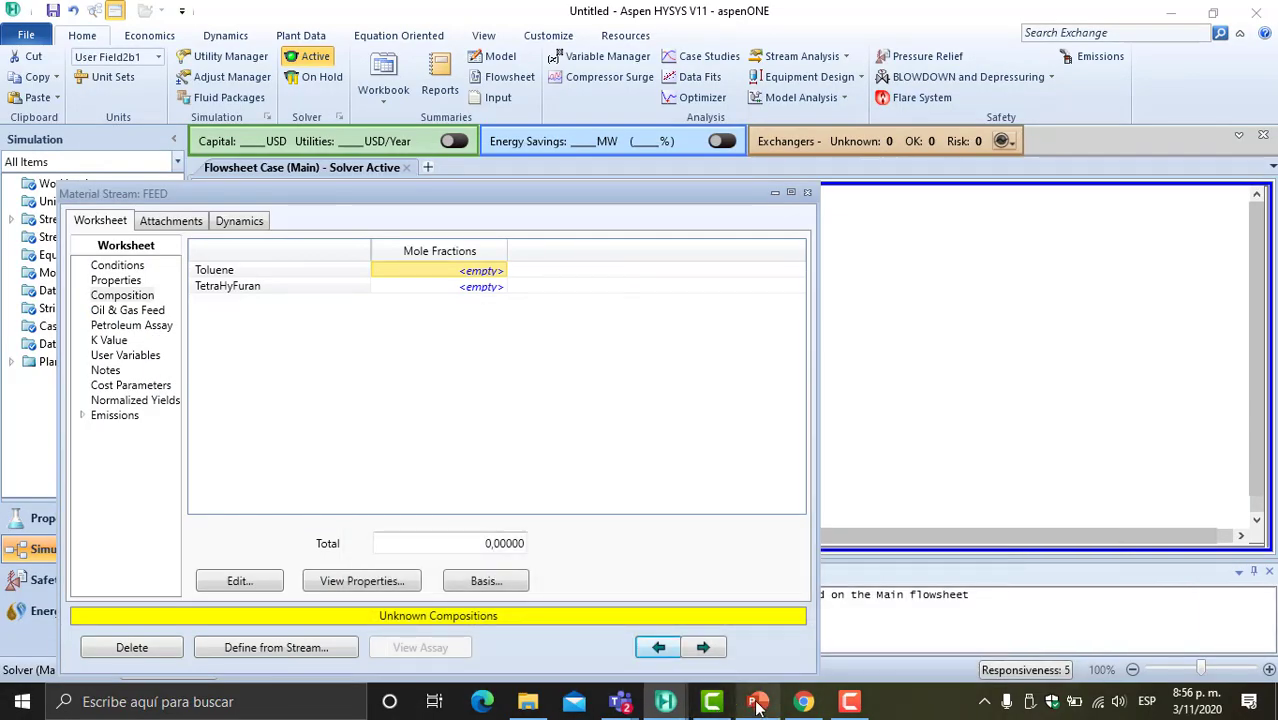
click(757, 702)
click(845, 704)
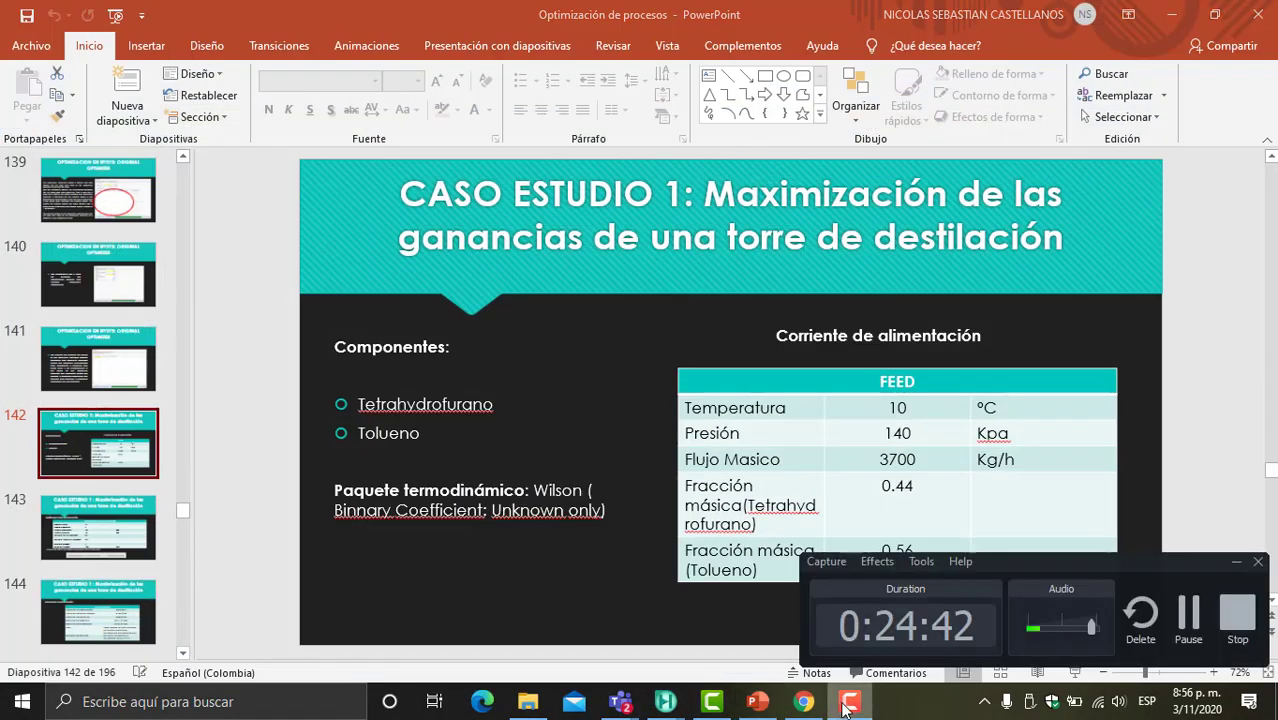
click(845, 704)
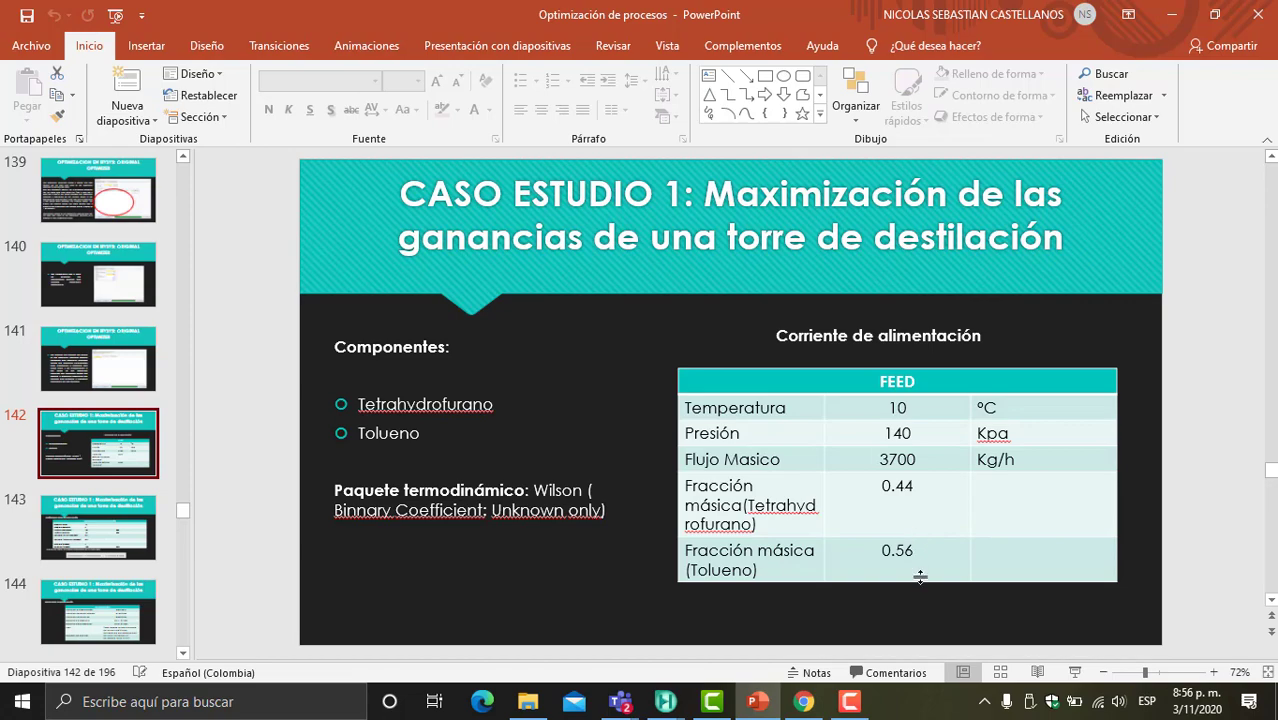
mouse_move(665, 703)
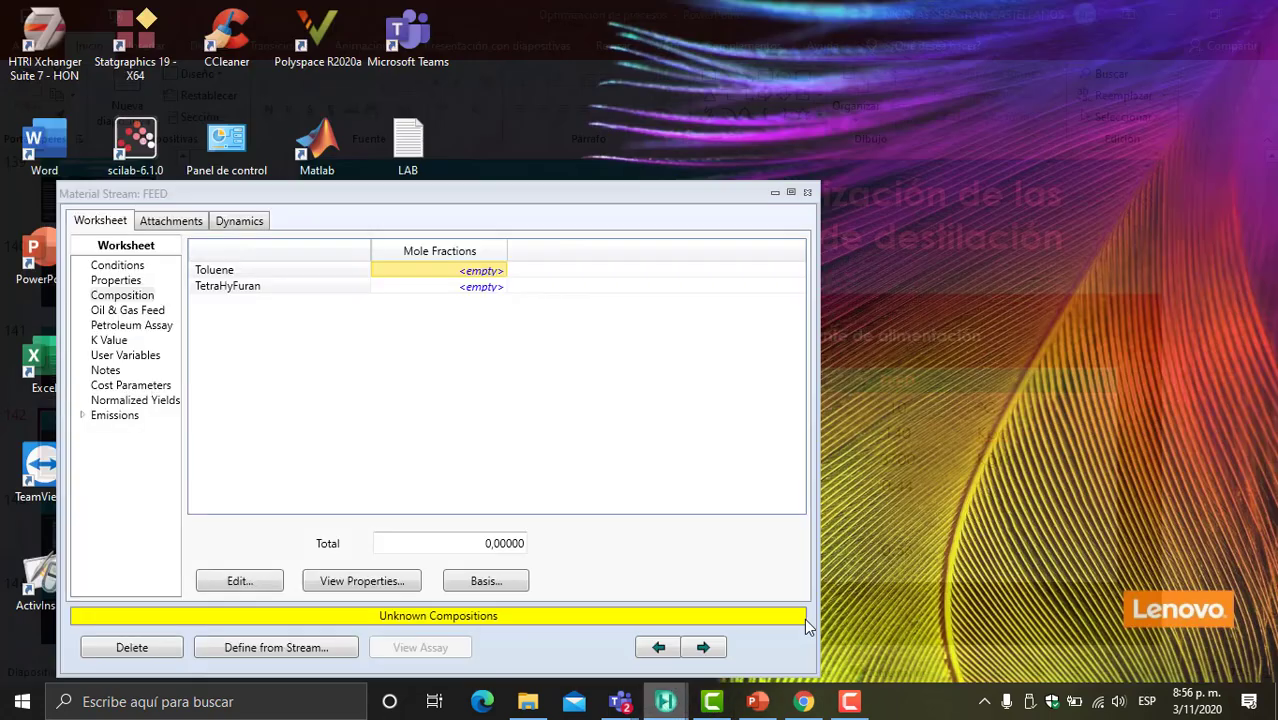
click(808, 625)
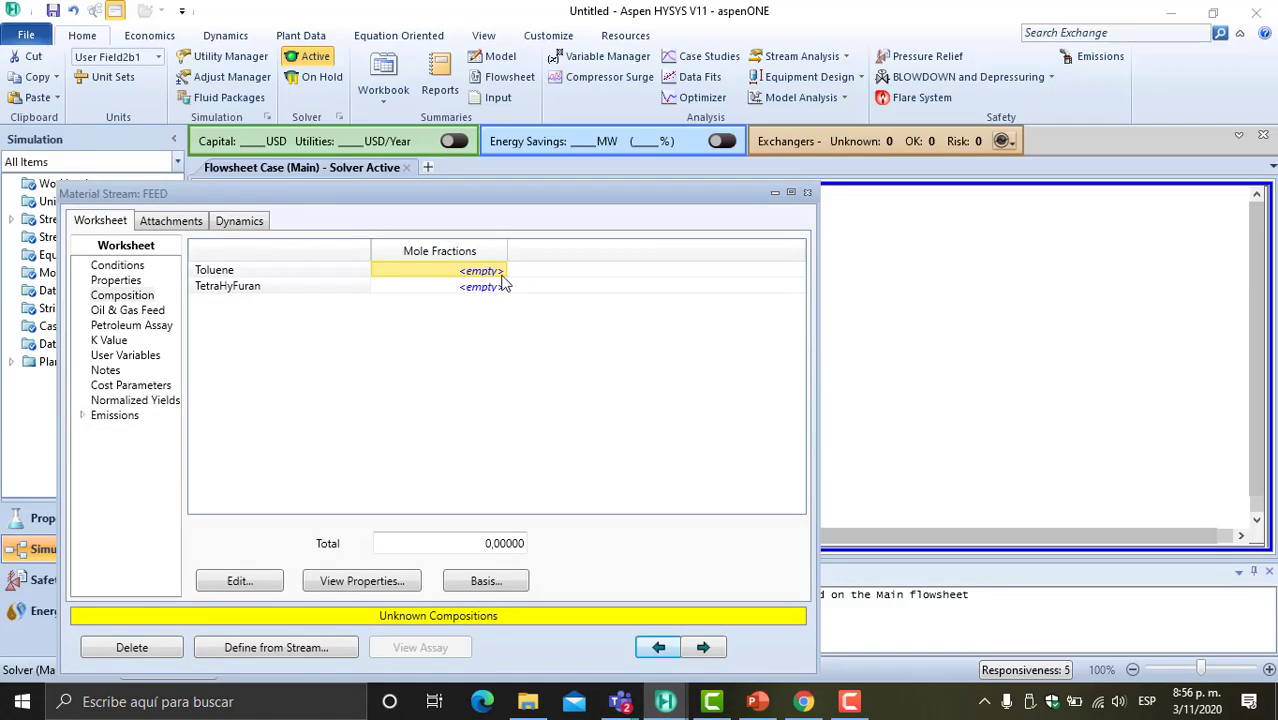
- Enter mole fractions of 0.44 for Toluene and 0.44 for TetraHyFuran in the FEED stream's composition
text(0)
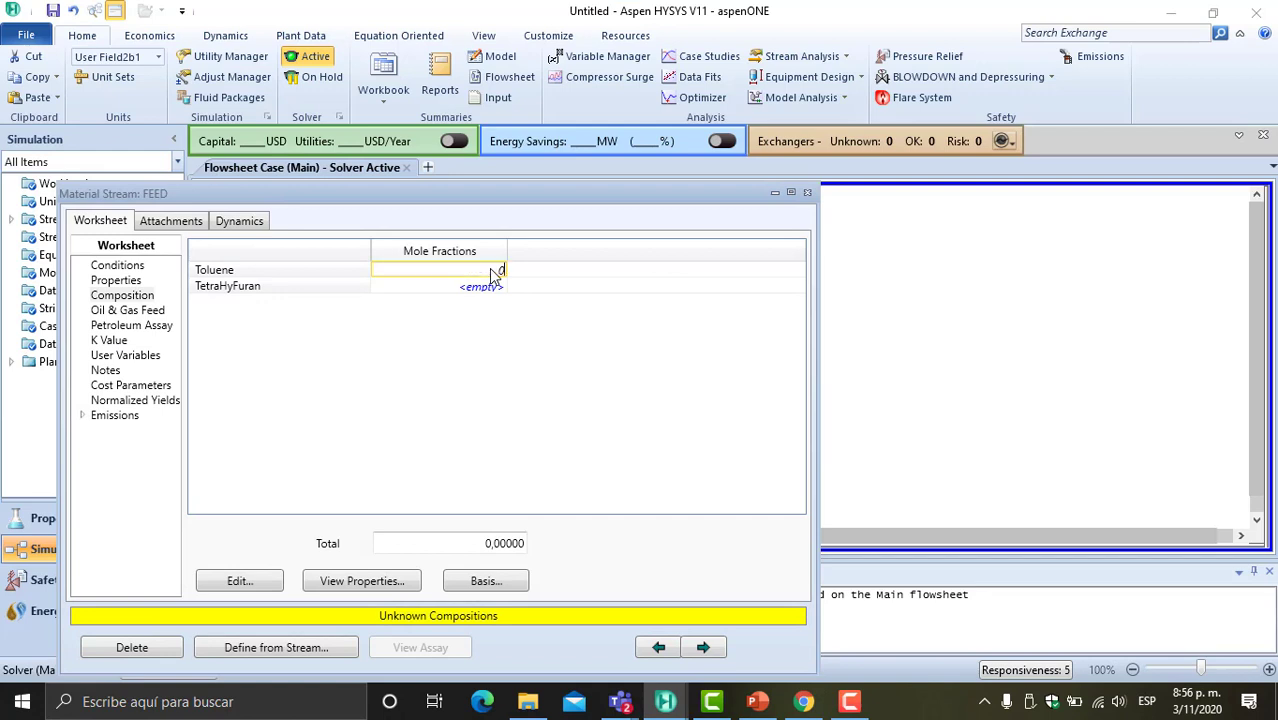
text(,44)
click(468, 286)
click(758, 702)
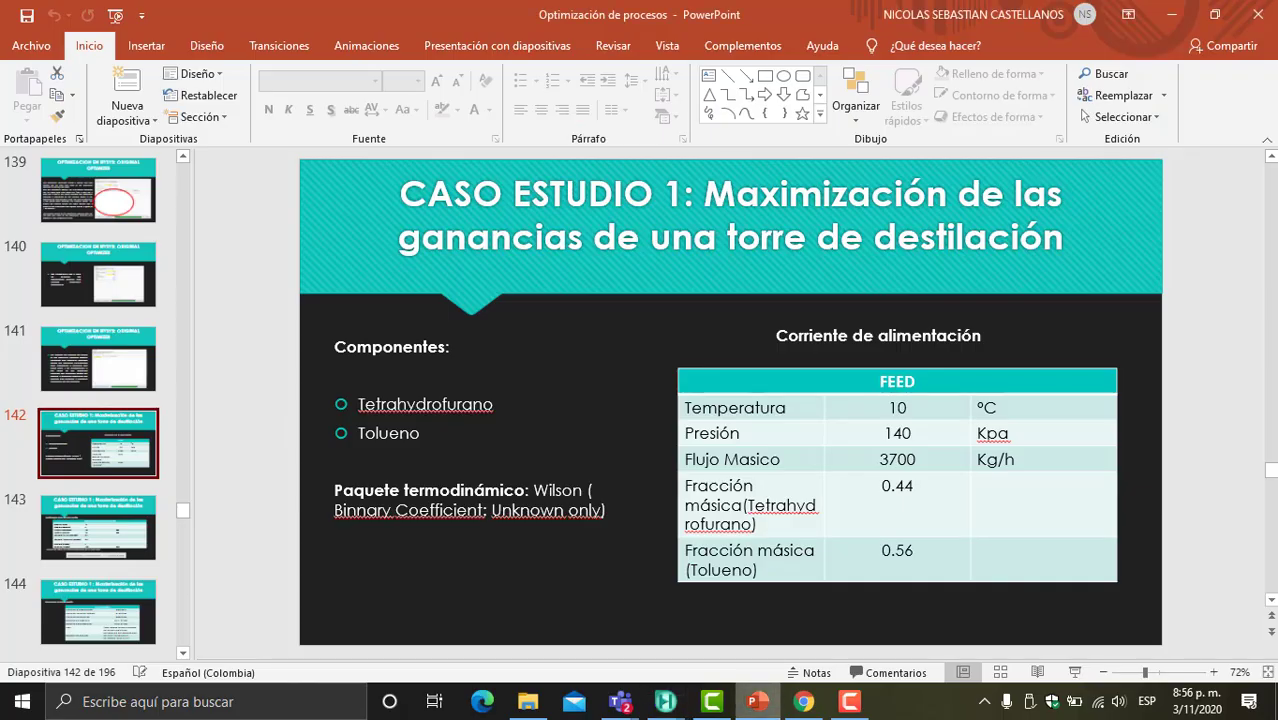
key(alt+Tab)
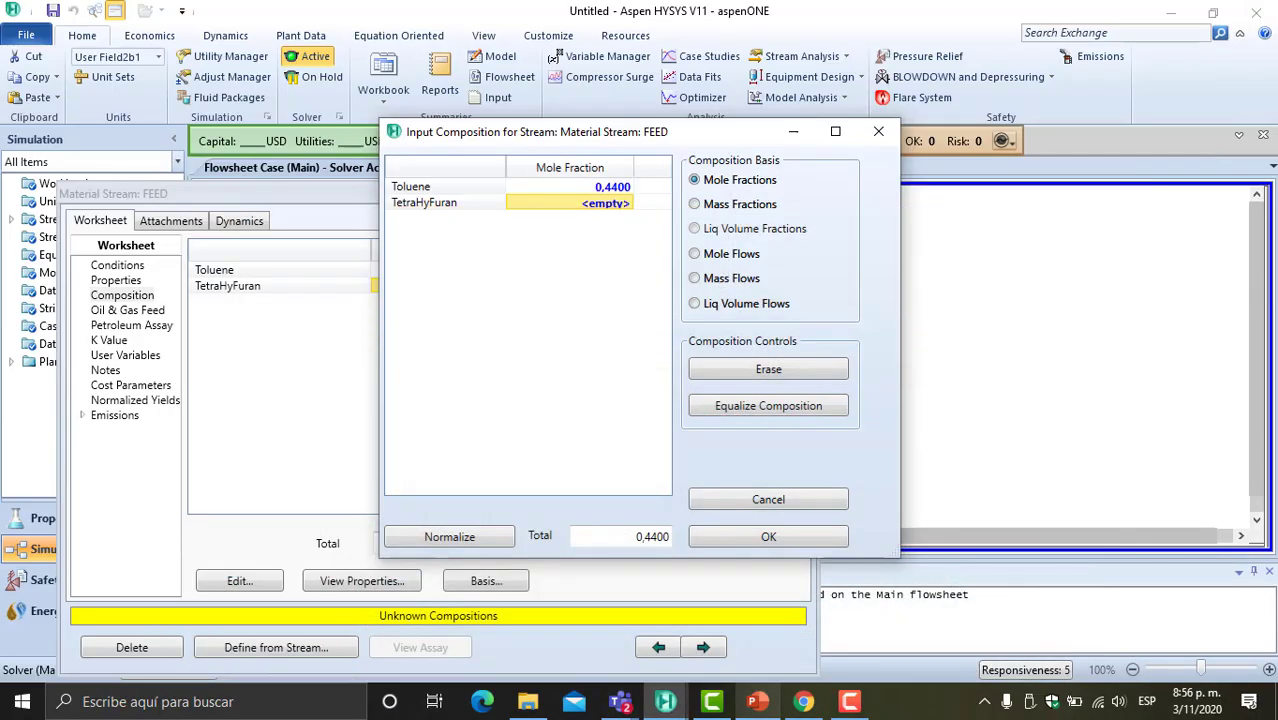
click(607, 205)
text(0.44)
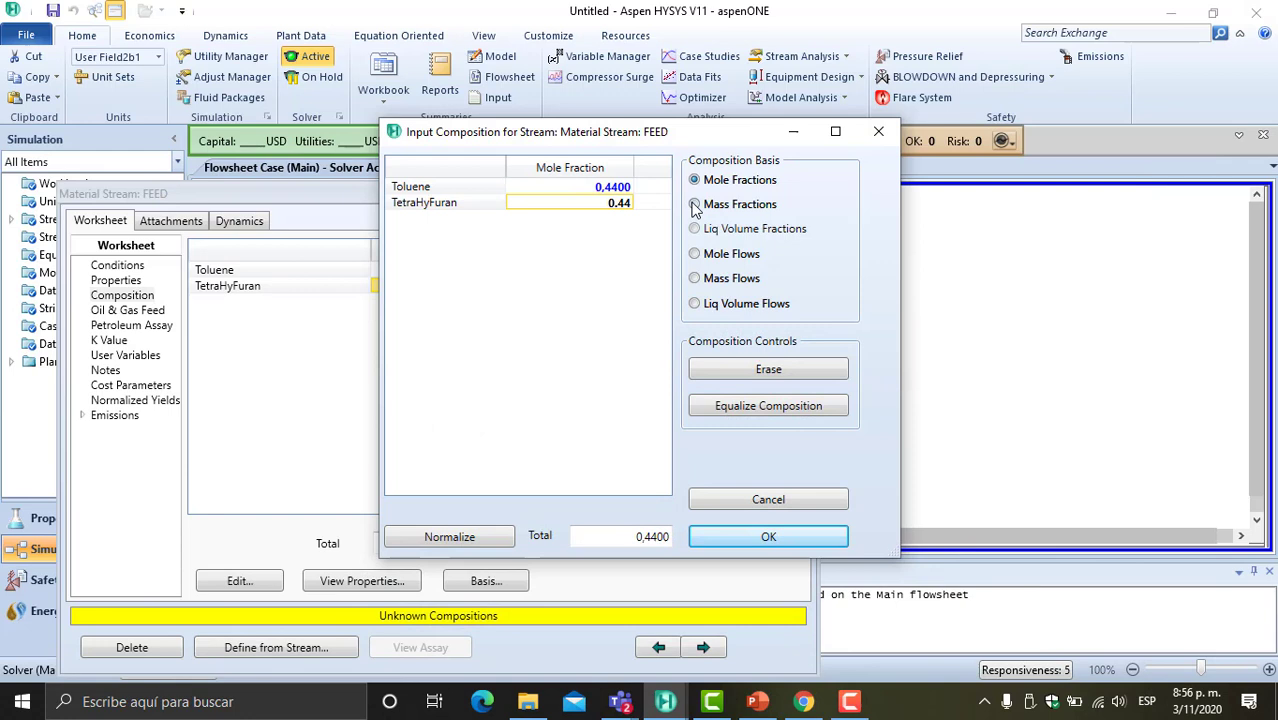
- Define the FEED composition in mass fractions with TetraHyFuran 0.44 and Toluene 0.56, accept it and close the stream
click(694, 204)
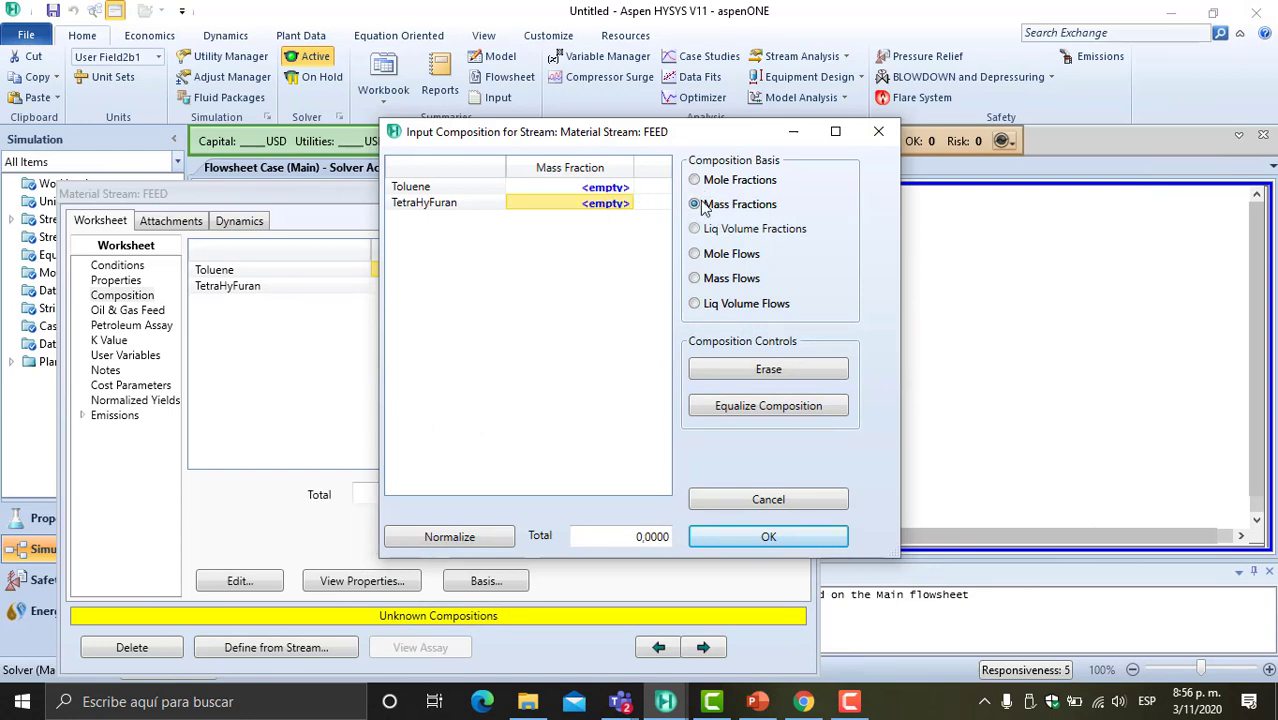
click(590, 205)
text(0.44)
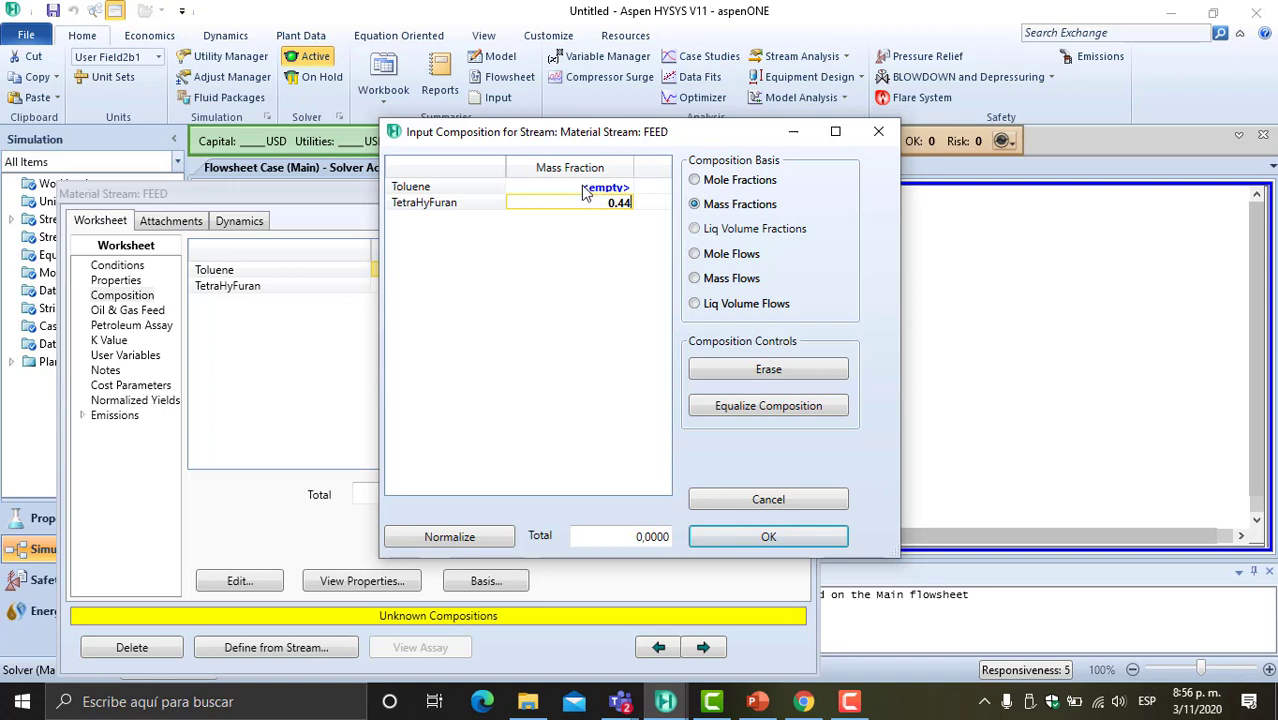
click(585, 188)
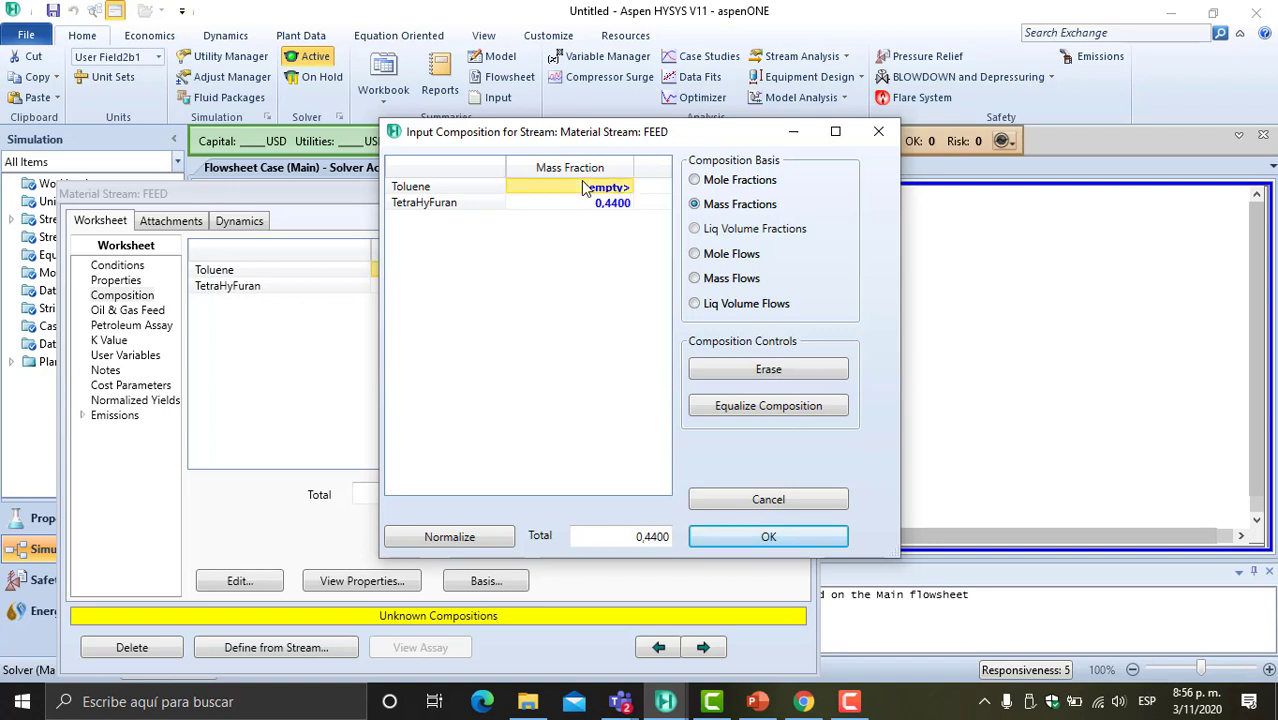
text(0.56)
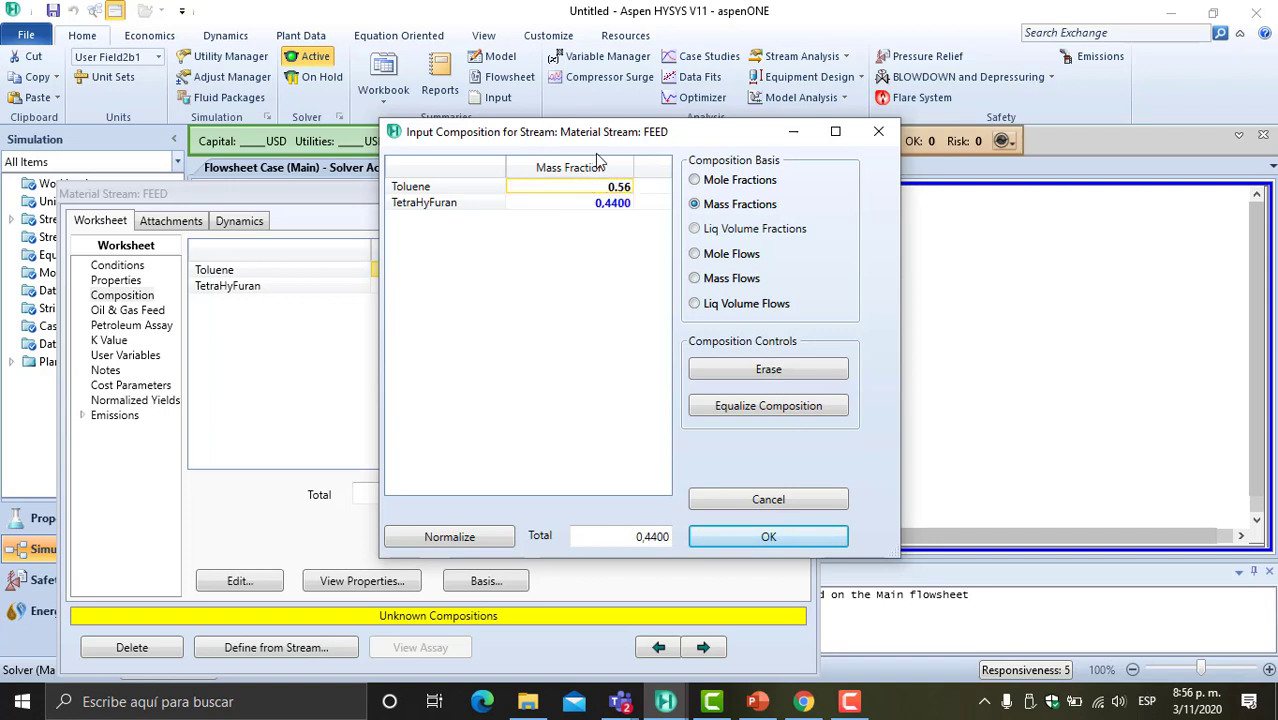
click(615, 204)
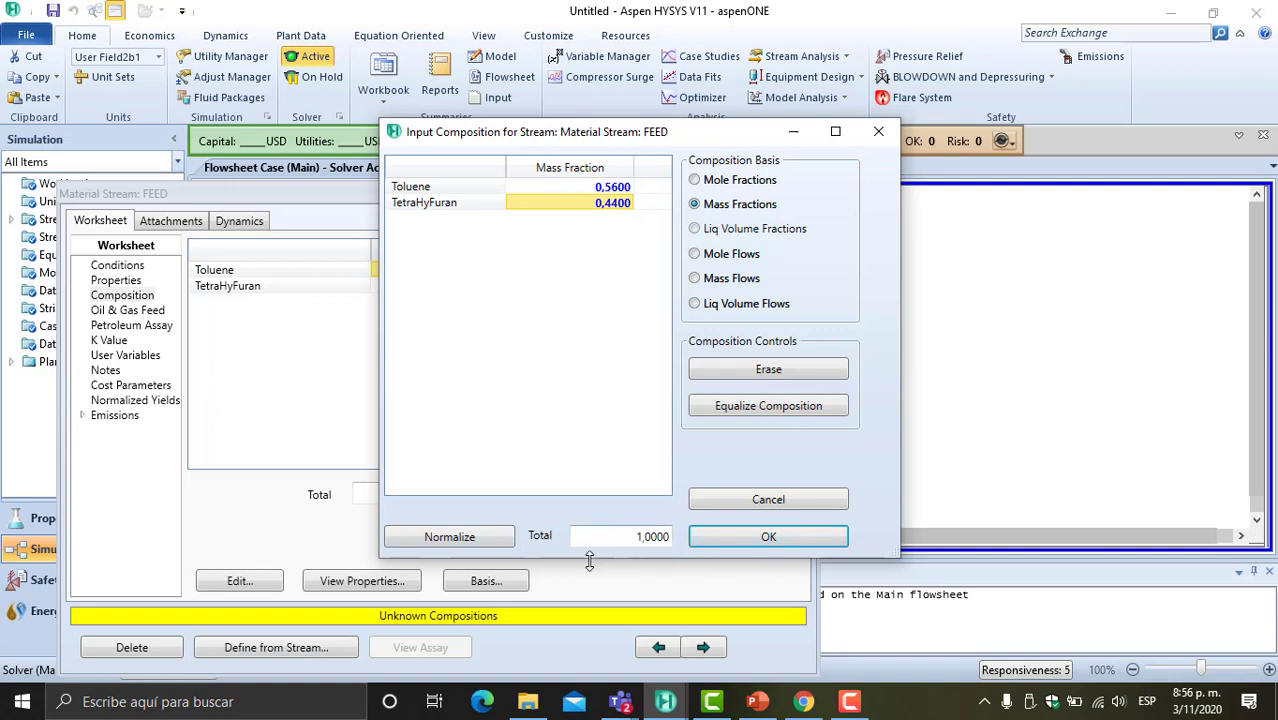
click(727, 541)
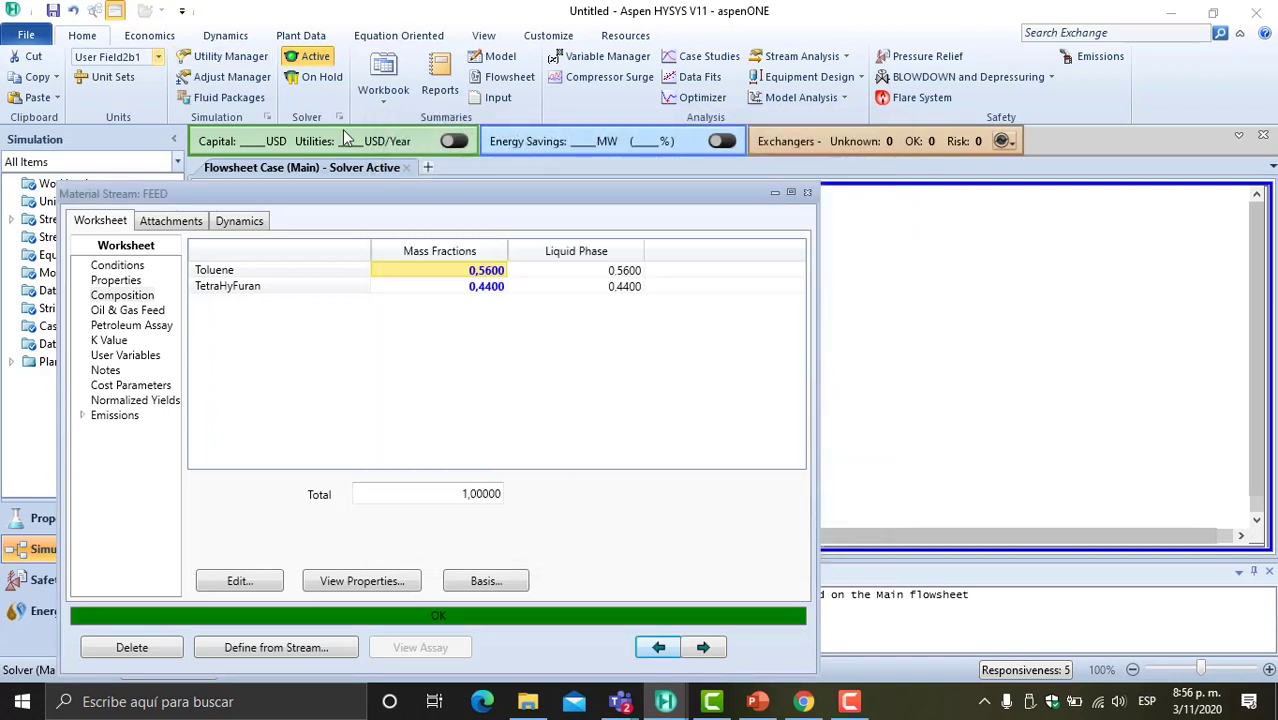
click(807, 193)
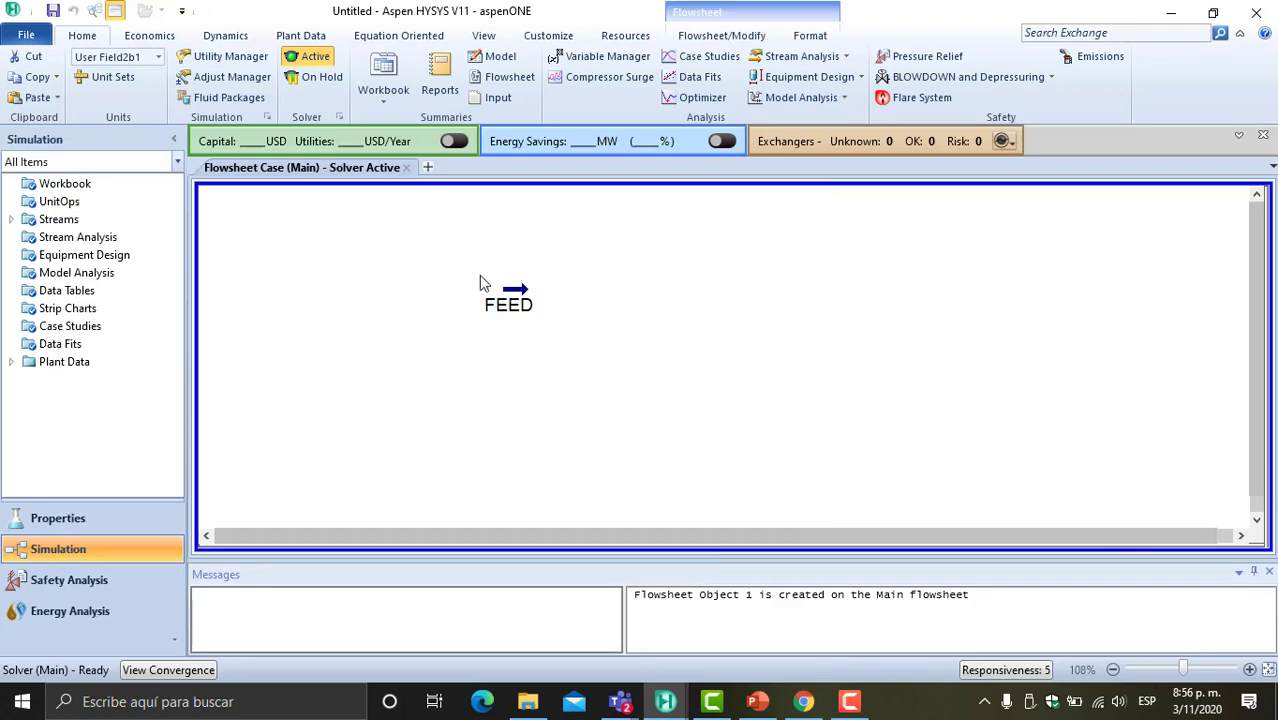
- Switch to PowerPoint and view the distillation tower parameters on slide 143
click(762, 703)
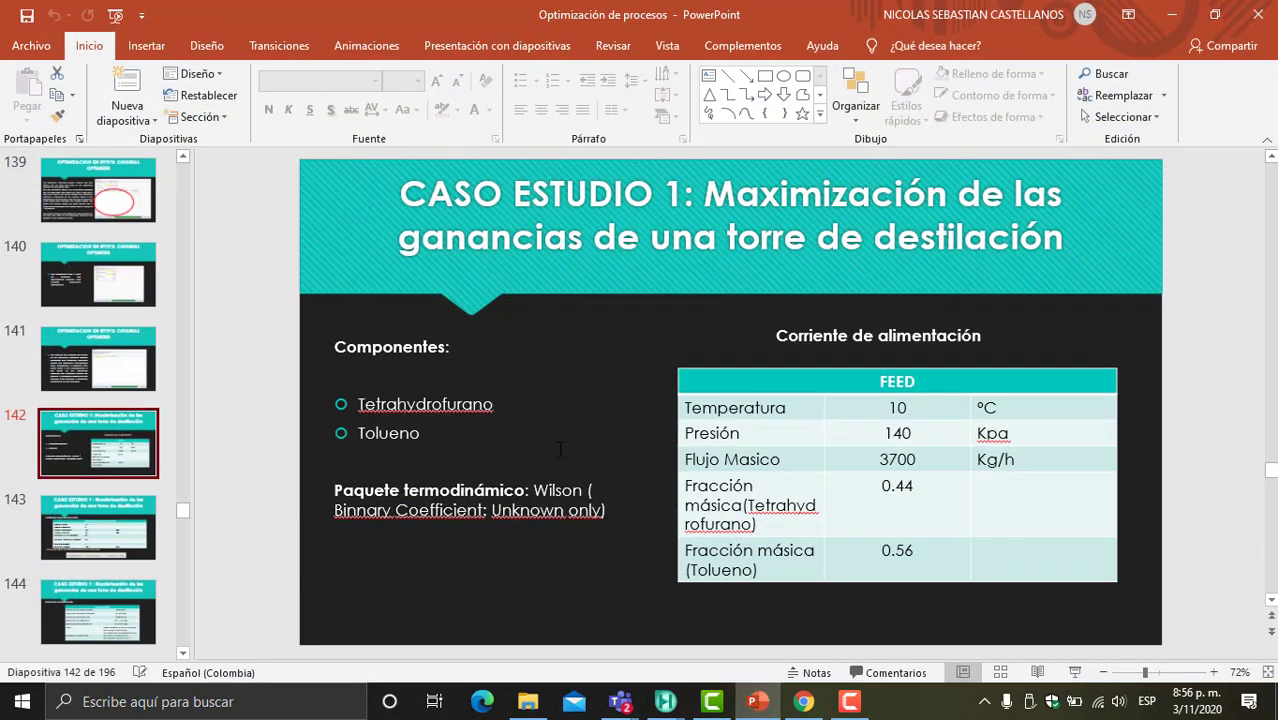
scroll(560, 449, down, 1)
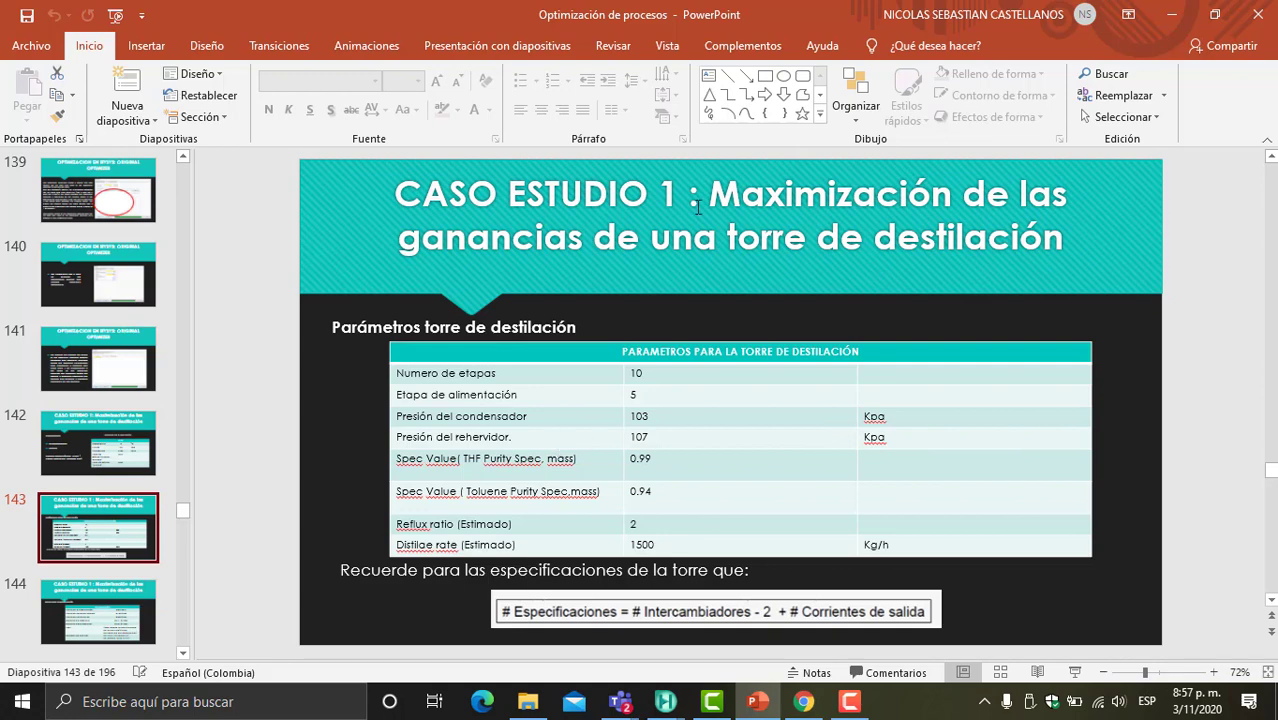
click(621, 703)
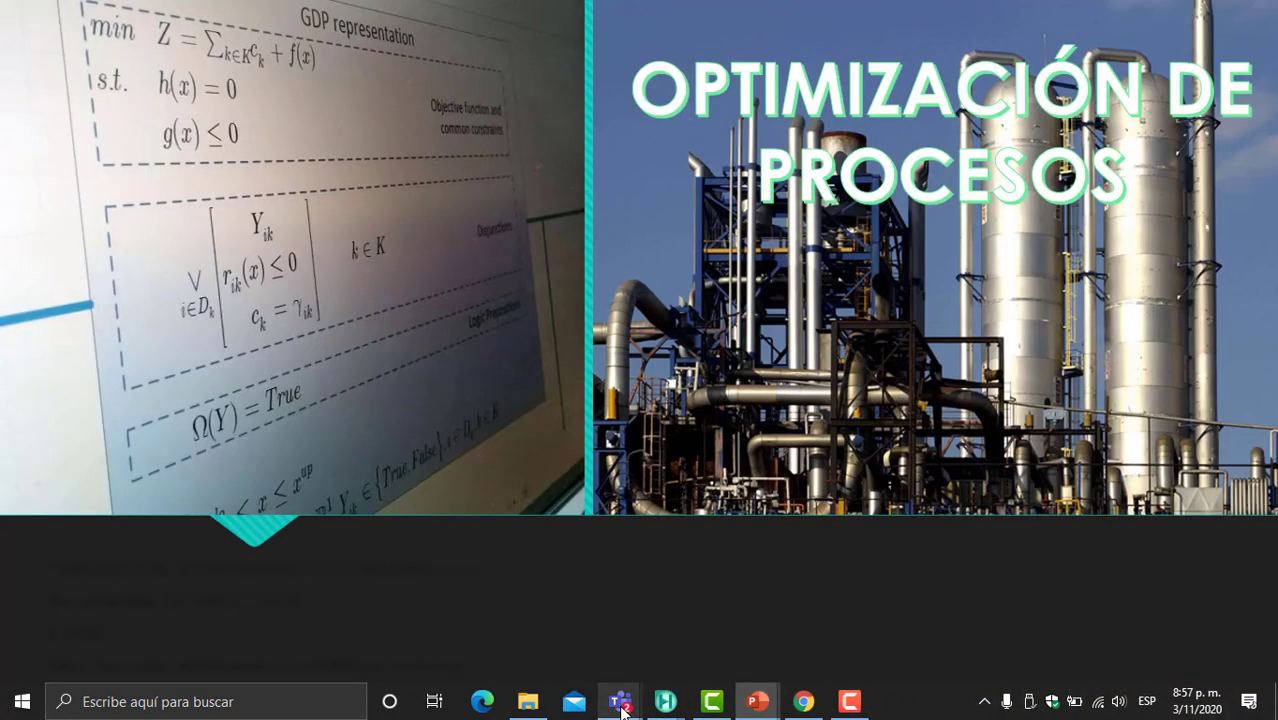
click(621, 703)
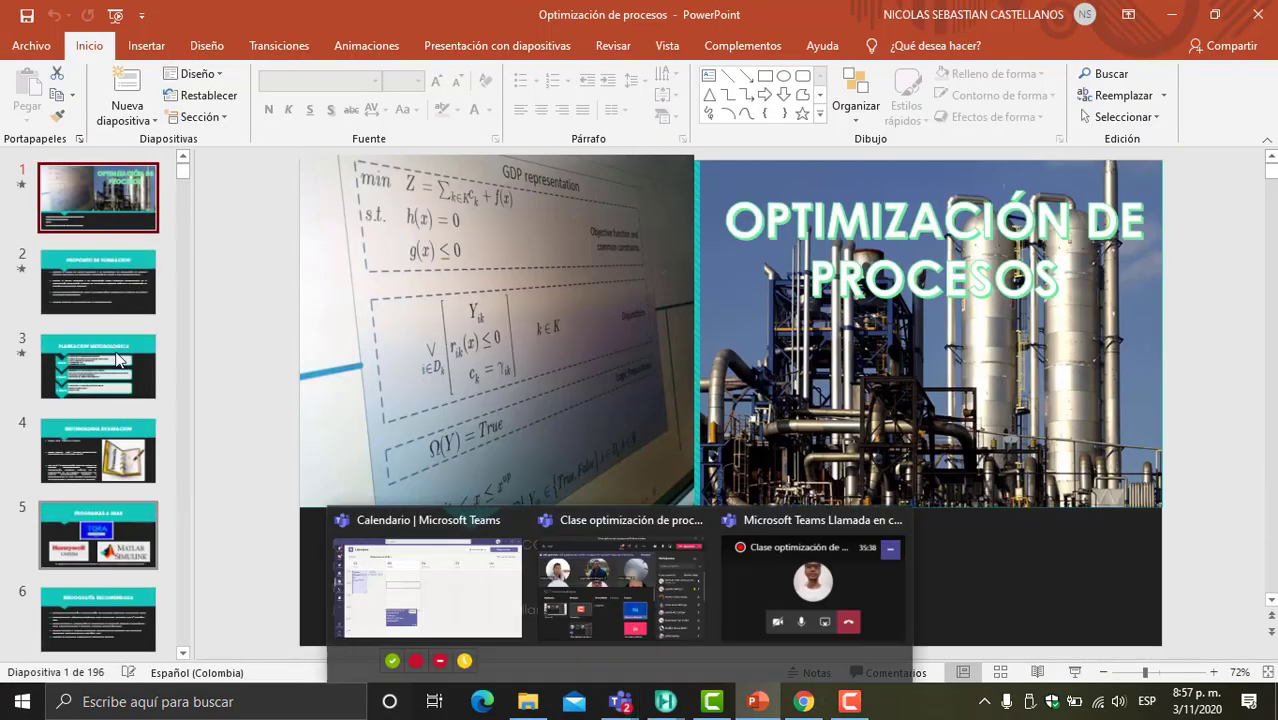
- Browse from the start of the presentation back to slide 143 with the distillation tower parameters
drag(183, 176, 183, 448)
click(103, 404)
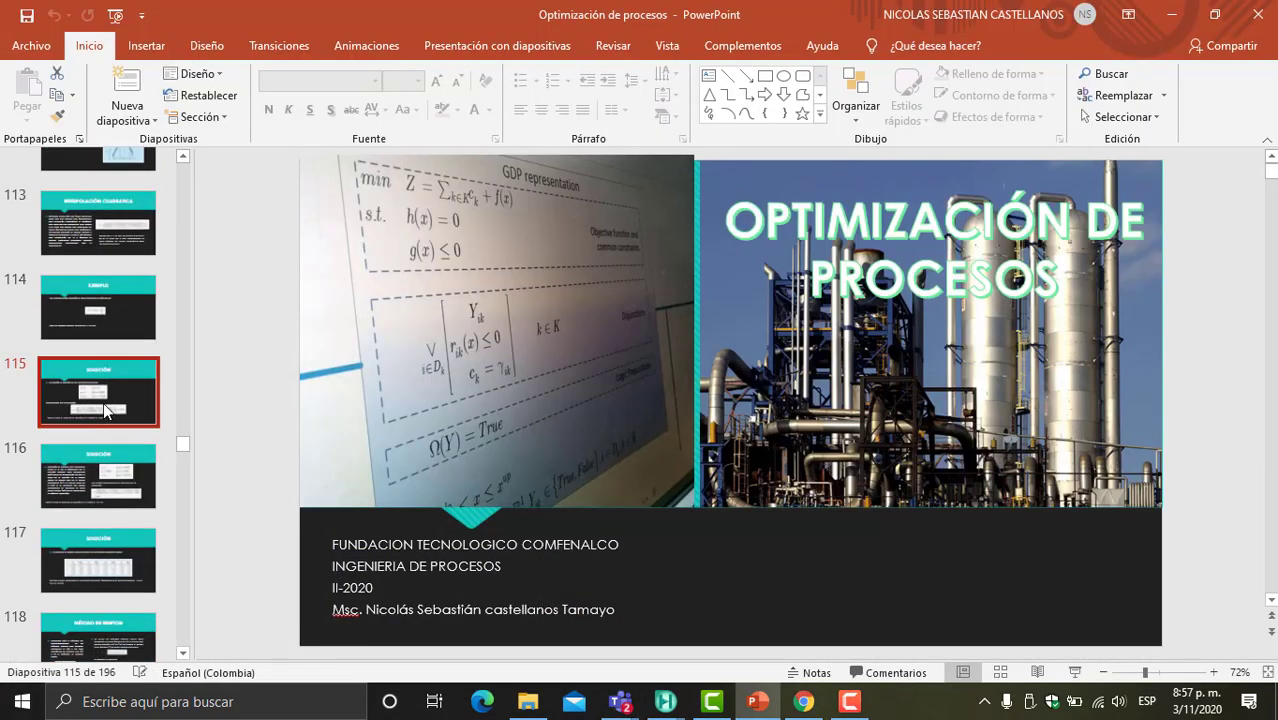
key(Down)
key(Down)
key(Down)
key(Down)
key(Down)
key(Down)
key(Down)
key(Down)
key(Down)
key(Down)
key(Down)
key(Down)
key(Down)
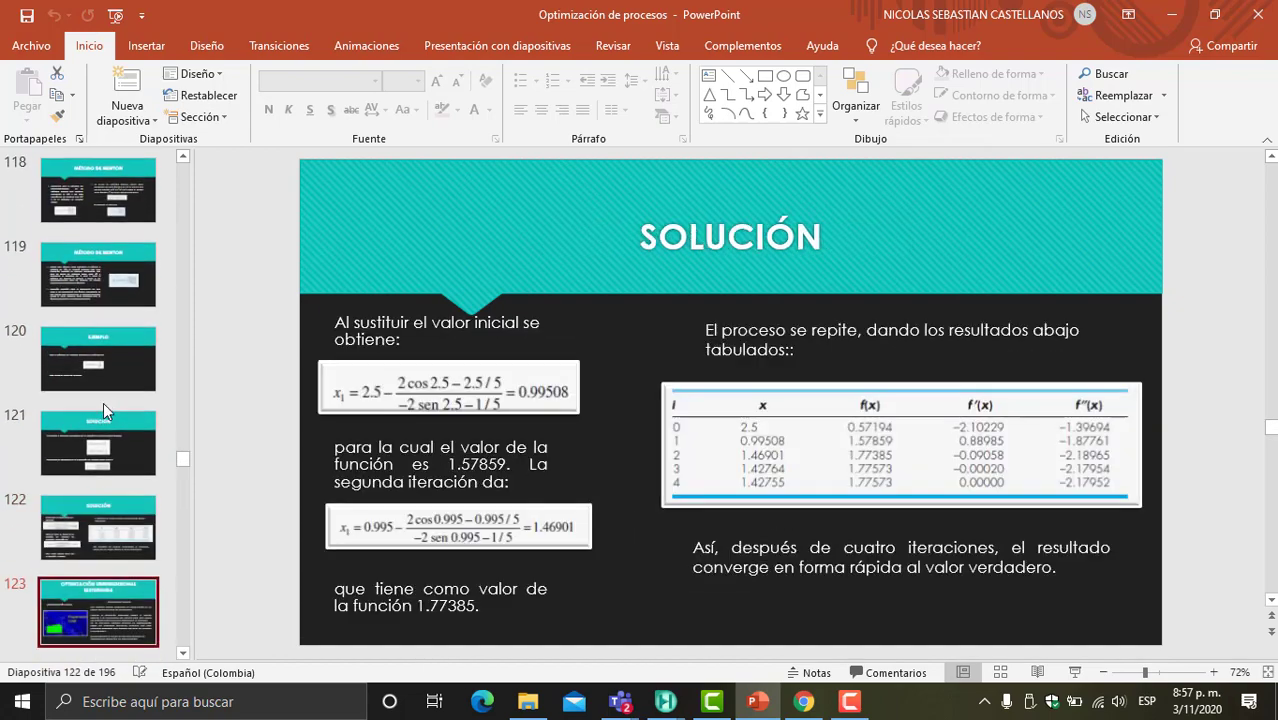
key(Down)
key(Down)
key(Down)
key(Down)
key(Down)
key(Down)
key(Down)
key(Down)
key(Down)
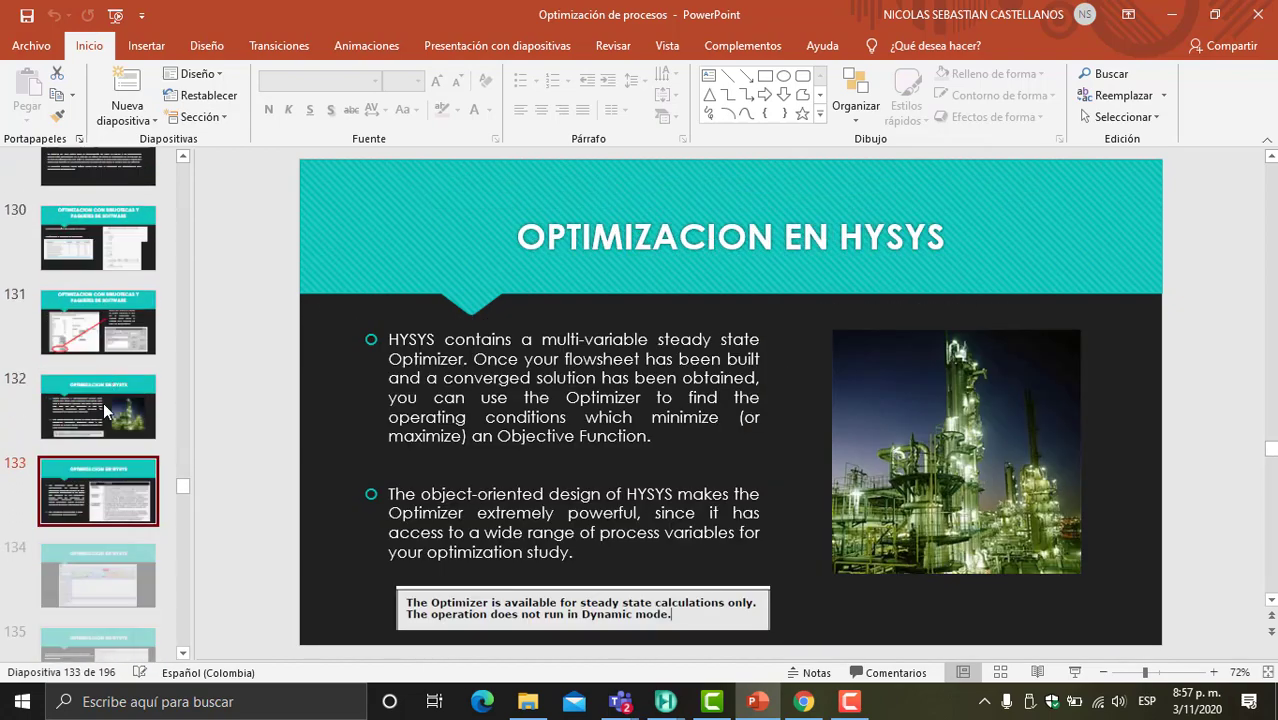
key(Down)
key(Down)
key(Down)
key(Down)
key(Down)
key(Down)
key(Down)
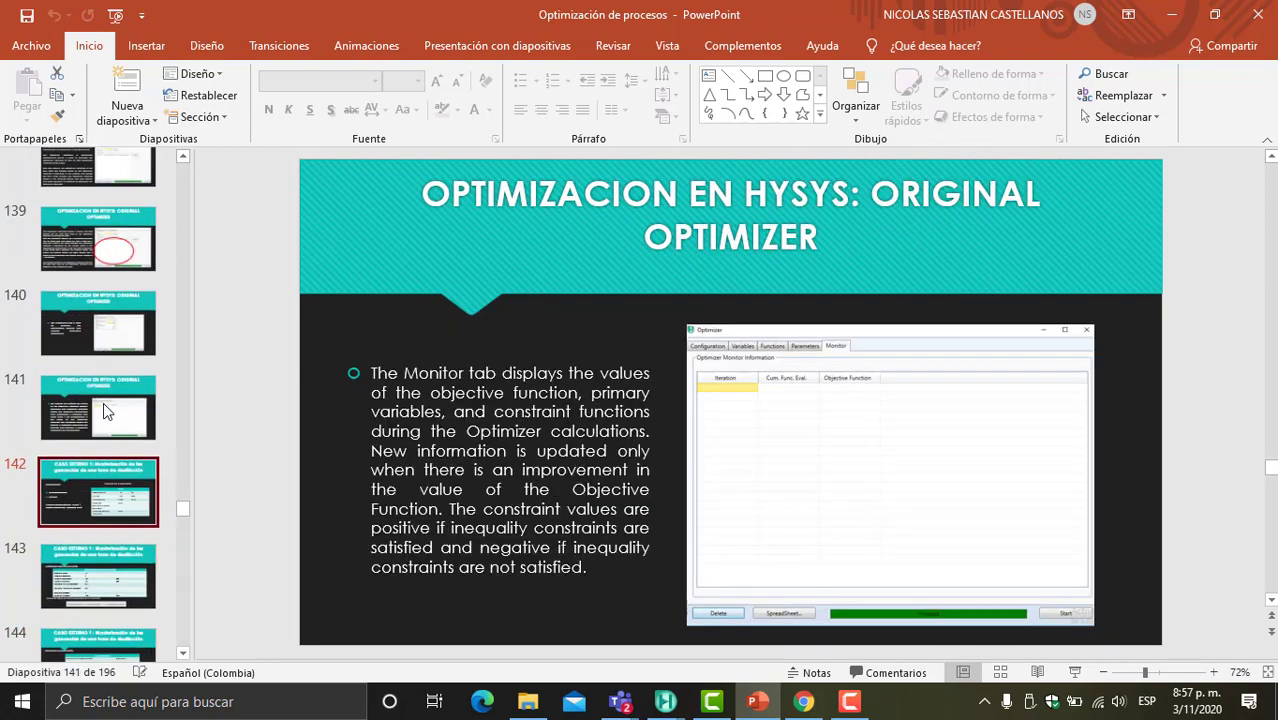
key(Down)
key(Up)
key(Up)
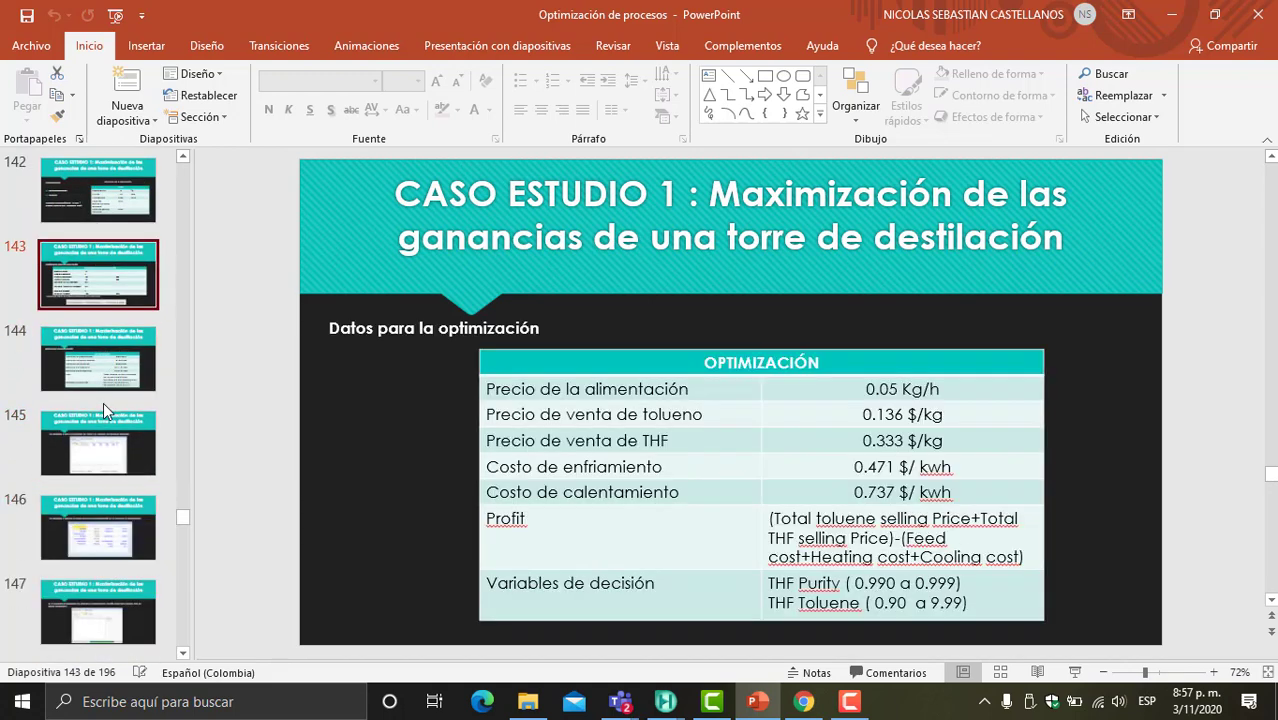
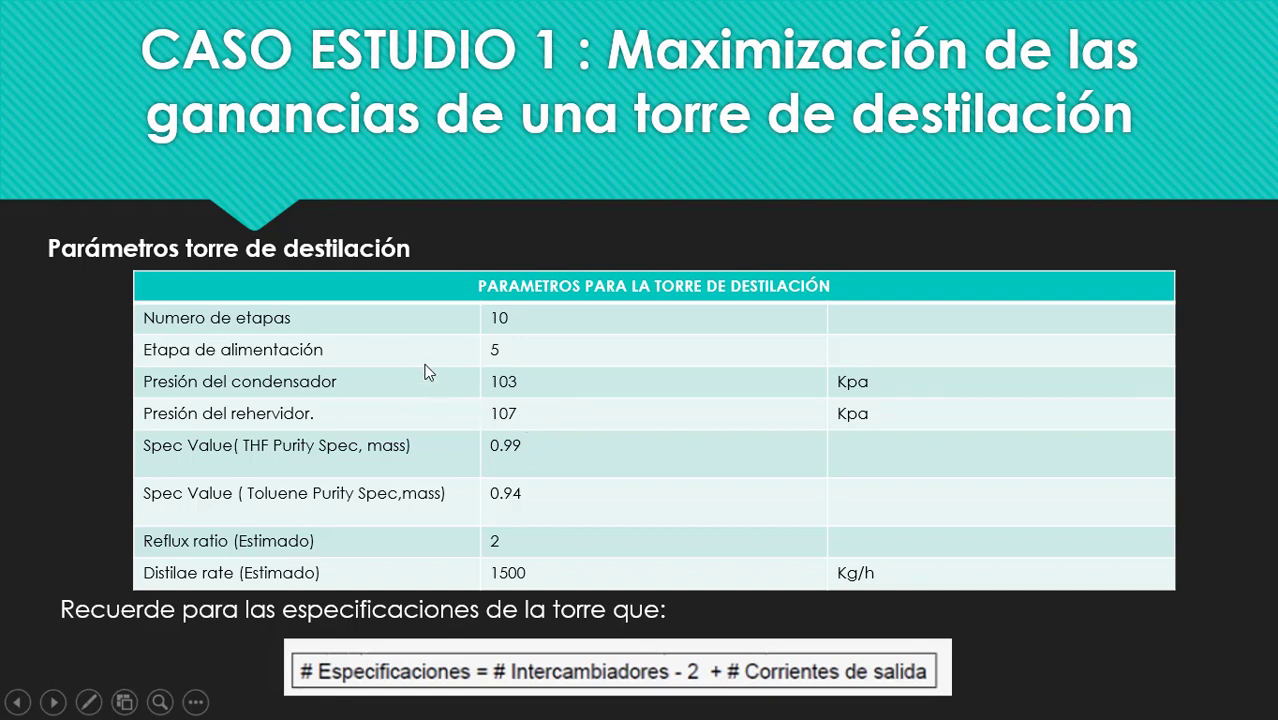
- End the slide show of the tower parameters and switch back to the flowsheet in Aspen HYSYS
key(Escape)
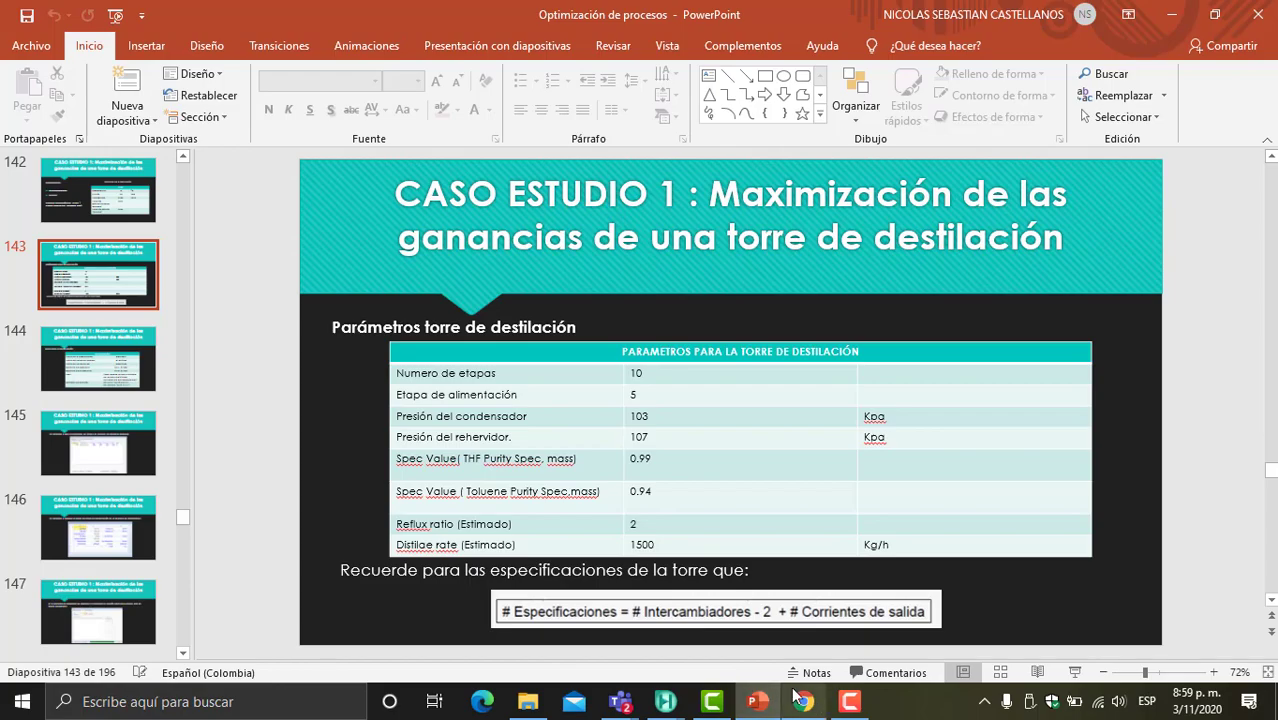
mouse_move(664, 702)
click(640, 665)
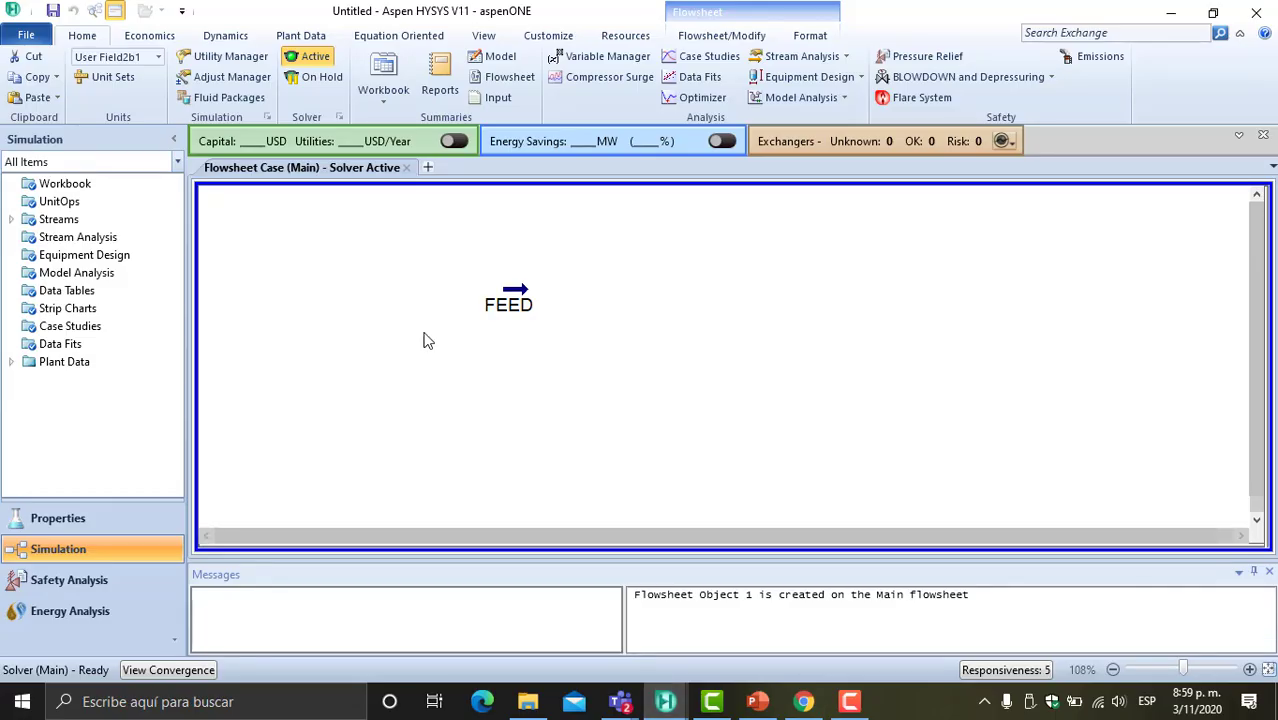
- Add a distillation column to the flowsheet beside the FEED stream and put the model palette away
click(484, 37)
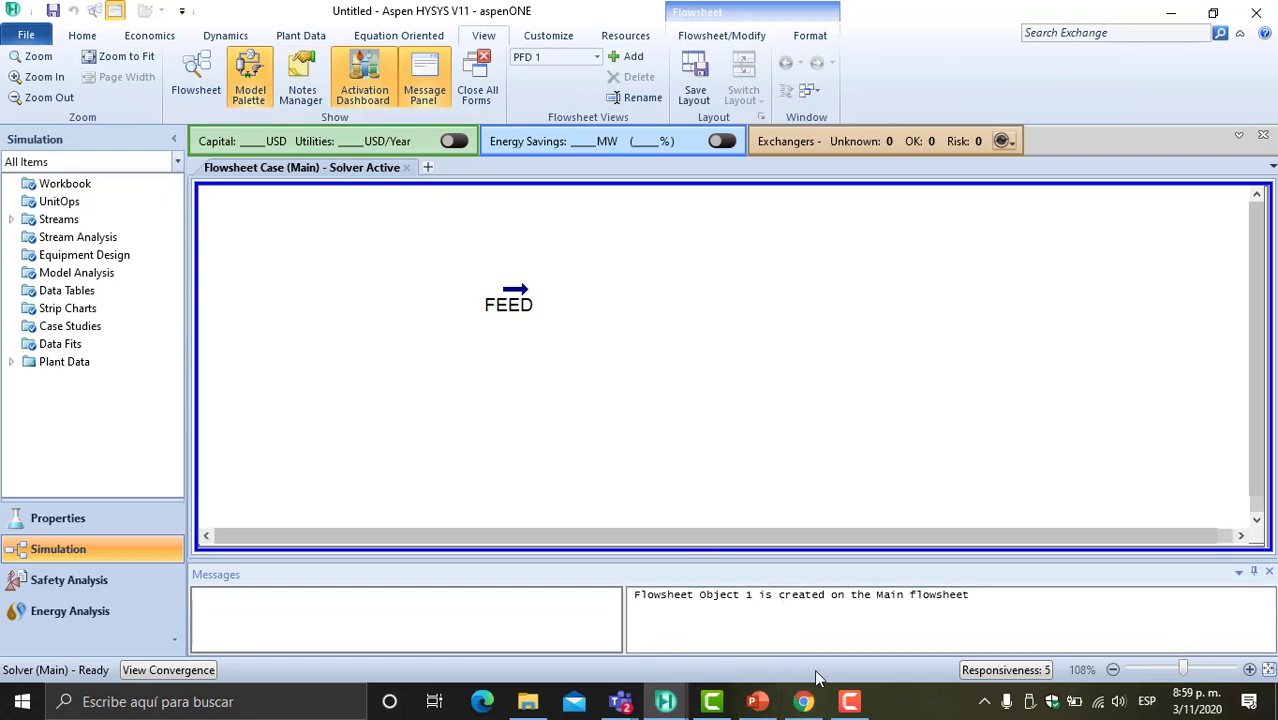
click(252, 84)
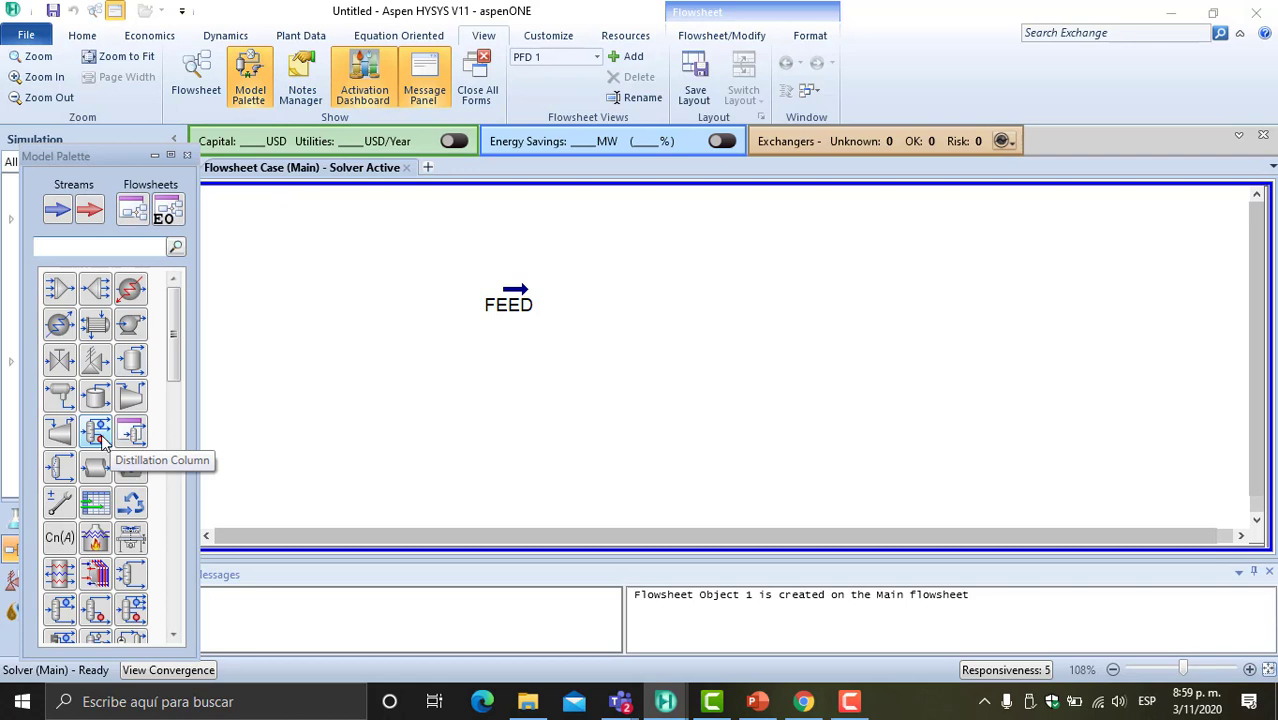
drag(94, 440, 607, 420)
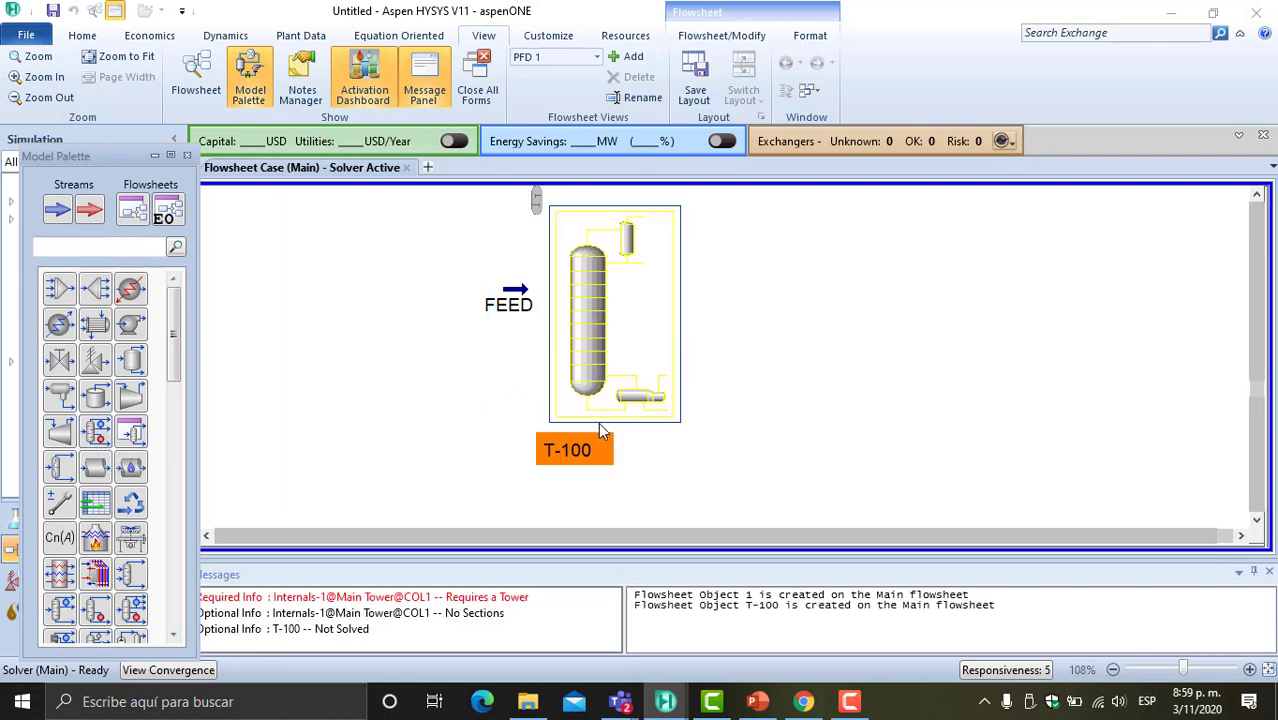
click(155, 157)
click(722, 298)
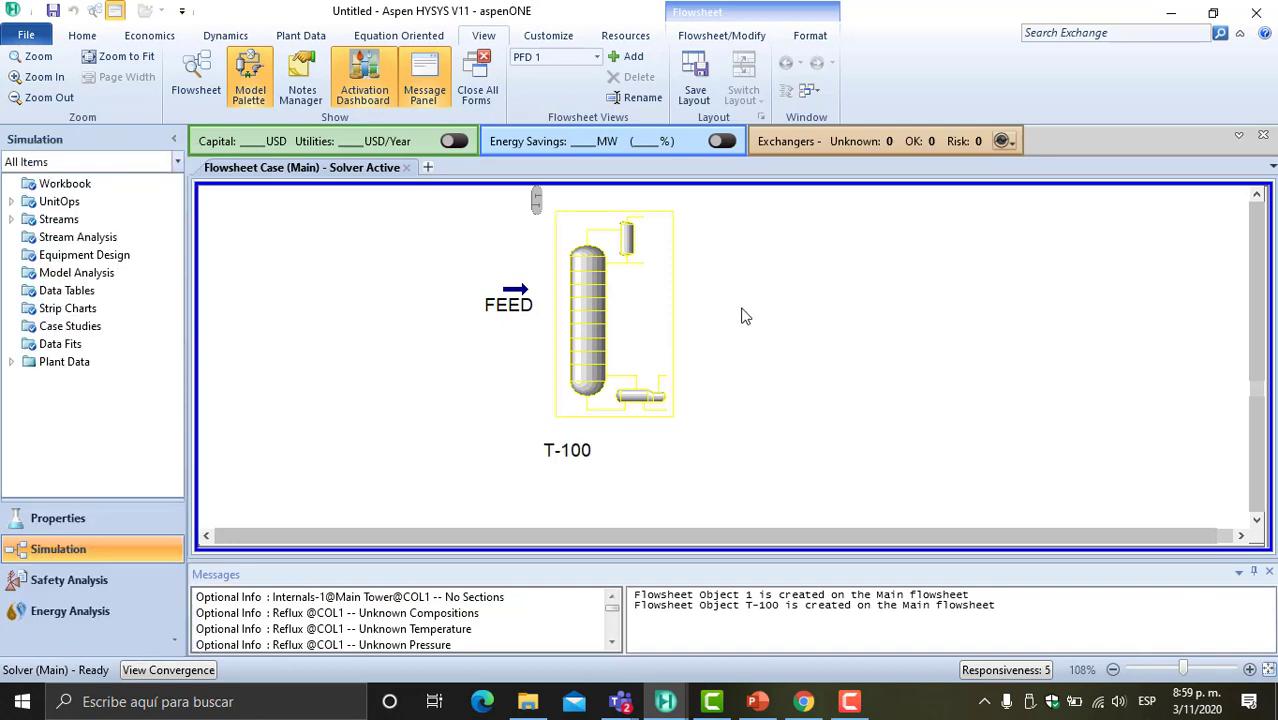
- Open column T-100's setup, connect FEED as the inlet stream at stage 5 and choose a total condenser
double_click(617, 333)
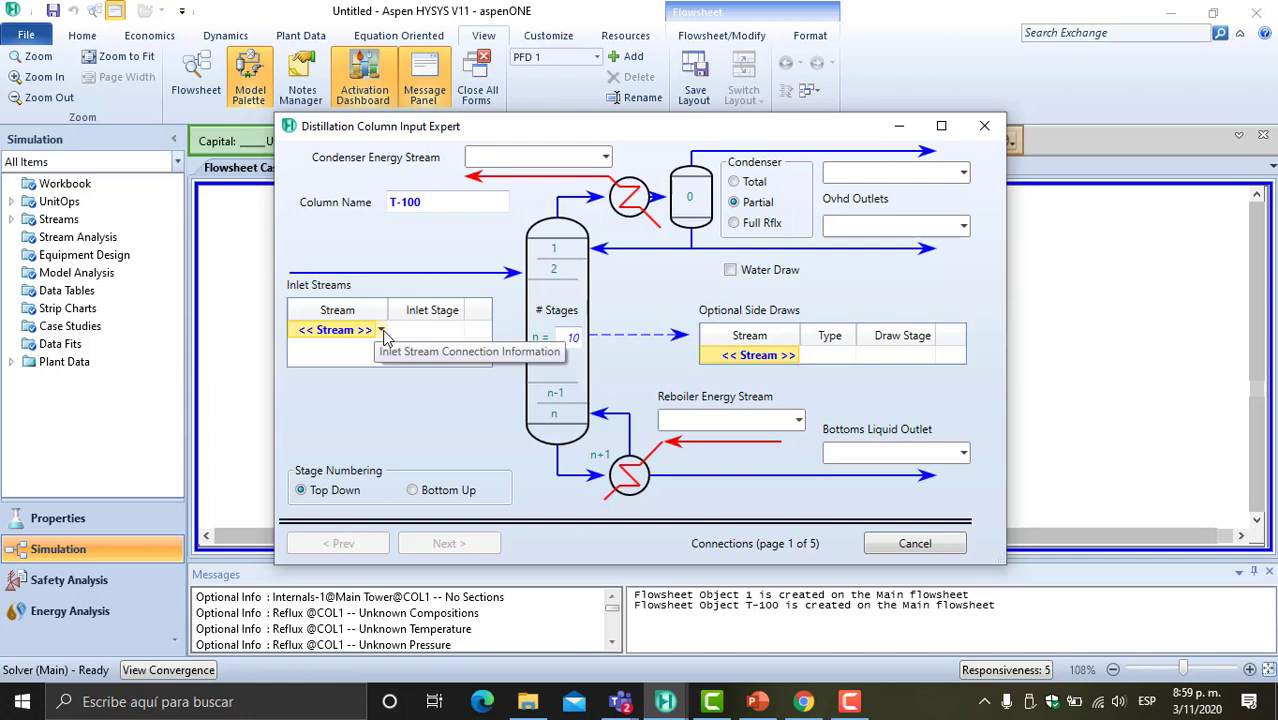
click(382, 330)
click(339, 355)
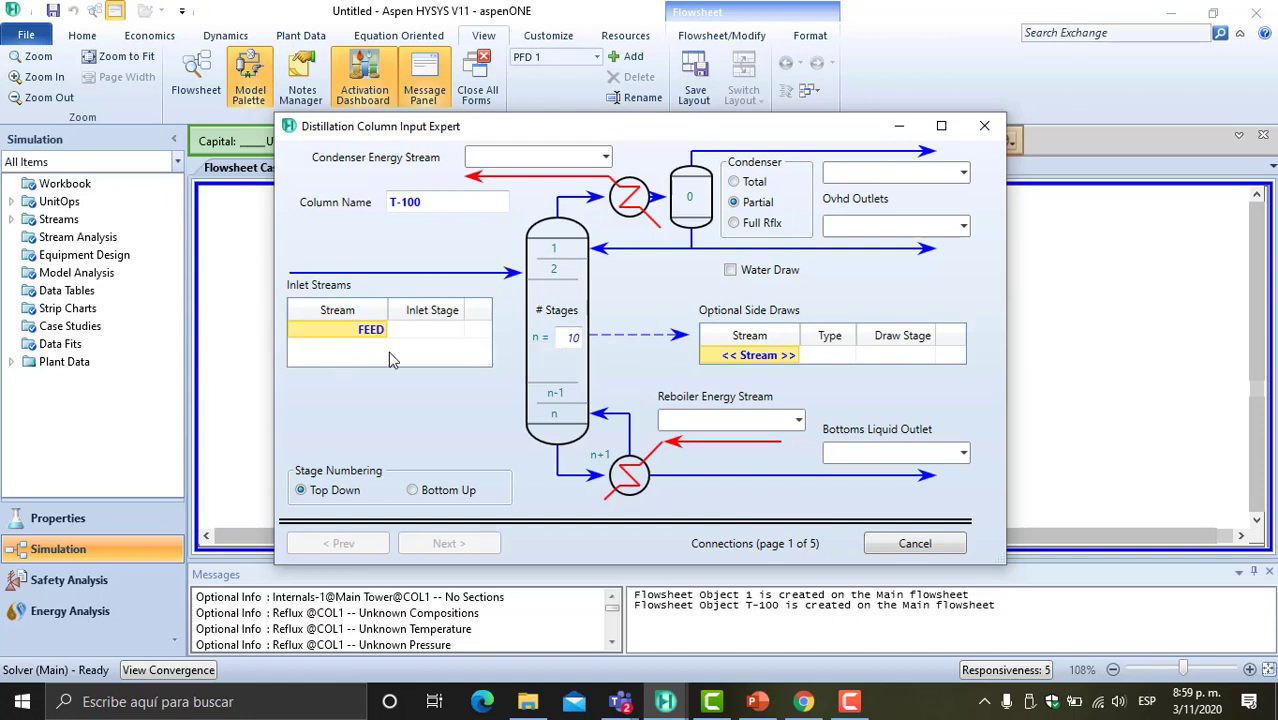
click(434, 334)
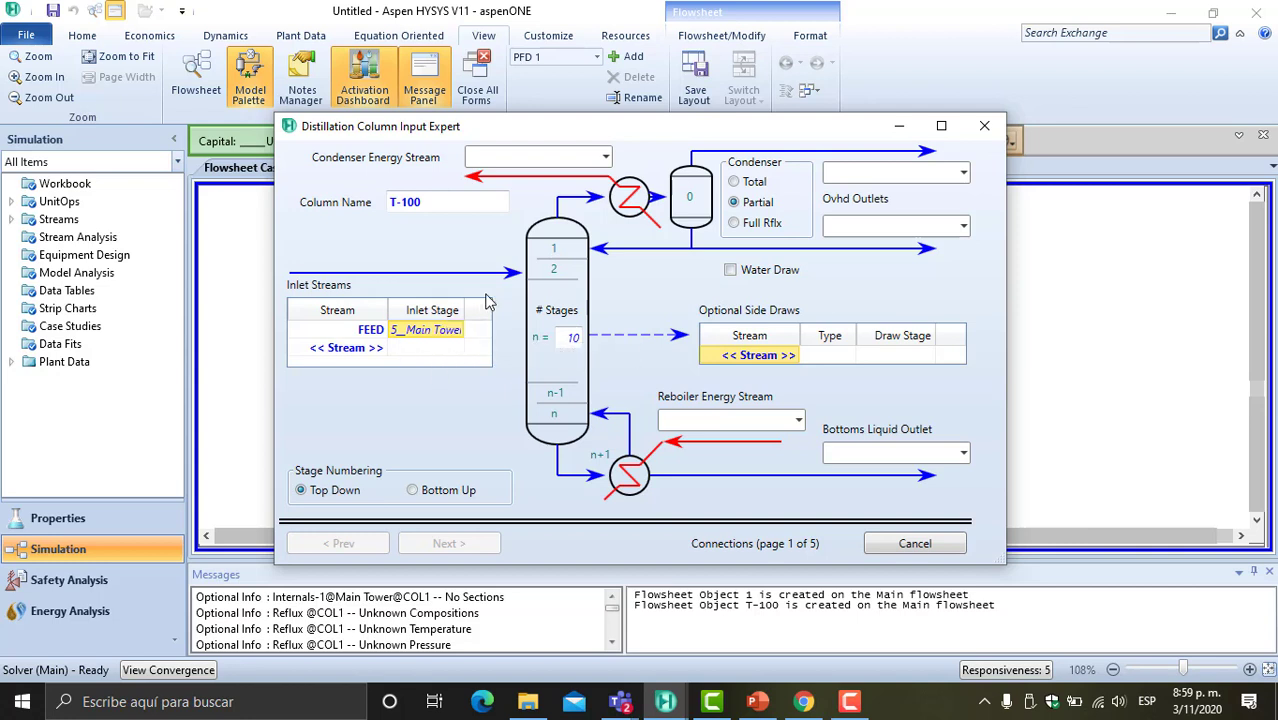
click(734, 203)
click(734, 182)
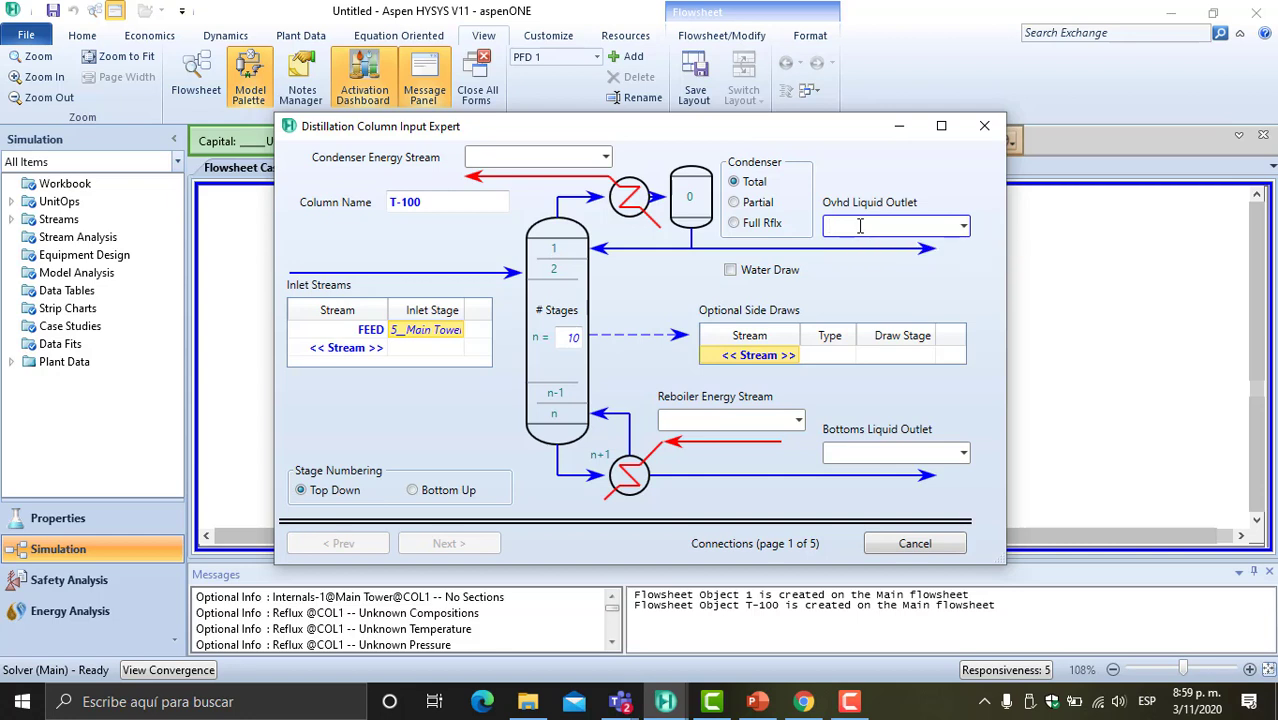
- Switch to PowerPoint, look through slides 143 to 146 for the tower and optimization data, and return to Aspen HYSYS
click(757, 703)
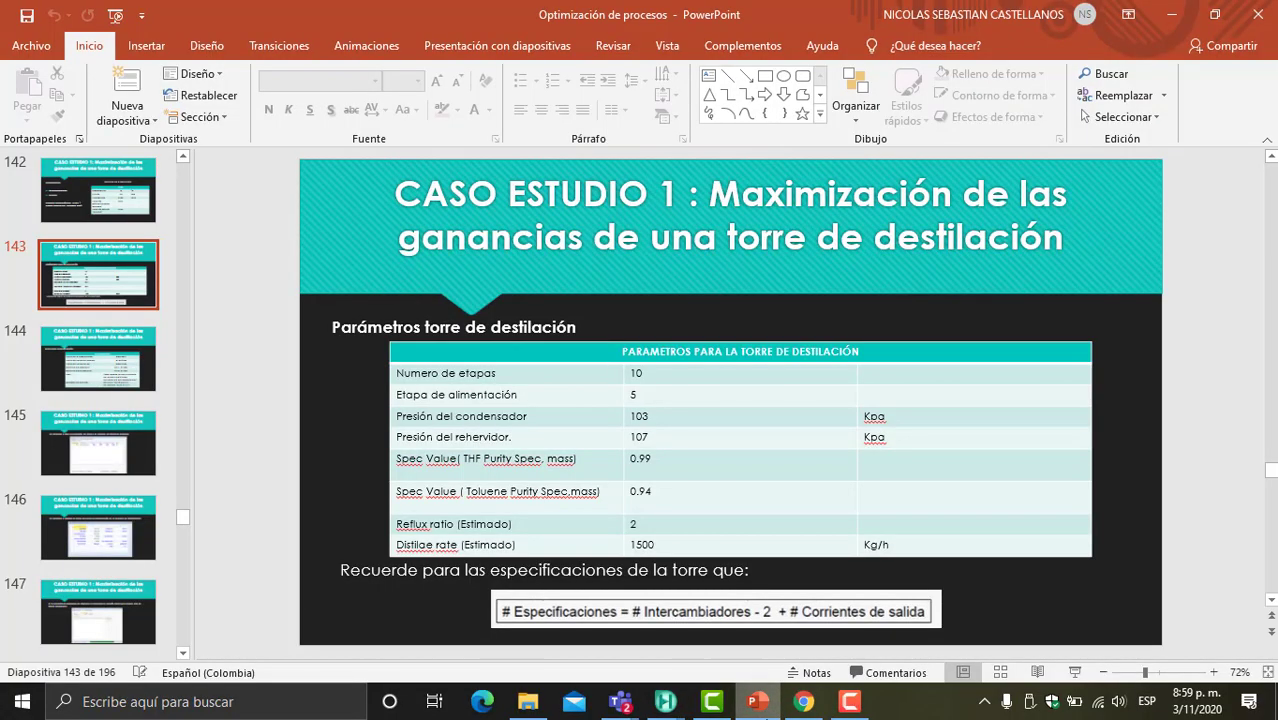
key(Page_Down)
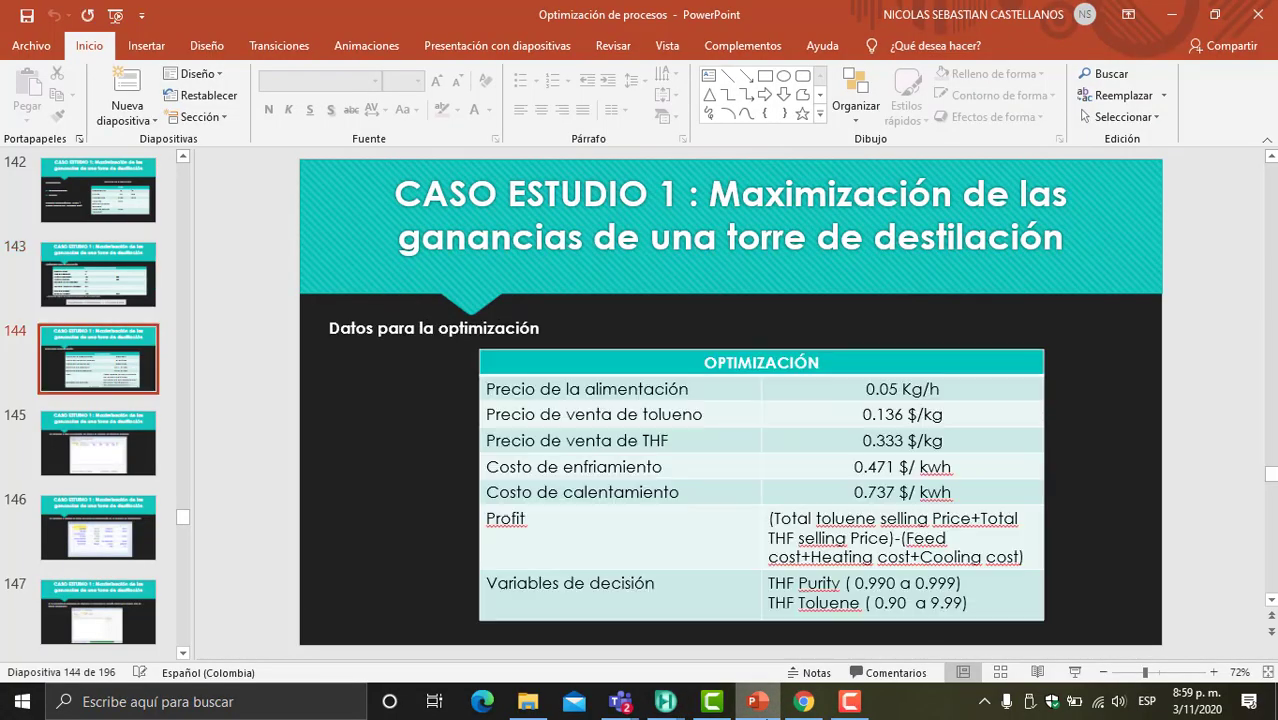
key(Page_Down)
key(Page_Down)
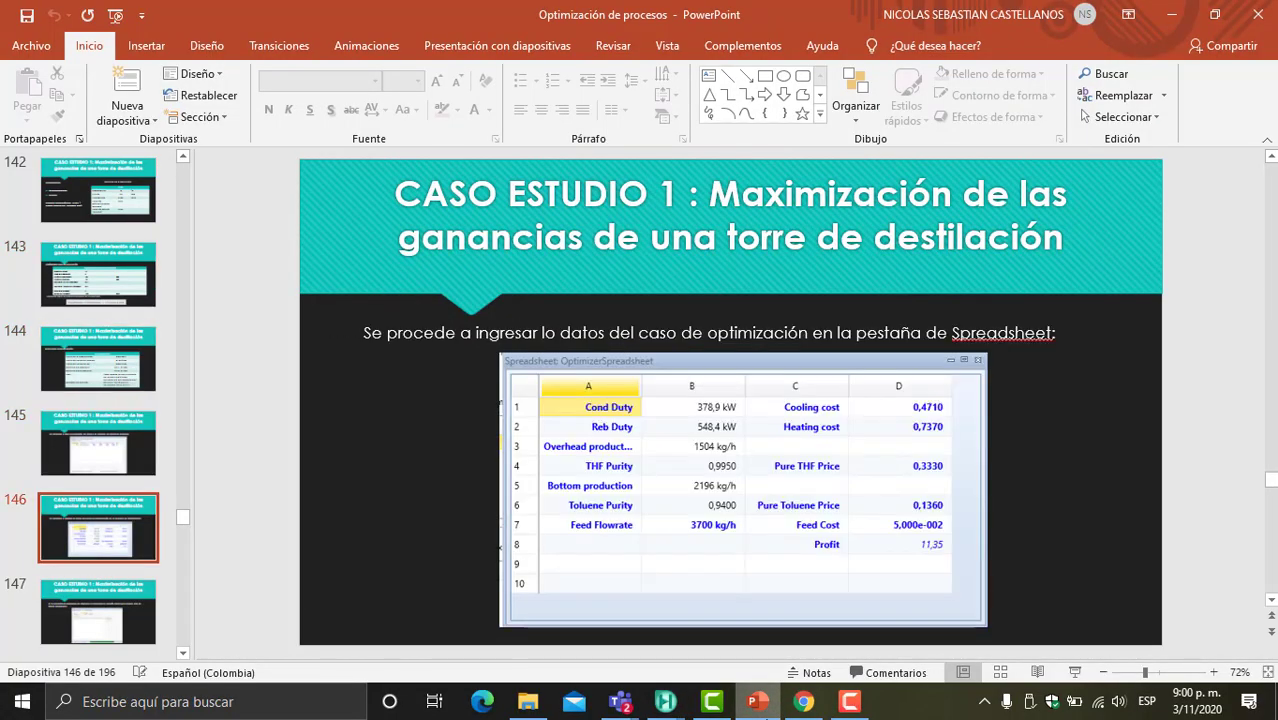
key(Page_Up)
key(Page_Up)
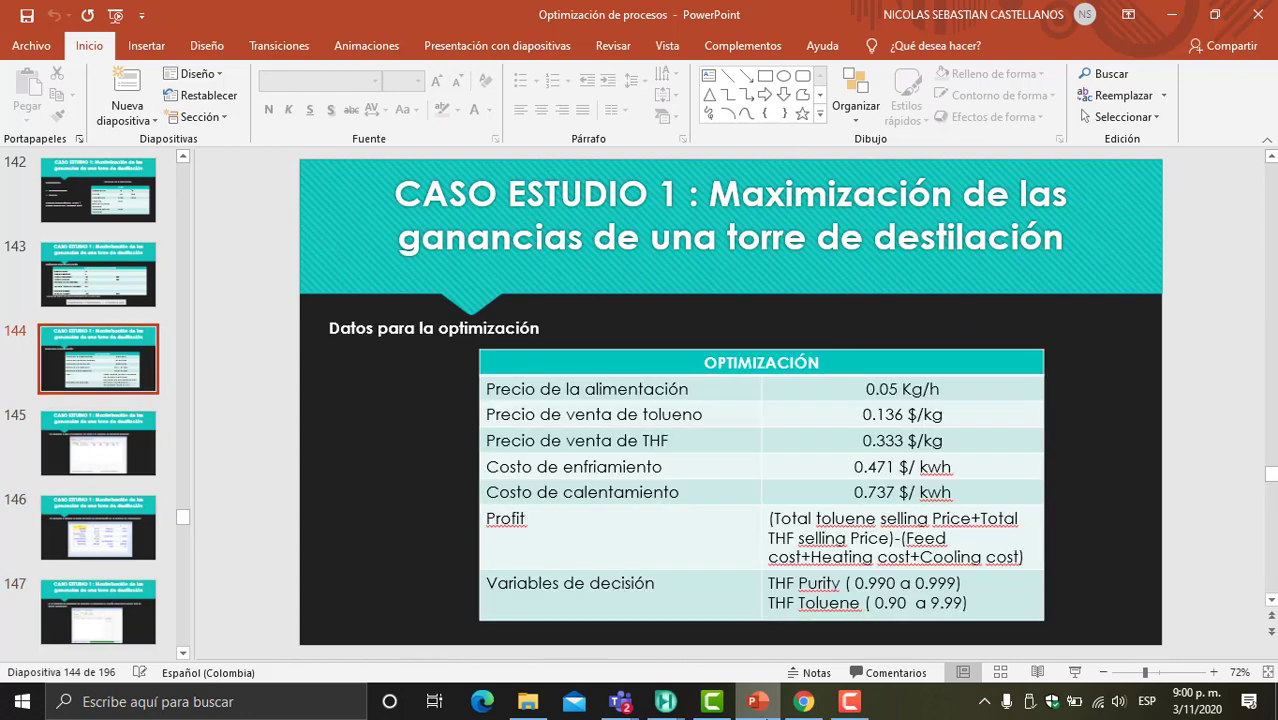
key(Page_Up)
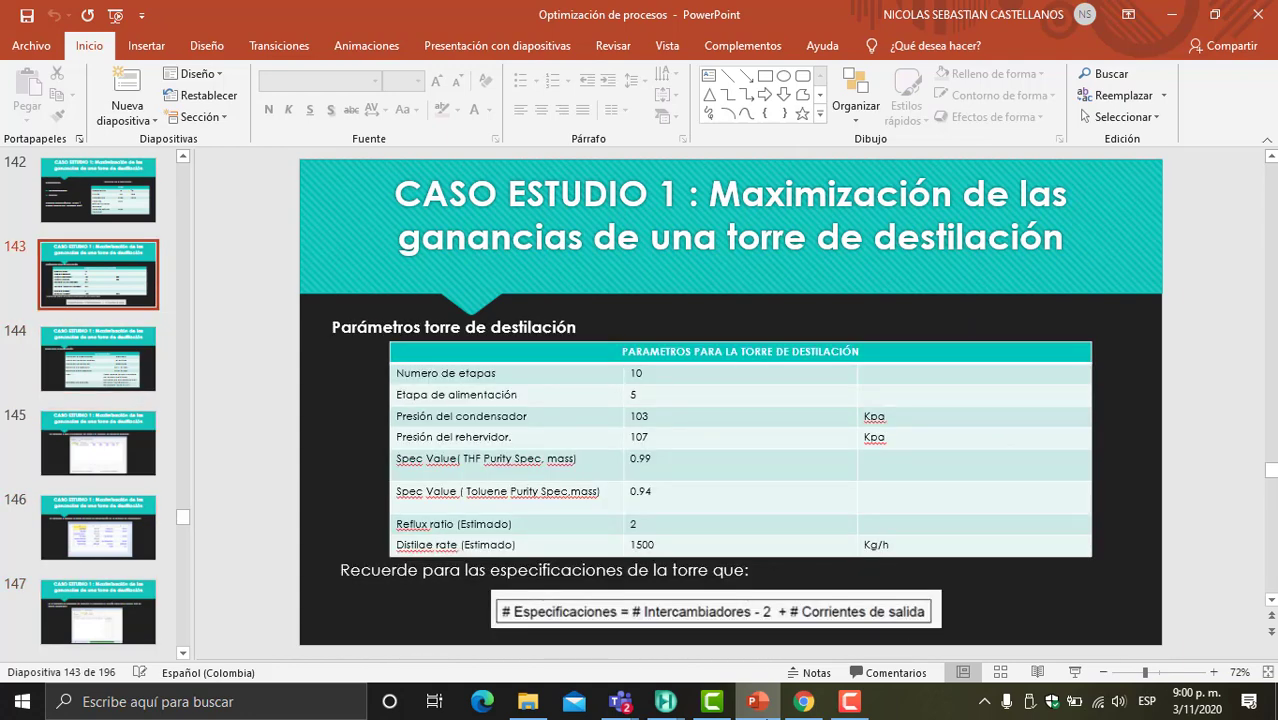
key(Page_Down)
key(Page_Up)
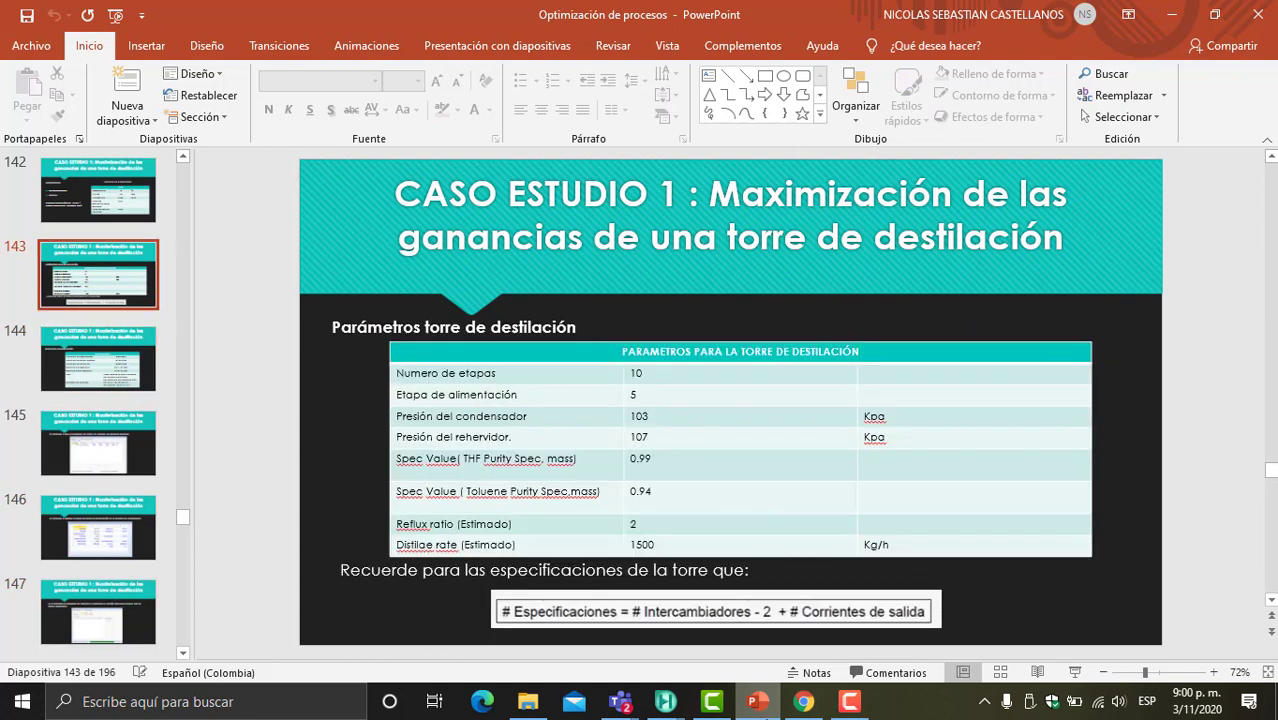
click(755, 706)
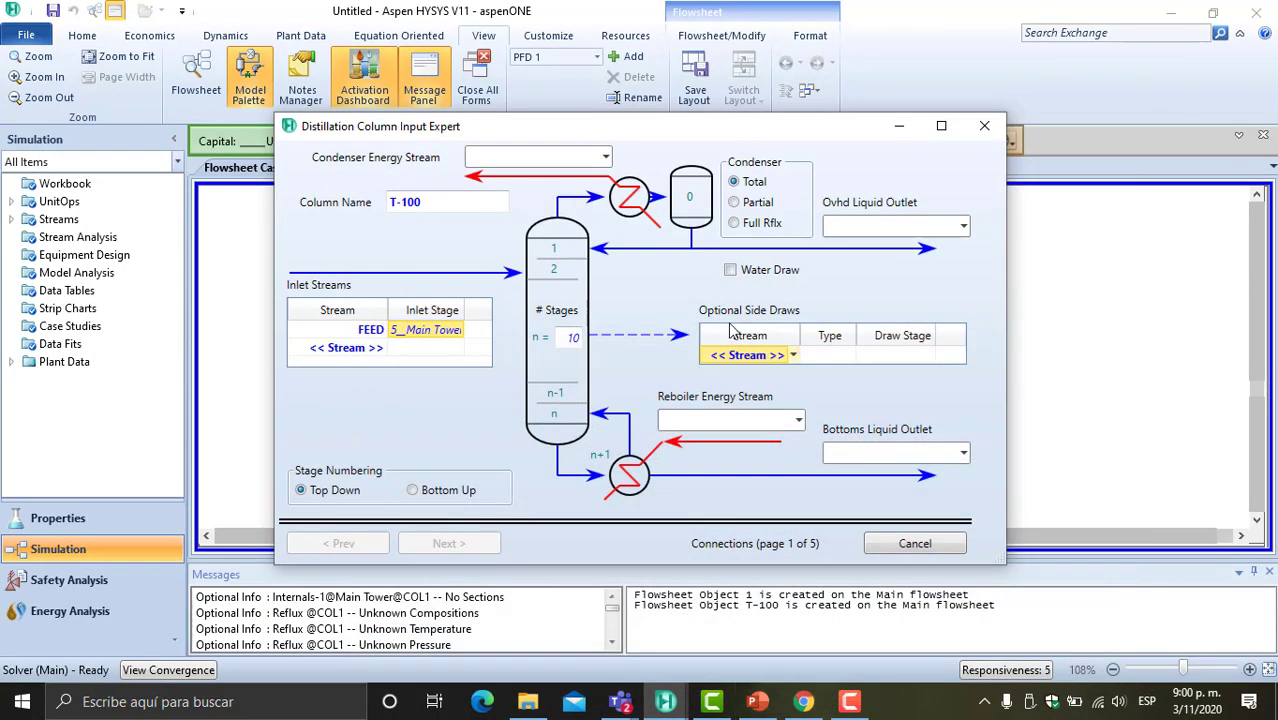
- Name the column's reboiler energy stream Reb Duty and its condenser energy stream Cond Duty
click(753, 418)
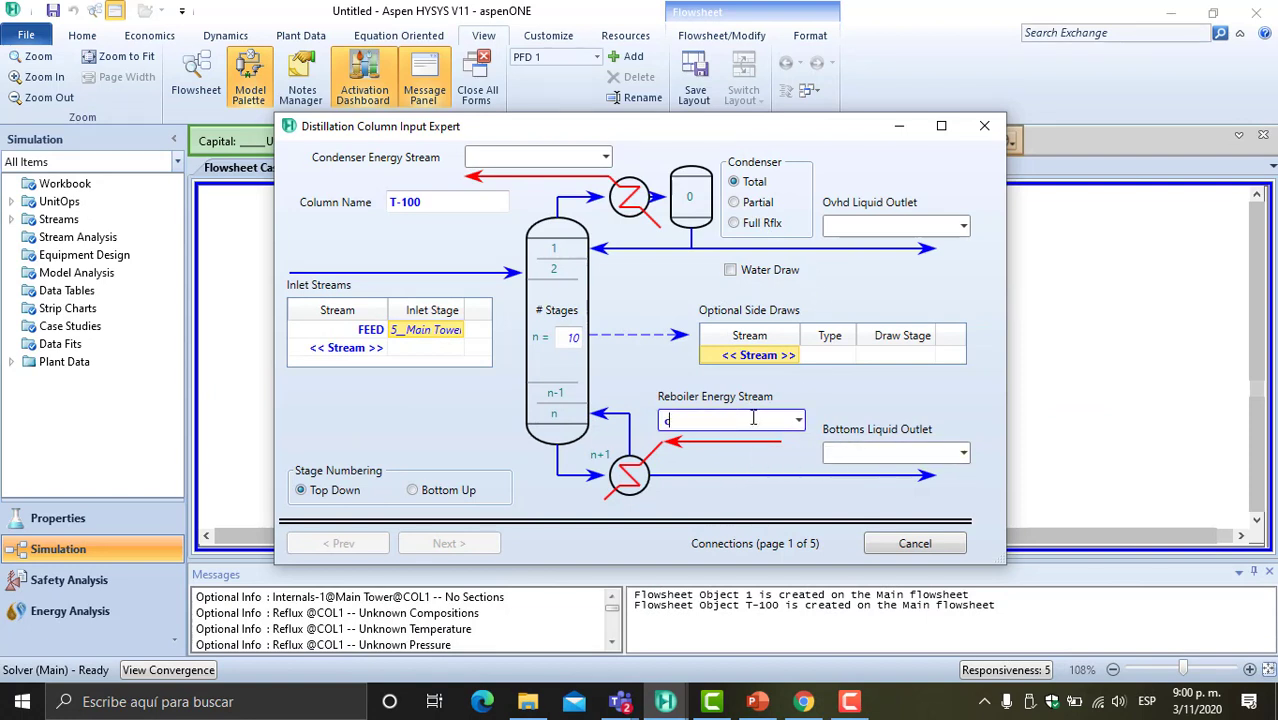
text(cO)
key(BackSpace)
key(BackSpace)
text(Cond)
key(BackSpace)
key(BackSpace)
key(BackSpace)
key(BackSpace)
text(Reb Duty)
key(Return)
click(530, 158)
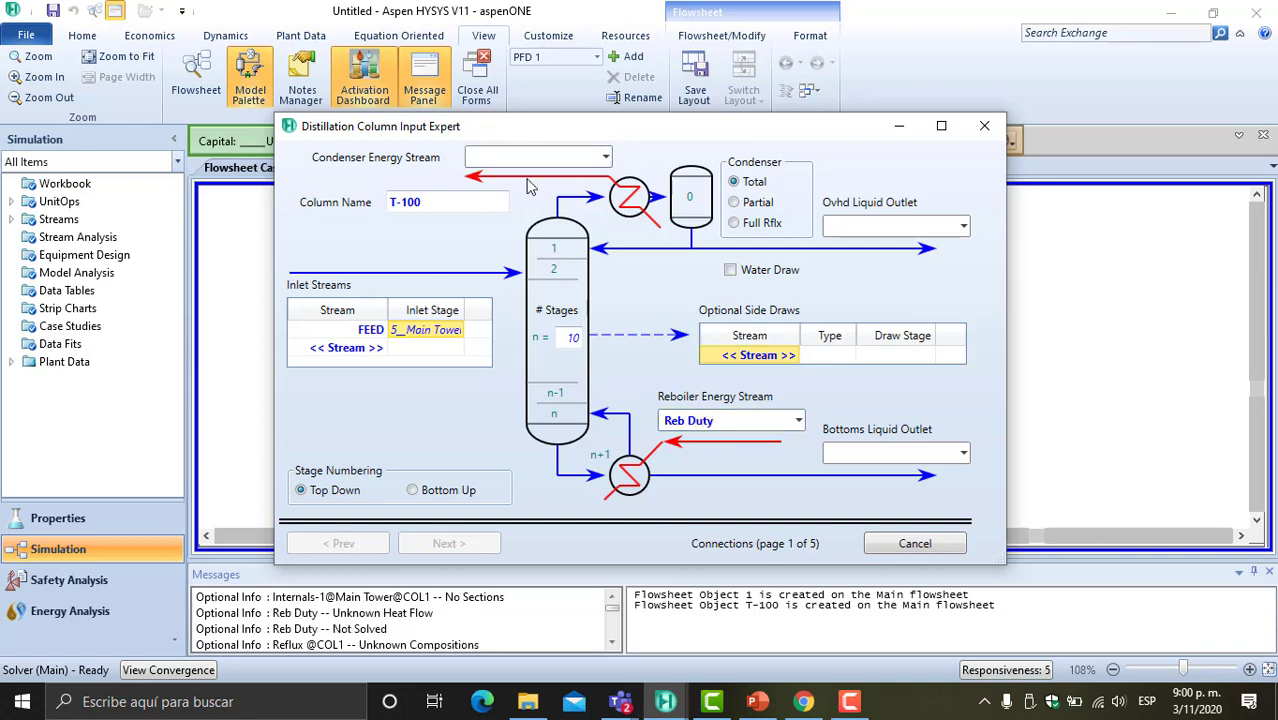
text(Cond Duty)
- Switch to PowerPoint and review slides 143 to 145, ending on the distillation tower parameters
click(757, 704)
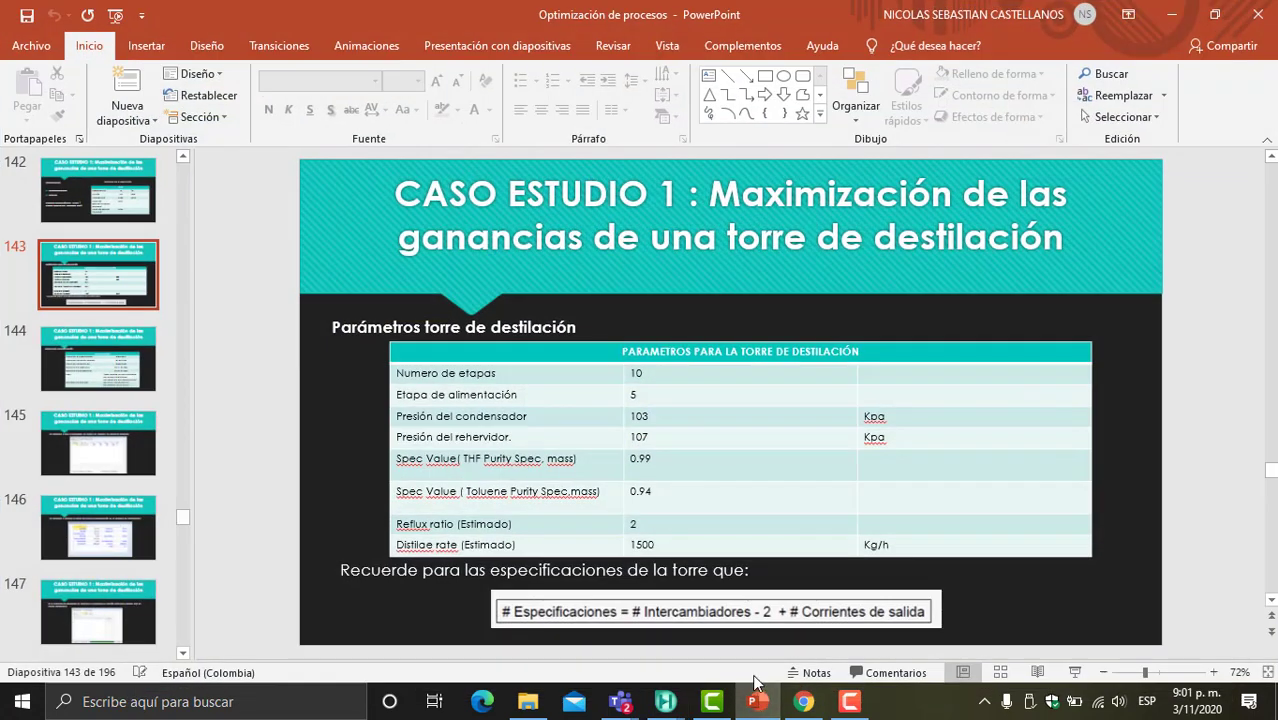
key(Page_Down)
key(Page_Down)
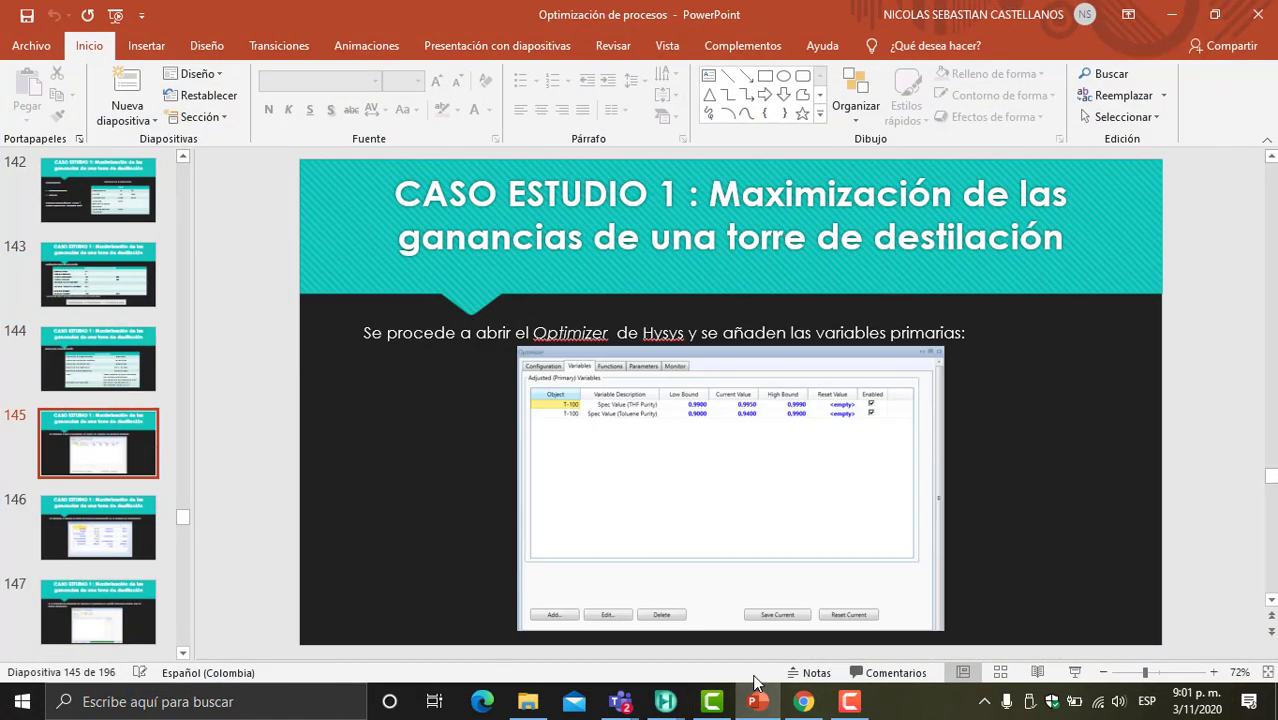
key(Page_Up)
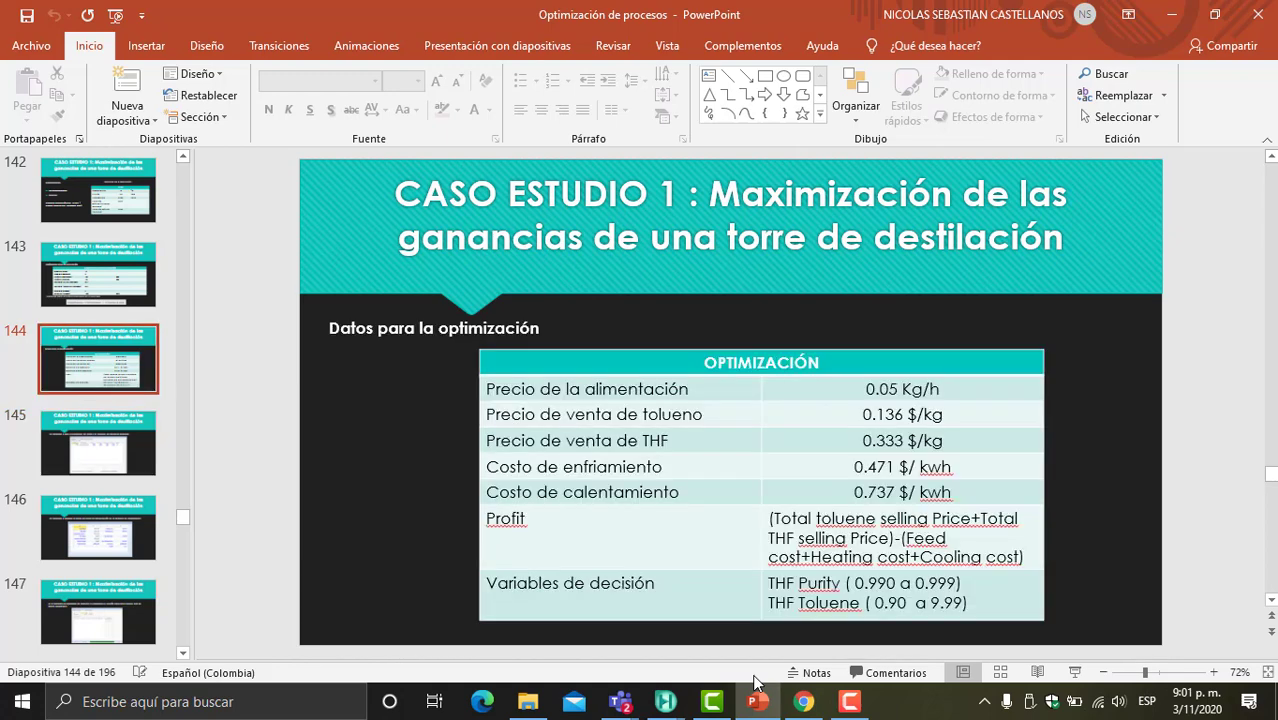
key(Page_Up)
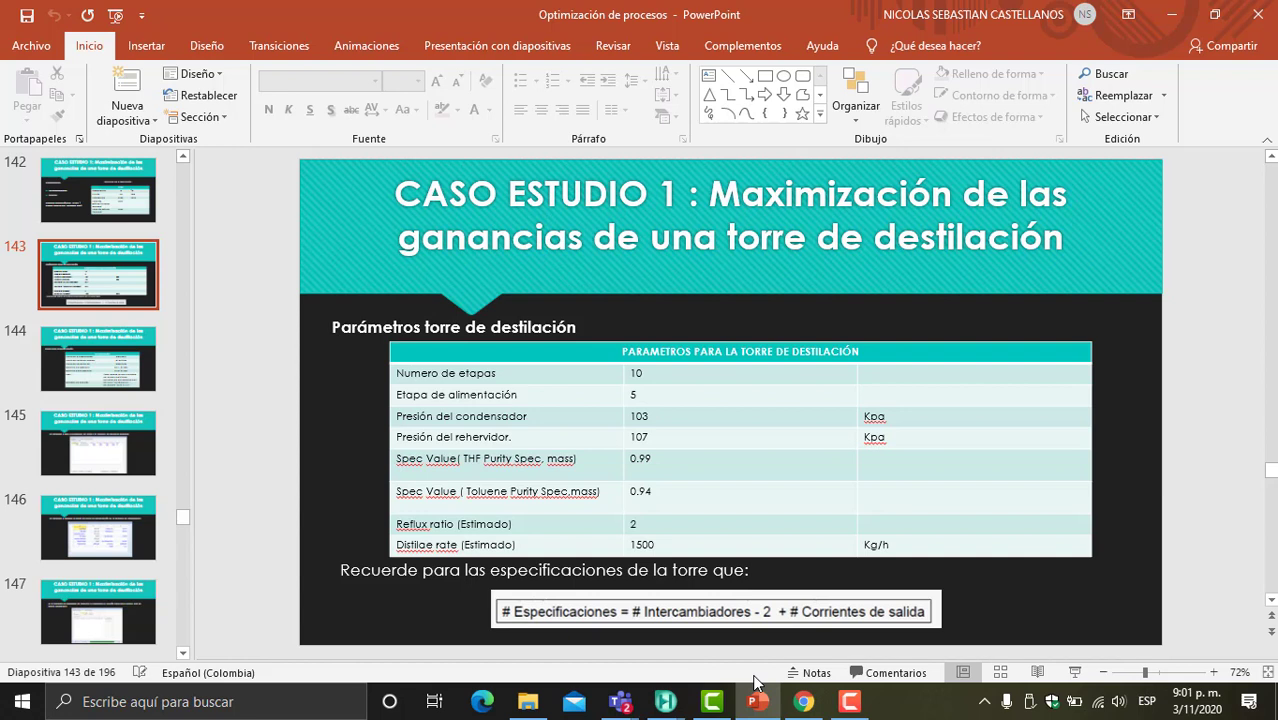
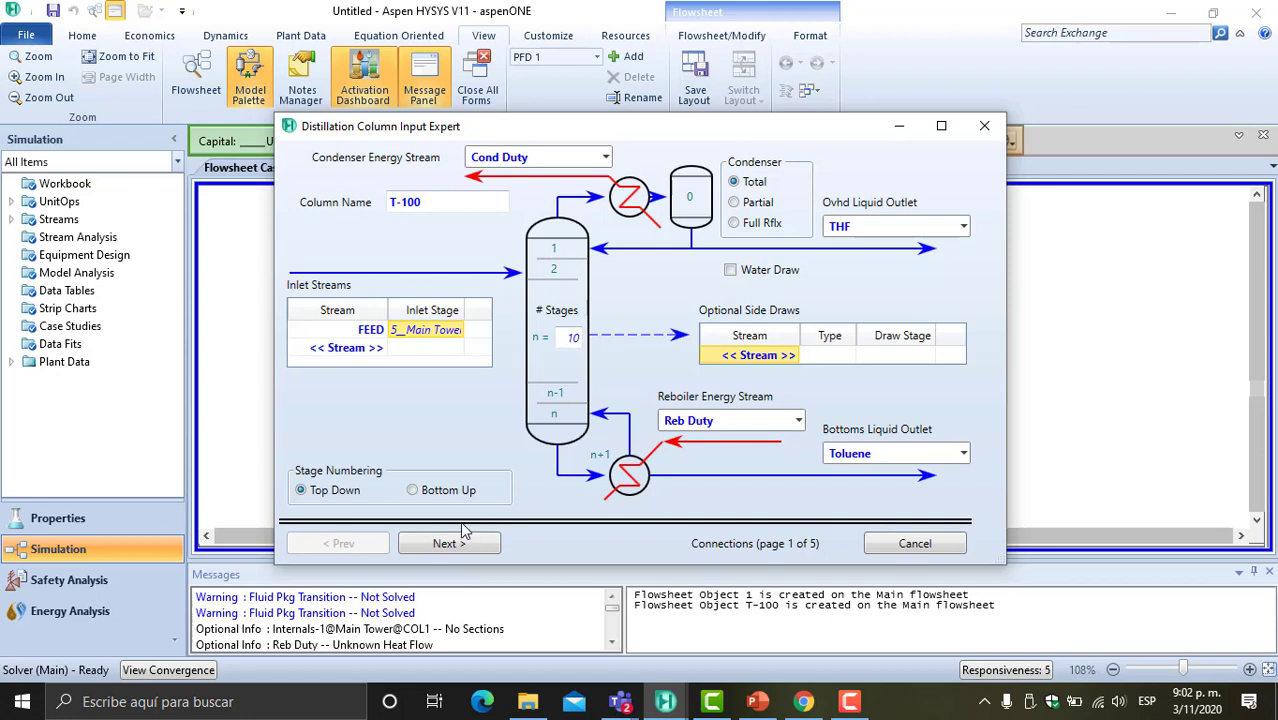
- Accept the connections and the once-through regular HYSYS reboiler, check the tower parameters in PowerPoint and set the condenser pressure to 103 kPa
click(484, 542)
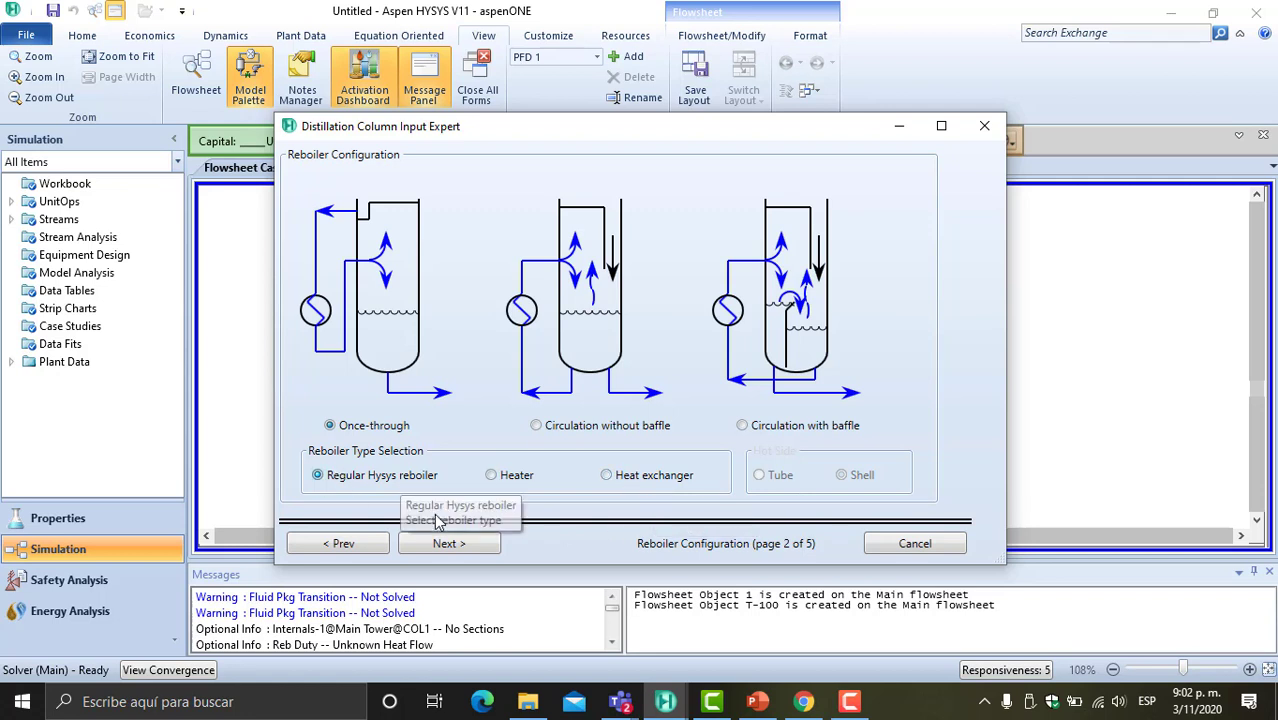
click(456, 543)
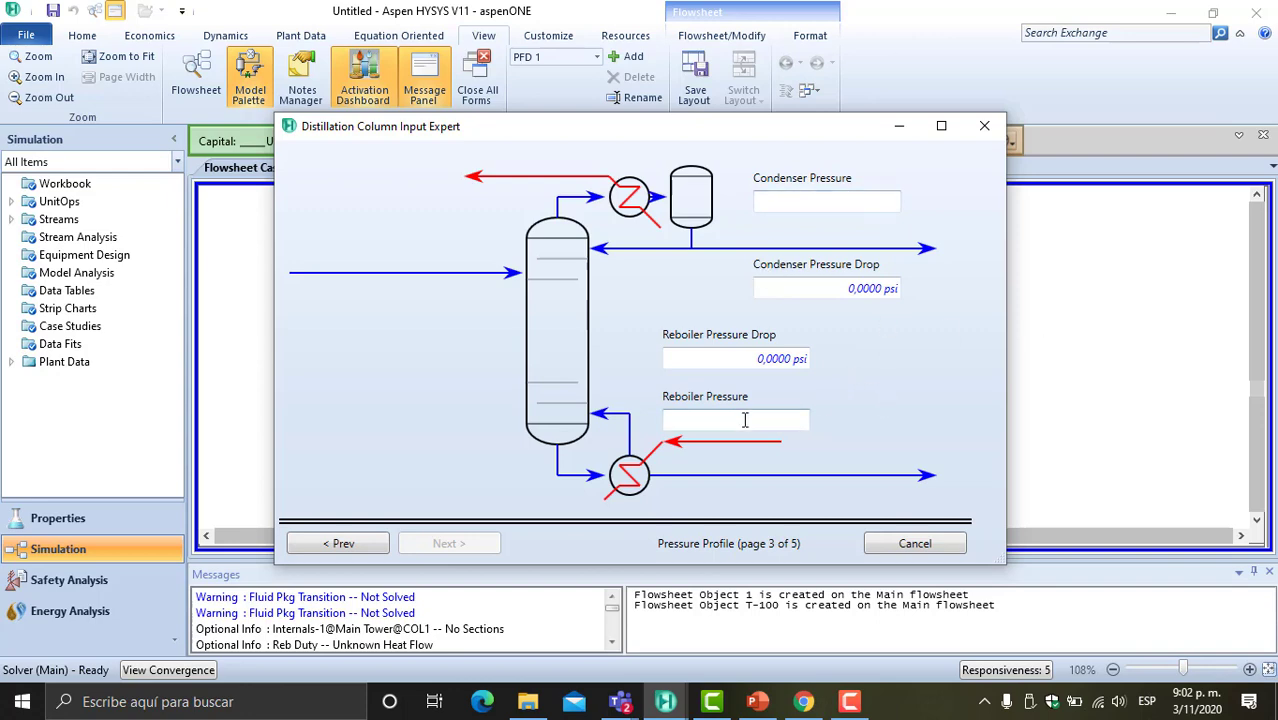
click(755, 703)
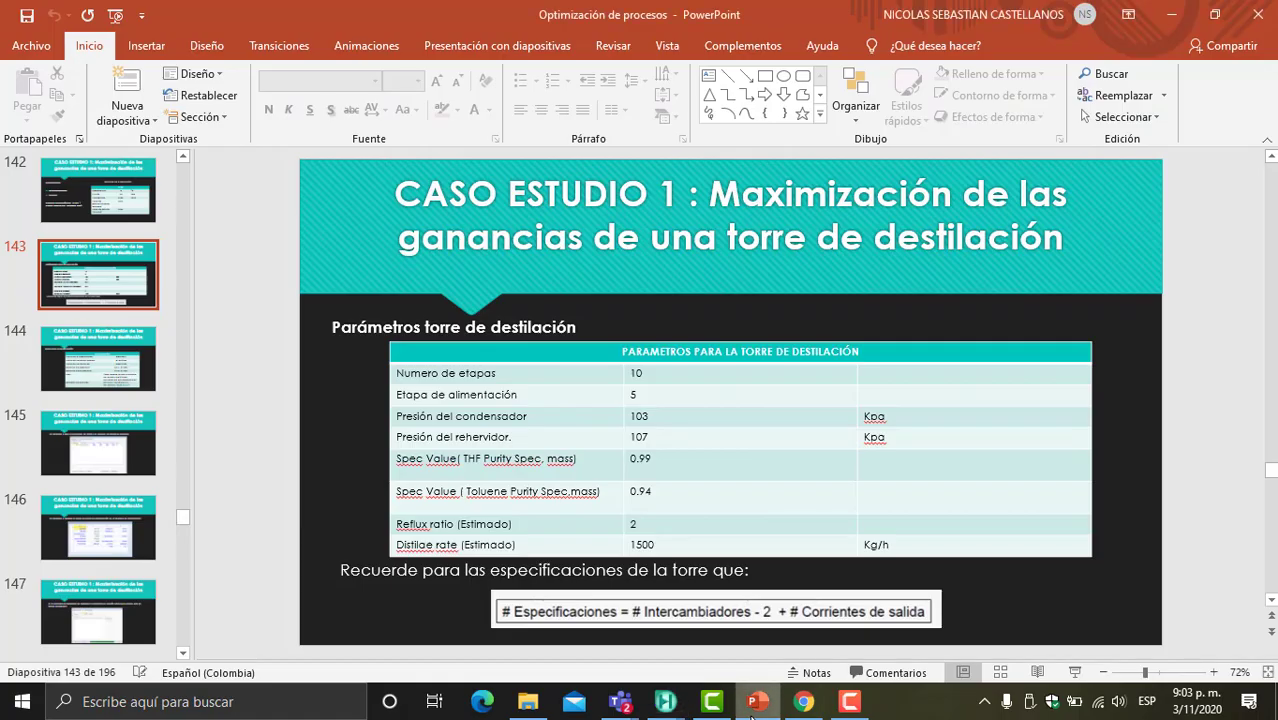
click(755, 703)
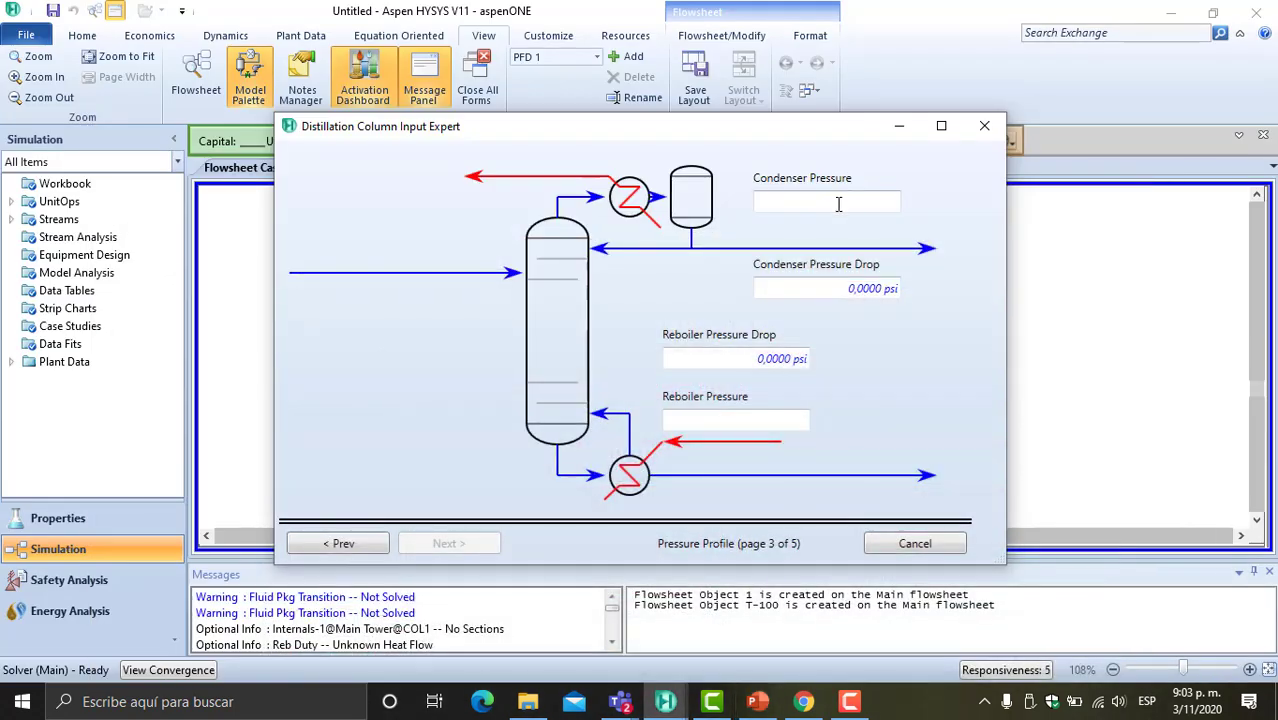
click(838, 203)
text(103)
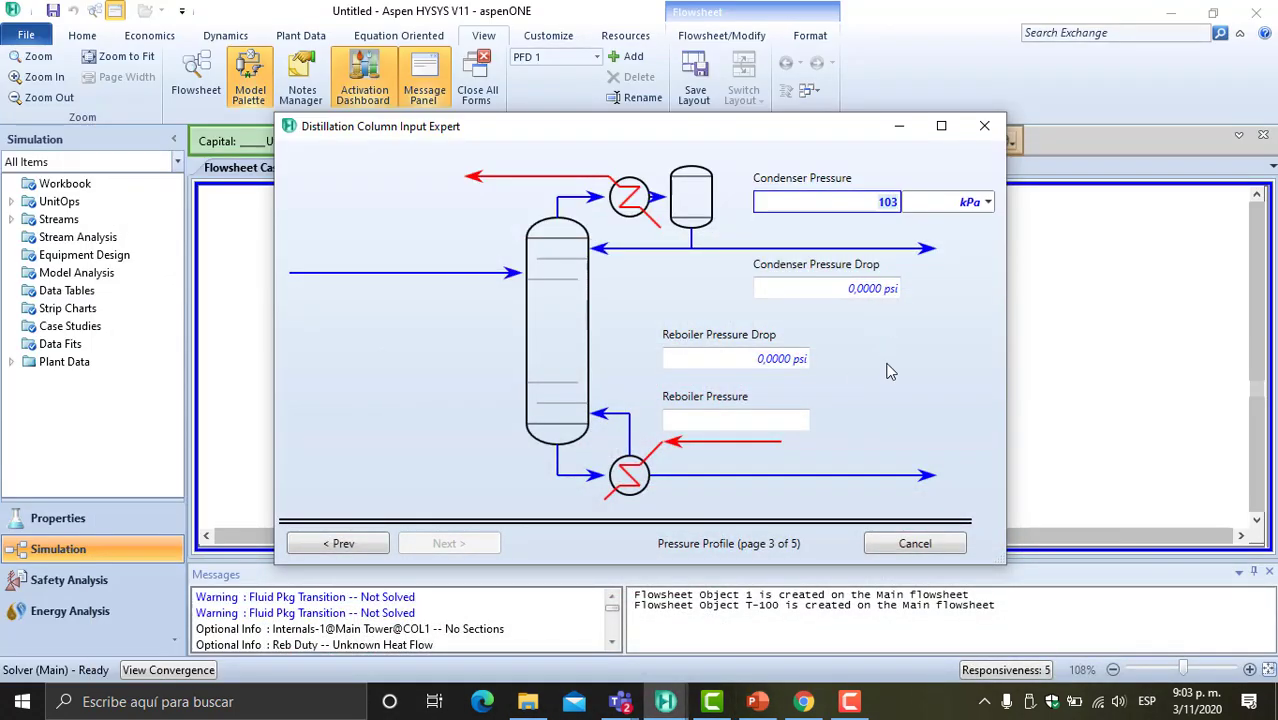
- Check the reboiler pressure on the PowerPoint parameter slide and set it to 107 kPa in the column's pressure profile
click(745, 421)
click(756, 701)
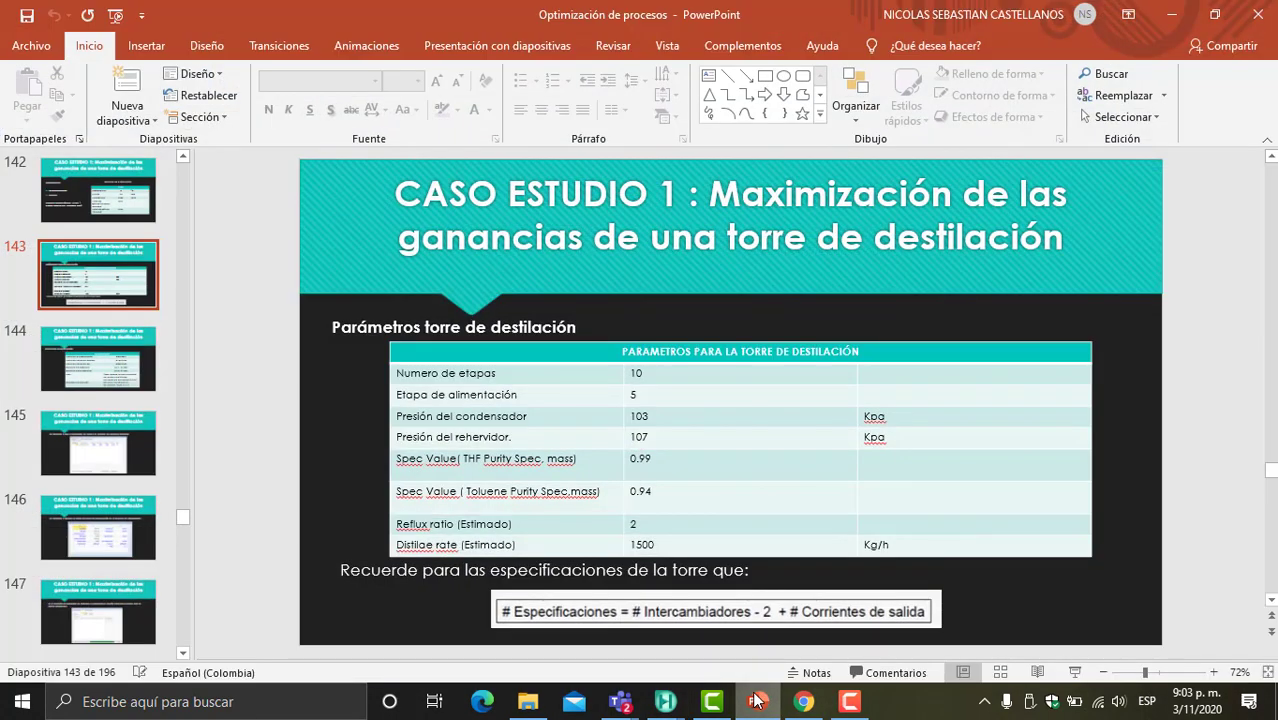
click(756, 701)
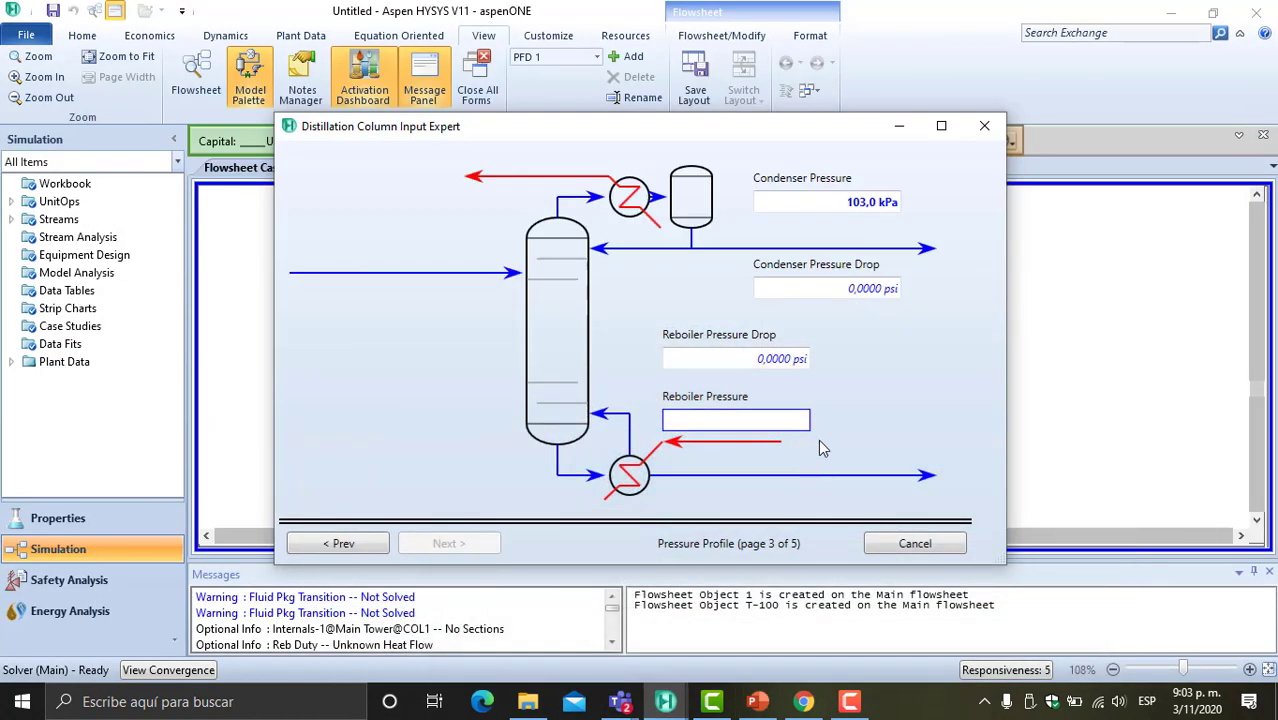
click(766, 420)
text(107)
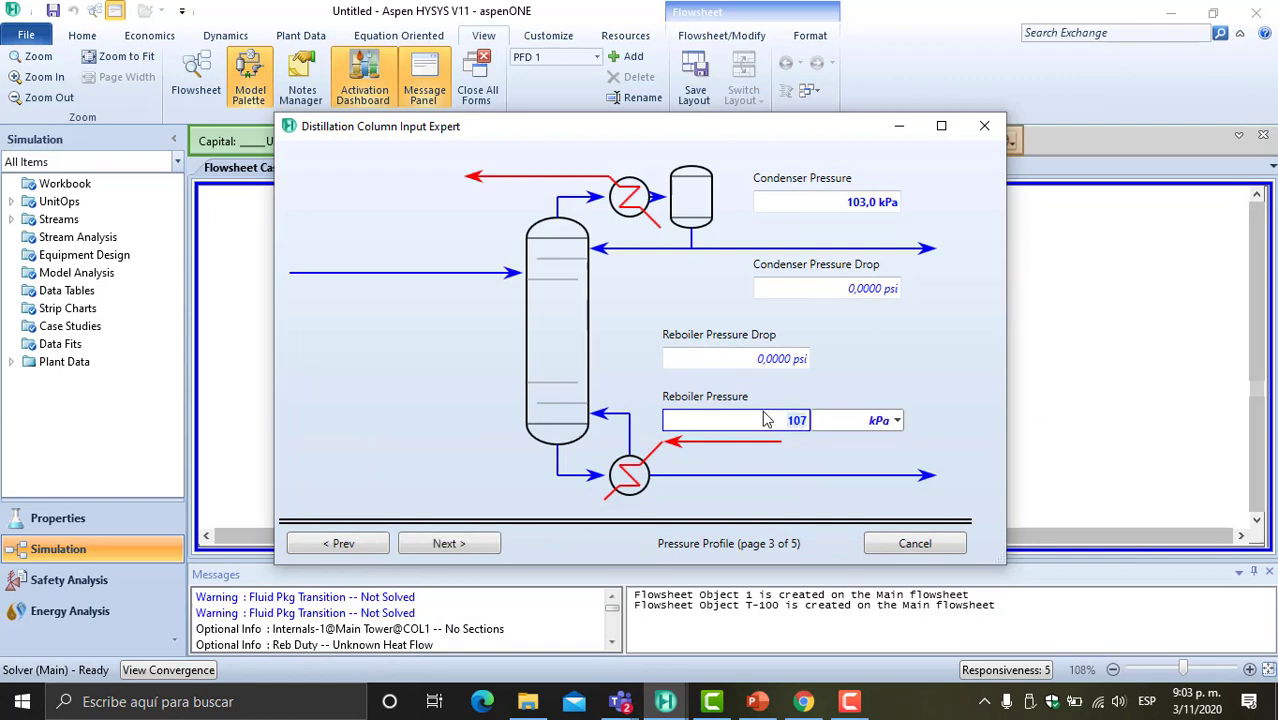
key(Return)
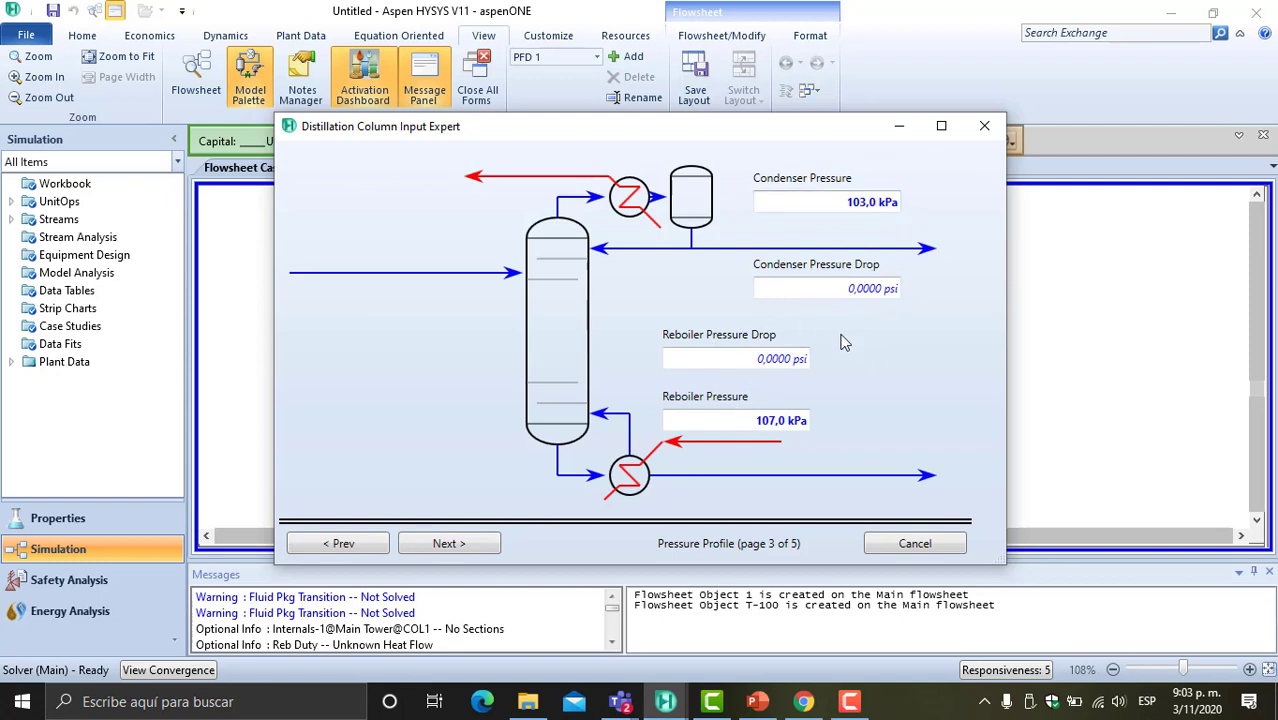
- Skip the optional temperature estimates and finish the column input expert with the liquid rate and reflux ratio left empty
click(477, 541)
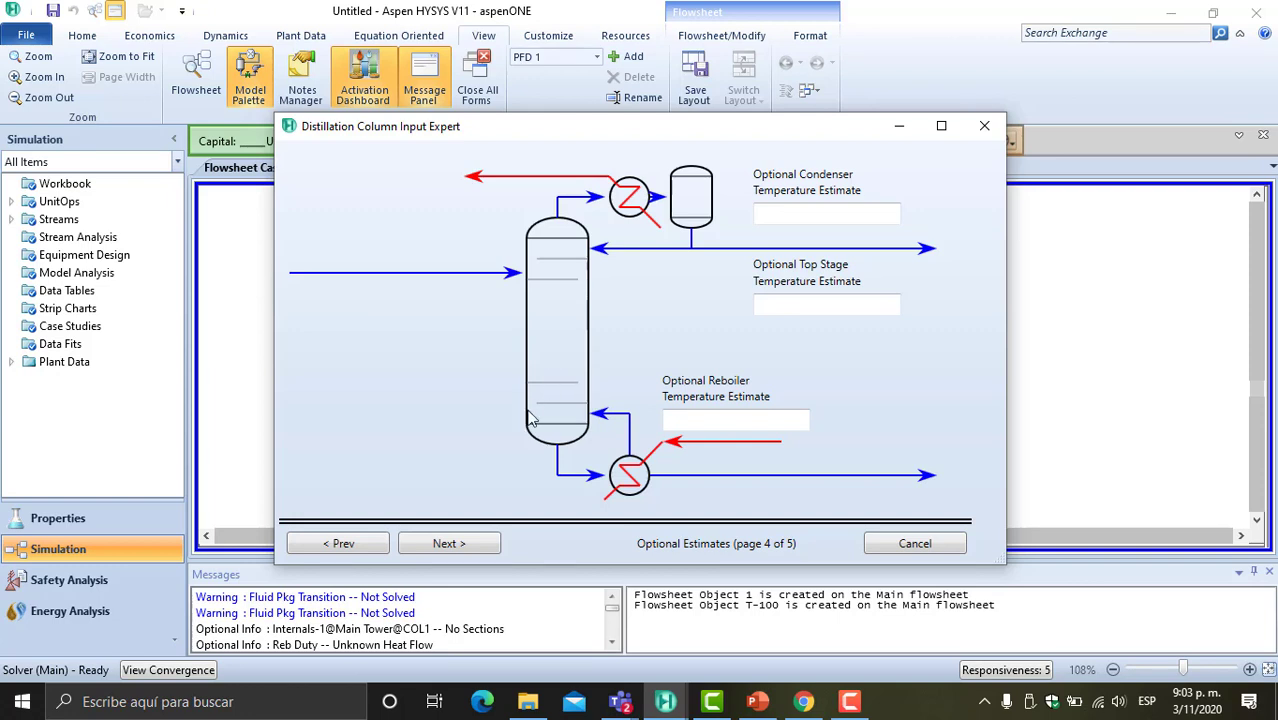
click(482, 546)
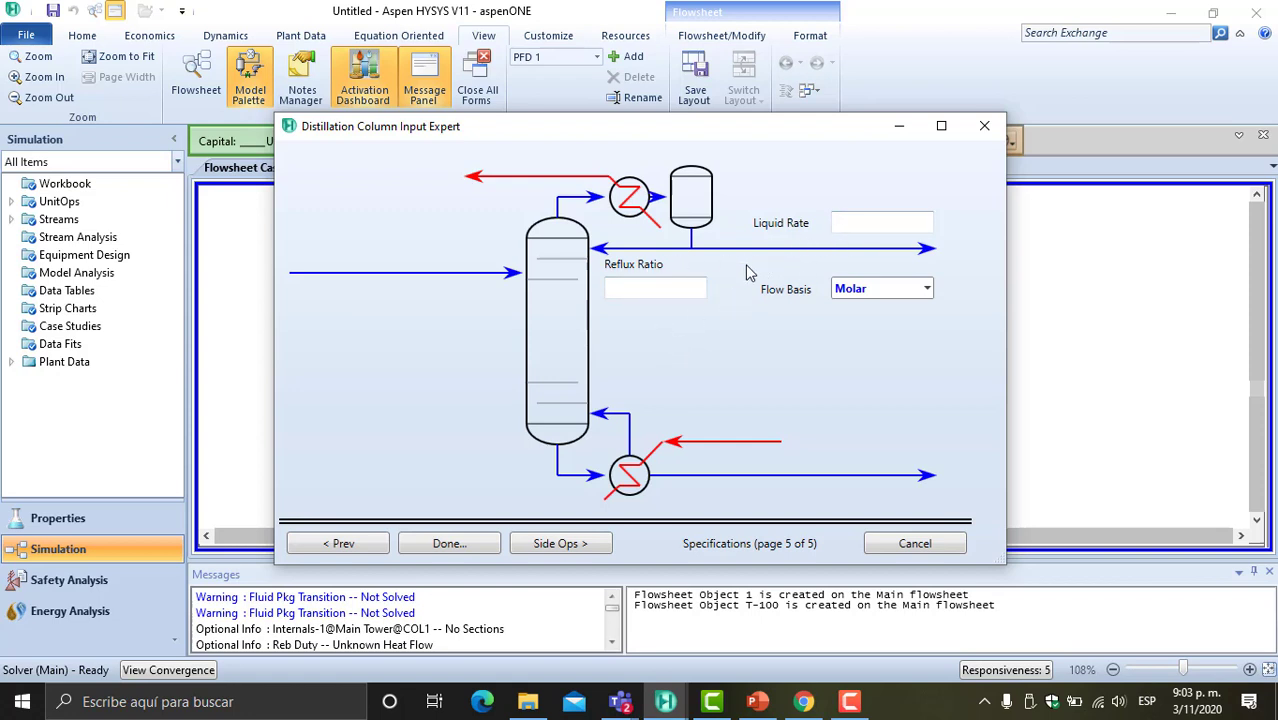
click(862, 220)
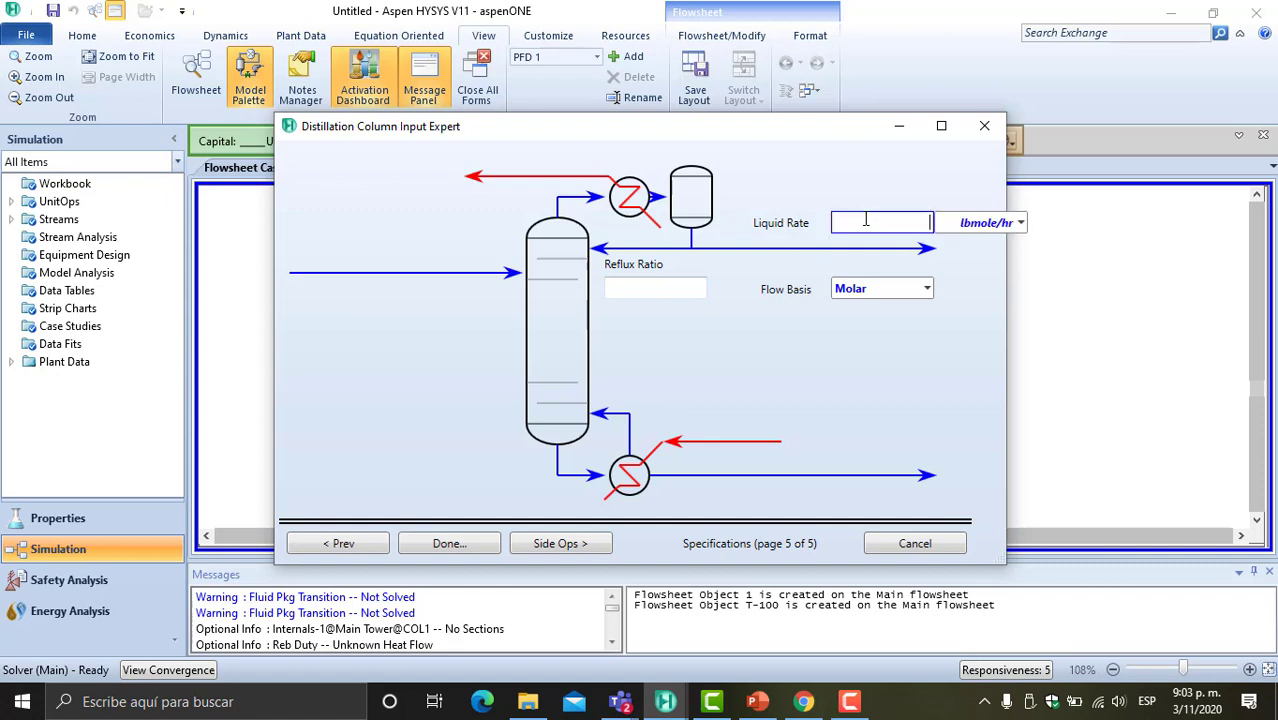
click(690, 284)
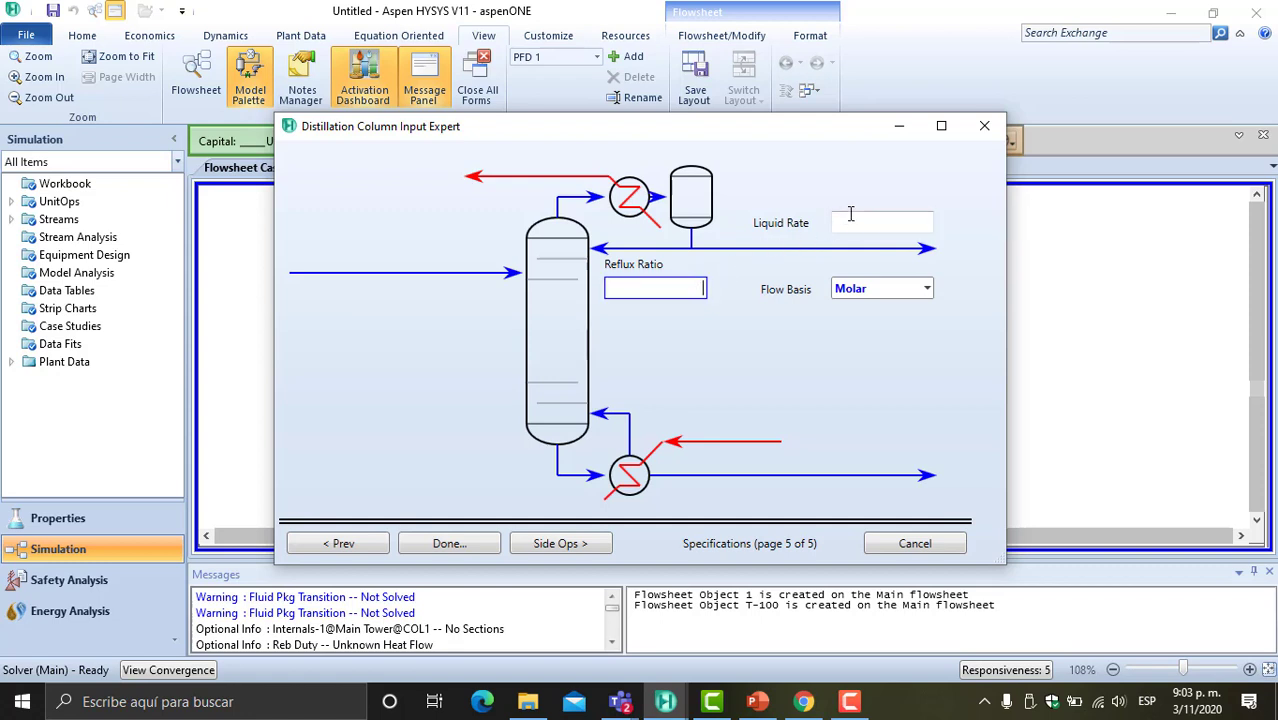
click(850, 214)
click(688, 285)
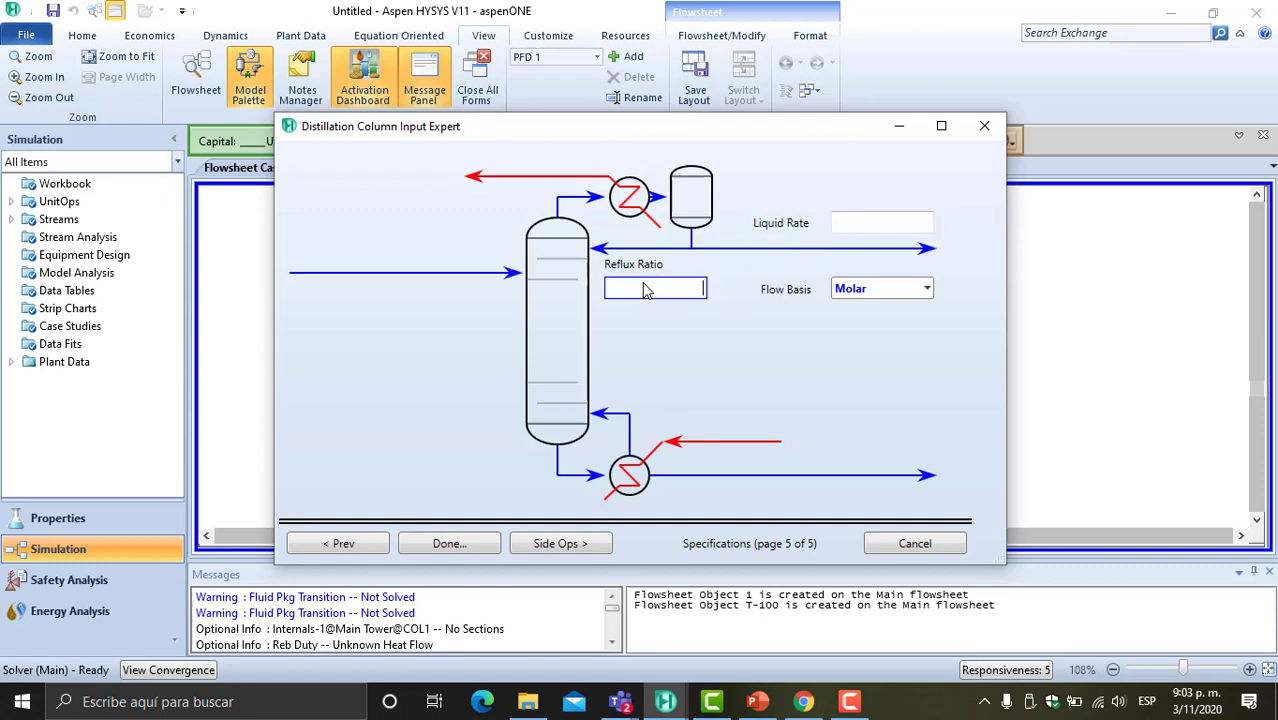
click(852, 220)
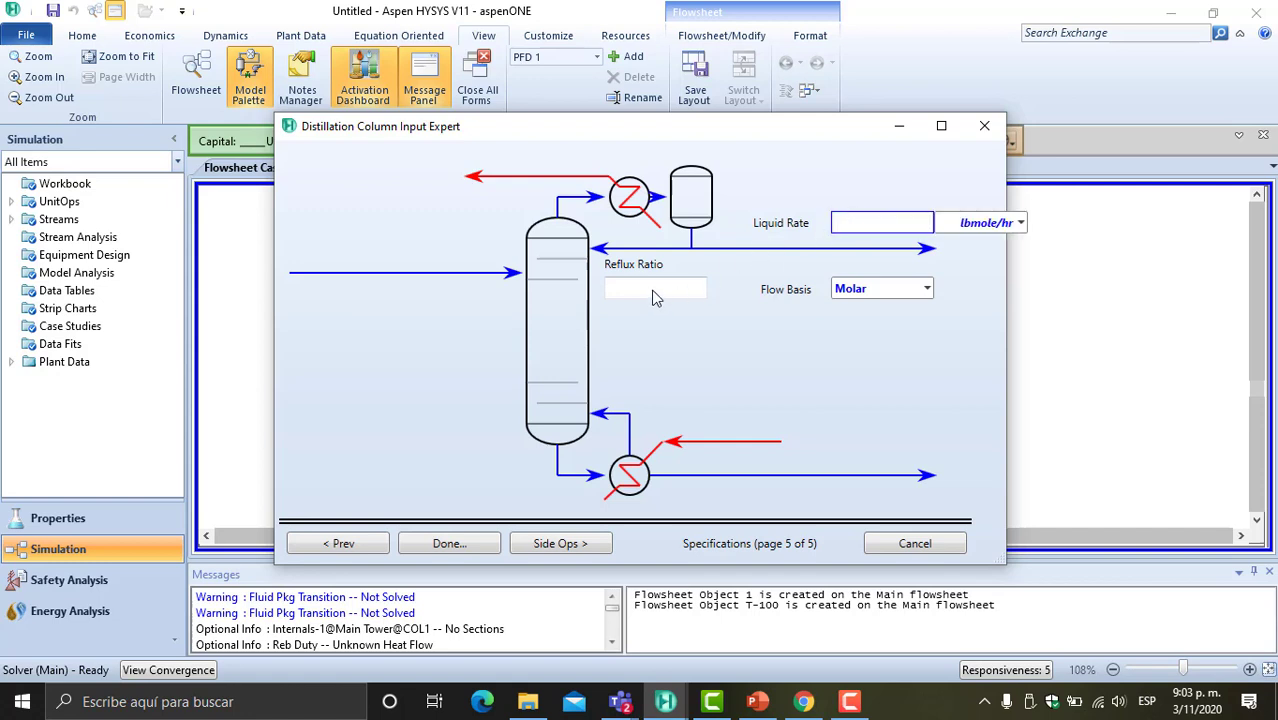
click(688, 285)
click(850, 224)
click(697, 287)
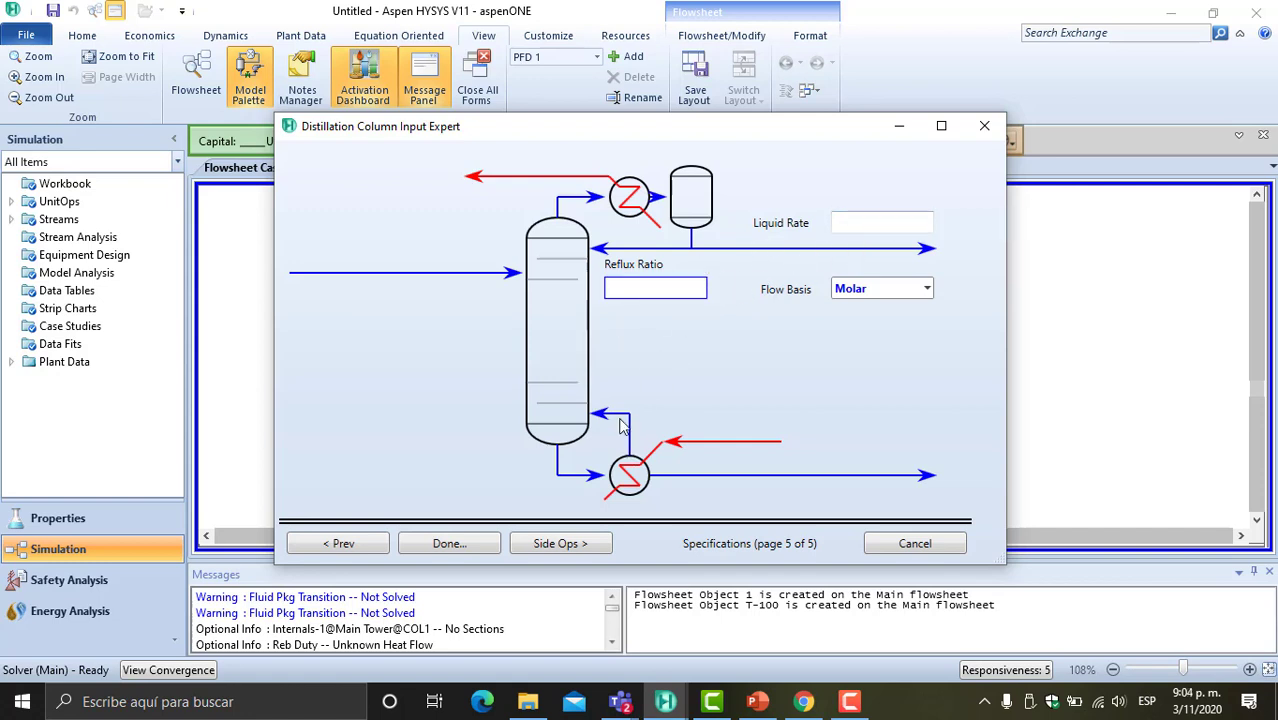
click(450, 543)
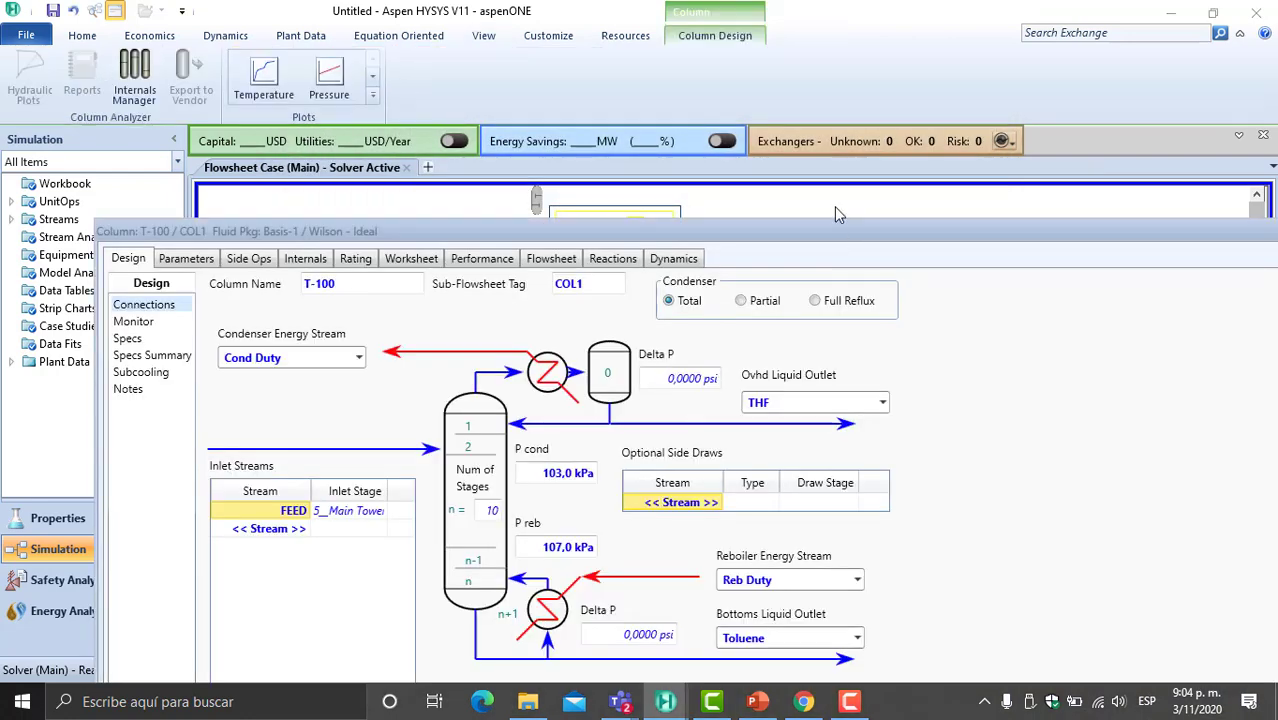
- Enlarge the T-100 column window, examine its specifications and monitor pages, and consult the tower parameters slide in PowerPoint
drag(834, 166, 820, 2)
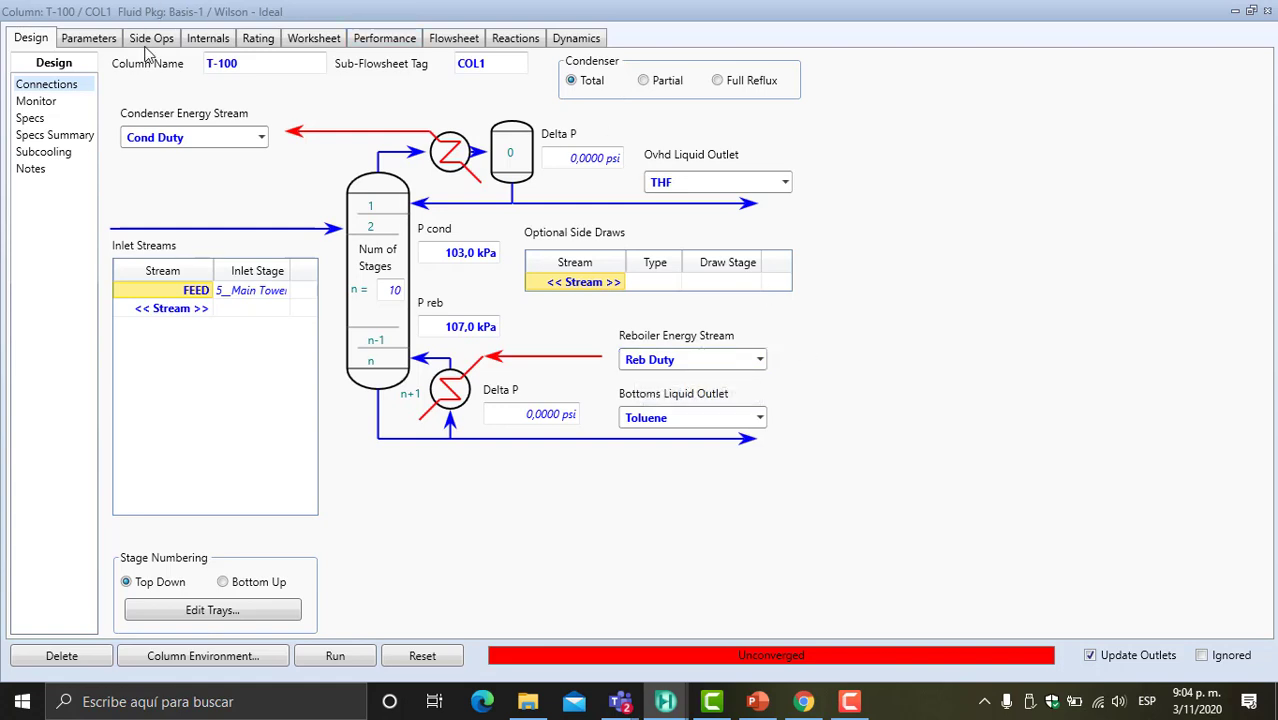
click(30, 118)
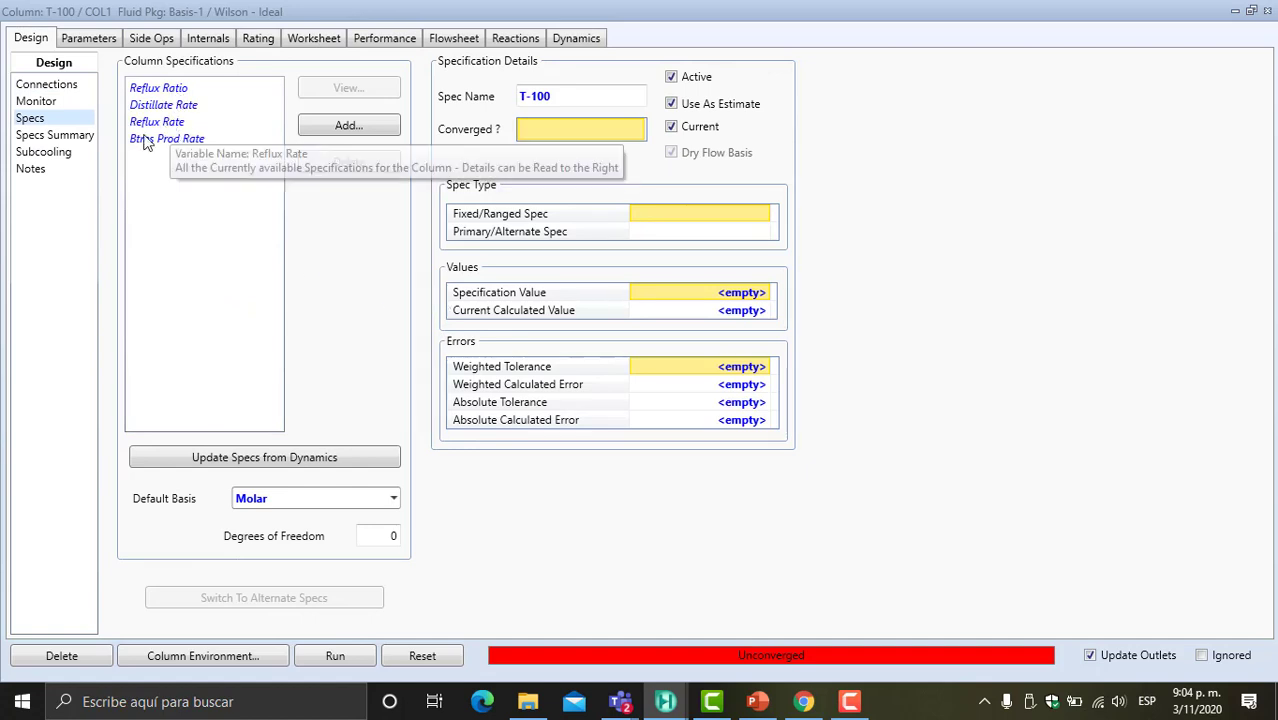
click(35, 103)
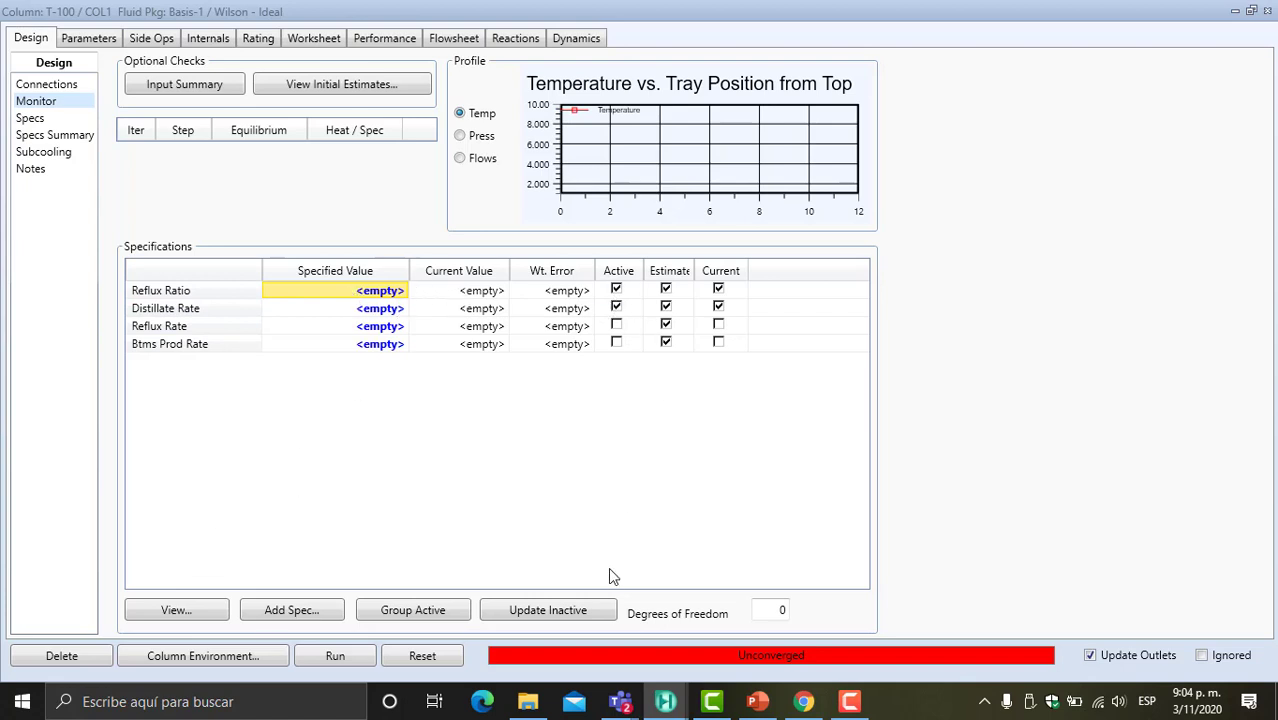
click(758, 702)
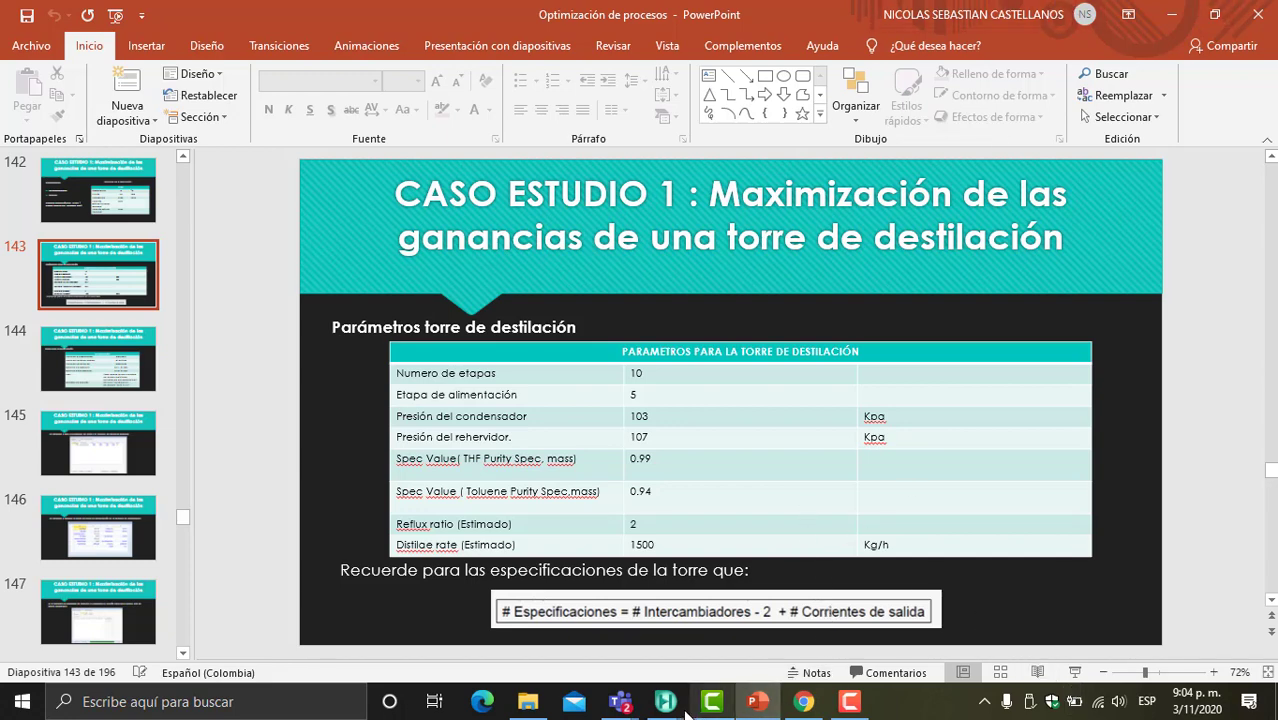
mouse_move(680, 708)
mouse_move(828, 592)
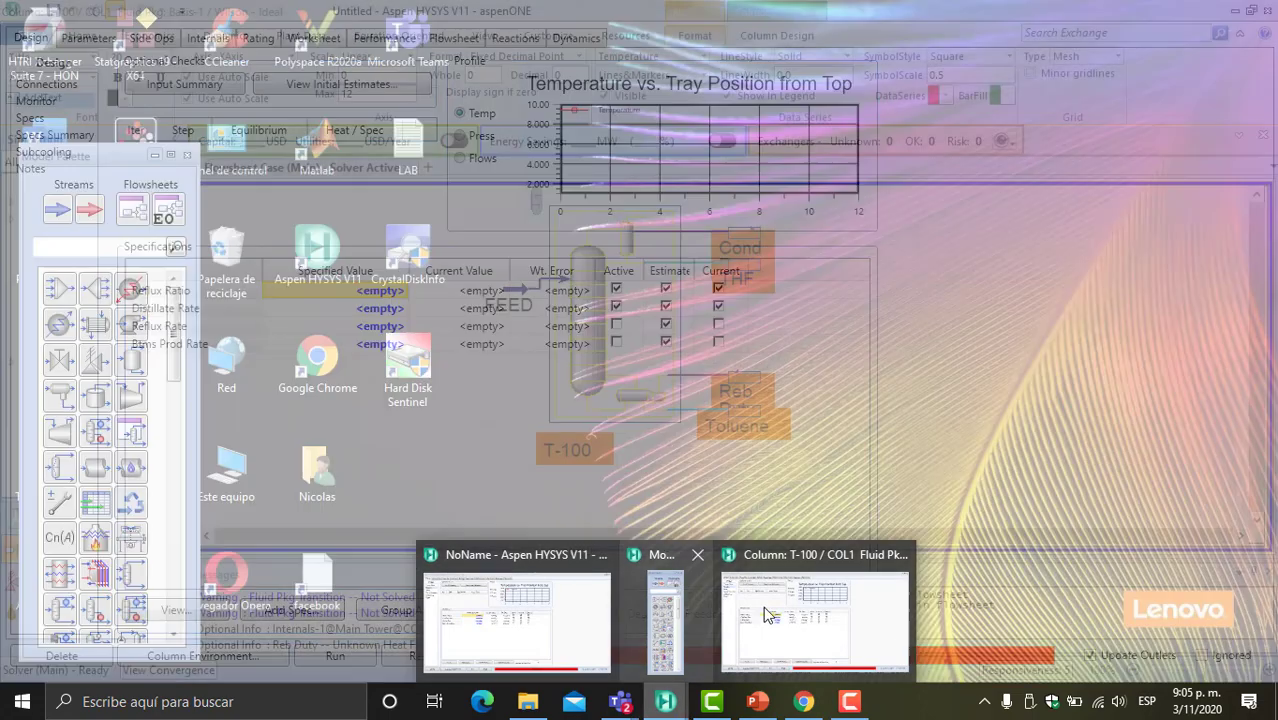
click(565, 600)
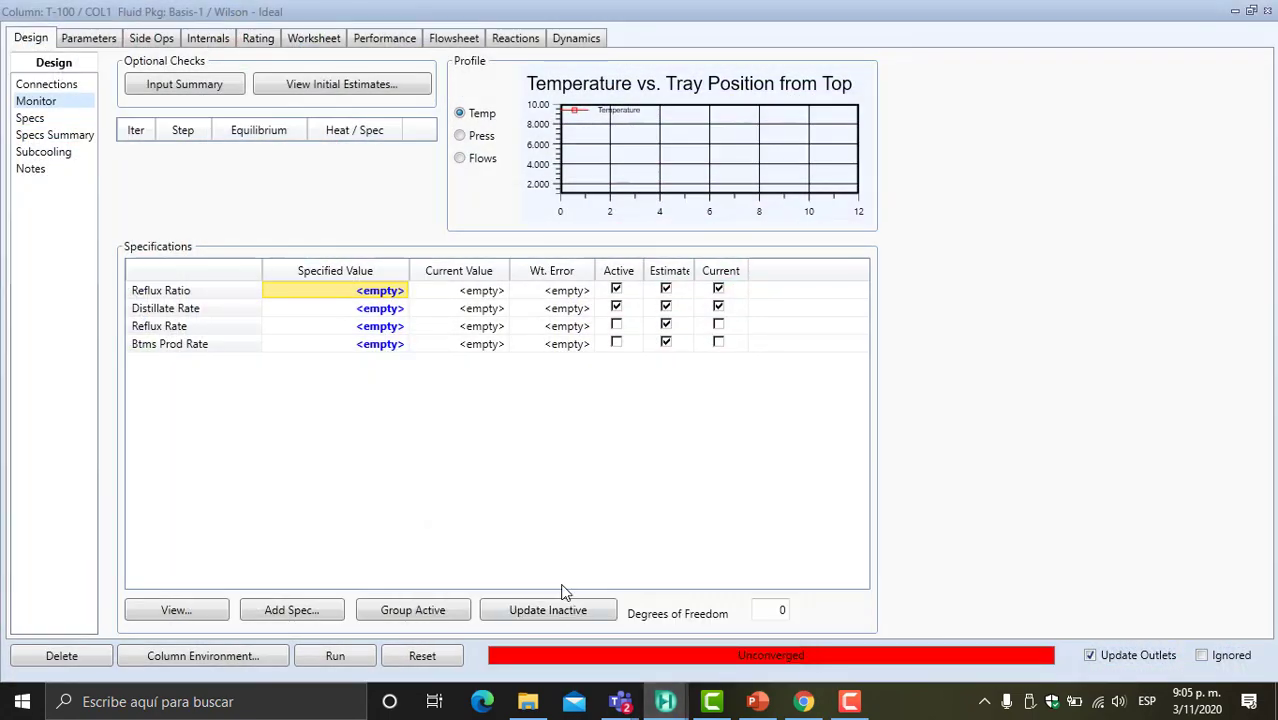
- Close the T-100 column window and the model palette, and clear the selection on the flowsheet
click(1266, 10)
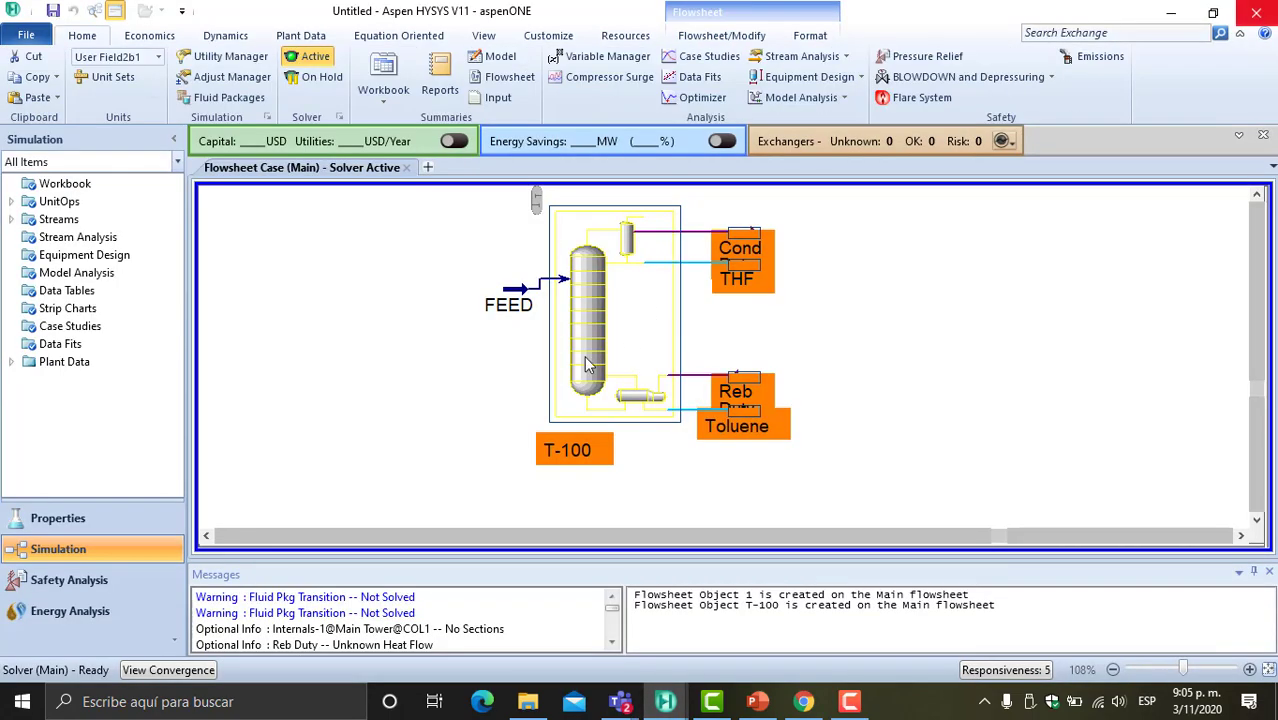
click(696, 661)
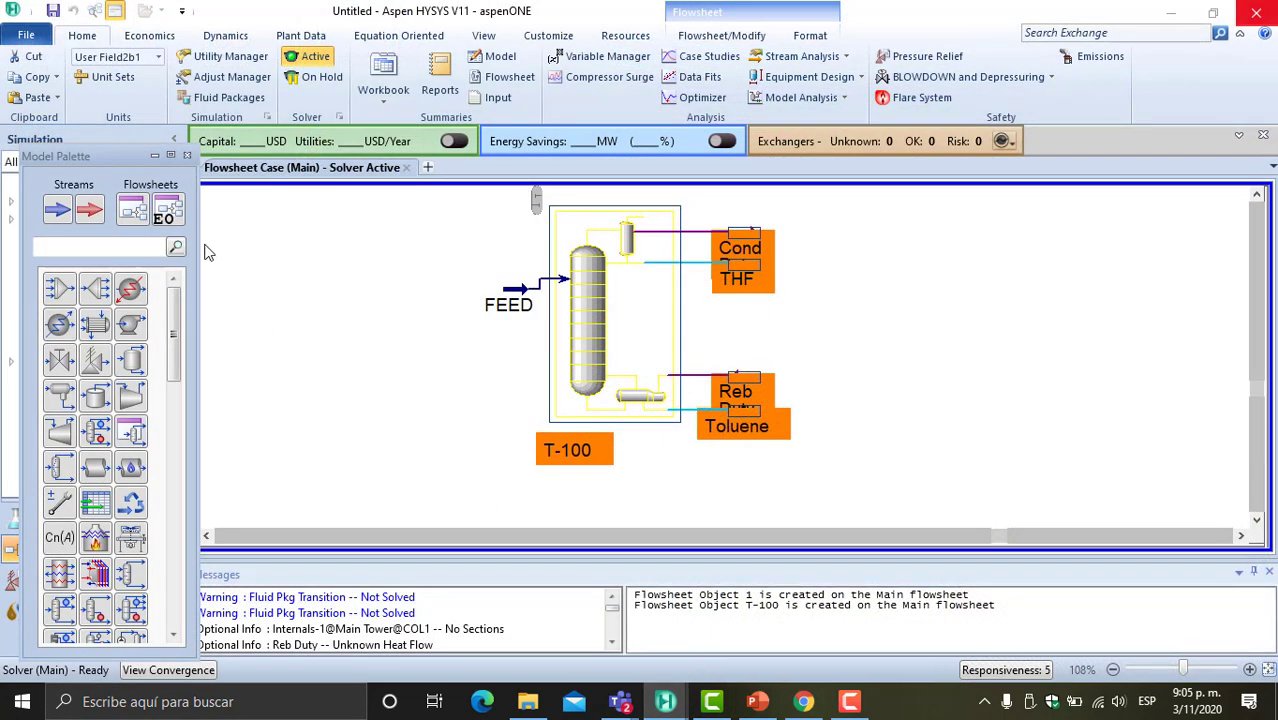
click(186, 156)
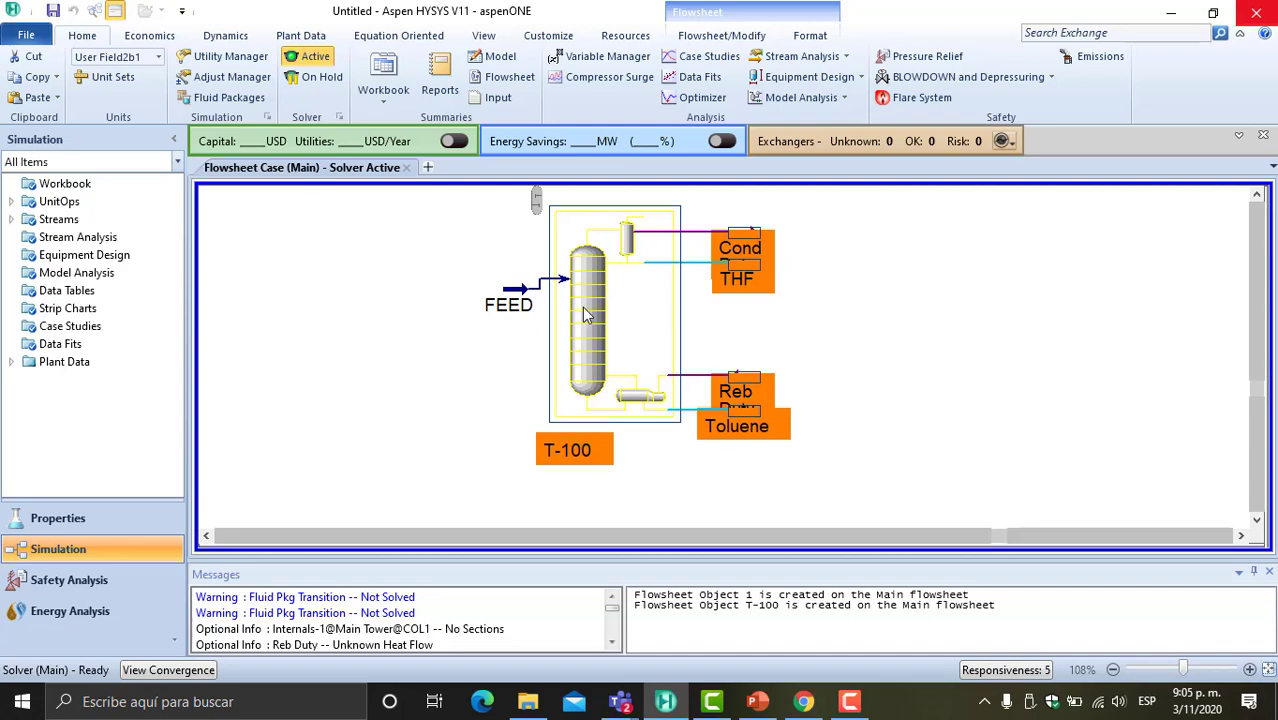
click(677, 704)
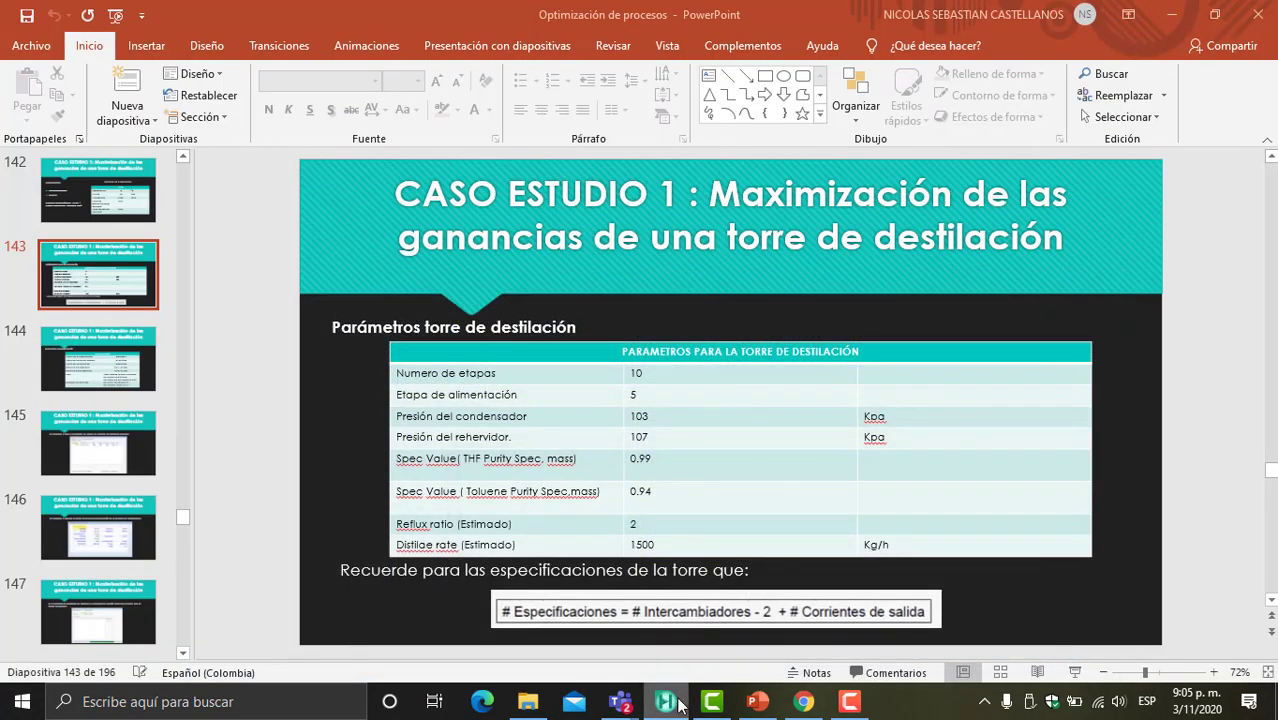
click(677, 704)
right_click(878, 370)
click(1067, 268)
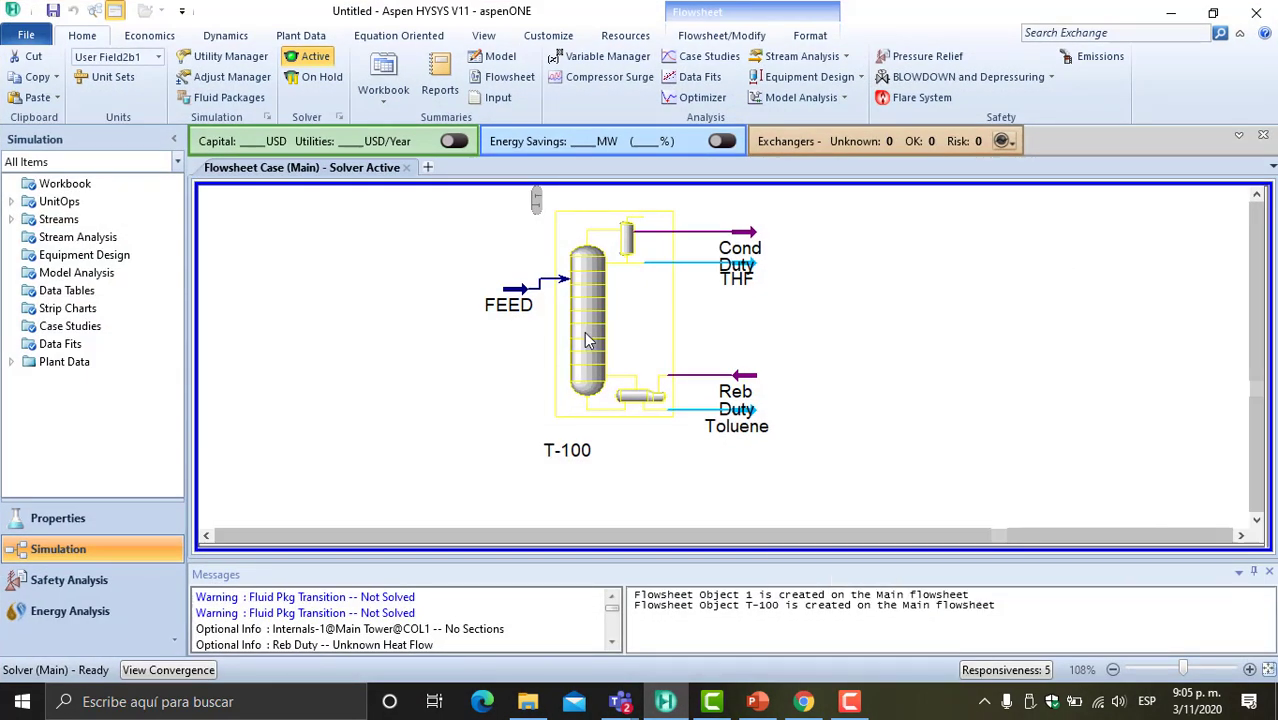
- Reopen column T-100 in a maximized window and add a Column Component Fraction specification
double_click(586, 337)
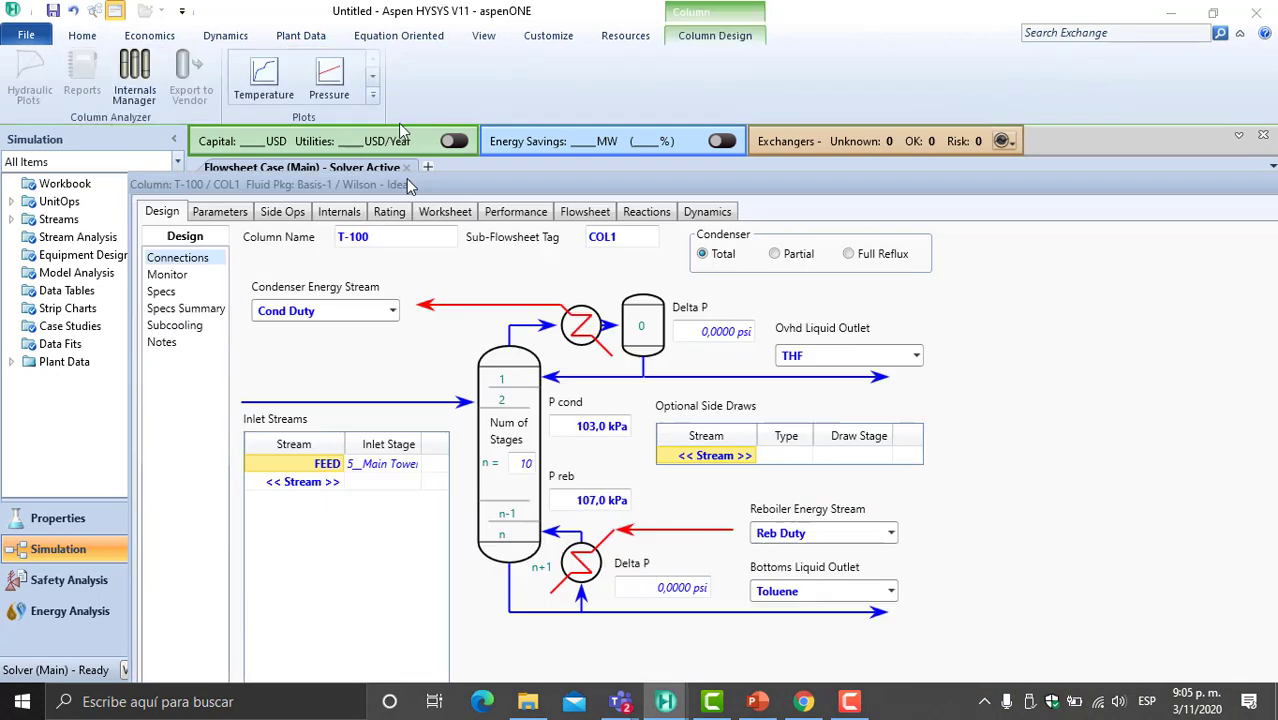
drag(408, 185, 392, 47)
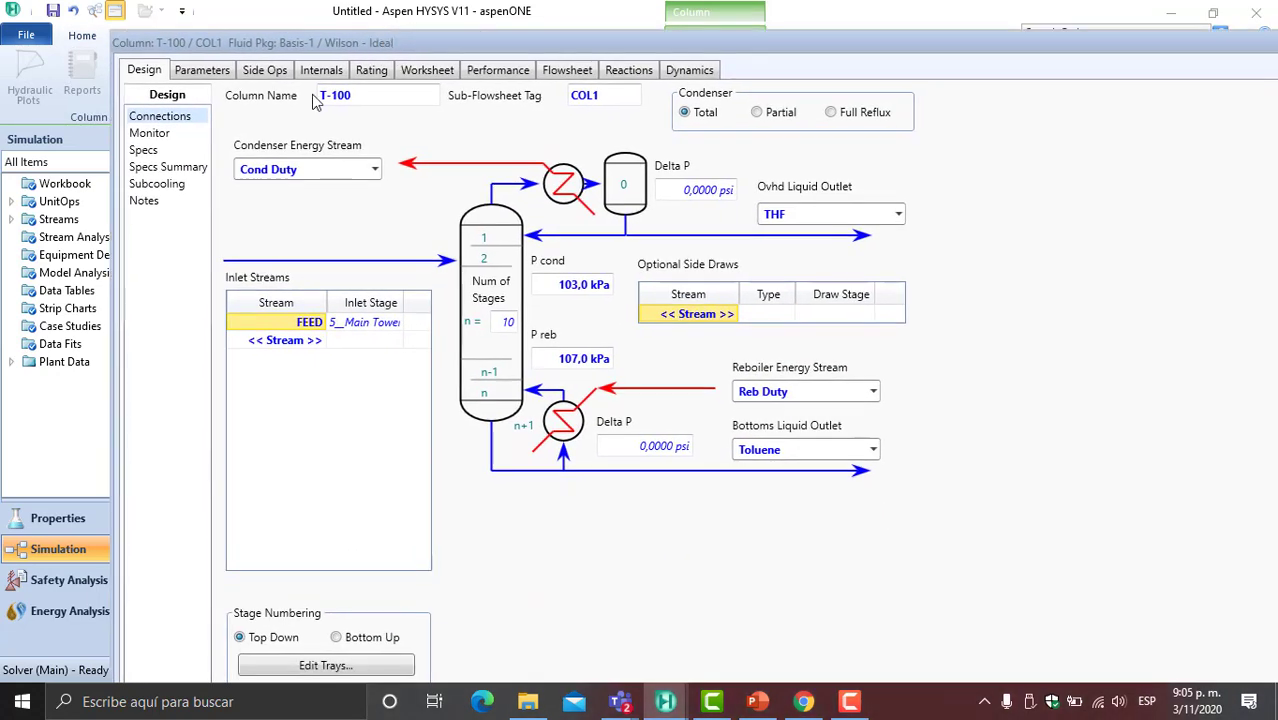
click(158, 151)
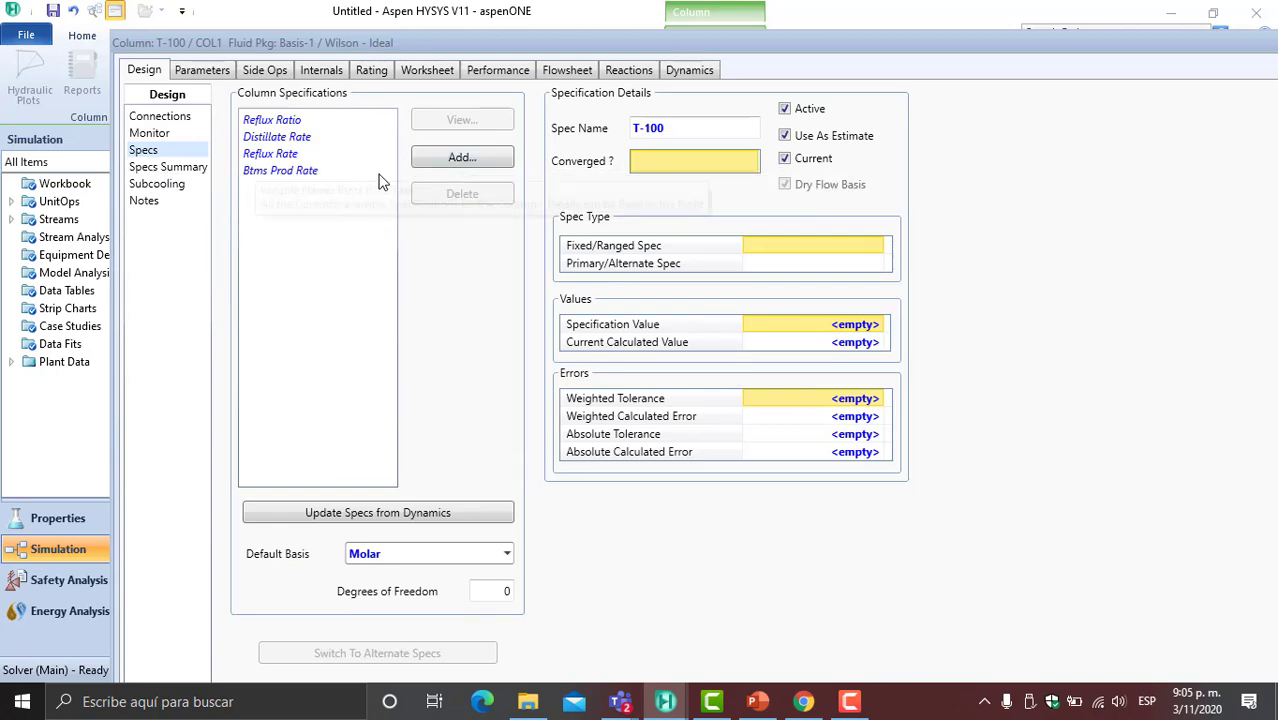
double_click(520, 44)
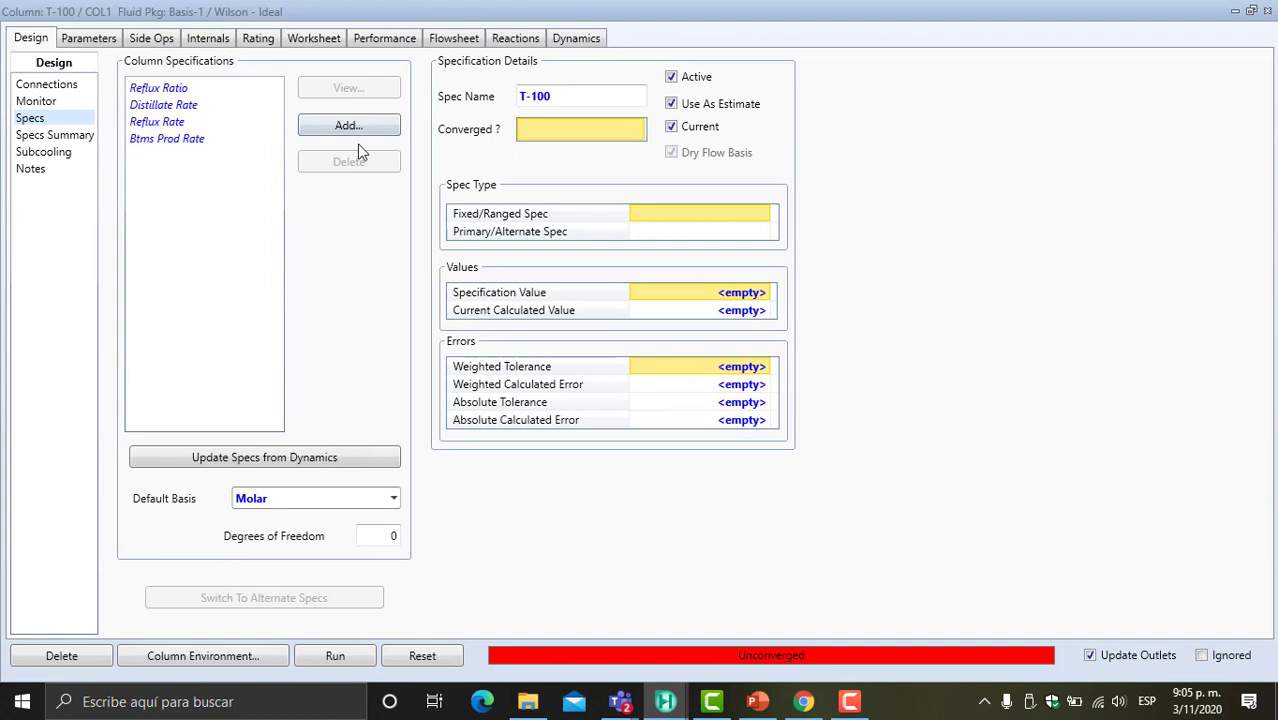
click(356, 131)
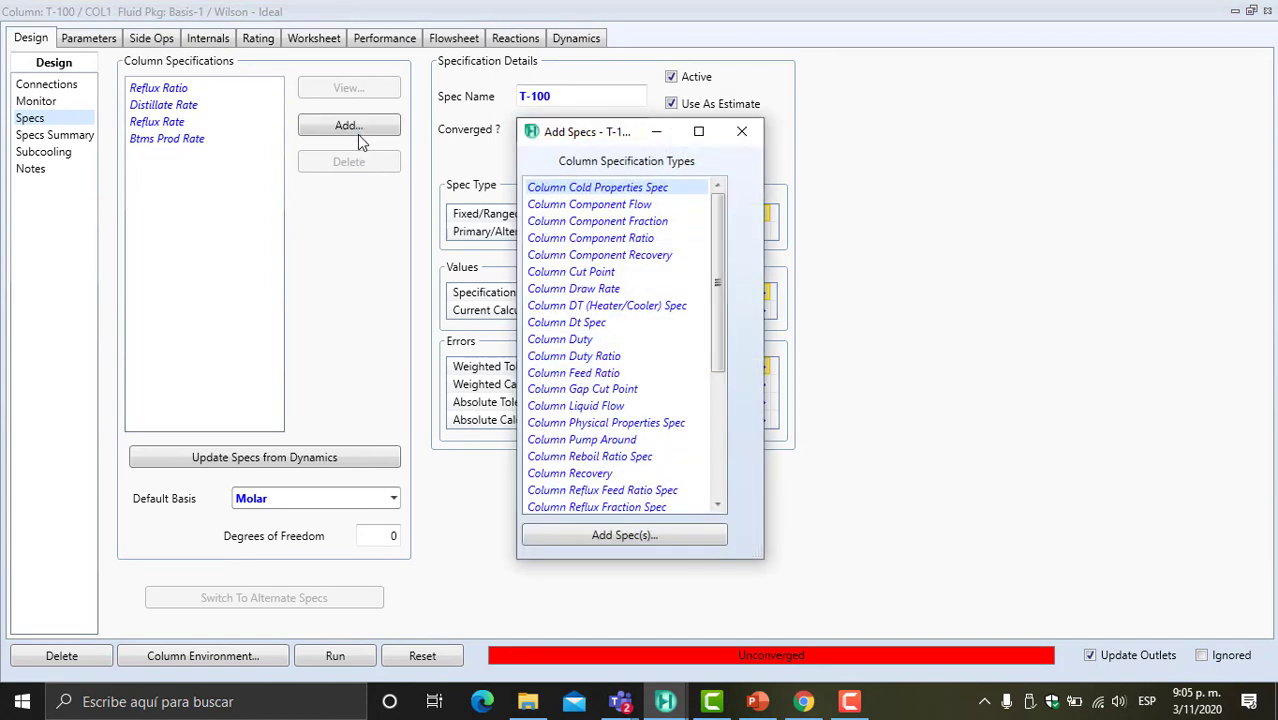
click(593, 222)
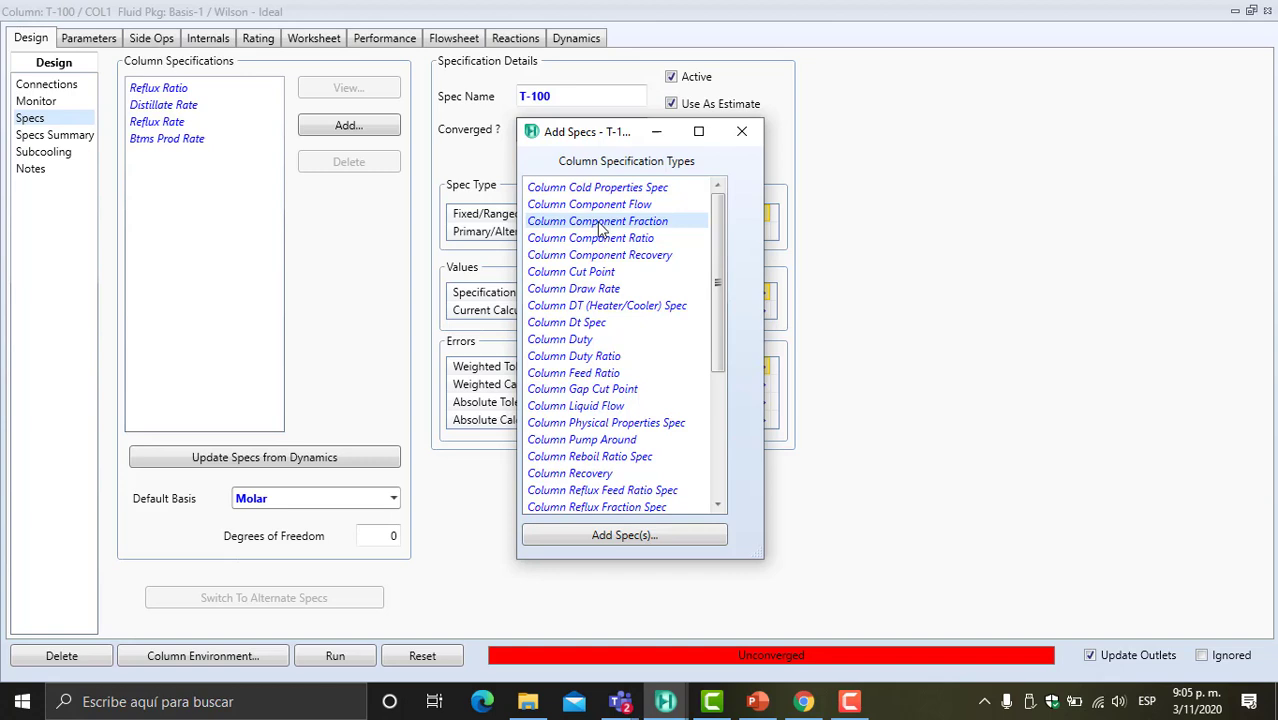
click(647, 536)
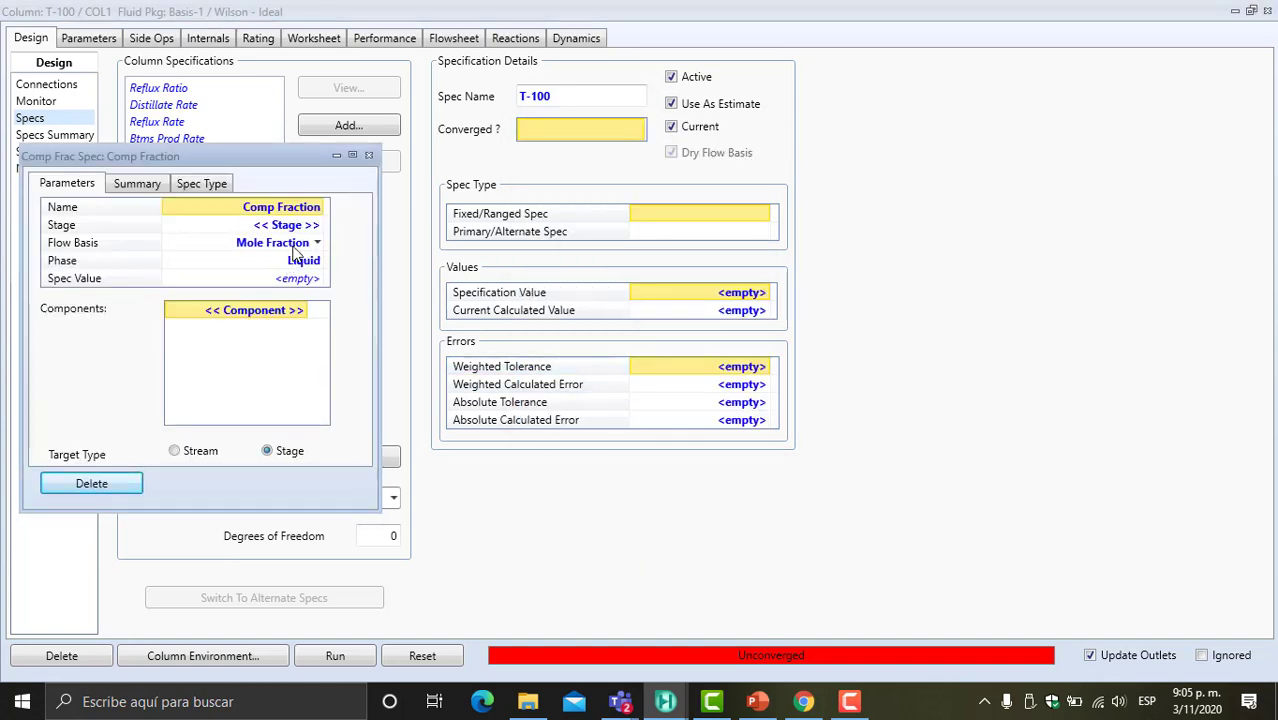
- Set the new component fraction specification's stage to Condenser and its flow basis to Mass Fraction
click(322, 230)
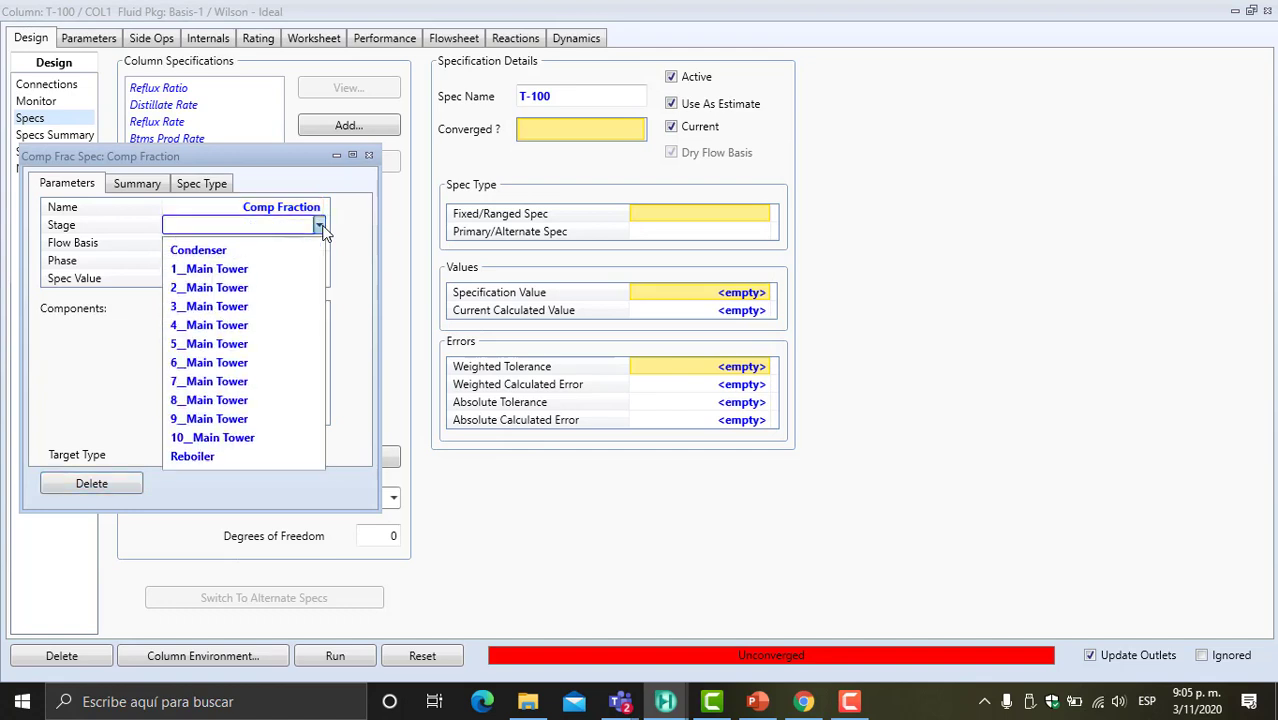
click(320, 248)
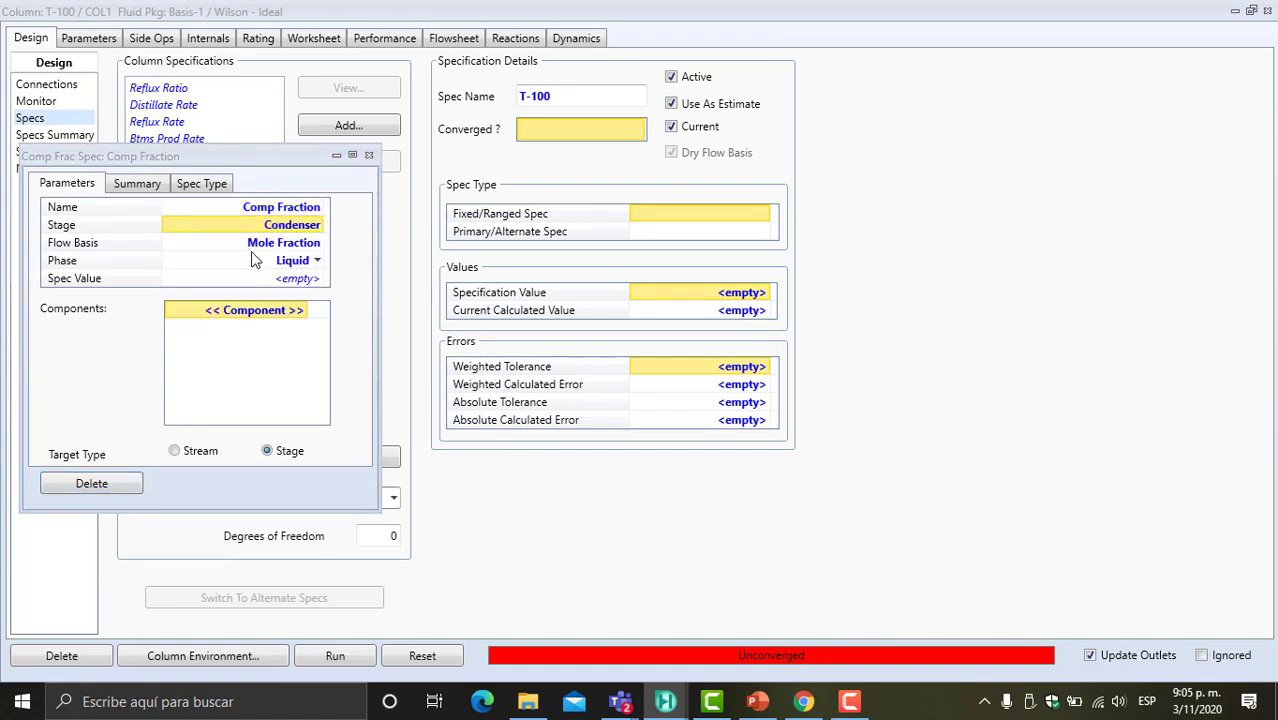
click(319, 245)
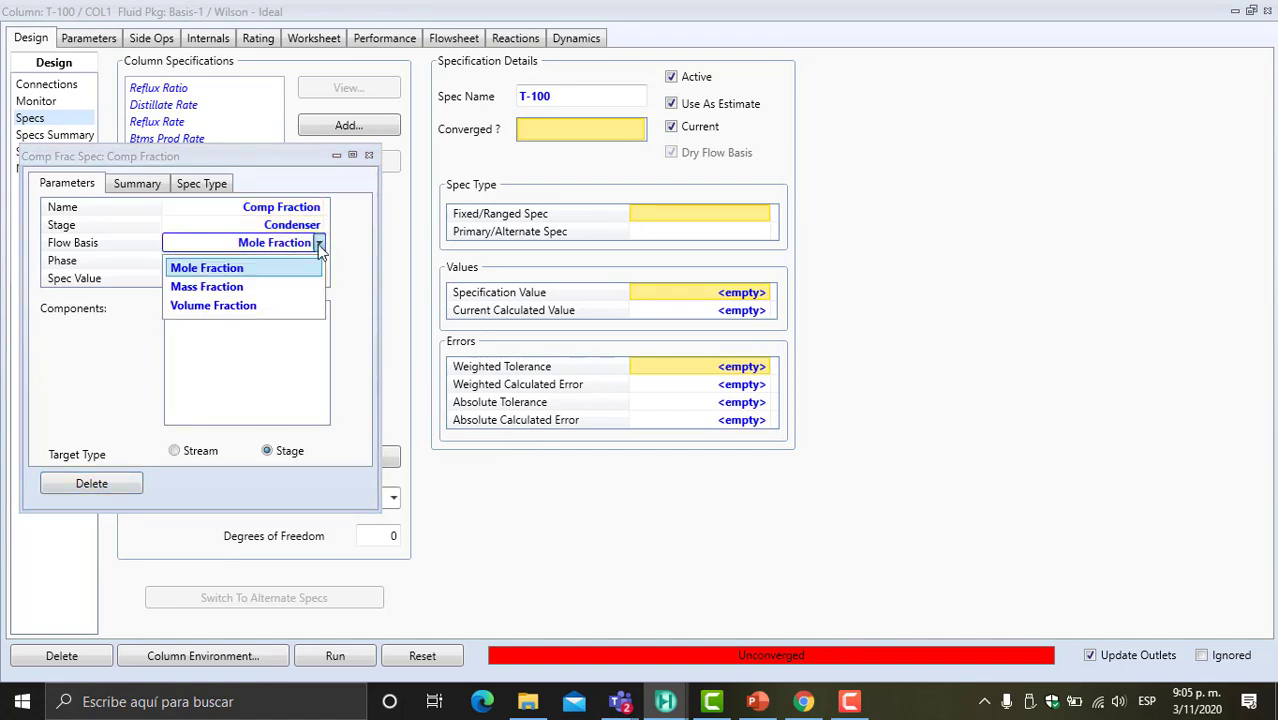
click(245, 287)
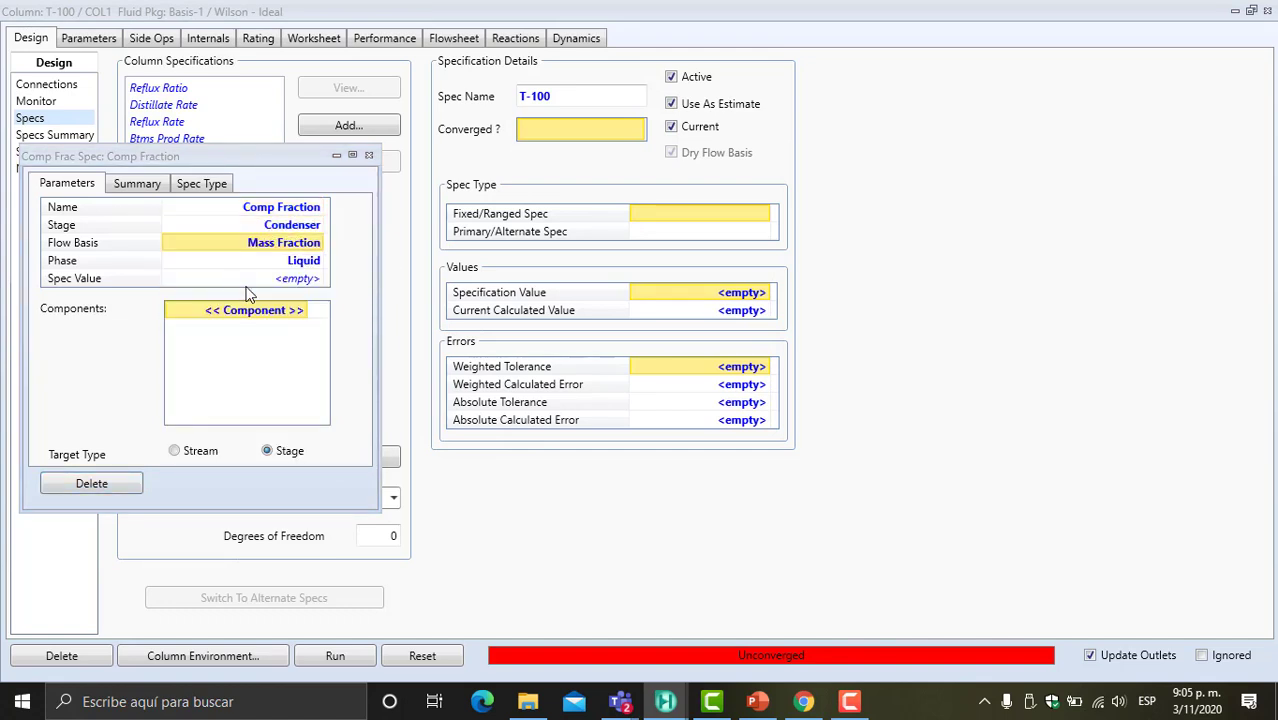
- Set the condenser component fraction specification's value to 0.99 for TetraHyFuran, checking the purity in the PowerPoint parameters slide
click(300, 281)
click(756, 702)
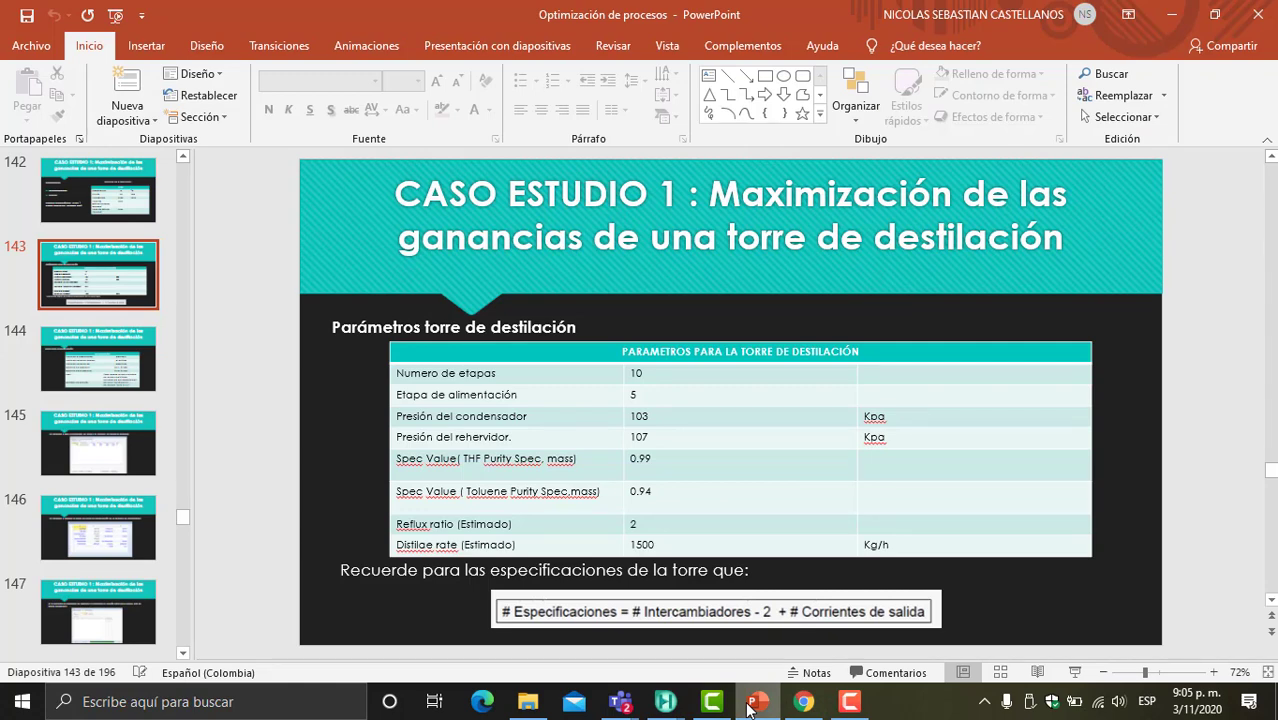
click(756, 702)
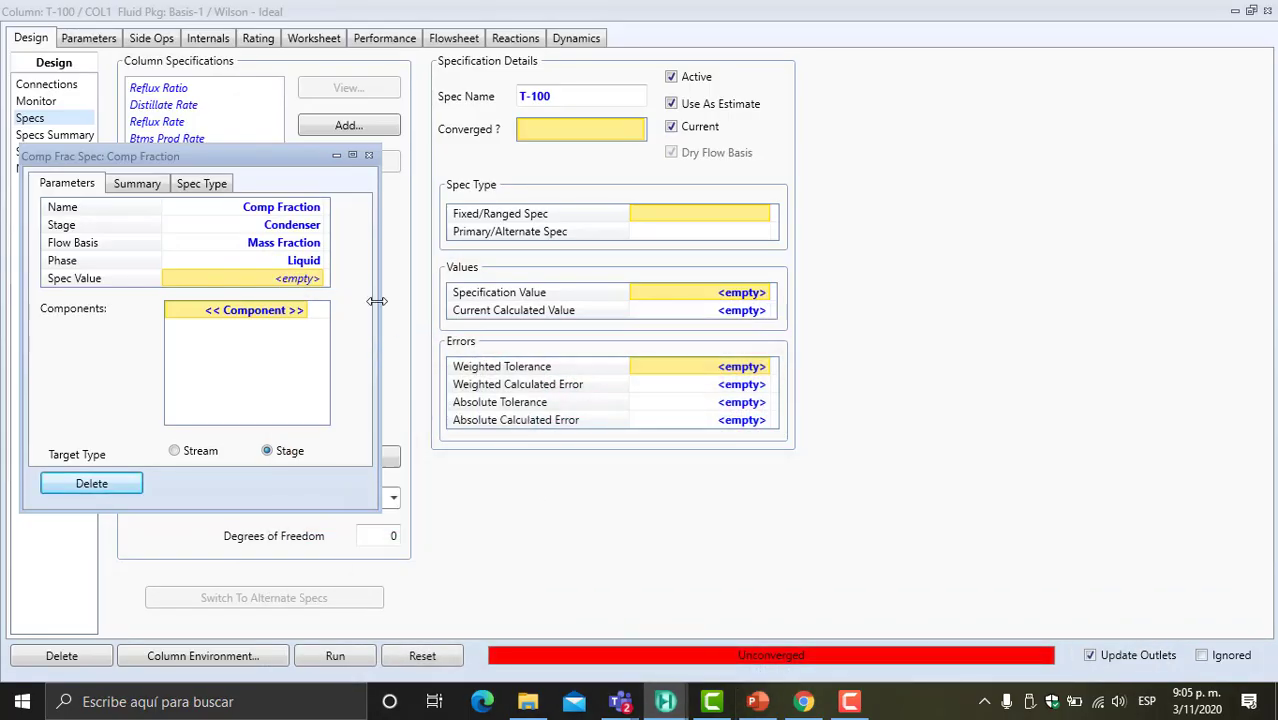
click(278, 284)
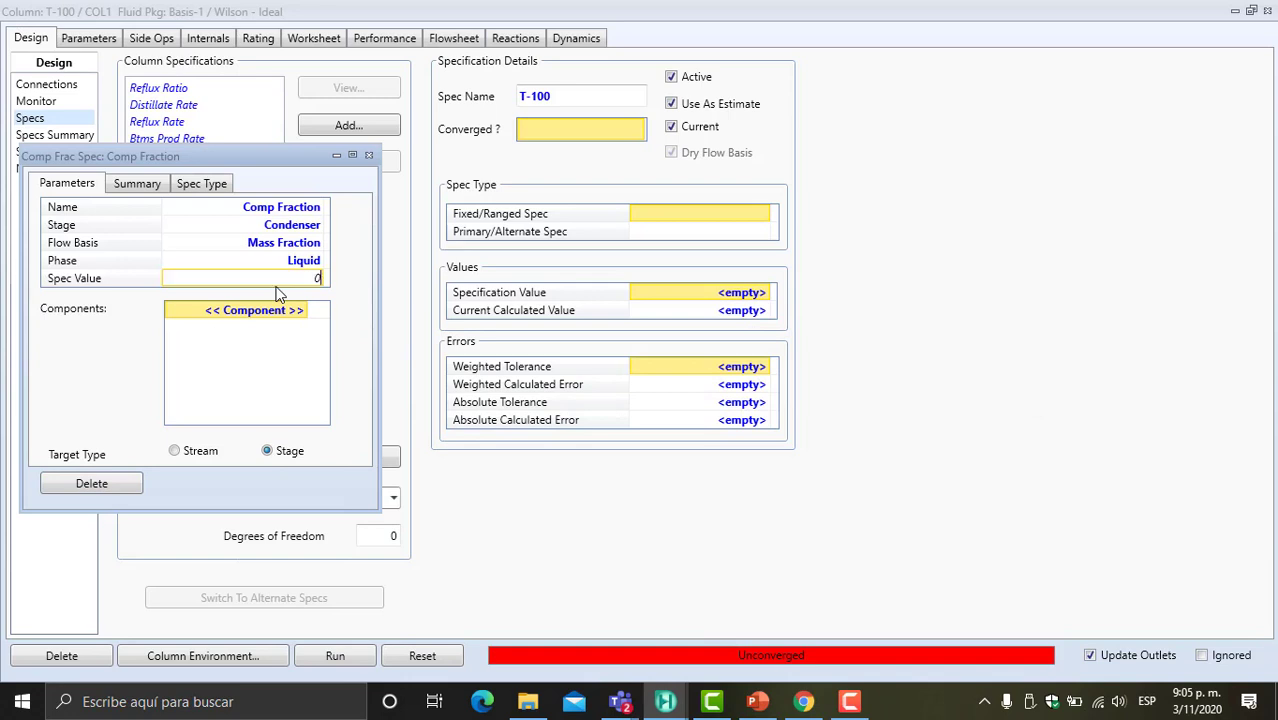
text(0.99)
key(Return)
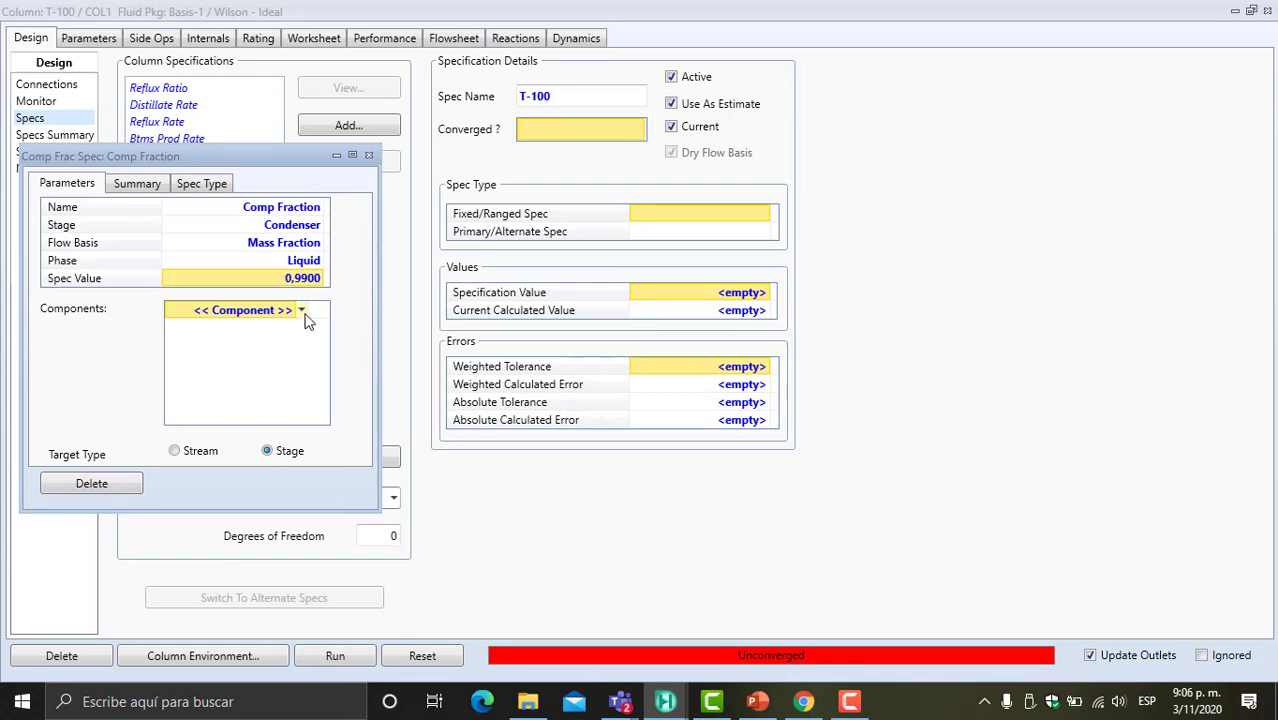
click(305, 313)
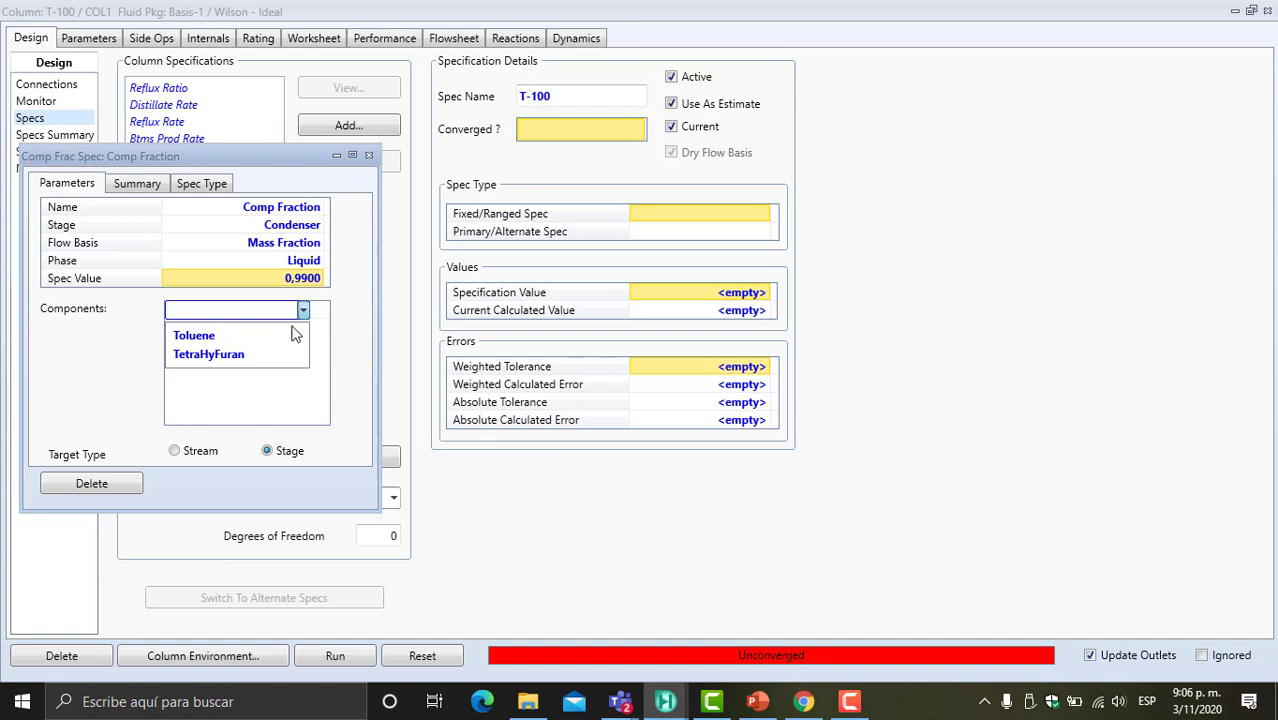
click(244, 355)
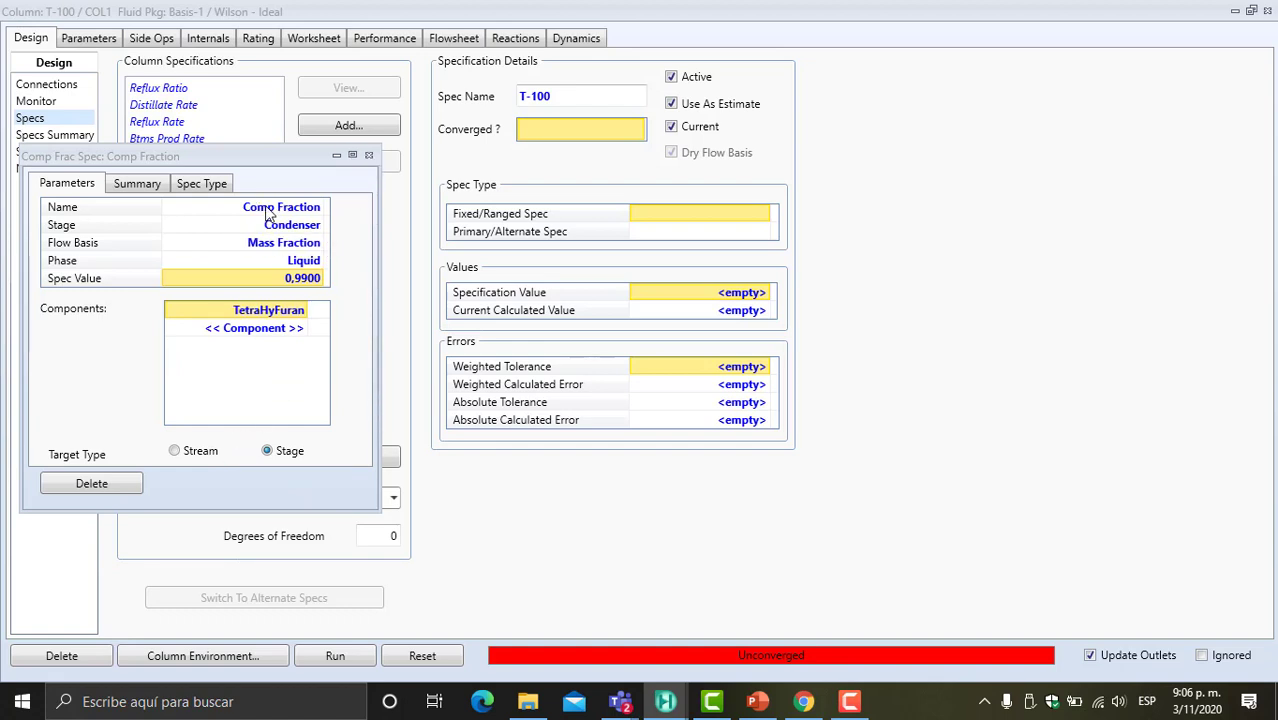
click(368, 157)
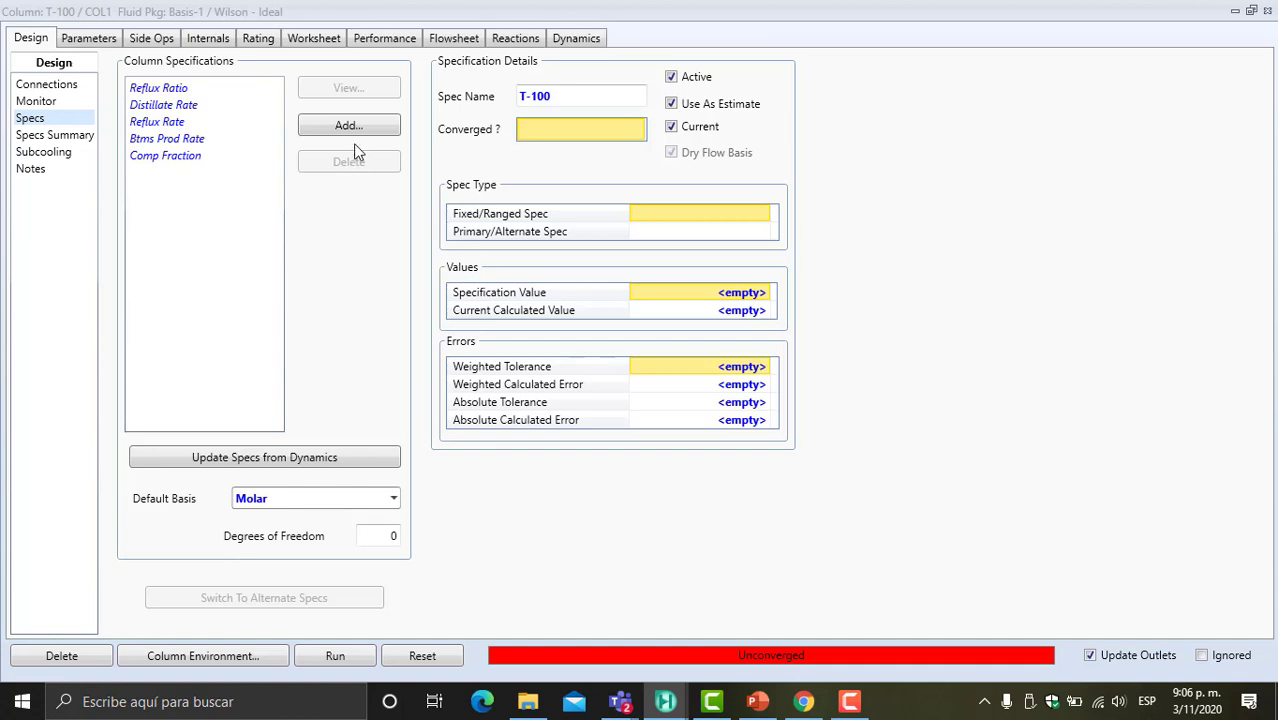
- Rename the Comp Fraction specification as THF Purity and close its window
click(197, 160)
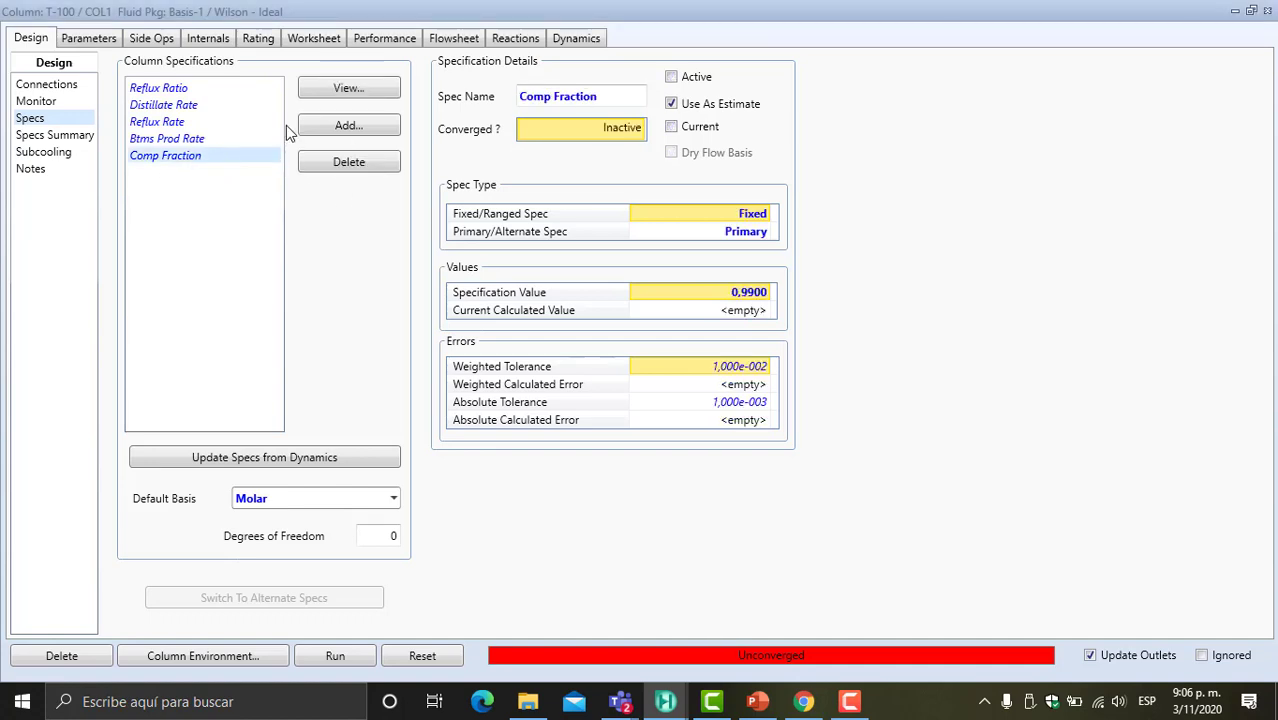
click(342, 90)
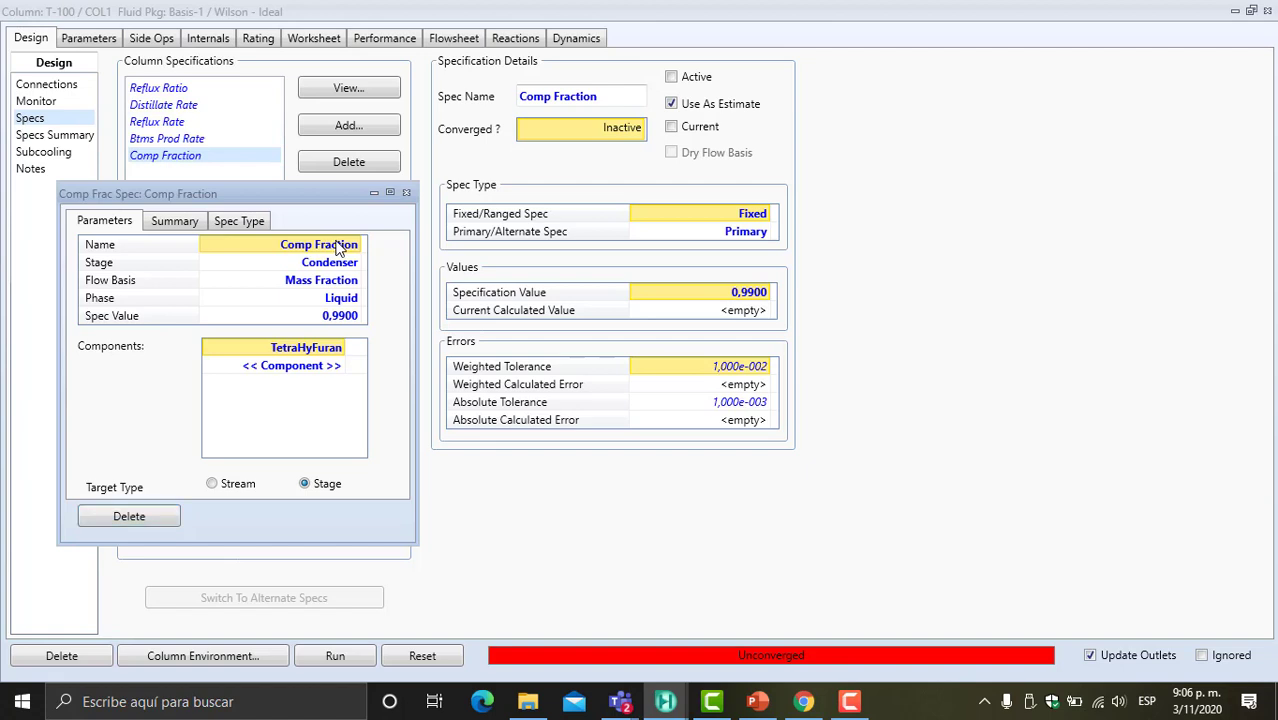
text(THF Pur)
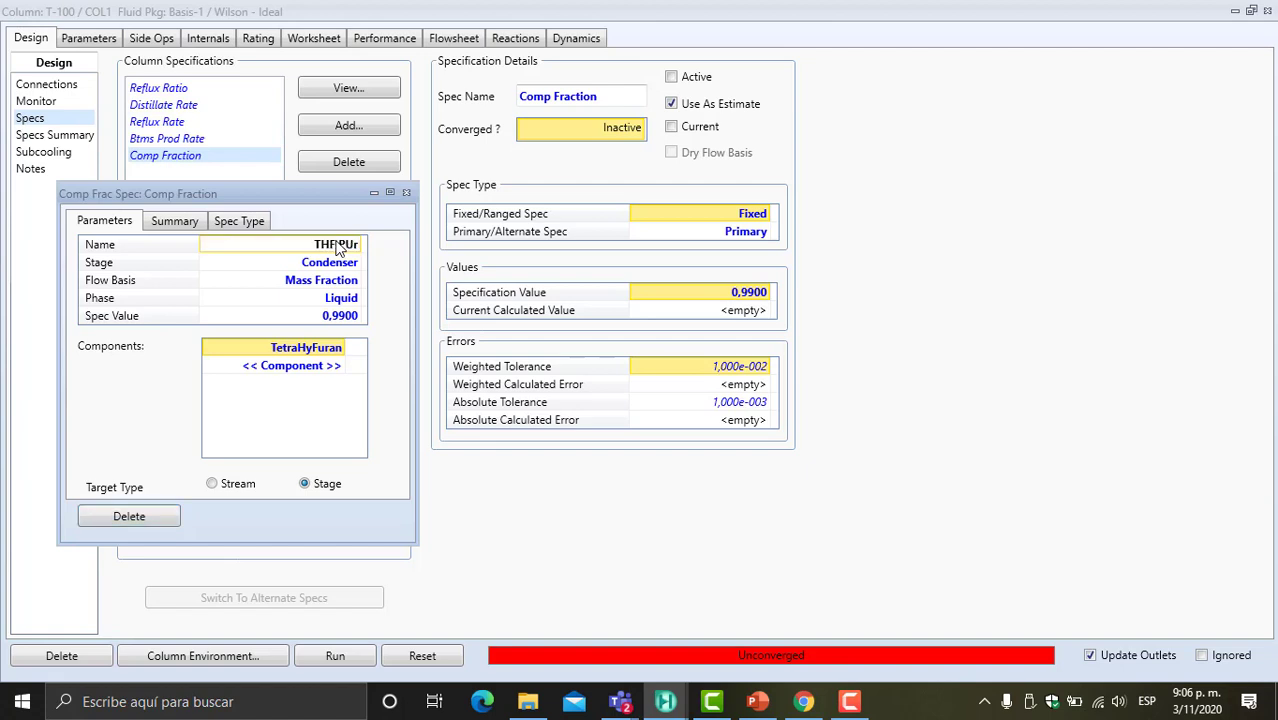
key(BackSpace)
key(BackSpace)
text(URITY)
key(BackSpace)
key(BackSpace)
key(BackSpace)
key(BackSpace)
key(BackSpace)
text(urity)
click(322, 298)
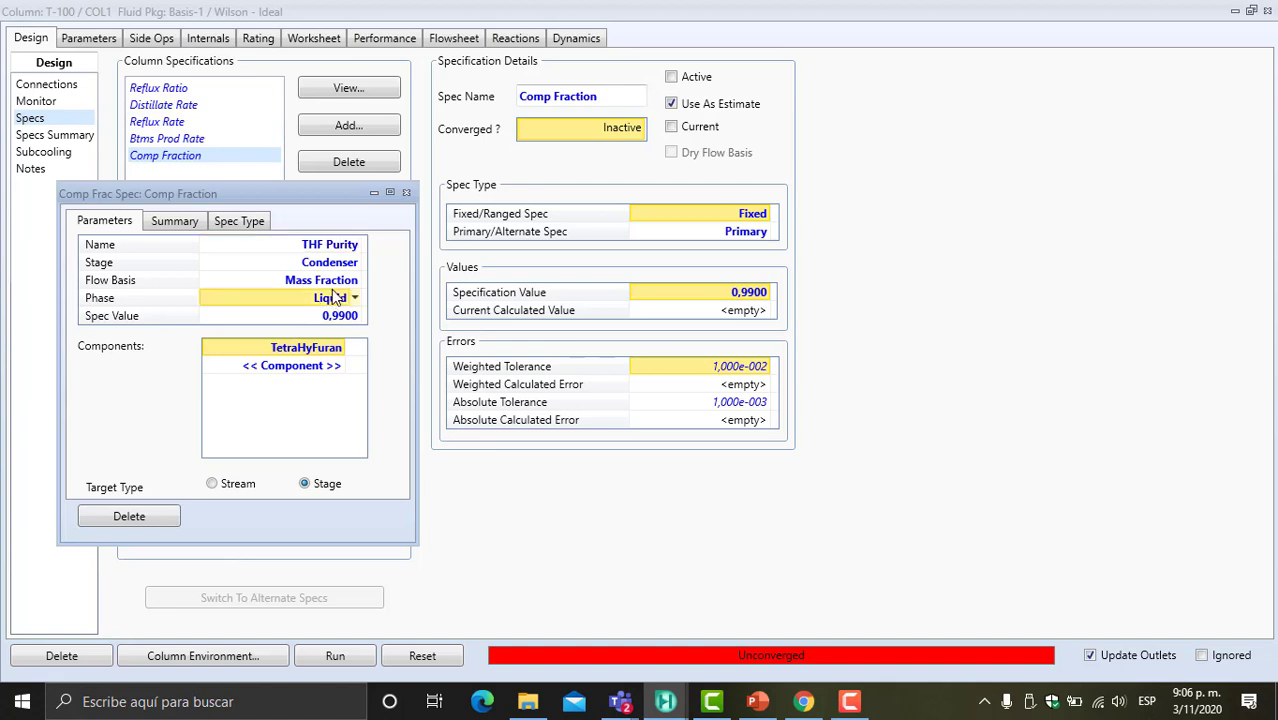
click(406, 194)
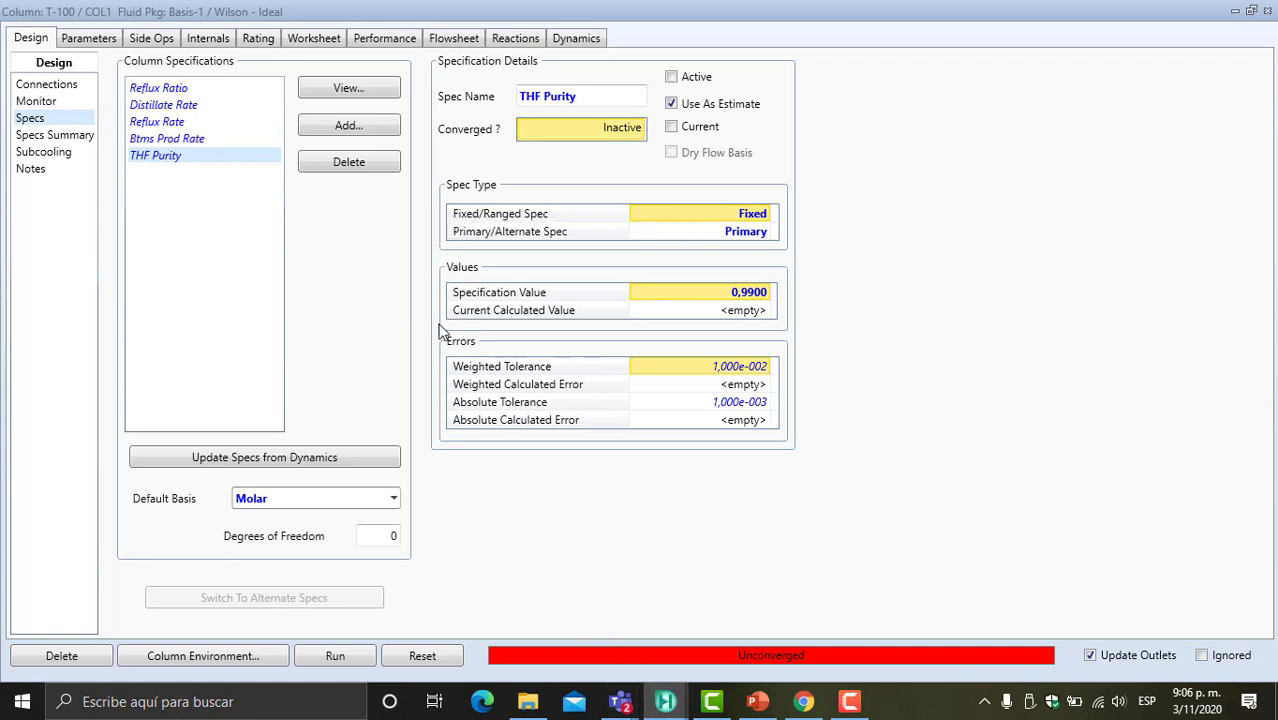
- Add a second Column Component Fraction specification and name it Toluene Purity
click(381, 133)
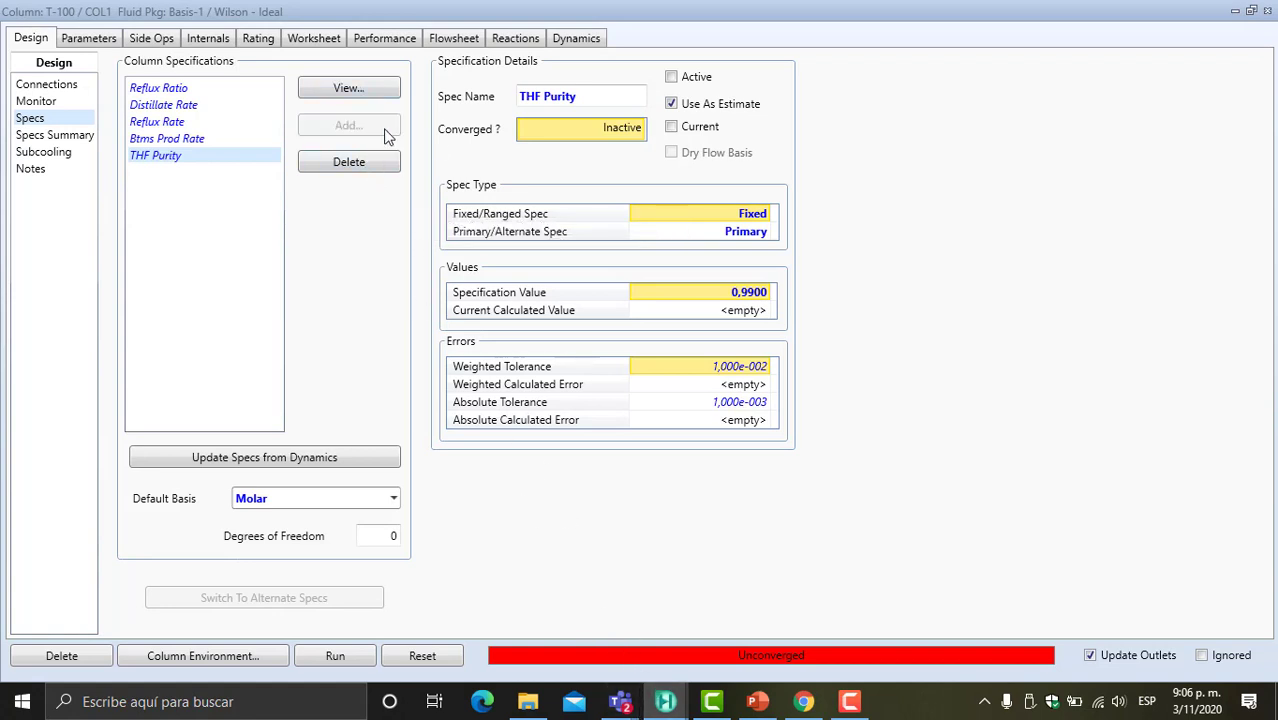
click(616, 224)
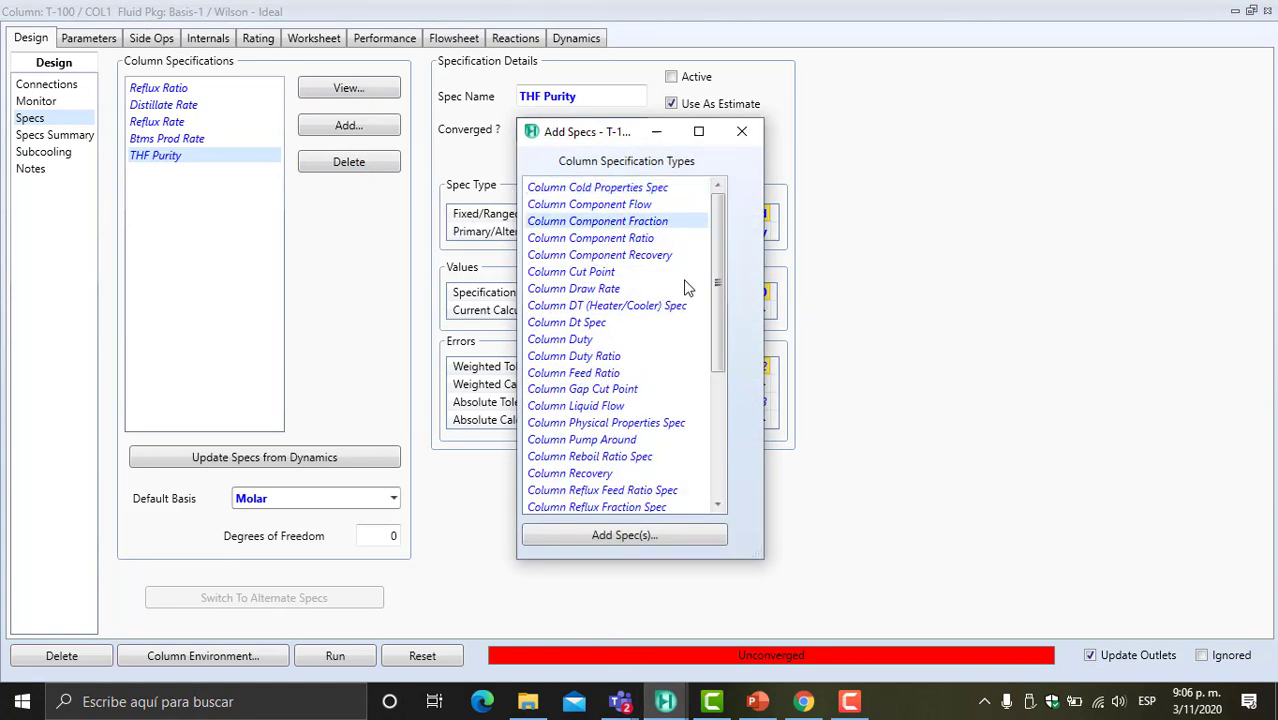
click(648, 542)
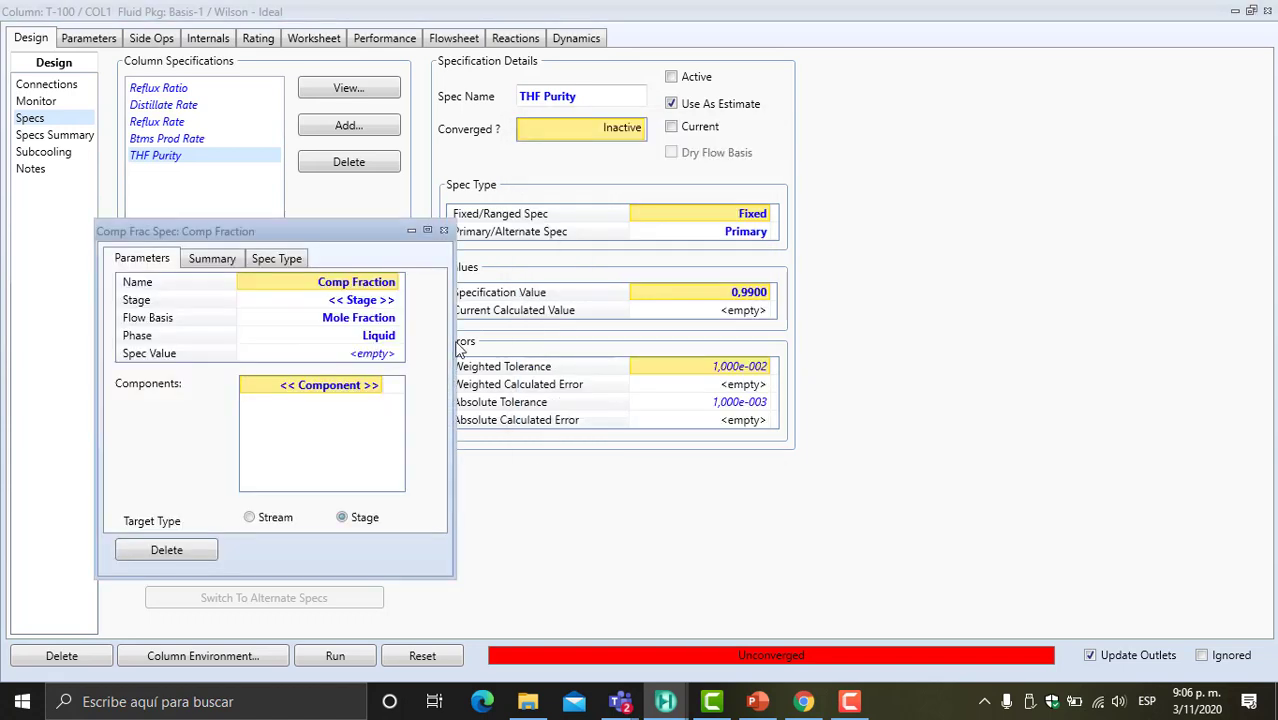
click(392, 283)
text(Tol)
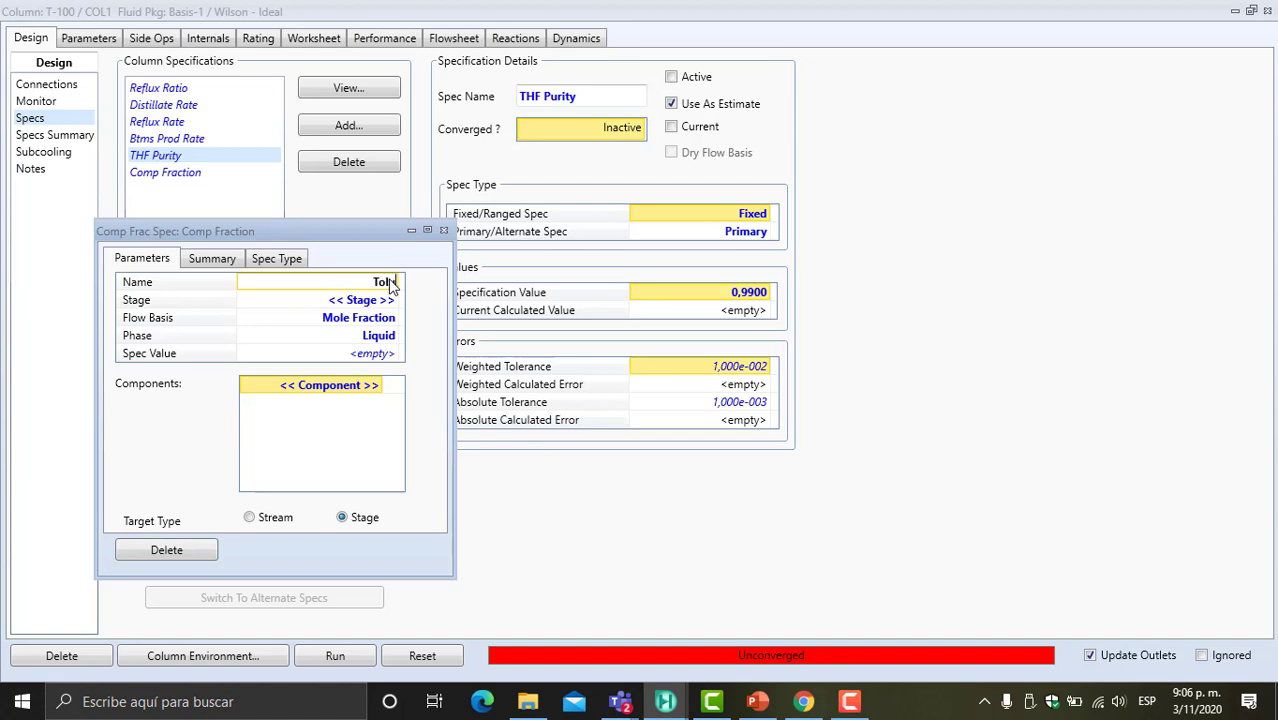
text(uene Purity)
key(Return)
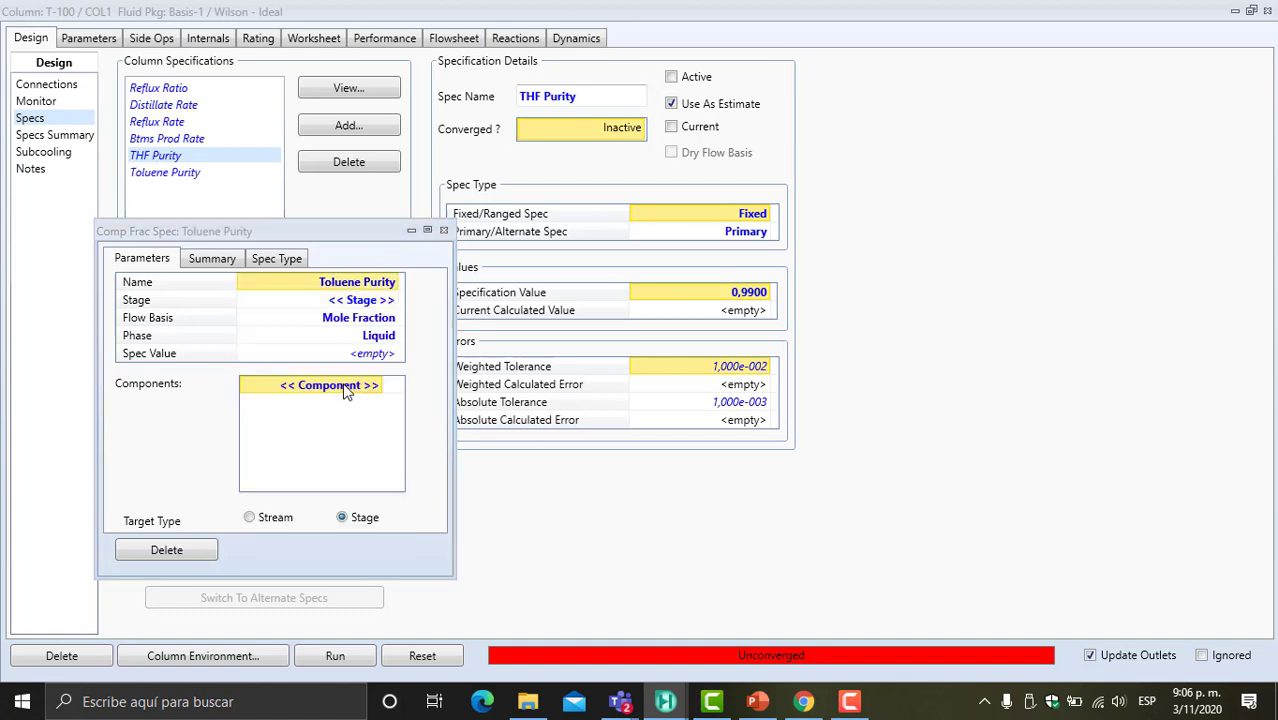
- Set the Toluene Purity specification's stage to Reboiler, its flow basis to Mass Fraction and its phase to Liquid
click(392, 300)
click(288, 526)
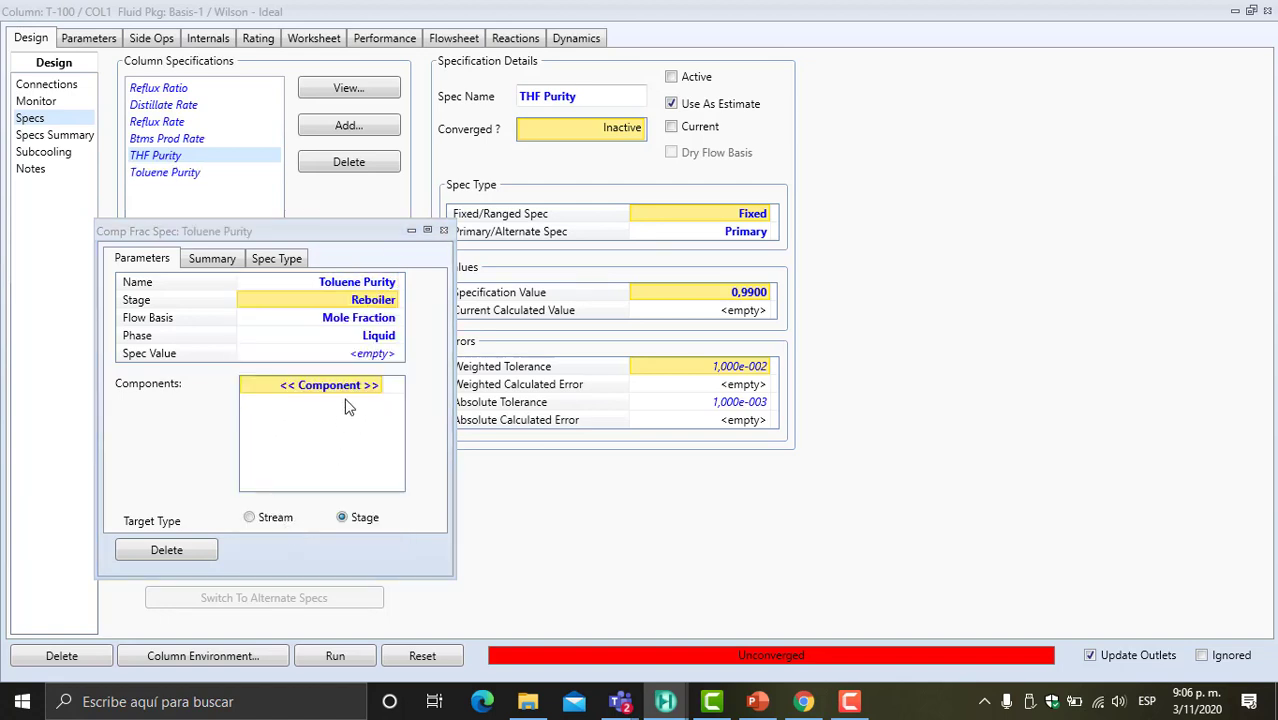
click(394, 317)
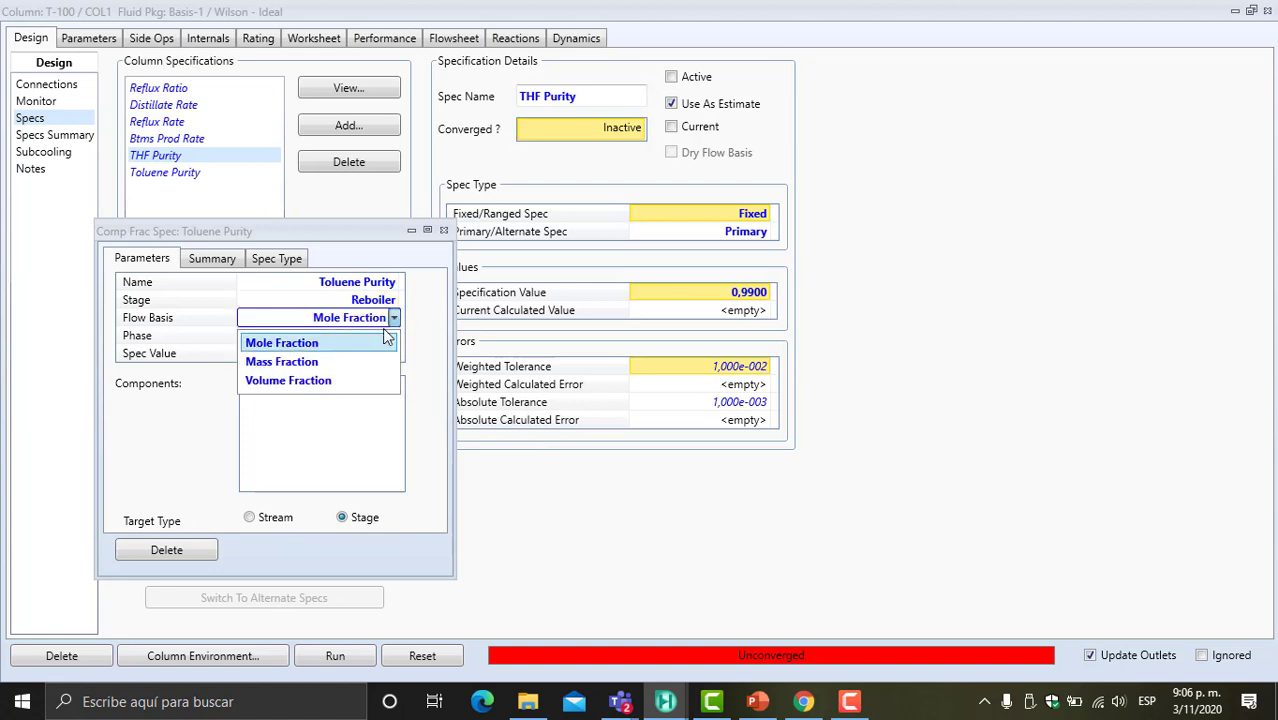
click(322, 362)
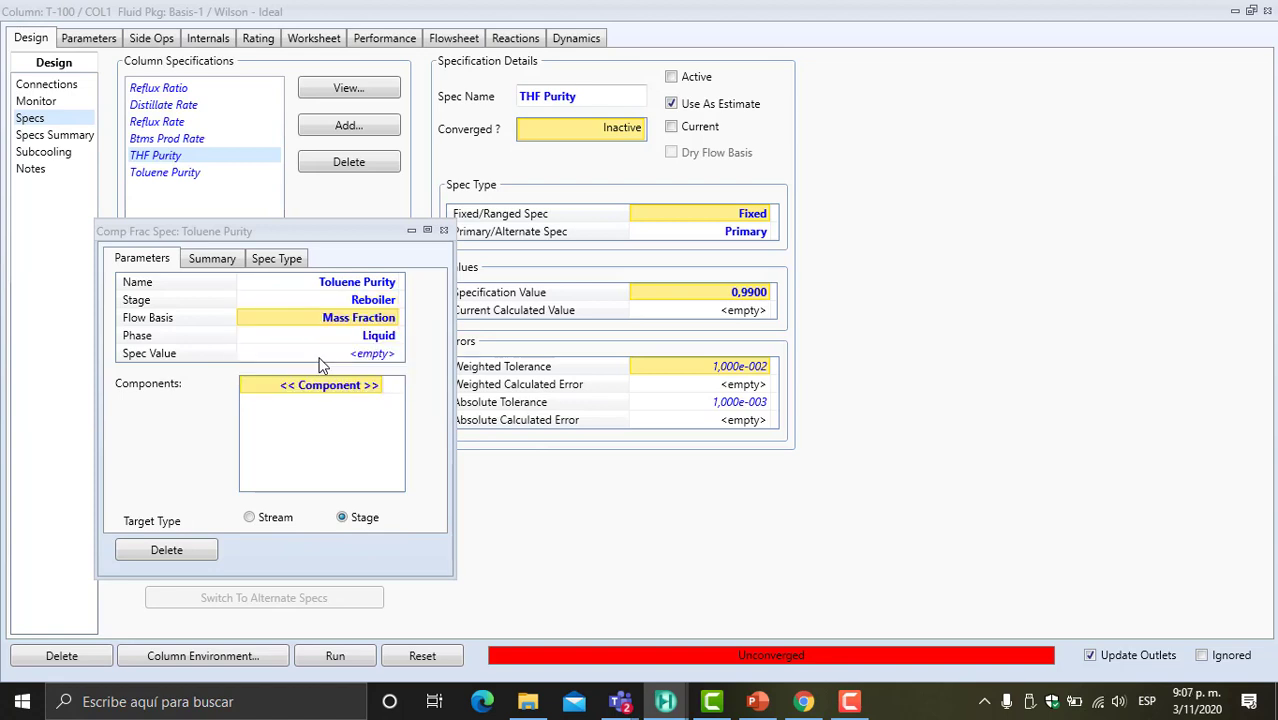
click(389, 337)
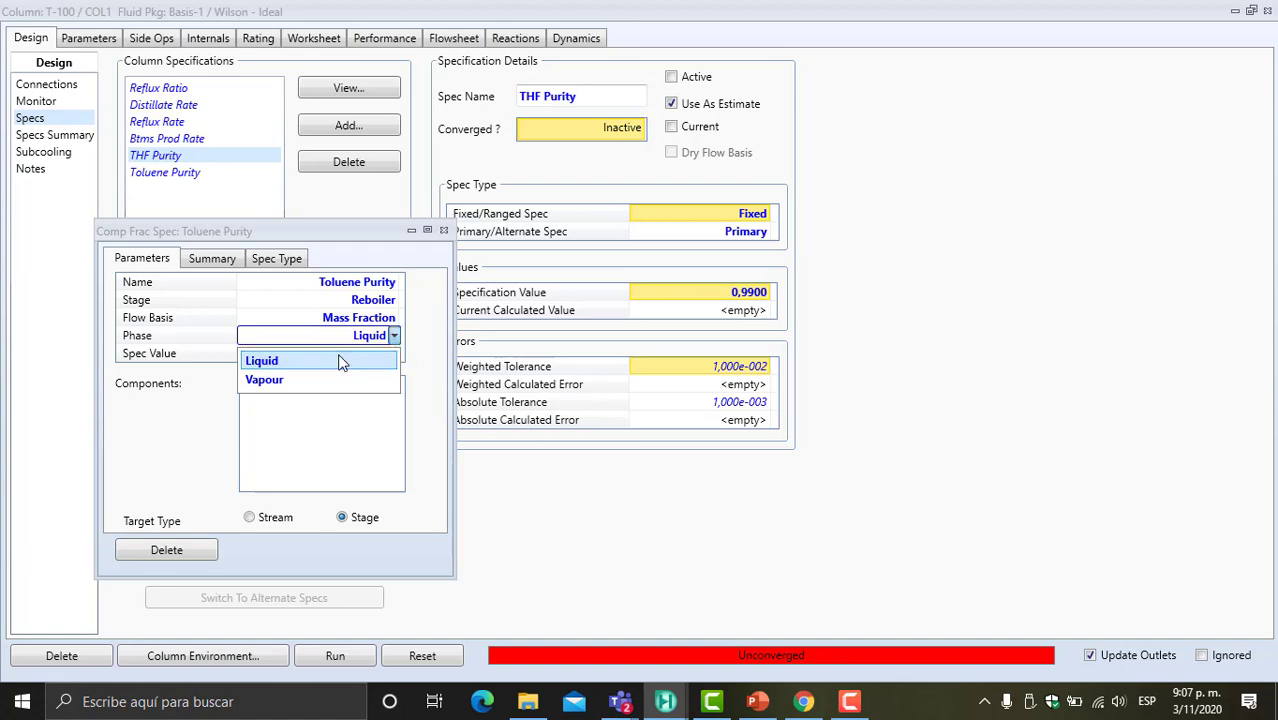
click(339, 362)
- Set the Toluene Purity specification's value to 0.94 with Toluene as its component, and close its window
click(396, 355)
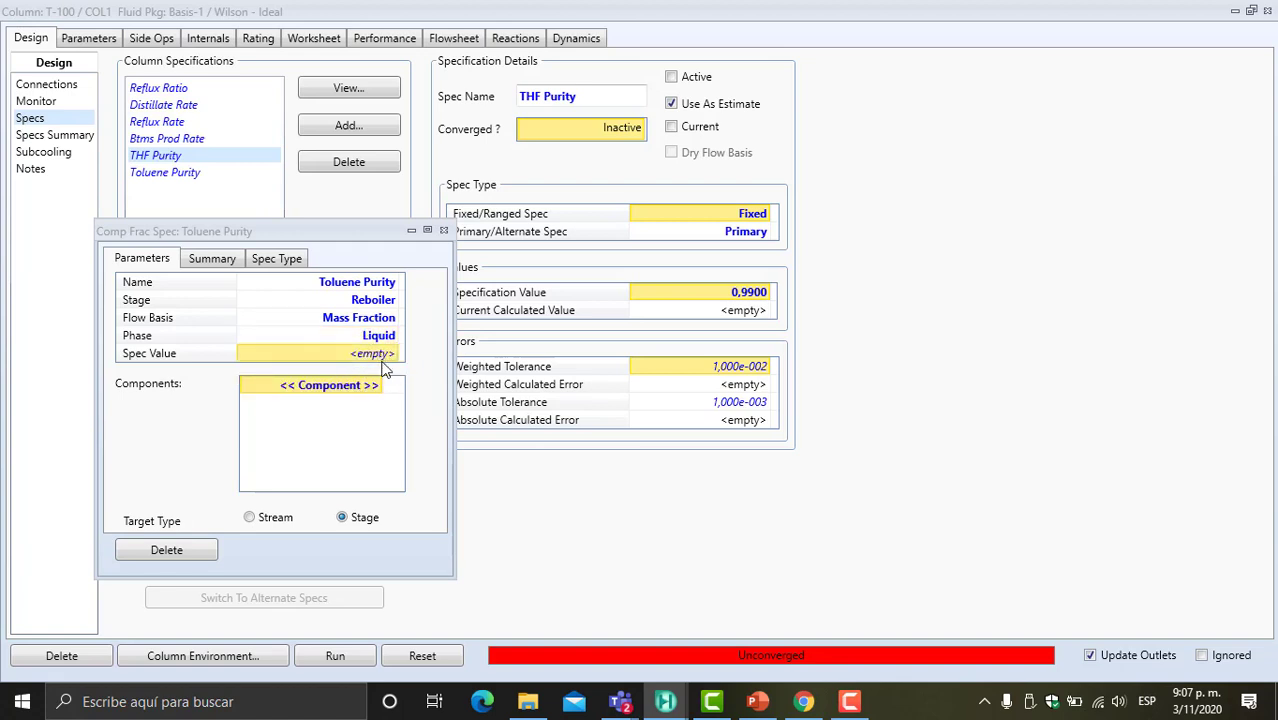
text(0.94)
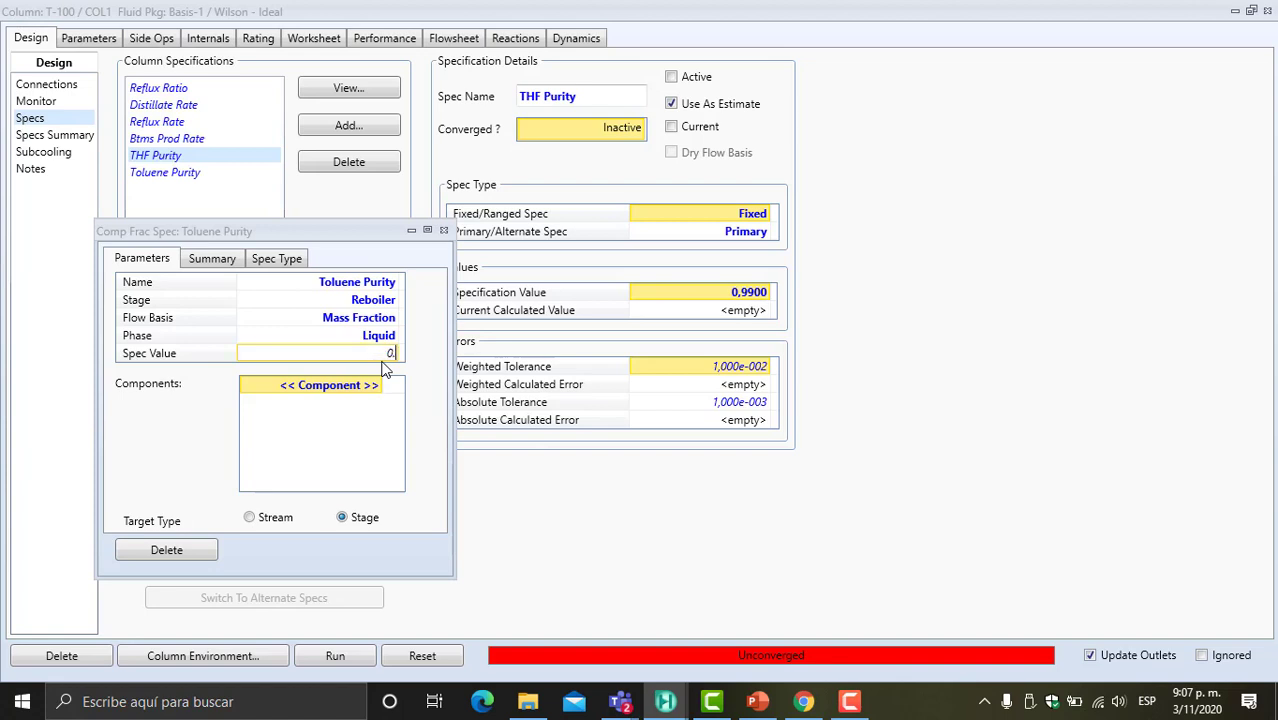
click(378, 388)
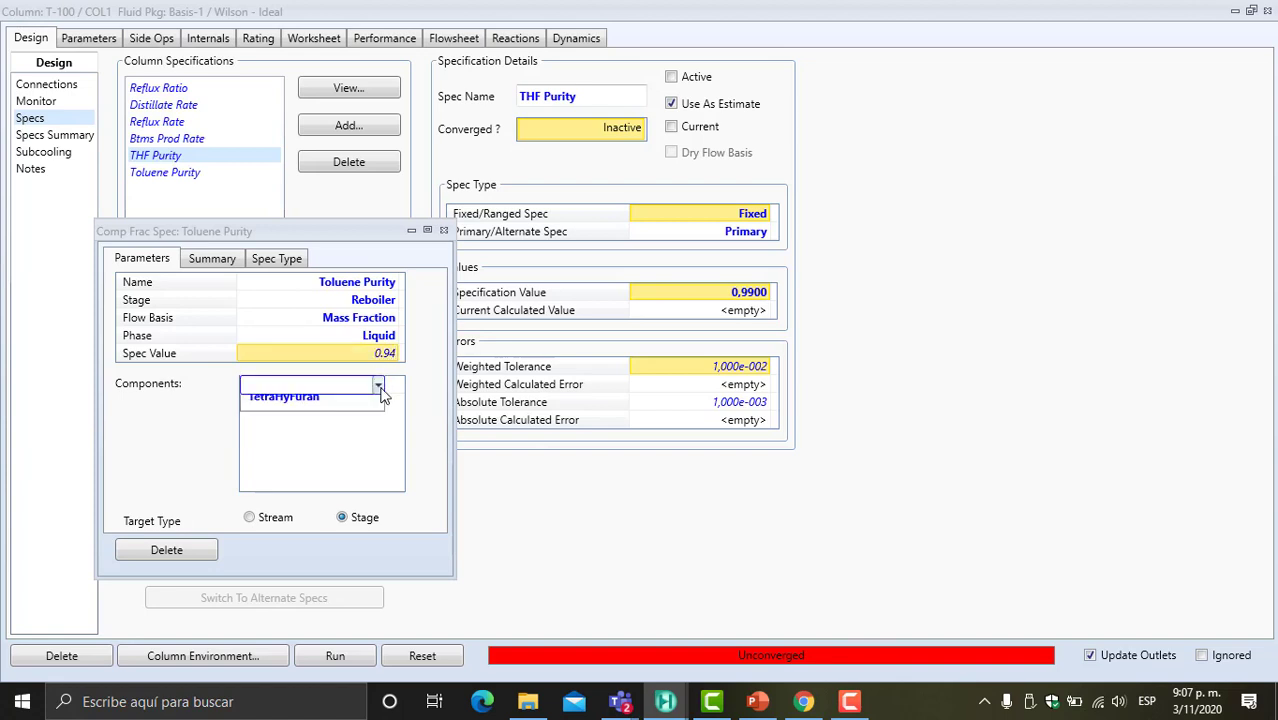
click(376, 386)
click(360, 406)
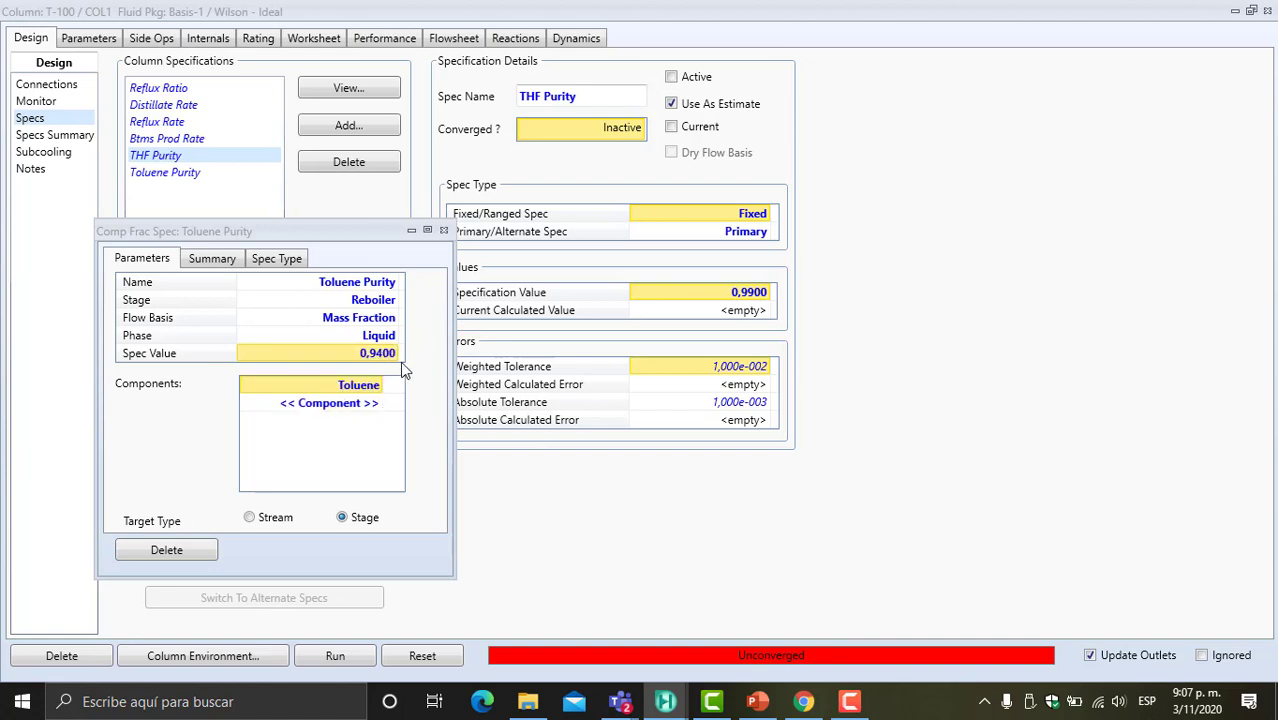
click(445, 231)
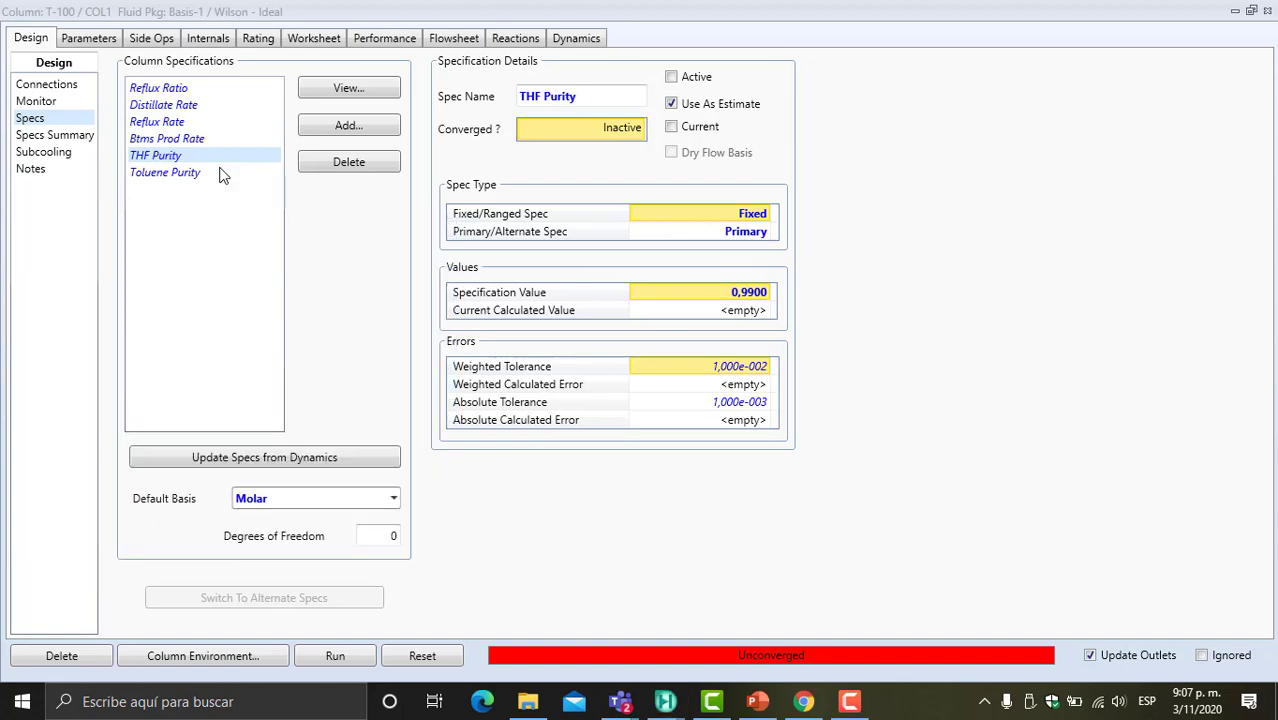
- Review the parameters of the THF Purity and Toluene Purity specifications, closing each window
click(180, 172)
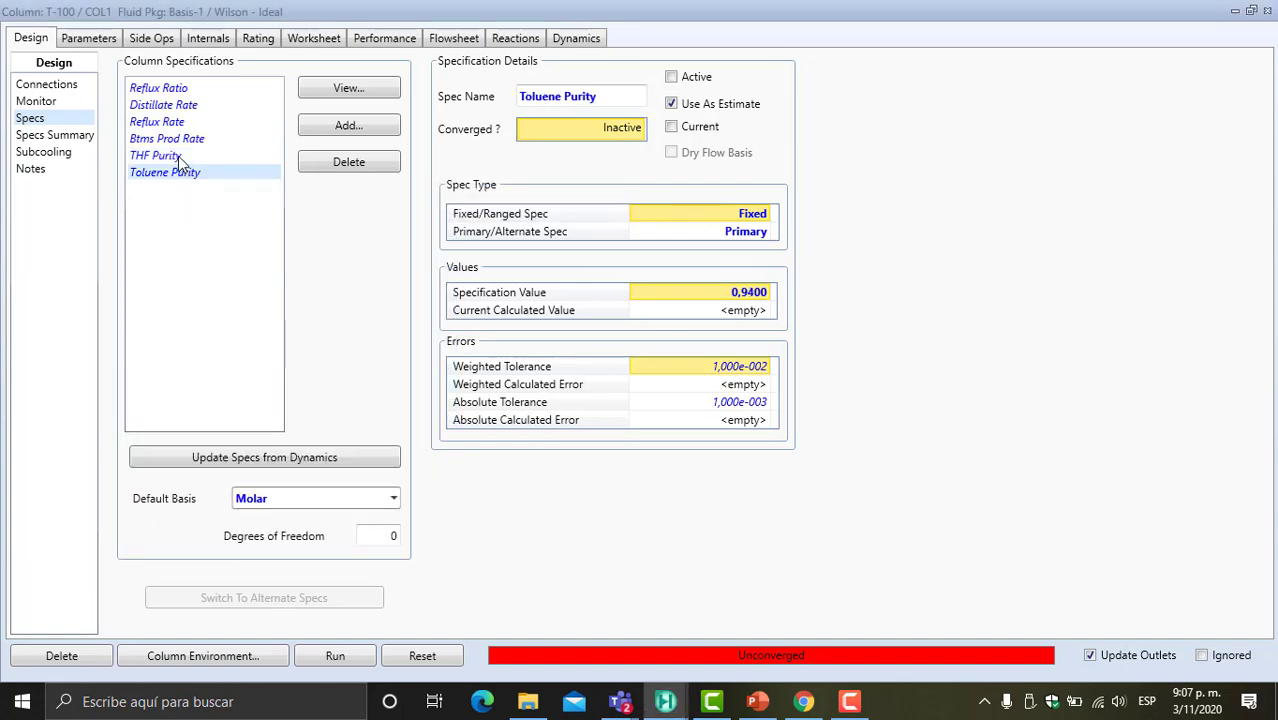
click(178, 156)
click(330, 92)
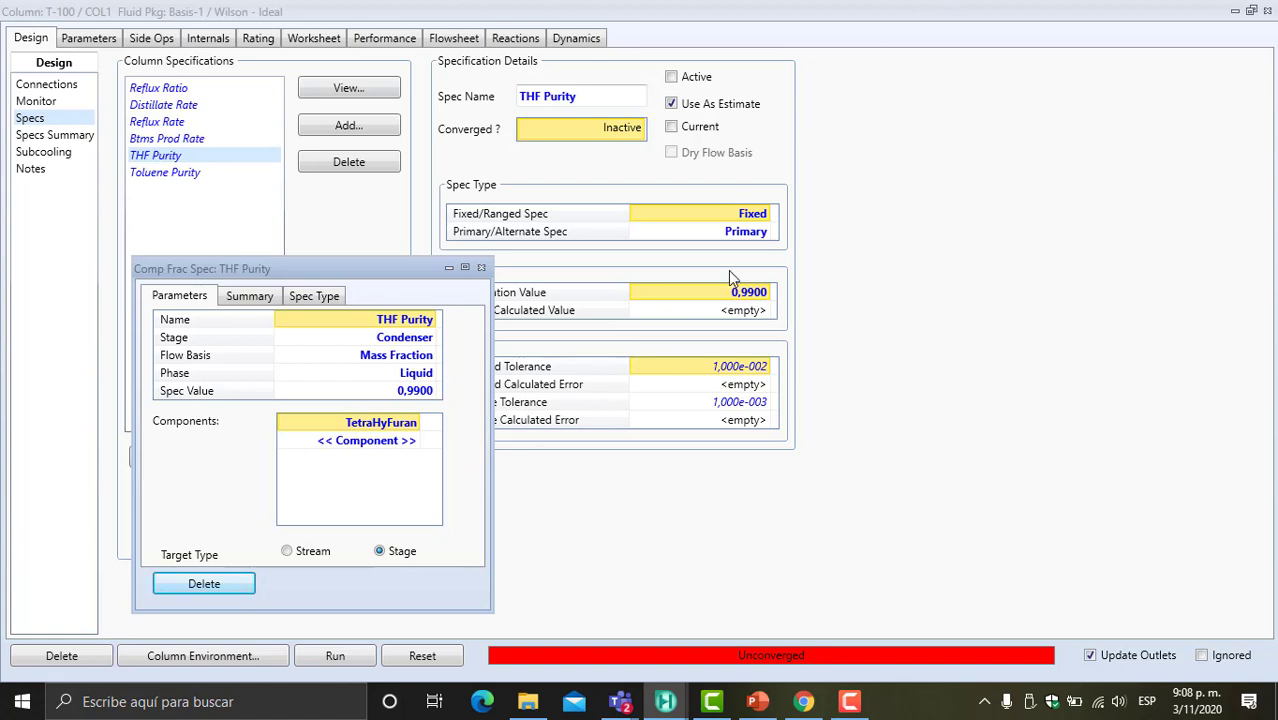
click(480, 268)
click(160, 173)
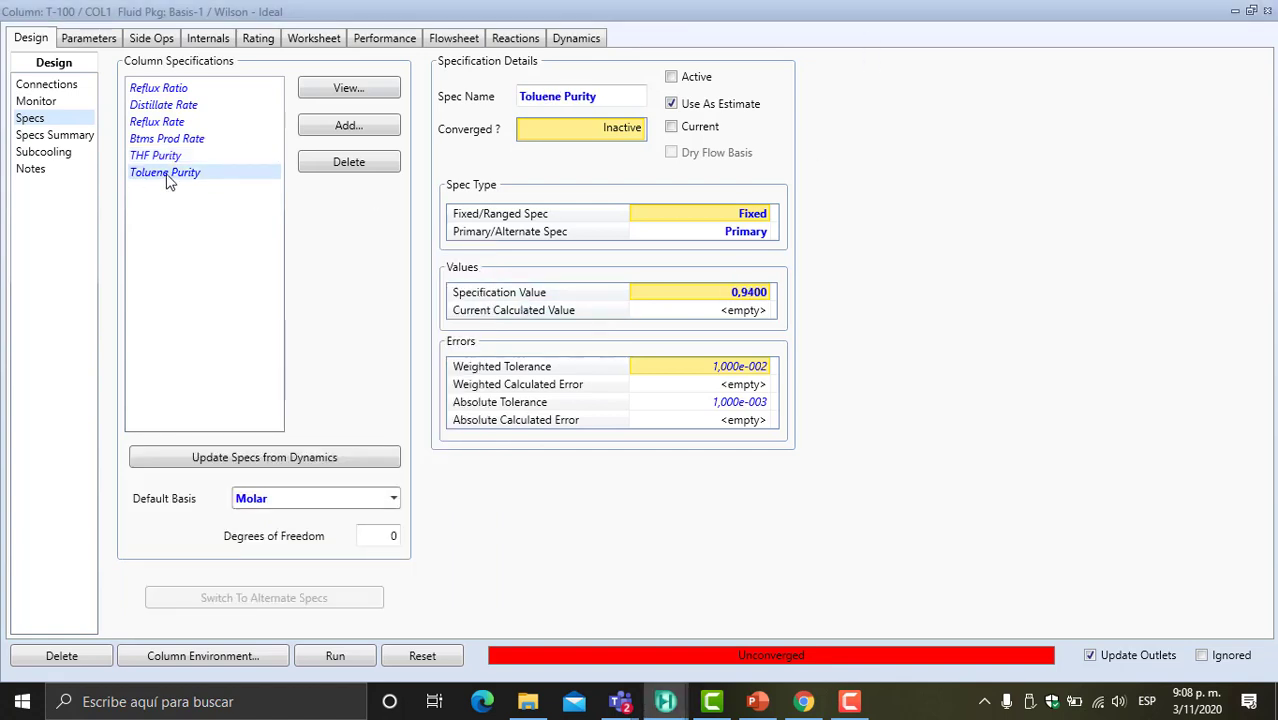
click(349, 89)
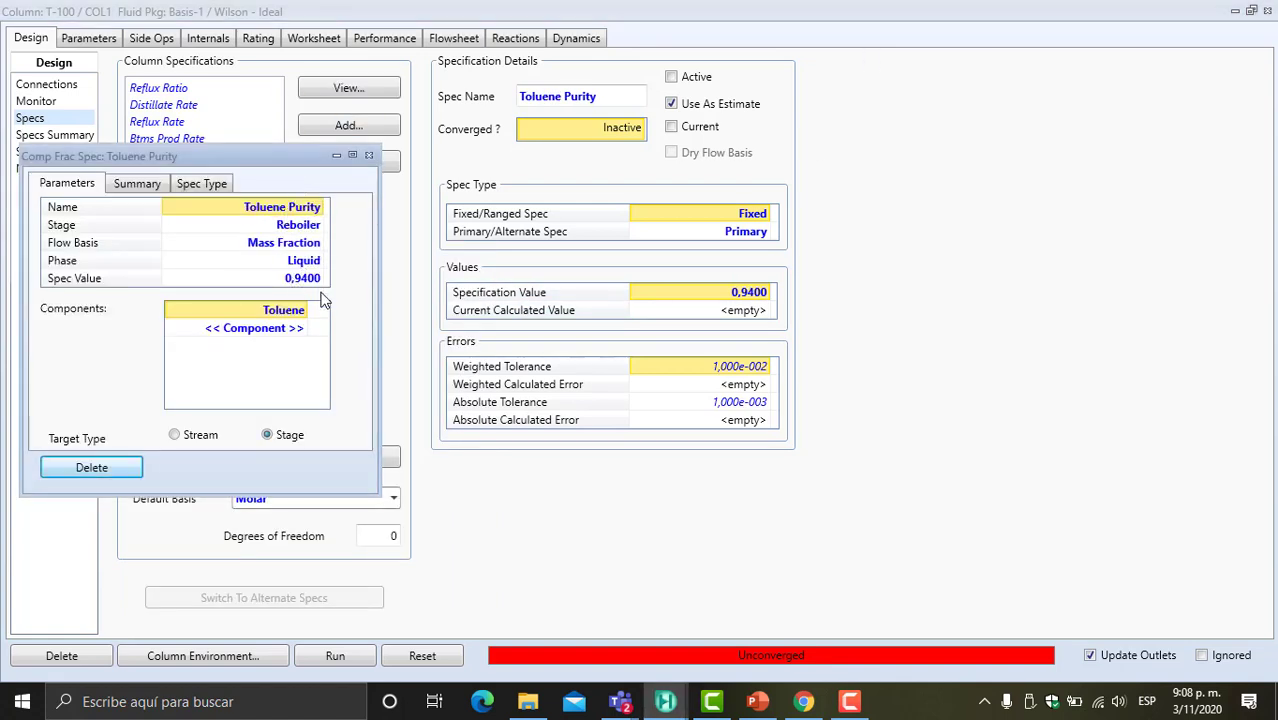
click(368, 157)
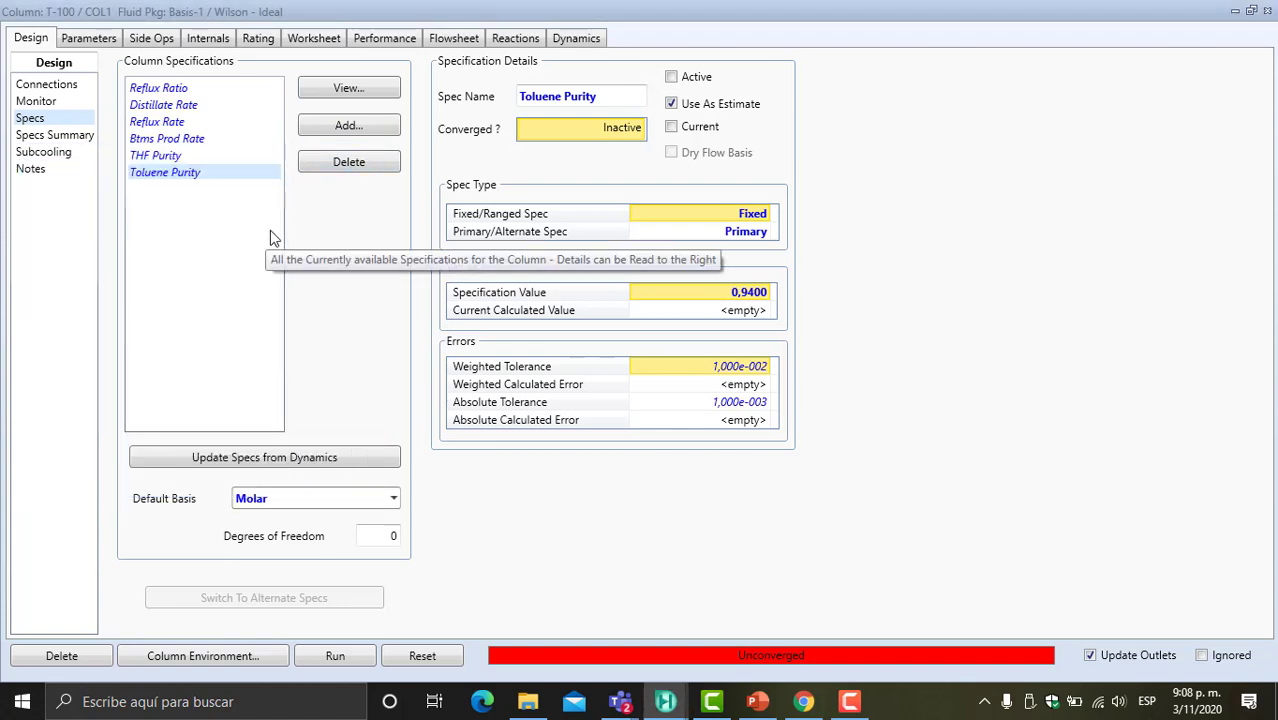
- Make THF Purity and Toluene Purity the active specifications instead of Reflux Ratio and Distillate Rate, and display the column's flows profile
click(50, 106)
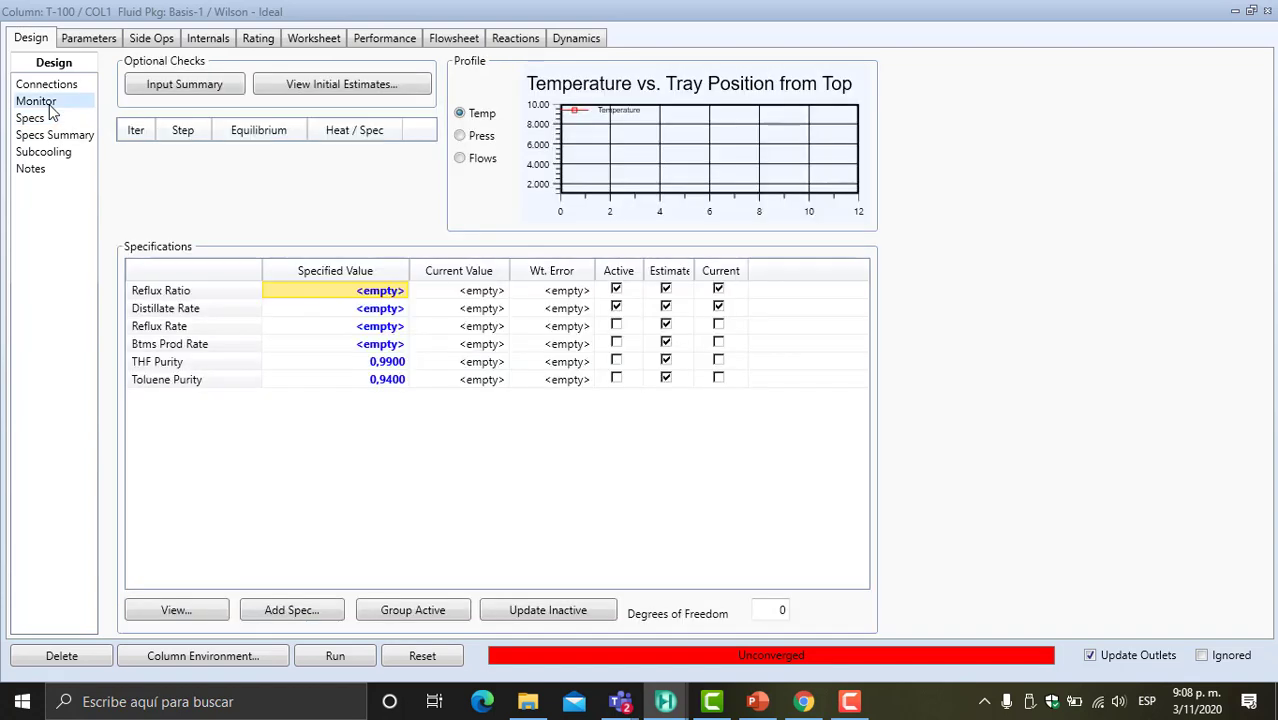
click(616, 290)
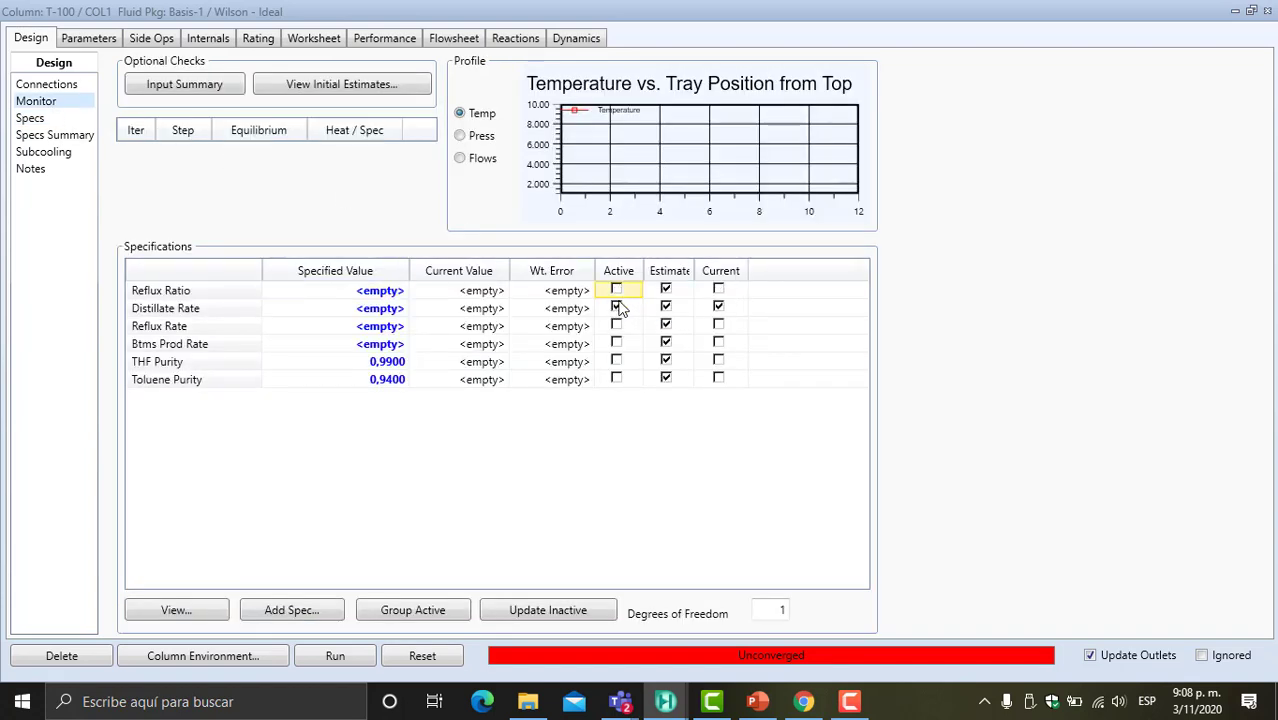
click(616, 308)
click(617, 362)
click(617, 379)
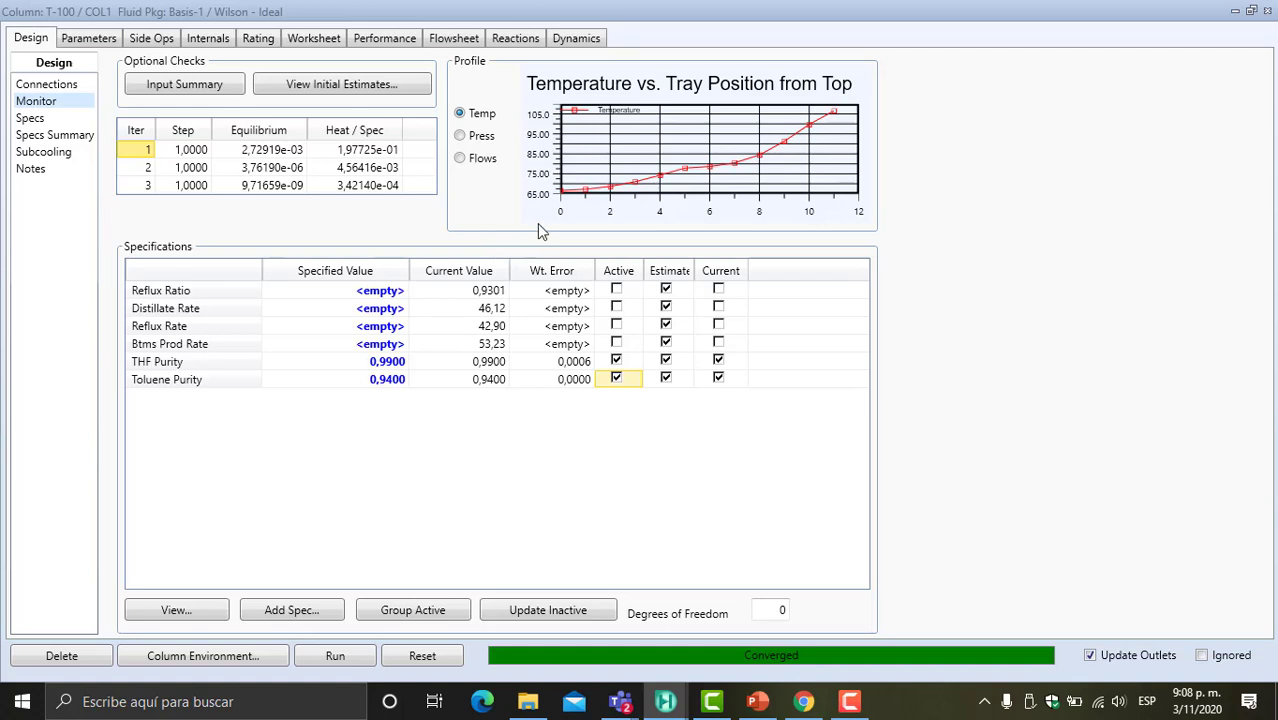
click(462, 160)
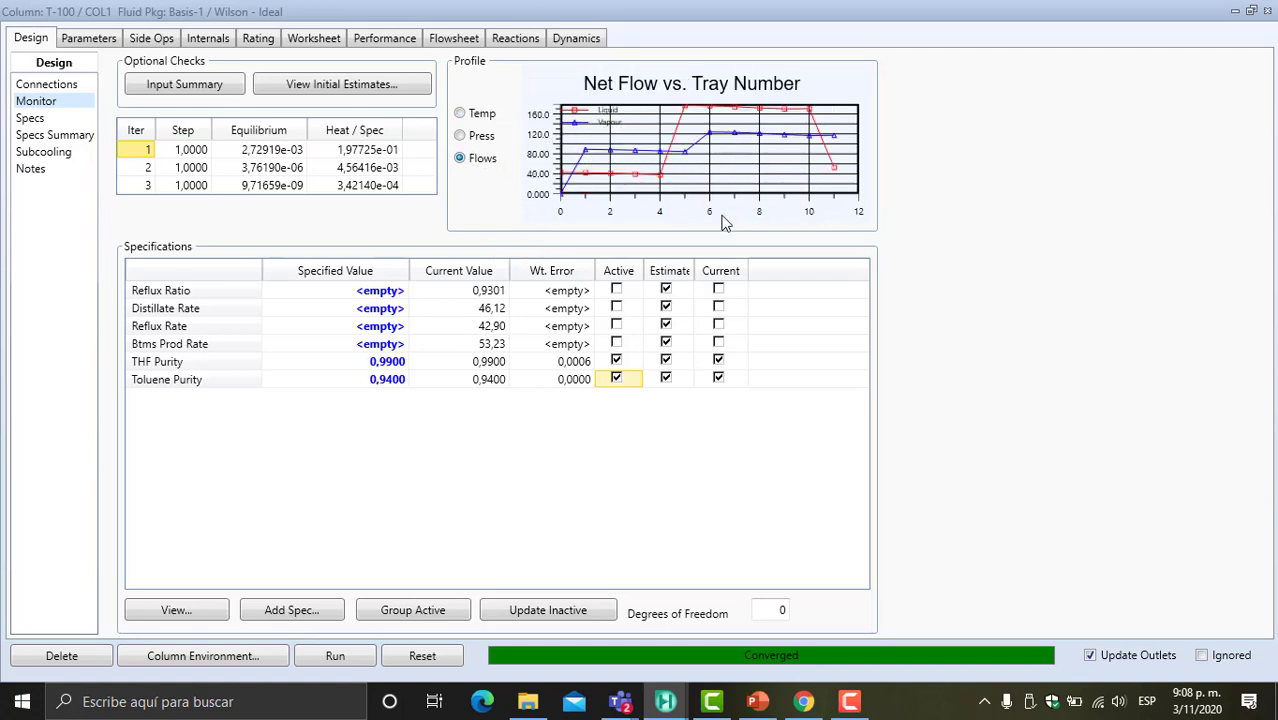
- Review column T-100's performance summary and column profiles, and view the tray-by-tray composition graph
click(401, 43)
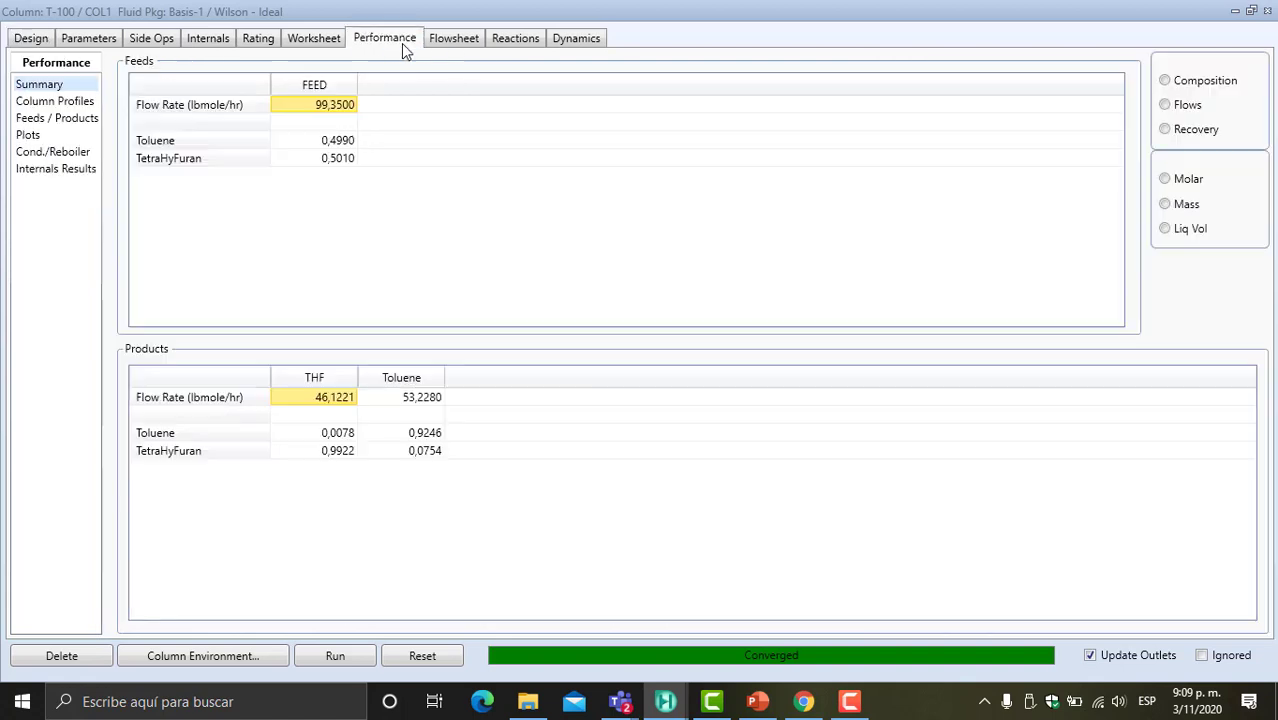
click(60, 103)
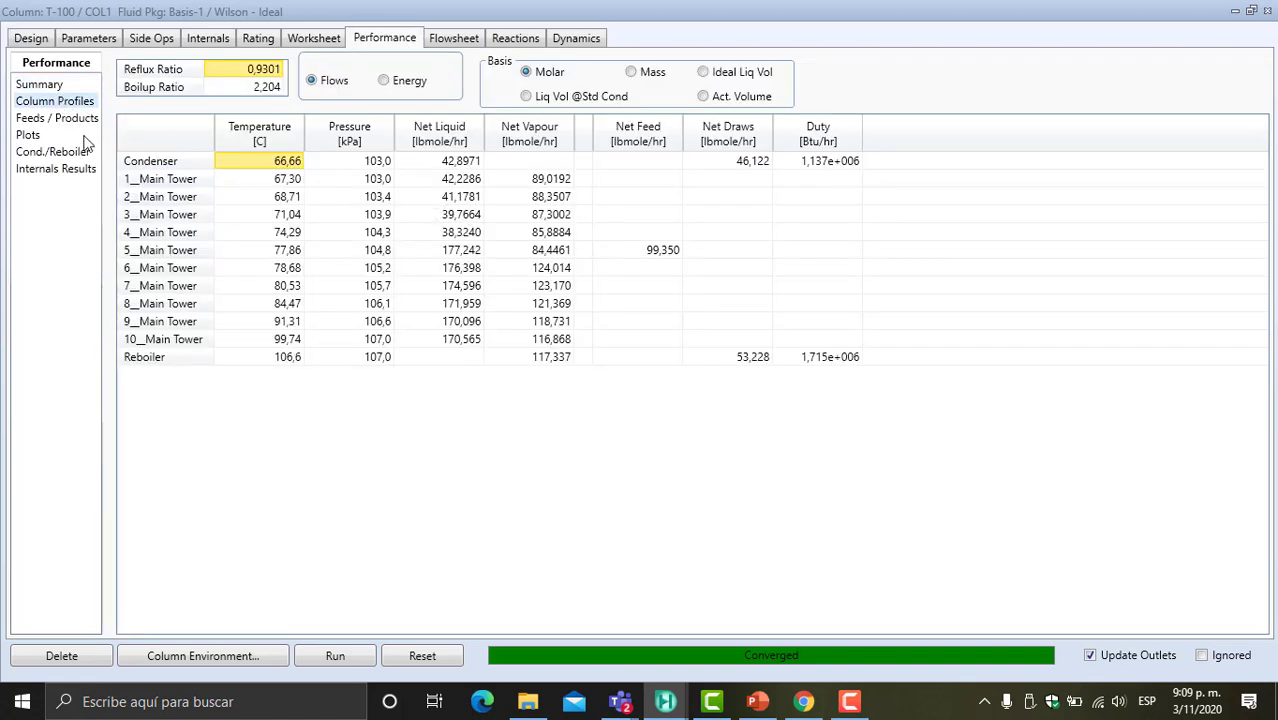
click(30, 138)
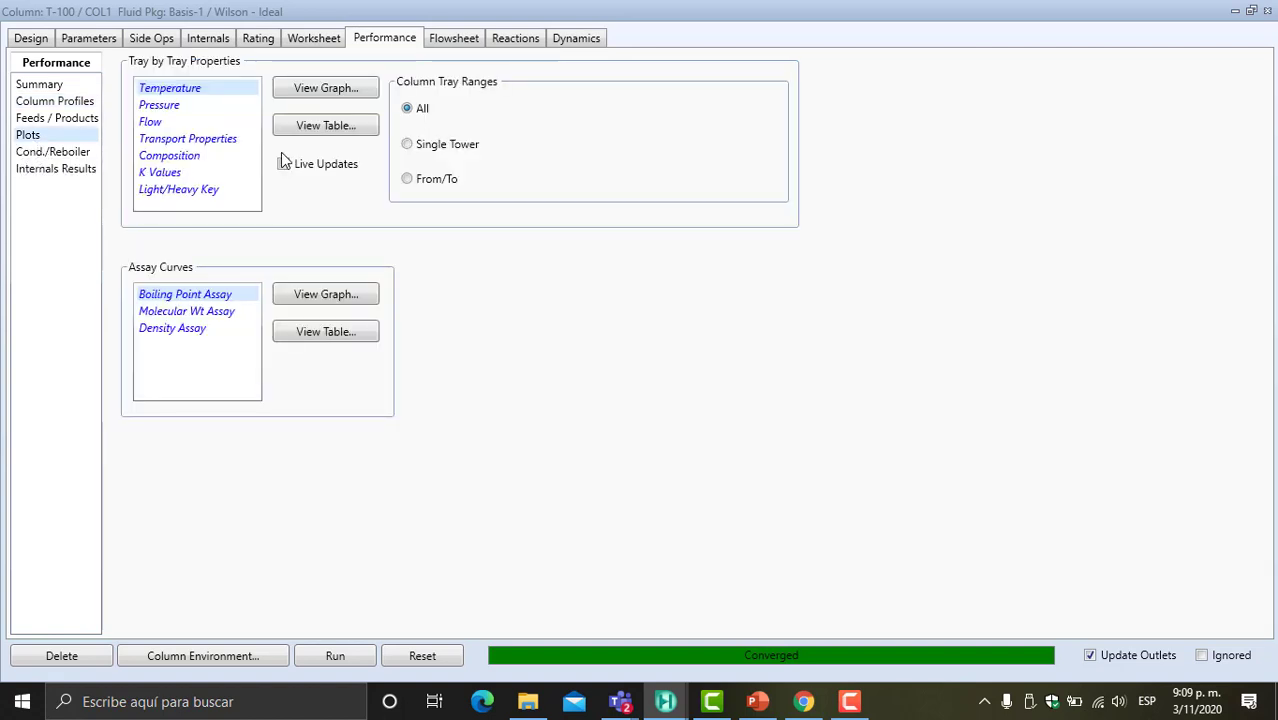
click(238, 156)
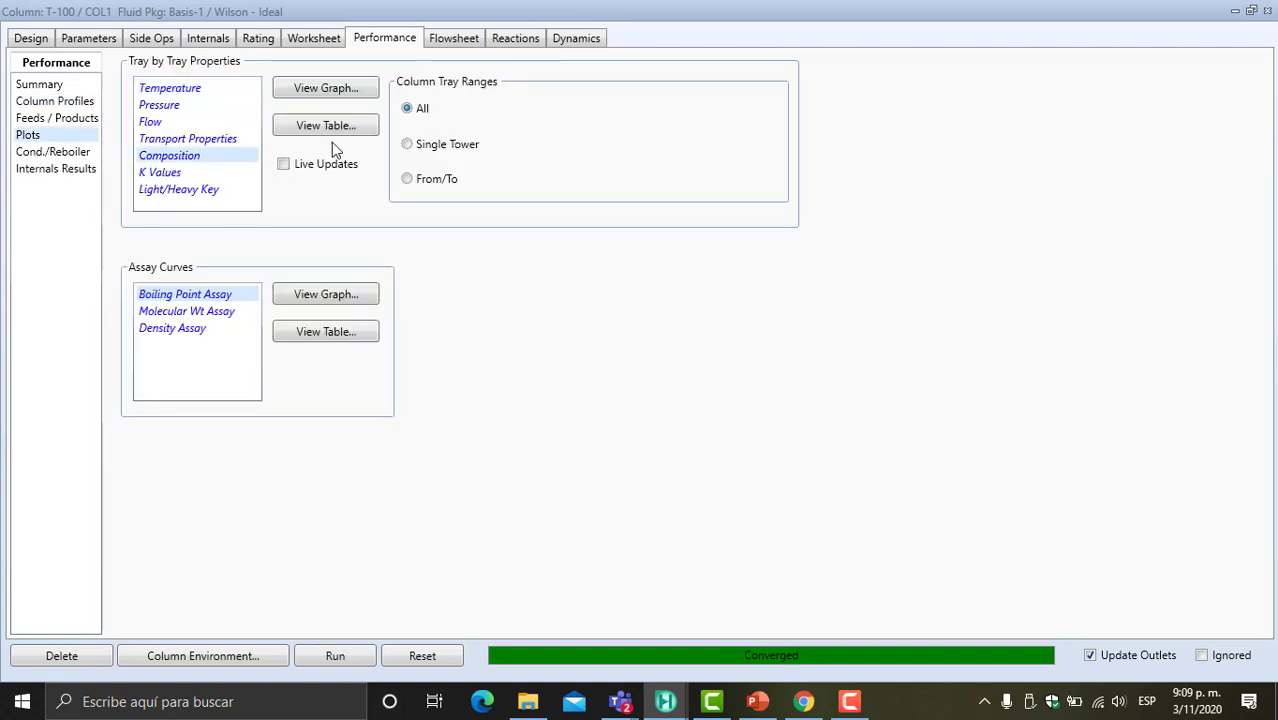
click(320, 90)
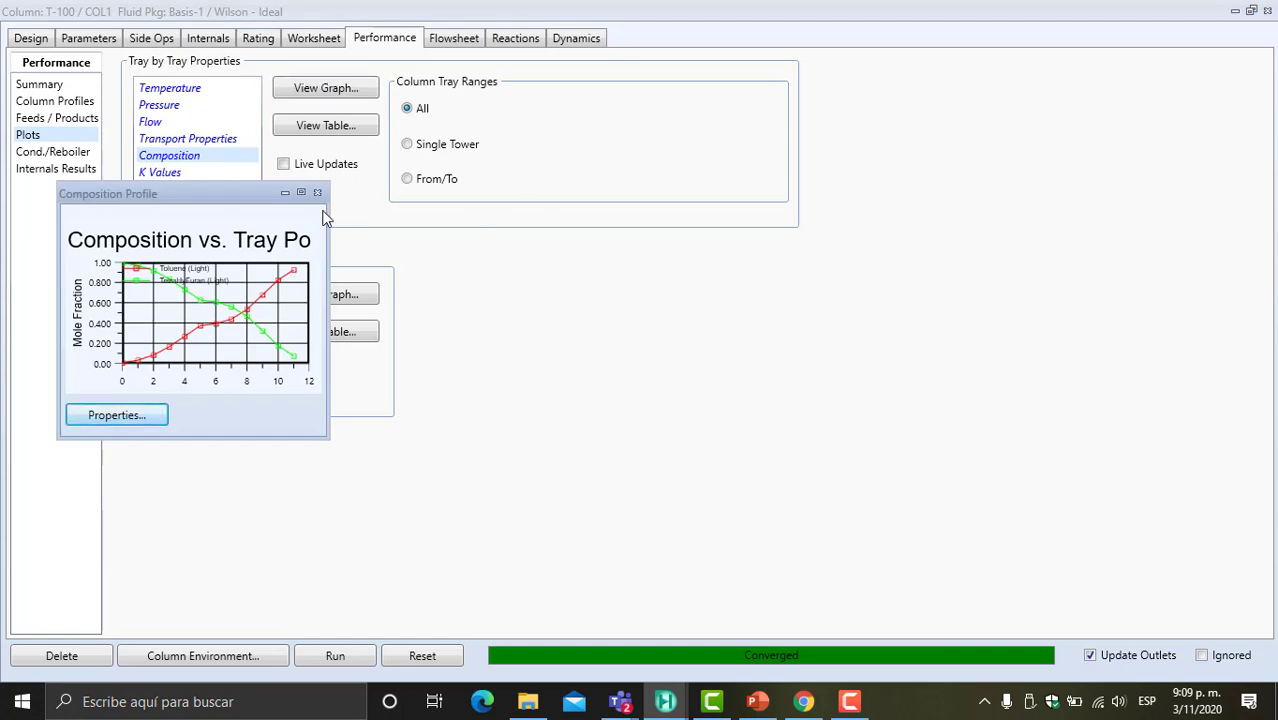
click(287, 193)
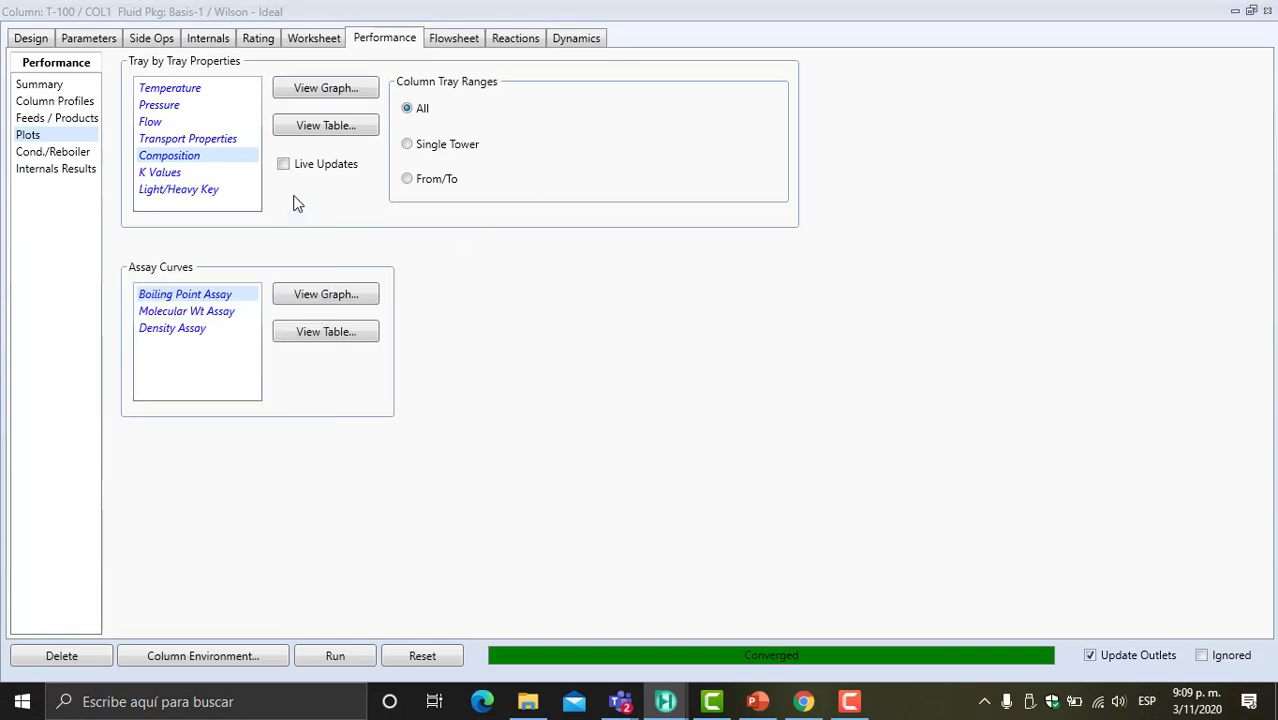
- Examine the composition profile table from condenser to reboiler, and close the table and the column window
click(326, 127)
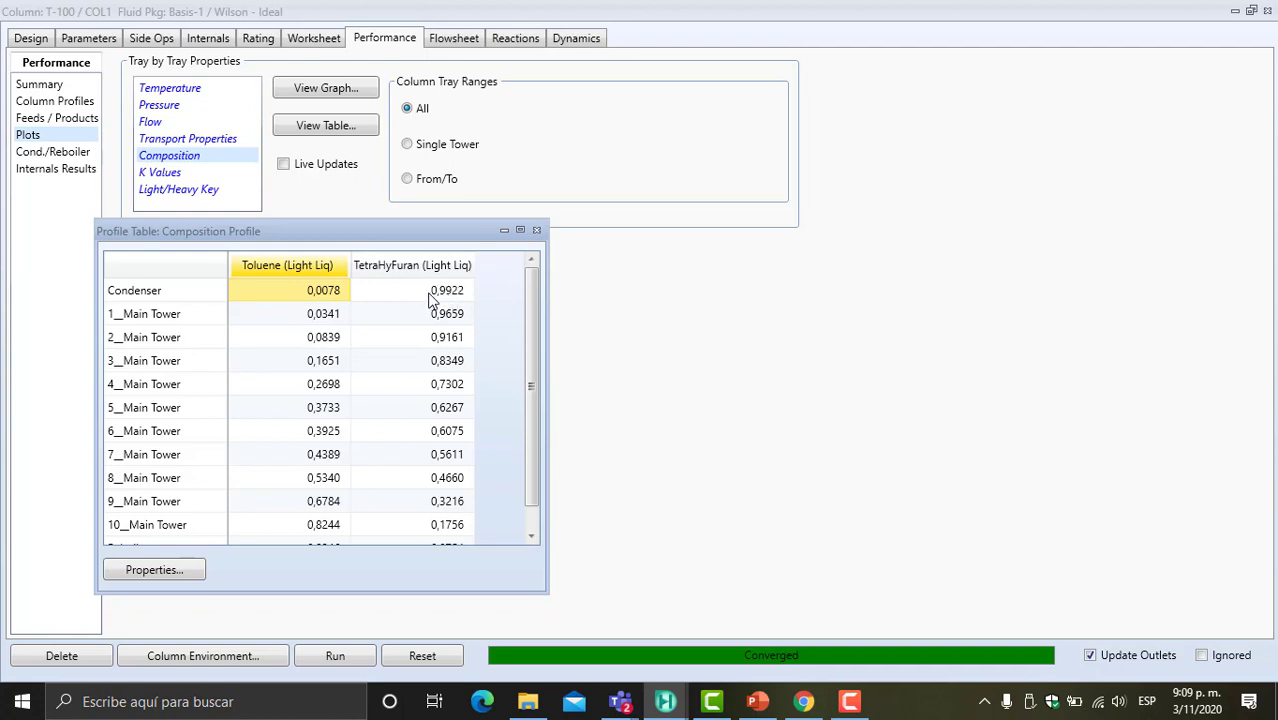
scroll(432, 299, down, 1)
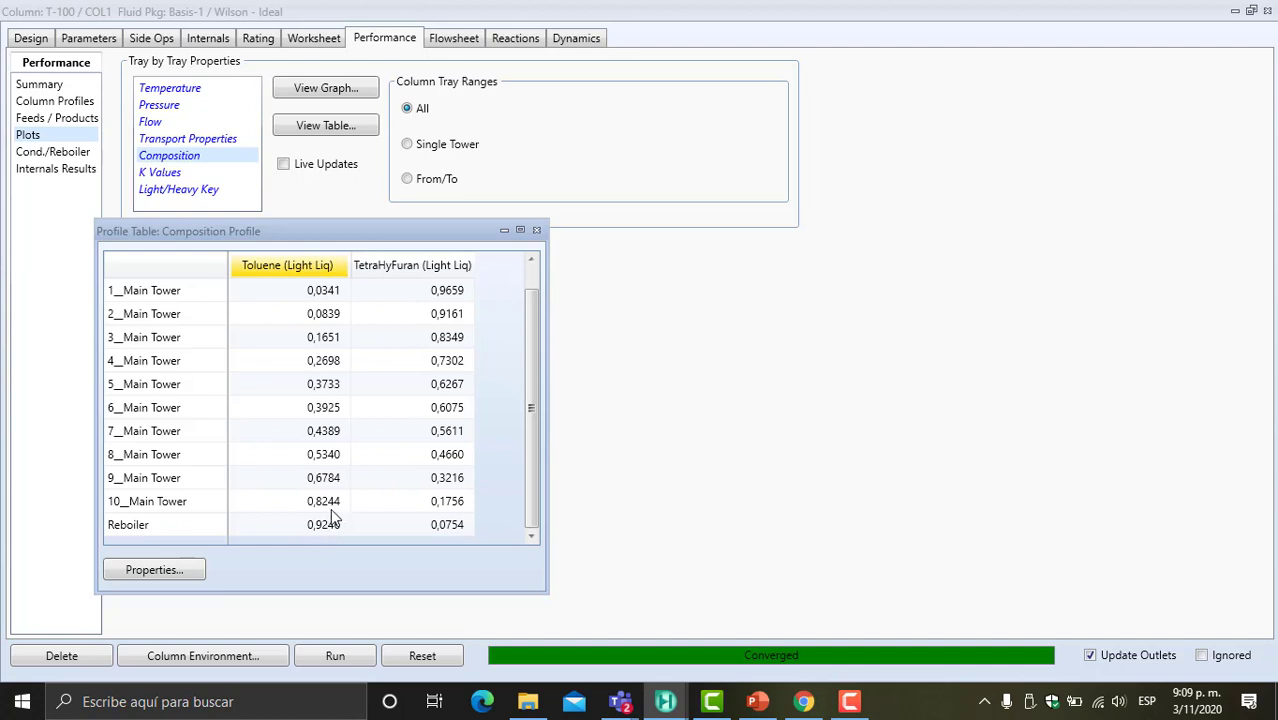
click(535, 231)
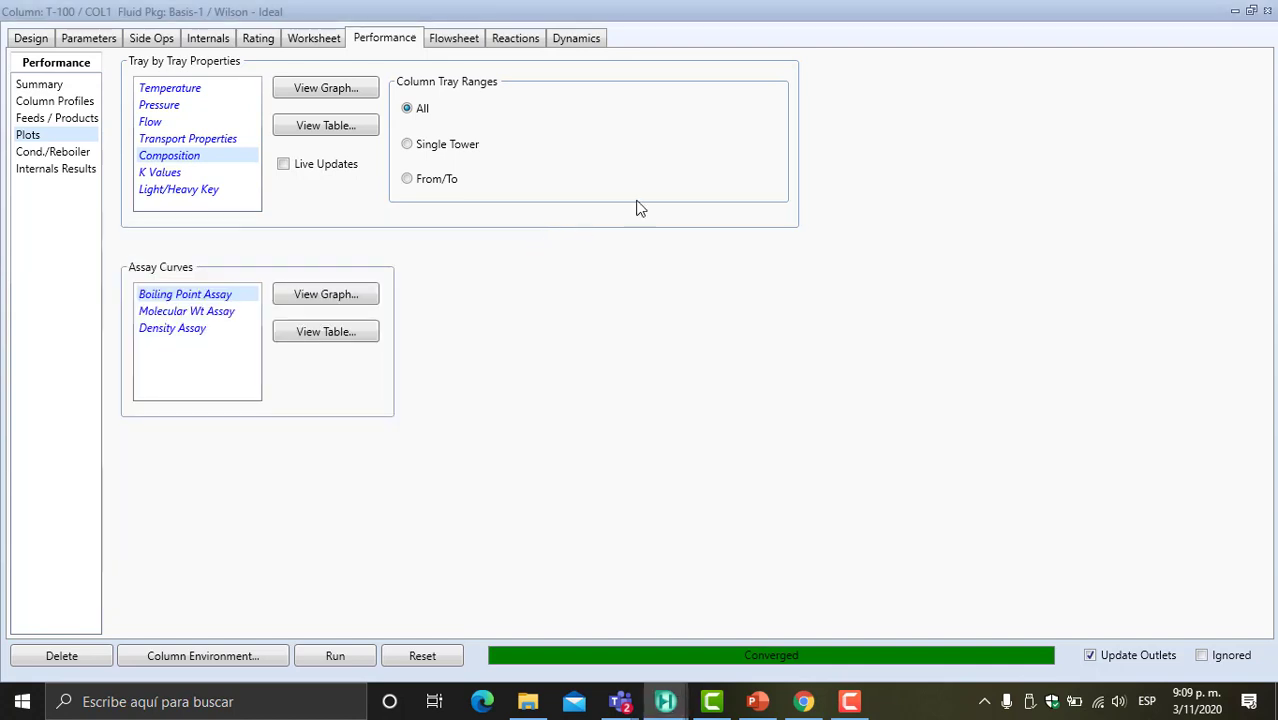
click(1267, 11)
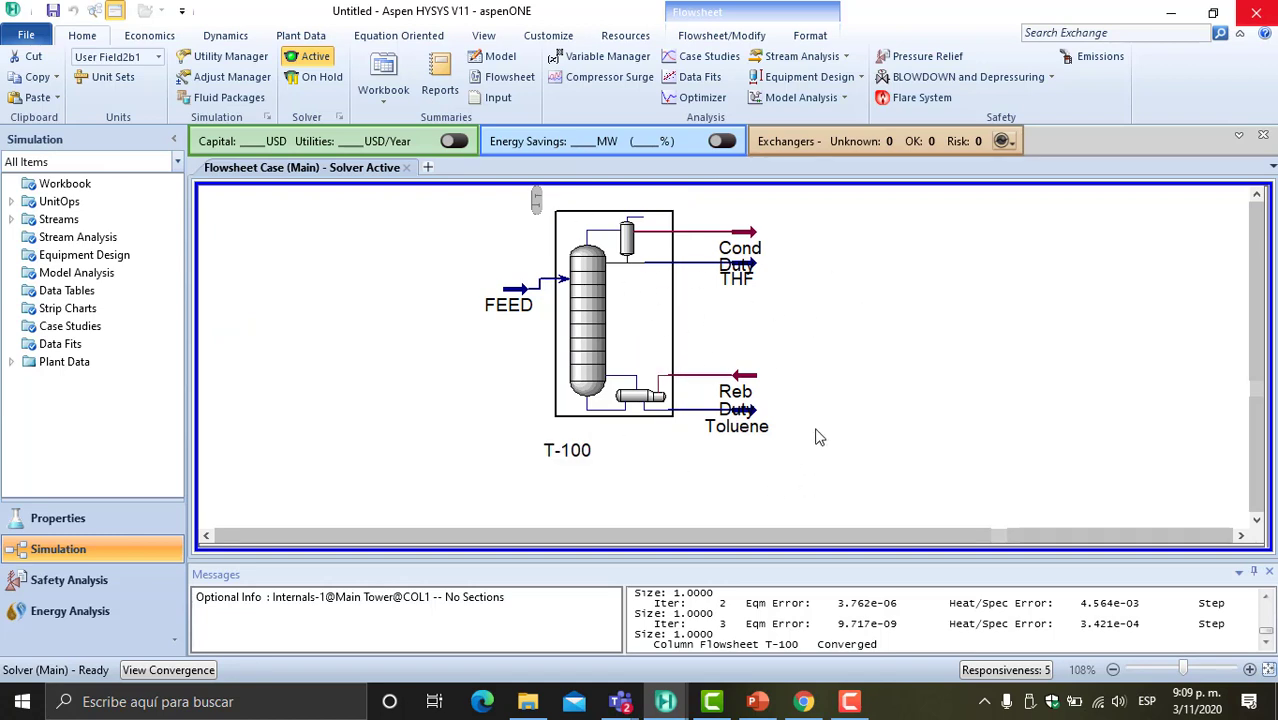
- Switch to PowerPoint, view the distillation tower parameters slide full screen, and return to Aspen HYSYS
mouse_move(770, 407)
mouse_move(757, 701)
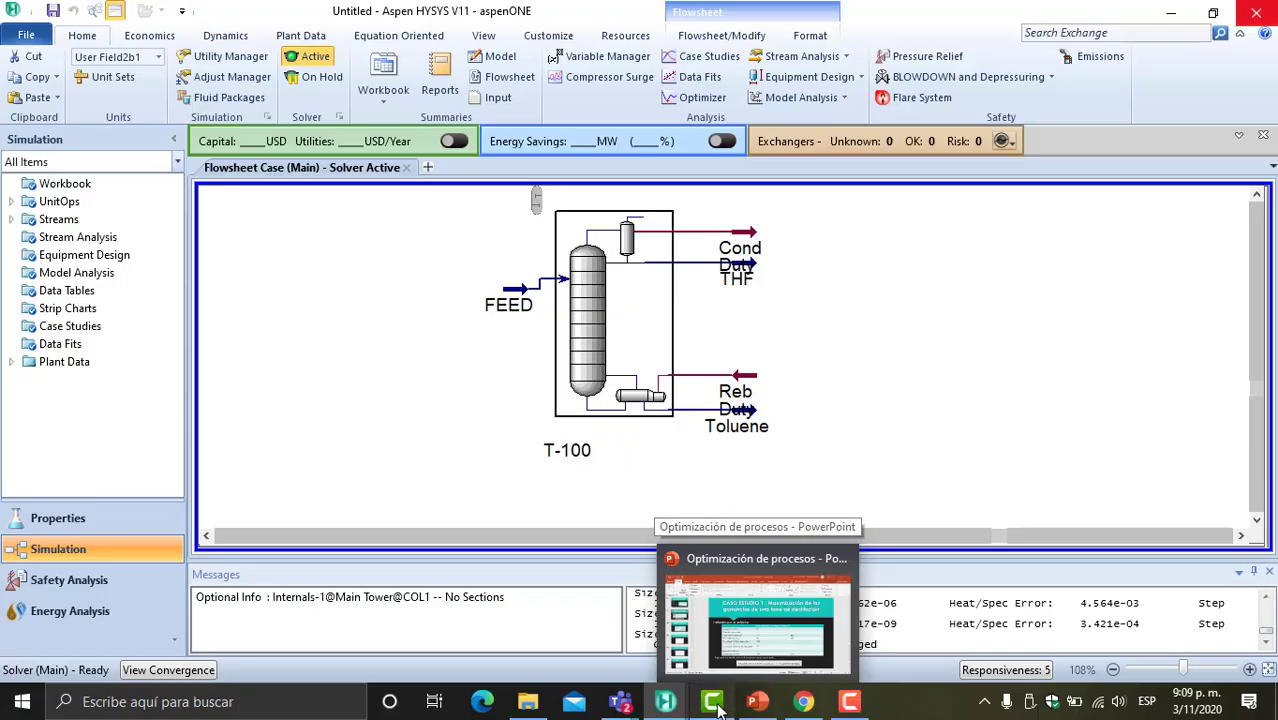
click(757, 615)
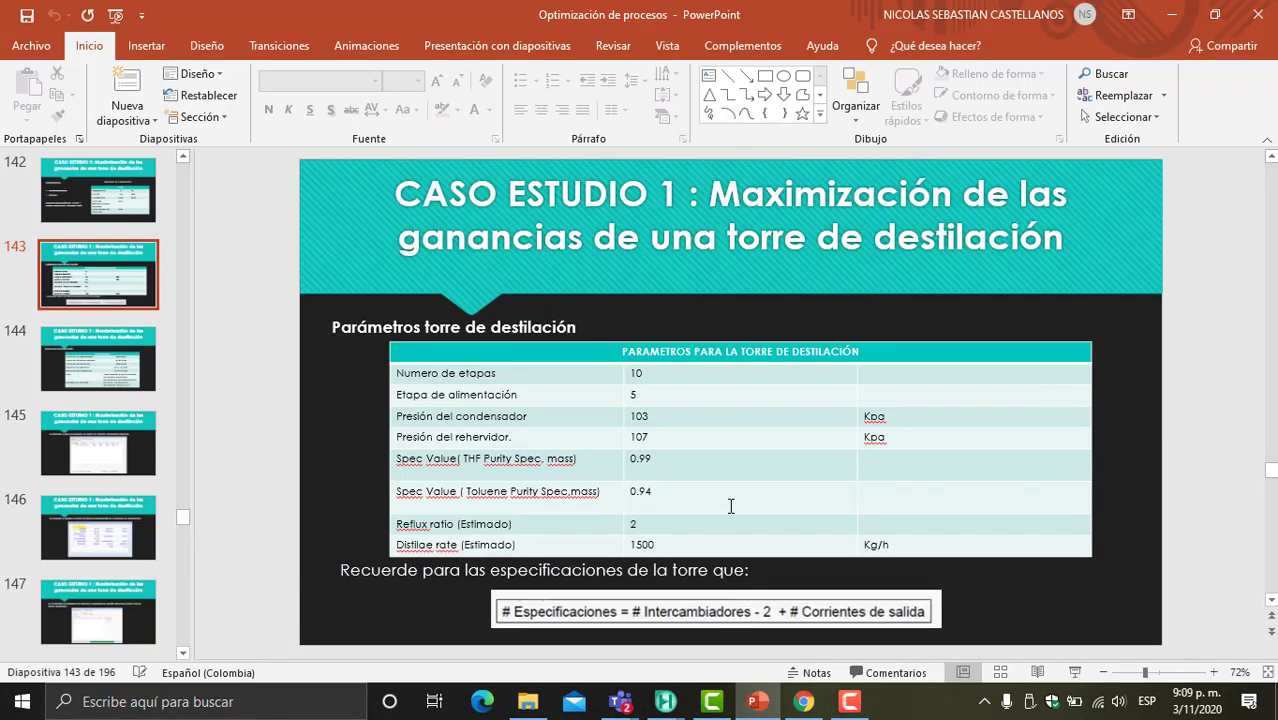
click(1073, 670)
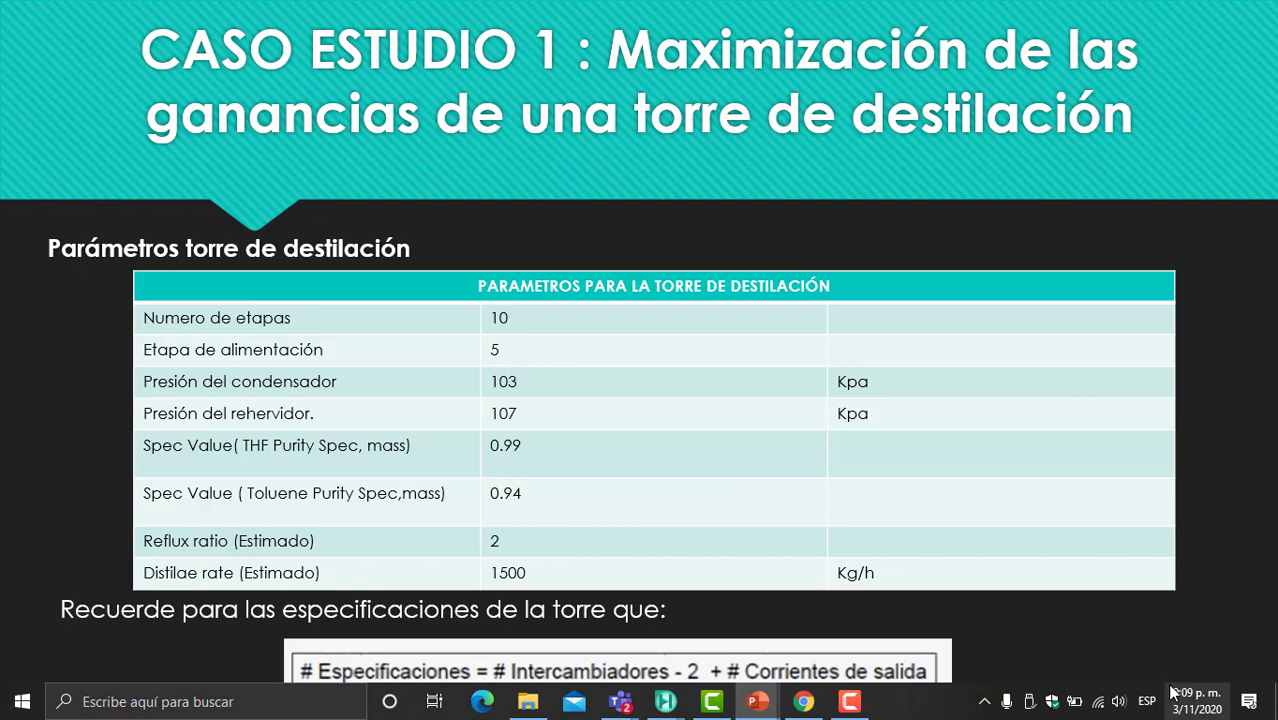
right_click(893, 703)
key(Escape)
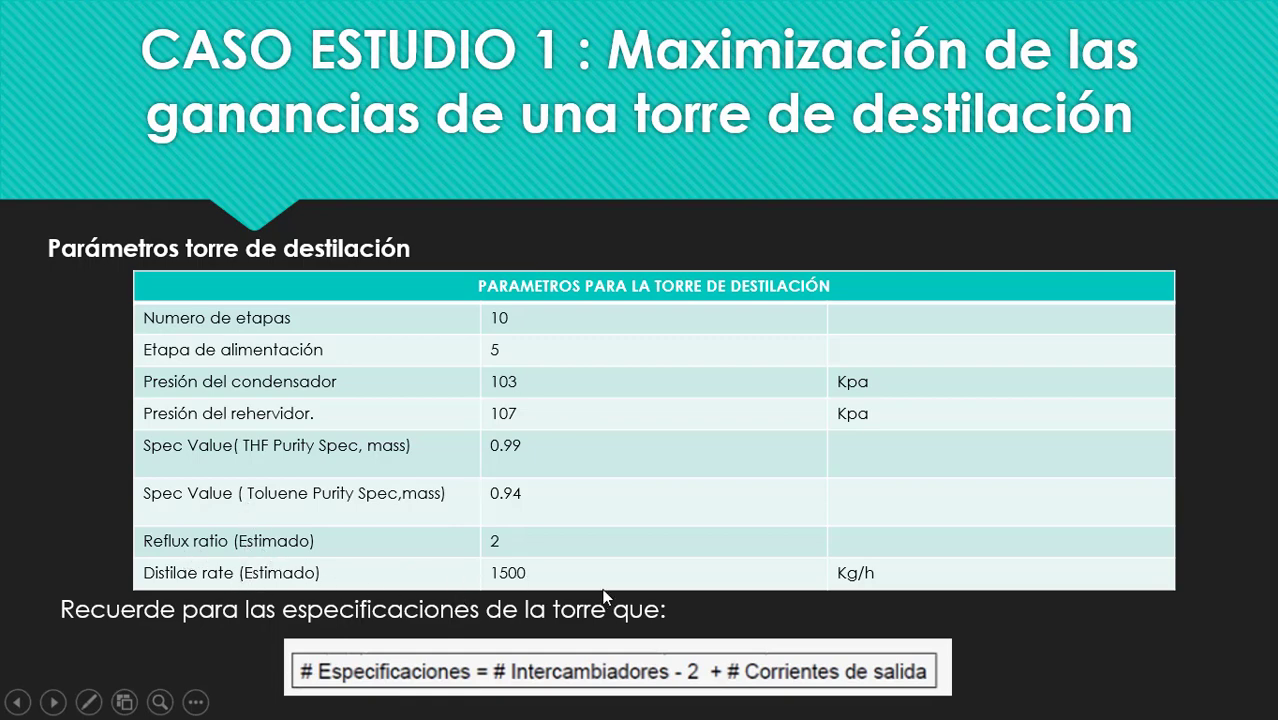
key(alt+Tab)
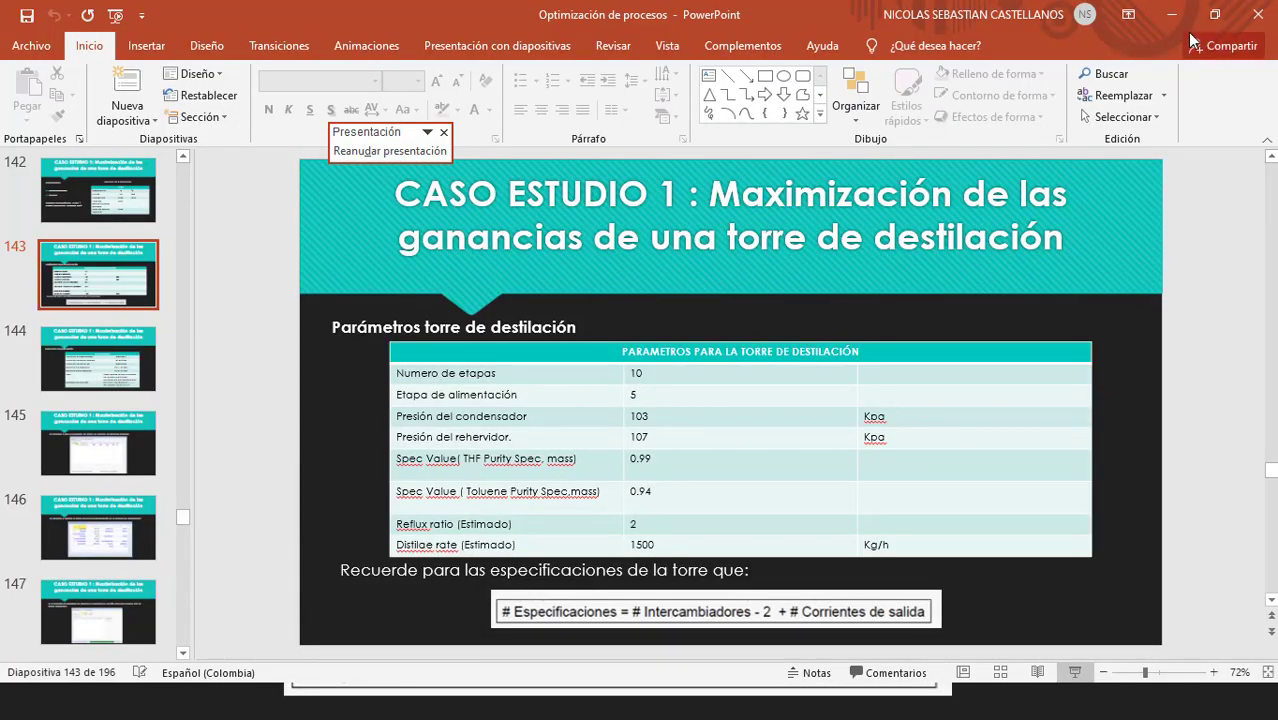
click(1171, 14)
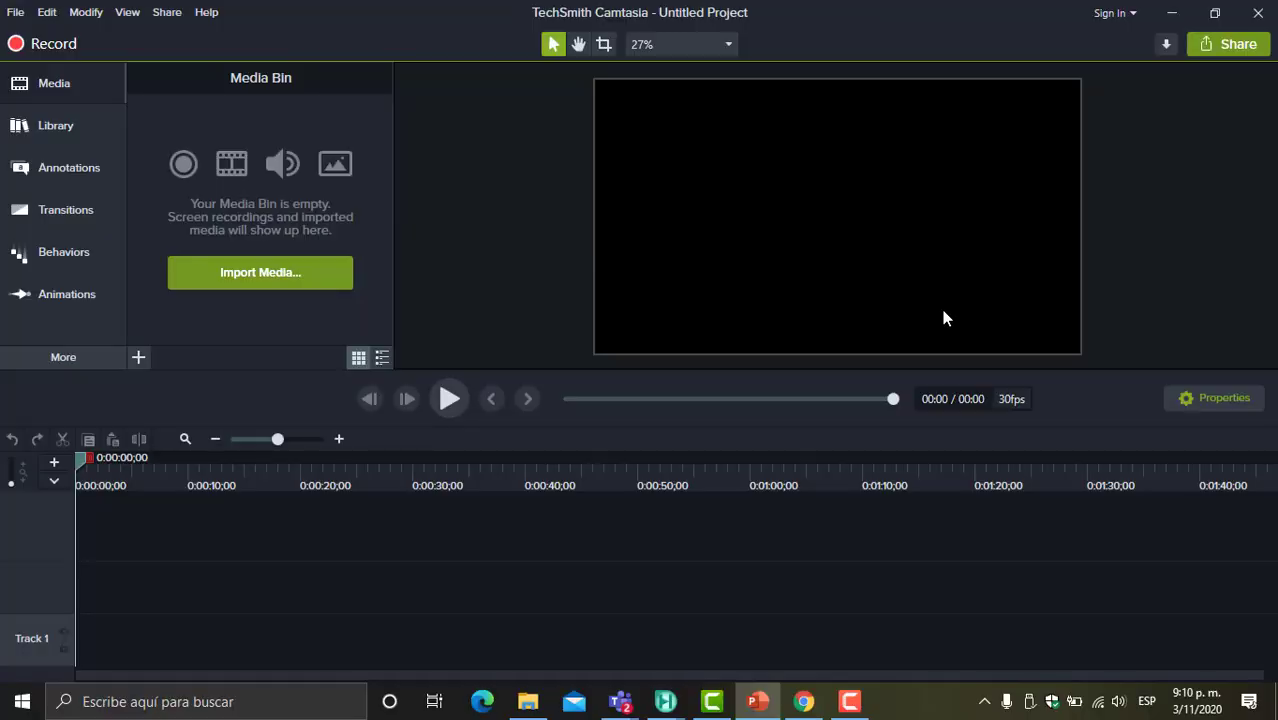
click(1171, 14)
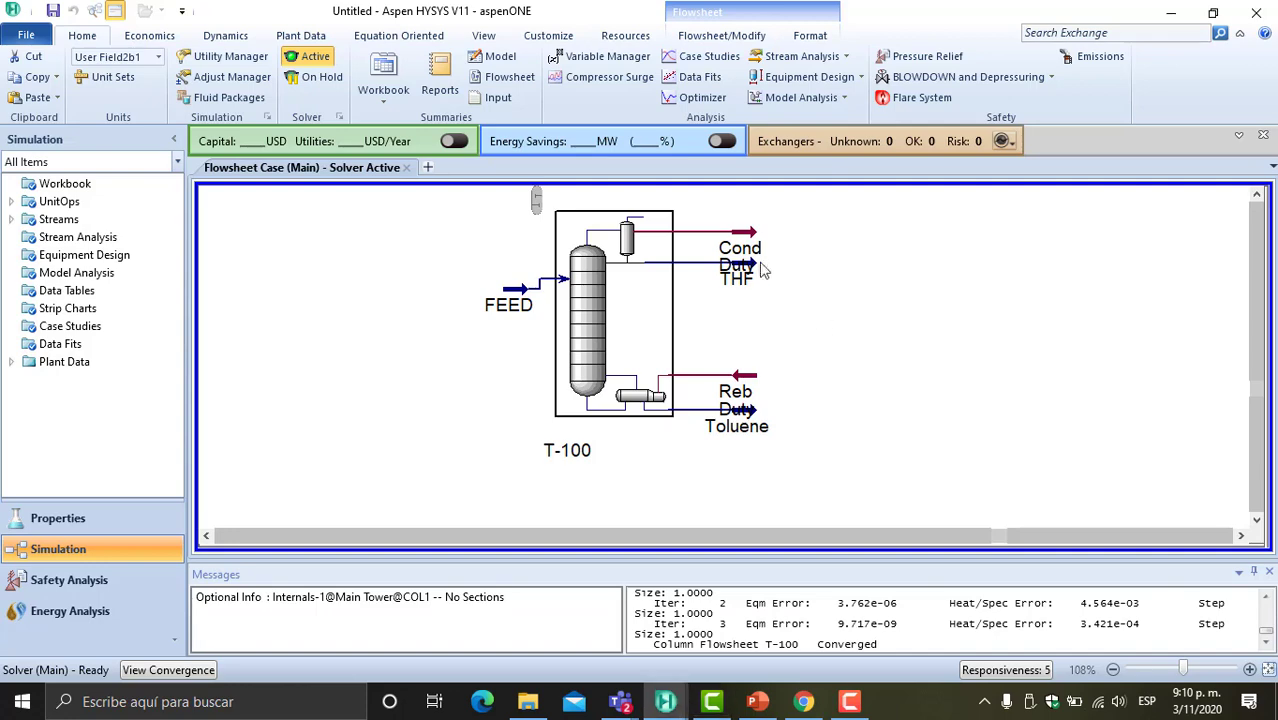
- Check the THF product stream's mass flow in its worksheet conditions and close the stream window
double_click(745, 272)
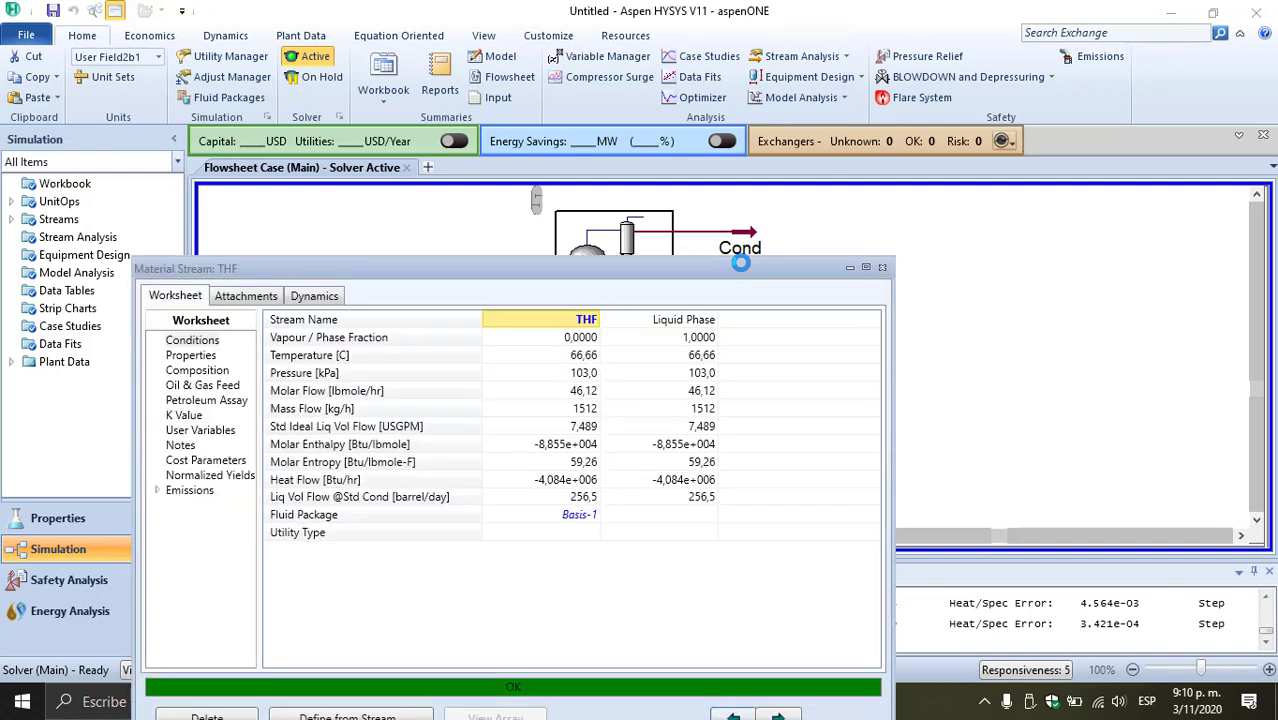
mouse_move(590, 415)
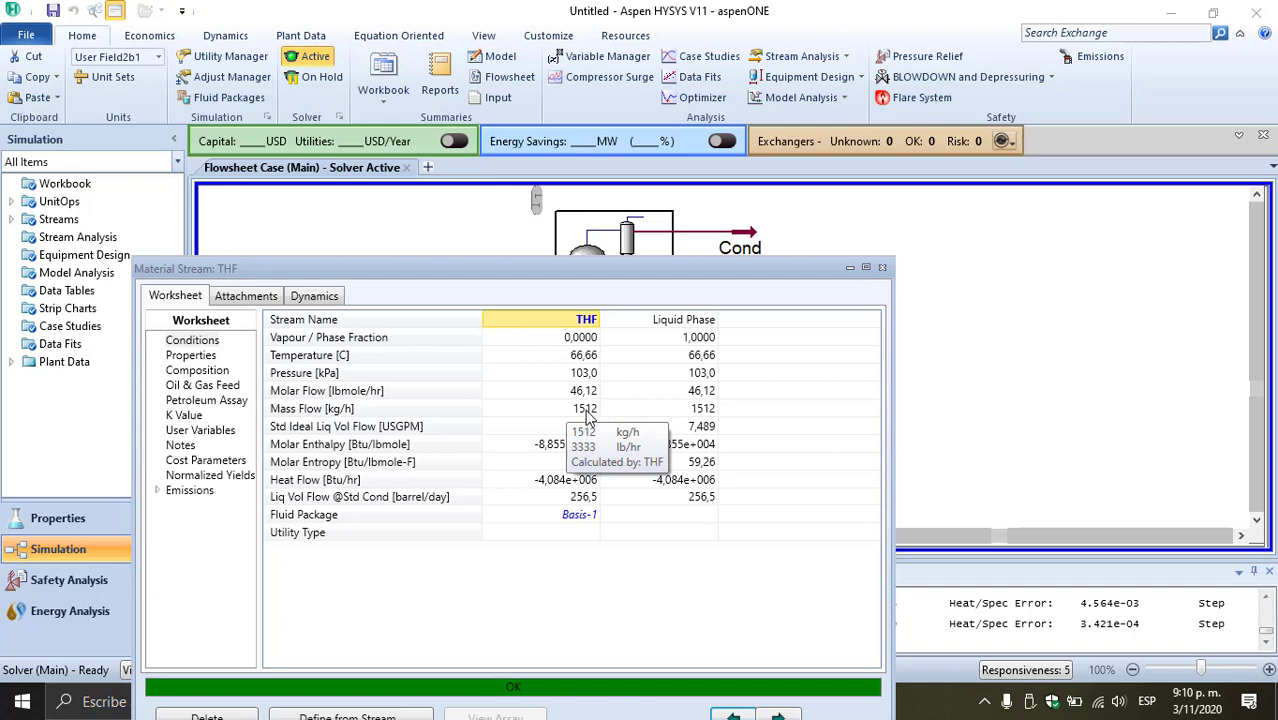
click(882, 267)
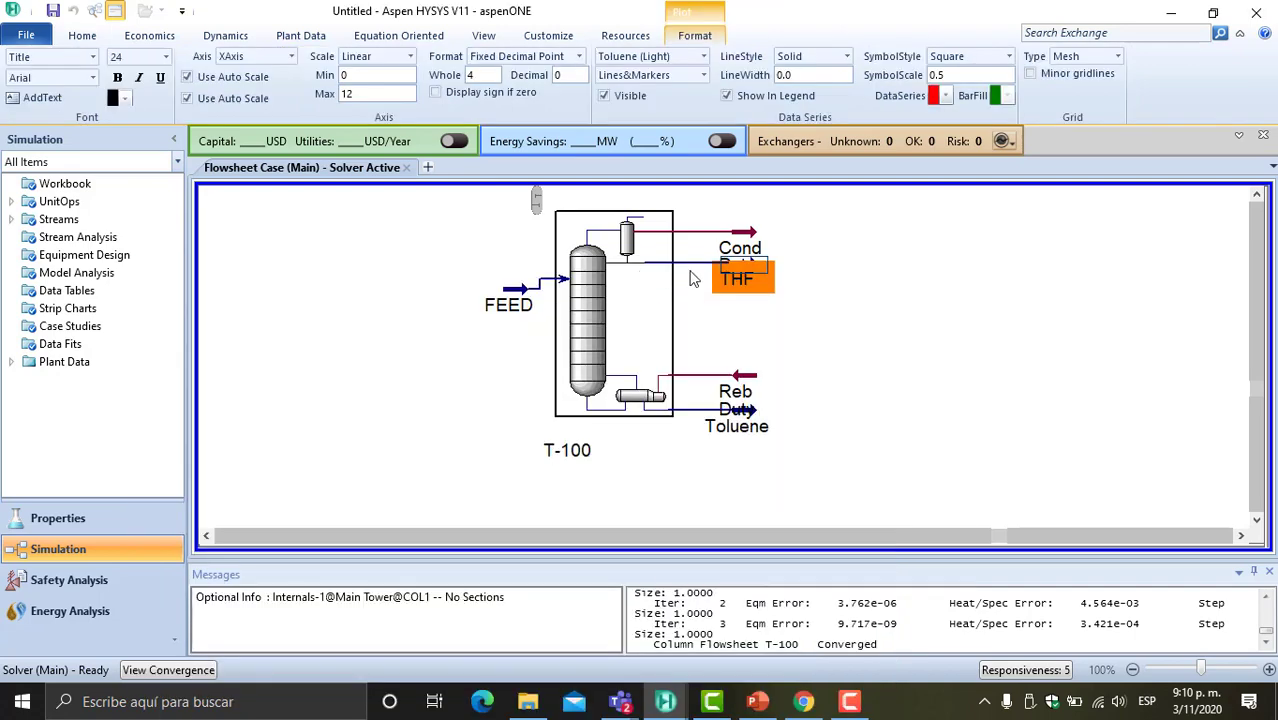
- Review the specifications and flow profile in column T-100's design monitor, and close the column window
double_click(642, 284)
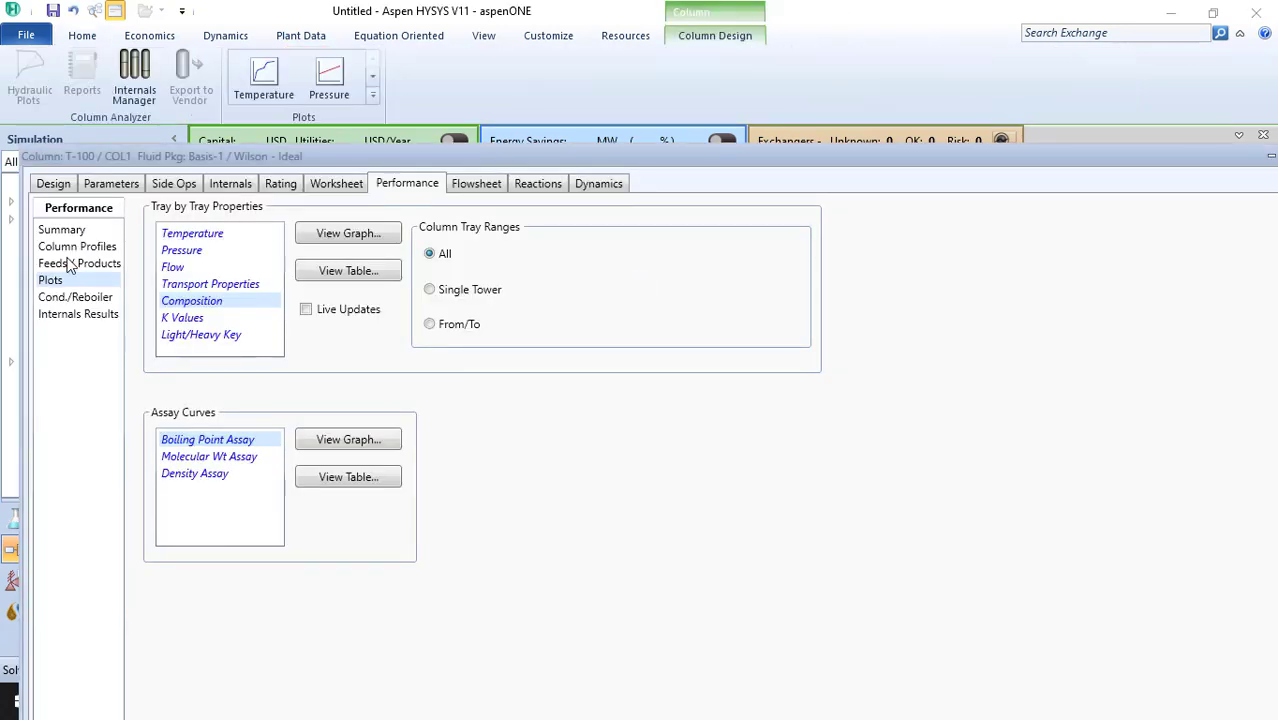
click(65, 189)
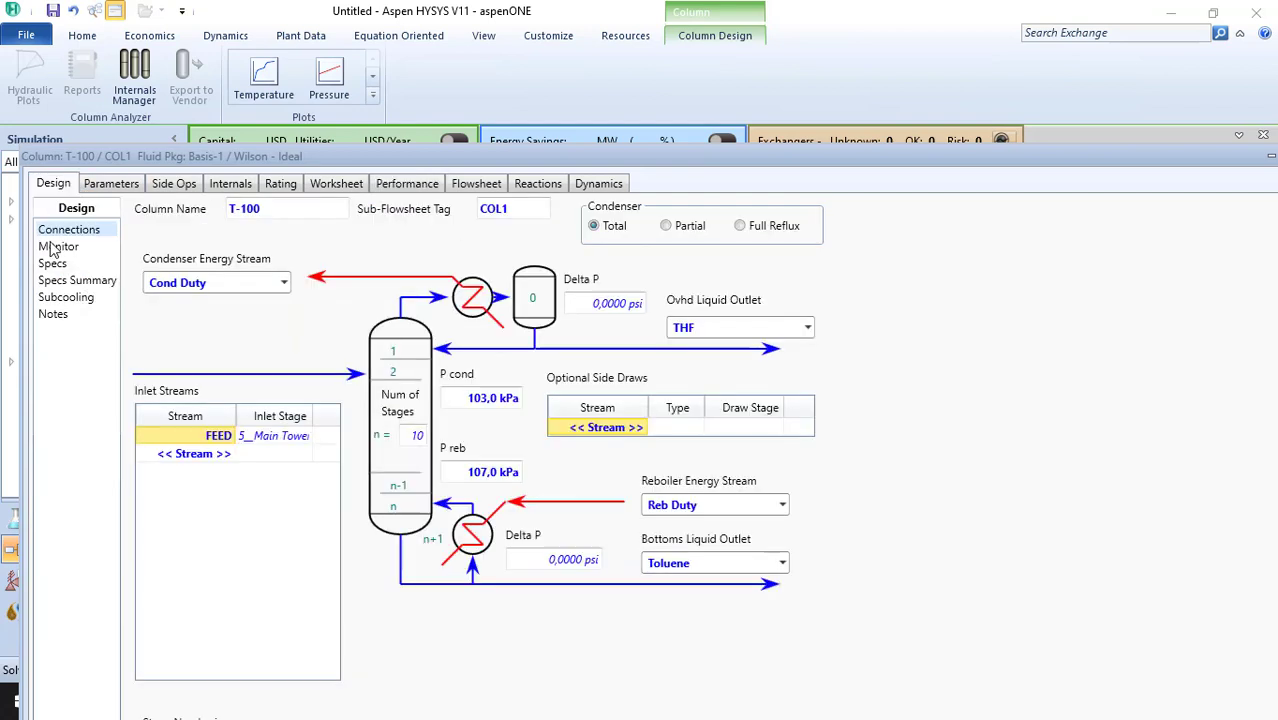
click(57, 247)
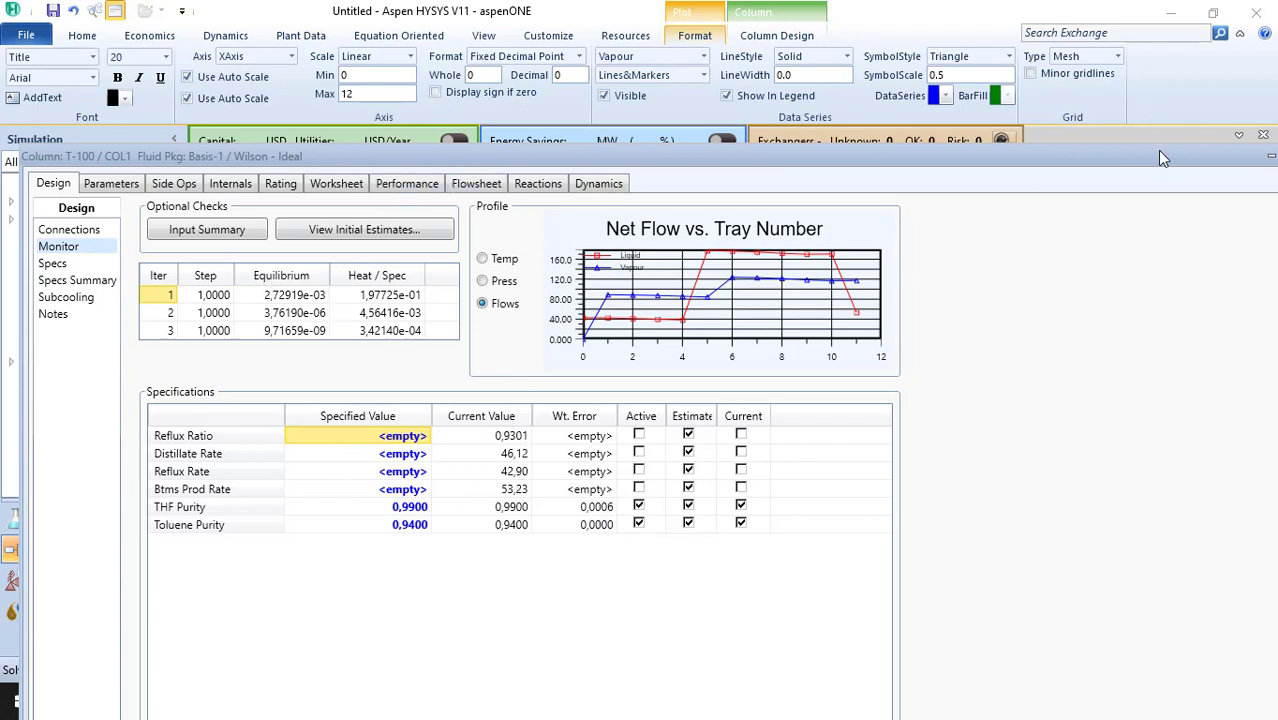
drag(1159, 151, 1038, 157)
click(1185, 165)
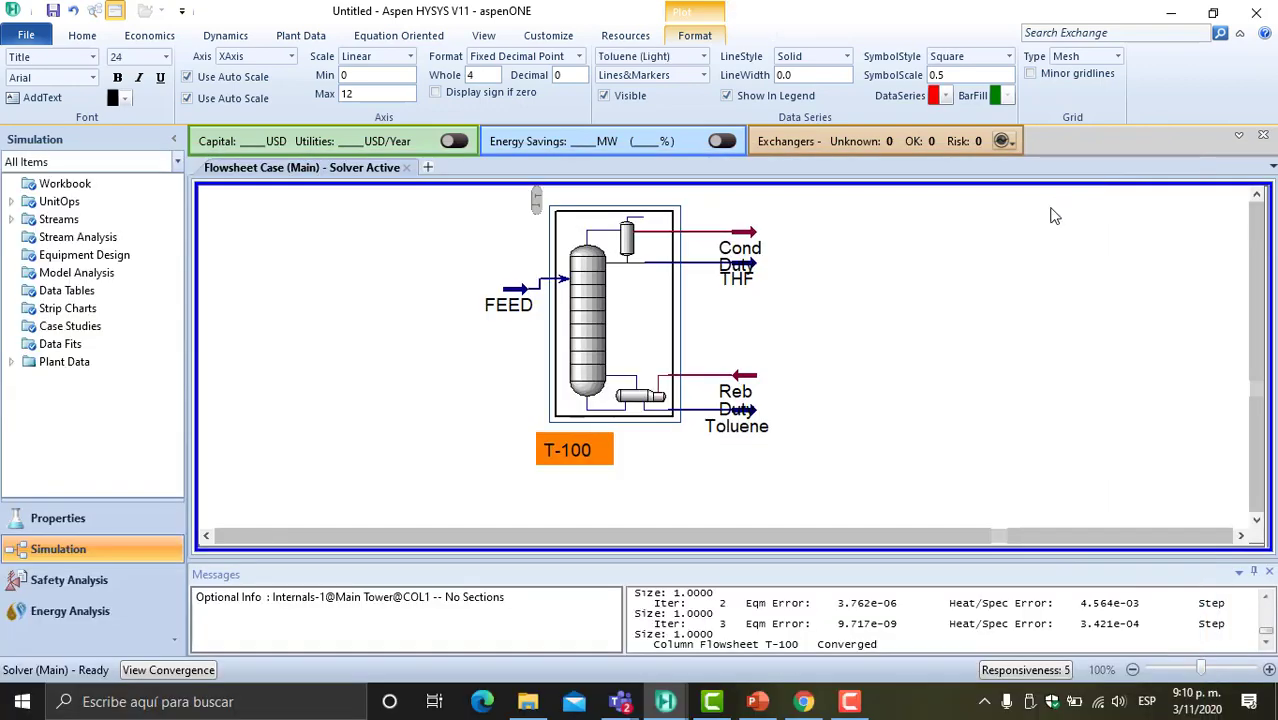
click(826, 293)
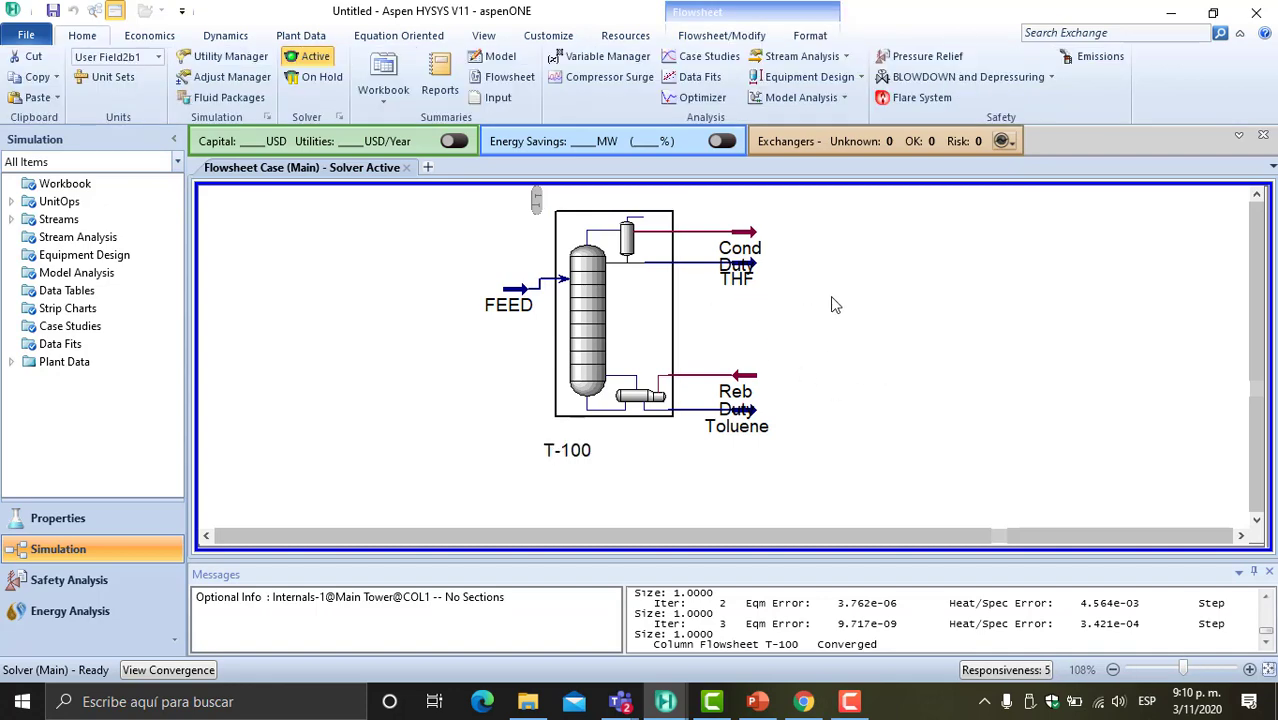
scroll(776, 348, up, 1)
scroll(780, 350, down, 2)
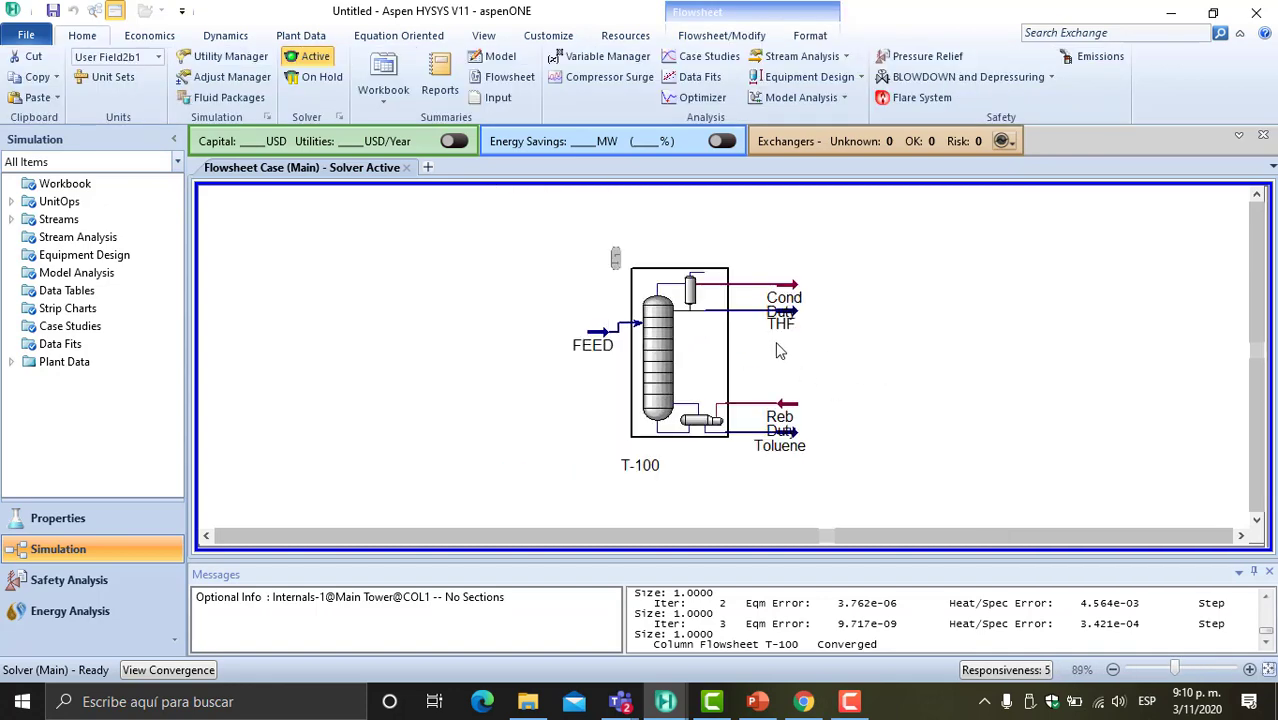
scroll(780, 348, up, 2)
scroll(780, 346, down, 1)
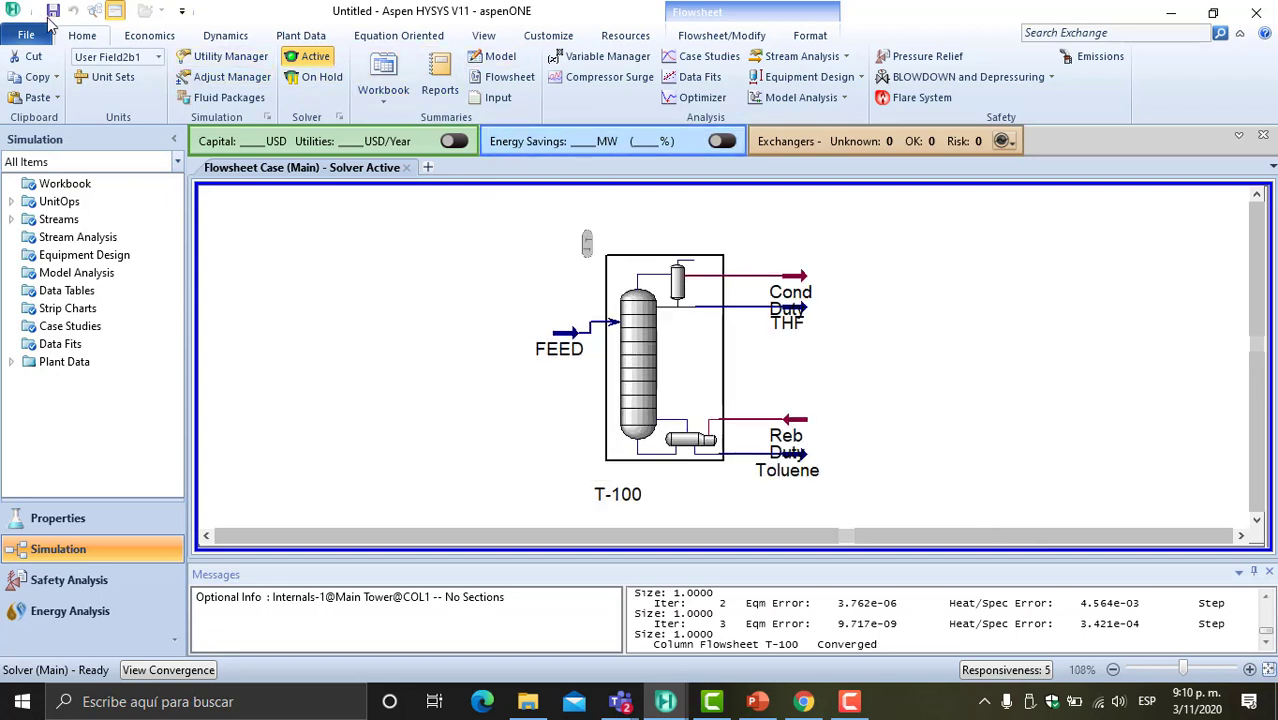
- Save the simulation case under the file name optimizerexplicadoenclase
click(51, 15)
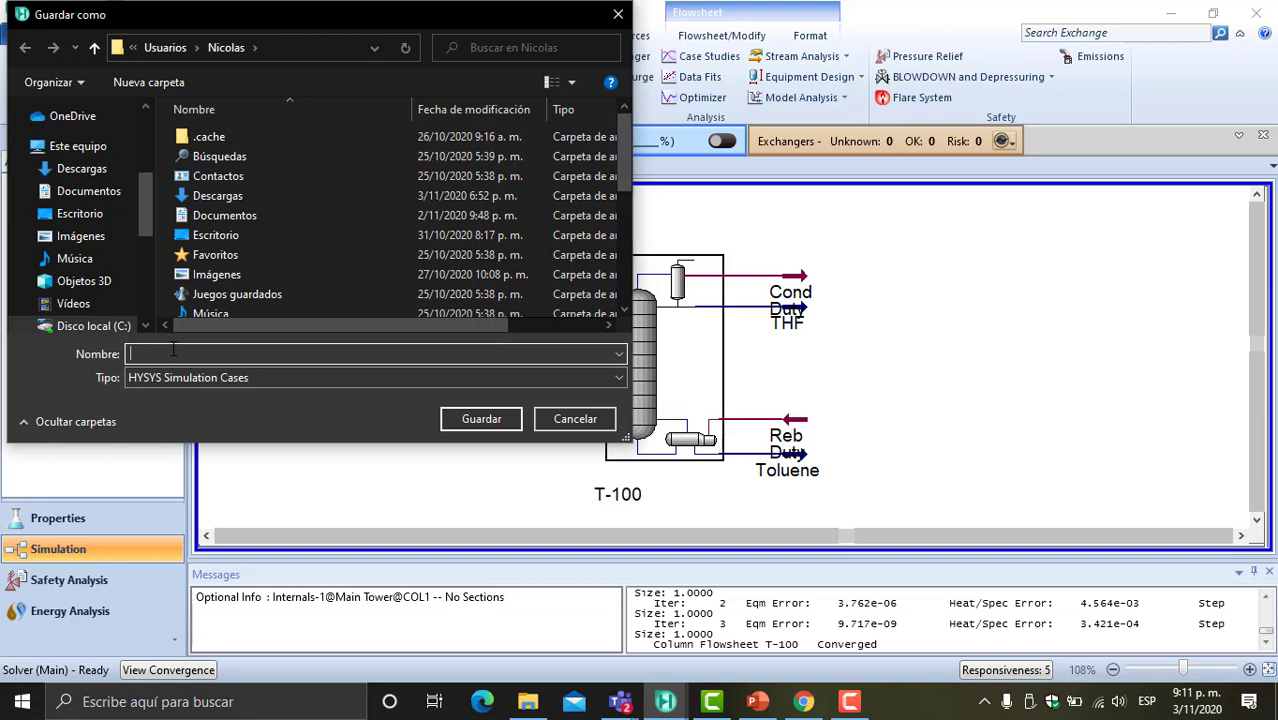
text(ipti)
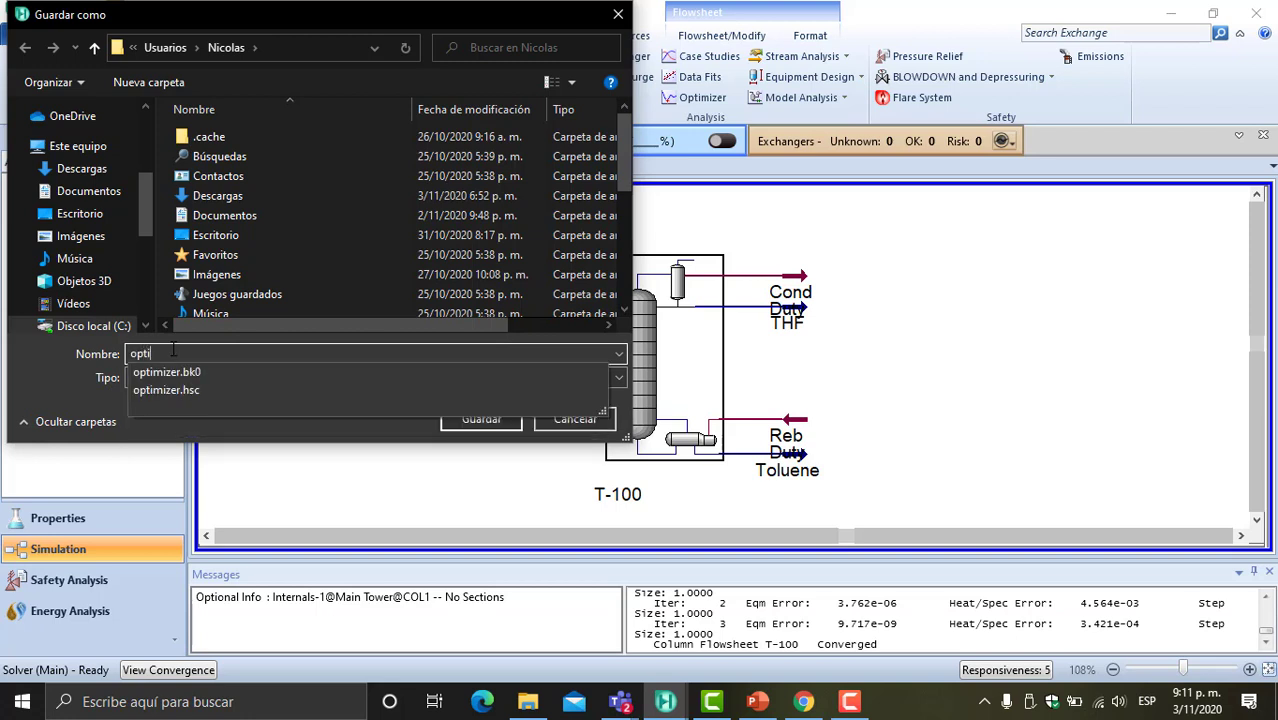
text(mizerexplicado)
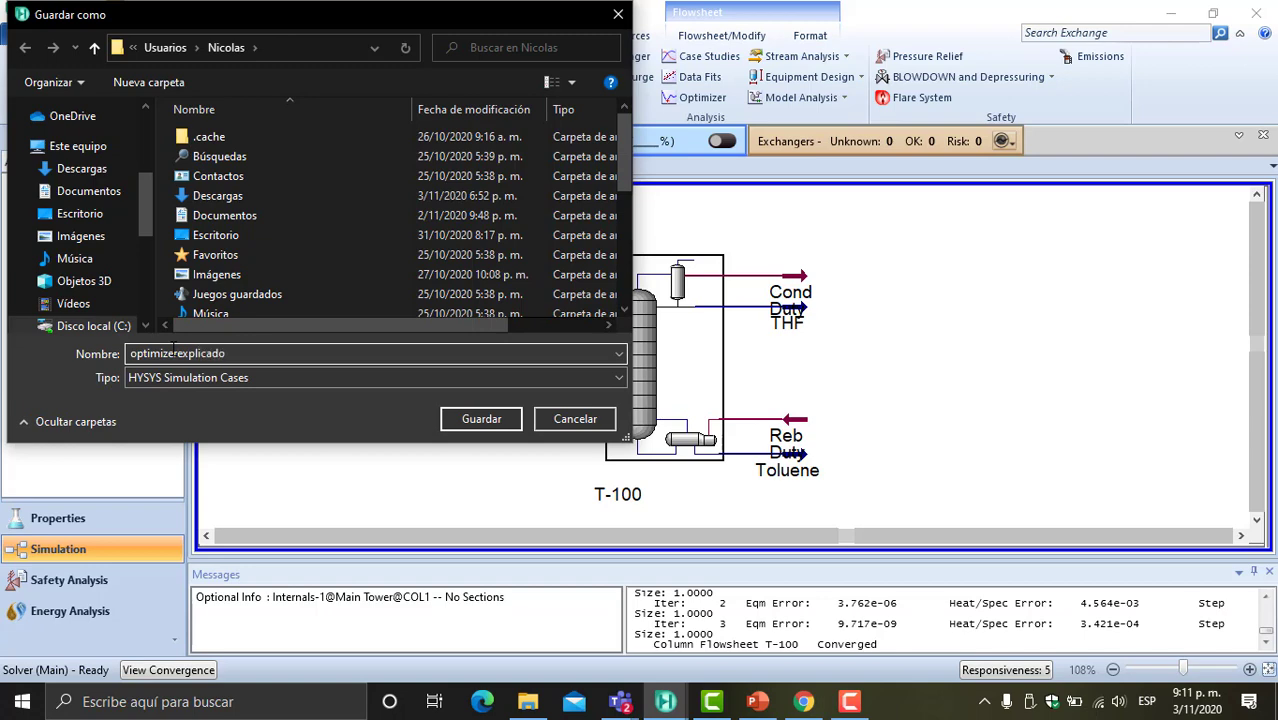
text(enclase)
click(480, 420)
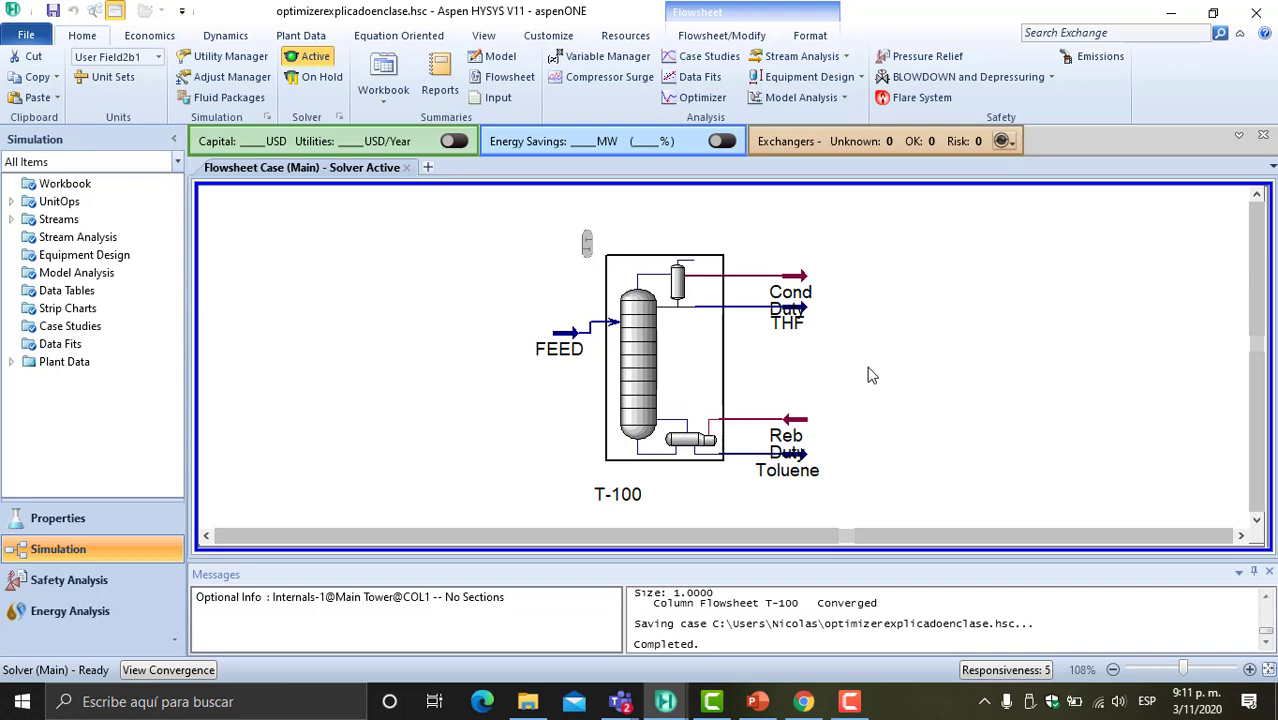
- Switch to PowerPoint and view slide 146 with the optimizer spreadsheet data
click(770, 703)
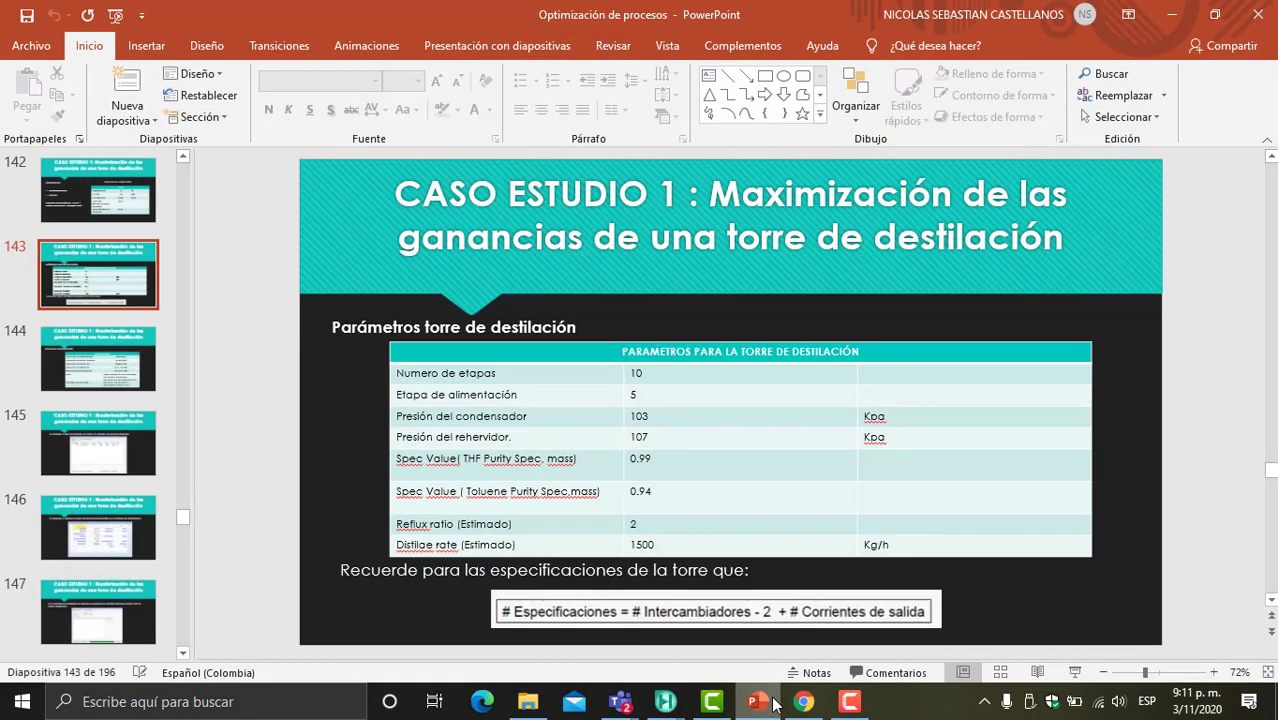
click(115, 545)
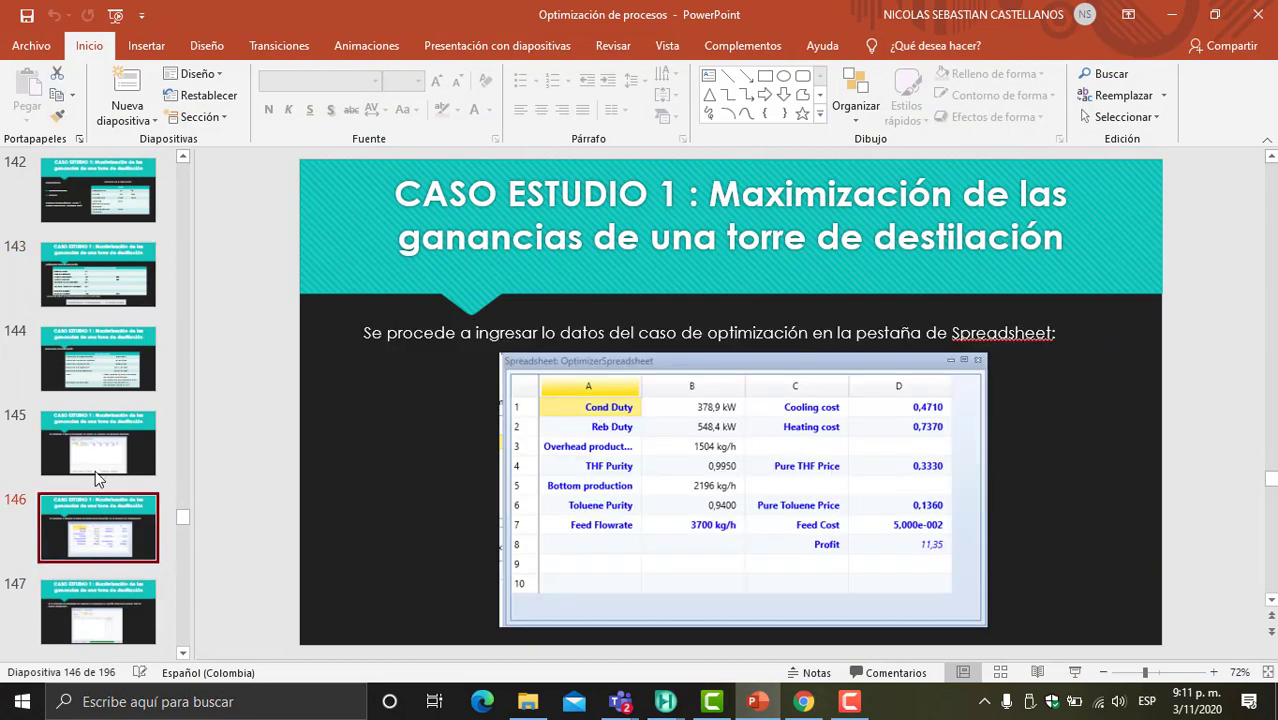
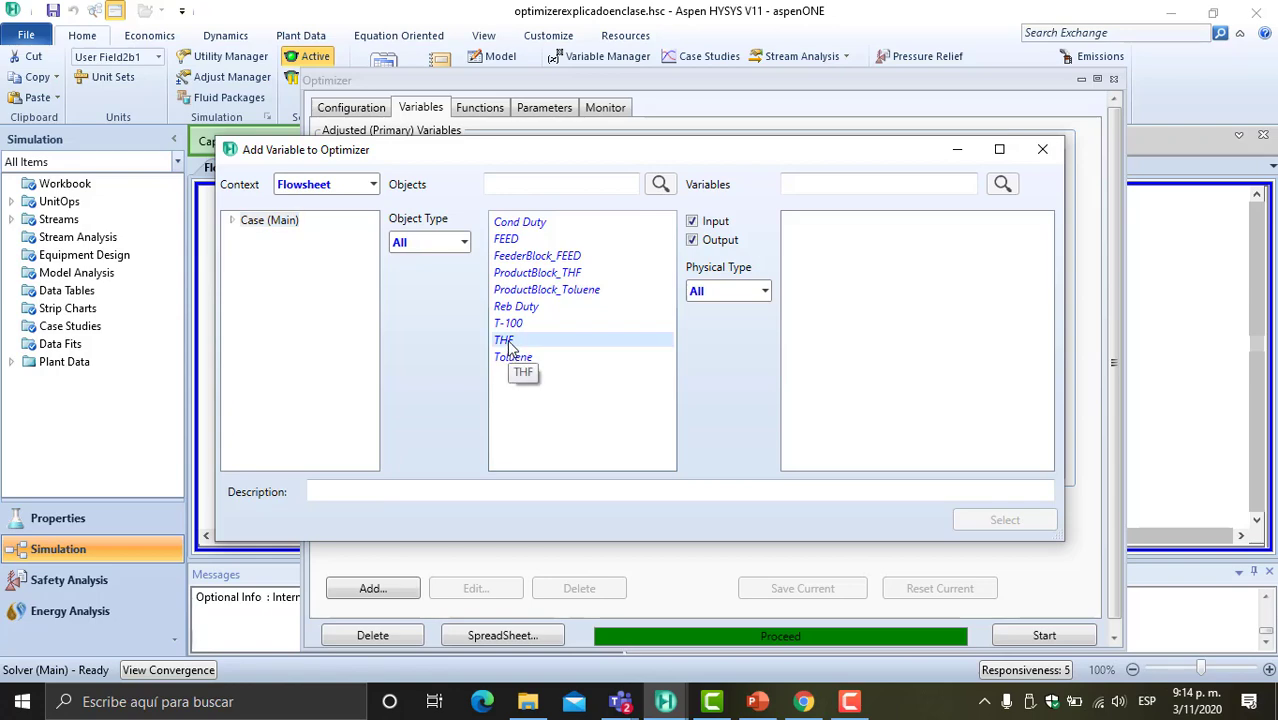
- Look through the variables available for the THF stream and column T-100 as candidates for the Optimizer's adjusted variables
click(510, 340)
scroll(956, 322, down, 8)
scroll(956, 322, down, 3)
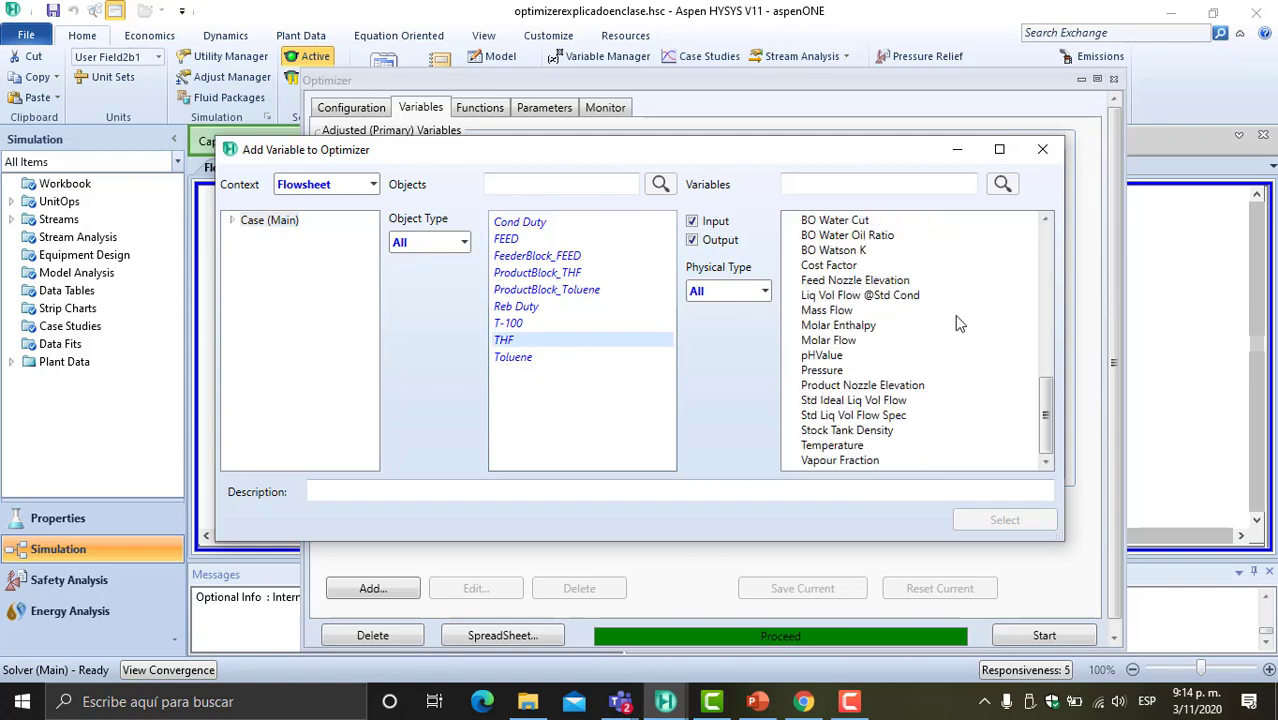
scroll(956, 322, up, 3)
scroll(956, 322, down, 3)
scroll(956, 322, up, 13)
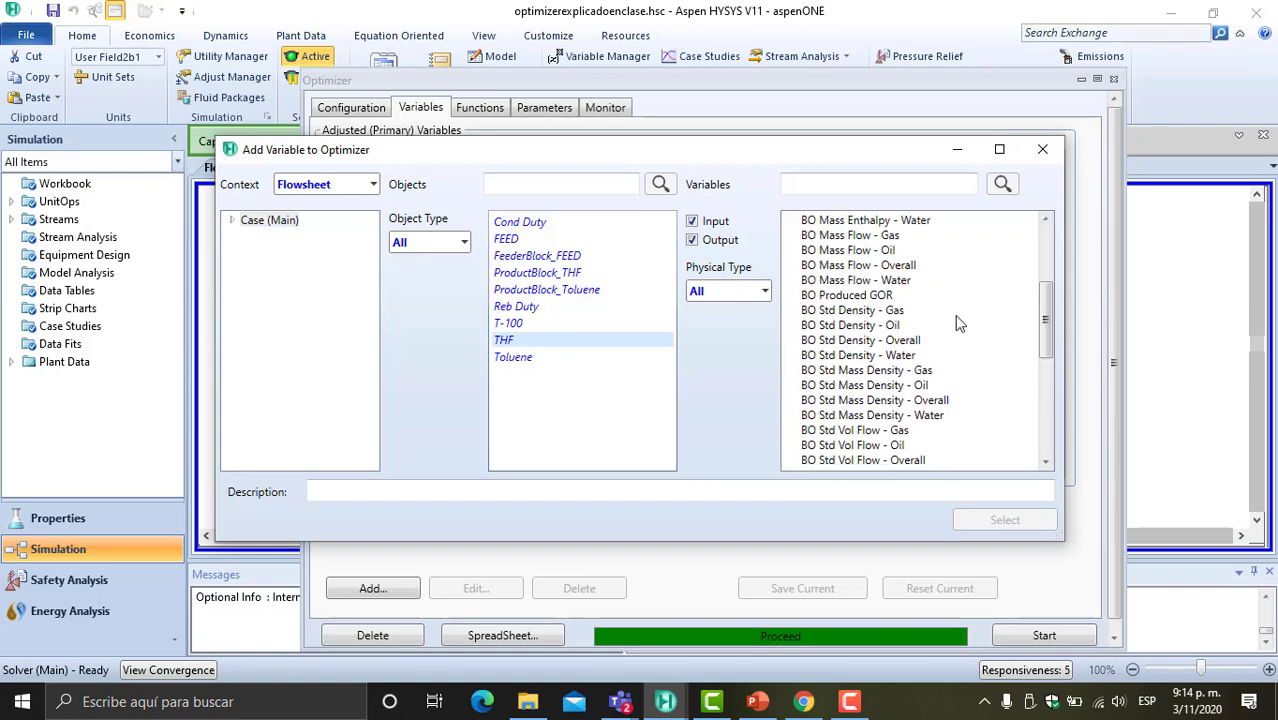
scroll(956, 322, down, 13)
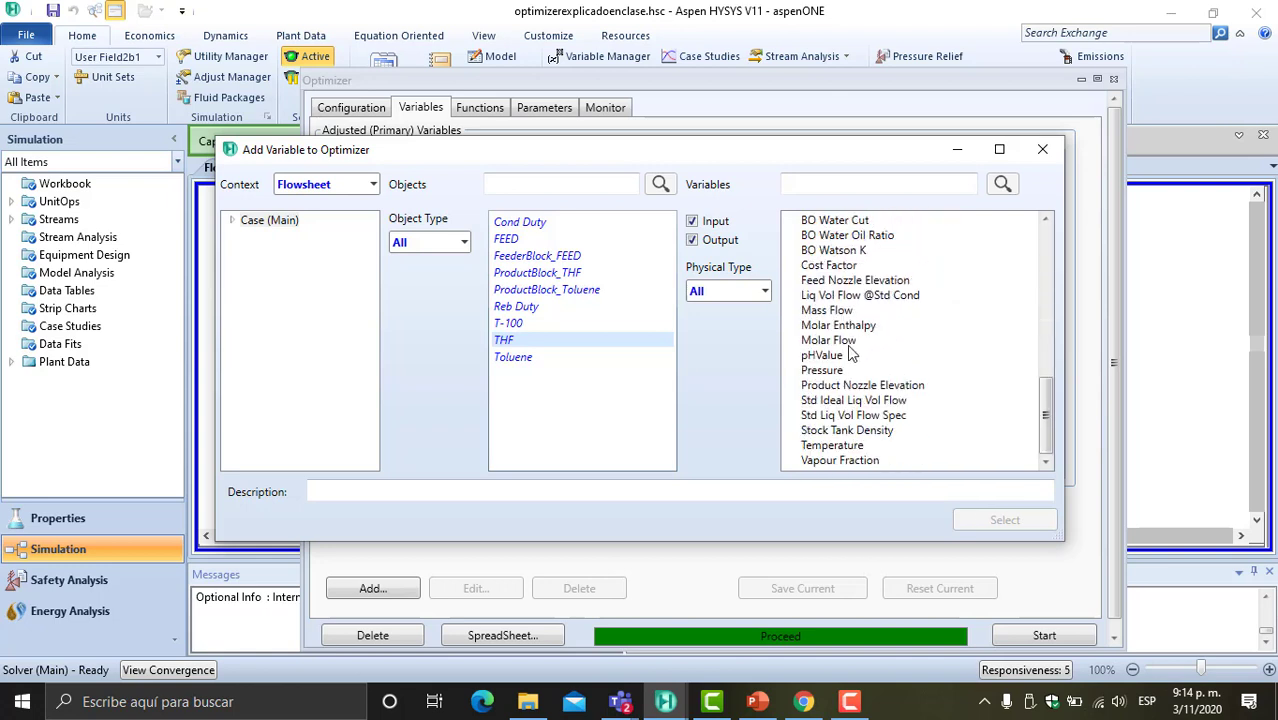
click(536, 323)
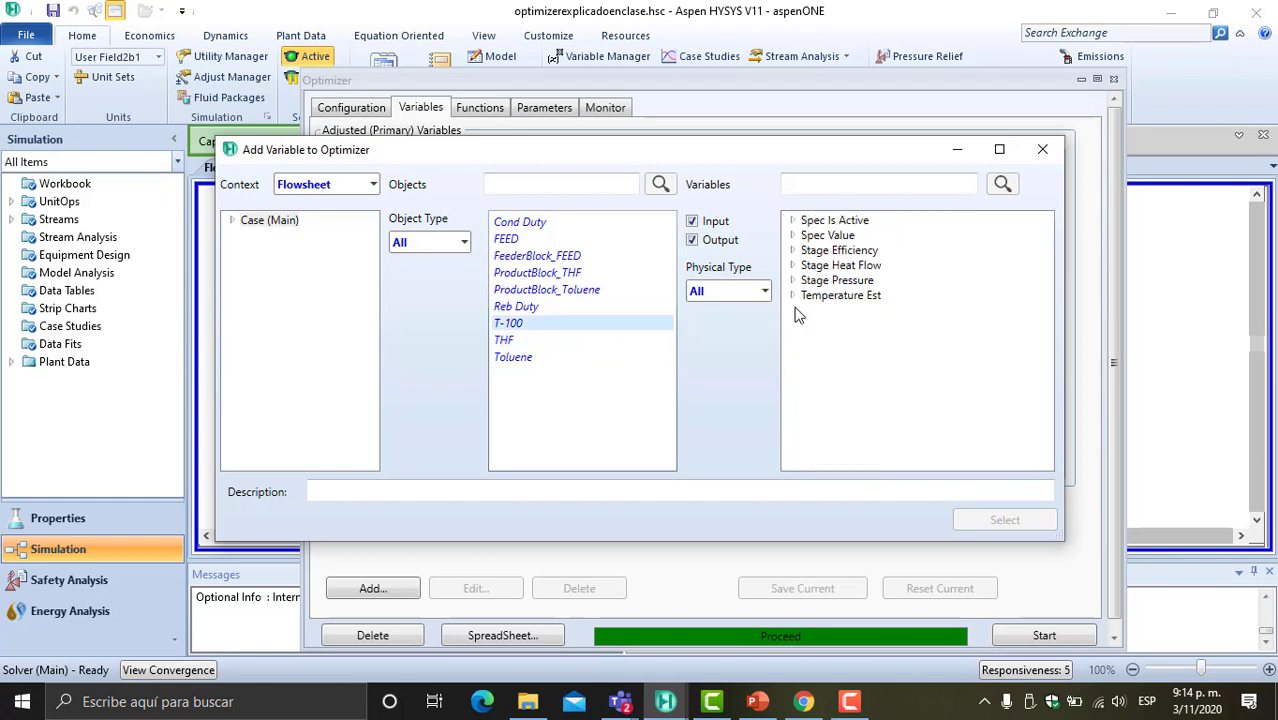
click(508, 340)
scroll(916, 331, down, 4)
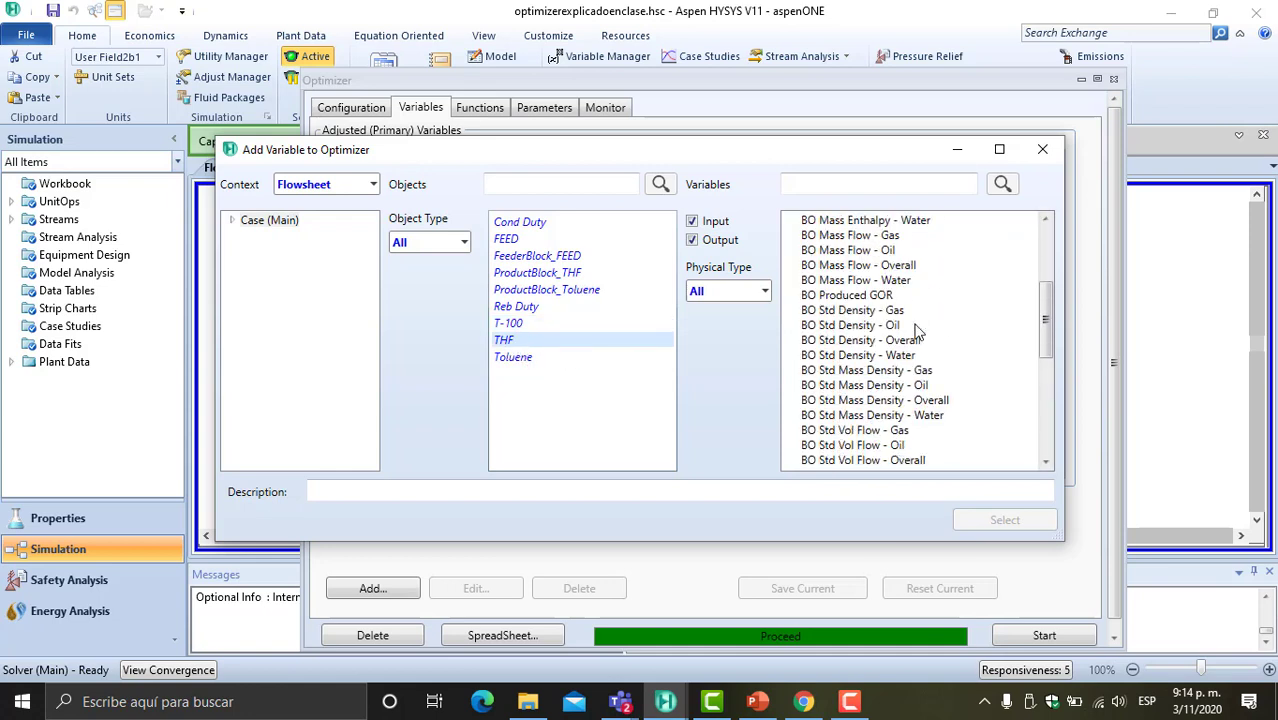
scroll(916, 331, down, 5)
scroll(916, 331, down, 2)
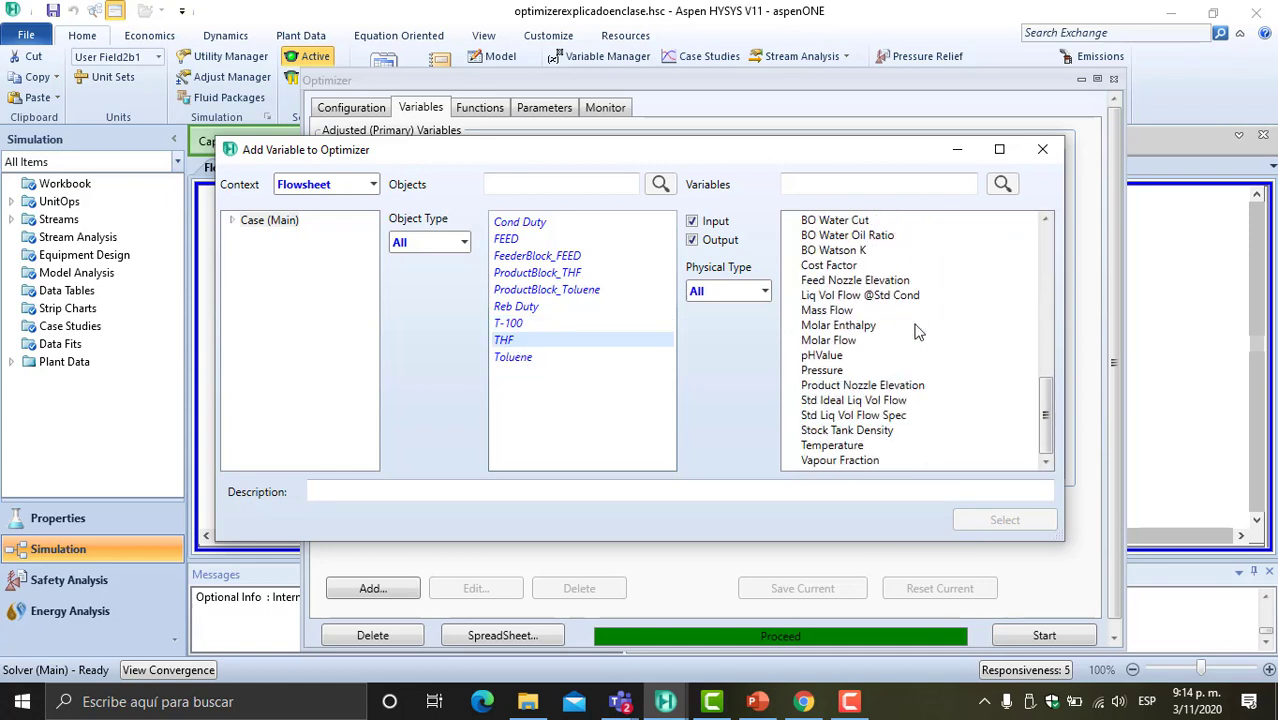
scroll(916, 331, up, 15)
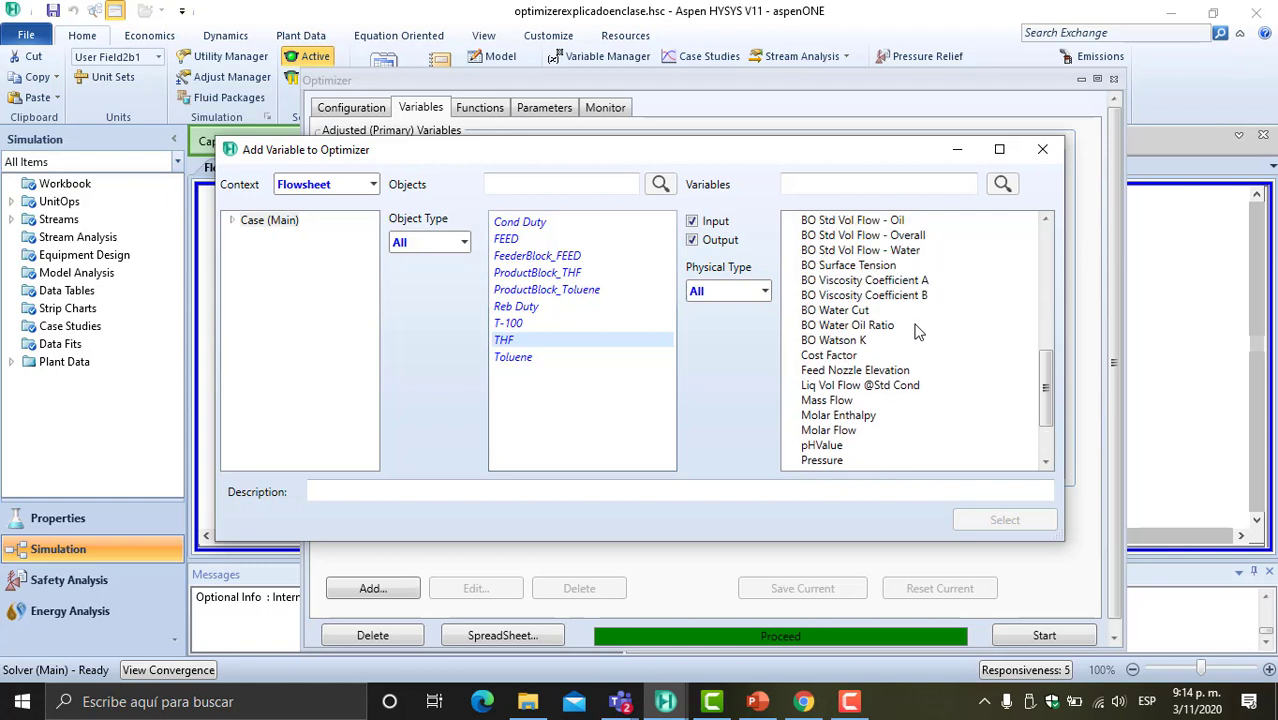
scroll(916, 331, down, 4)
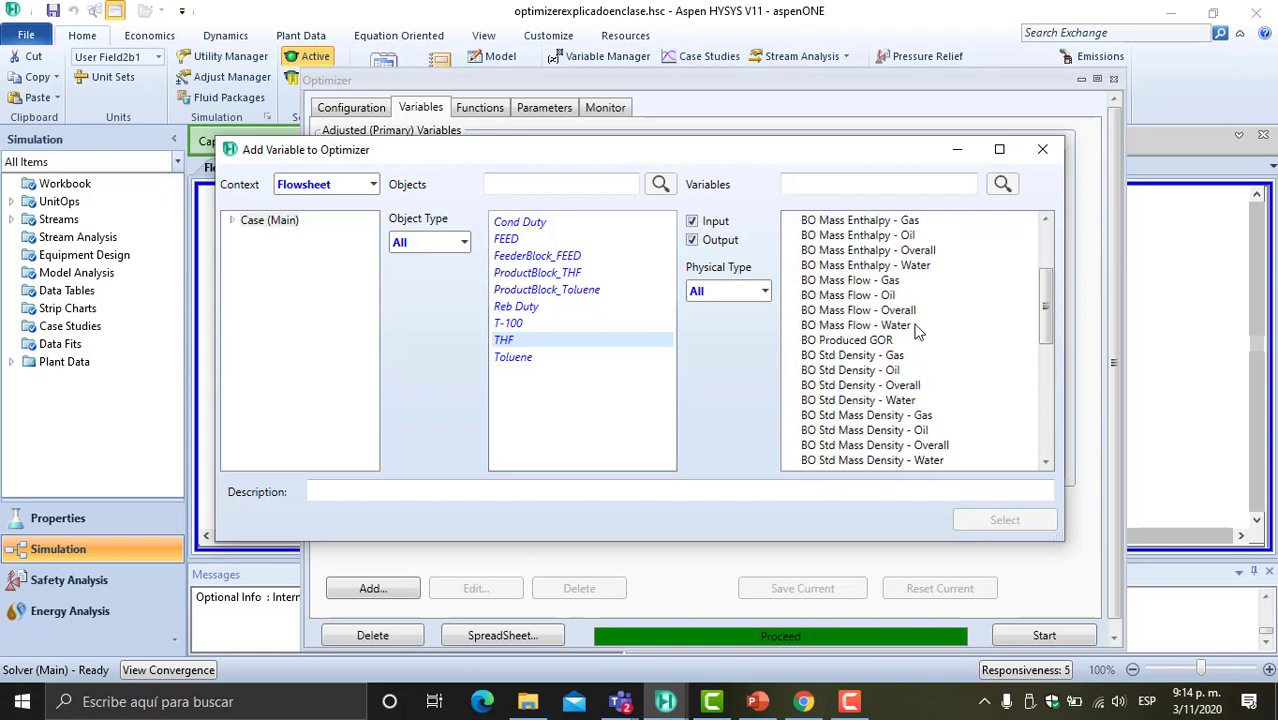
scroll(826, 371, down, 6)
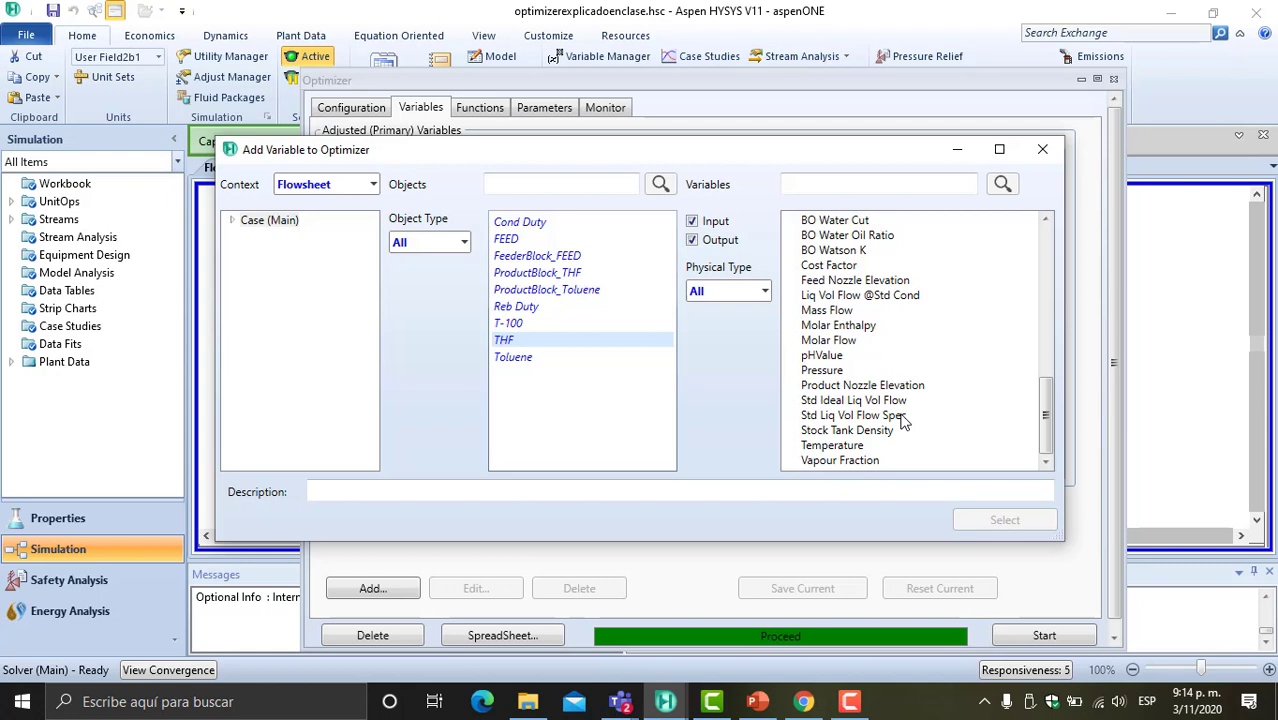
- Add column T-100's THF Purity spec value to the Optimizer as an adjusted variable
click(500, 325)
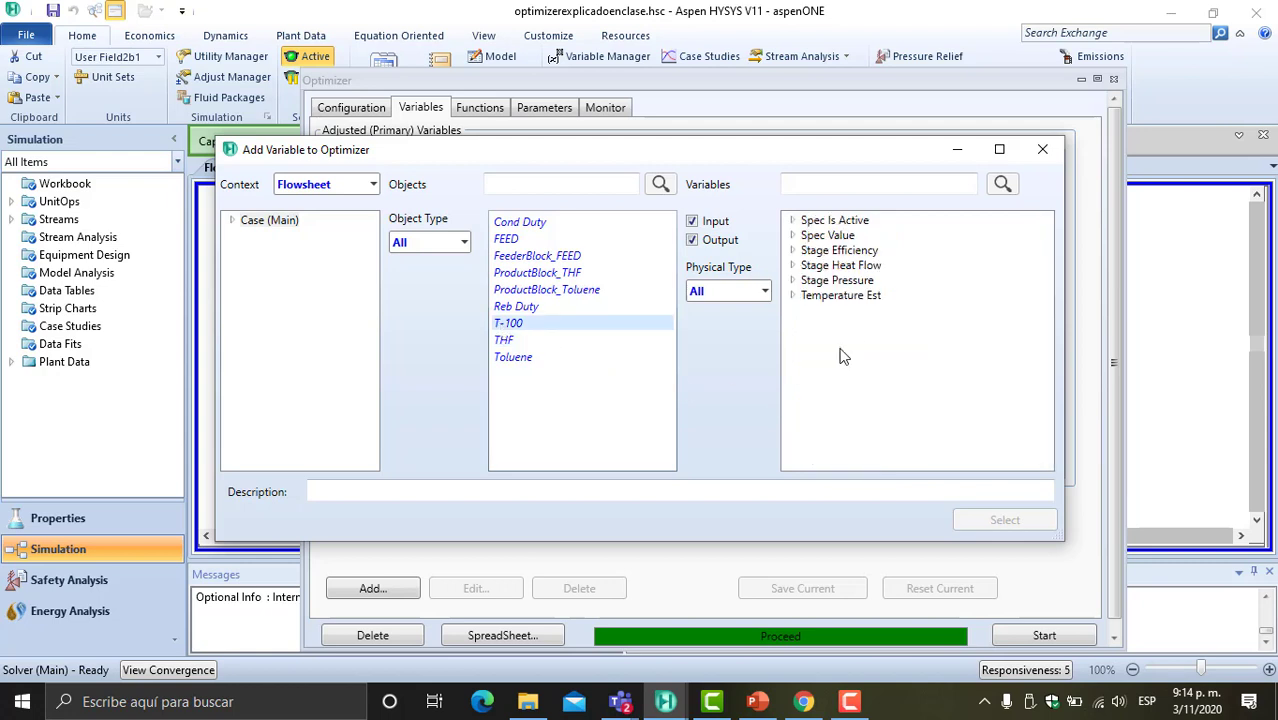
click(793, 236)
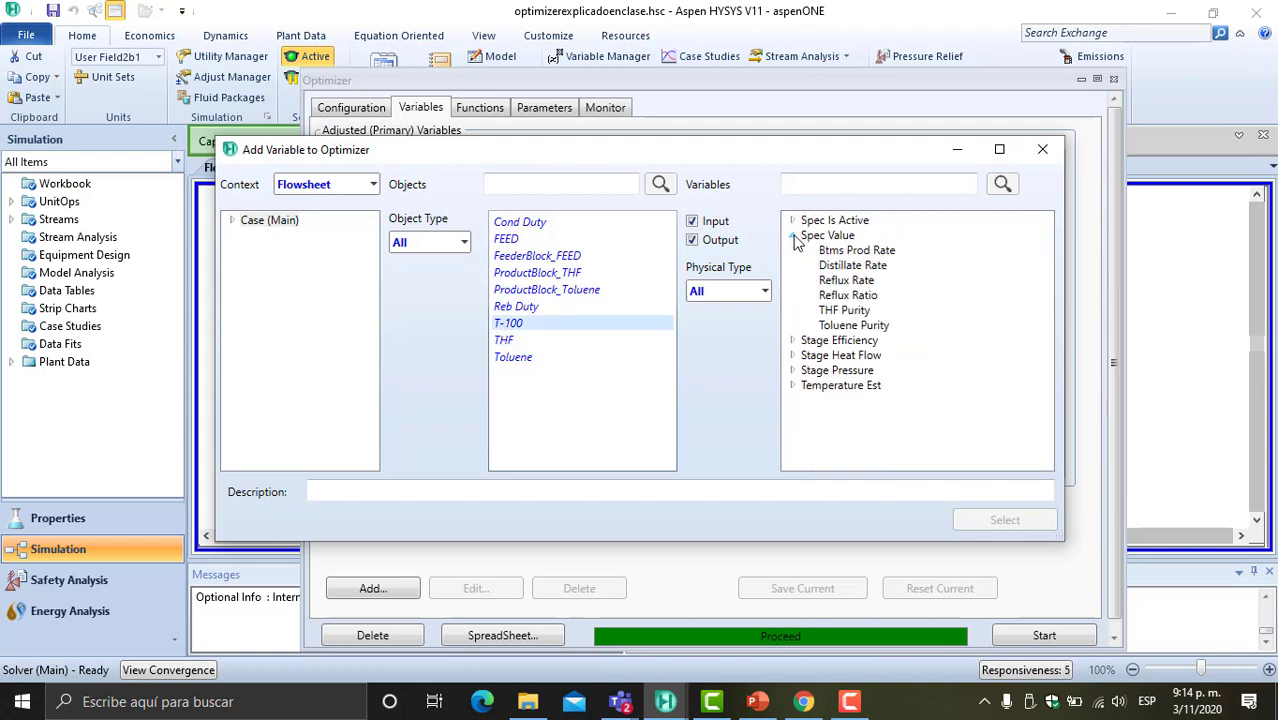
click(852, 313)
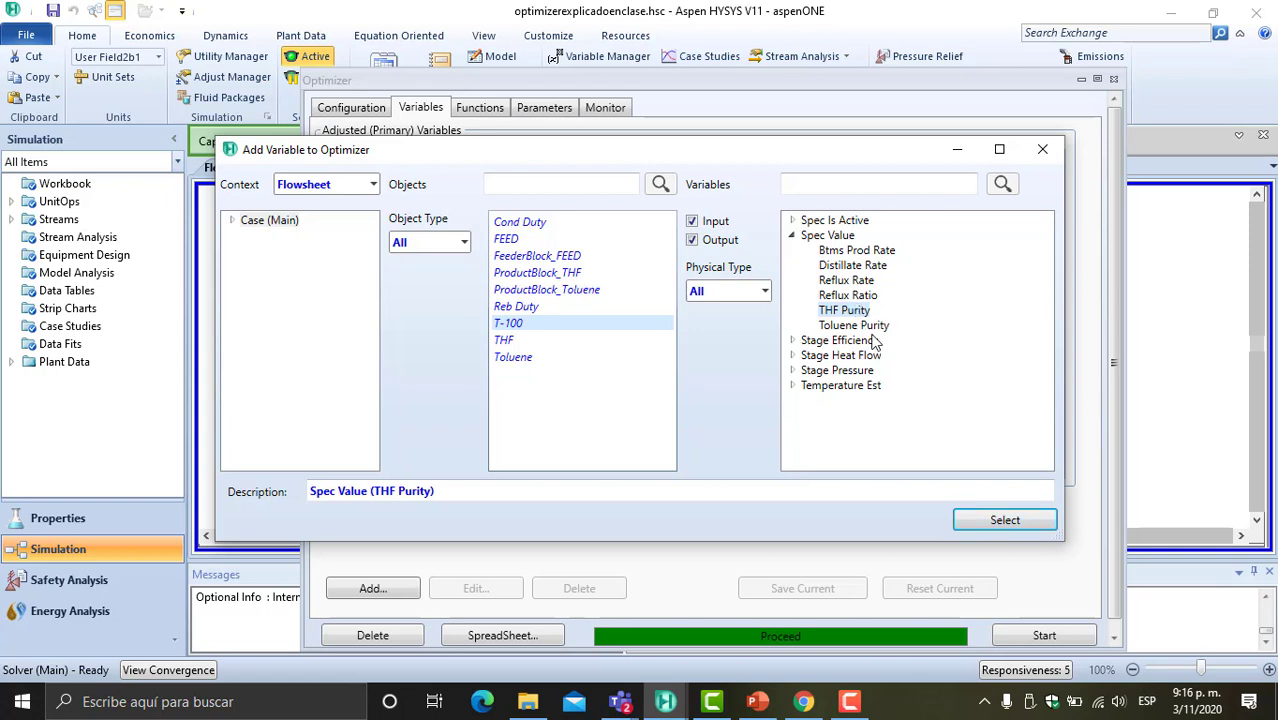
click(1003, 522)
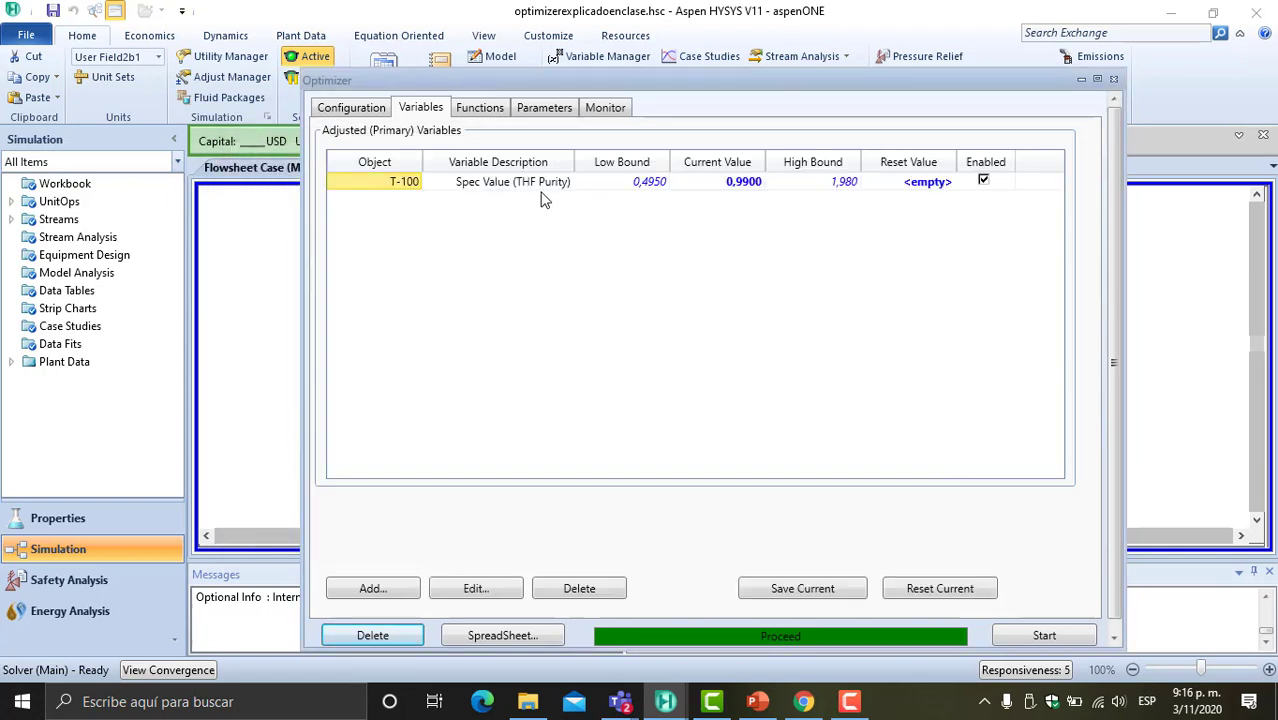
- Add column T-100's Toluene Purity spec value as a second adjusted variable in the Optimizer
click(388, 596)
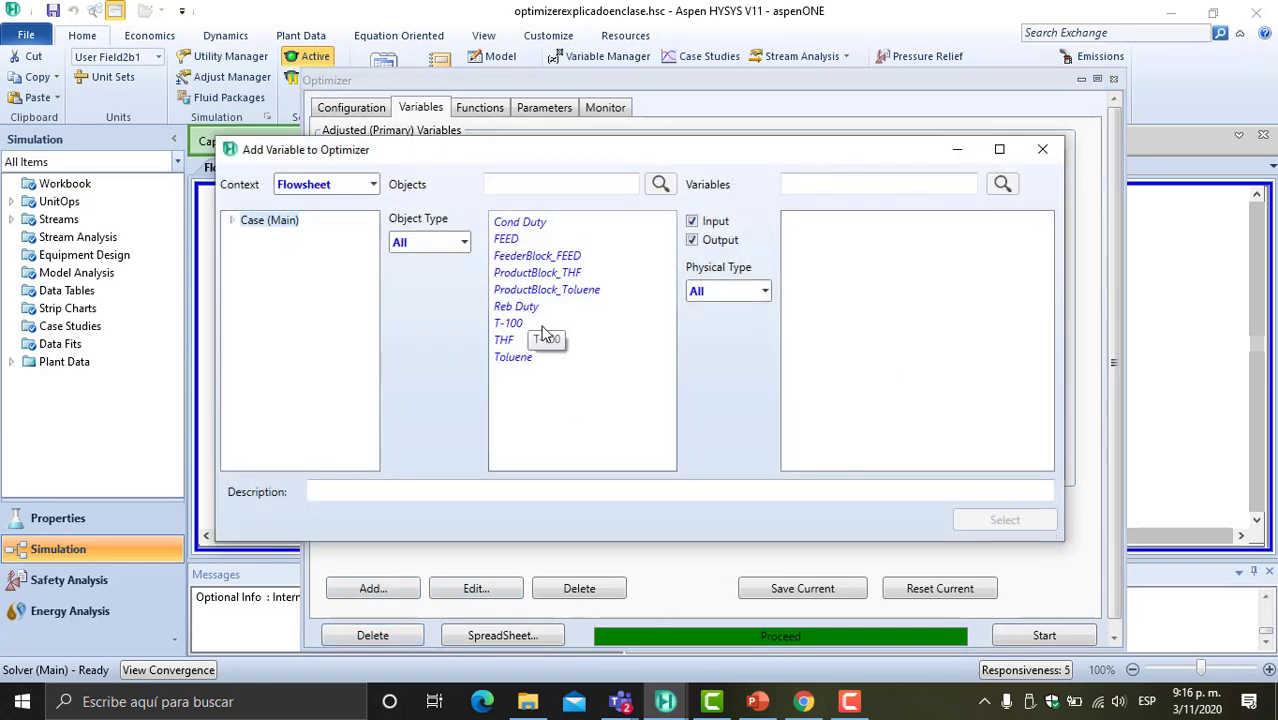
click(510, 324)
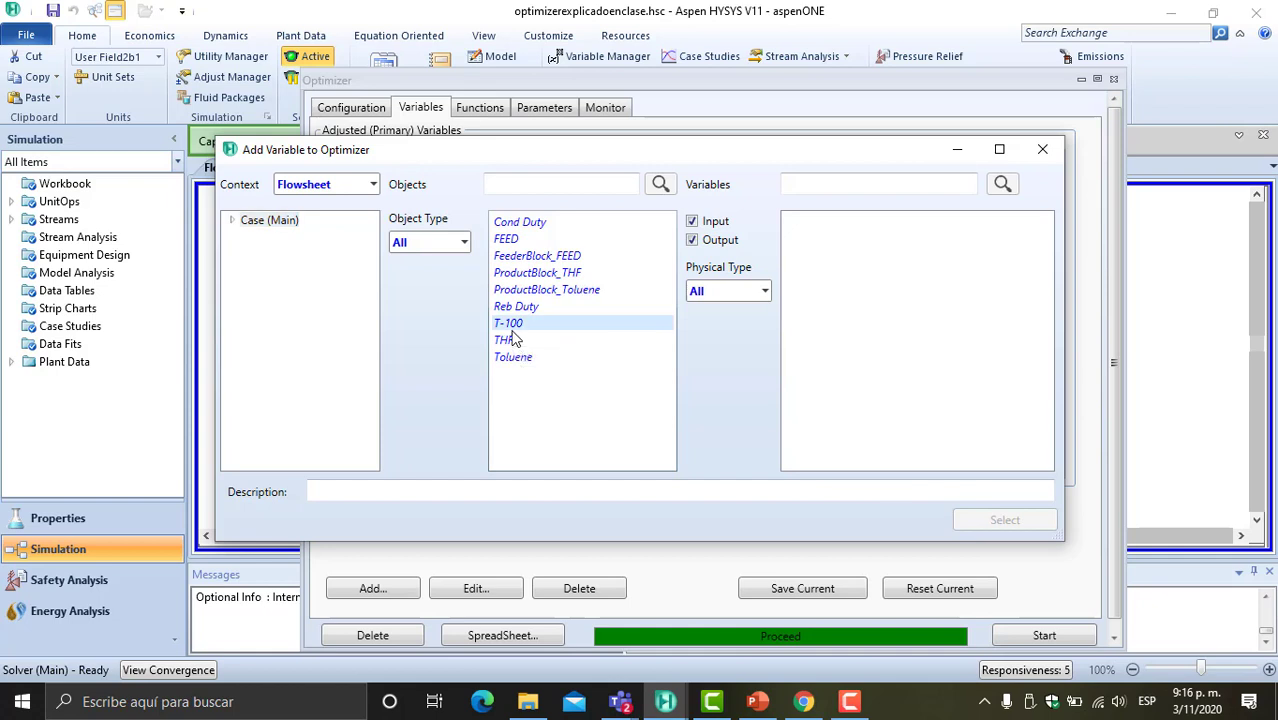
click(792, 236)
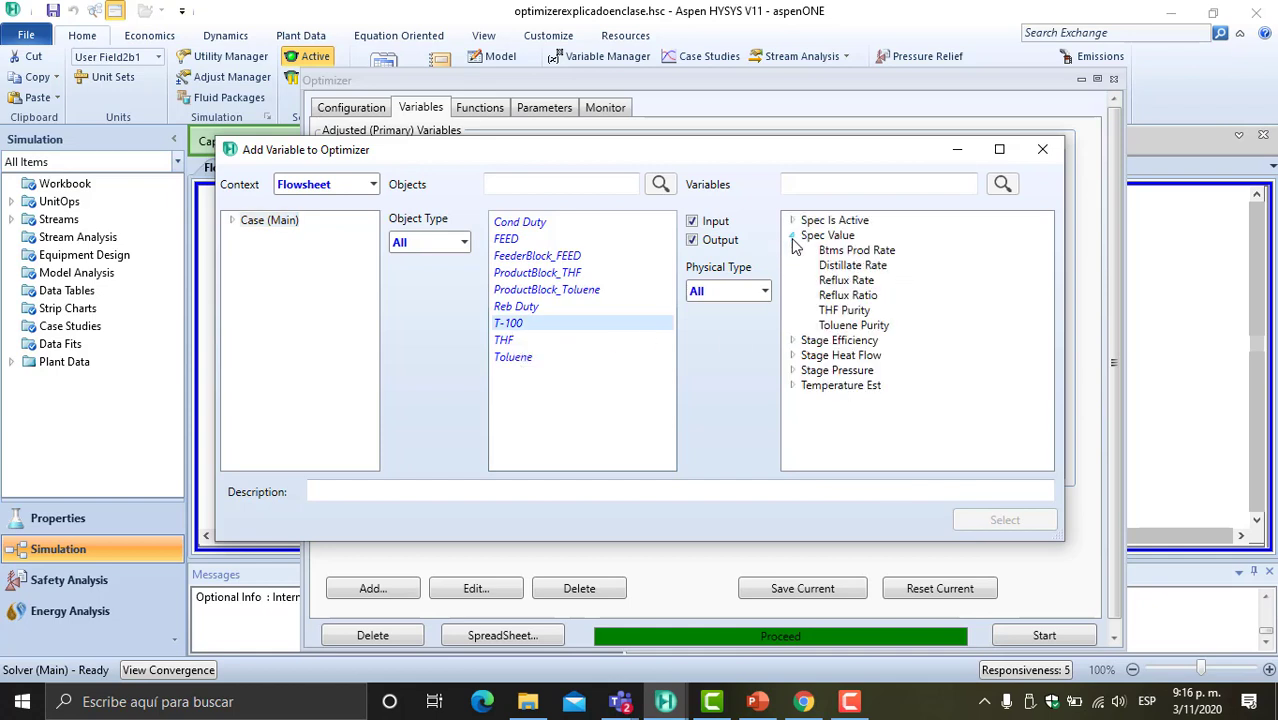
click(865, 326)
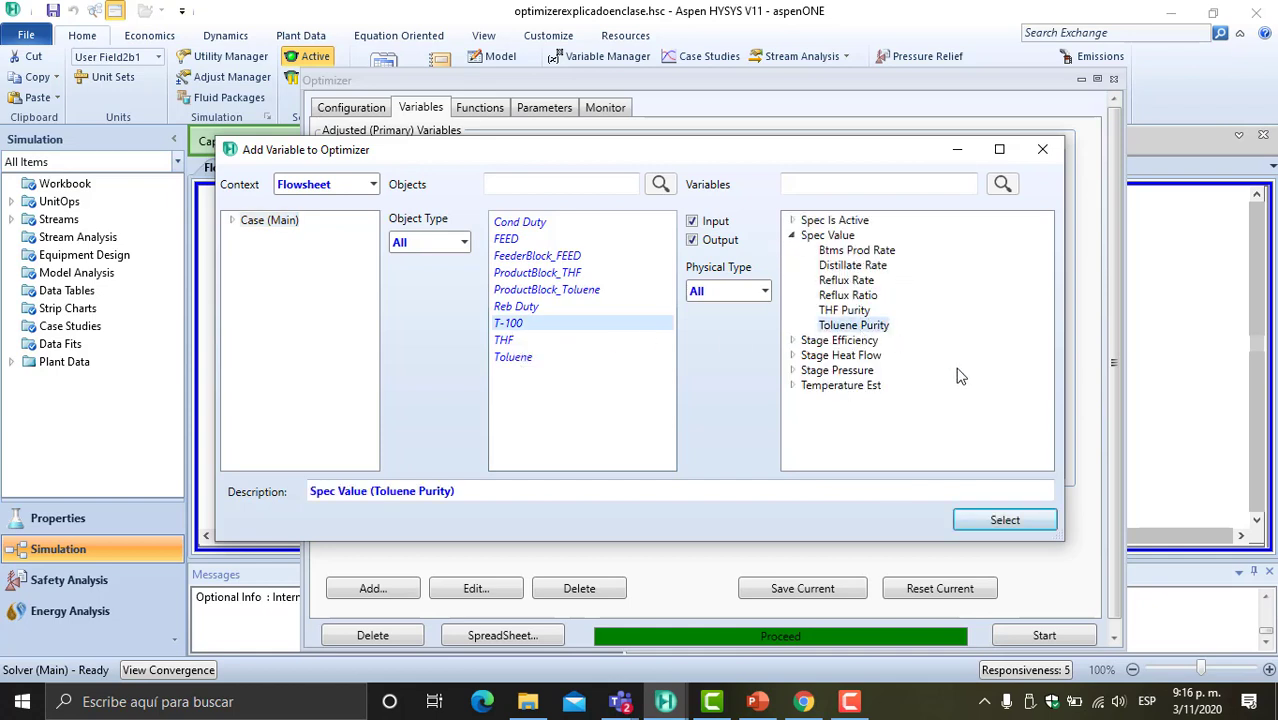
click(1005, 521)
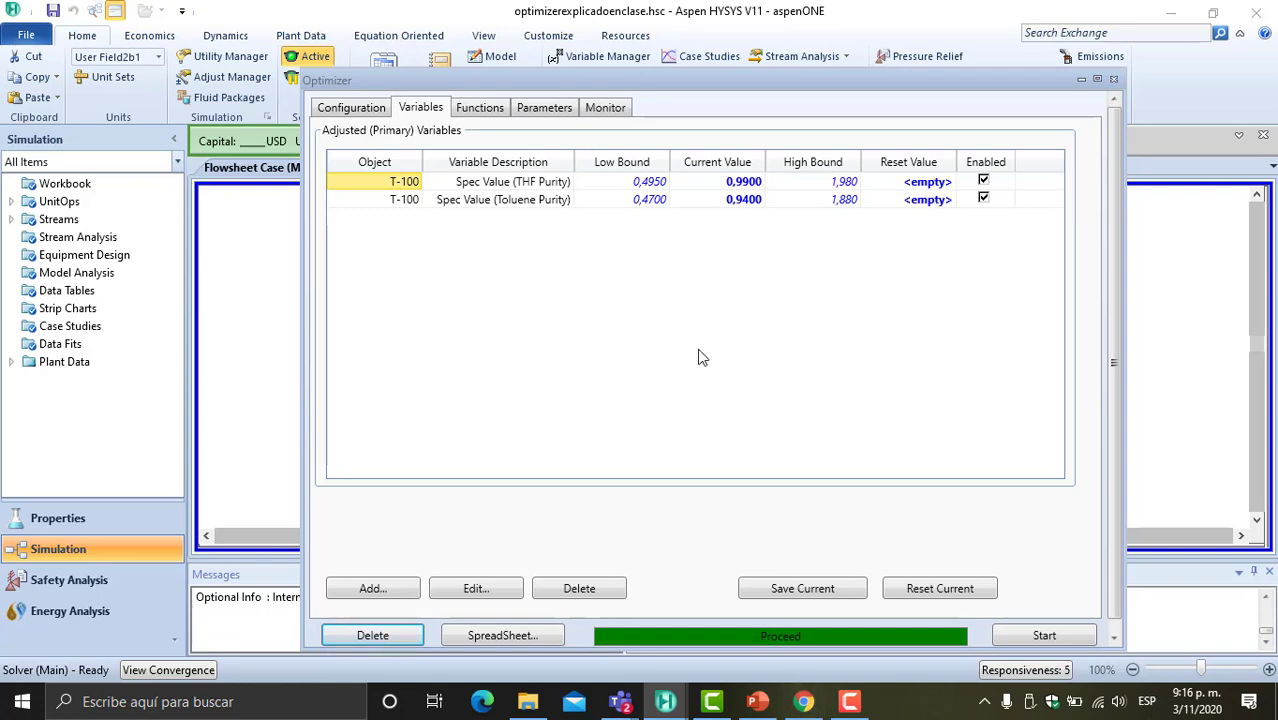
- Check the decision variable ranges in PowerPoint and set the THF Purity low bound to 0.990 and high bound to 0.999
click(757, 701)
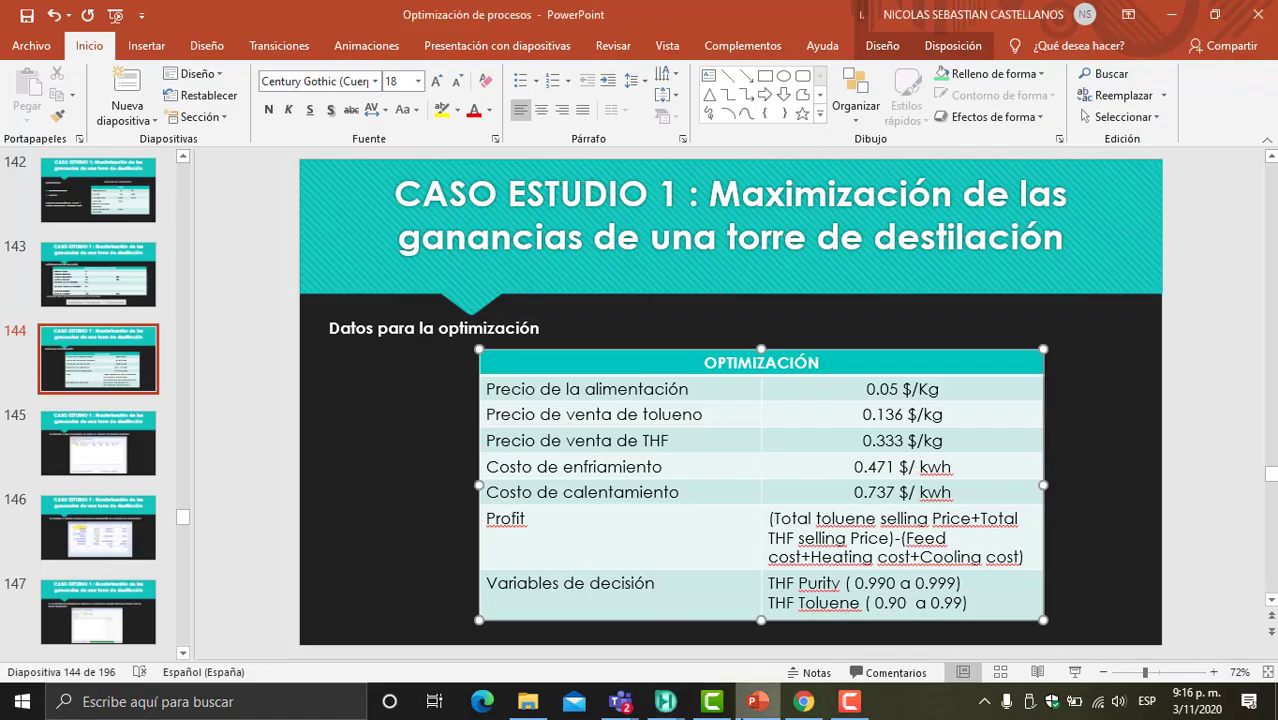
key(alt+Tab)
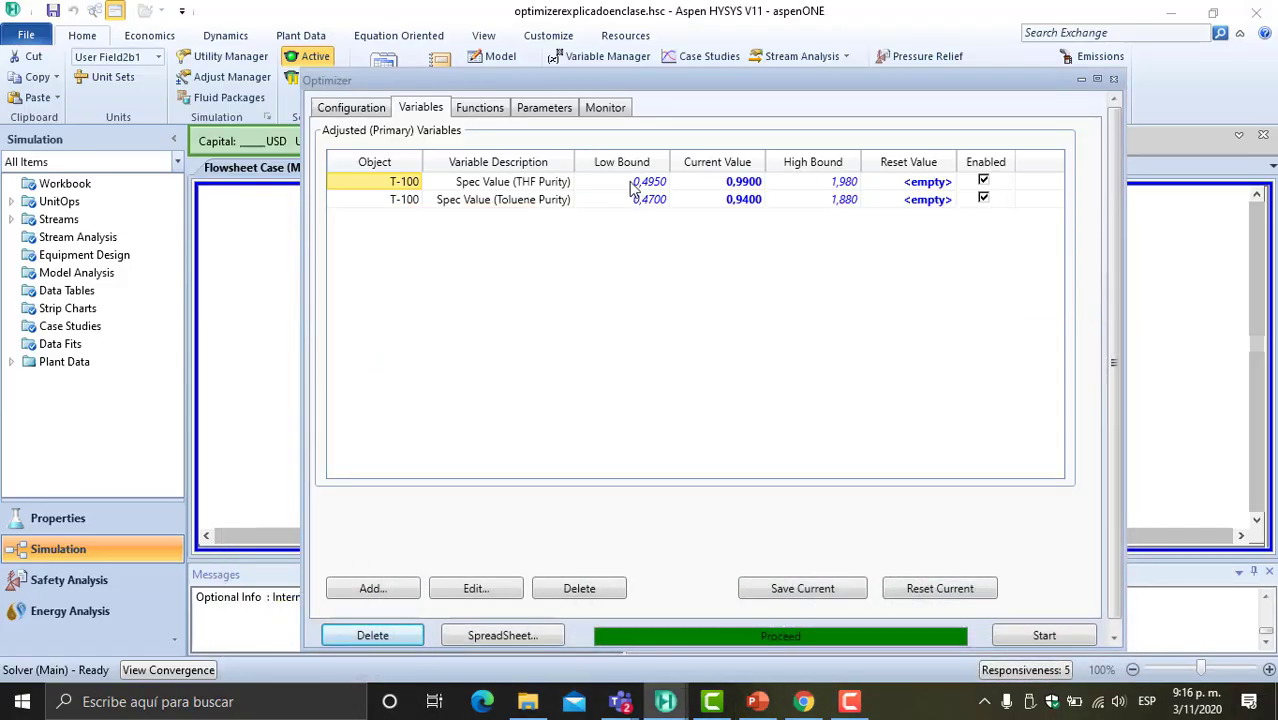
click(641, 183)
text(0,990)
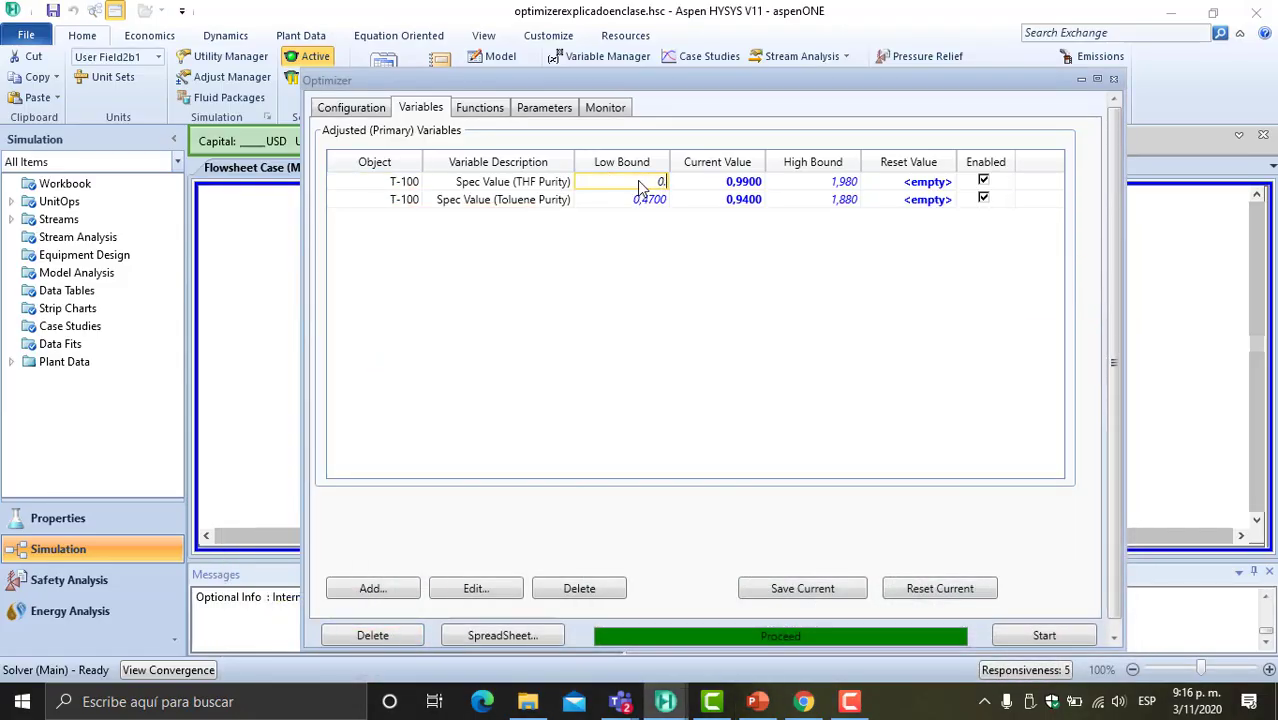
click(842, 181)
click(759, 701)
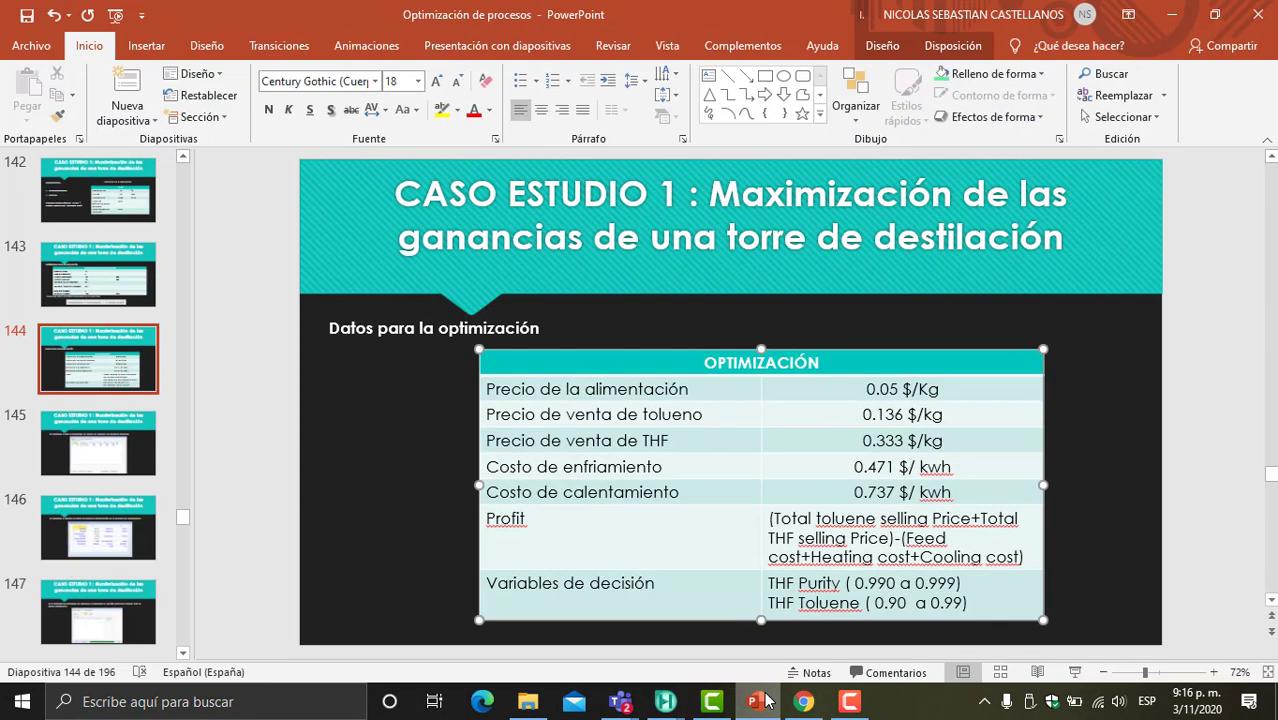
click(762, 701)
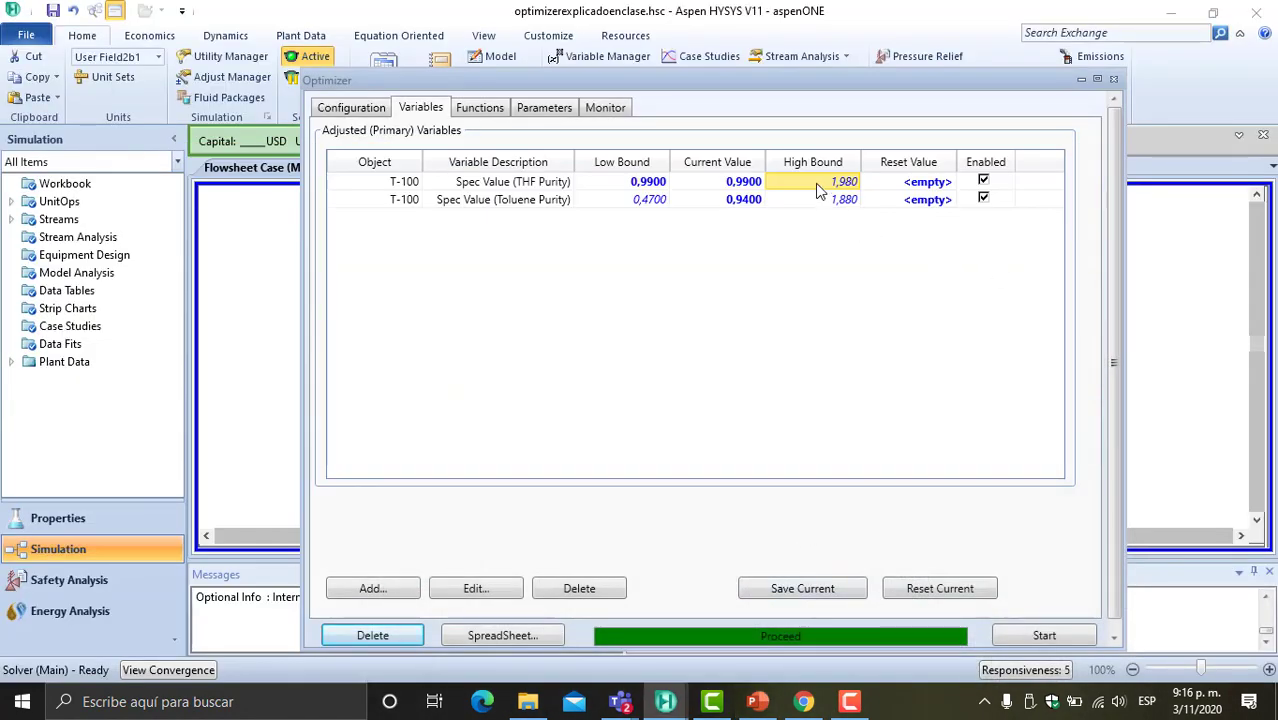
text(0,999)
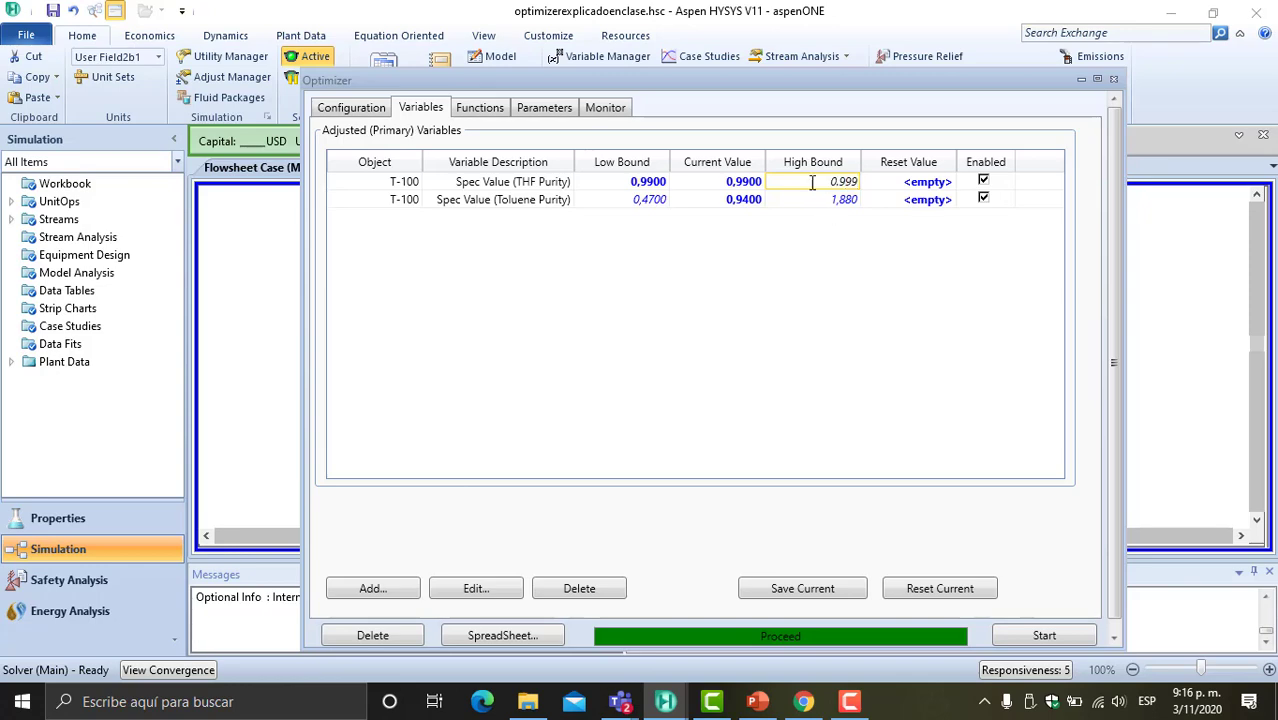
- Set the Toluene Purity low bound to 0.90 and high bound to 0.99, consulting the ranges on the PowerPoint slide
click(633, 200)
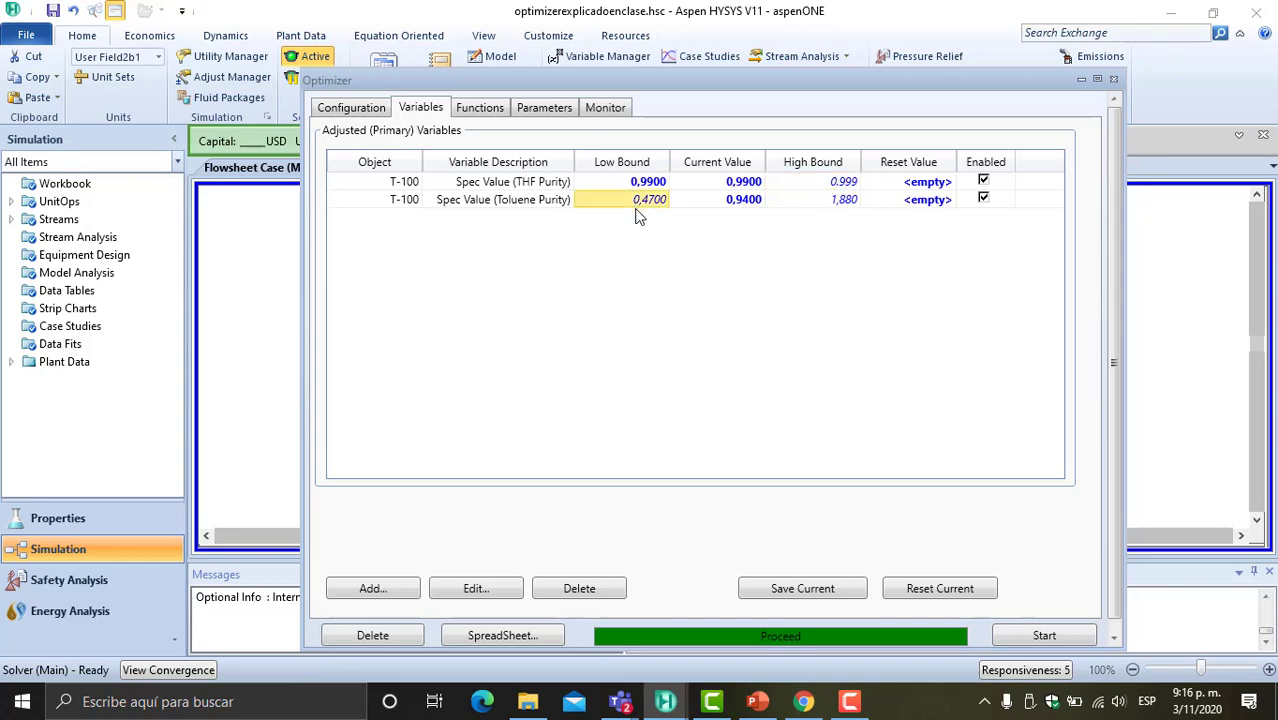
click(768, 705)
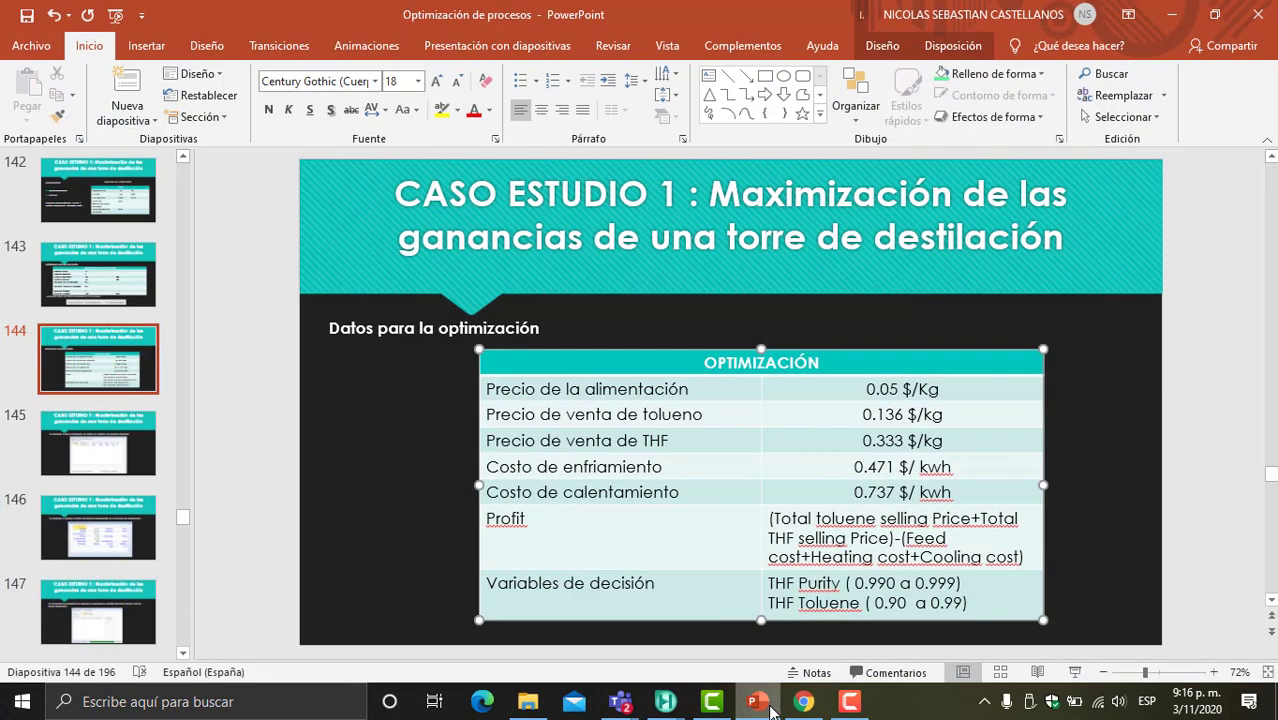
click(665, 701)
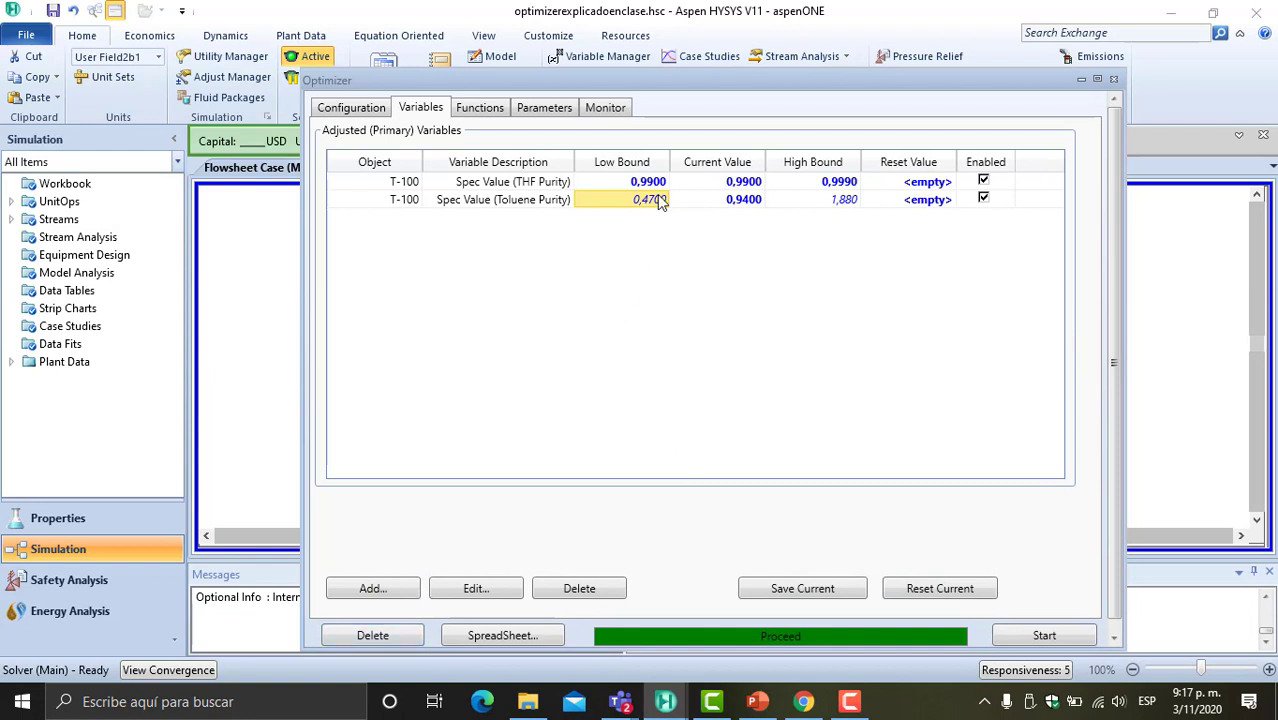
text(0,90)
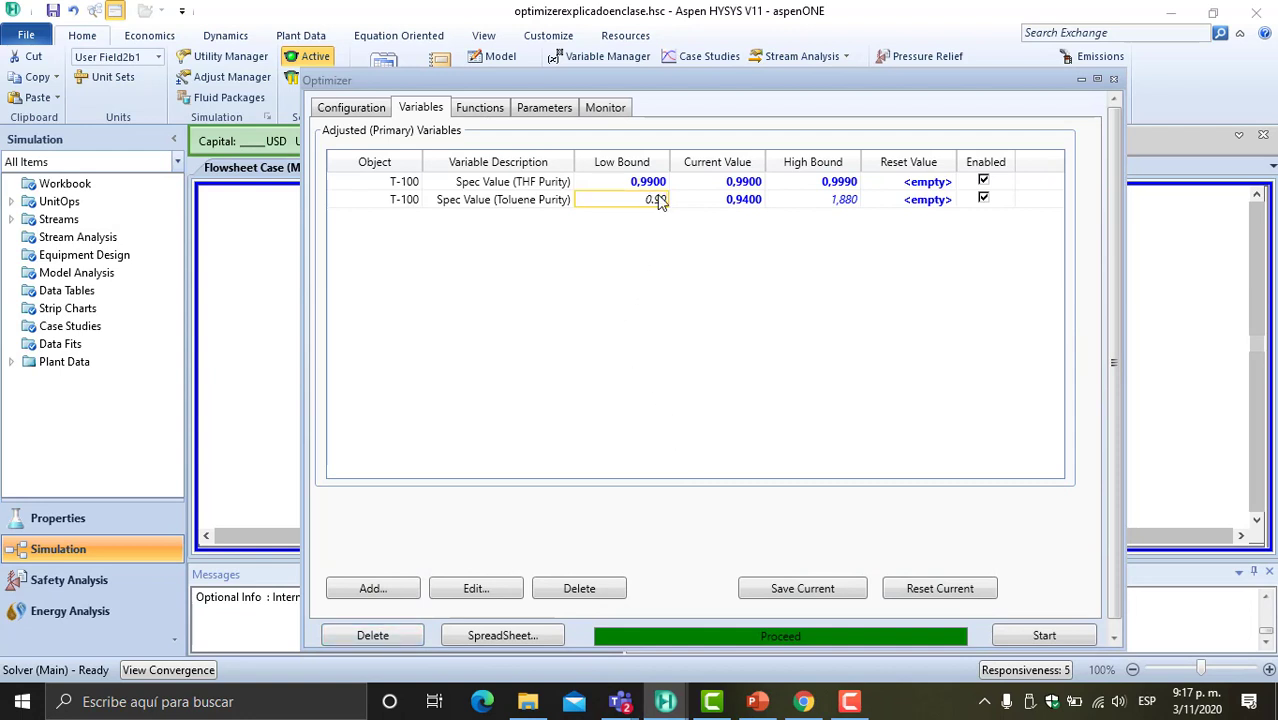
key(Tab)
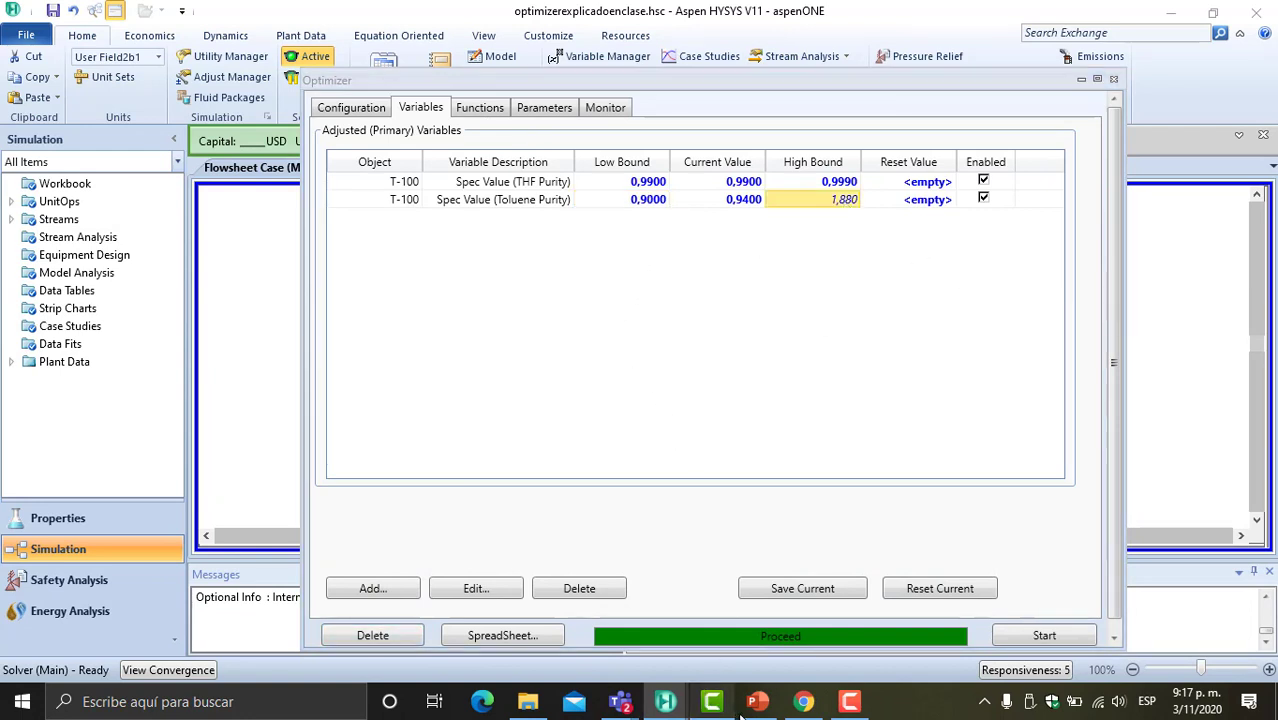
click(755, 703)
click(665, 701)
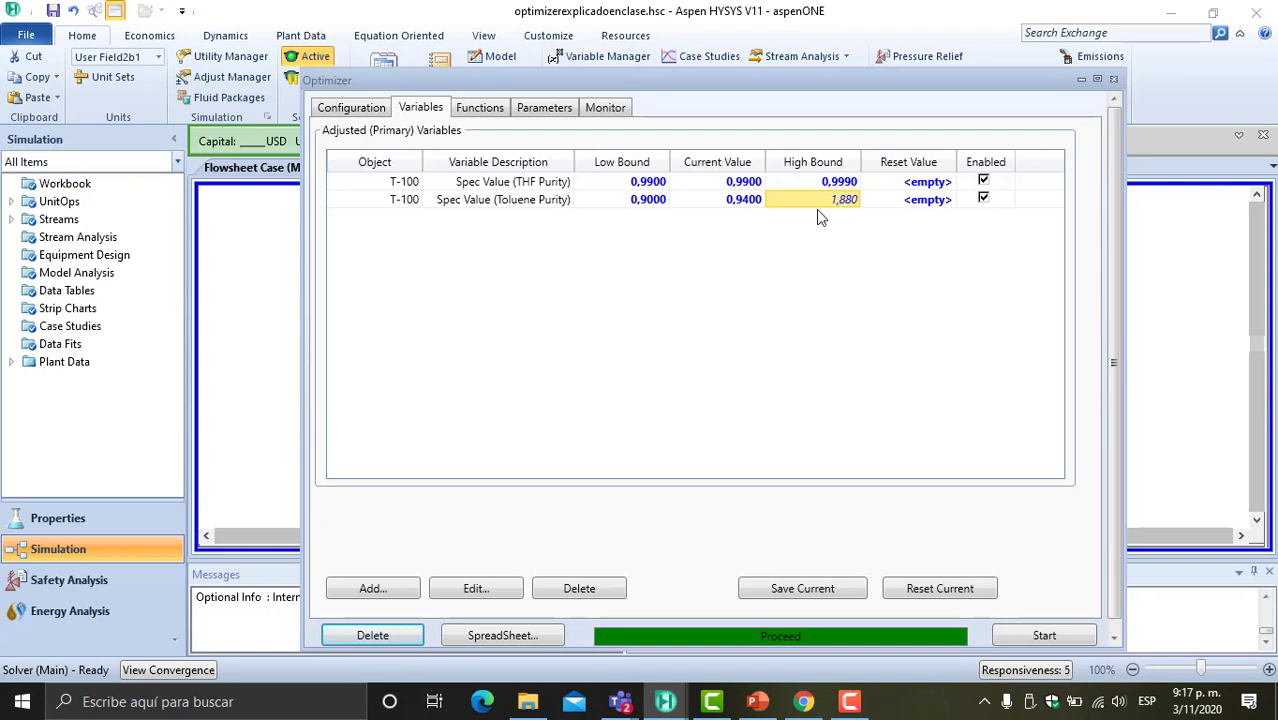
click(820, 210)
text(0.99)
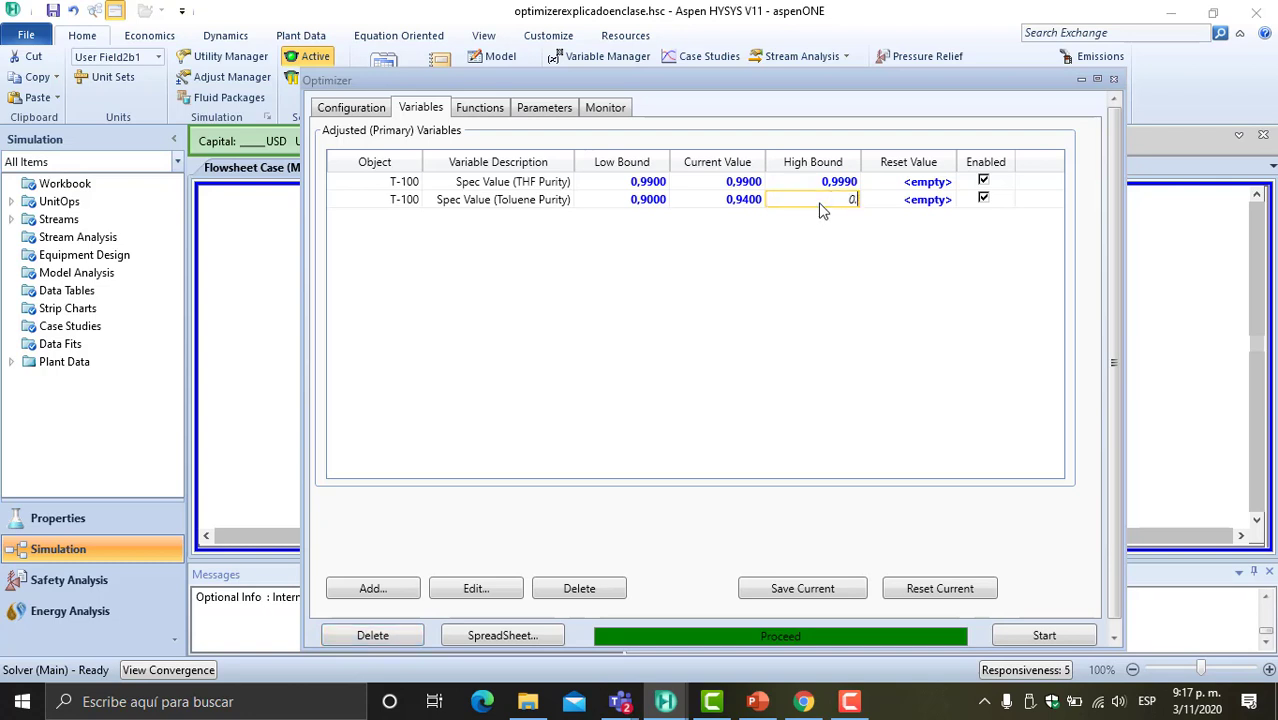
click(720, 185)
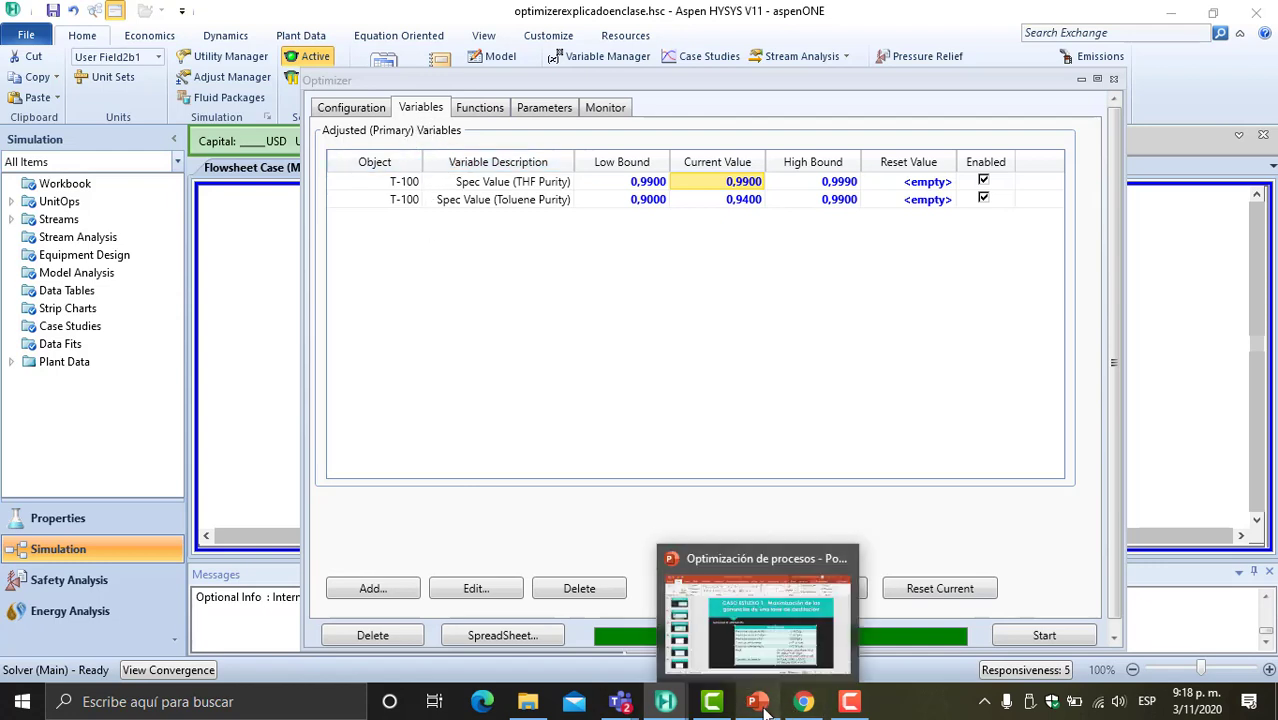
- Open the Optimizer's spreadsheet from its functions page and show the cell grid alone in a separate window
click(482, 108)
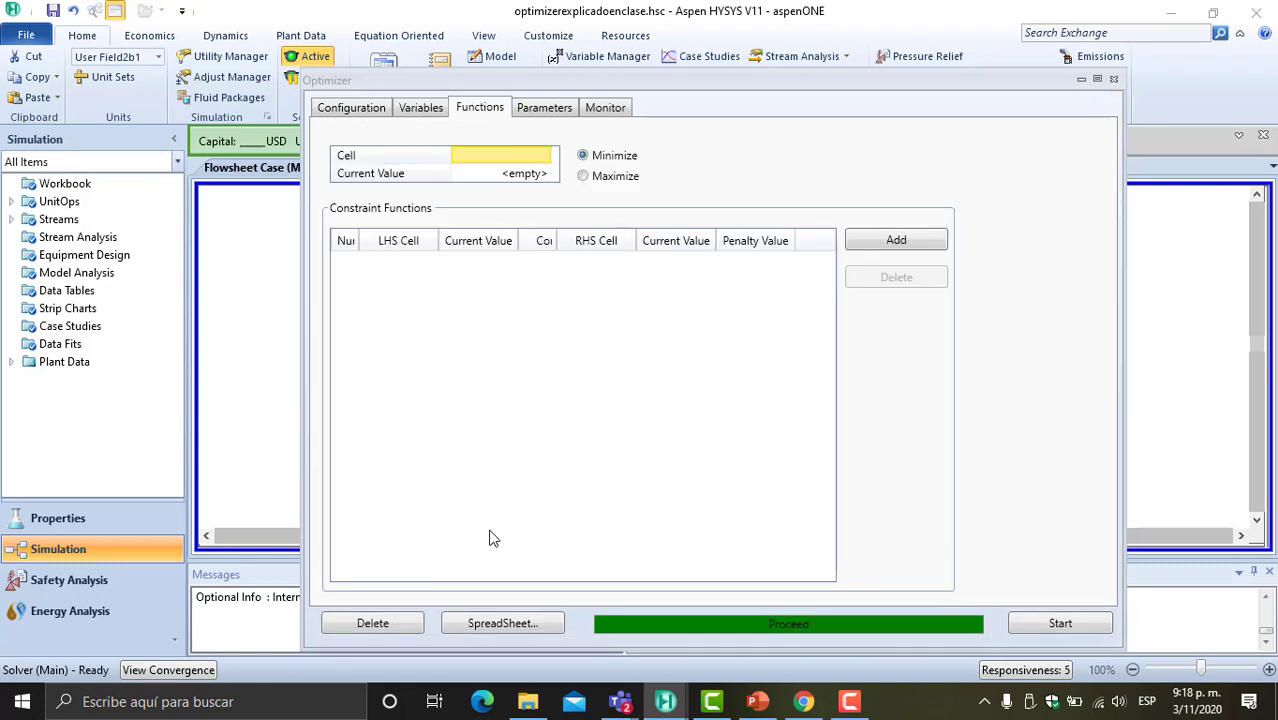
click(528, 628)
drag(503, 231, 626, 117)
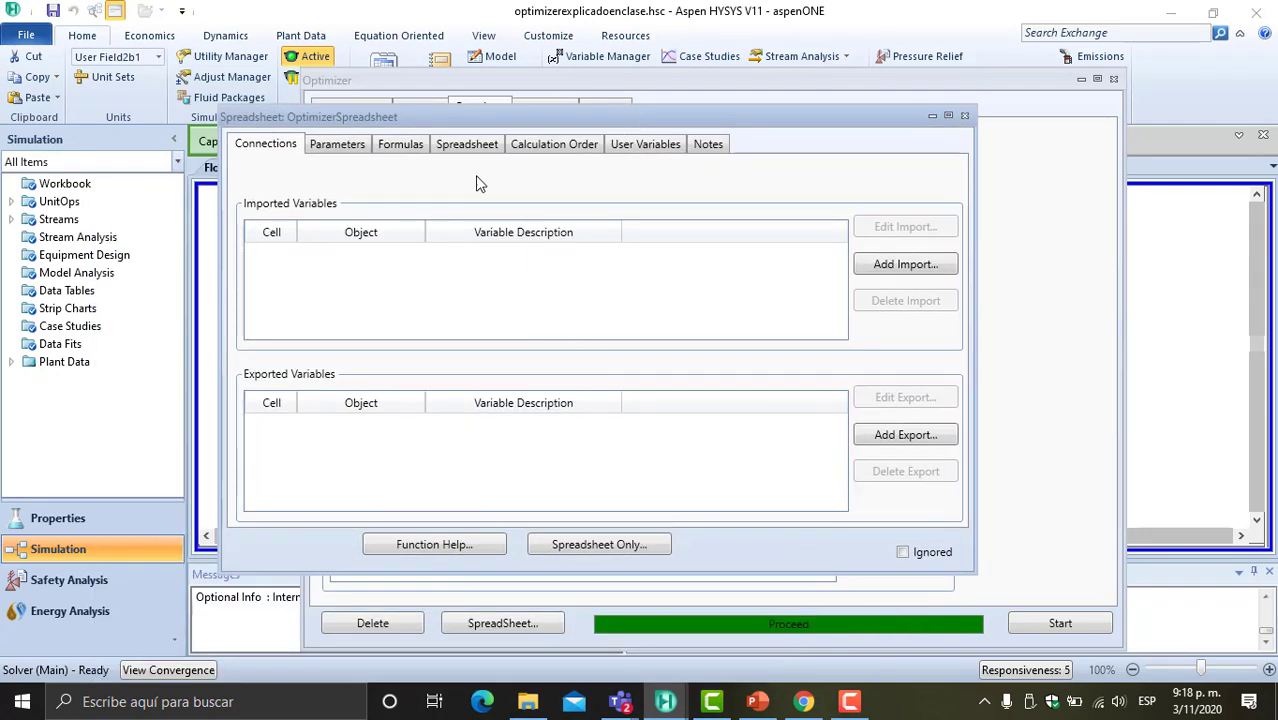
click(468, 146)
click(285, 146)
click(456, 148)
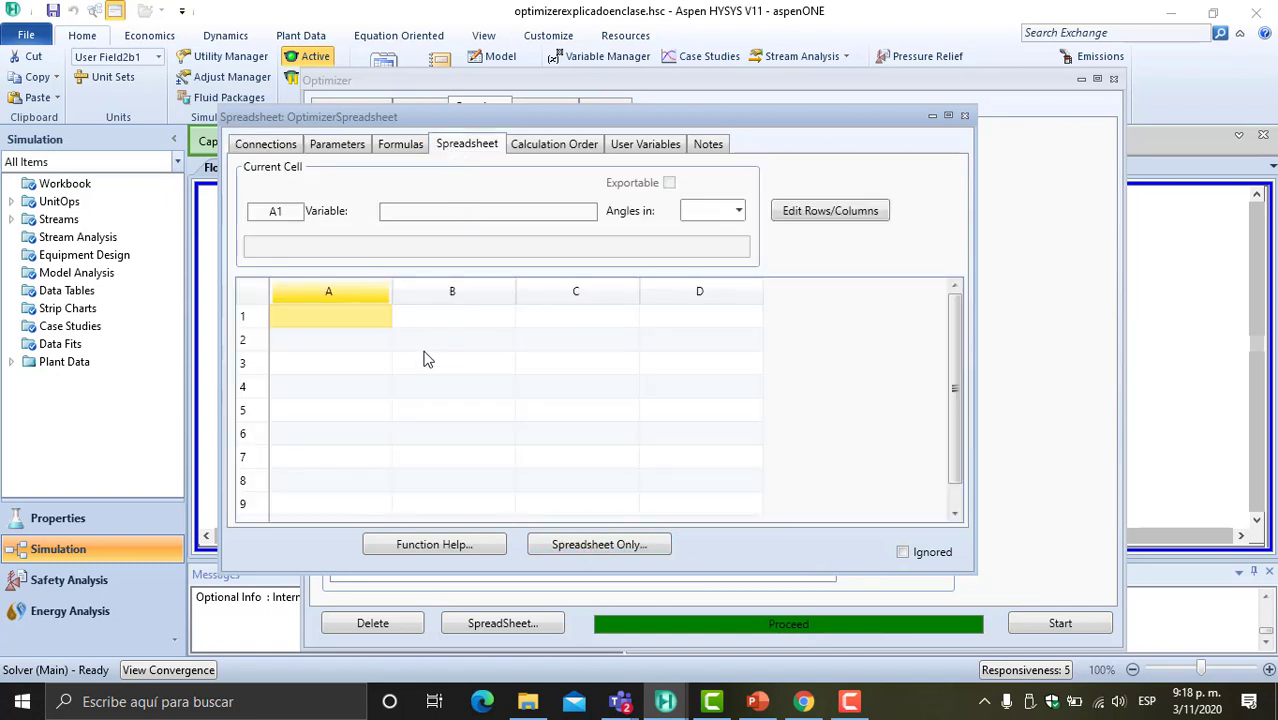
click(599, 548)
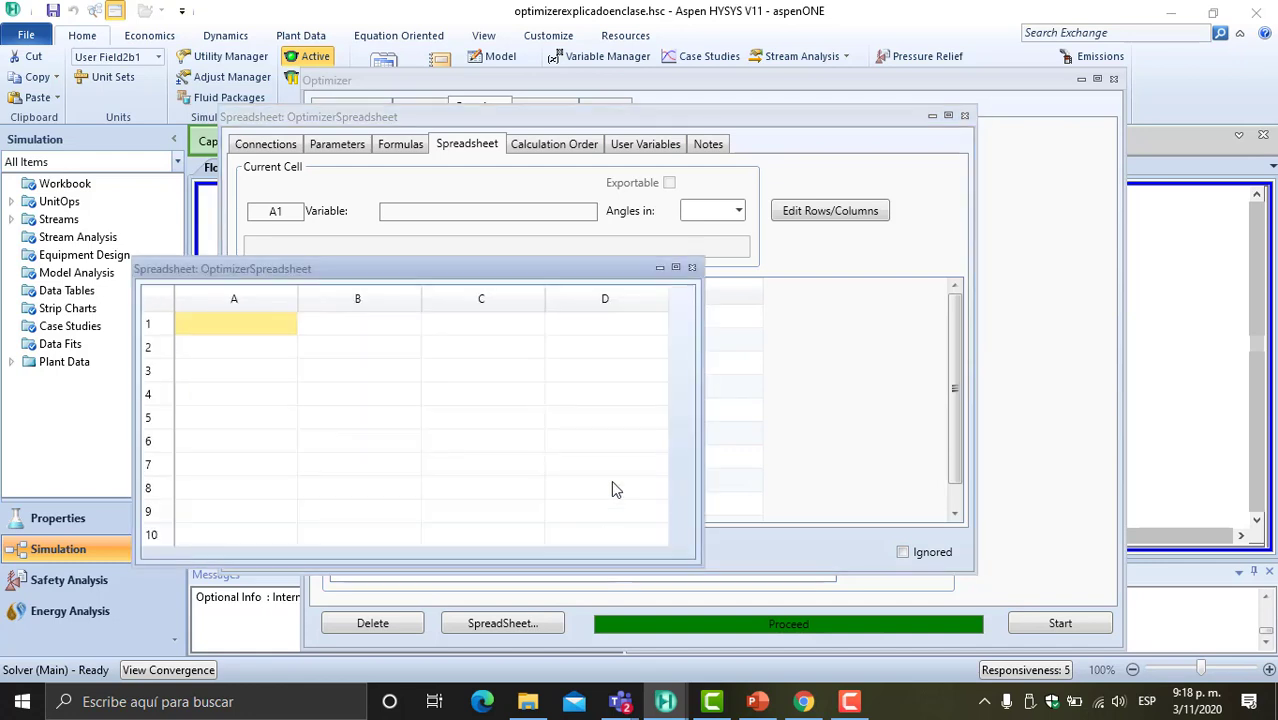
drag(590, 270, 818, 183)
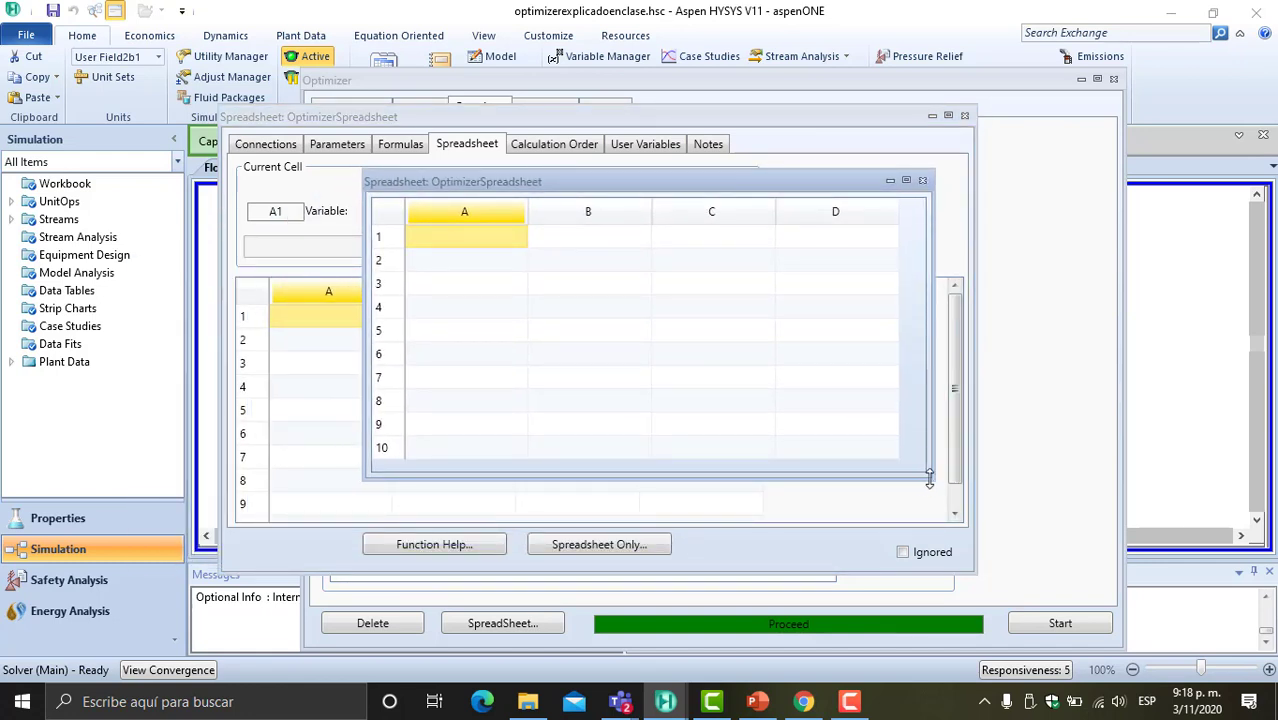
- Enlarge the spreadsheet-only window and switch to PowerPoint to view slide 146 with the reference optimizer spreadsheet
drag(929, 481, 990, 514)
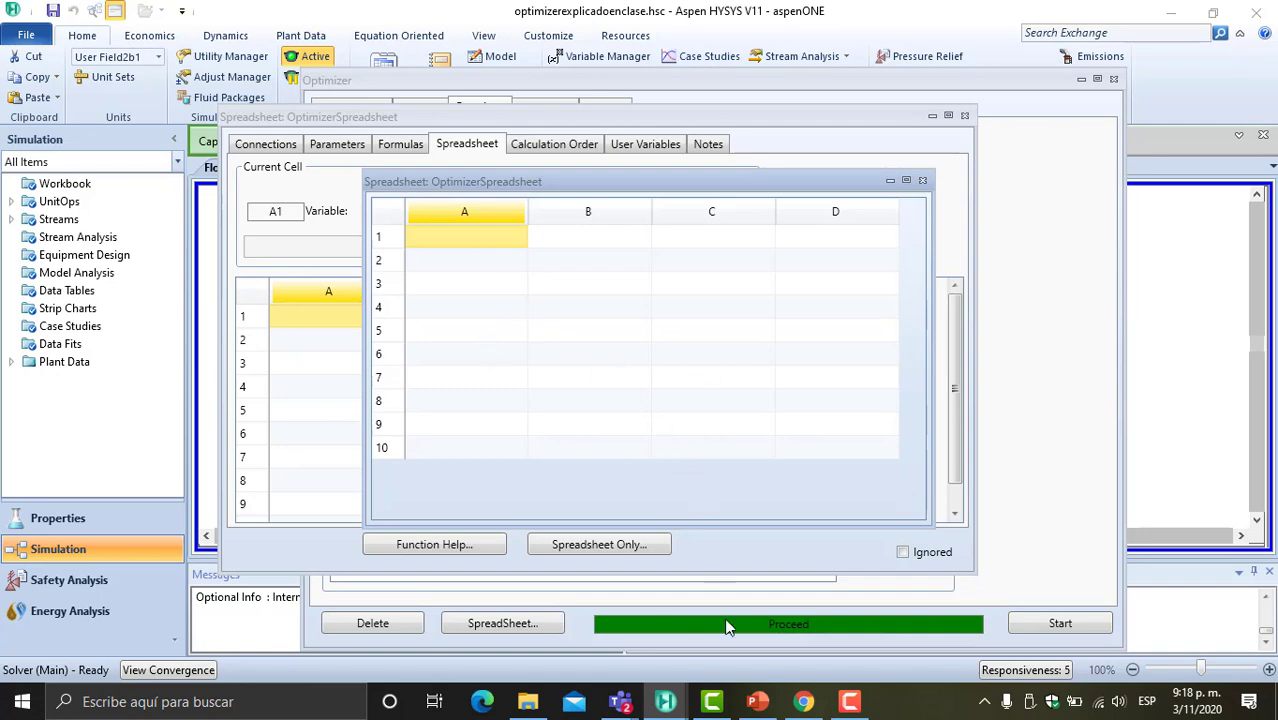
click(757, 701)
click(85, 432)
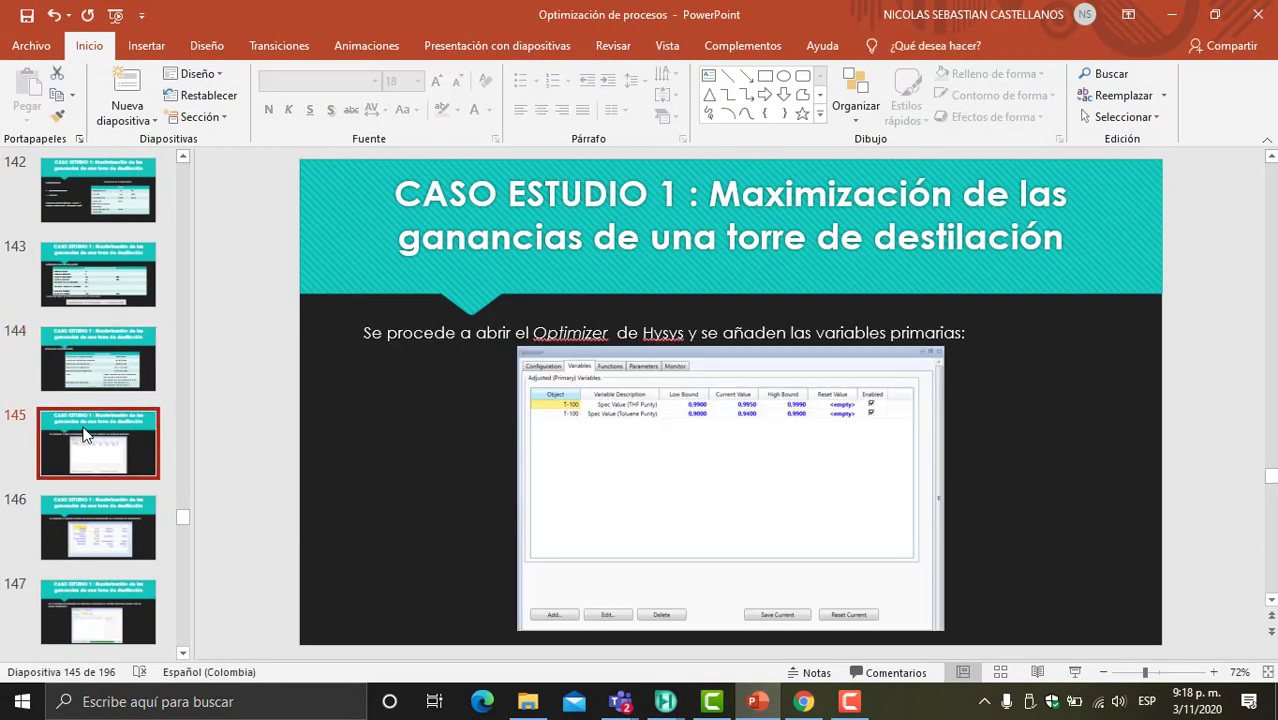
click(110, 530)
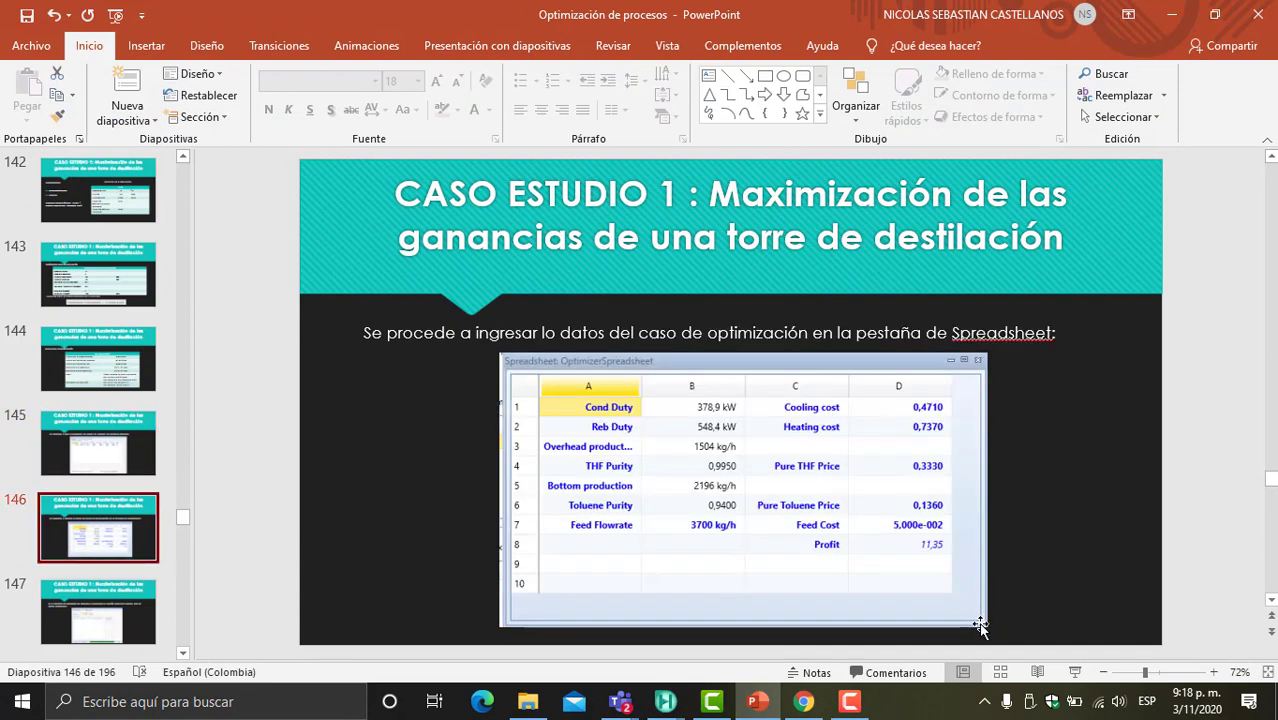
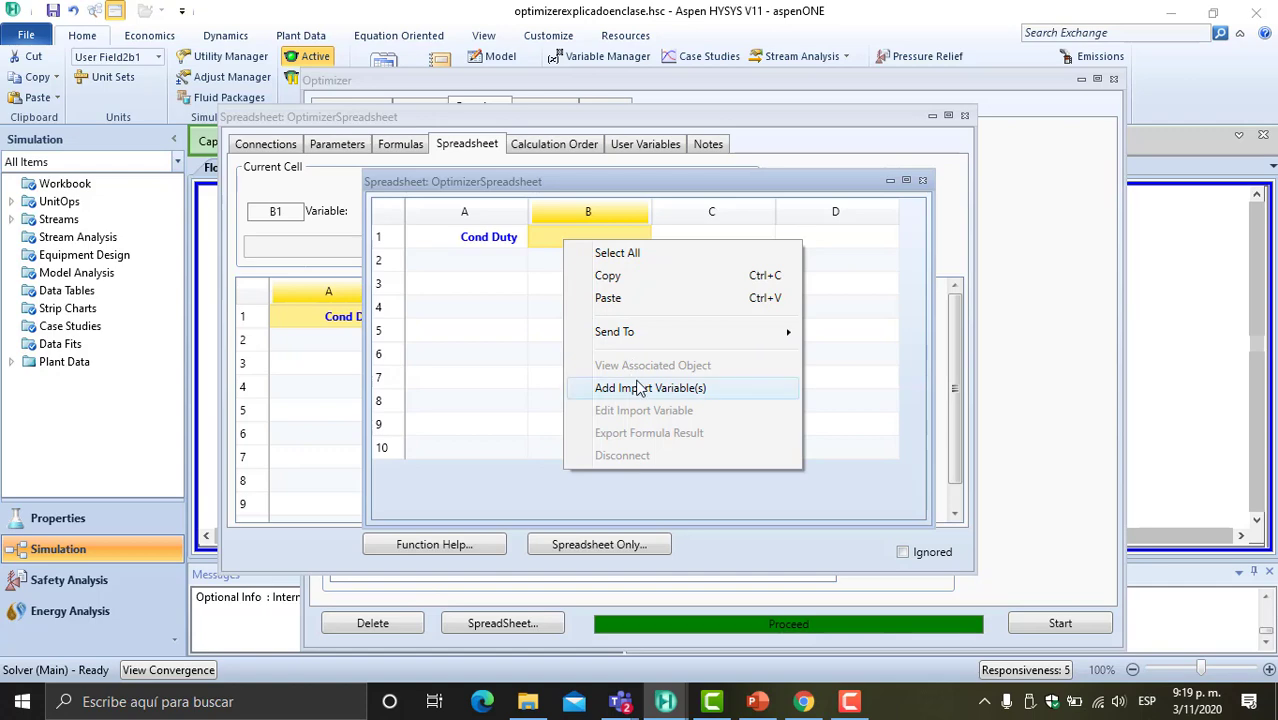
- Import the Power variable of the Cond Duty stream into cell B1 of the optimizer spreadsheet
click(652, 391)
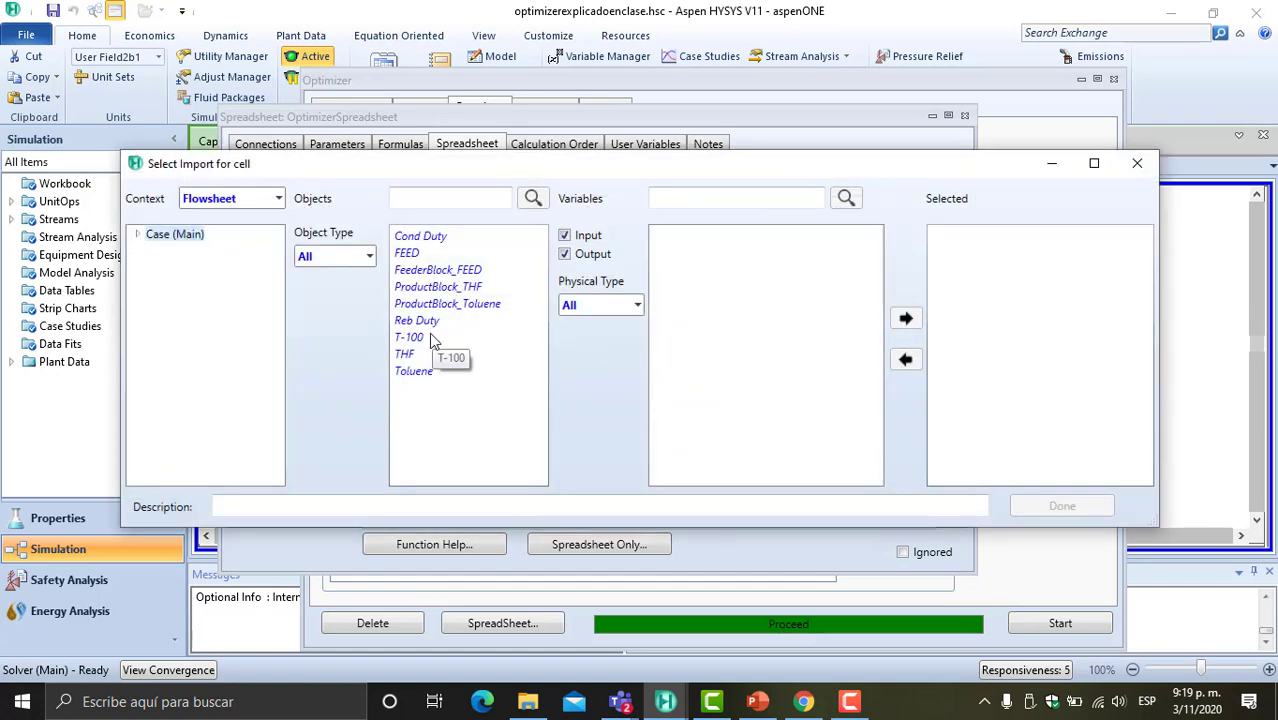
click(424, 239)
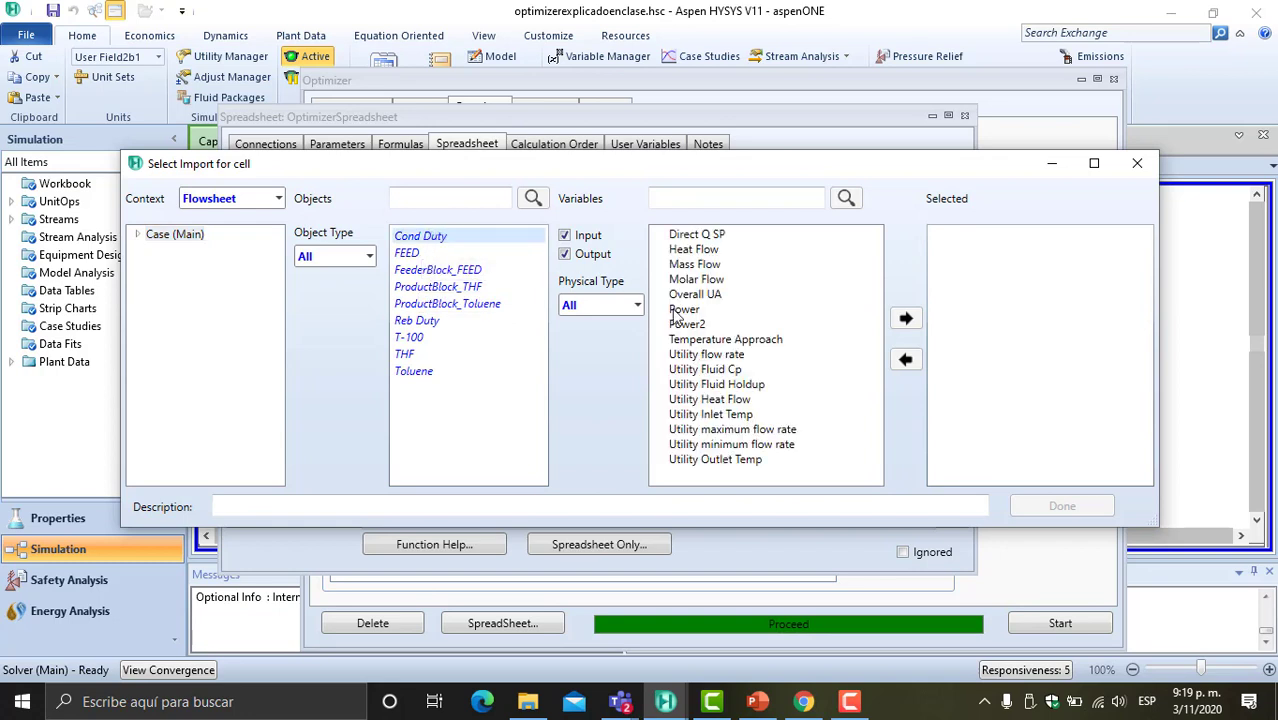
click(701, 314)
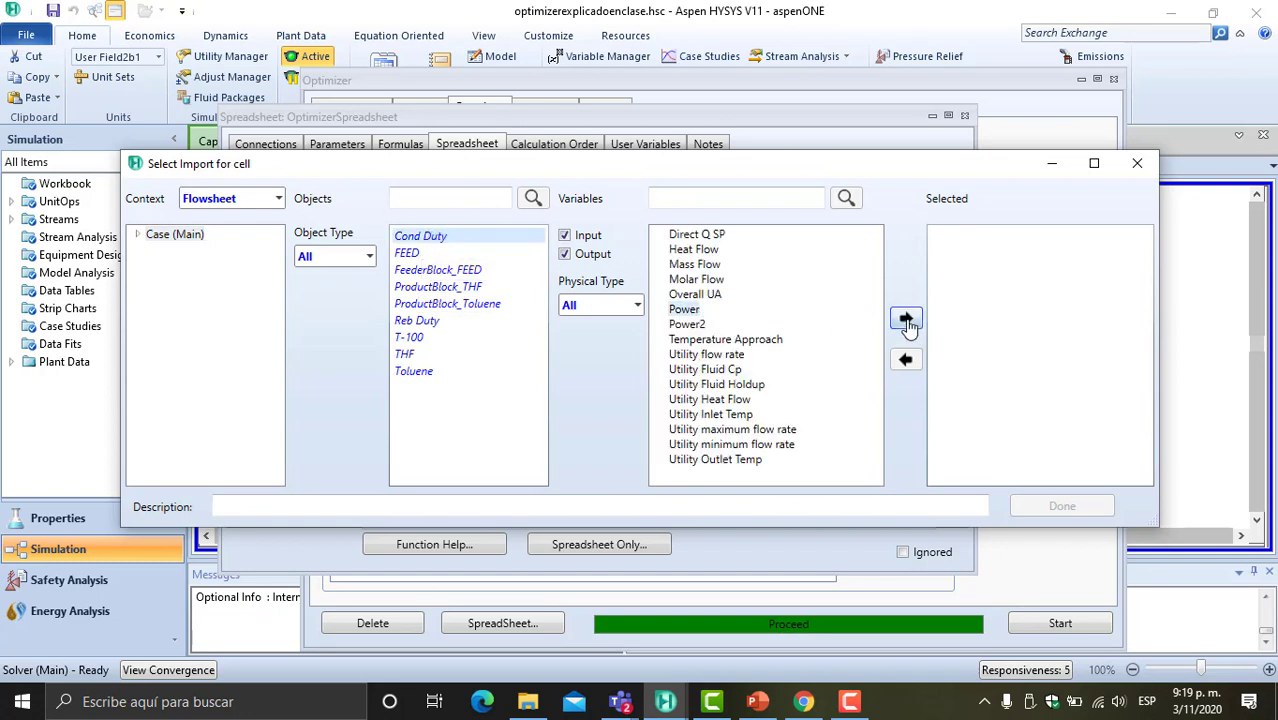
click(906, 318)
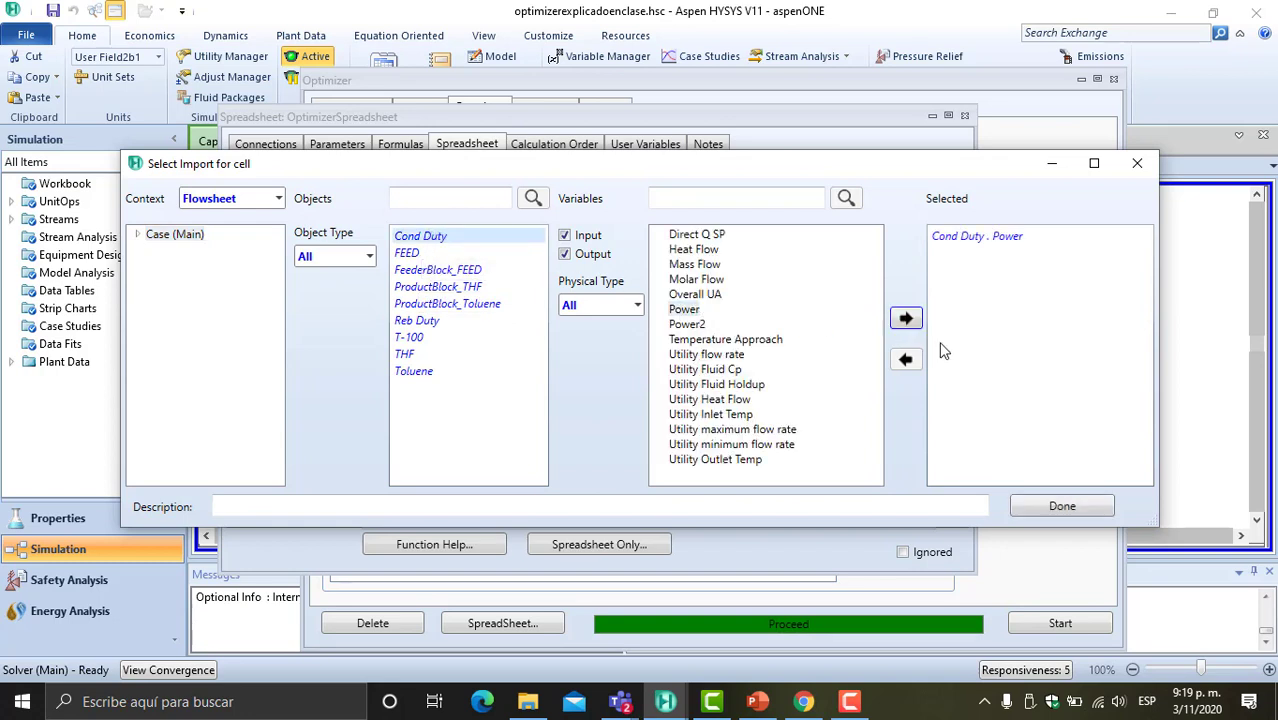
click(1061, 505)
click(686, 283)
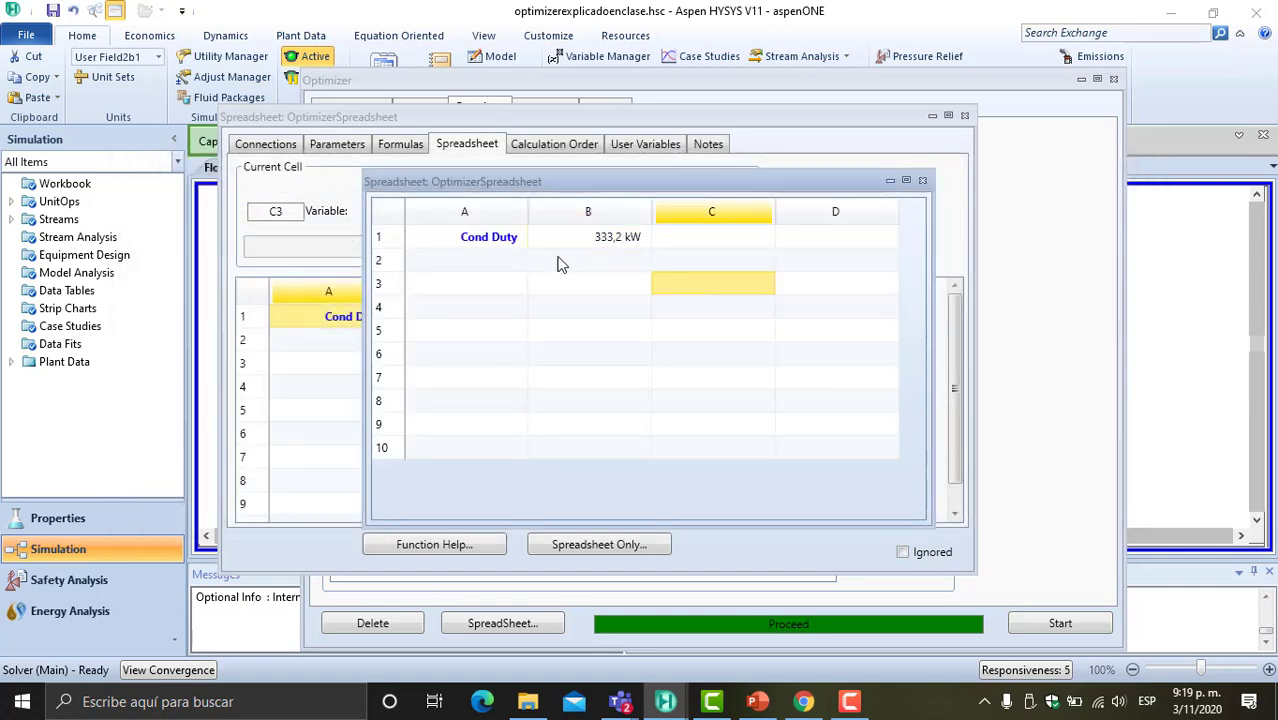
- Label cell A2 of the optimizer spreadsheet "Reb Duty"
click(496, 261)
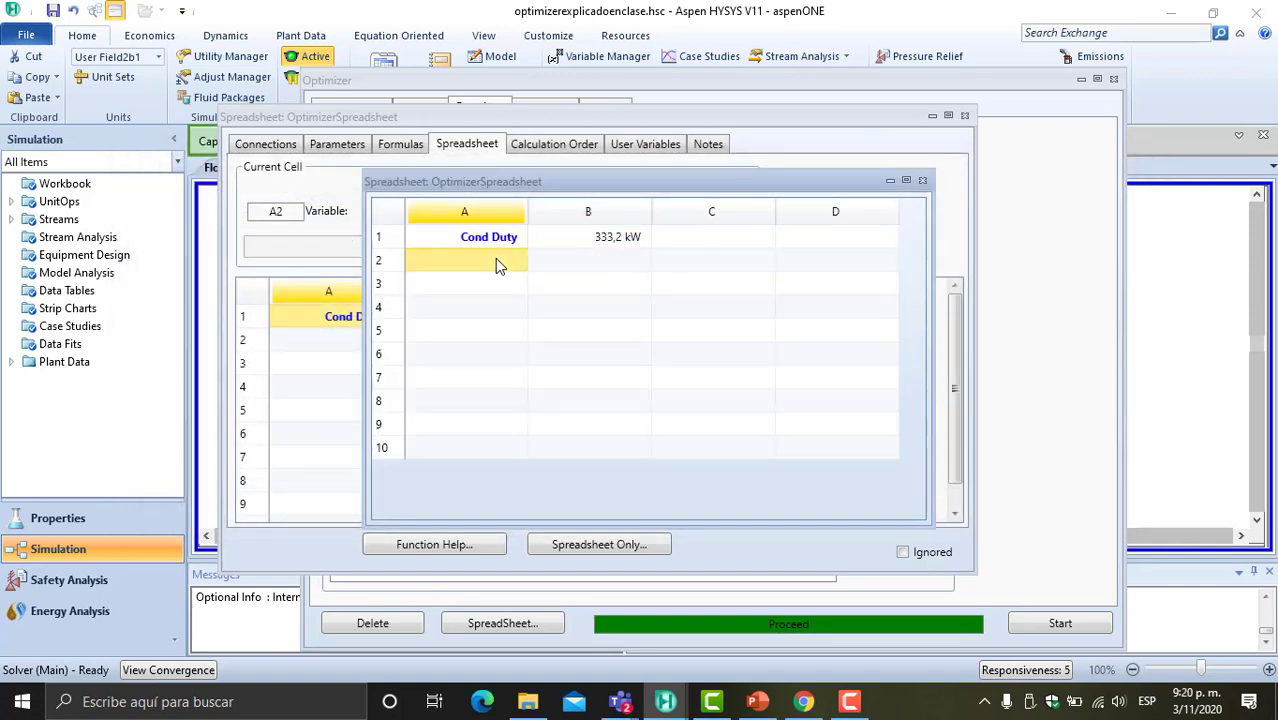
text(Reb D)
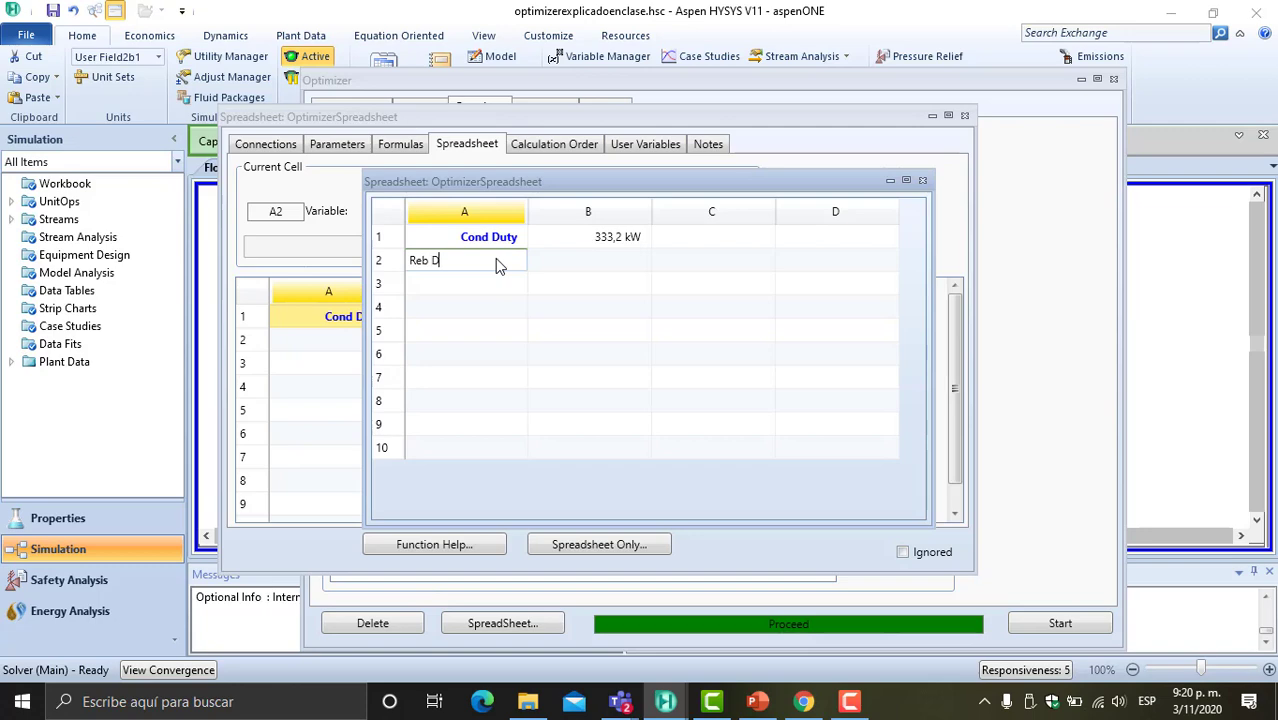
text(uty)
click(505, 305)
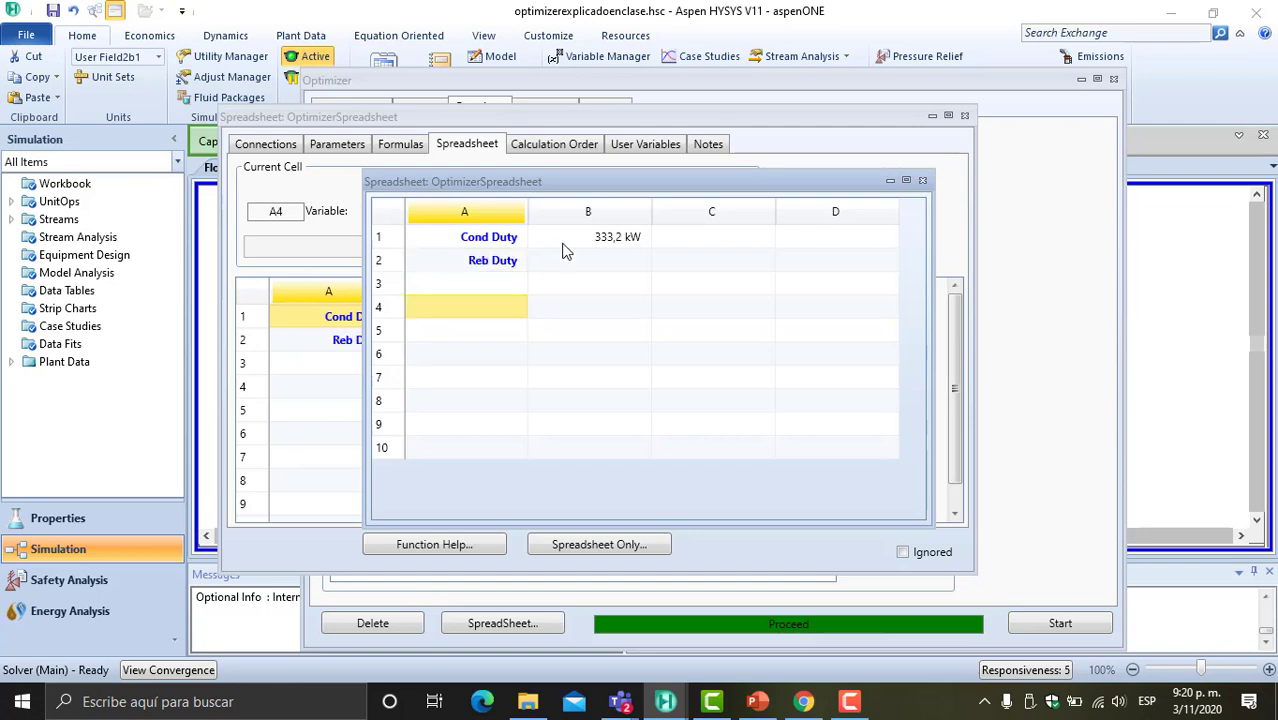
- Import the Power variable of the Reb Duty stream into cell B2
click(590, 262)
right_click(590, 262)
click(700, 405)
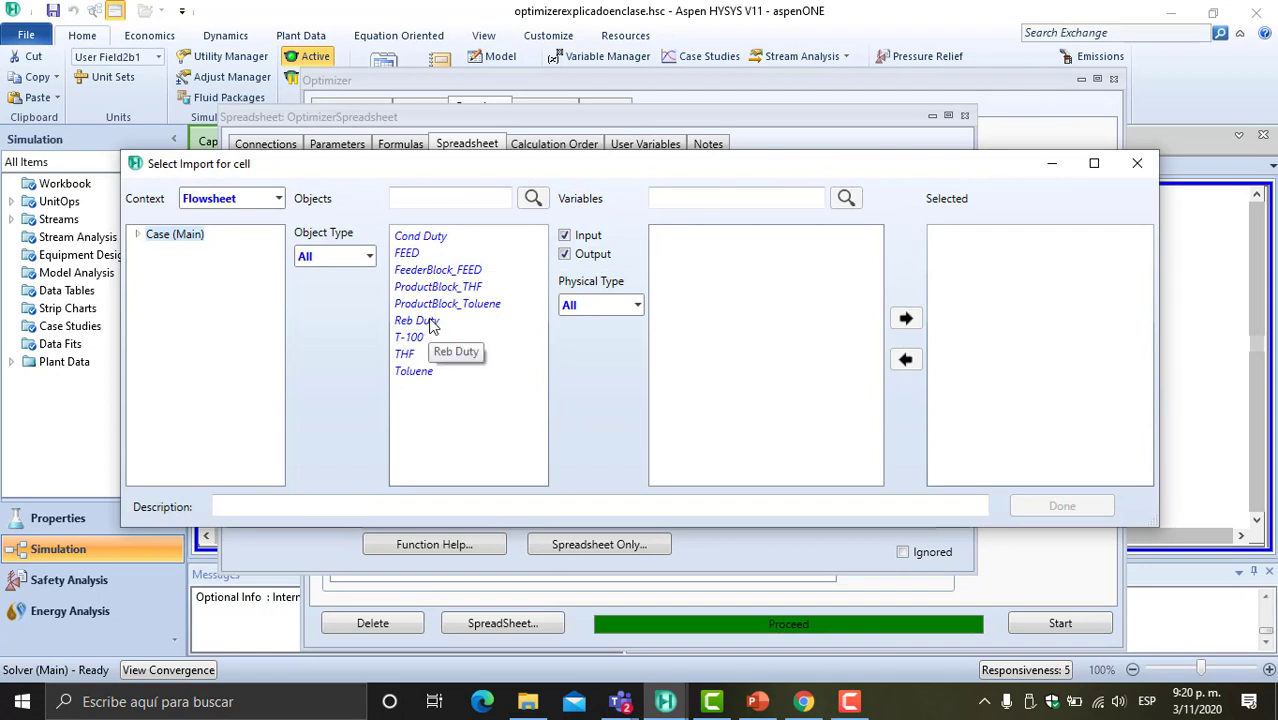
click(433, 322)
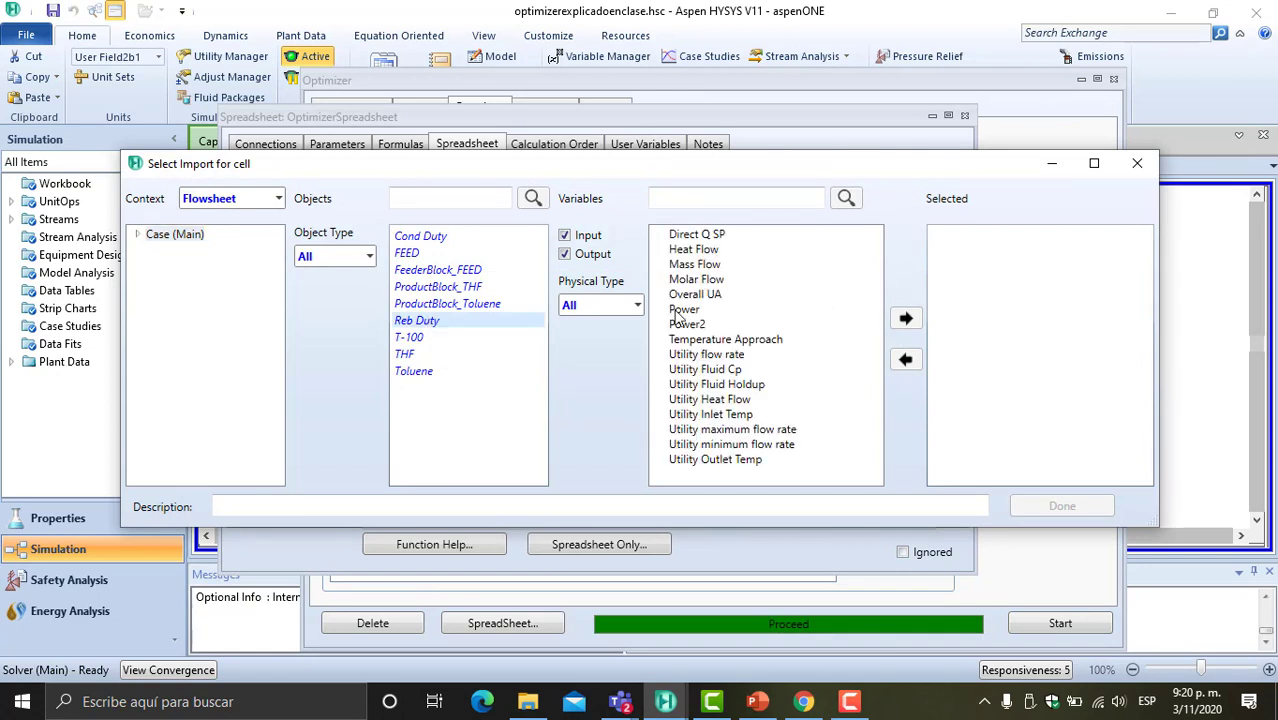
click(682, 310)
click(906, 318)
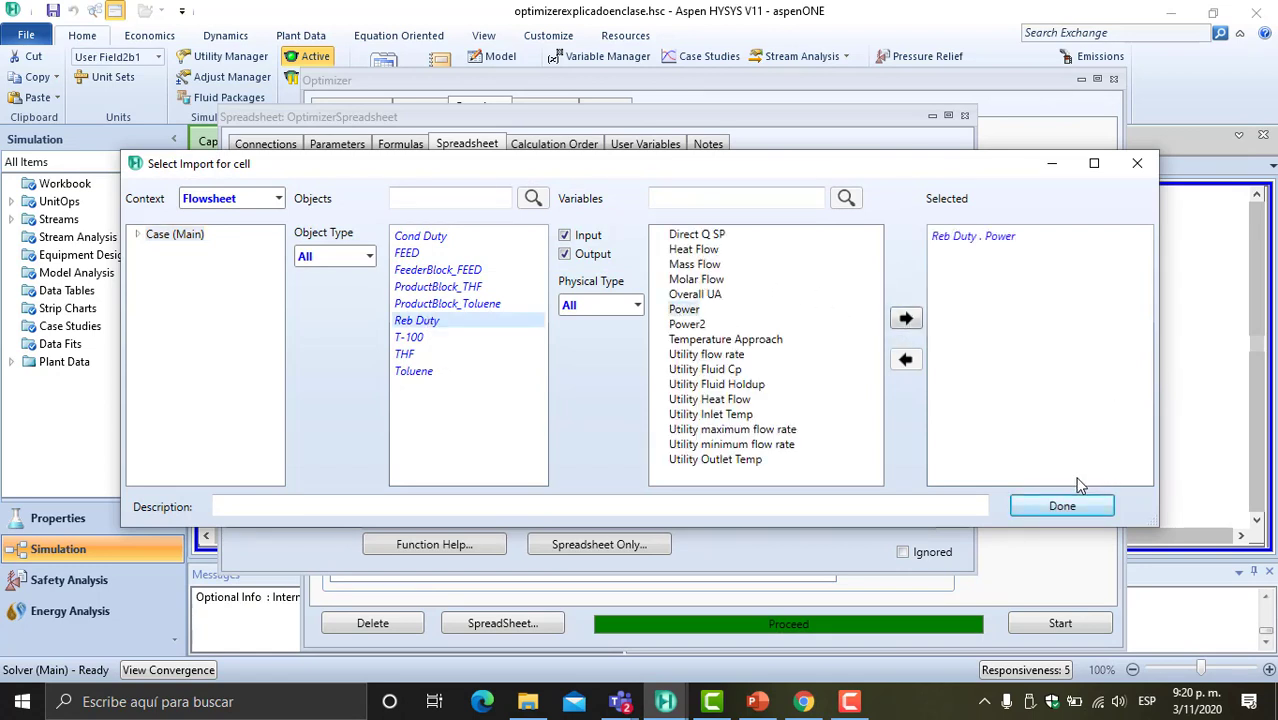
click(1062, 506)
click(679, 337)
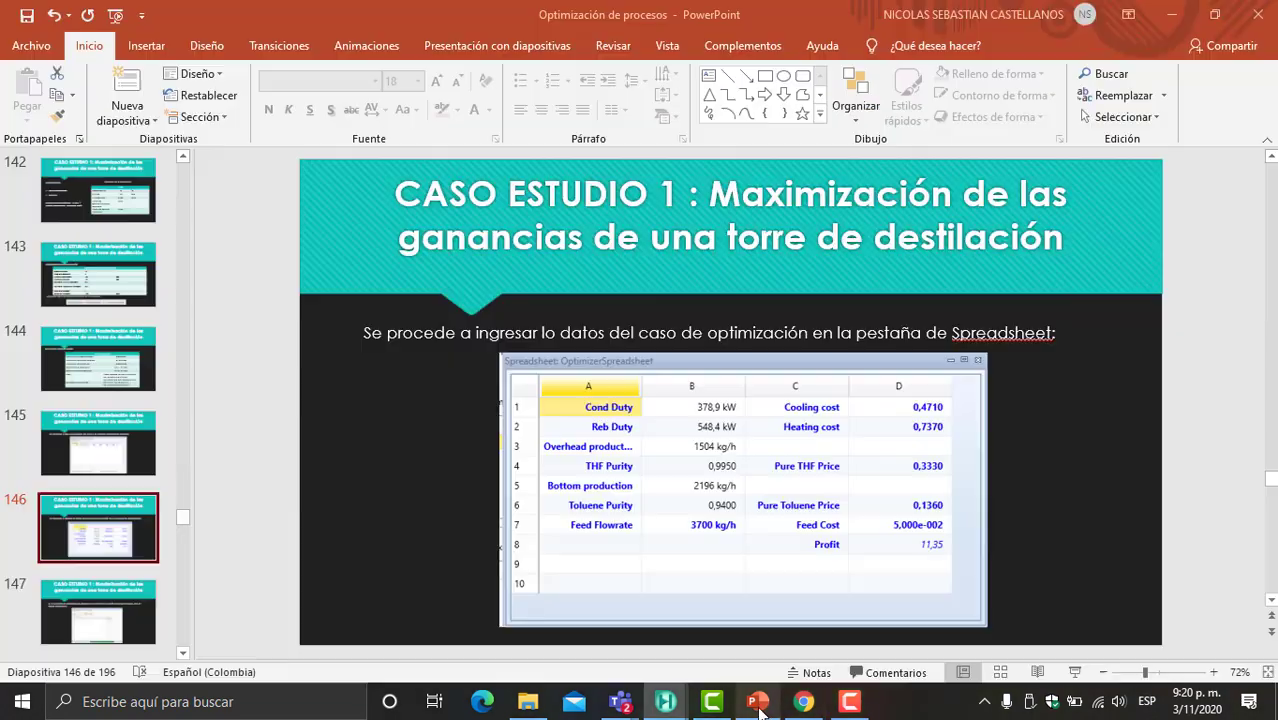
- Consult the reference table on the PowerPoint slide and label cell A3 of the HYSYS spreadsheet "Overhead product"
click(757, 703)
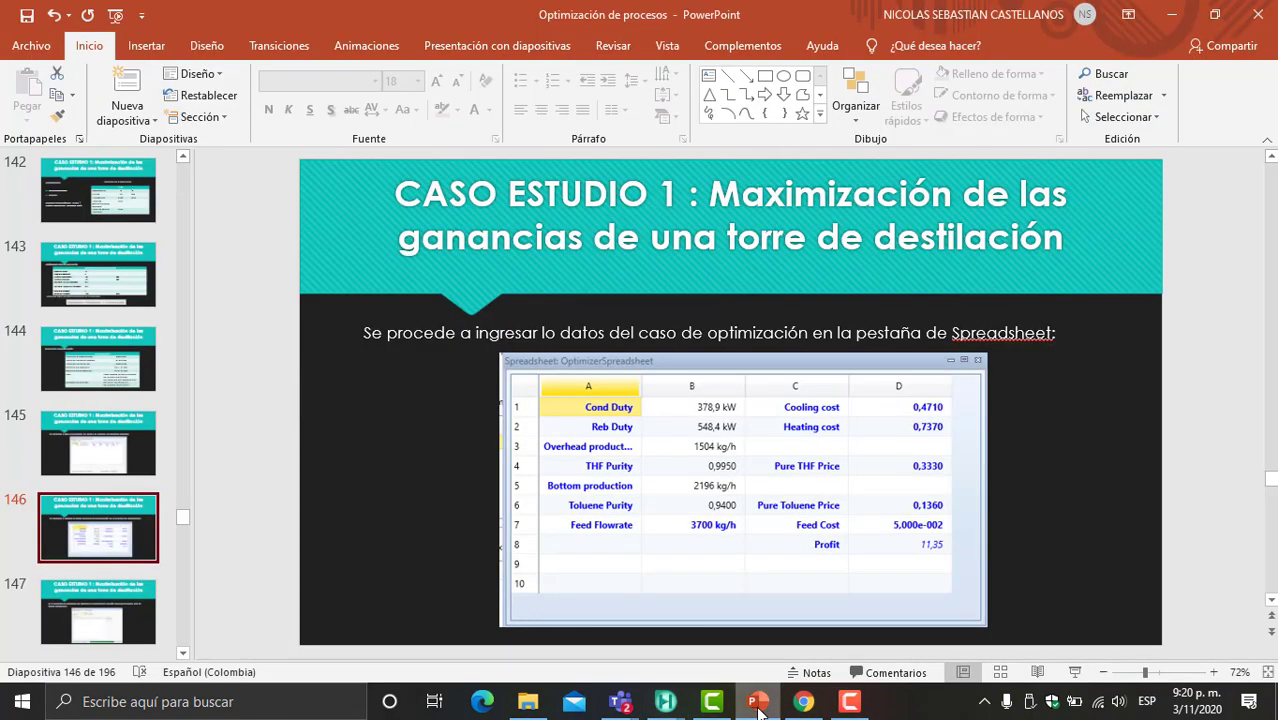
click(757, 703)
click(757, 703)
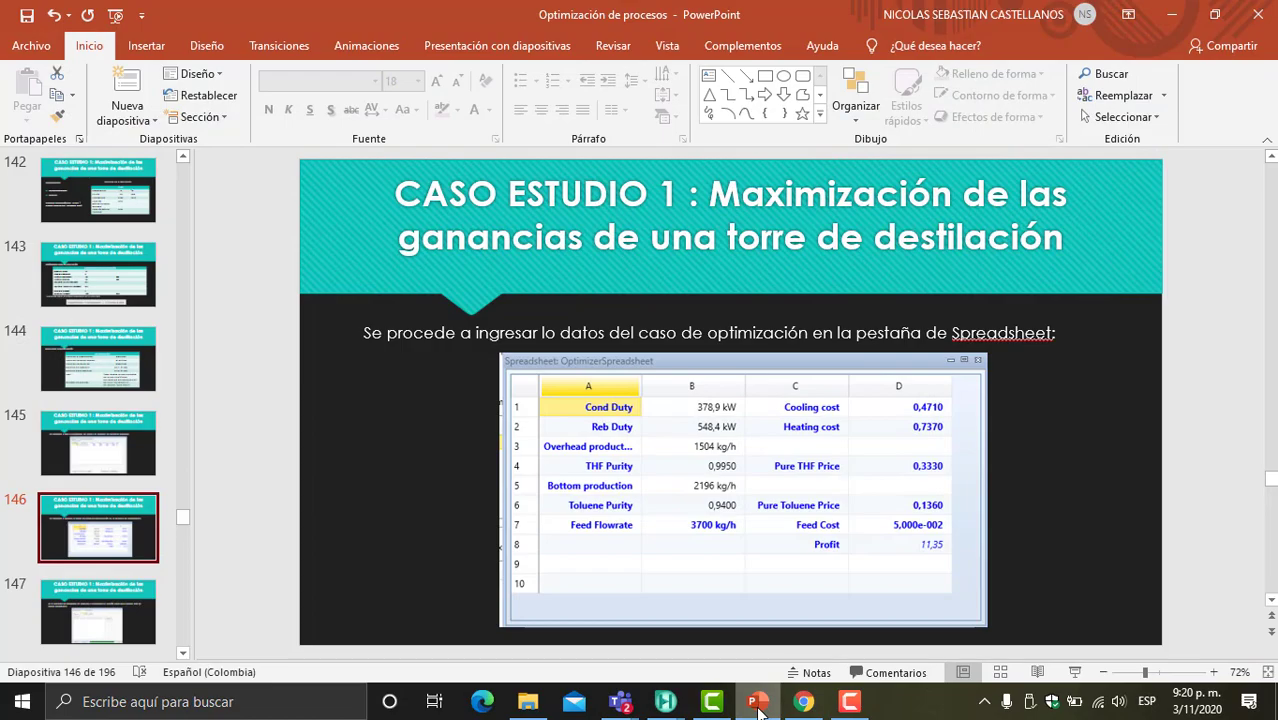
click(757, 703)
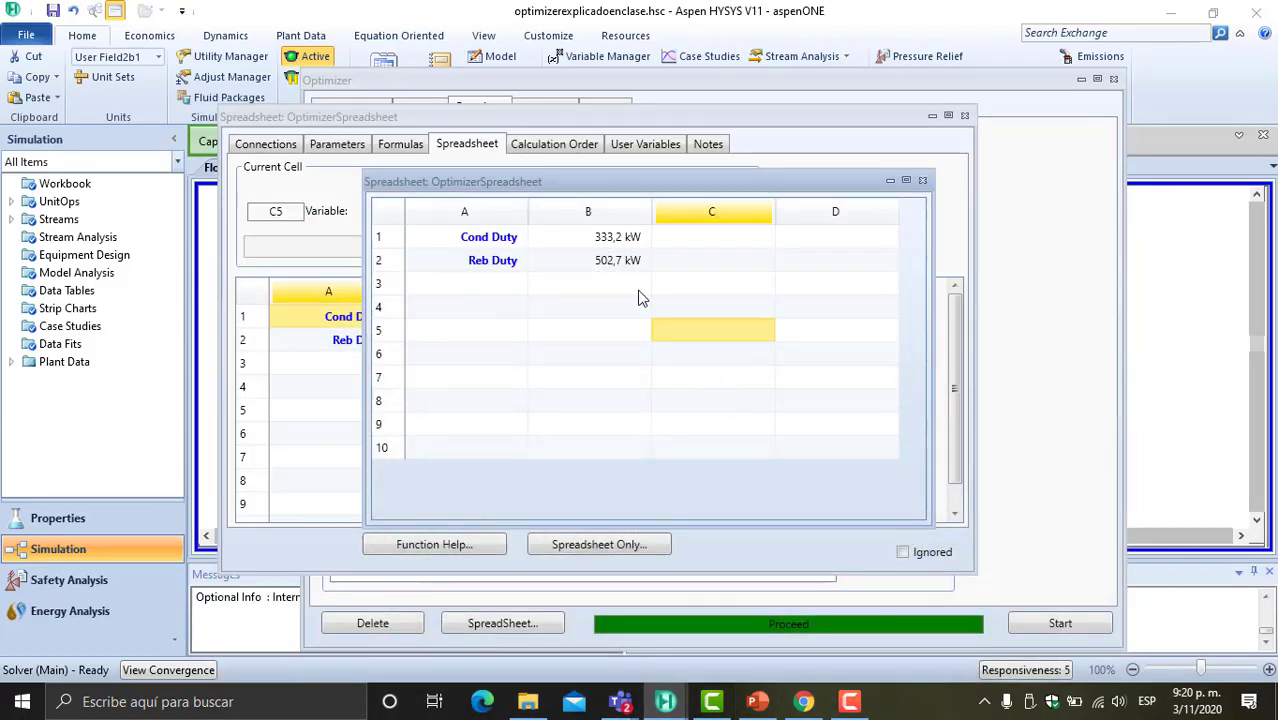
click(613, 294)
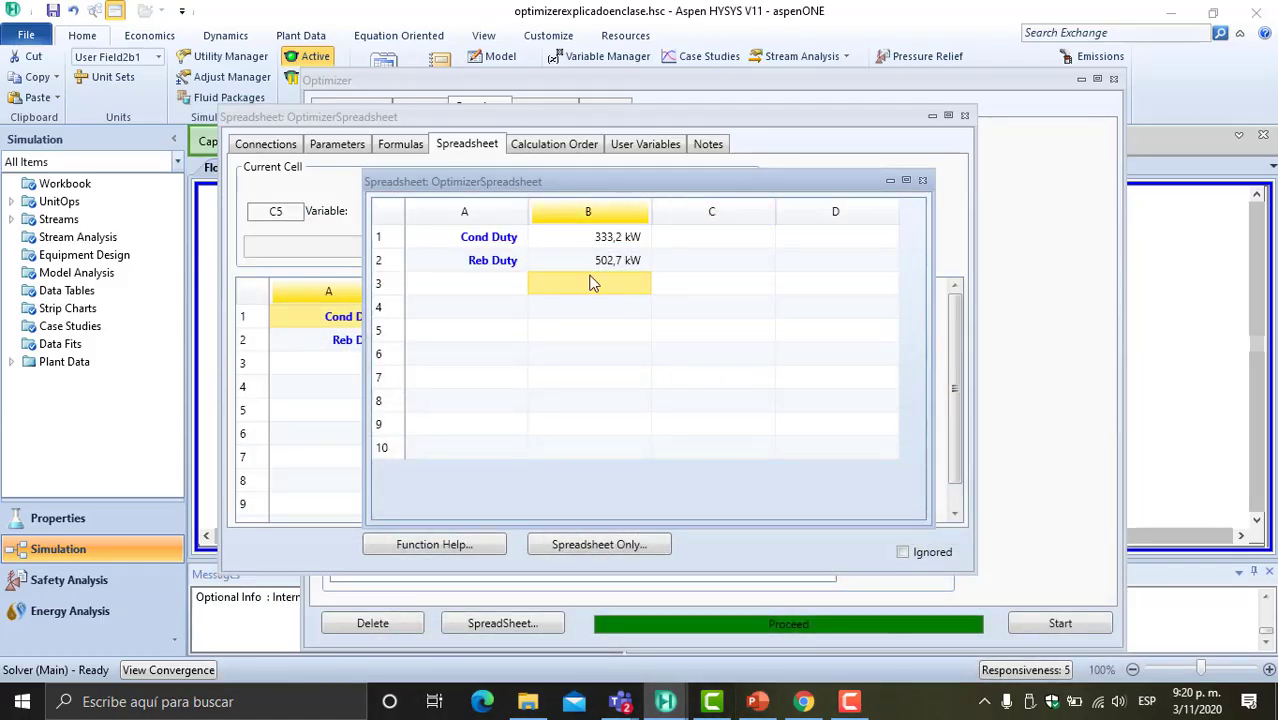
click(497, 288)
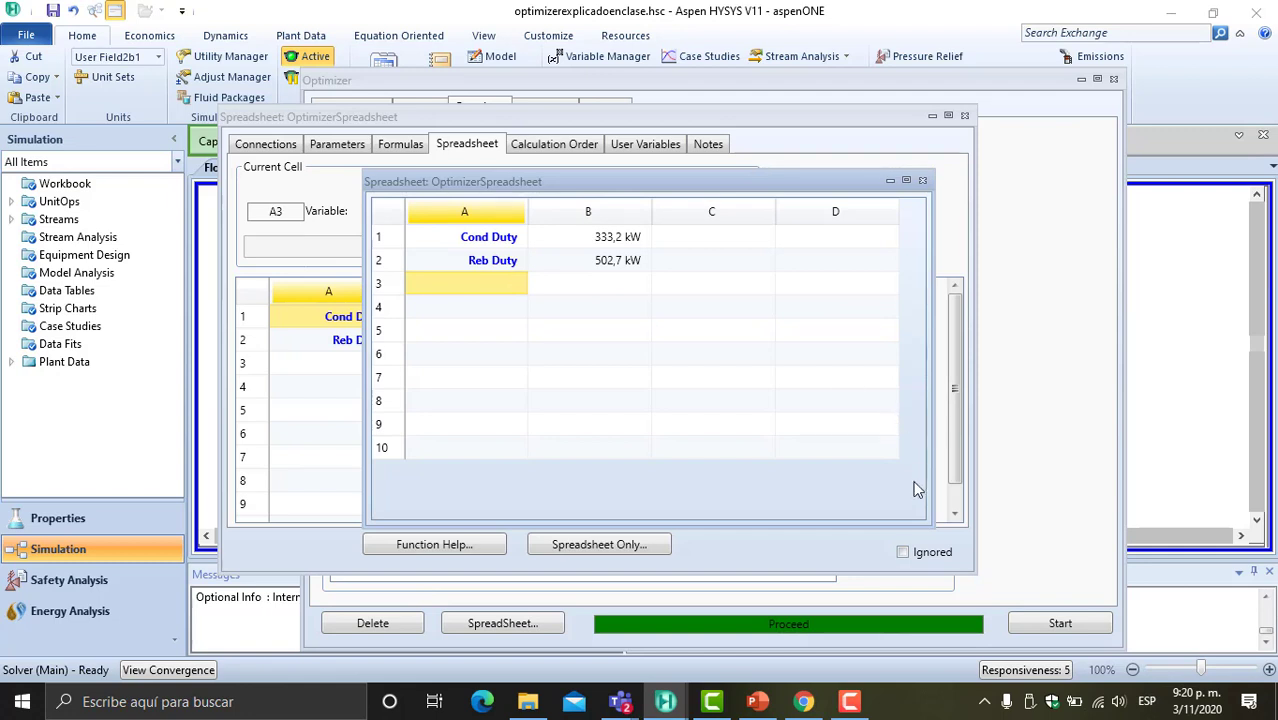
click(759, 693)
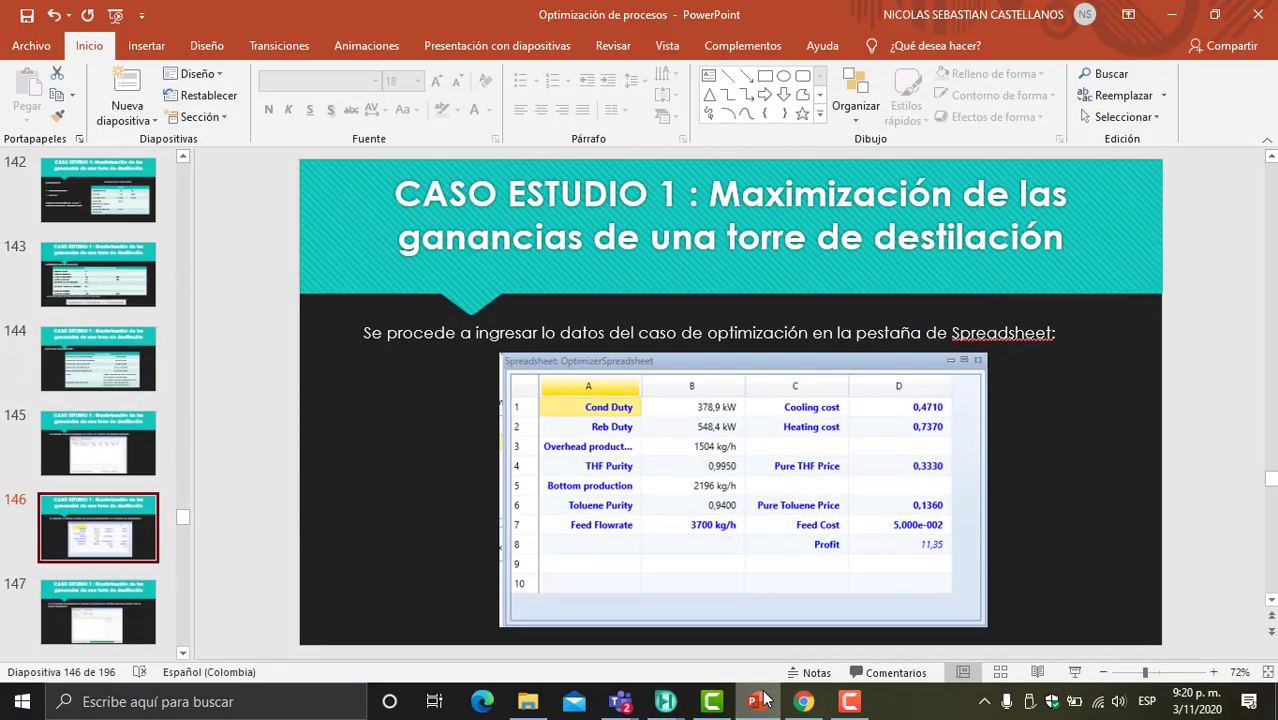
click(759, 693)
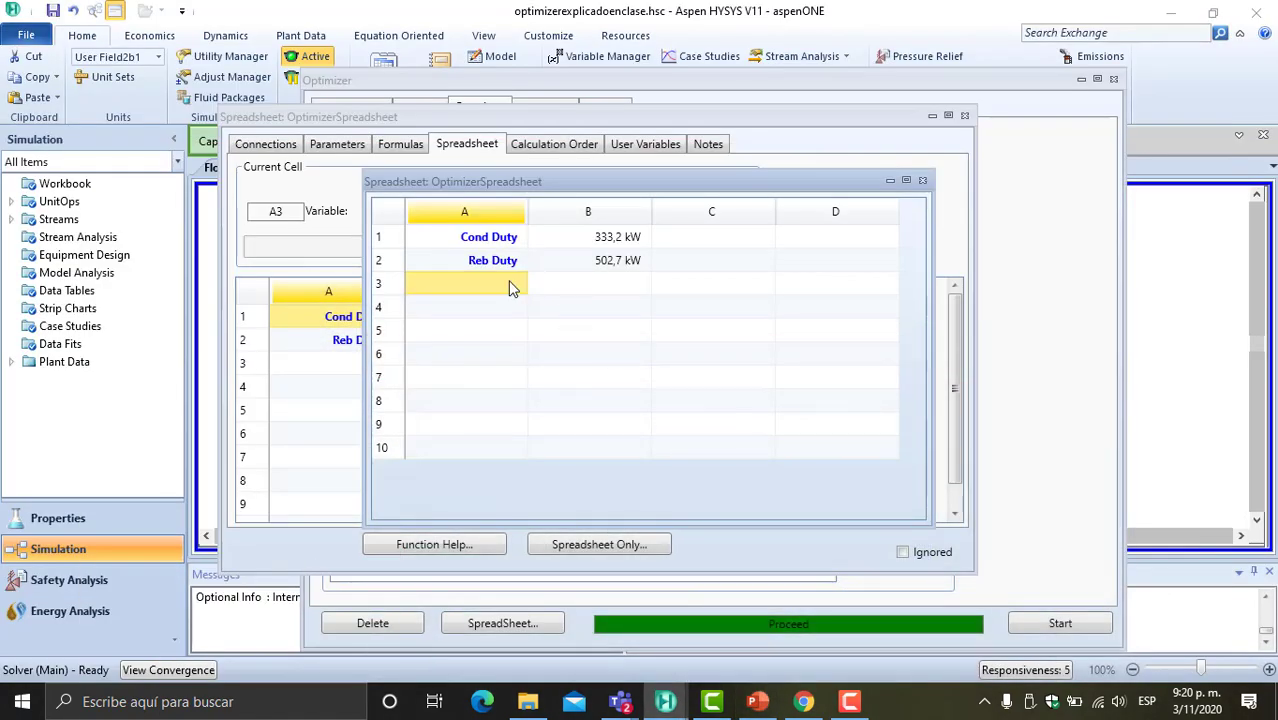
click(761, 708)
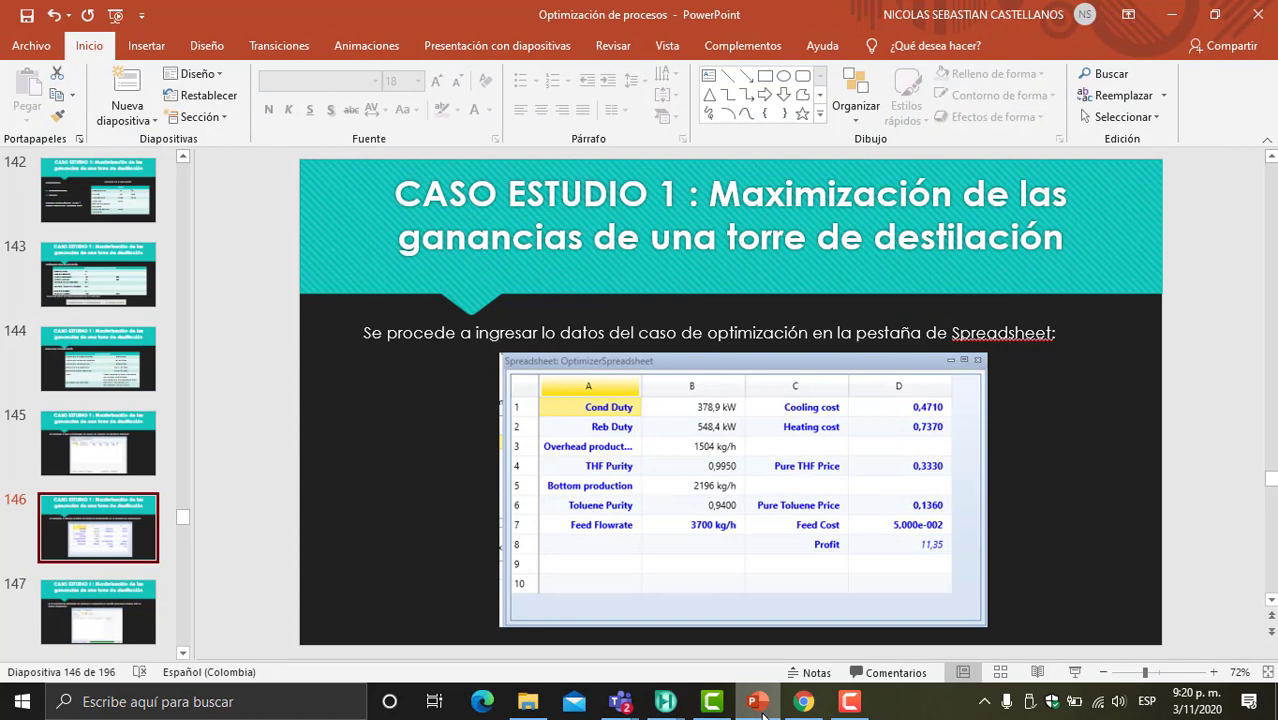
click(761, 708)
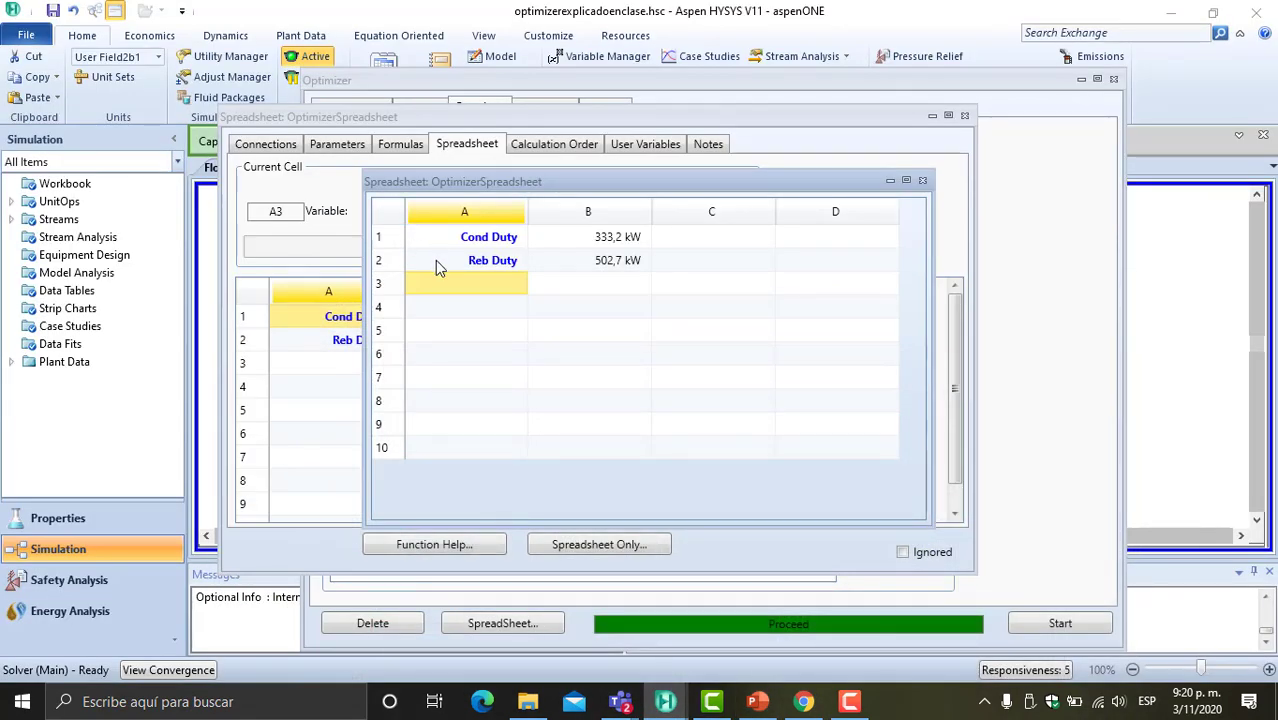
text(Overhead product)
click(556, 313)
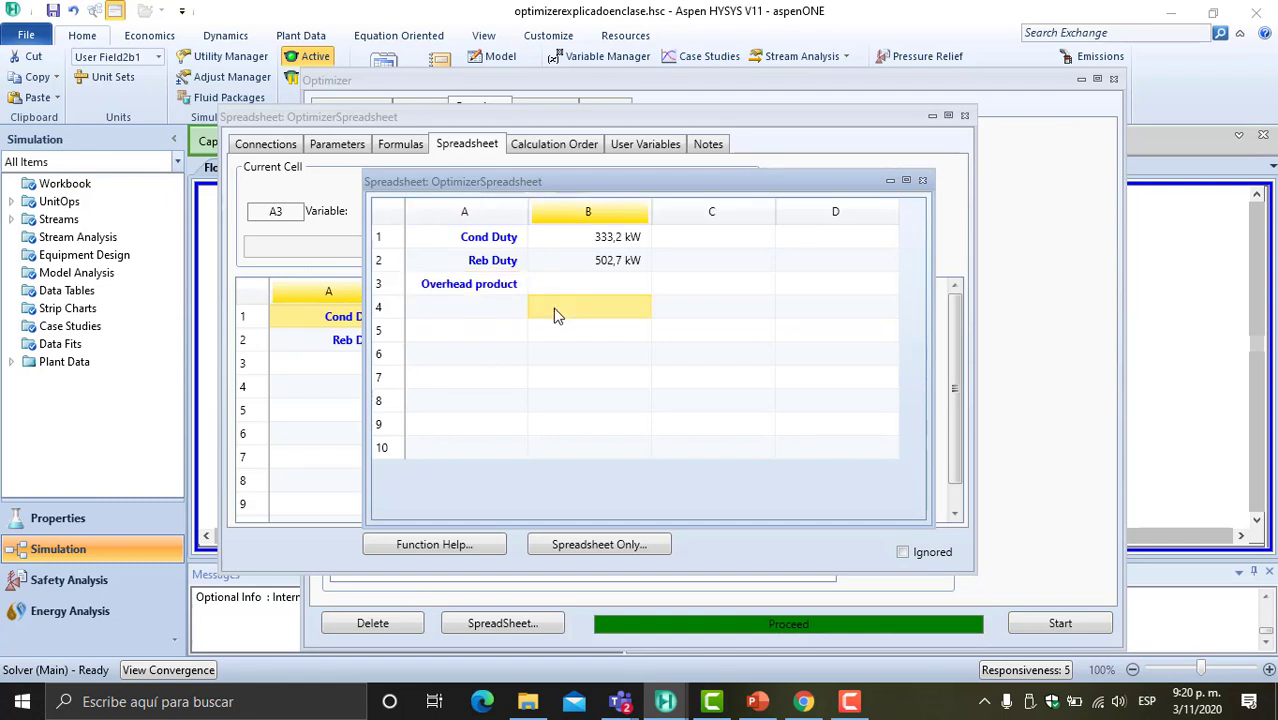
- Import the Mass Flow variable of the THF stream into cell B3
right_click(590, 287)
click(684, 431)
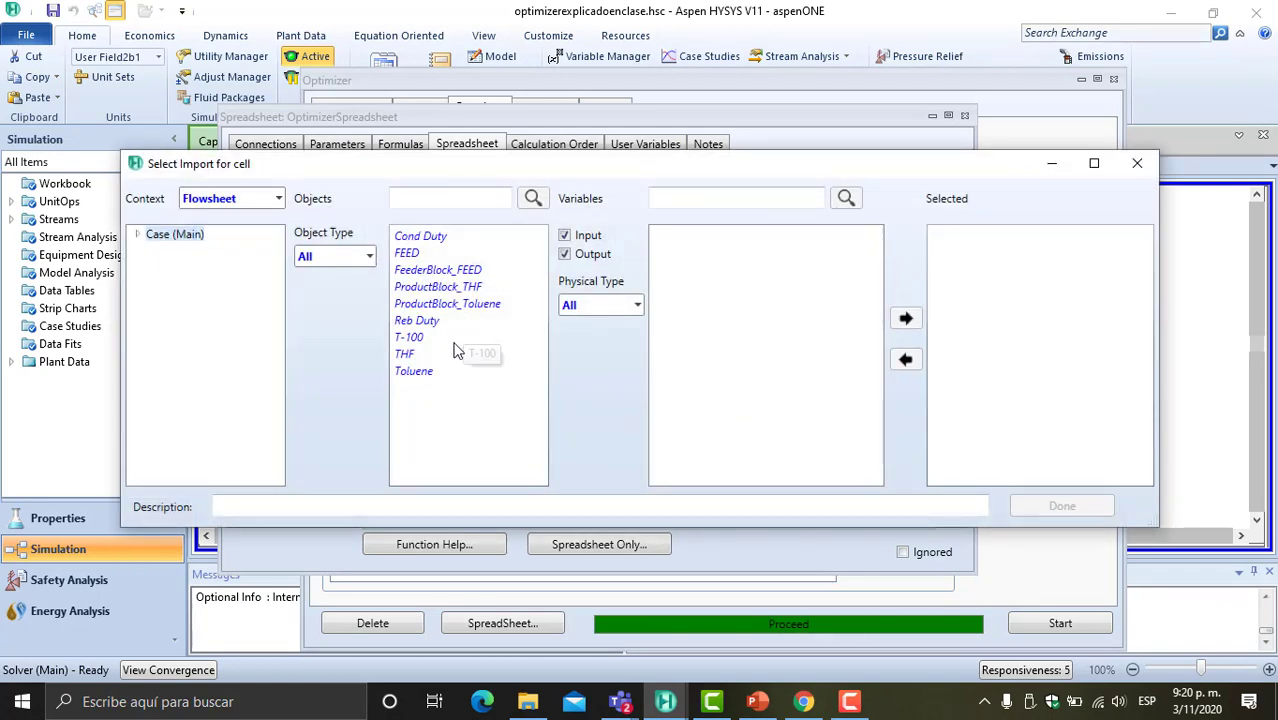
click(405, 355)
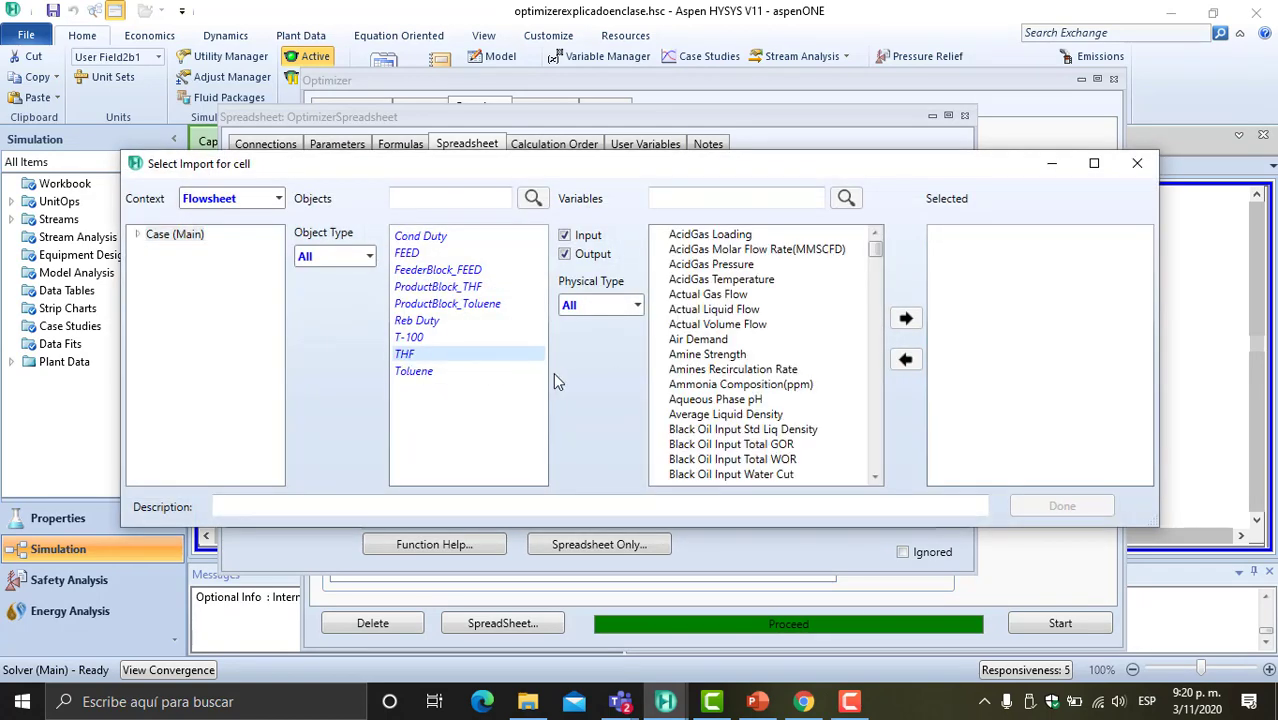
drag(875, 248, 881, 343)
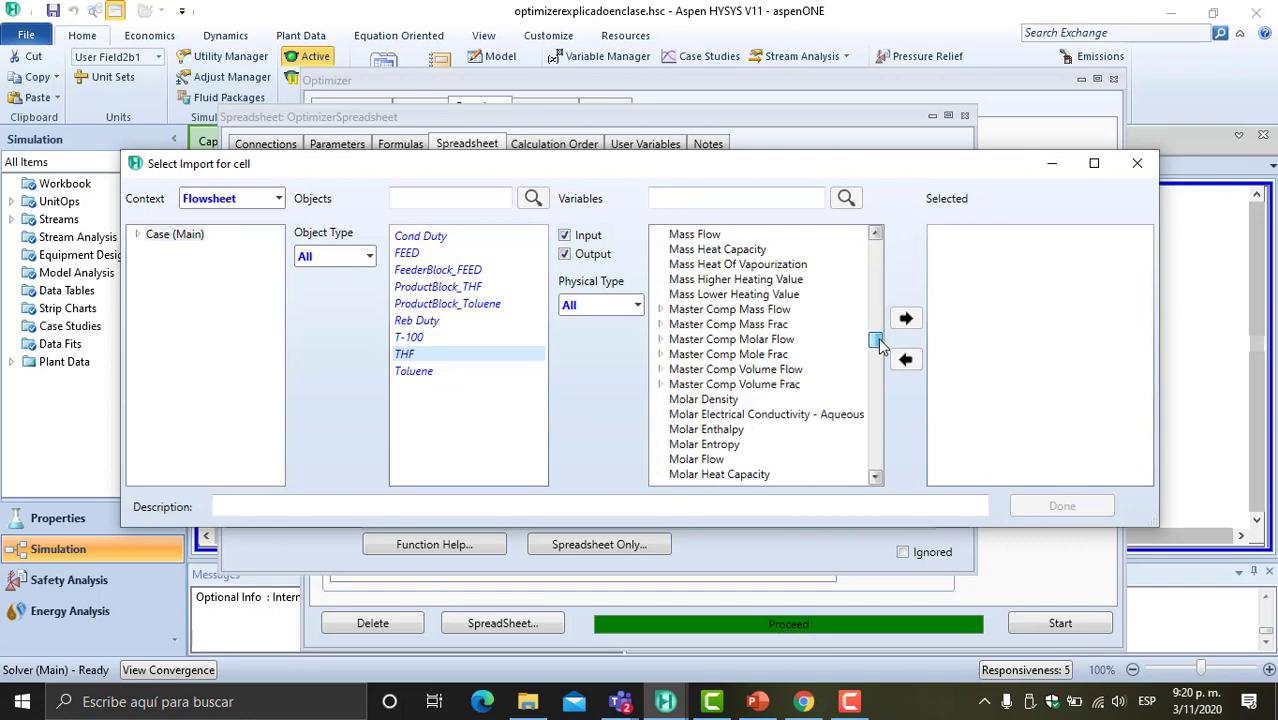
scroll(800, 396, down, 4)
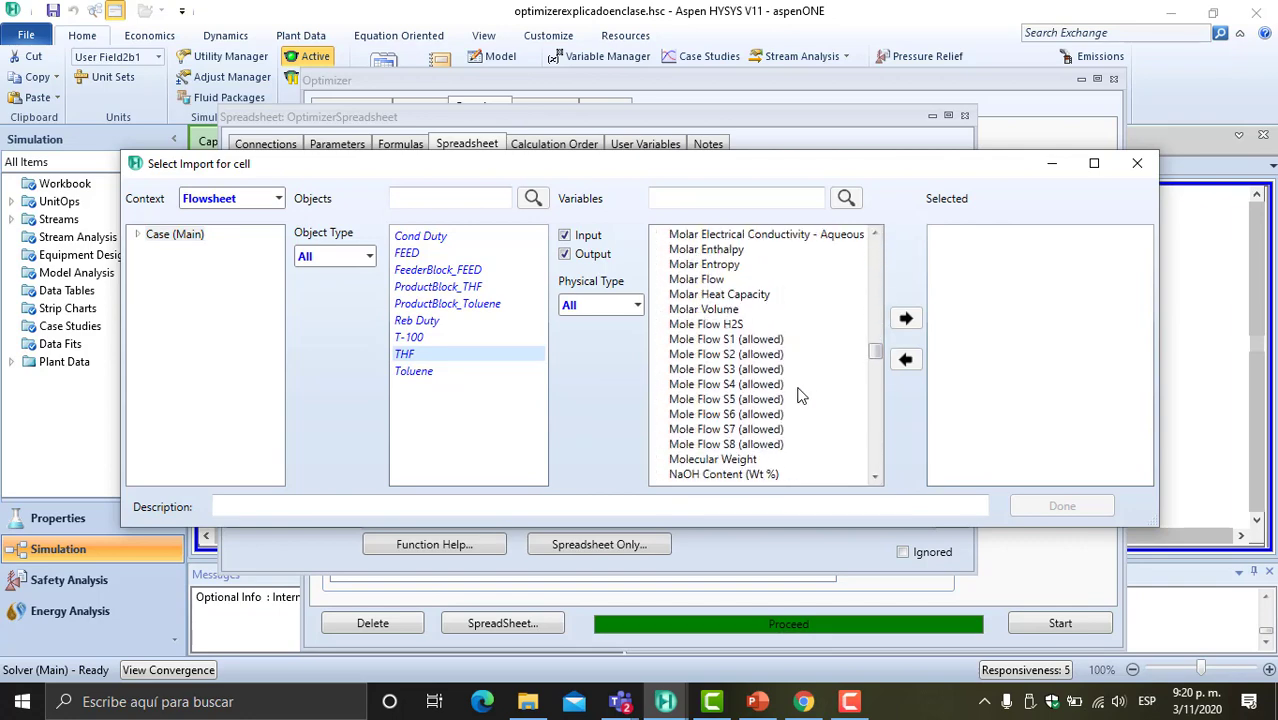
scroll(800, 396, up, 8)
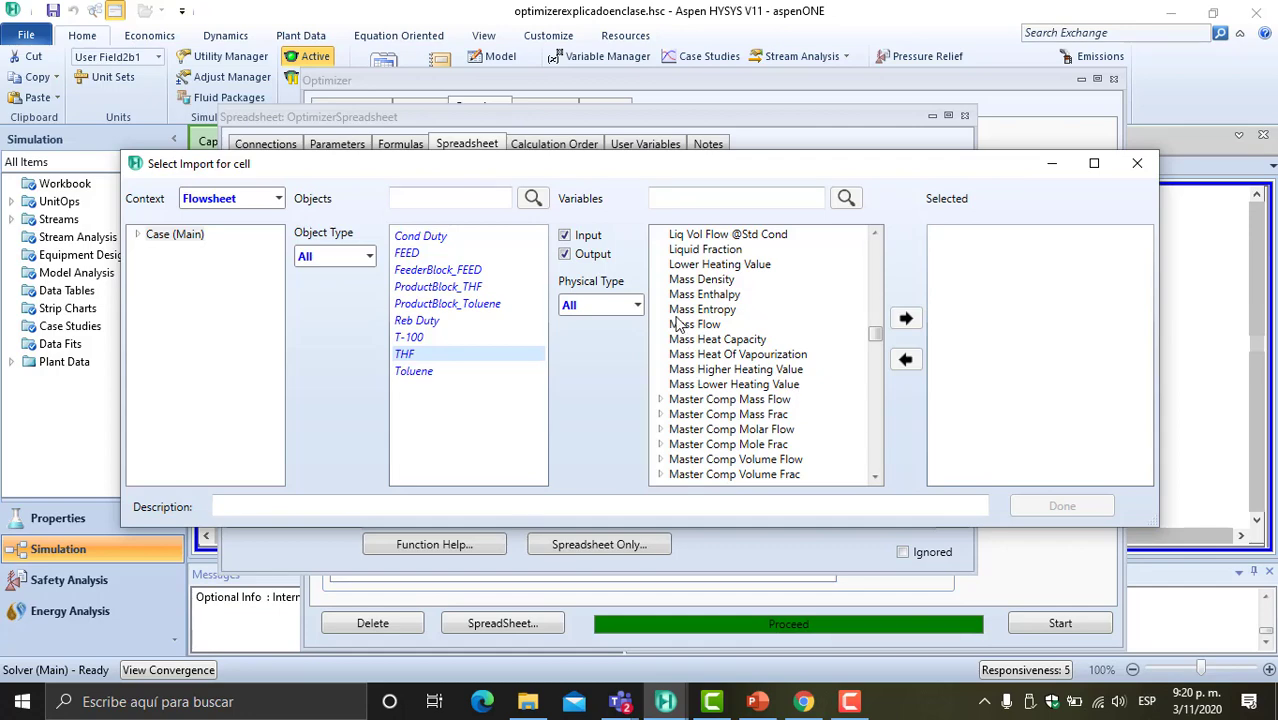
click(694, 324)
click(905, 318)
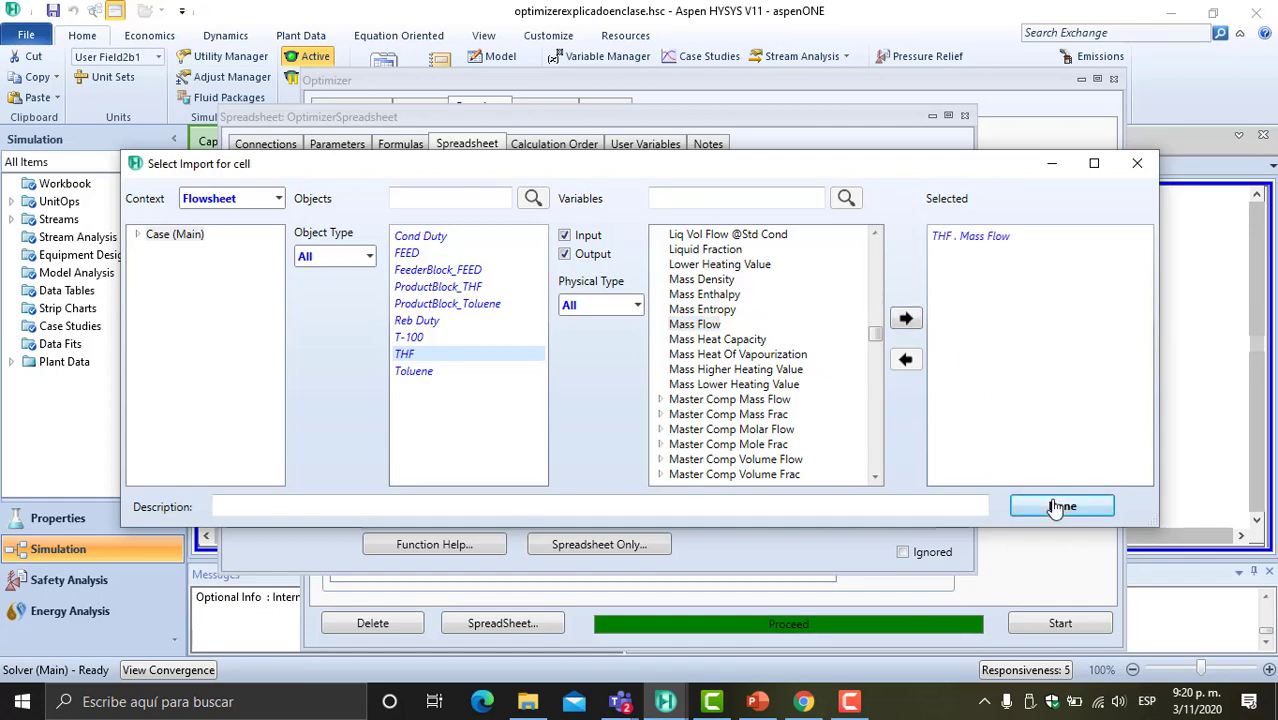
click(1055, 508)
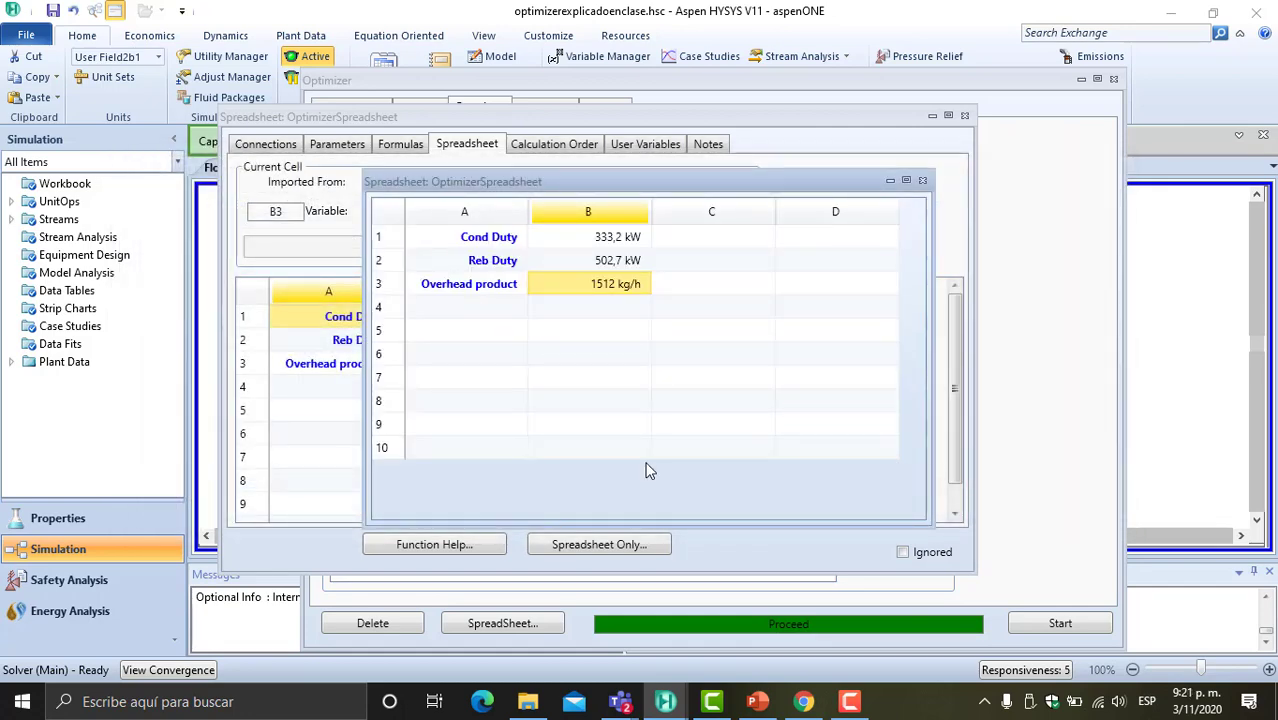
- Check the reference table on the PowerPoint slide for the row 4 entry and return to HYSYS
click(757, 701)
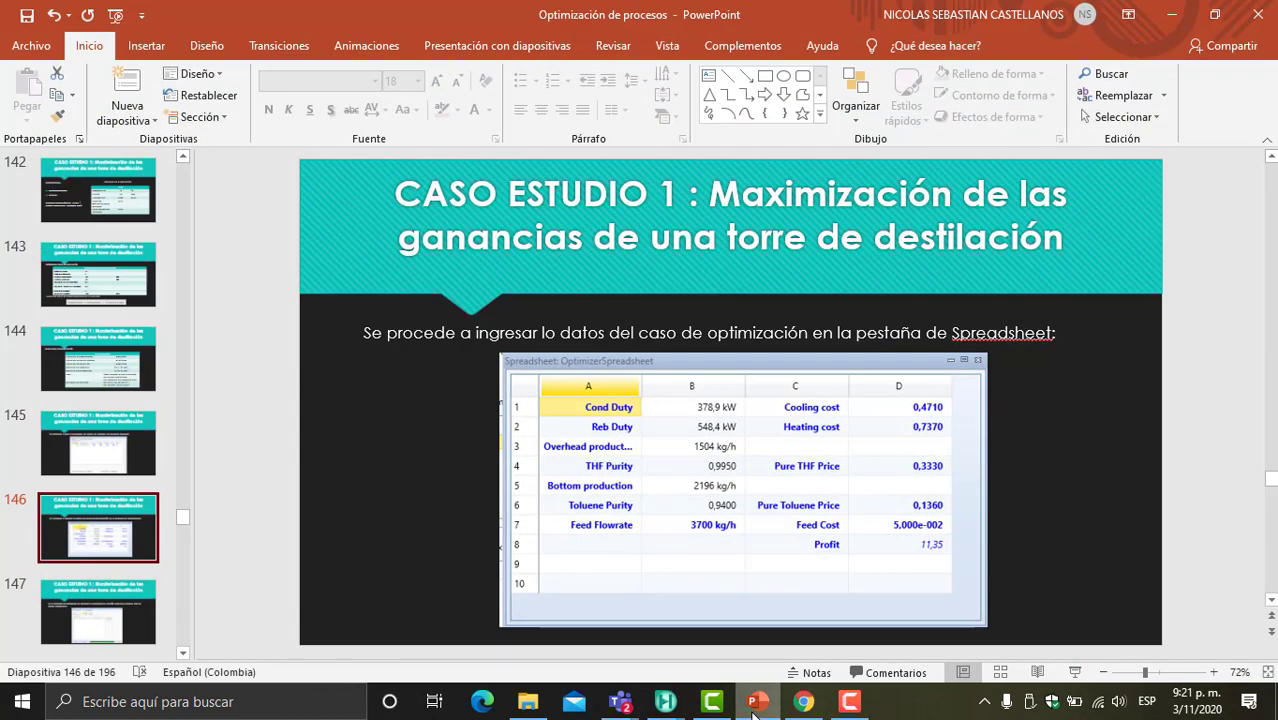
click(757, 708)
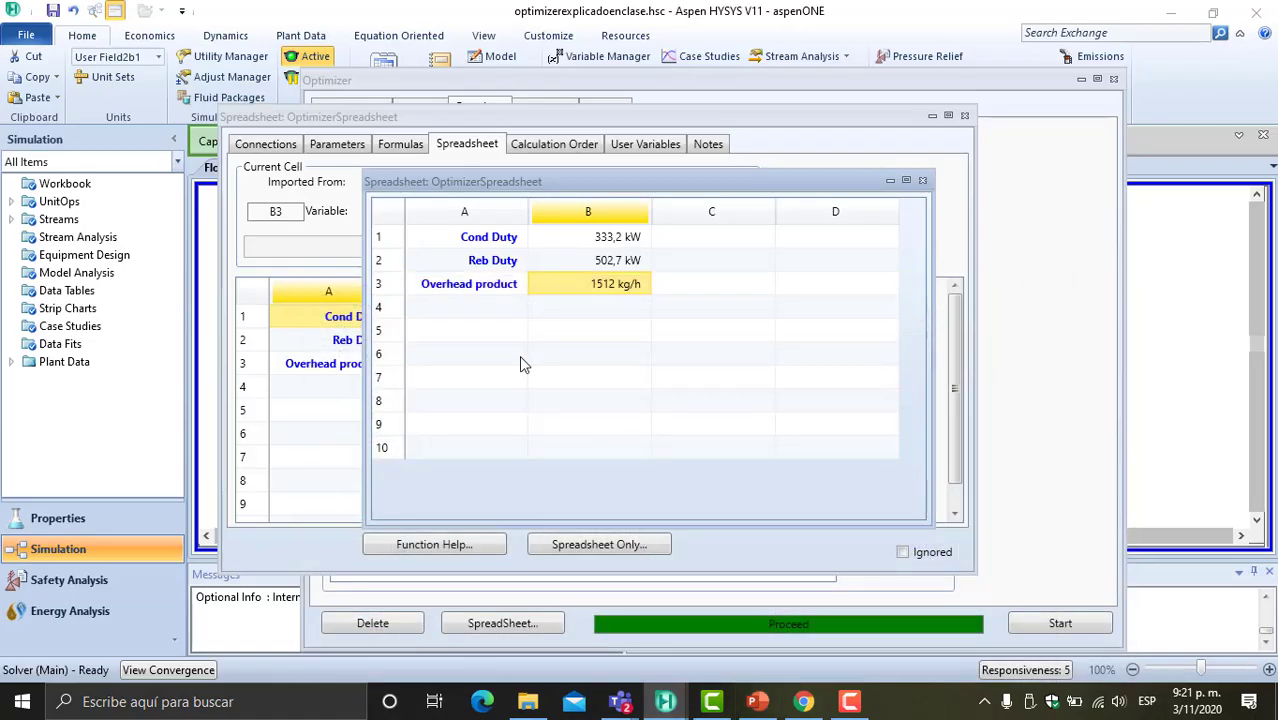
- Label cell A4 of the optimizer spreadsheet "THF Purity"
click(462, 305)
right_click(463, 305)
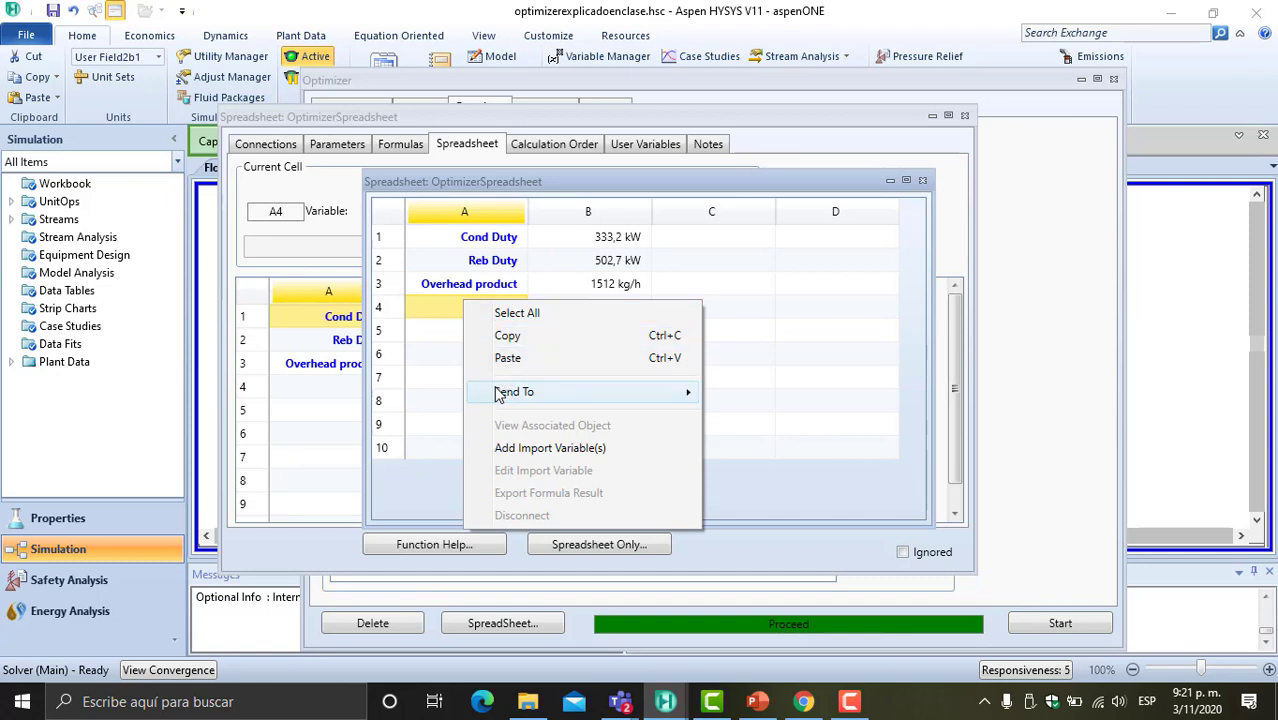
click(443, 316)
text(THF P)
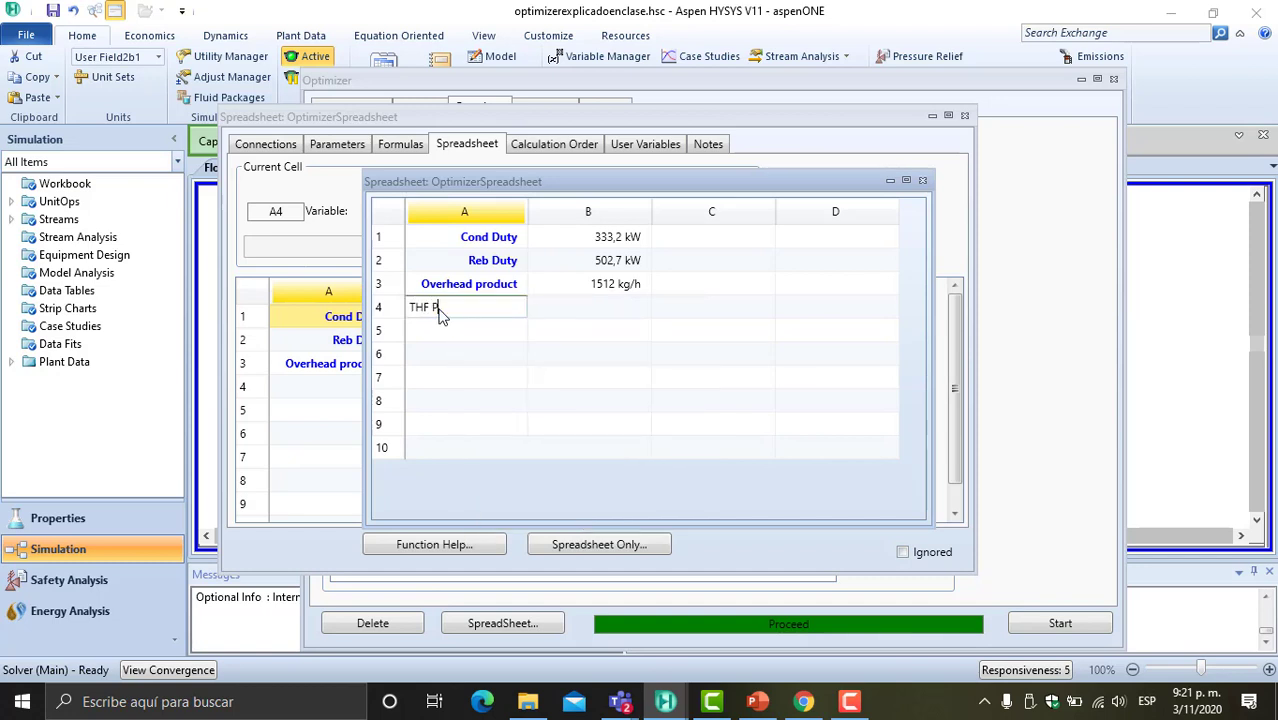
text(urity)
- Open the import variable selection for cell B4
click(577, 316)
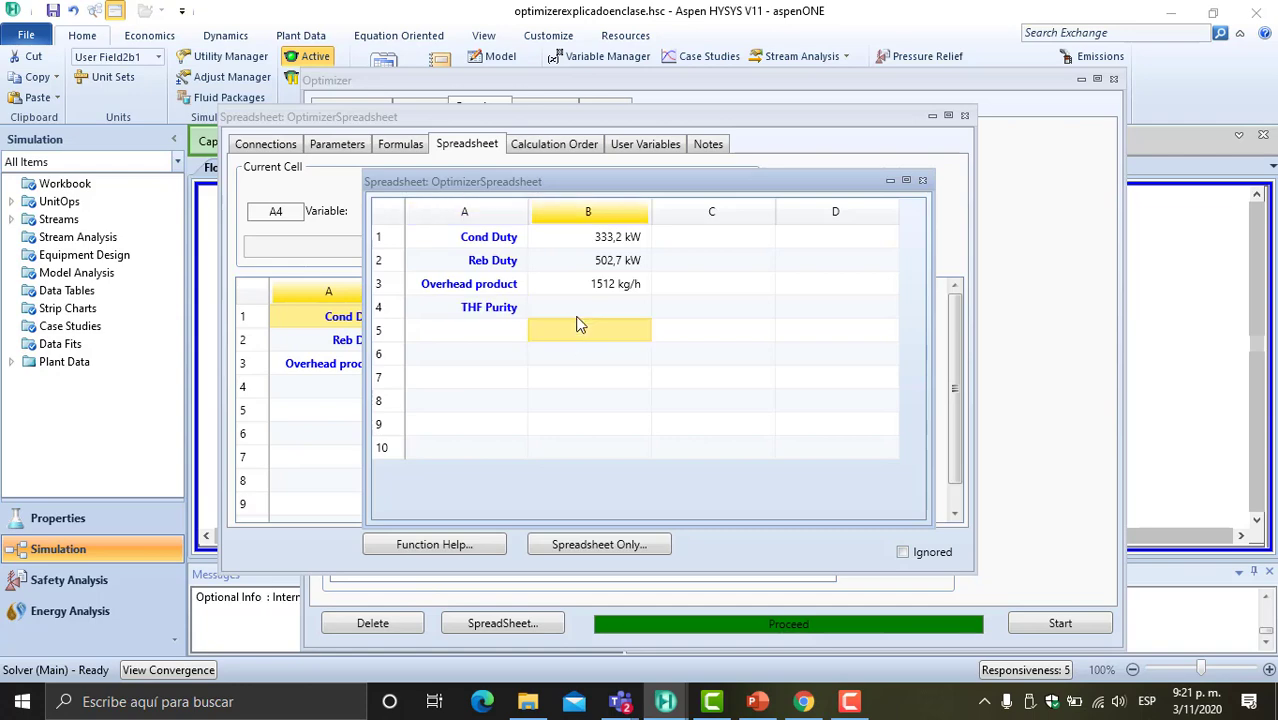
right_click(580, 310)
click(689, 459)
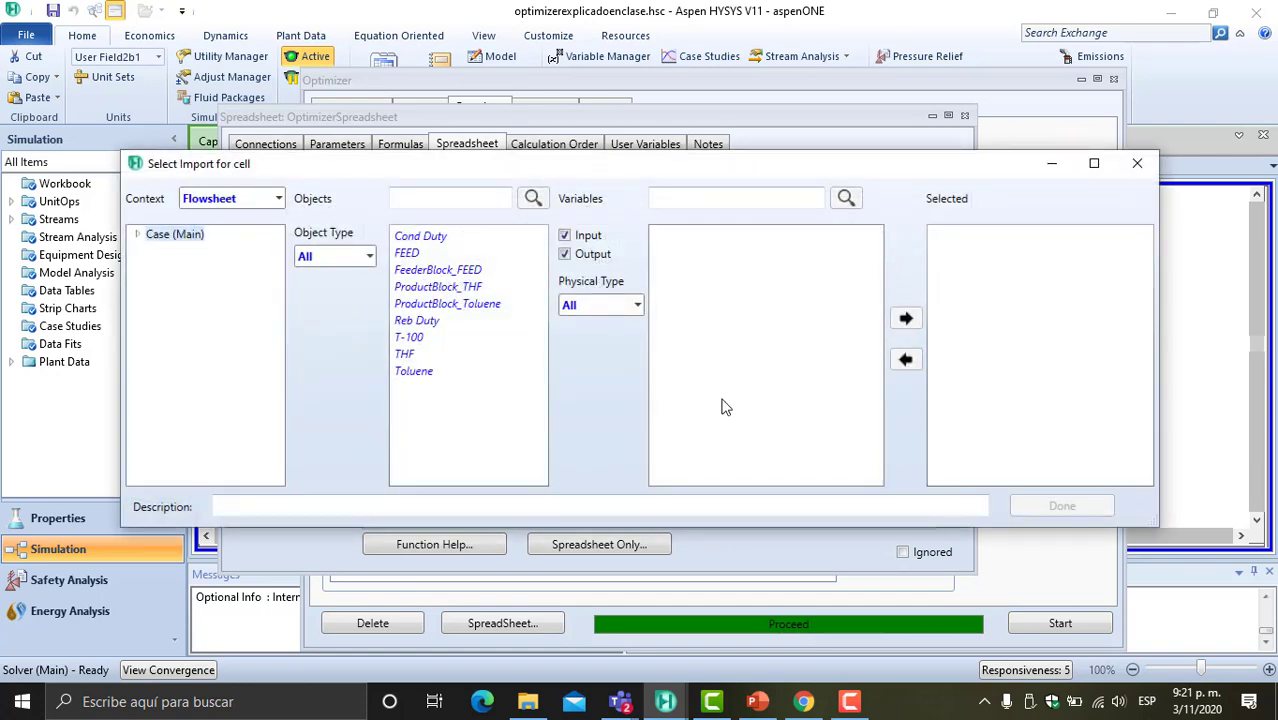
click(408, 355)
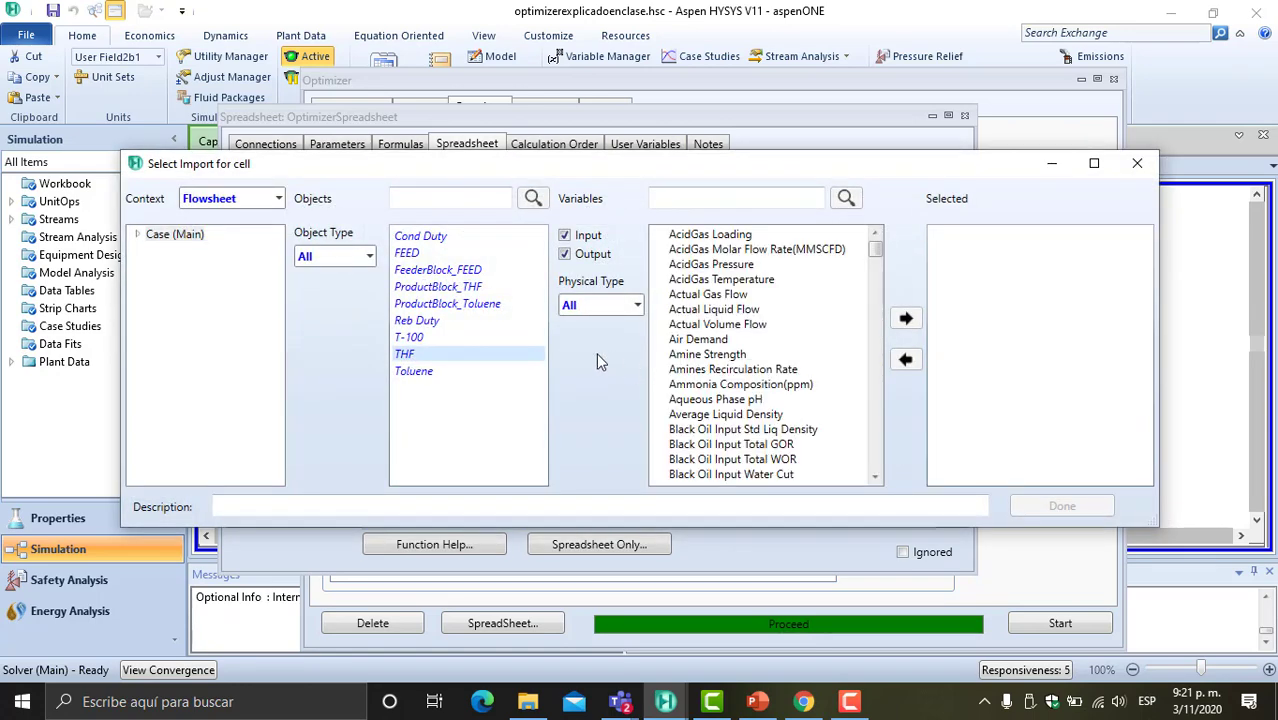
click(420, 337)
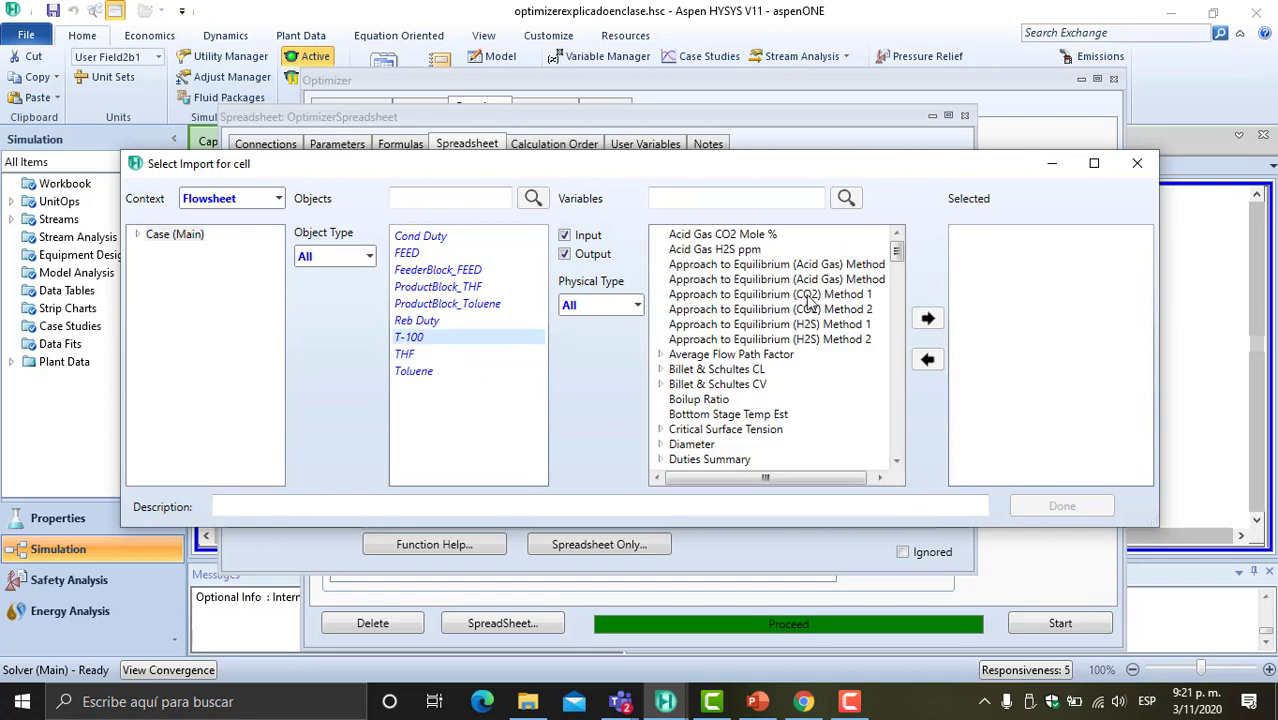
scroll(797, 303, down, 15)
scroll(797, 303, down, 20)
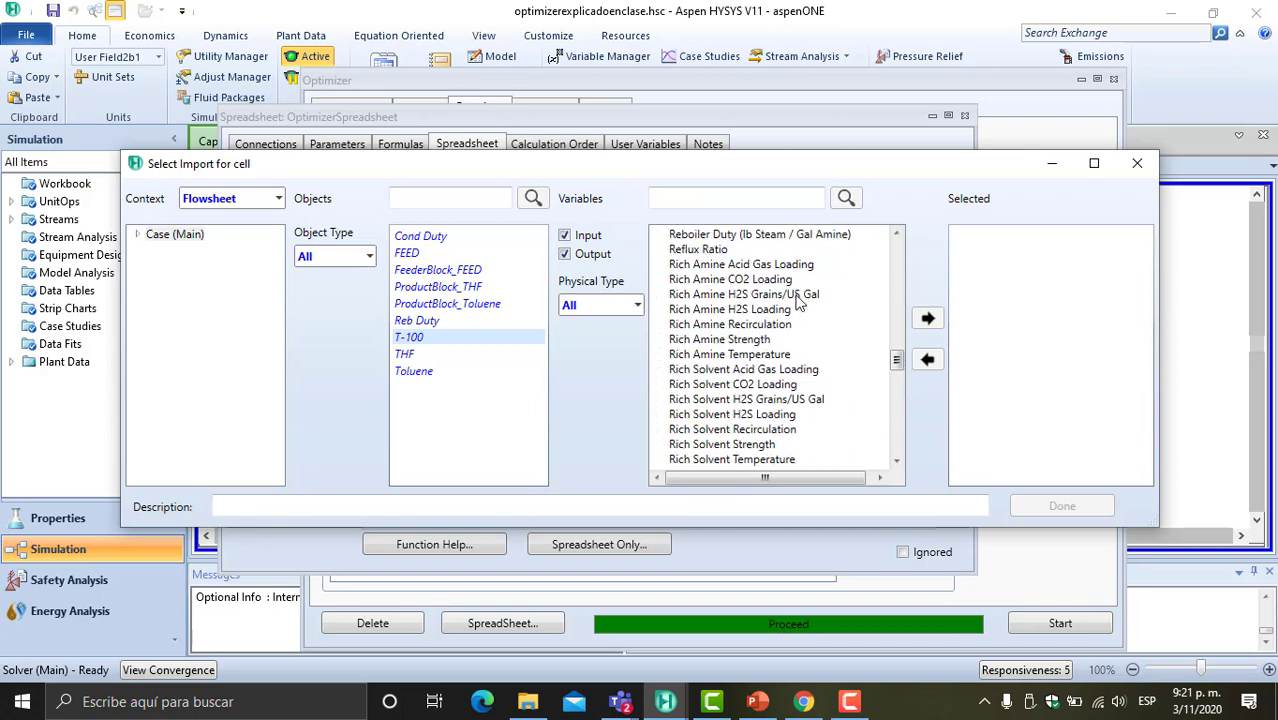
scroll(798, 302, up, 1)
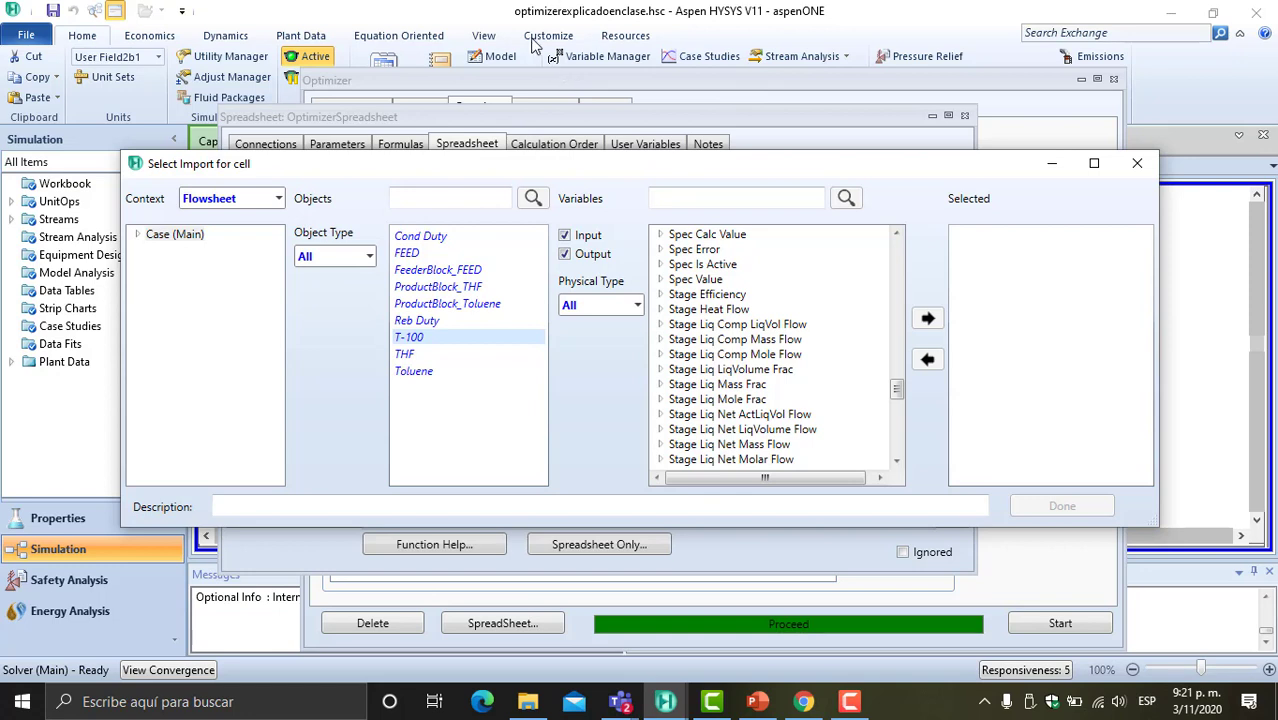
- Import the Master Comp Mass Frac of TetraHyFuran from the THF stream into cell B4
click(419, 357)
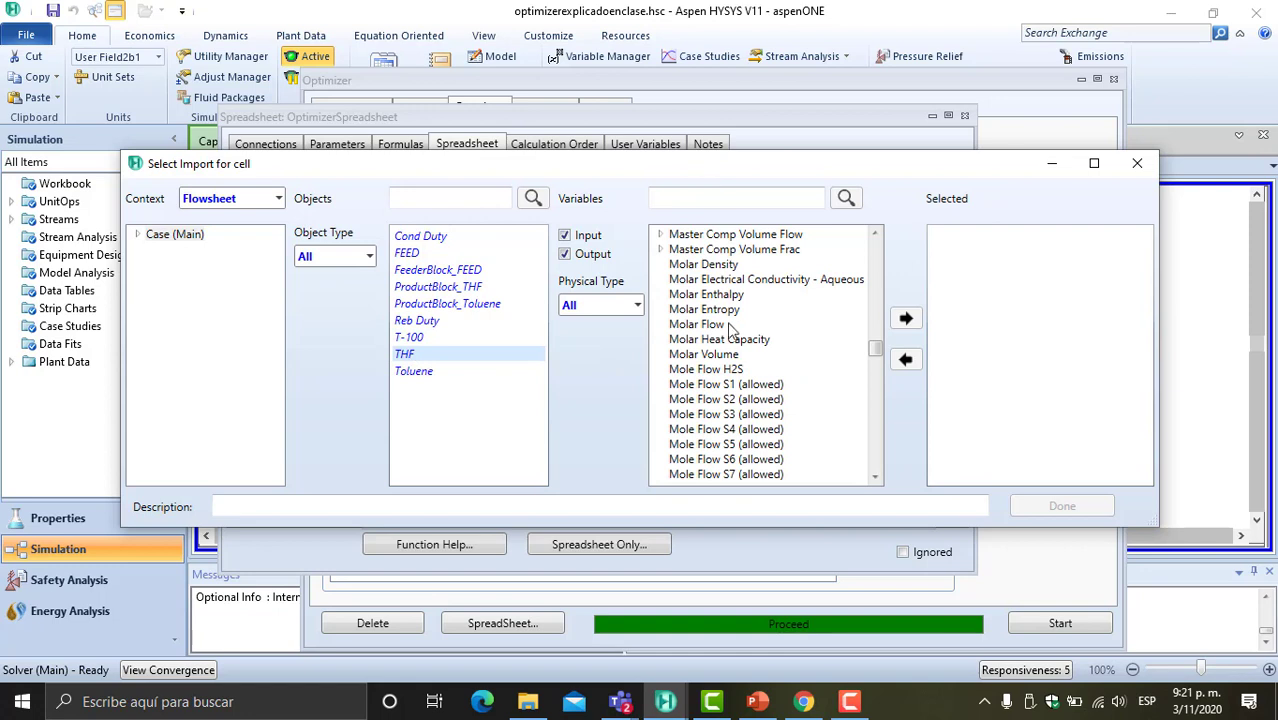
scroll(730, 330, up, 2)
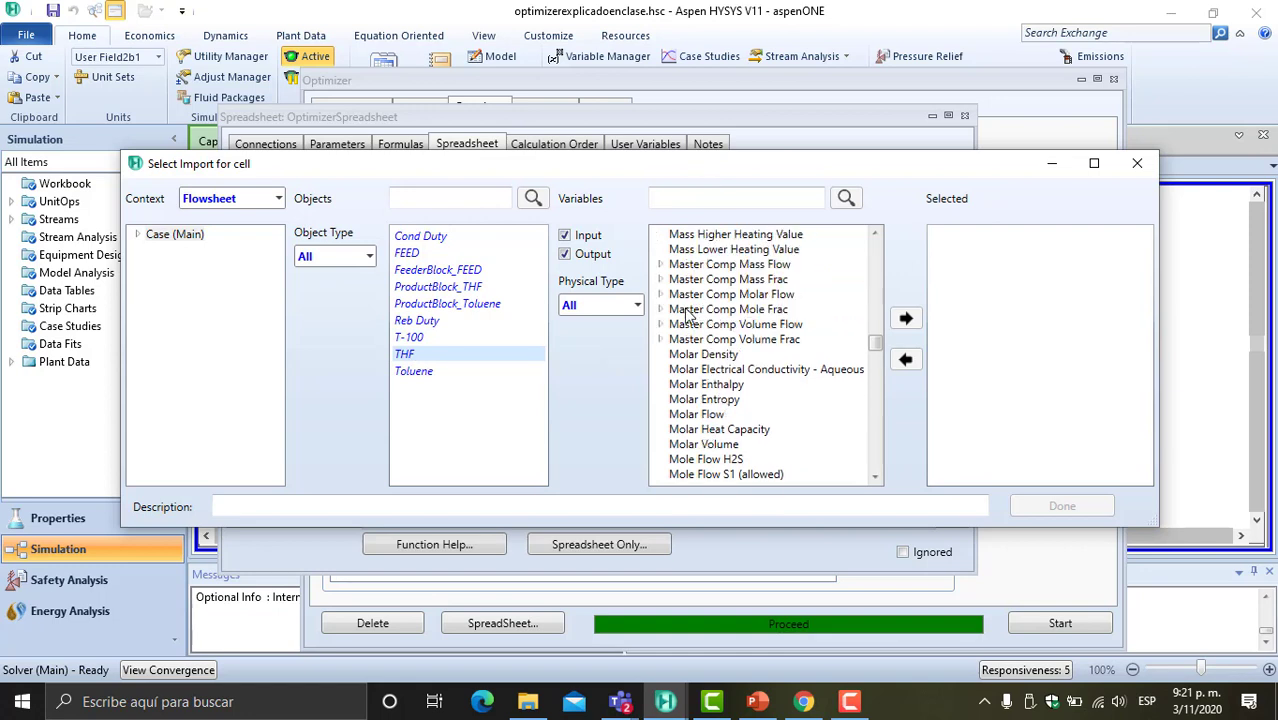
click(660, 279)
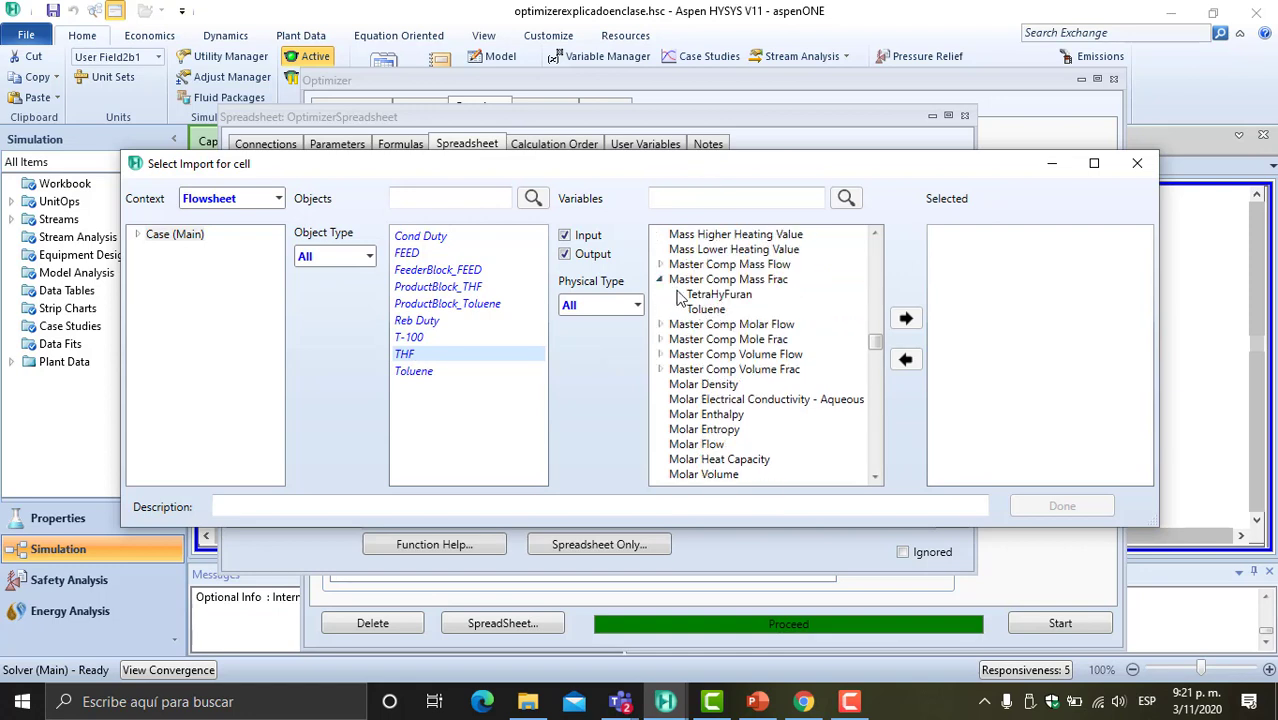
click(719, 295)
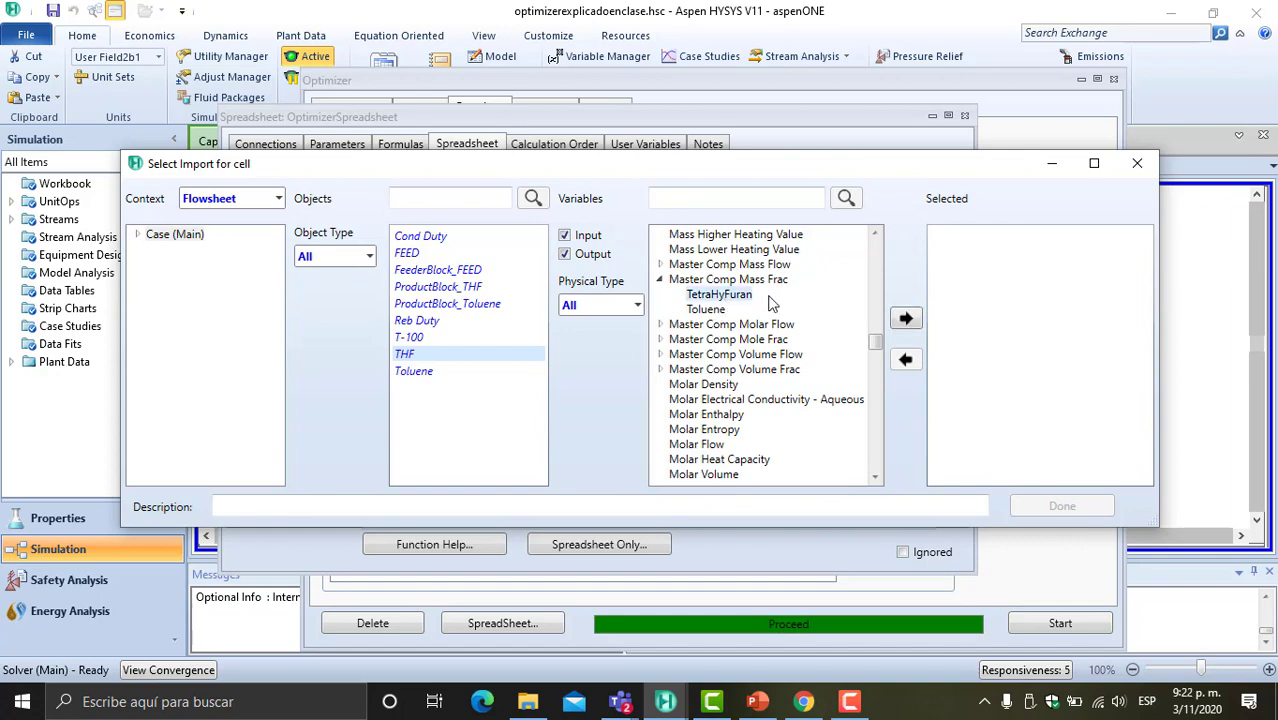
click(900, 322)
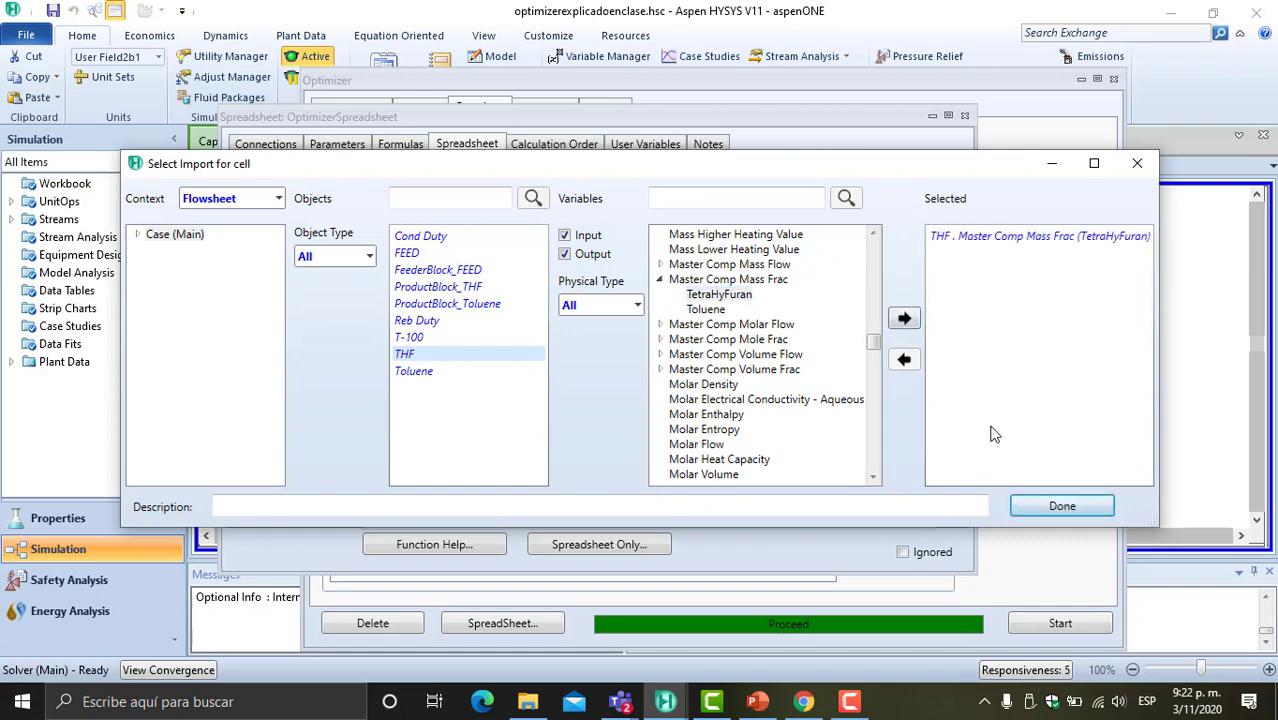
click(1038, 507)
click(592, 354)
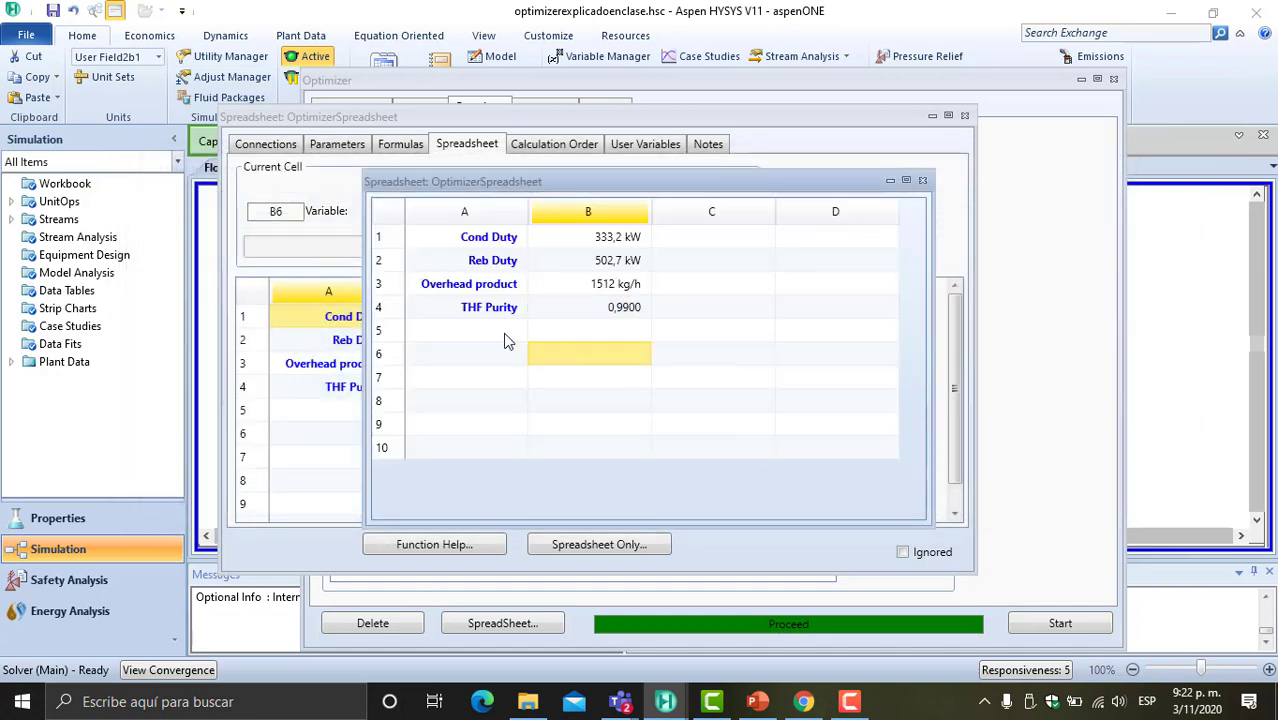
- Consult the reference table on the PowerPoint slide and label cell A5 of the HYSYS spreadsheet "Bottom Production"
click(757, 702)
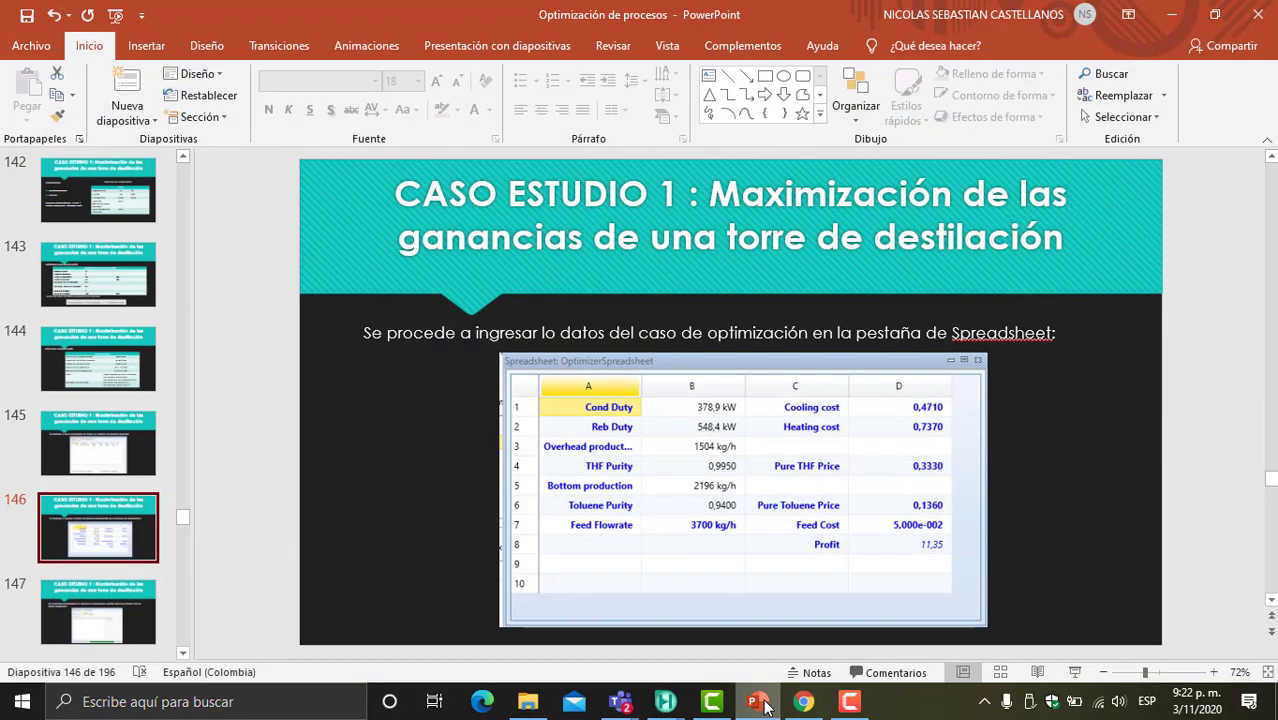
click(760, 703)
click(490, 331)
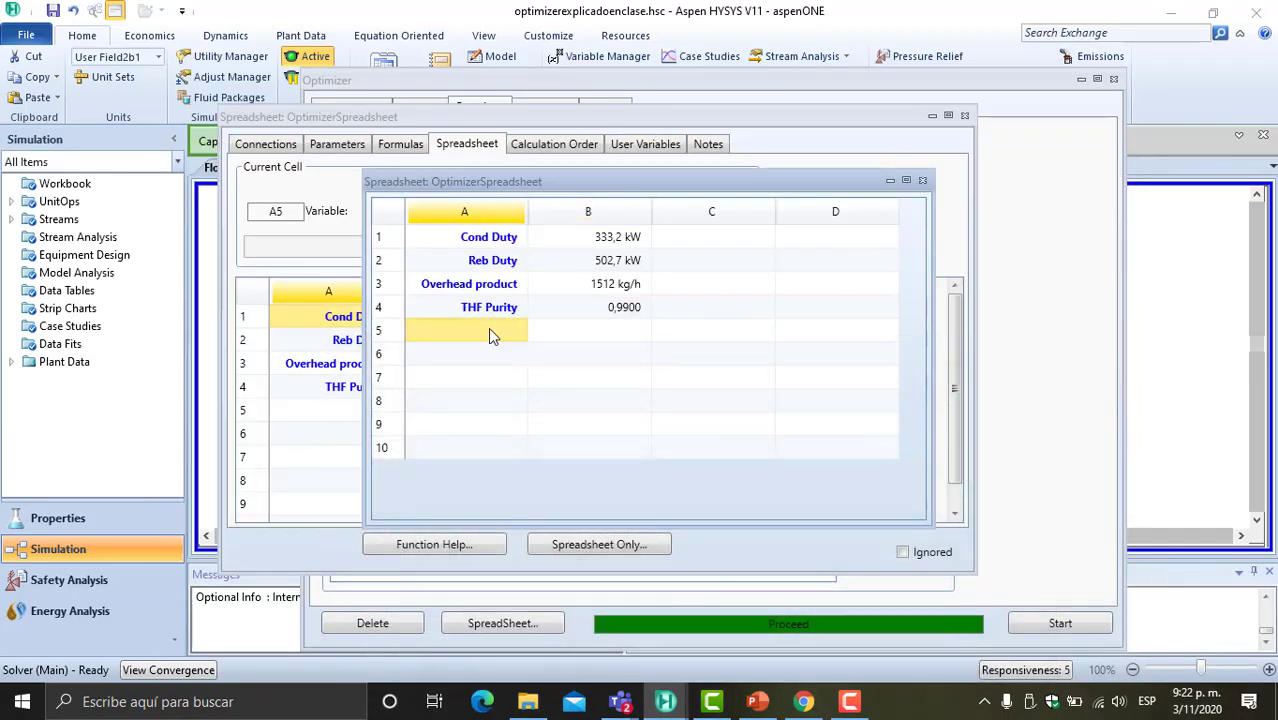
text(Bottom )
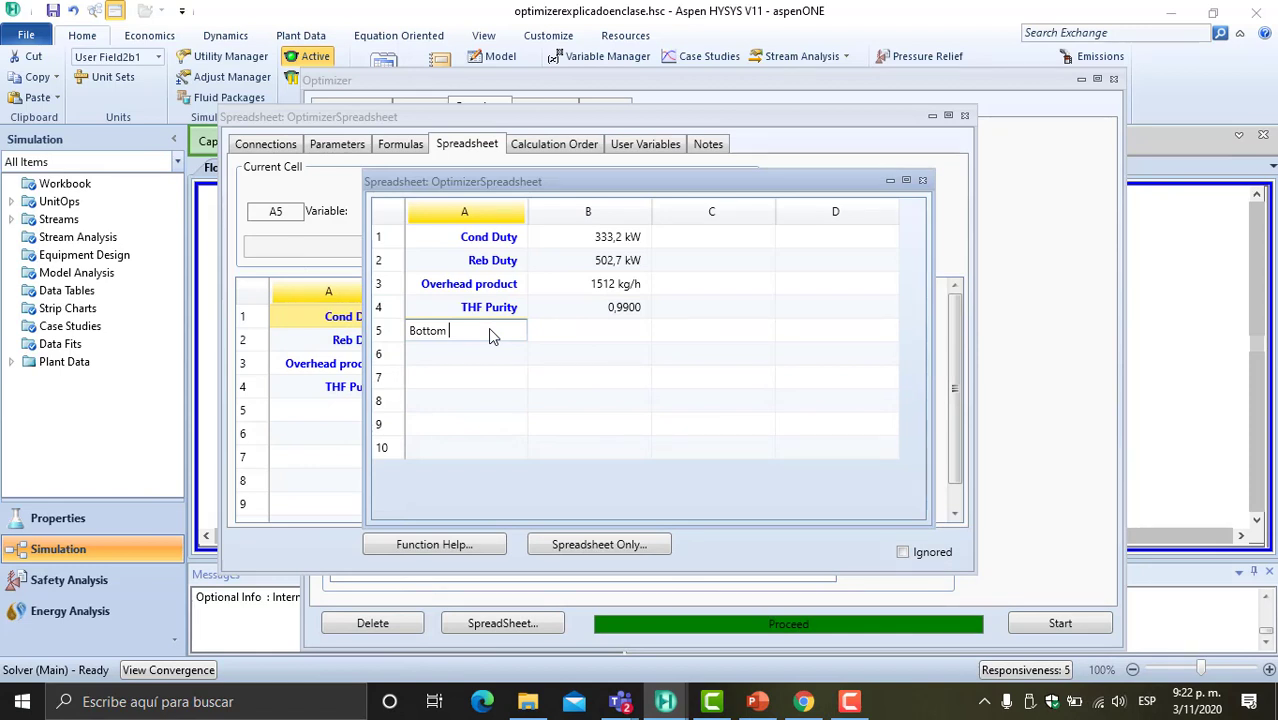
text(Production)
- Import the Mass Flow variable of the Toluene stream into cell B5
click(596, 334)
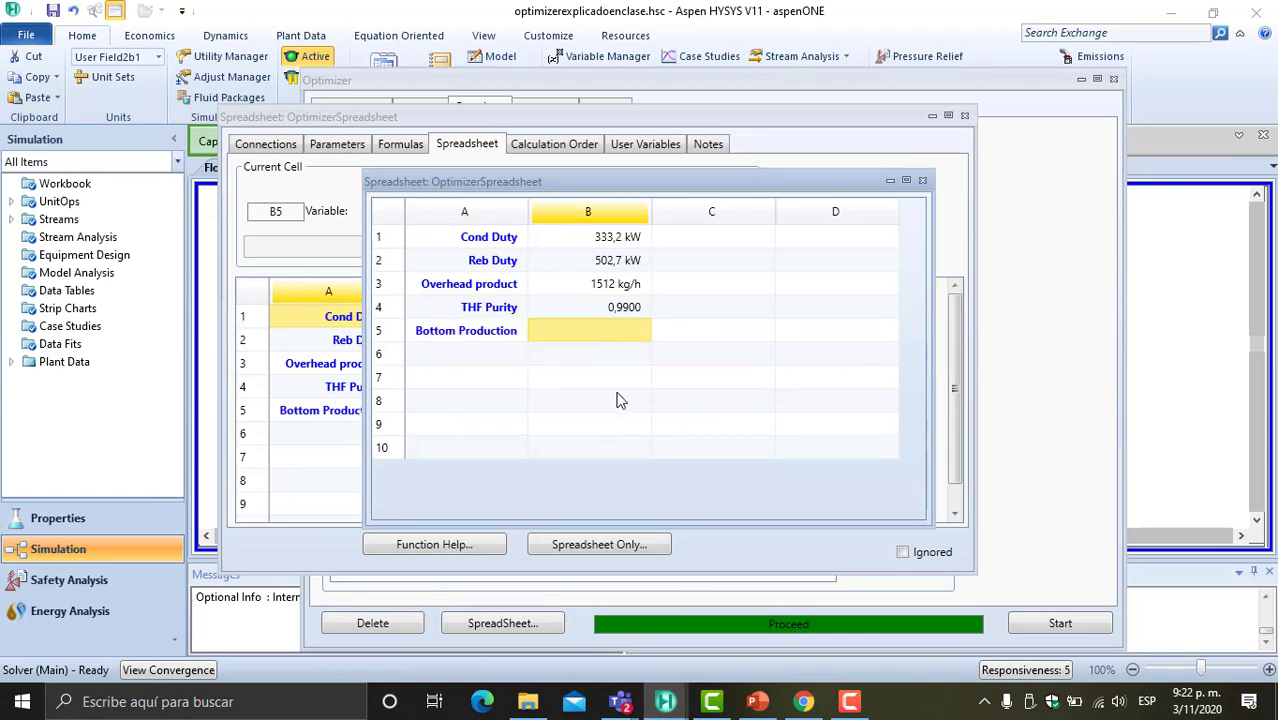
right_click(606, 329)
click(651, 475)
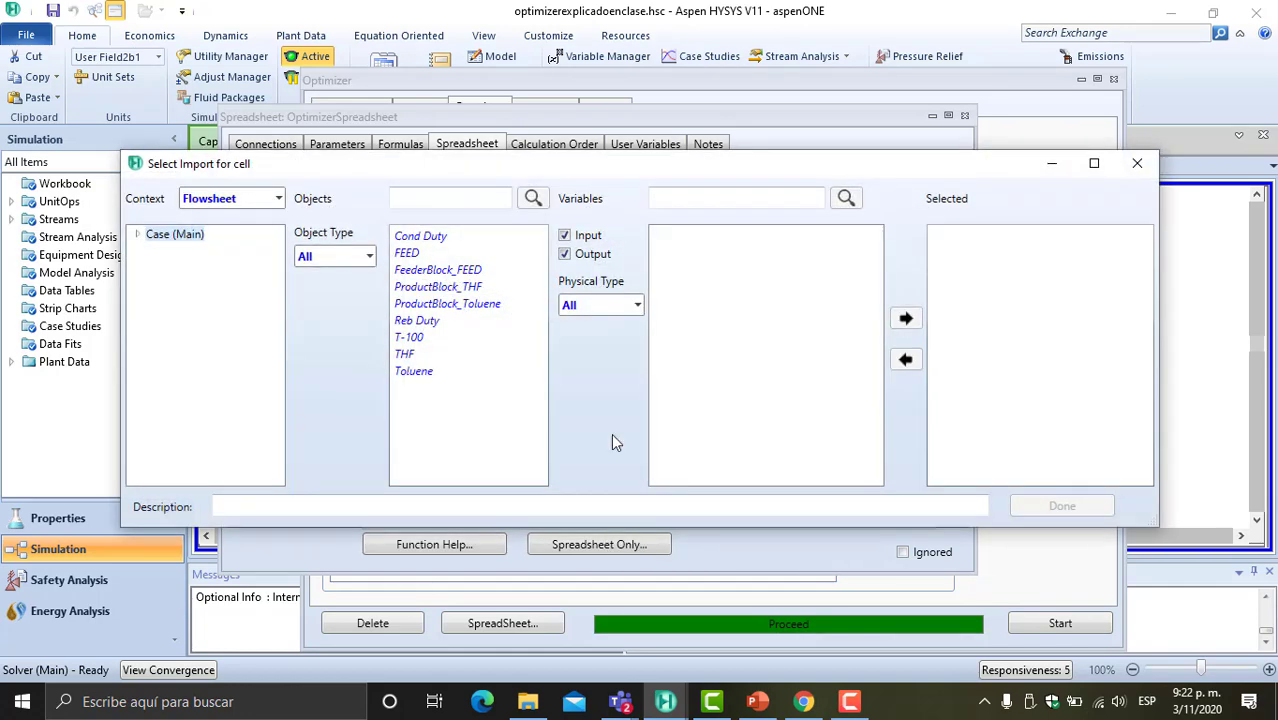
click(416, 371)
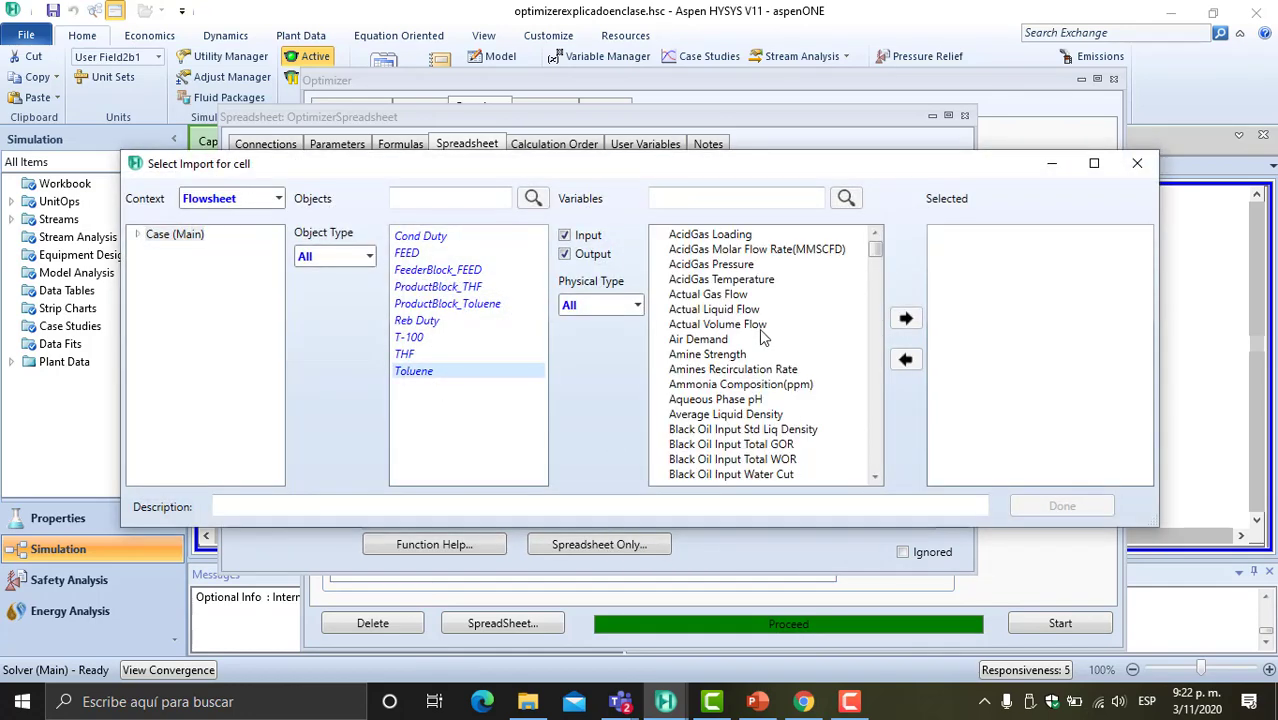
scroll(760, 342, down, 20)
scroll(760, 342, down, 5)
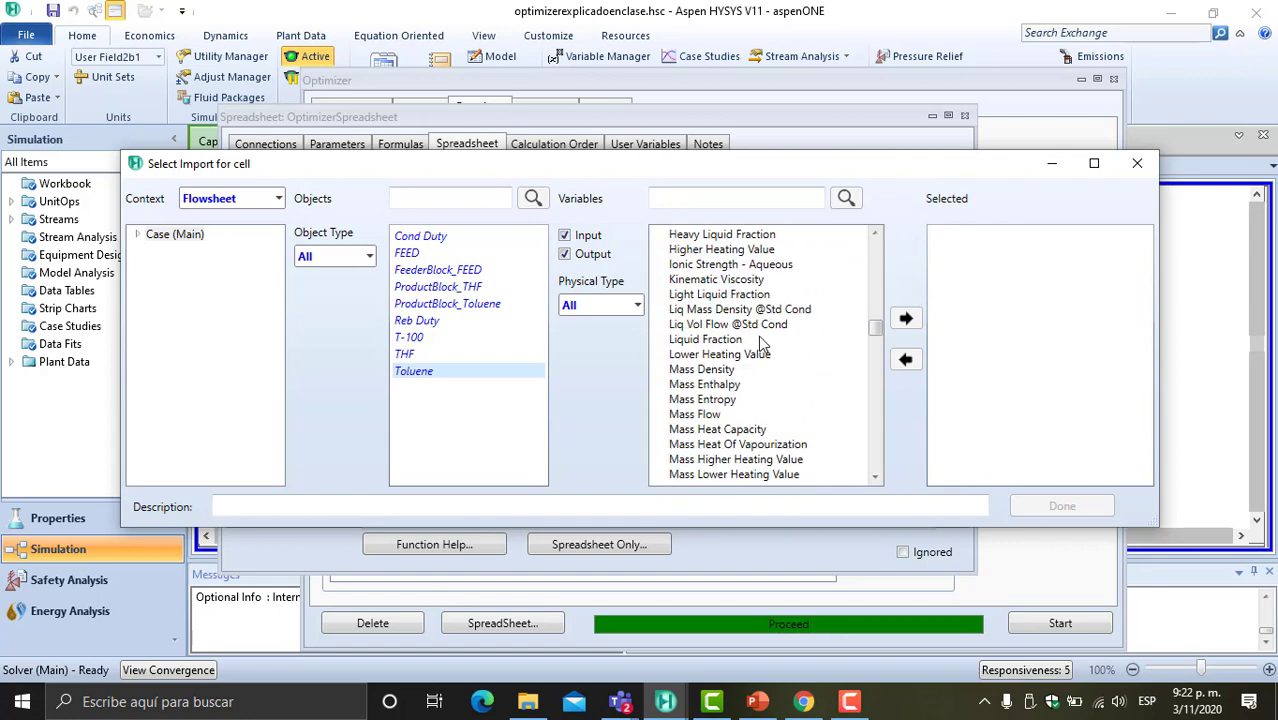
click(694, 414)
click(904, 320)
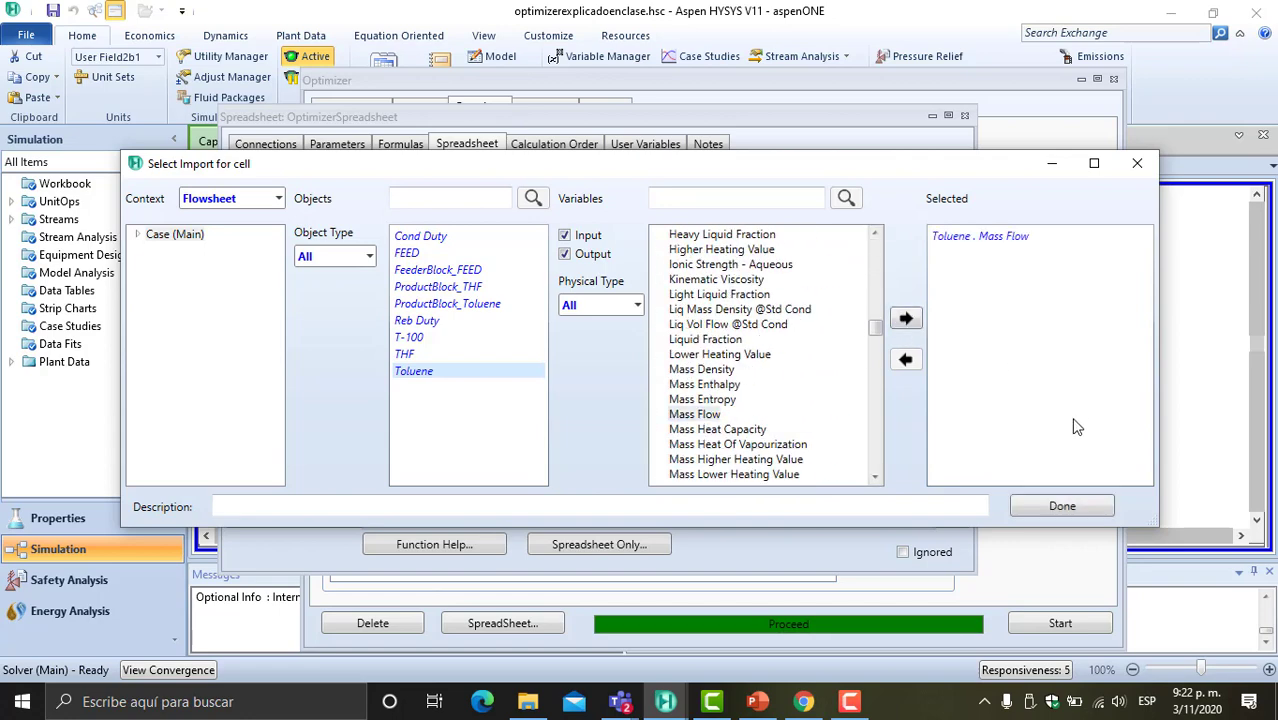
click(1061, 506)
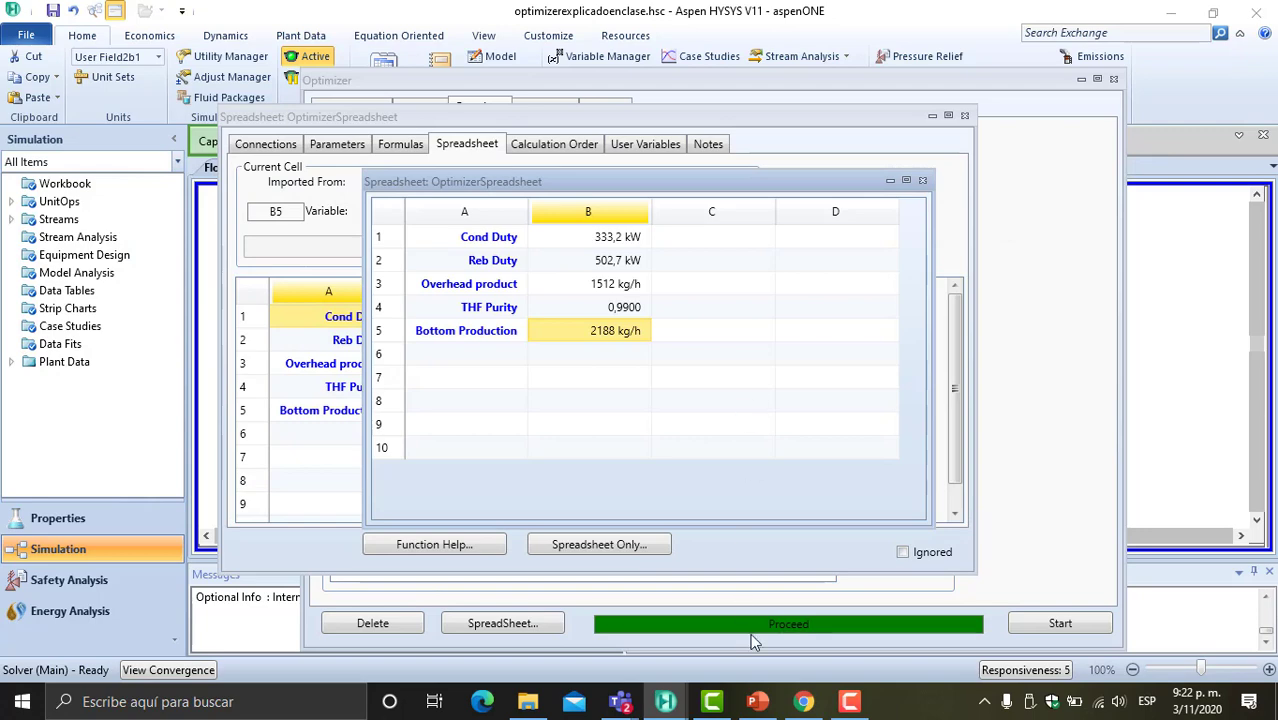
- Consult the reference table on the PowerPoint slide and label cell A6 of the HYSYS spreadsheet "Toluene Purity"
click(762, 704)
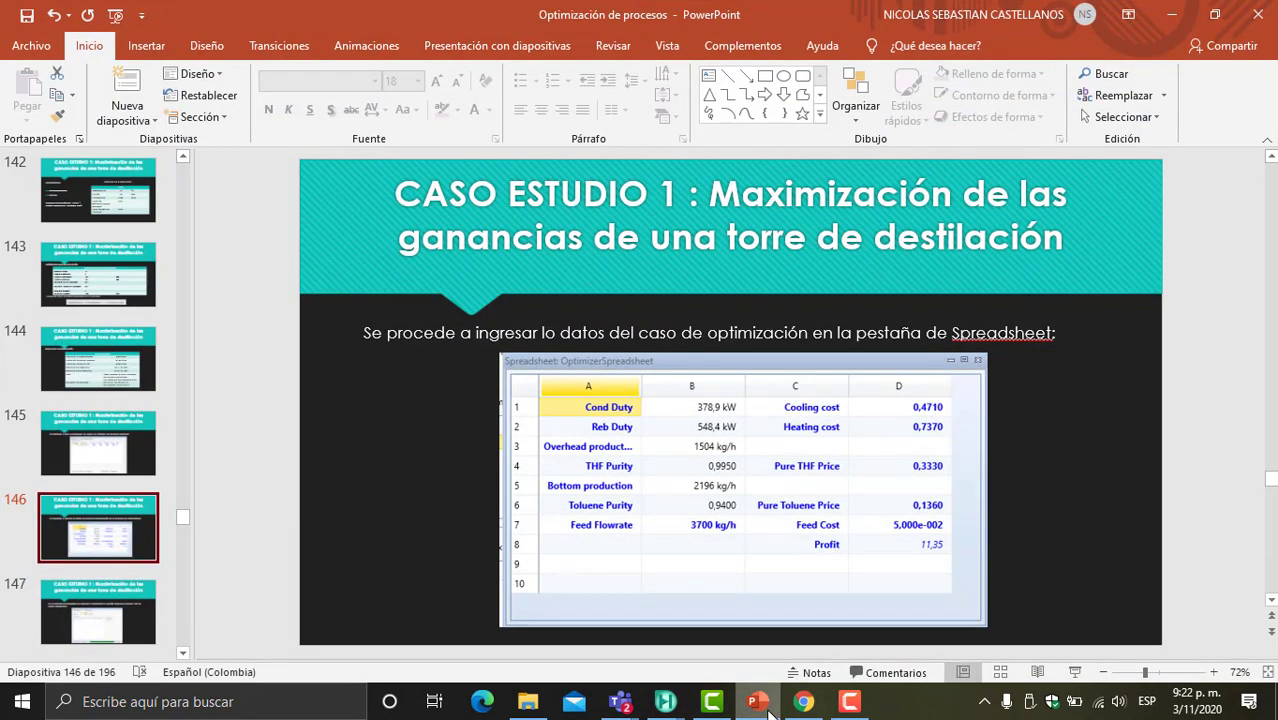
click(770, 712)
click(447, 360)
text(Toluene P)
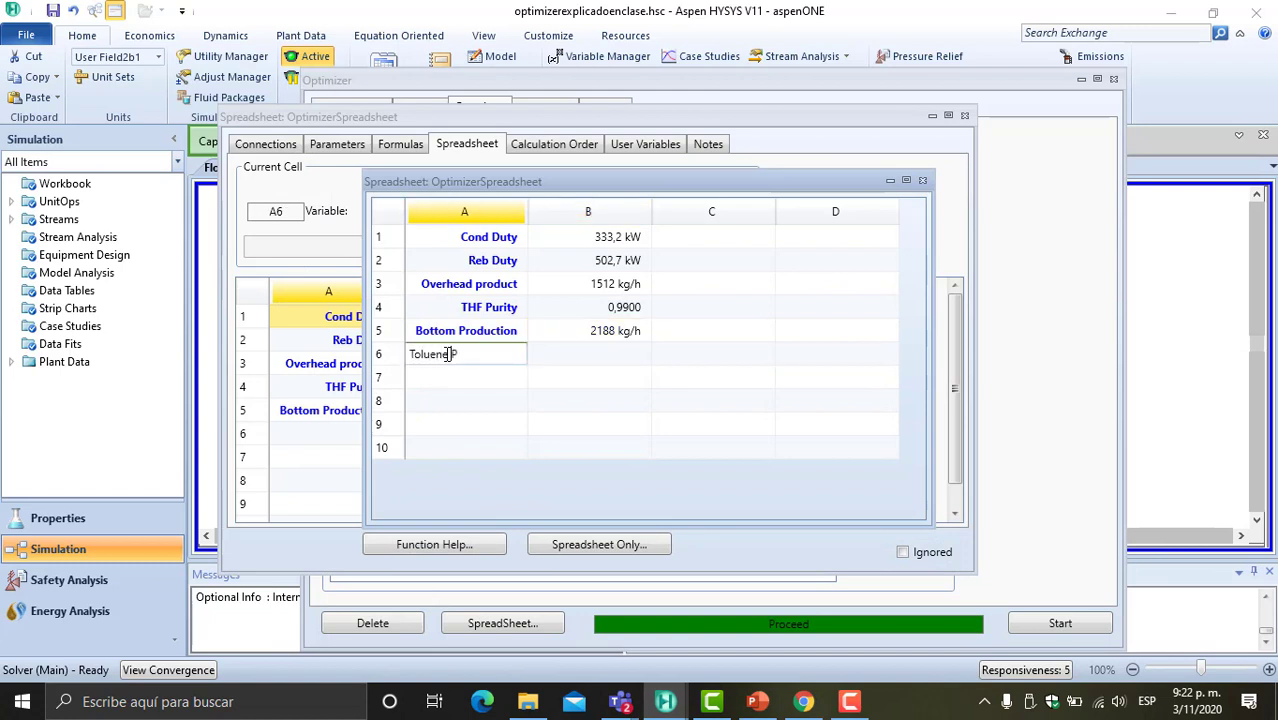
text(urity)
- Import the Master Comp Mass Frac of Toluene from the Toluene stream into cell B6
click(590, 362)
right_click(591, 360)
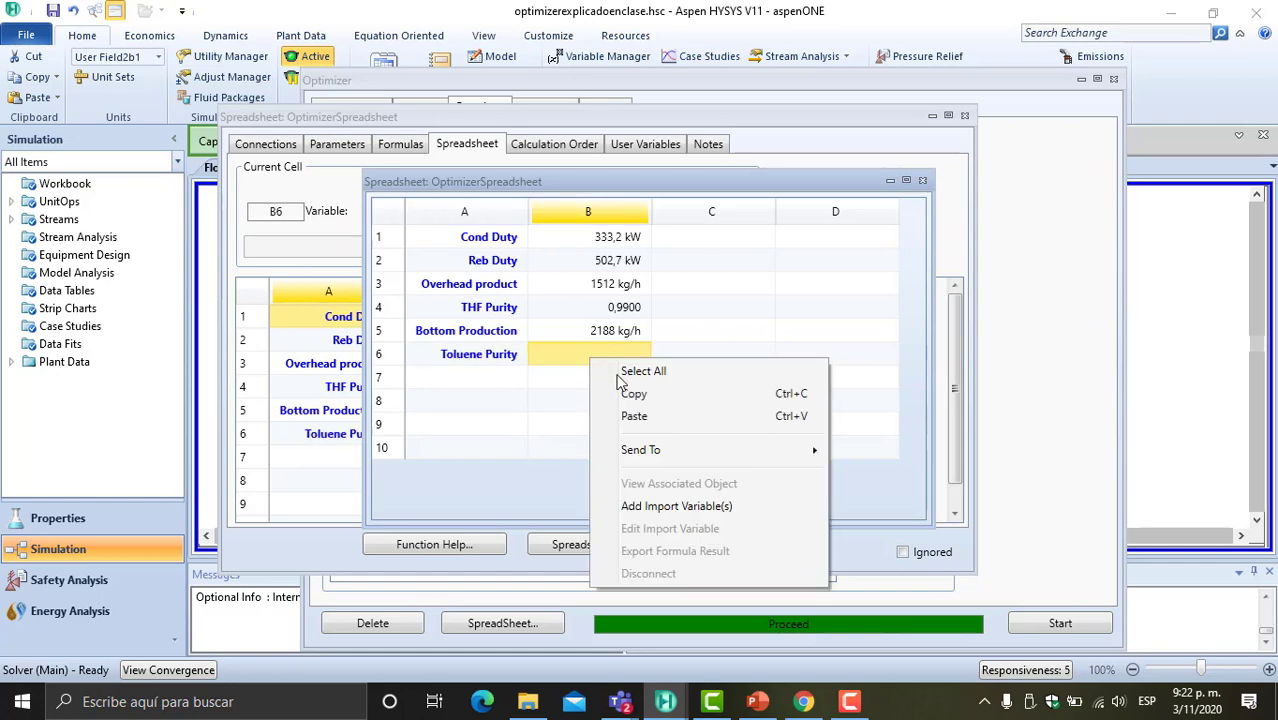
click(662, 506)
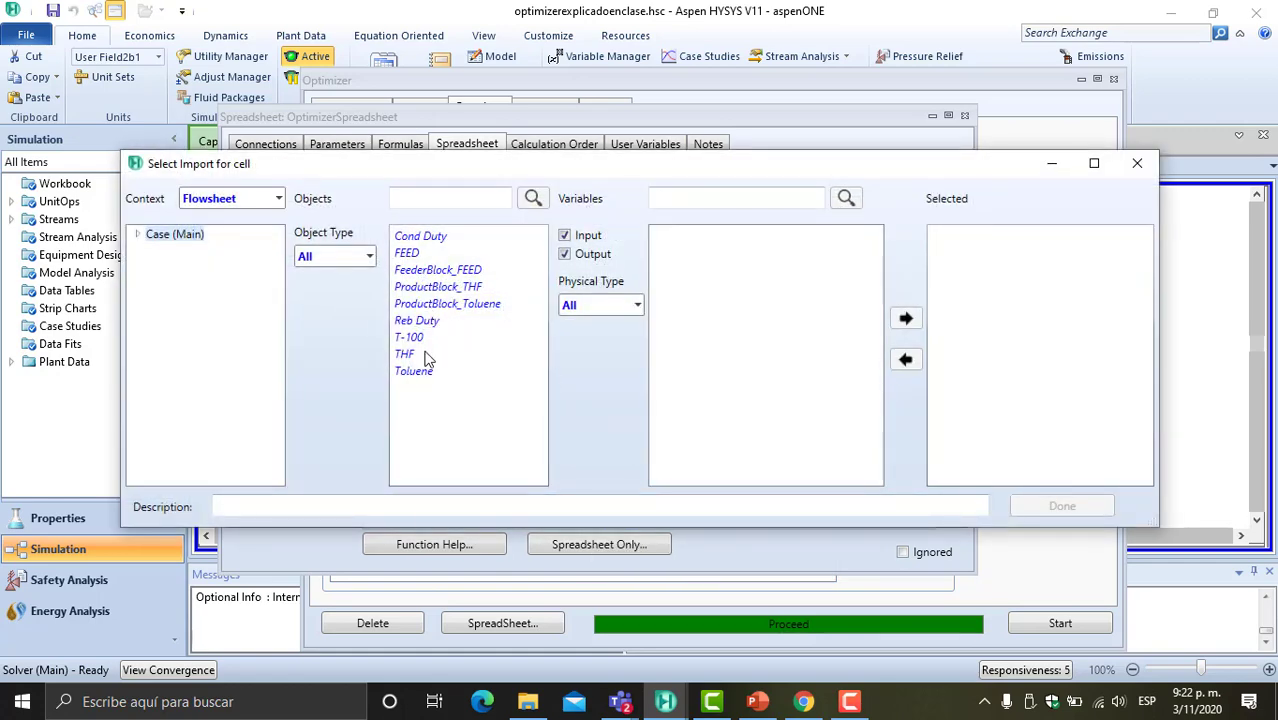
click(414, 371)
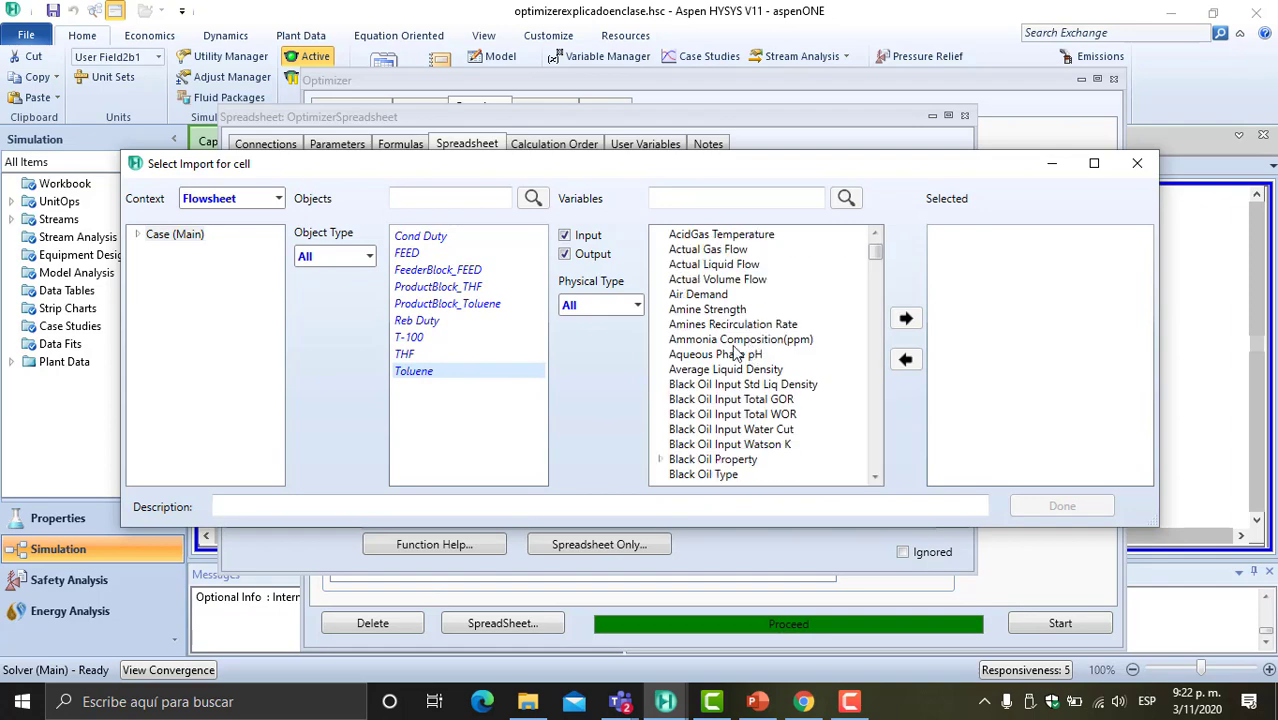
scroll(735, 355, down, 20)
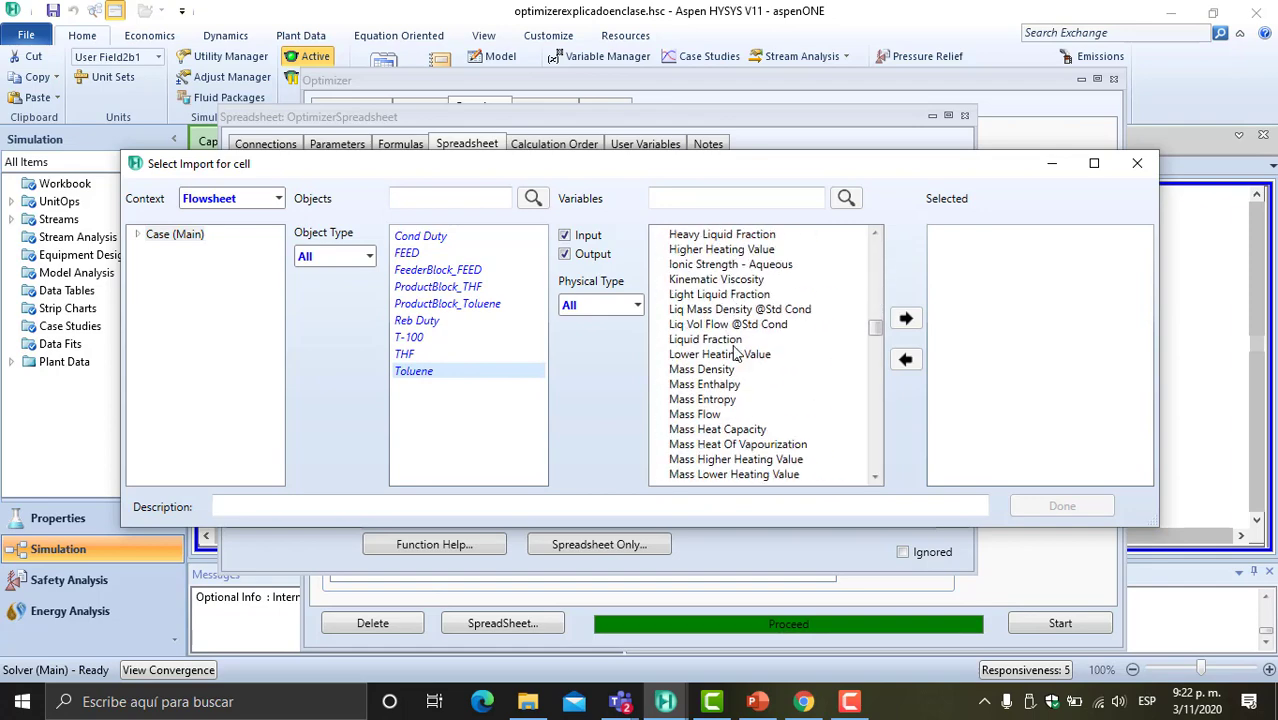
scroll(740, 385, down, 3)
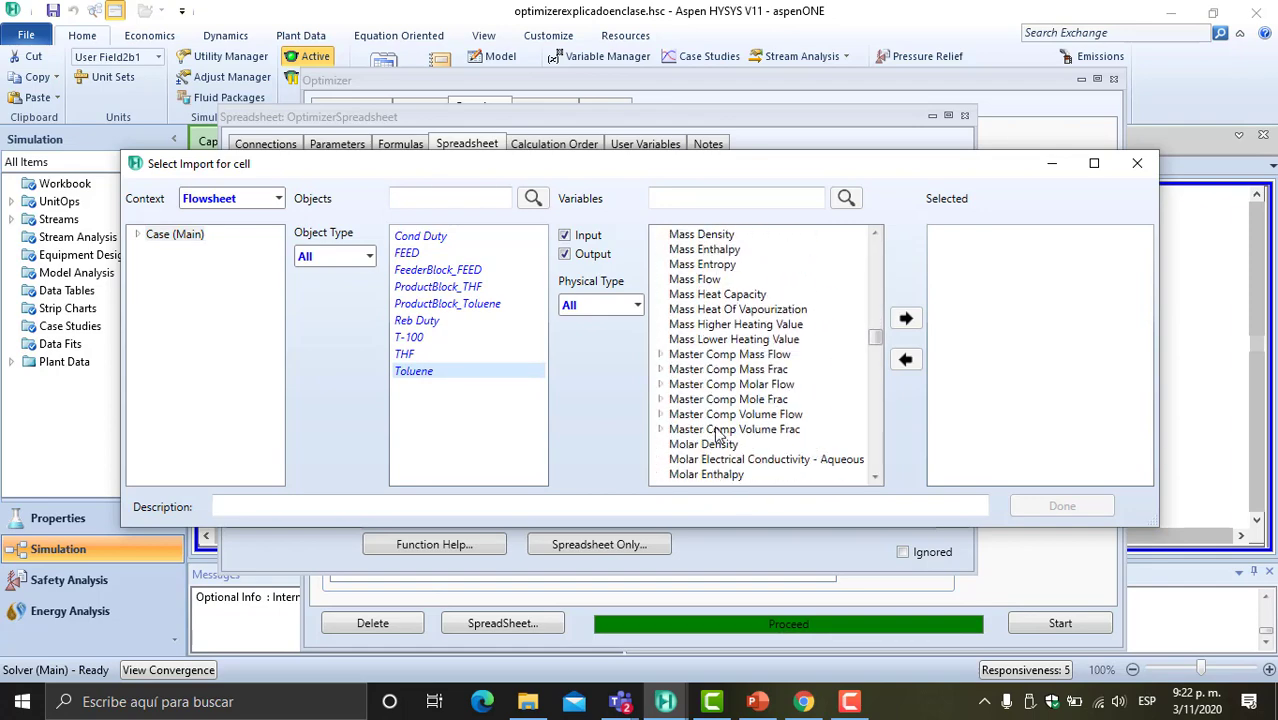
click(659, 369)
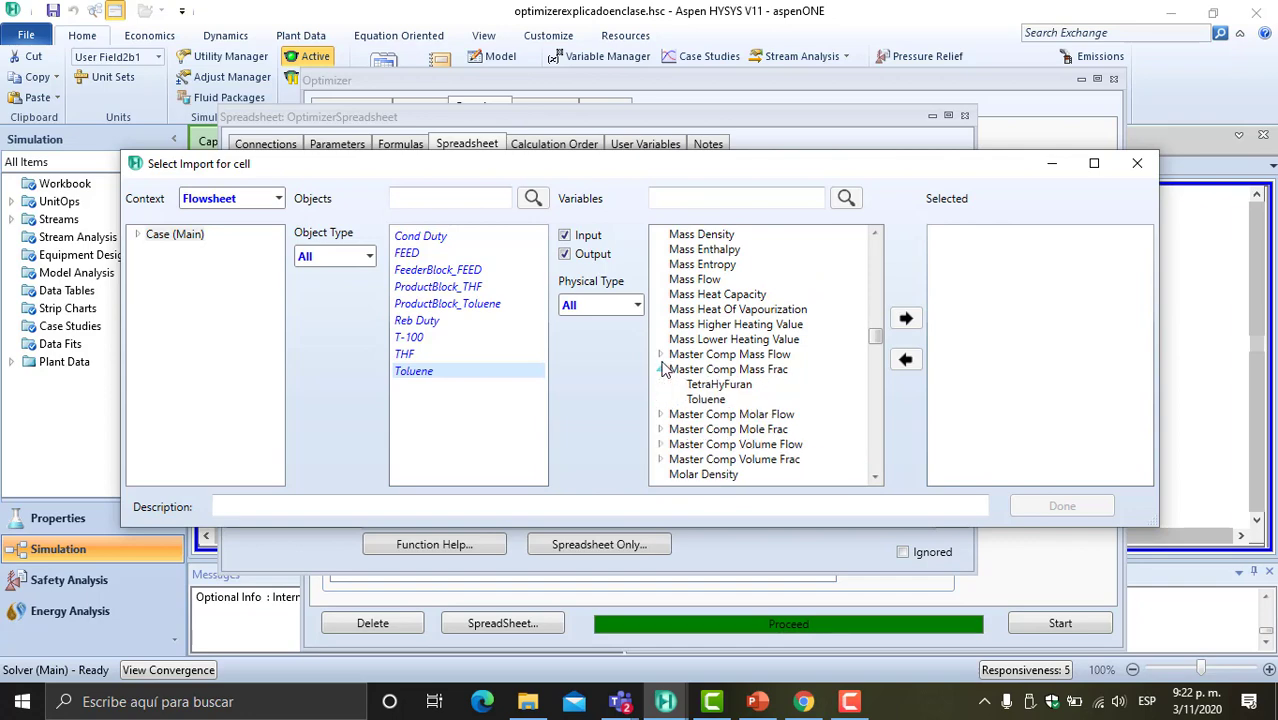
click(706, 399)
click(905, 318)
click(1062, 506)
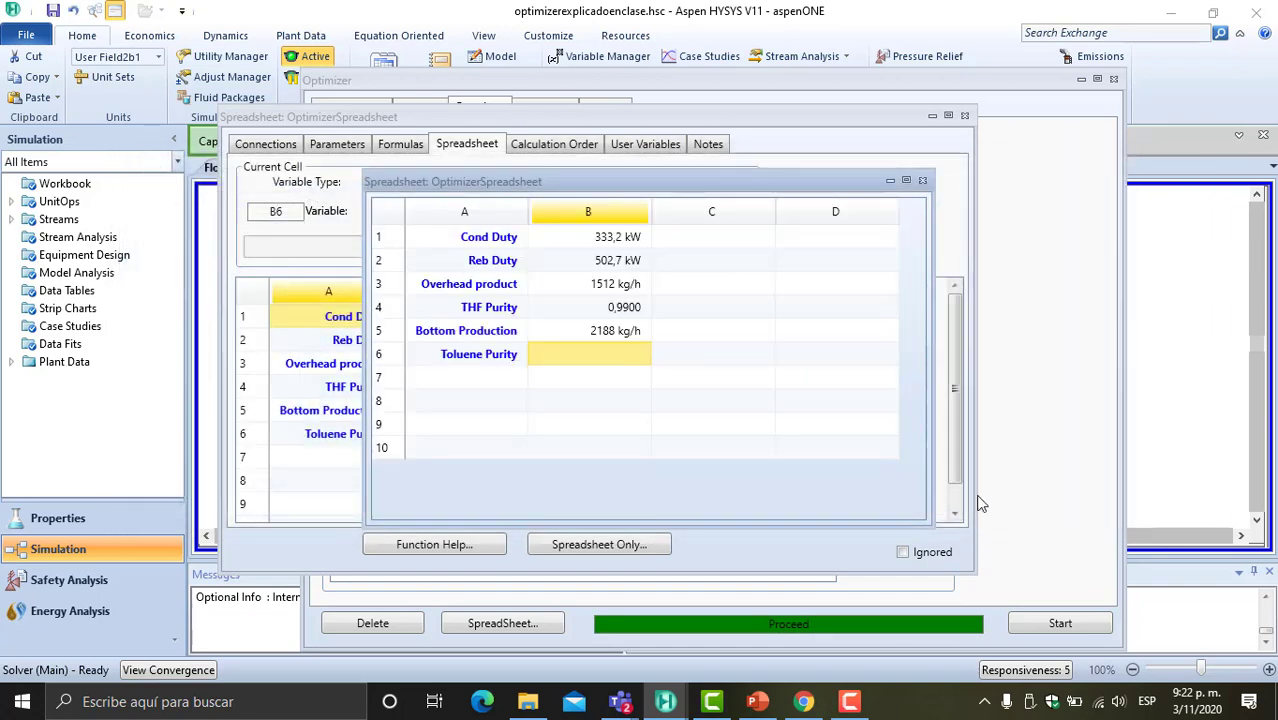
click(633, 400)
- Consult the reference table on the PowerPoint slide and label cell A7 of the HYSYS spreadsheet "Feed Flow Rate"
click(757, 703)
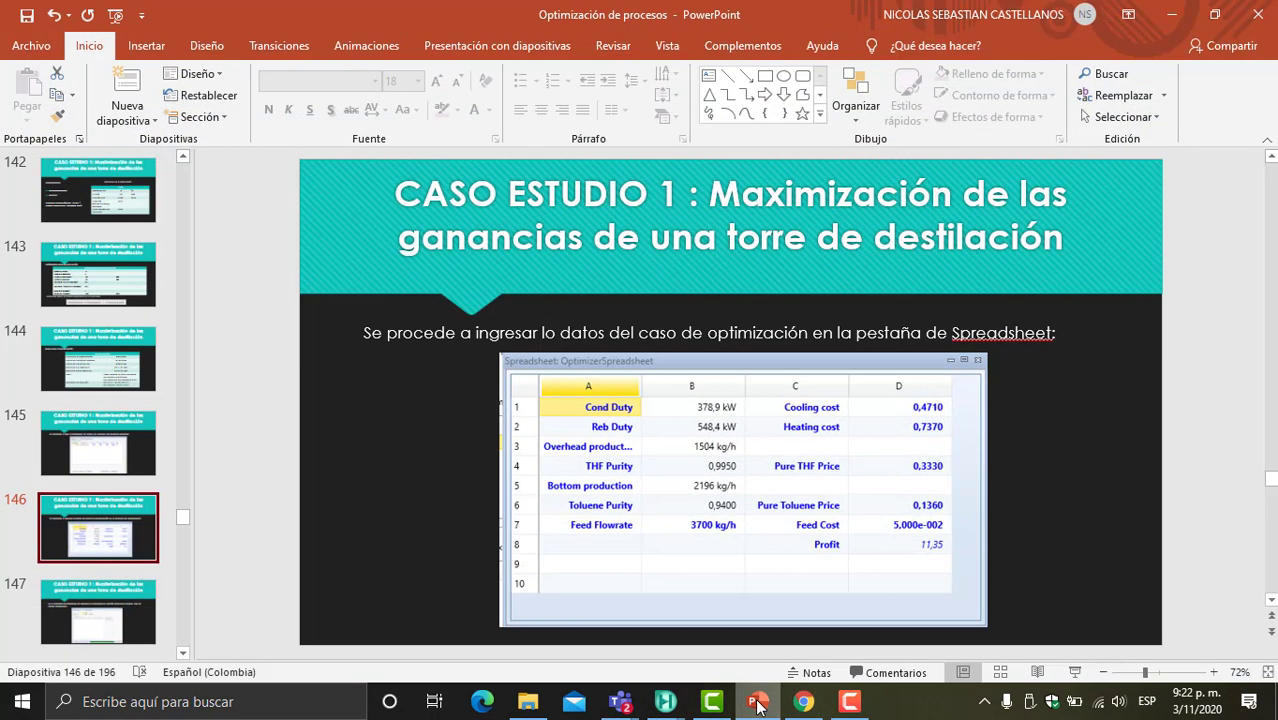
click(757, 703)
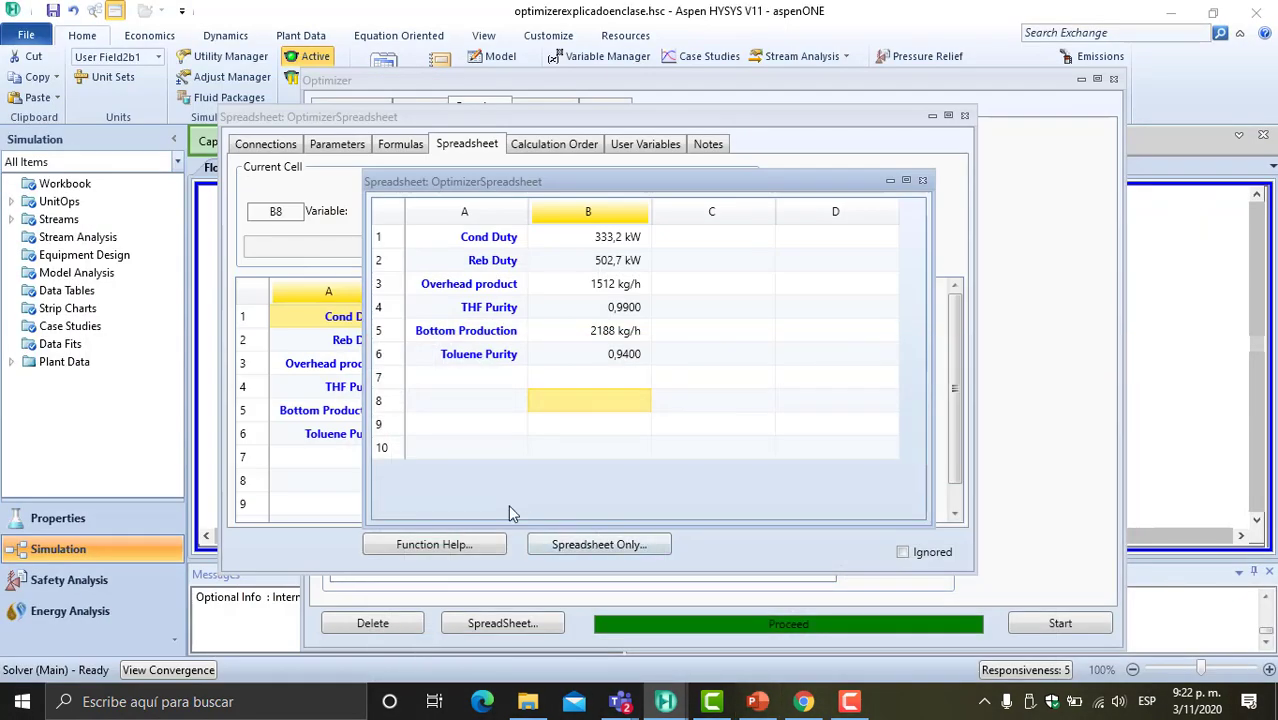
click(446, 386)
text(Feed)
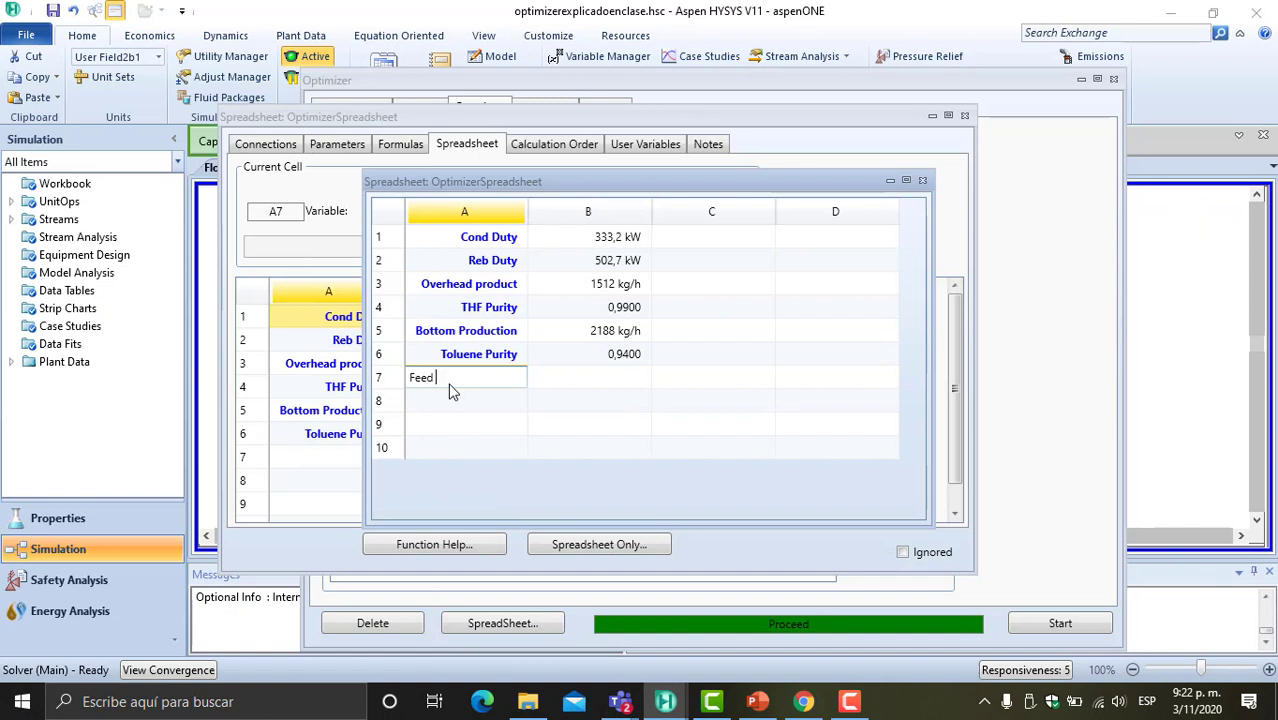
text( Flow Eate)
click(556, 405)
- Import the Mass Flow variable of the FEED stream into cell B7
right_click(569, 377)
click(656, 527)
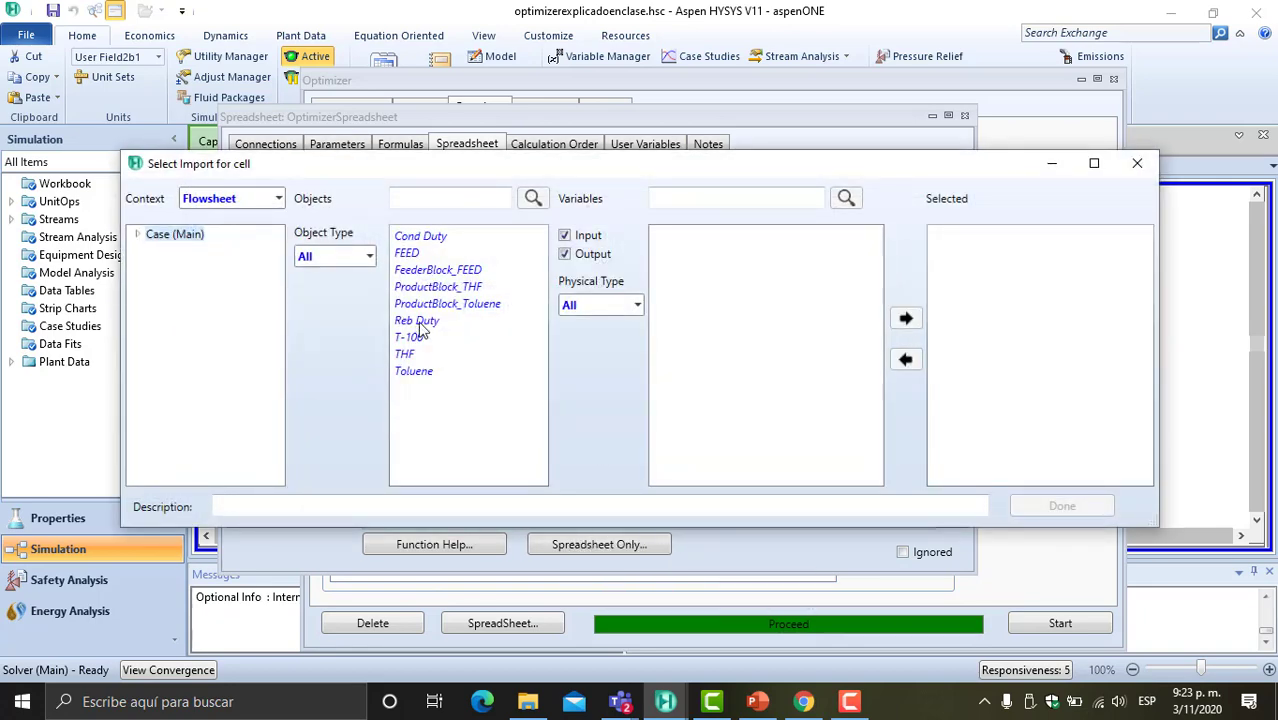
click(405, 253)
scroll(750, 330, down, 4)
scroll(752, 330, down, 15)
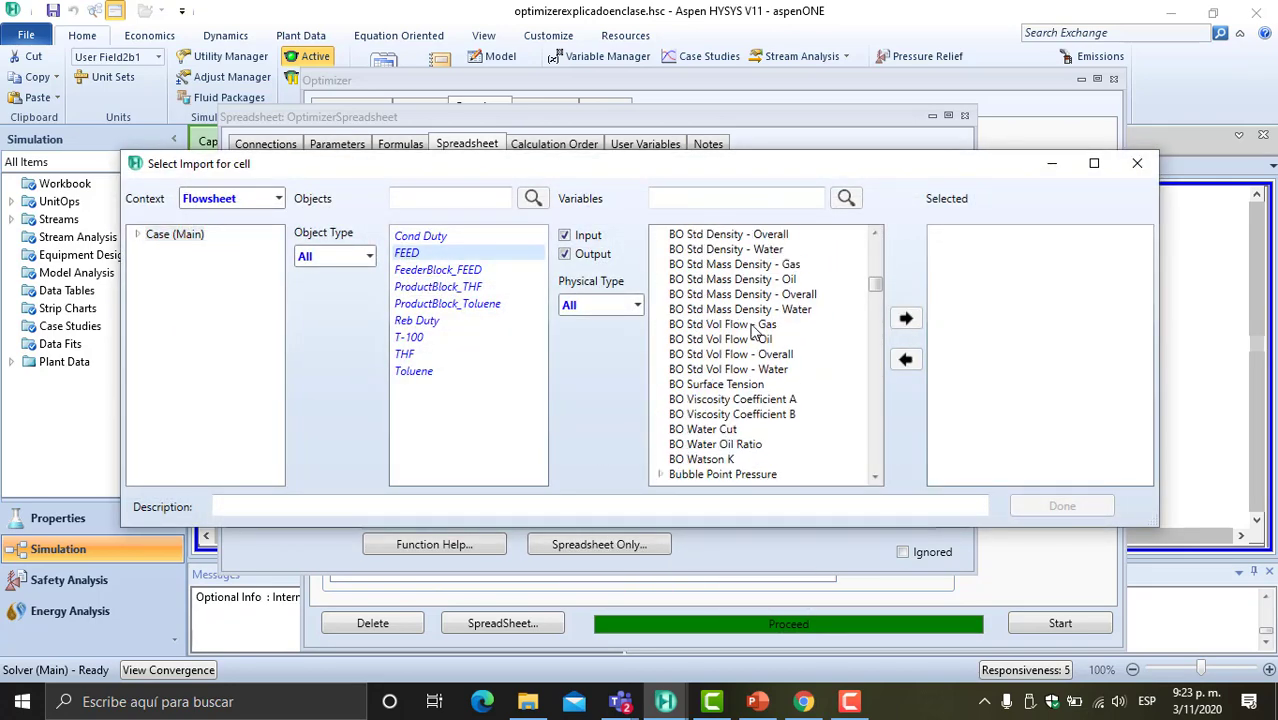
click(700, 325)
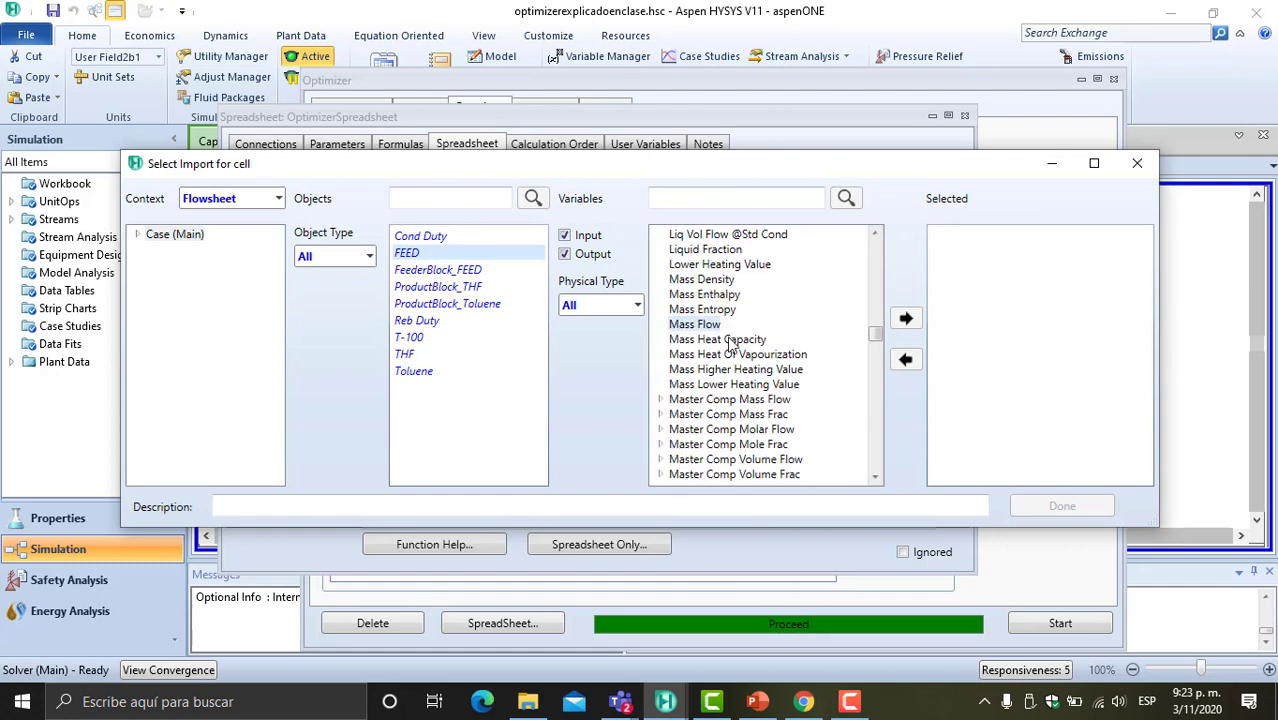
click(905, 318)
click(1062, 507)
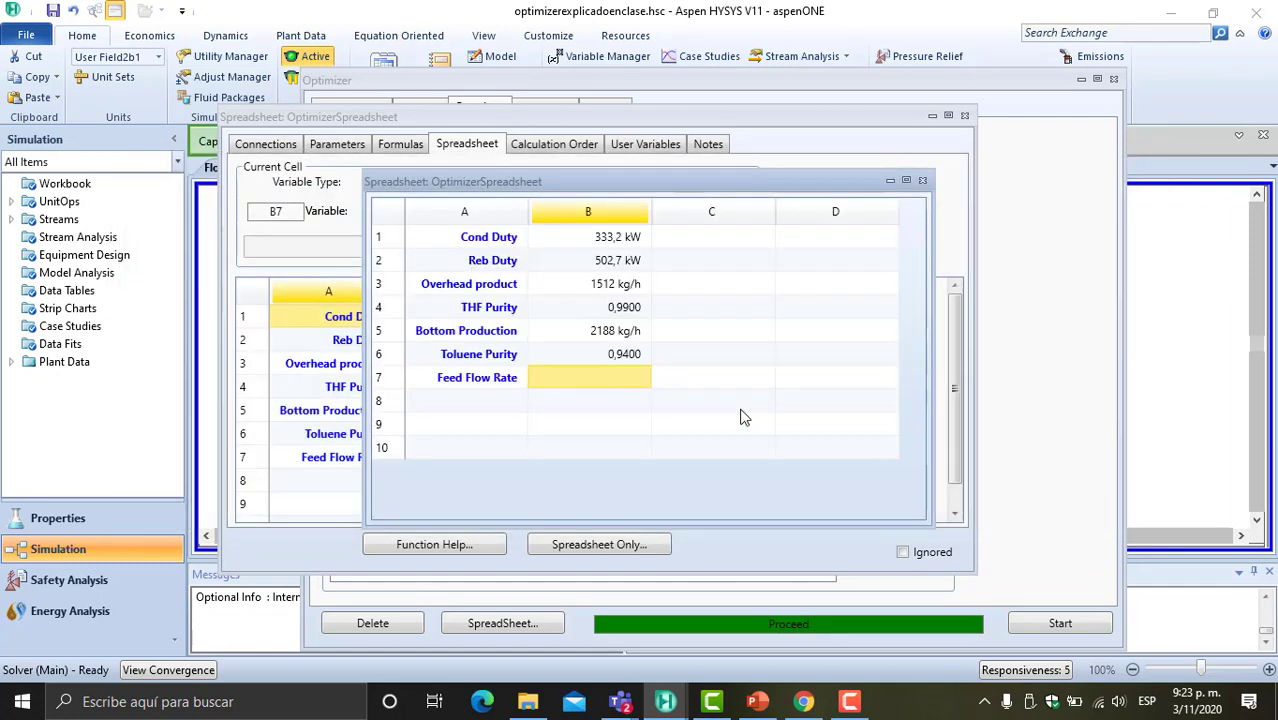
click(617, 404)
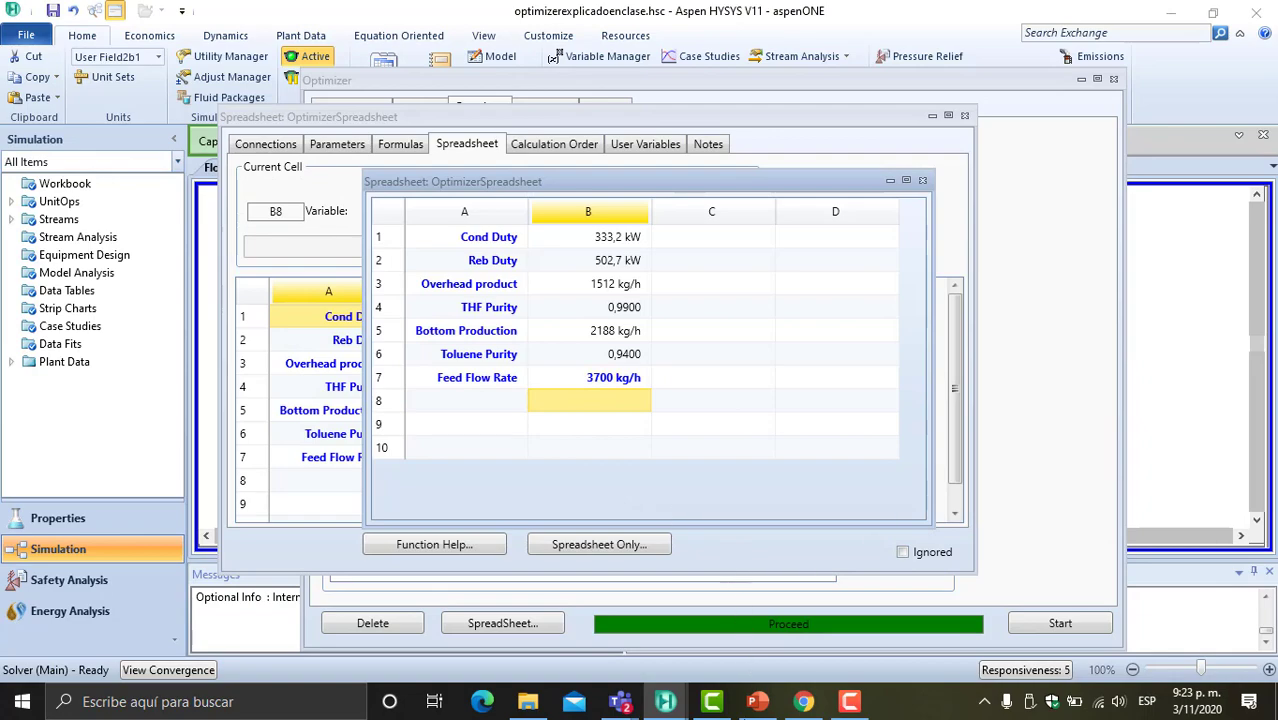
- Consult the reference table on the PowerPoint slide and label cell C1 of the HYSYS spreadsheet "Cooling Cost"
click(757, 701)
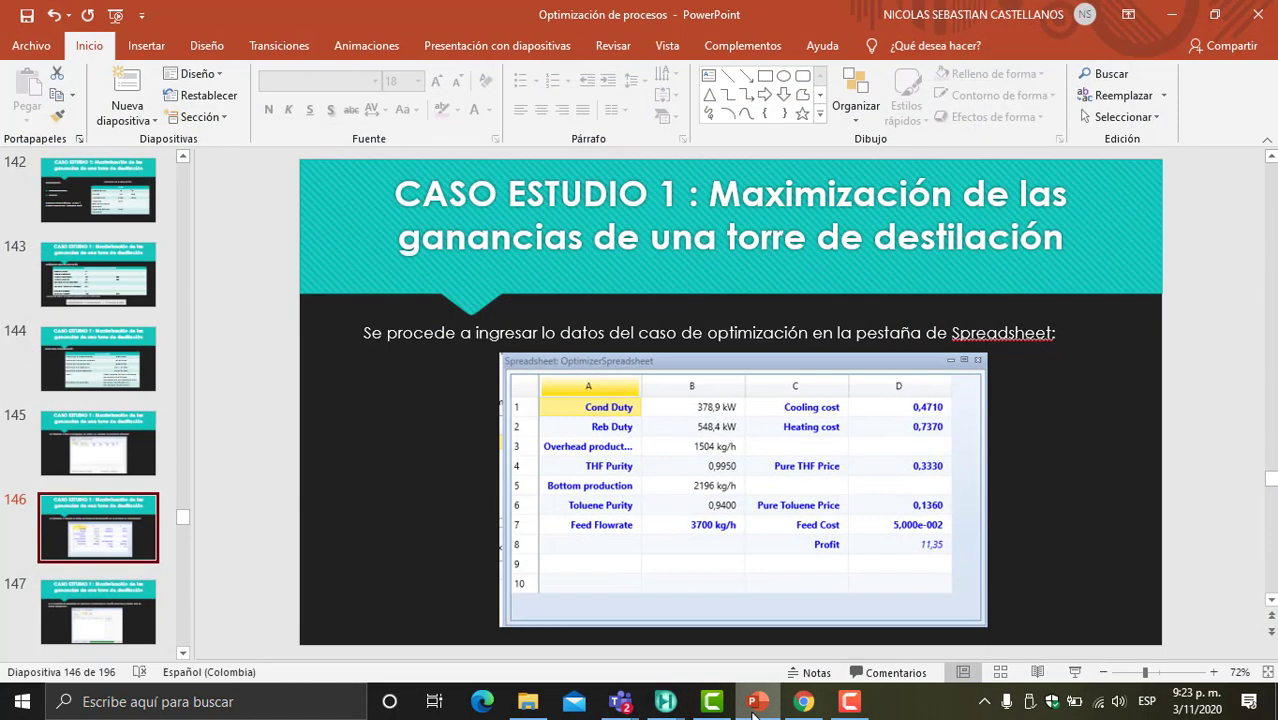
click(757, 701)
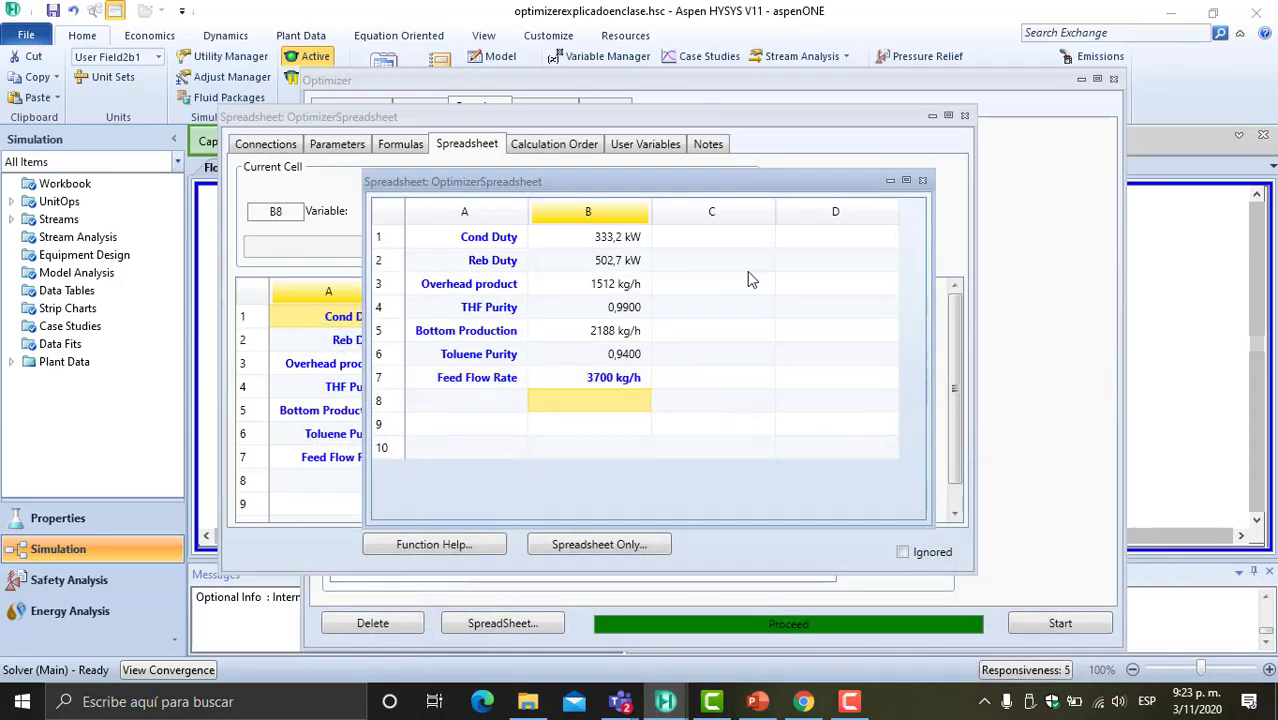
click(745, 238)
text(Coo)
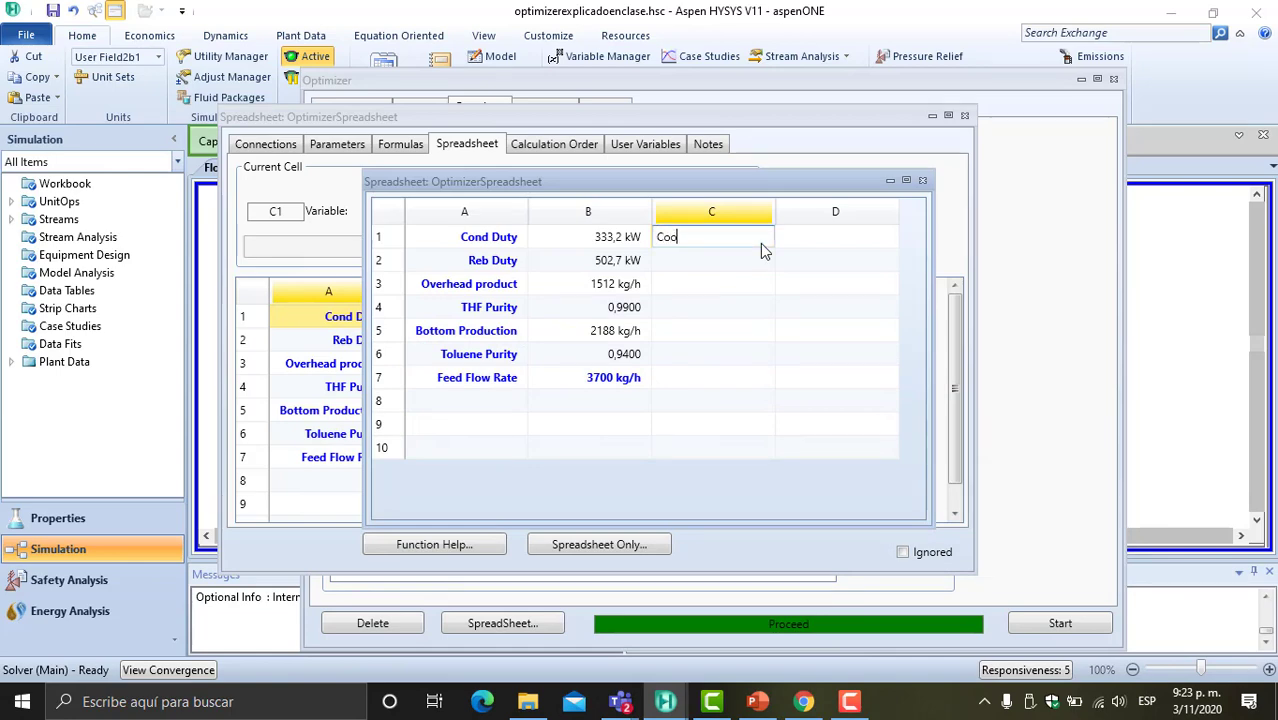
text(ling Cost)
key(Tab)
- Check the cooling cost on the PowerPoint slide and enter 0.4710 in cell D1 of the HYSYS spreadsheet
click(754, 712)
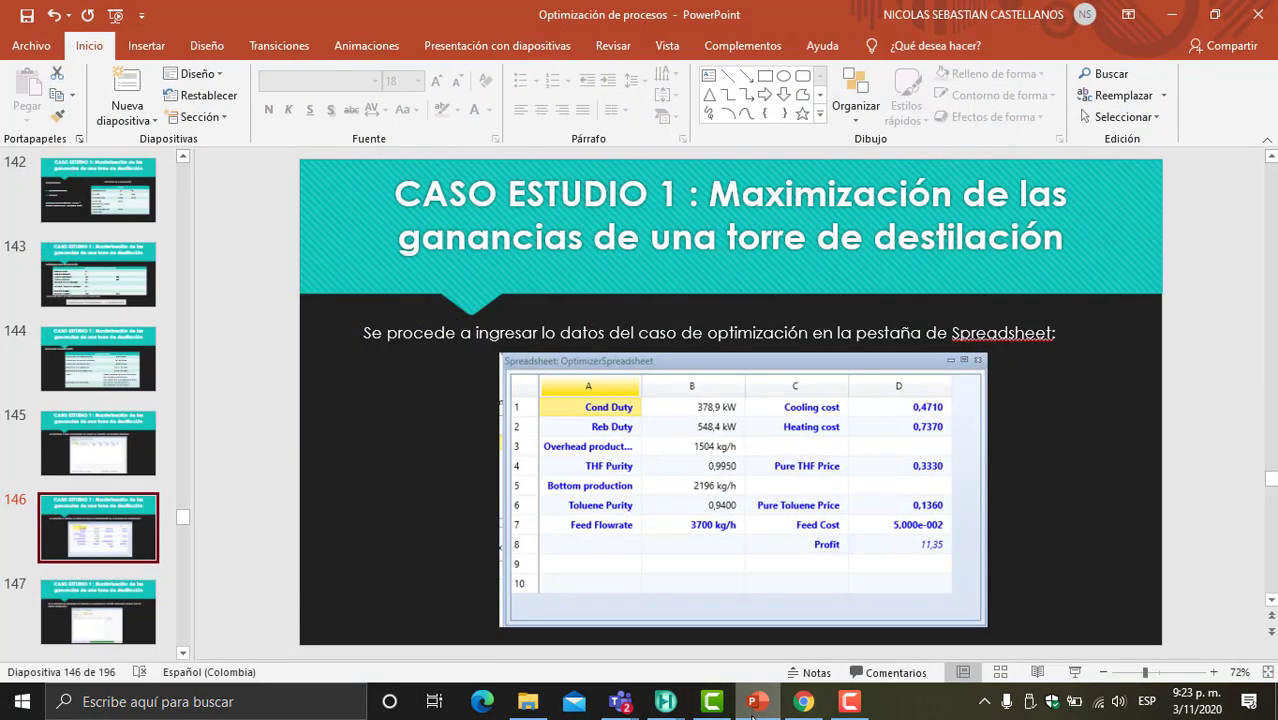
click(754, 712)
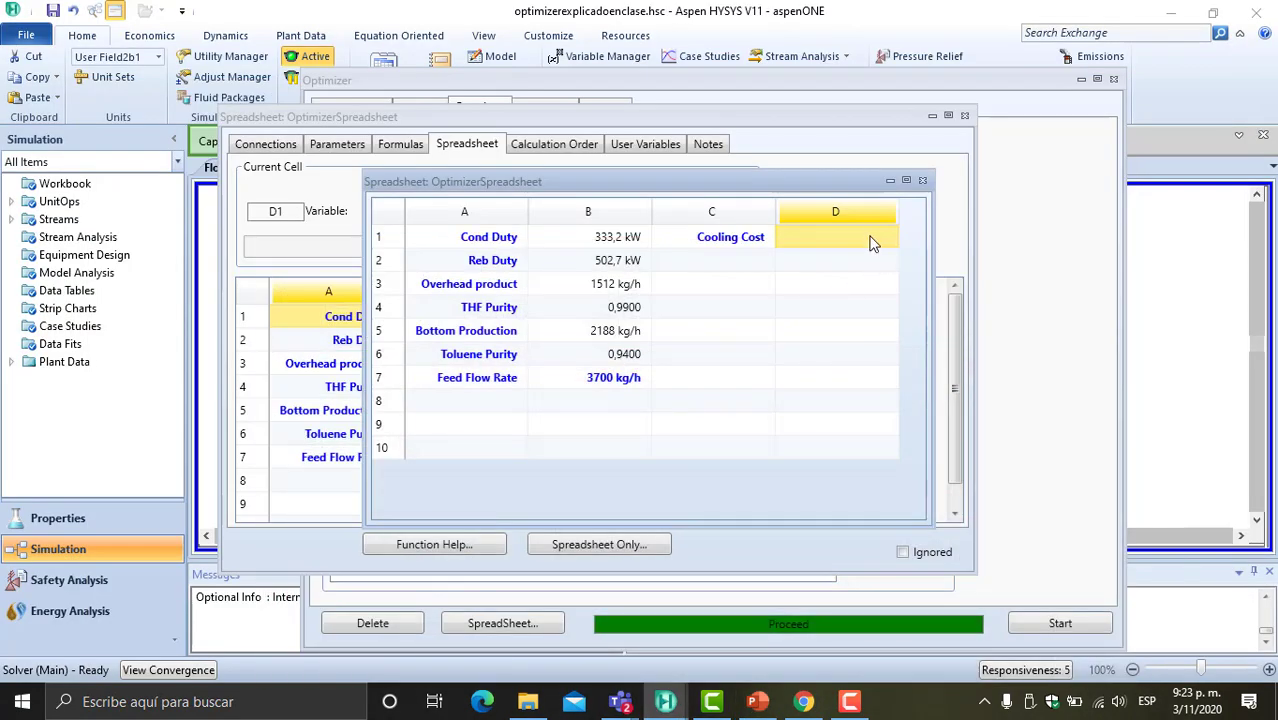
text(0,4710)
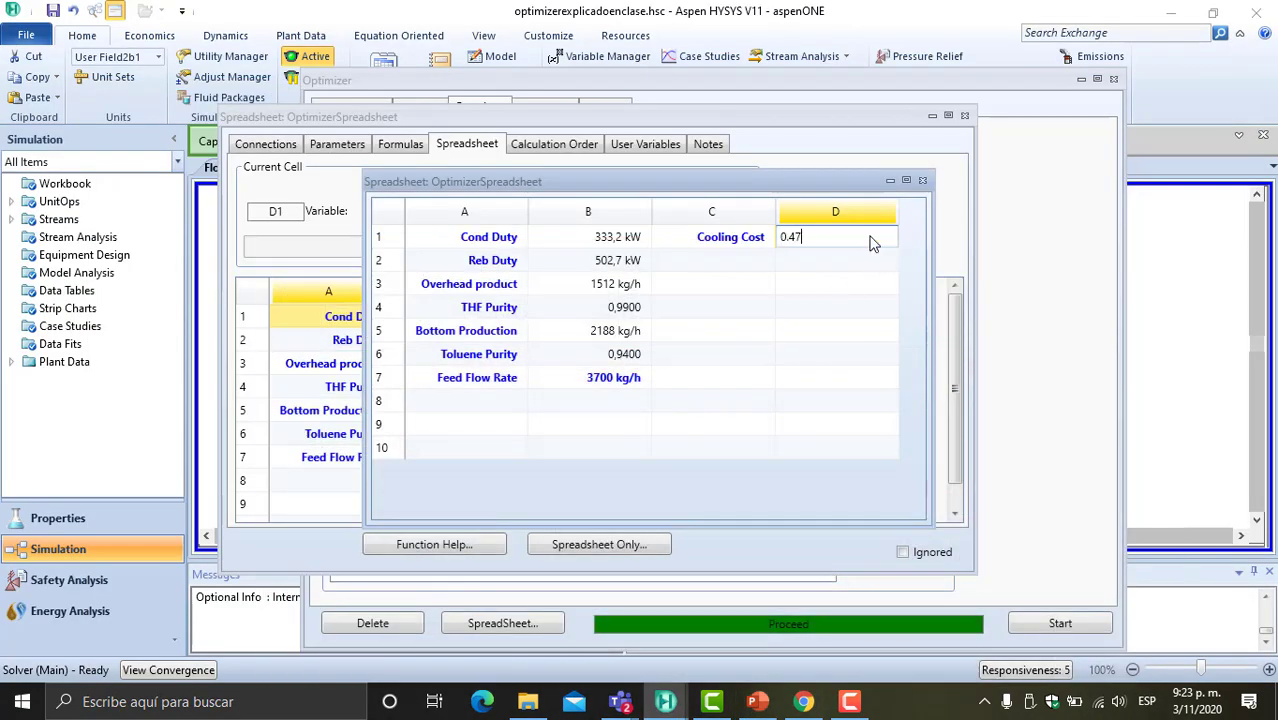
click(773, 287)
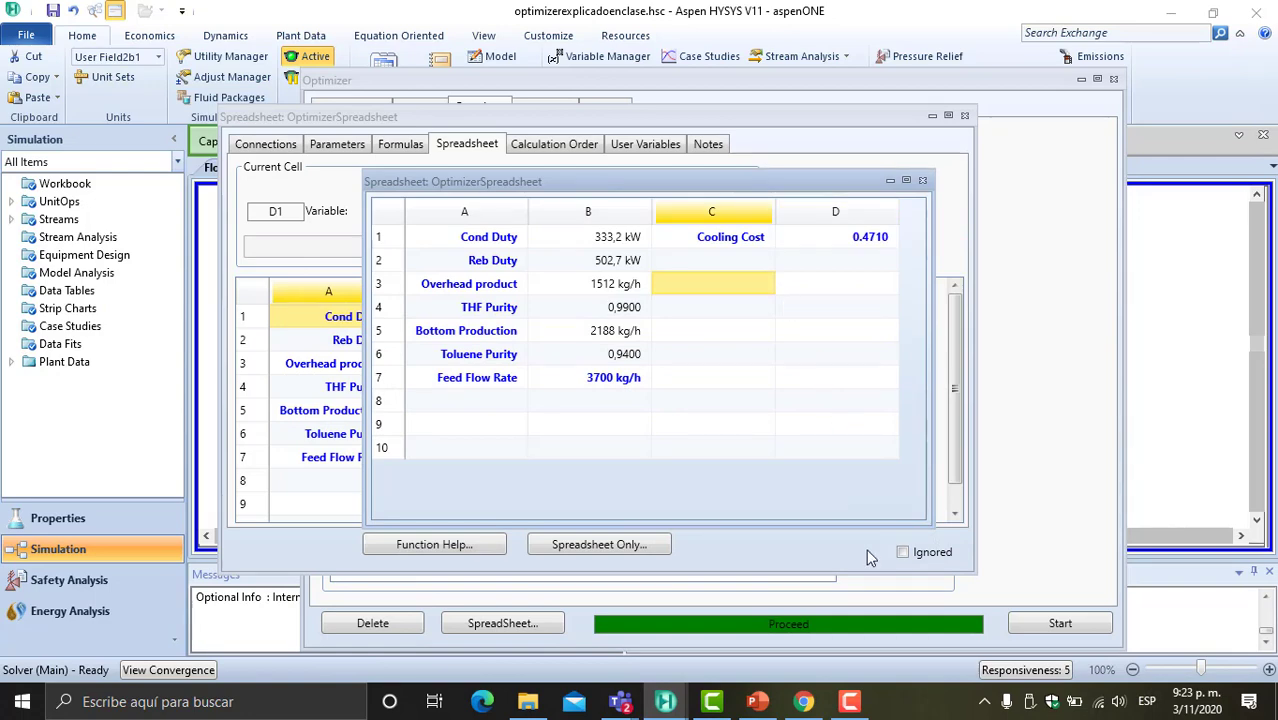
- Consult the reference table on the PowerPoint slide and label cell C2 of the HYSYS spreadsheet "Heating cost"
click(755, 703)
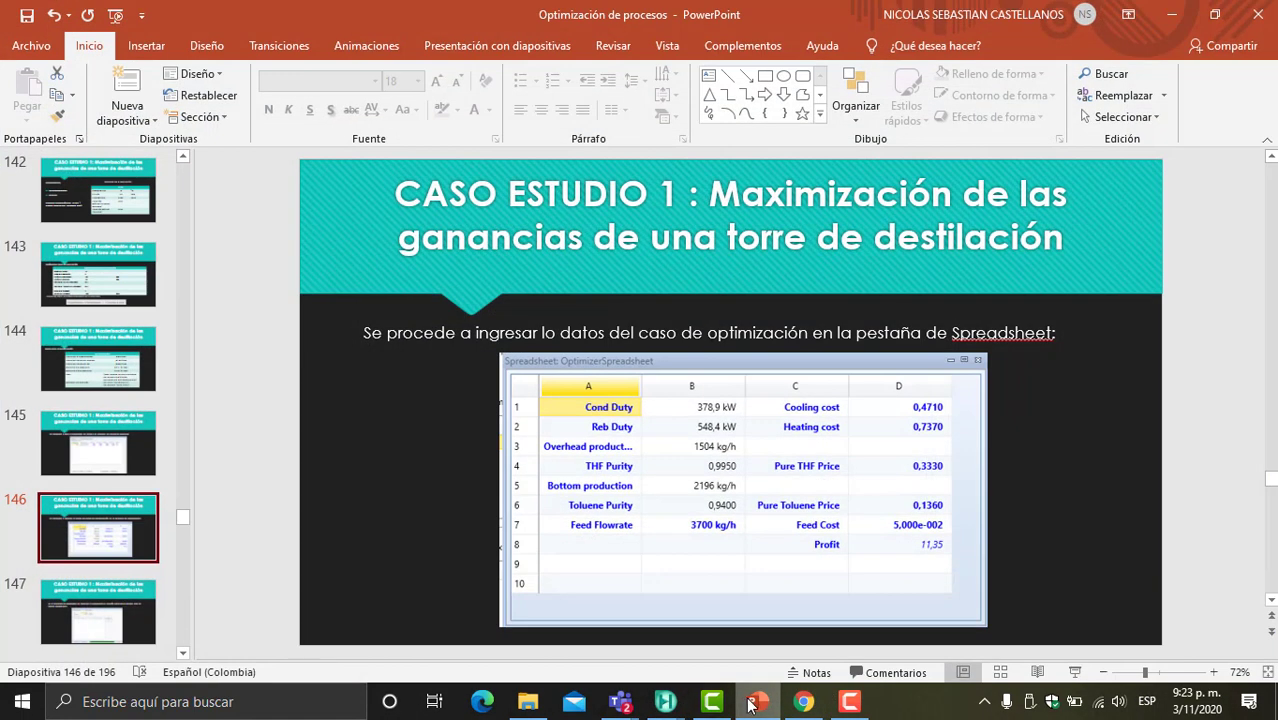
click(752, 705)
click(737, 260)
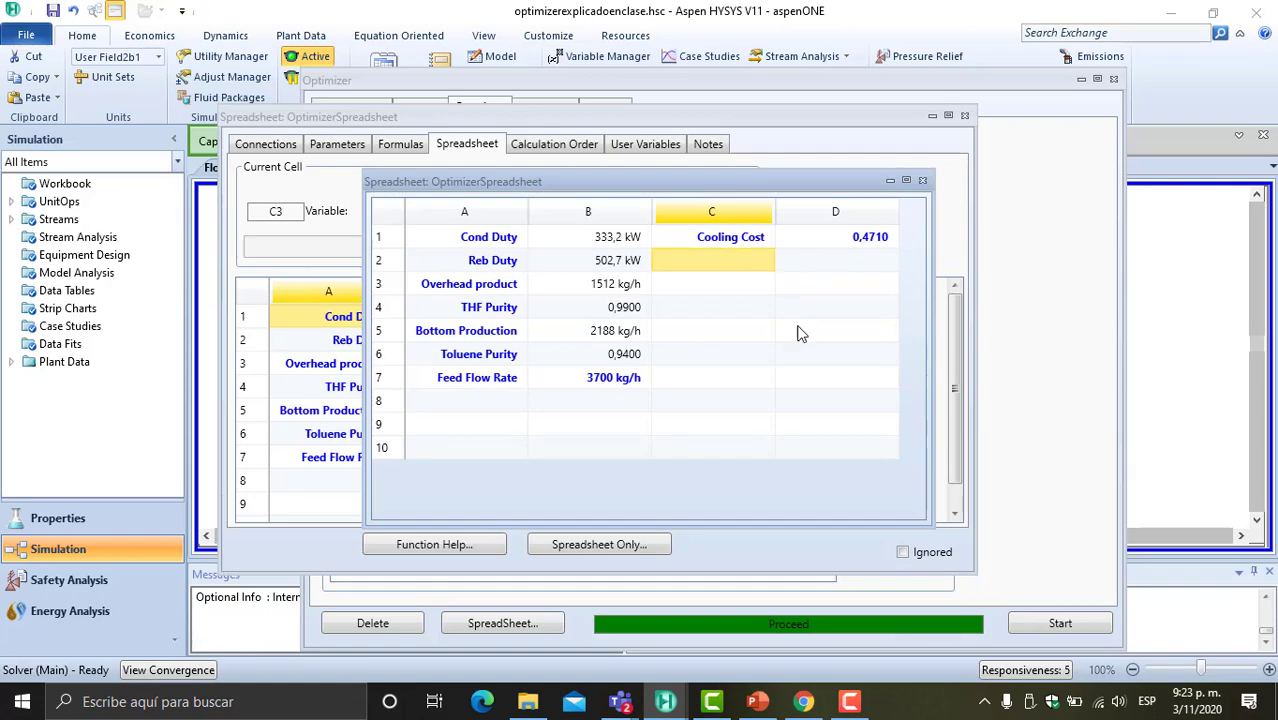
click(753, 705)
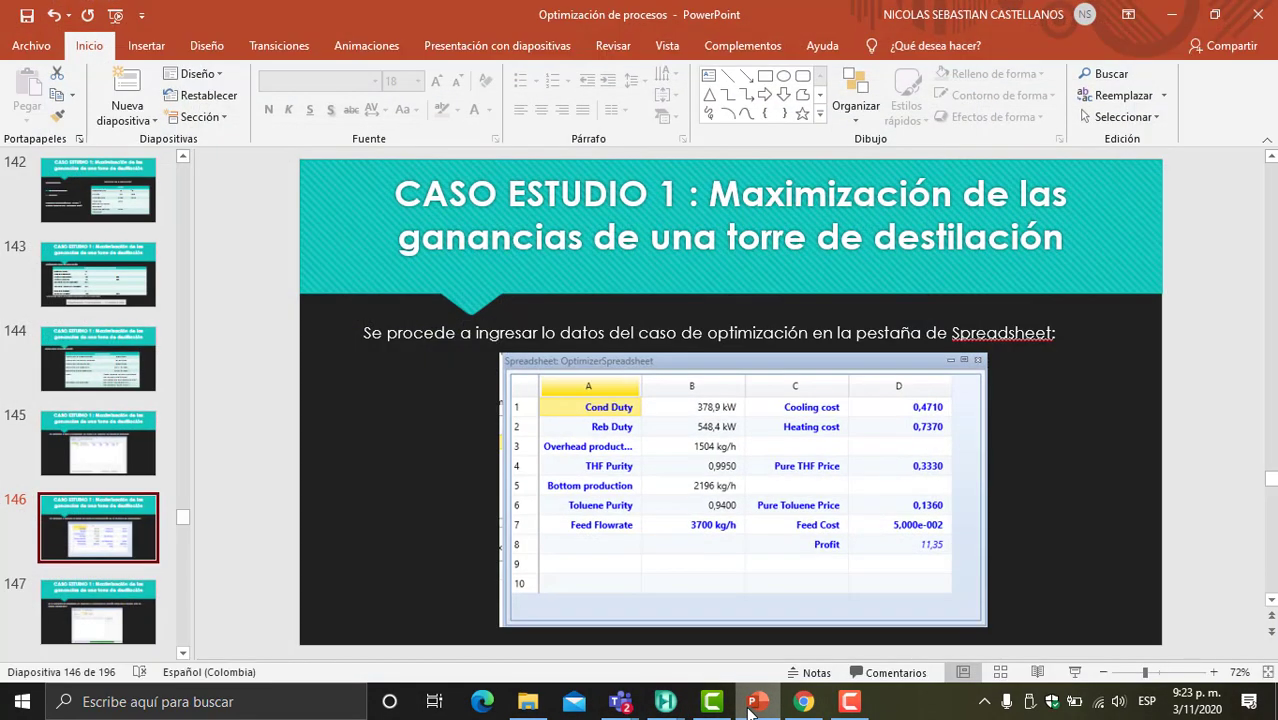
click(753, 705)
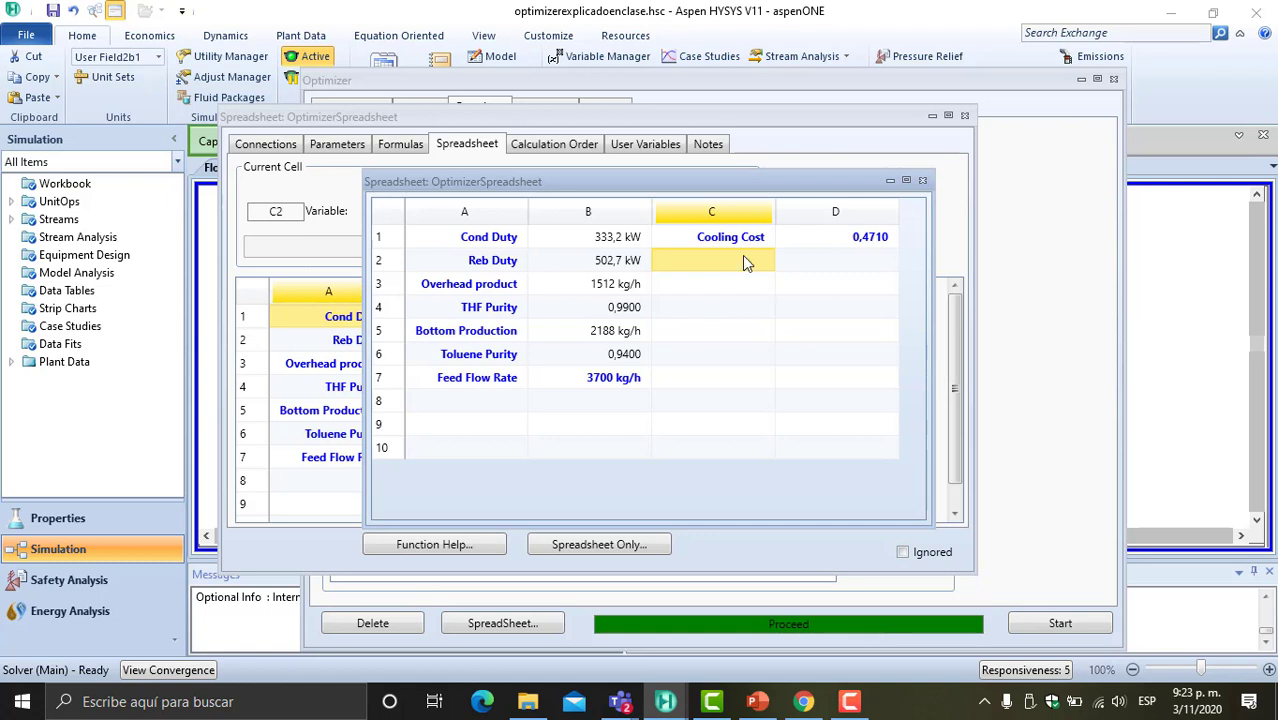
text(Heatin)
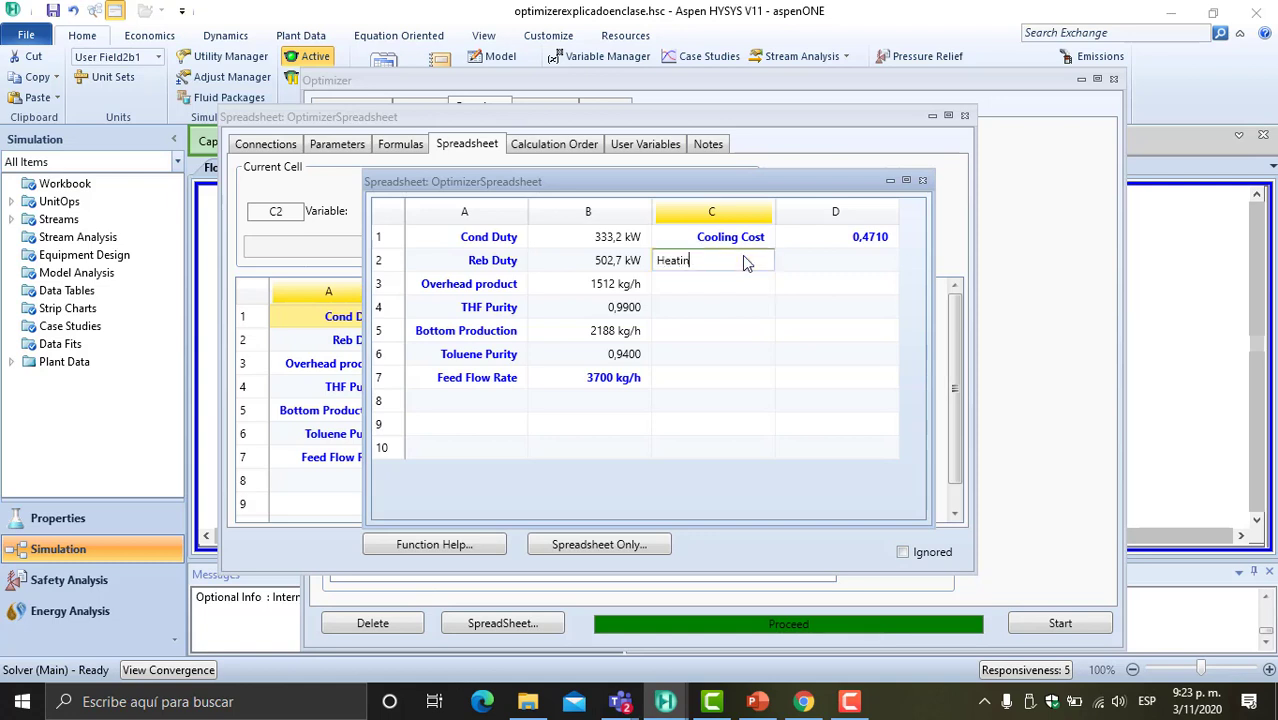
text(g cost)
- Check the heating cost on the PowerPoint slide and enter 0.7370 in cell D2 of the HYSYS spreadsheet
click(843, 266)
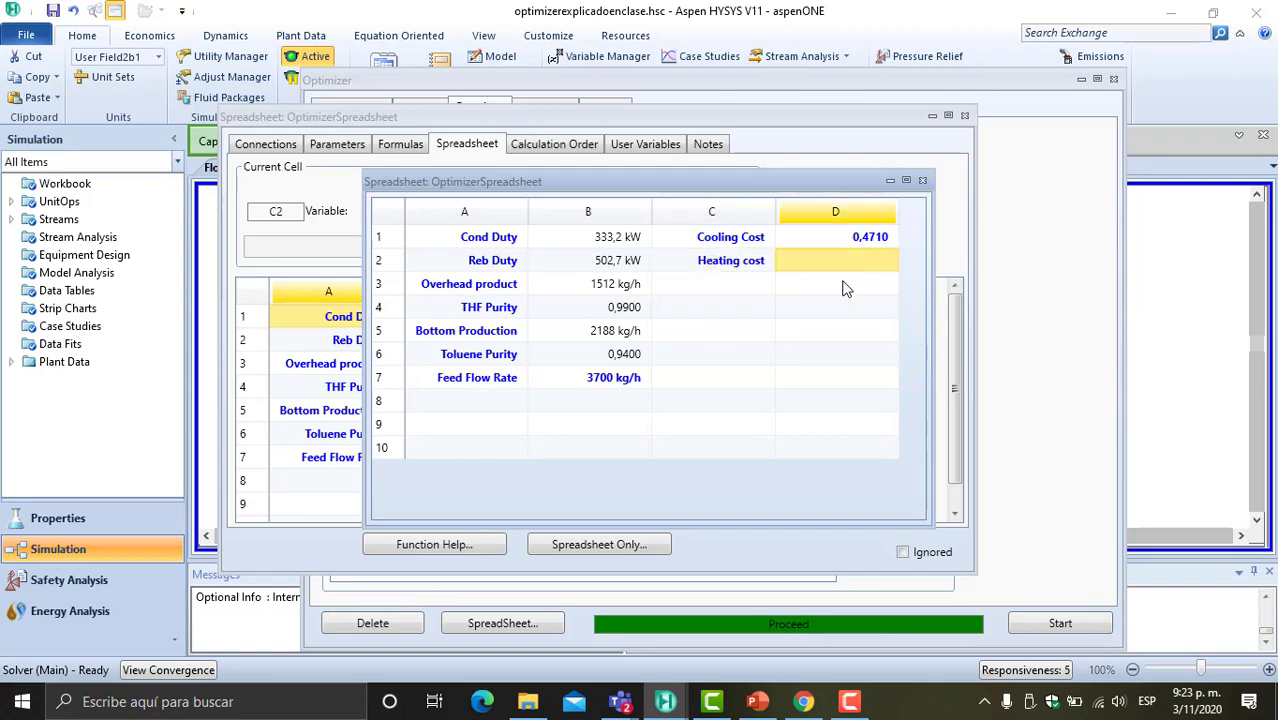
click(771, 705)
click(771, 705)
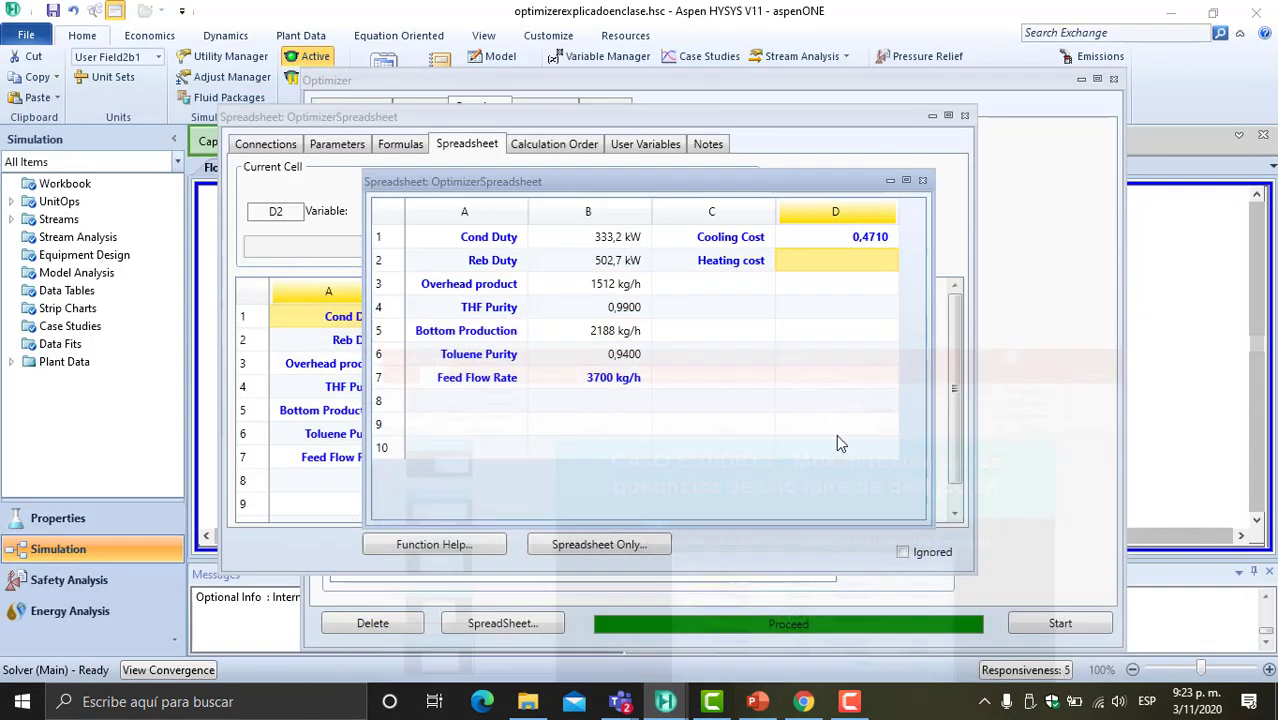
text(0,)
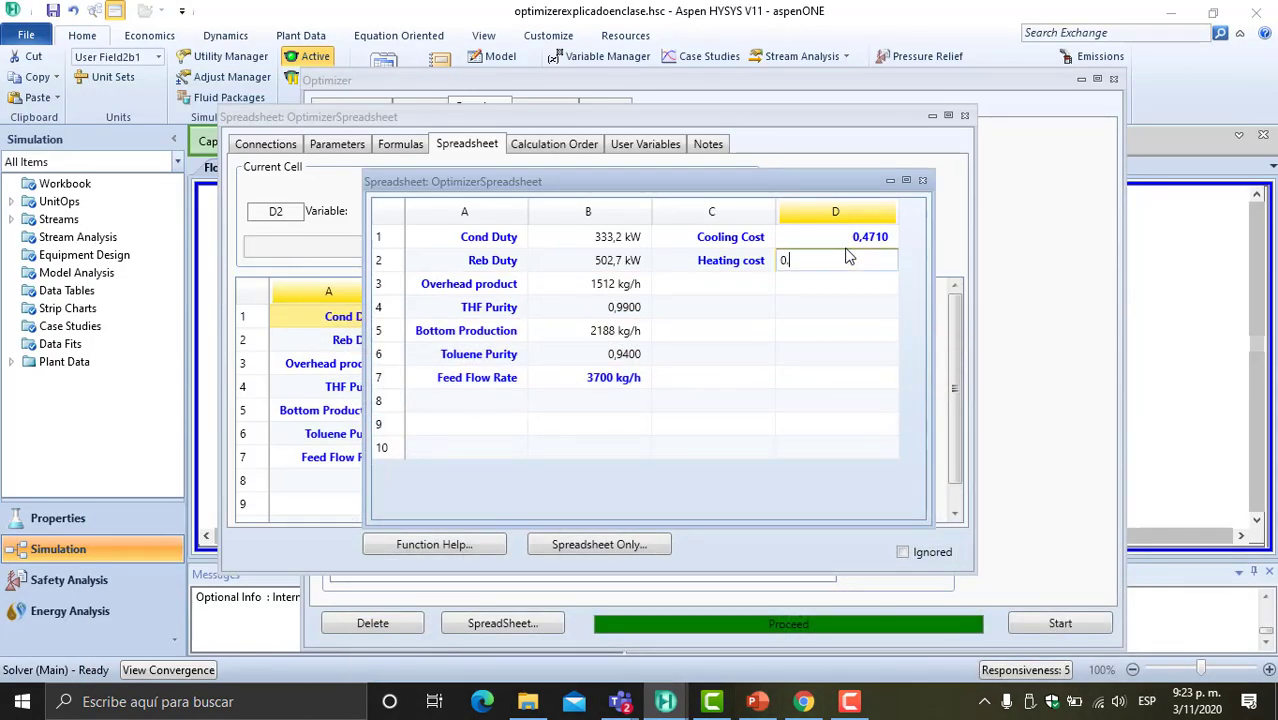
text(7370)
click(786, 329)
- Consult the reference table on the PowerPoint slide and label cell C4 of the HYSYS spreadsheet "Pure THF Price"
click(758, 702)
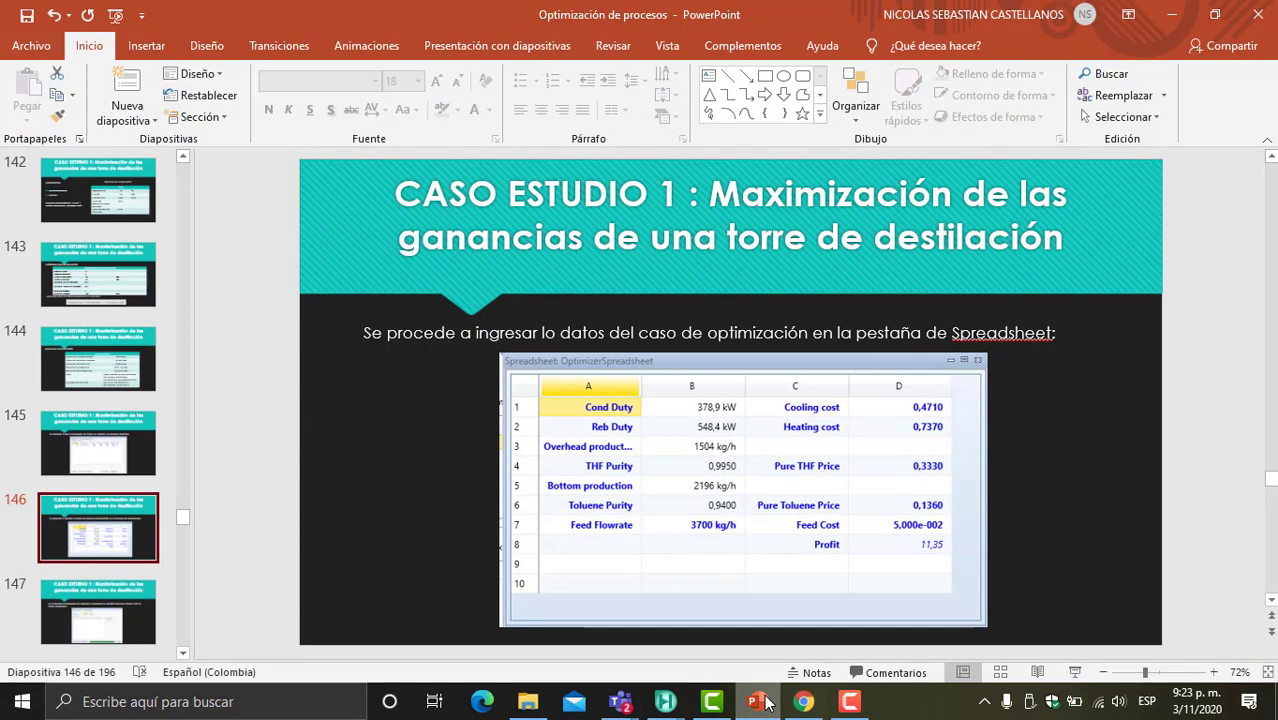
click(758, 702)
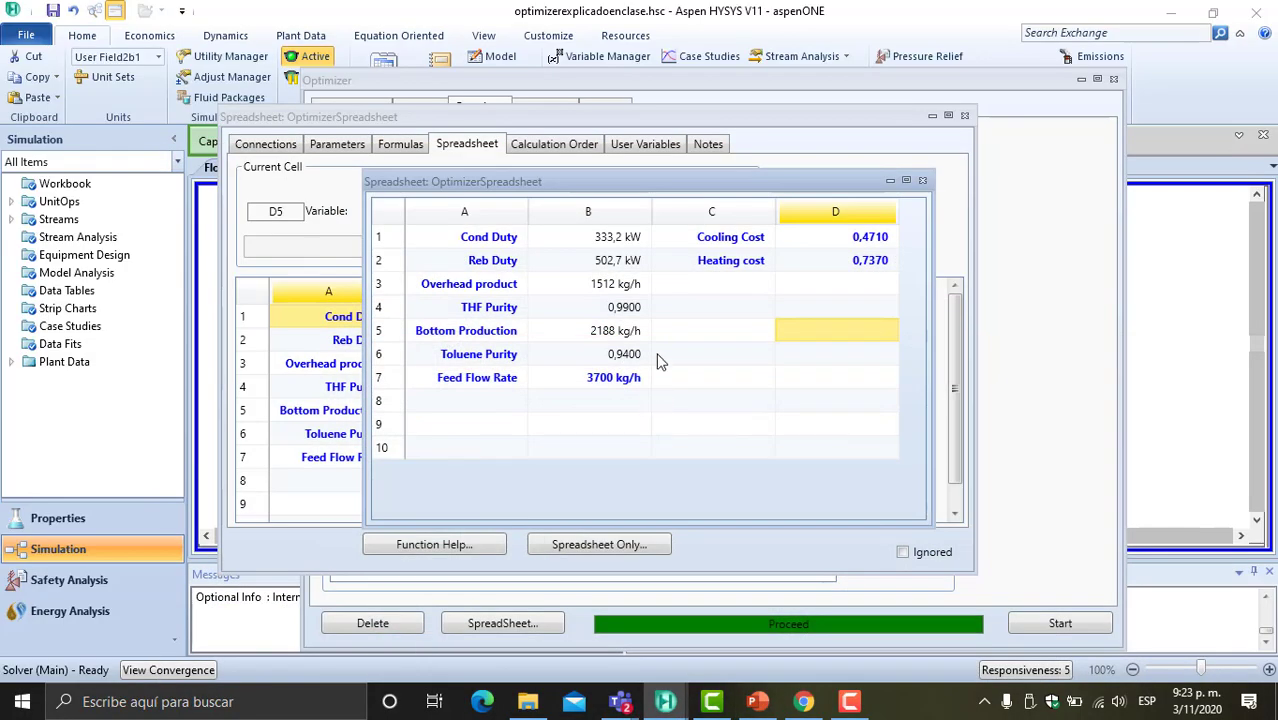
click(708, 312)
text(Pur)
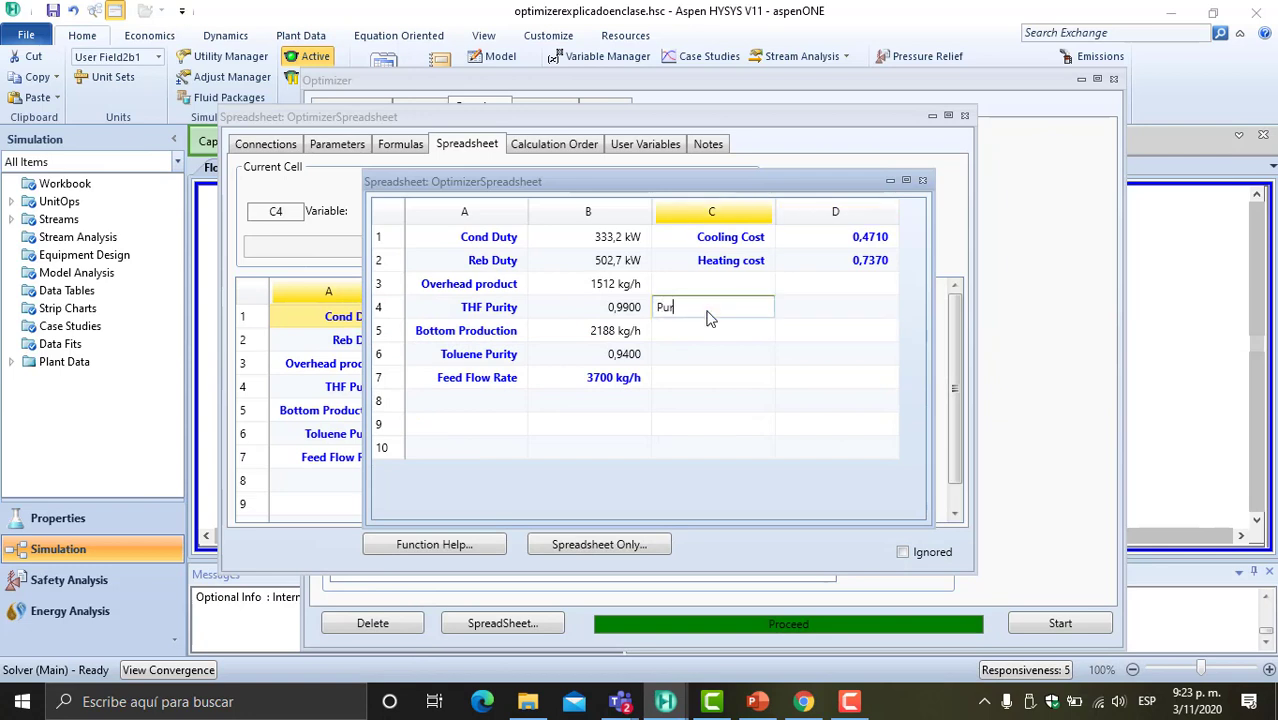
text(e THF)
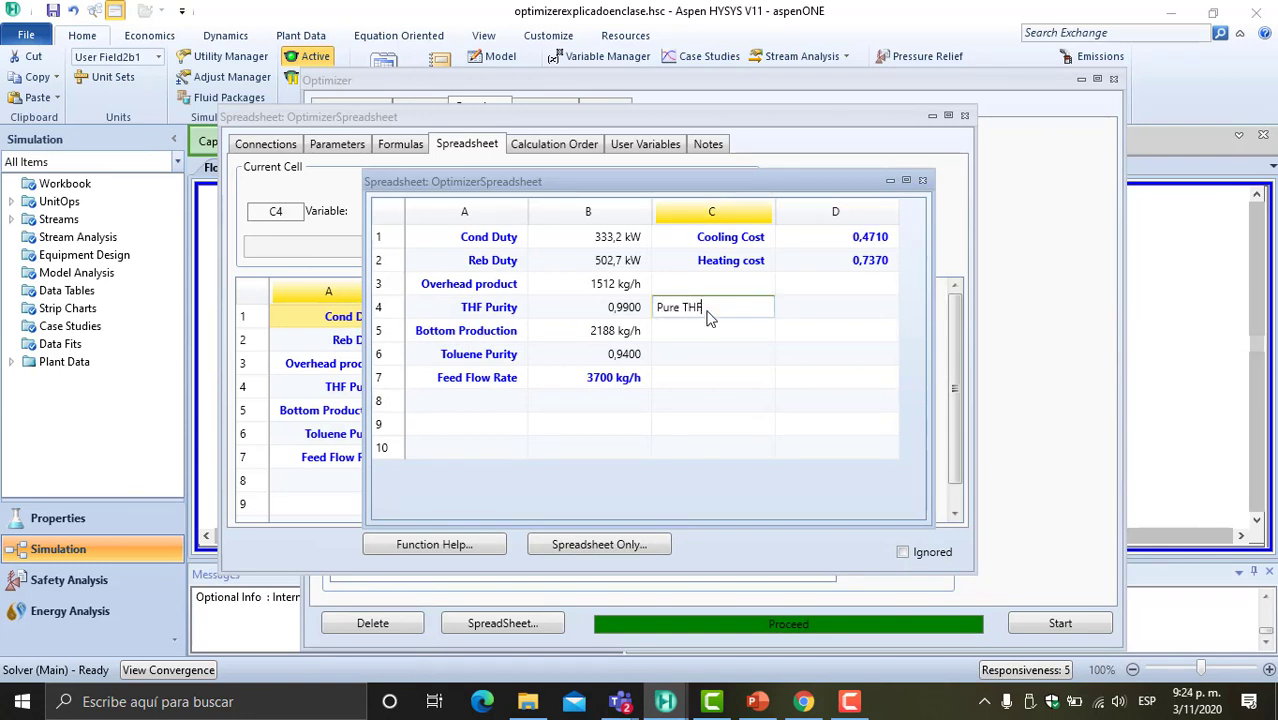
text( Price)
- Check the THF price on the PowerPoint slide and enter 0.330 in cell D4 of the HYSYS spreadsheet
click(757, 702)
click(757, 705)
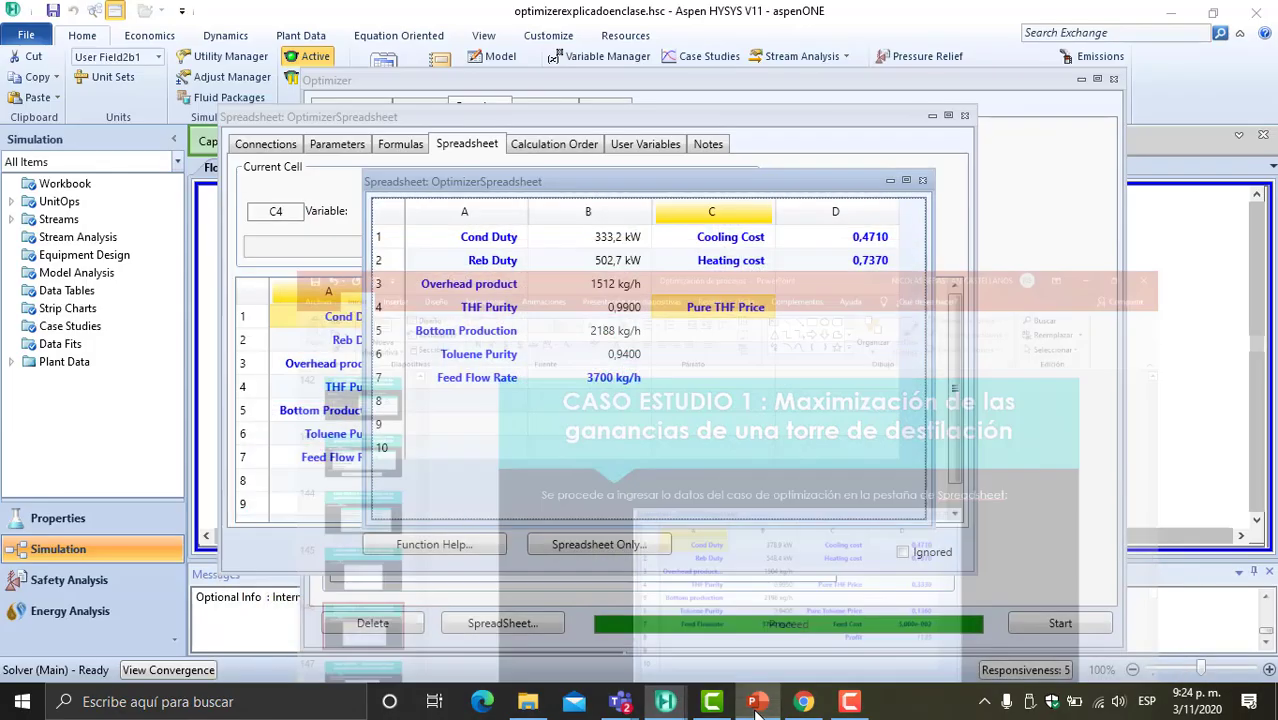
click(869, 307)
text(0.330)
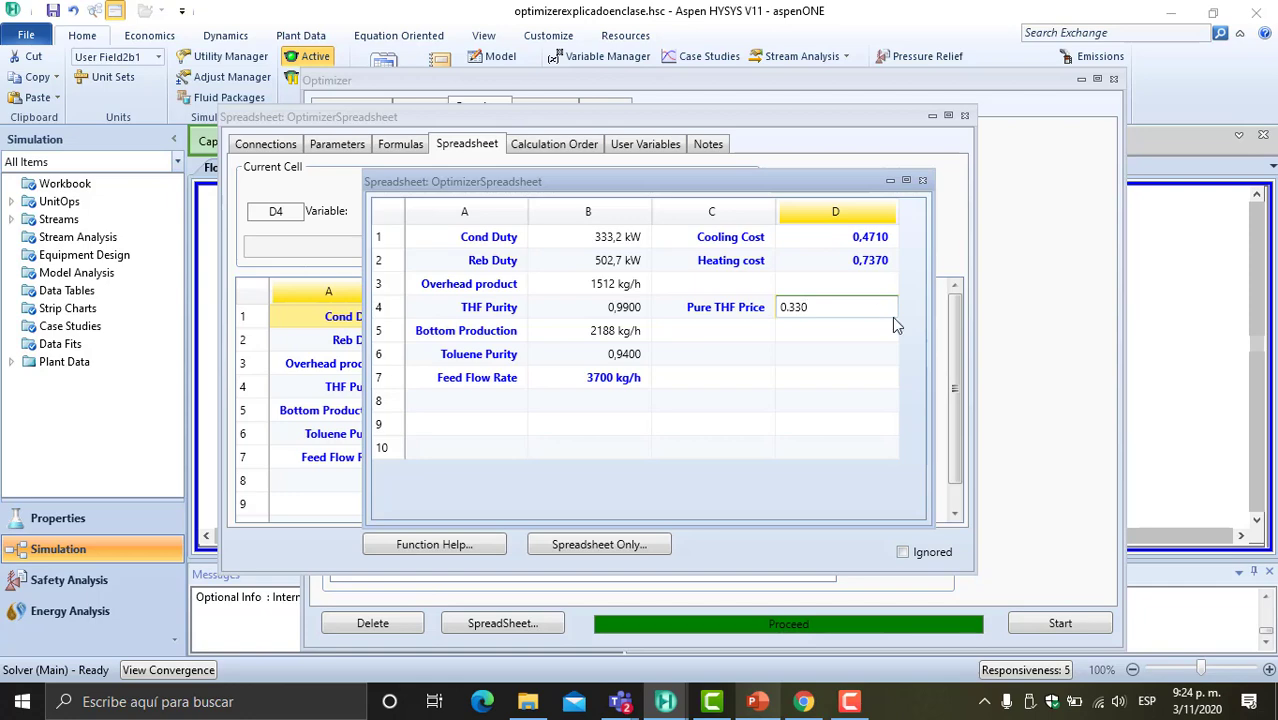
key(Return)
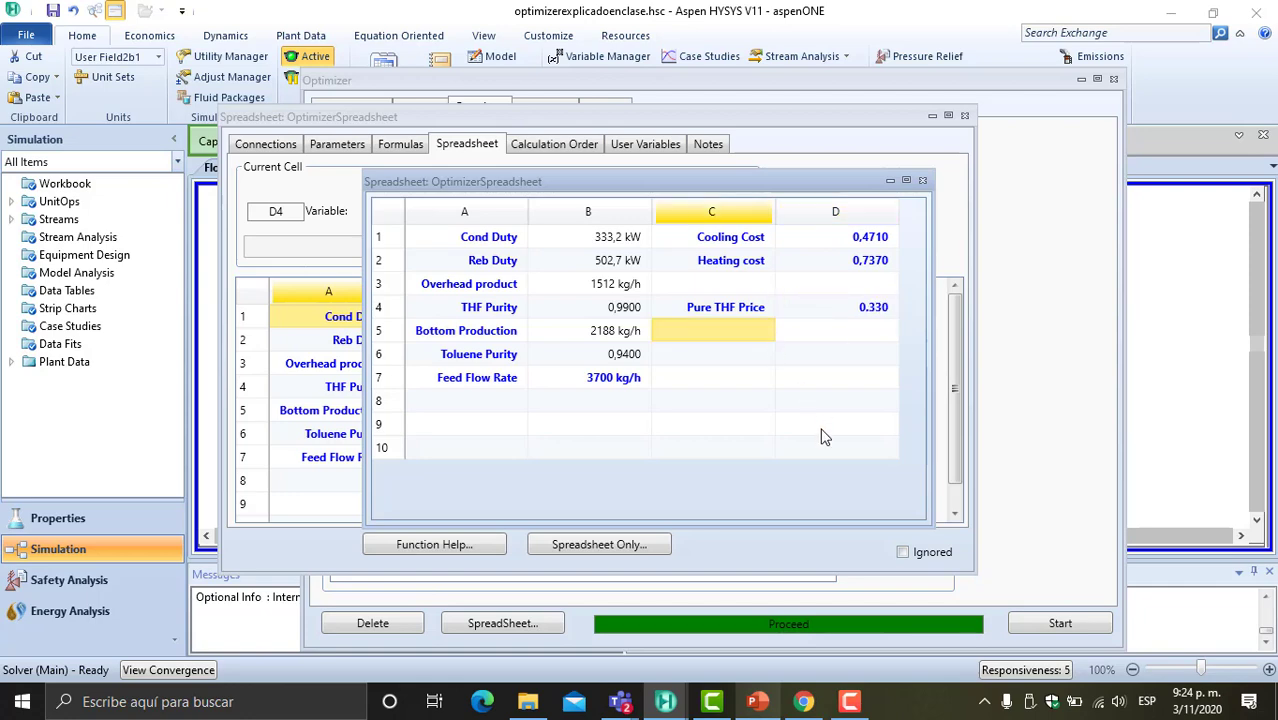
- Consult the reference table on the PowerPoint slide and label cell C6 of the HYSYS spreadsheet "Pure Toluene Price"
click(757, 702)
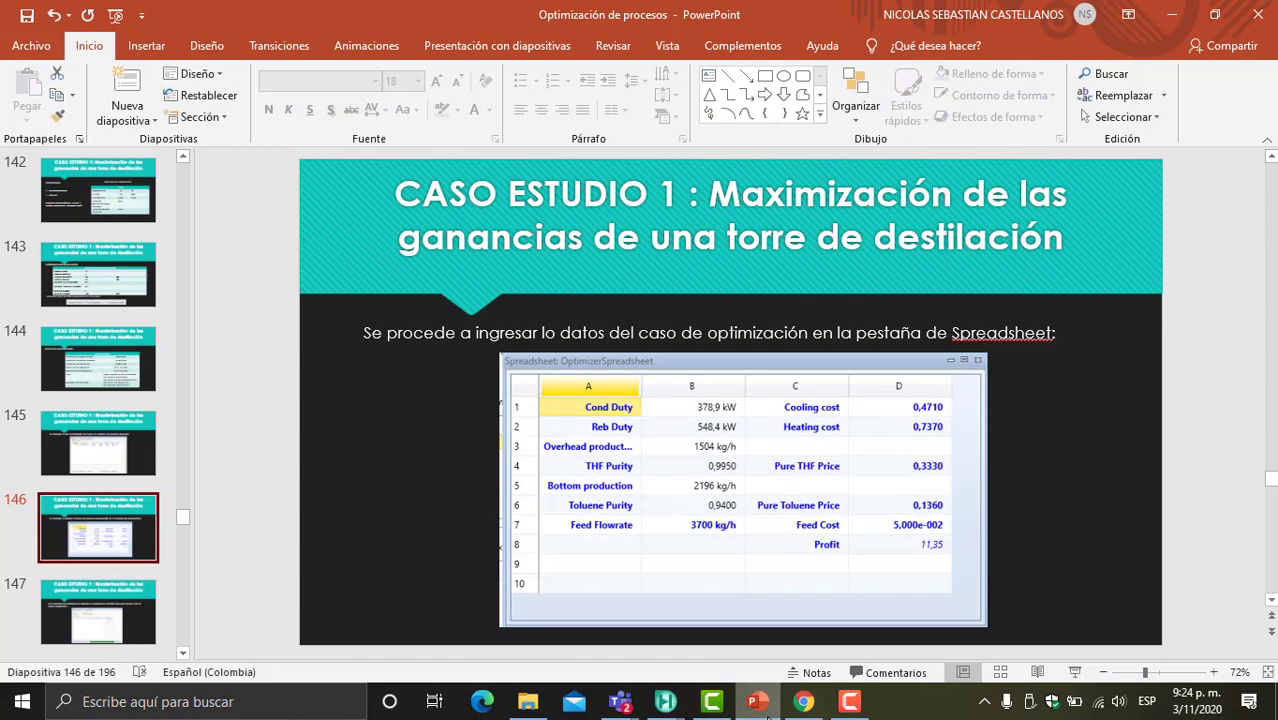
click(767, 714)
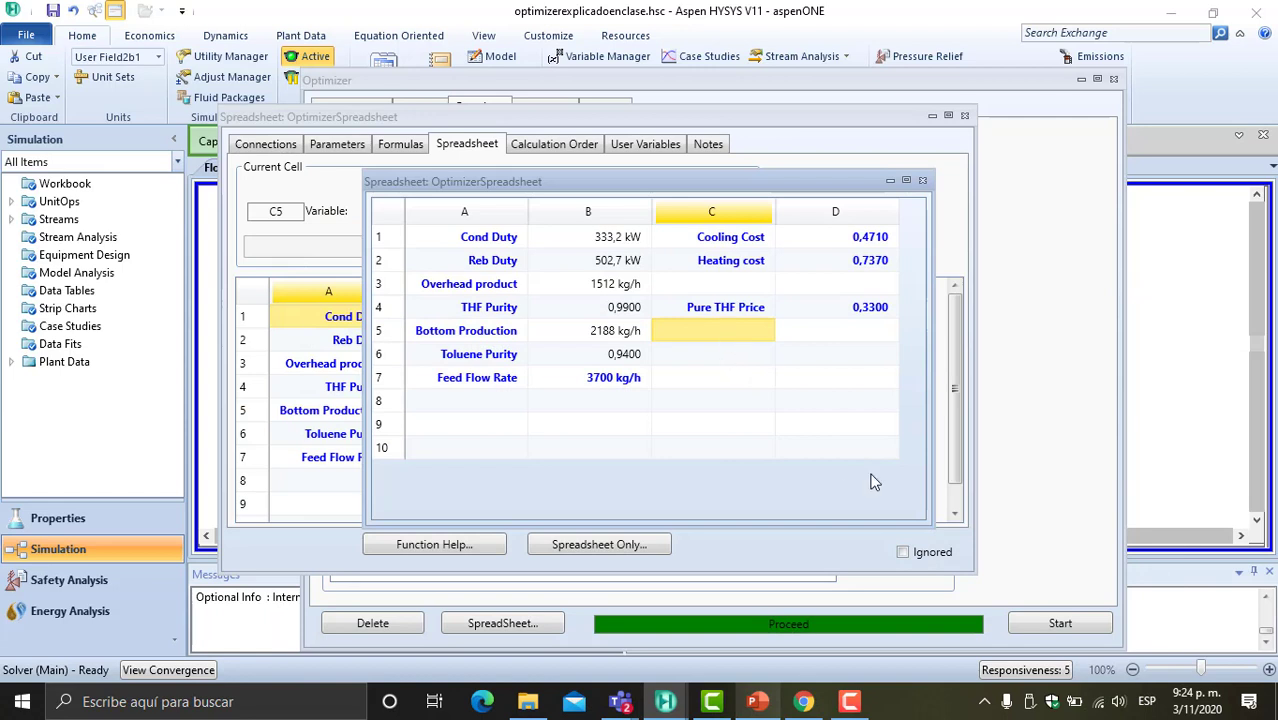
click(729, 358)
text(P)
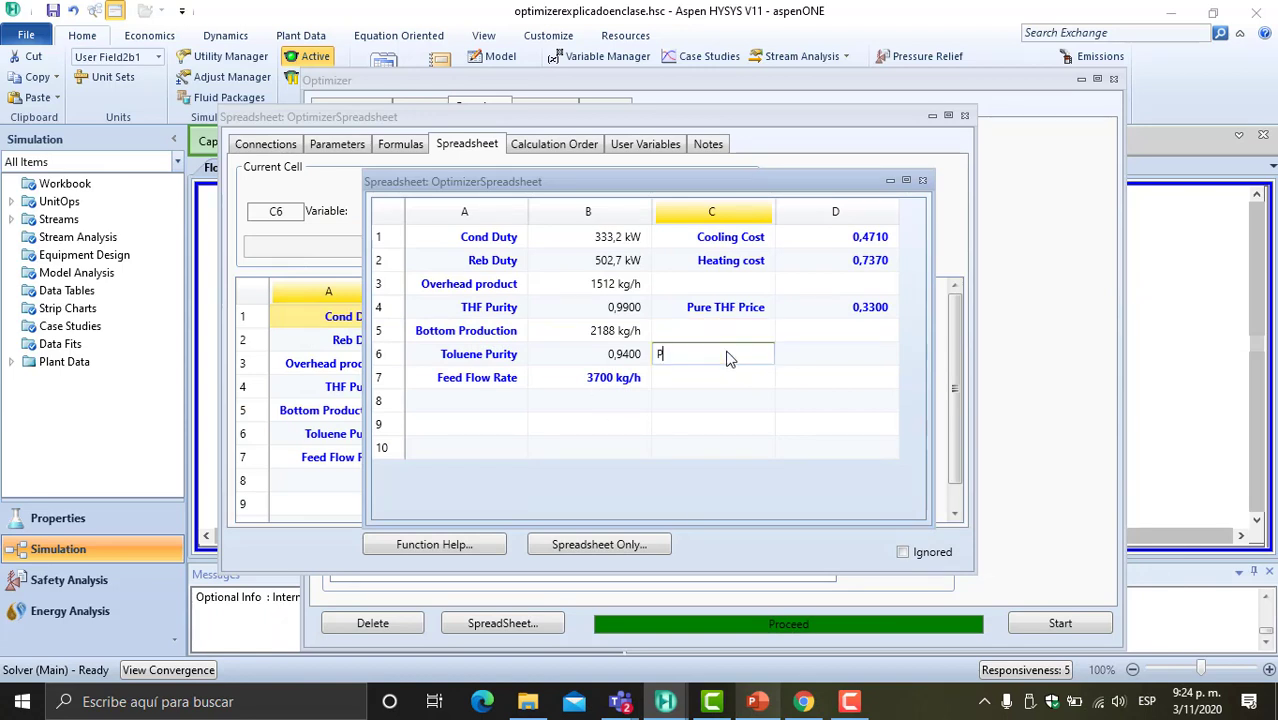
text(ure Toluene Price)
- Check the toluene price on the PowerPoint slide and enter 0.1360 in cell D6 of the HYSYS spreadsheet
click(756, 704)
click(755, 704)
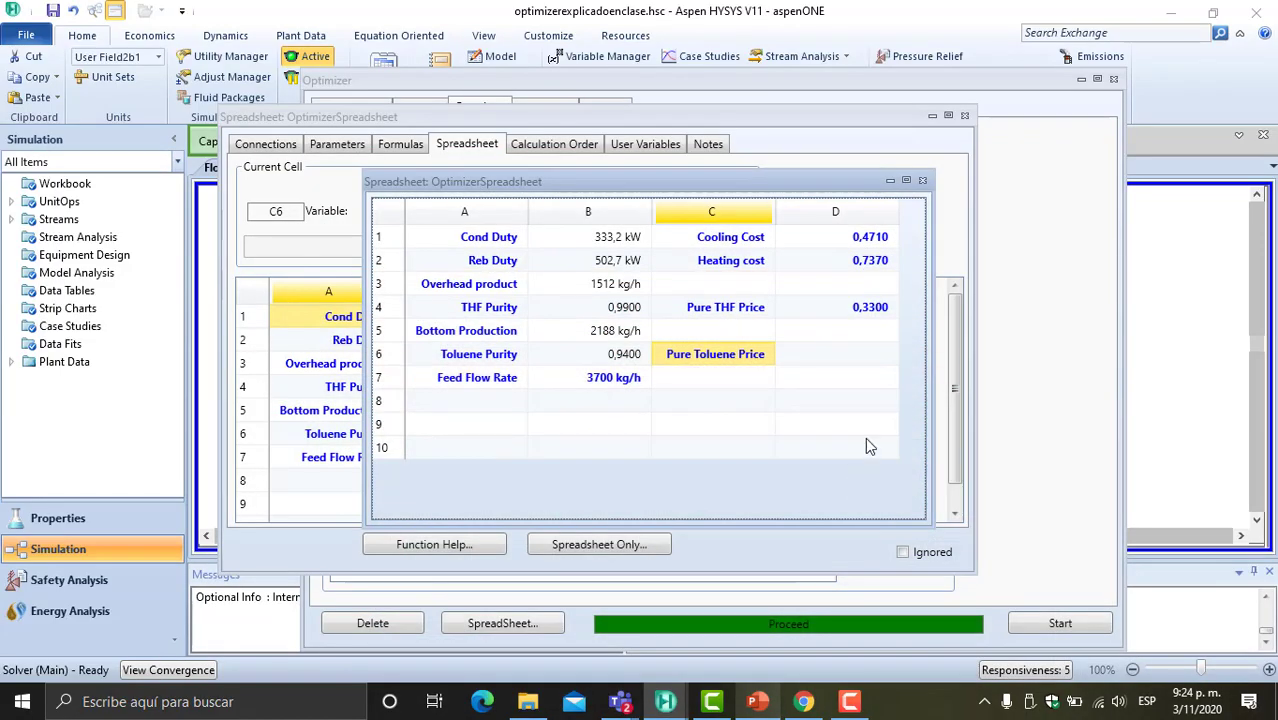
click(852, 360)
text(0)
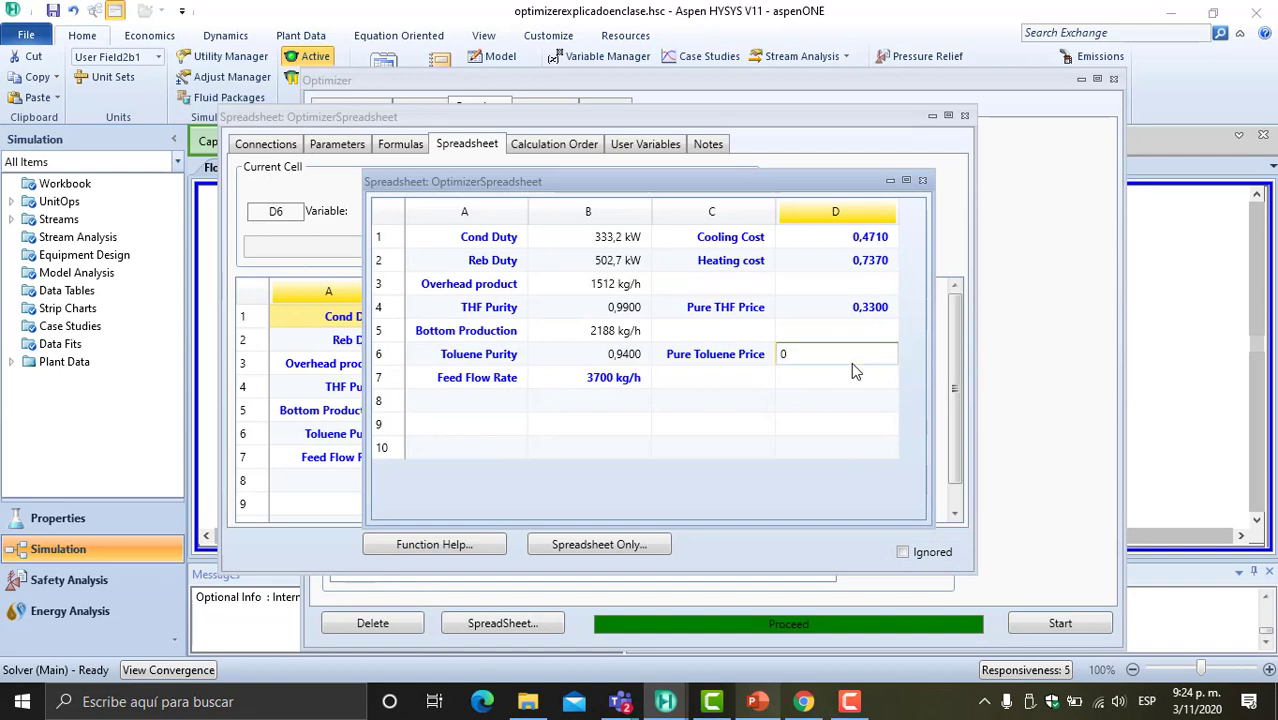
text(.1360)
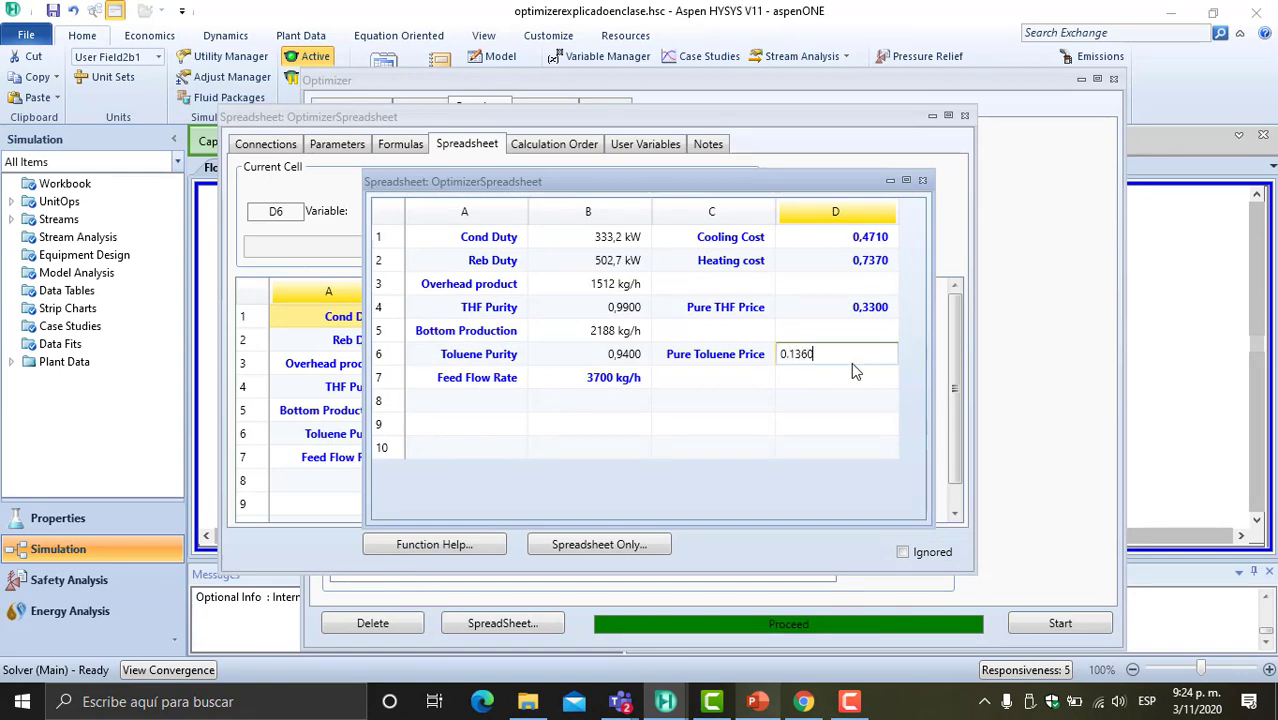
key(Return)
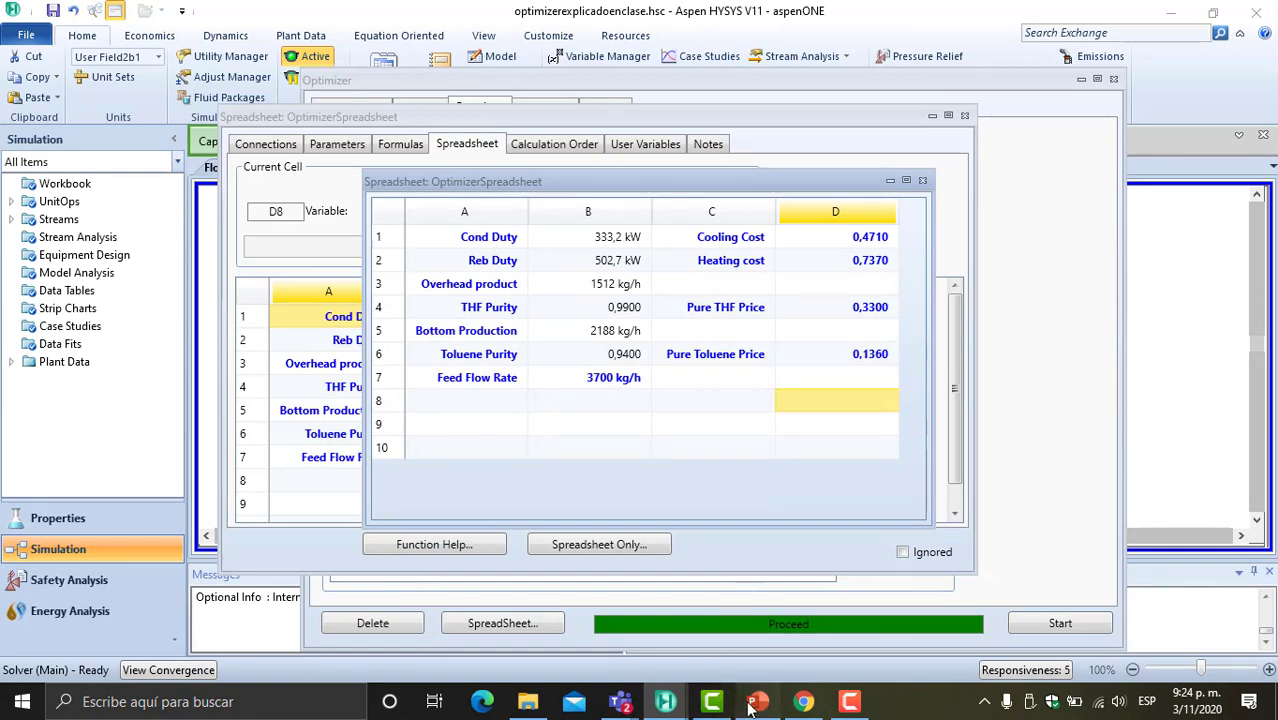
- Consult the reference table on the PowerPoint slide and label cell C7 of the HYSYS spreadsheet "Feed Cost"
click(755, 704)
click(755, 704)
click(706, 377)
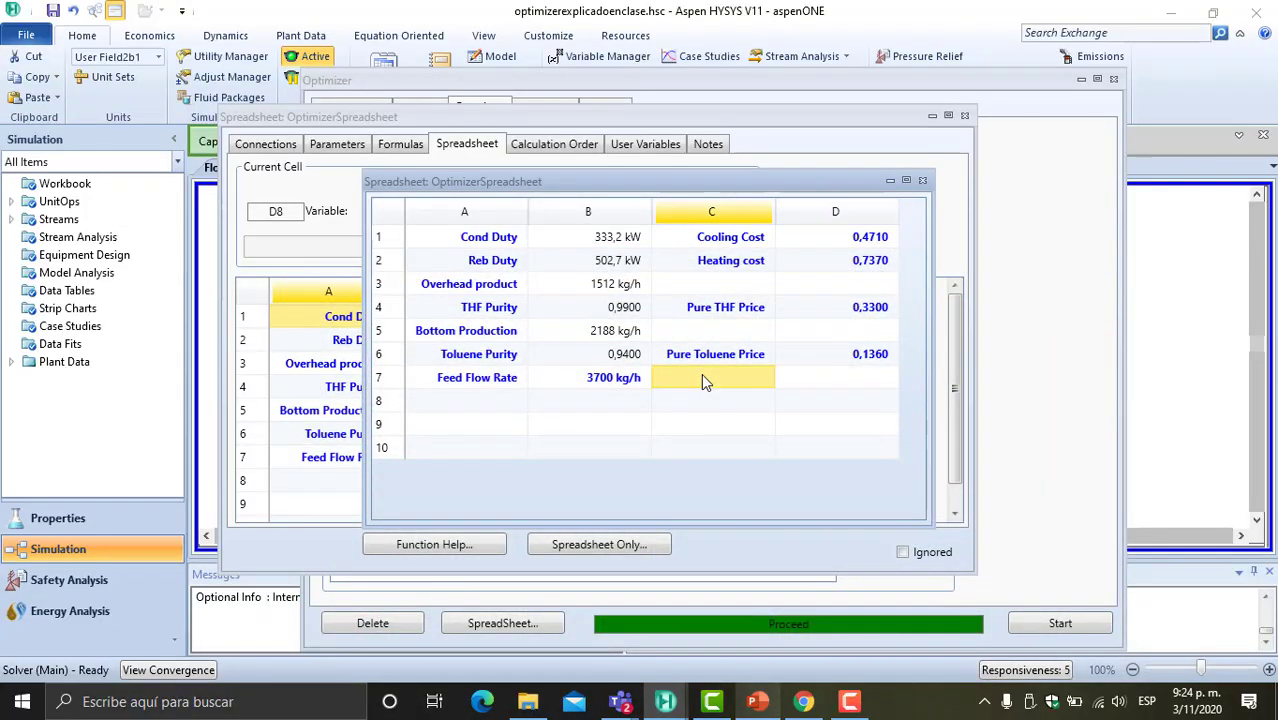
text(Fee)
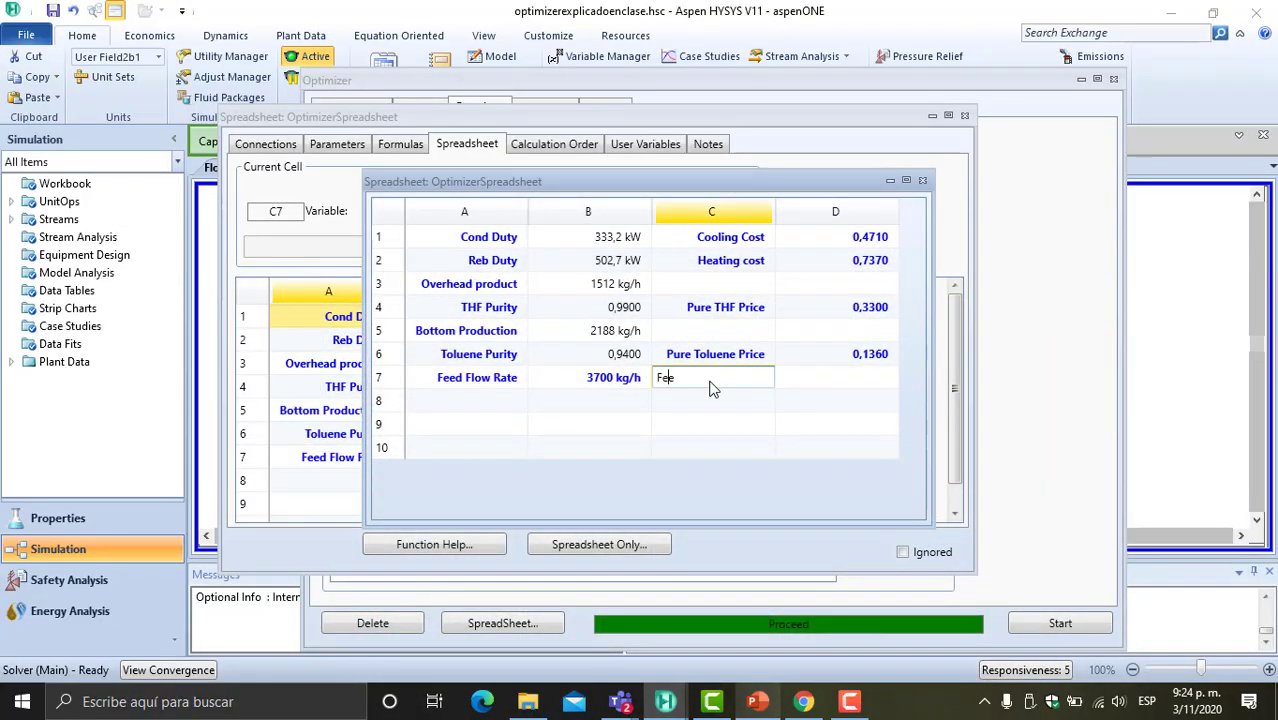
text(d Cost)
key(Return)
- Look up the feed price on PowerPoint slide 144 and enter 0.05 in cell D7 of the HYSYS spreadsheet
click(762, 706)
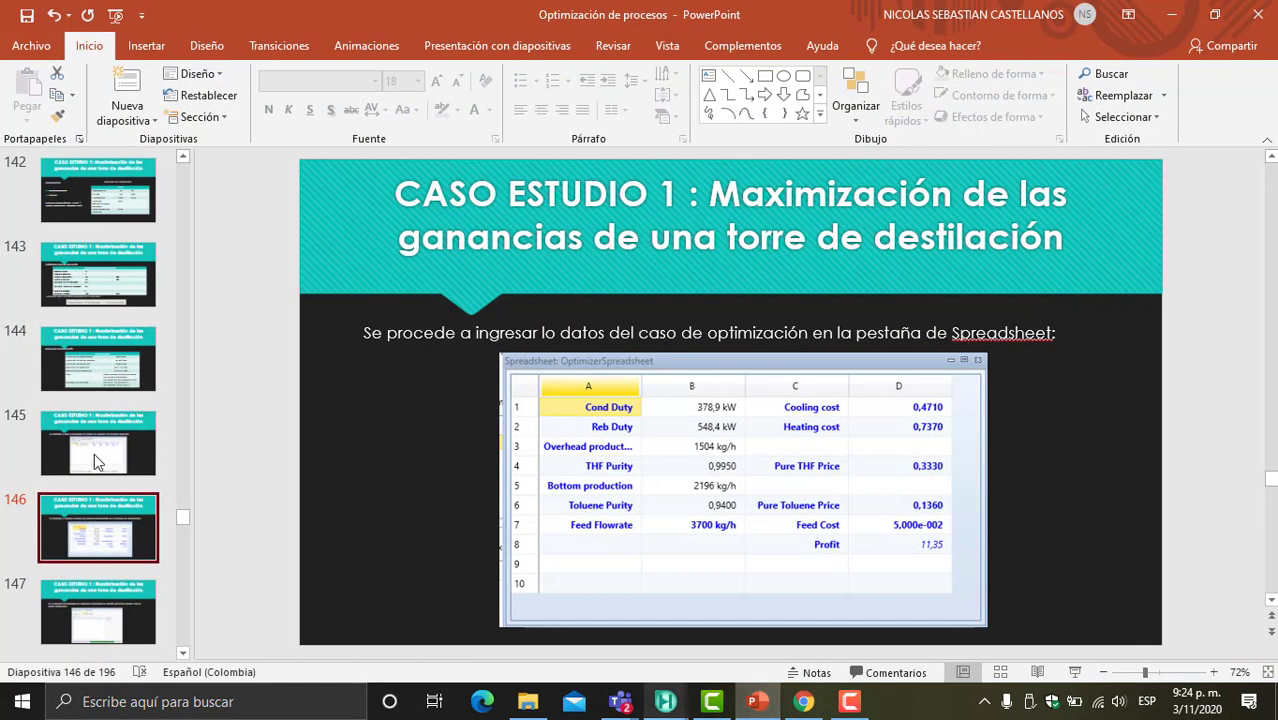
click(105, 365)
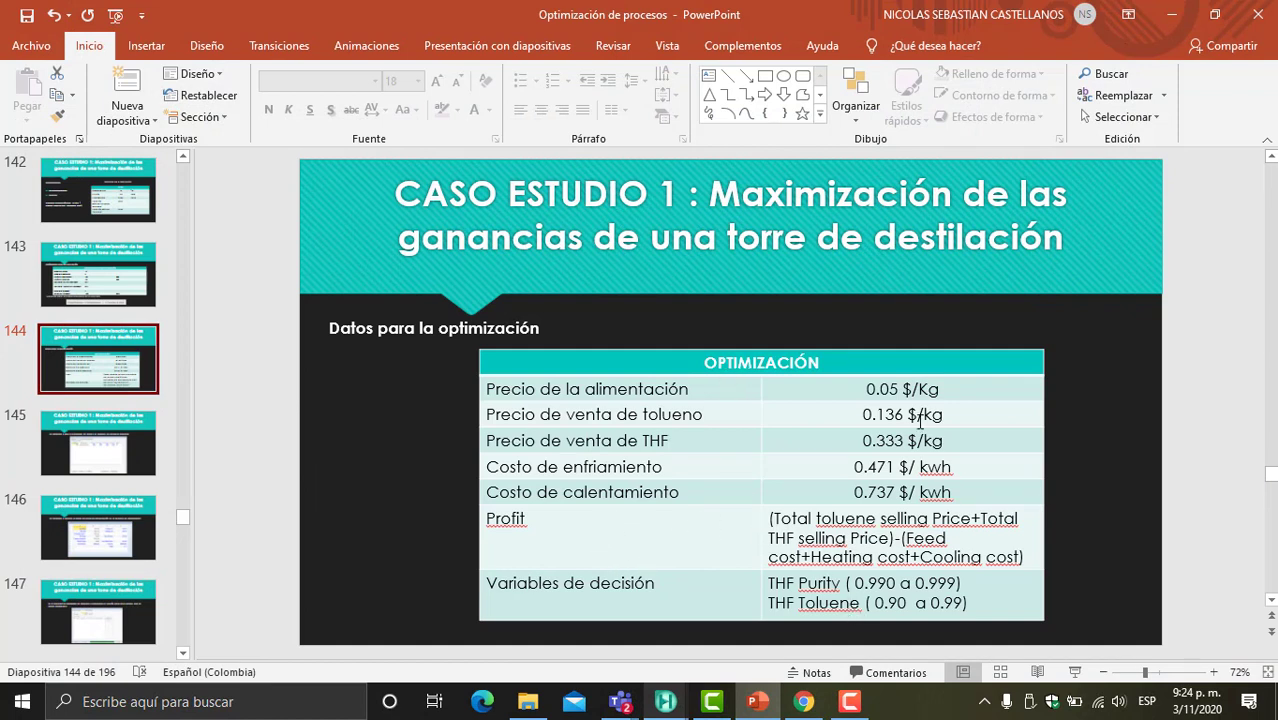
click(760, 707)
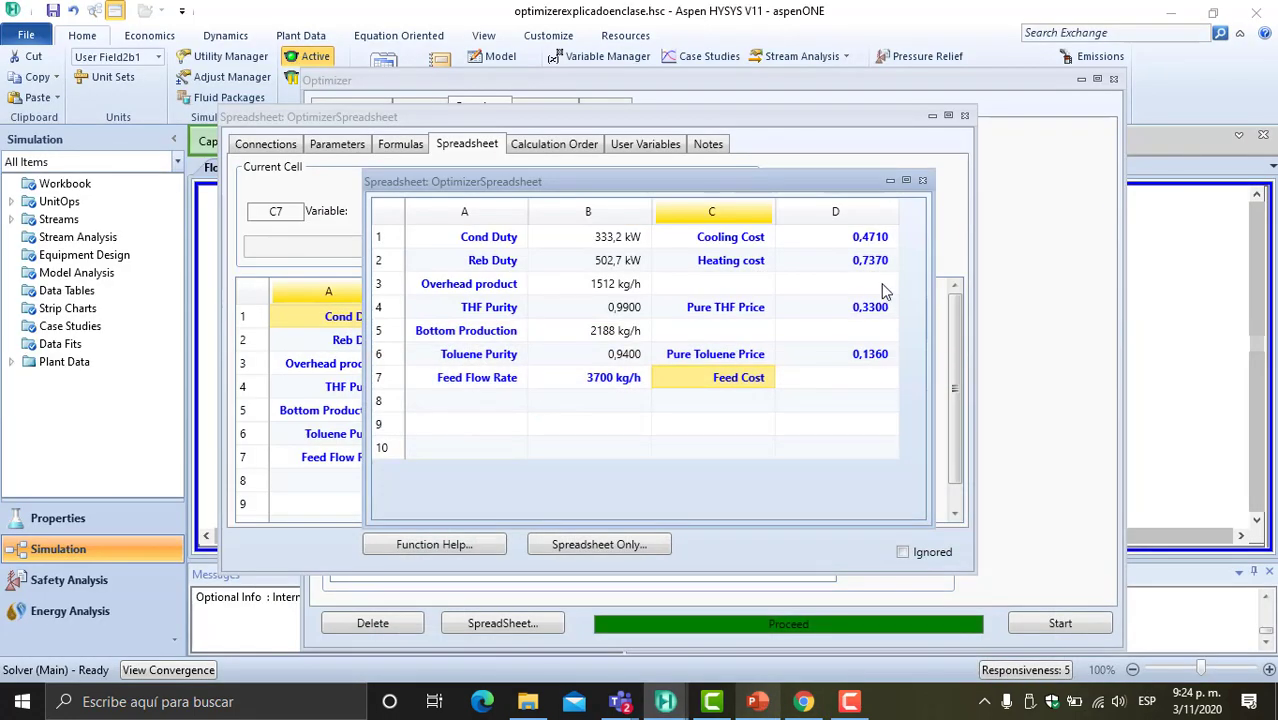
click(846, 386)
text(0,05)
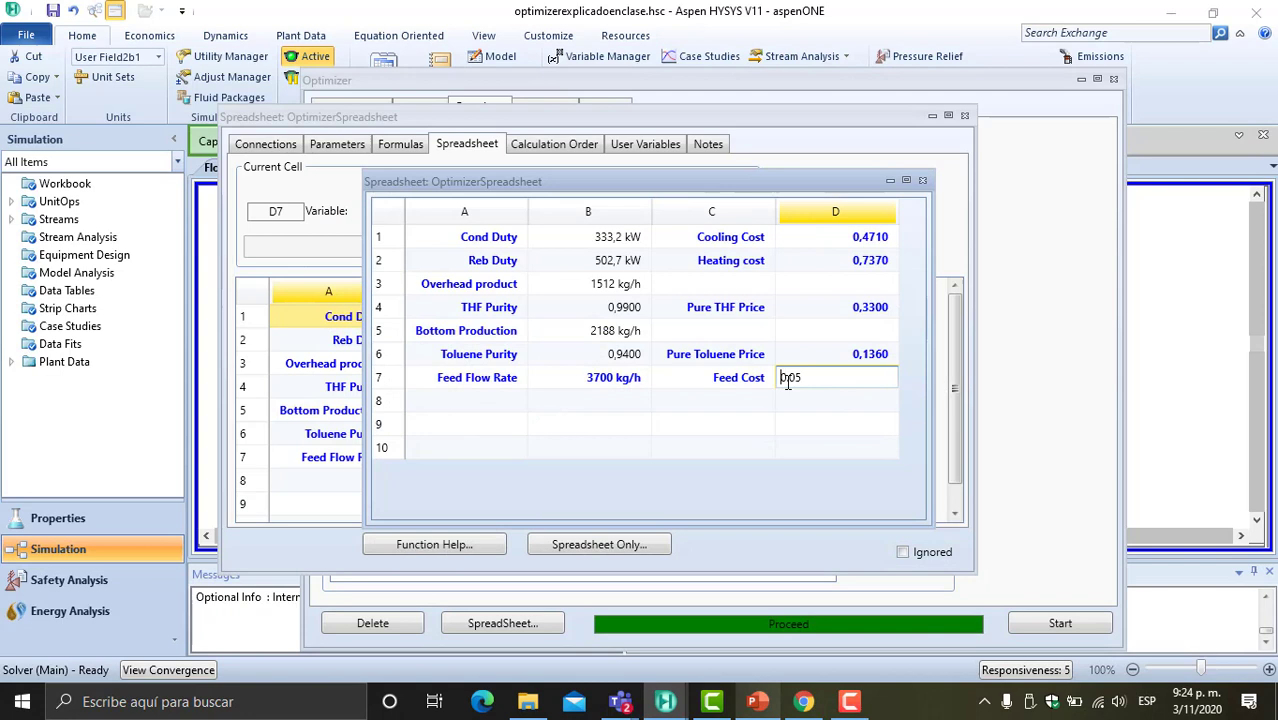
click(818, 422)
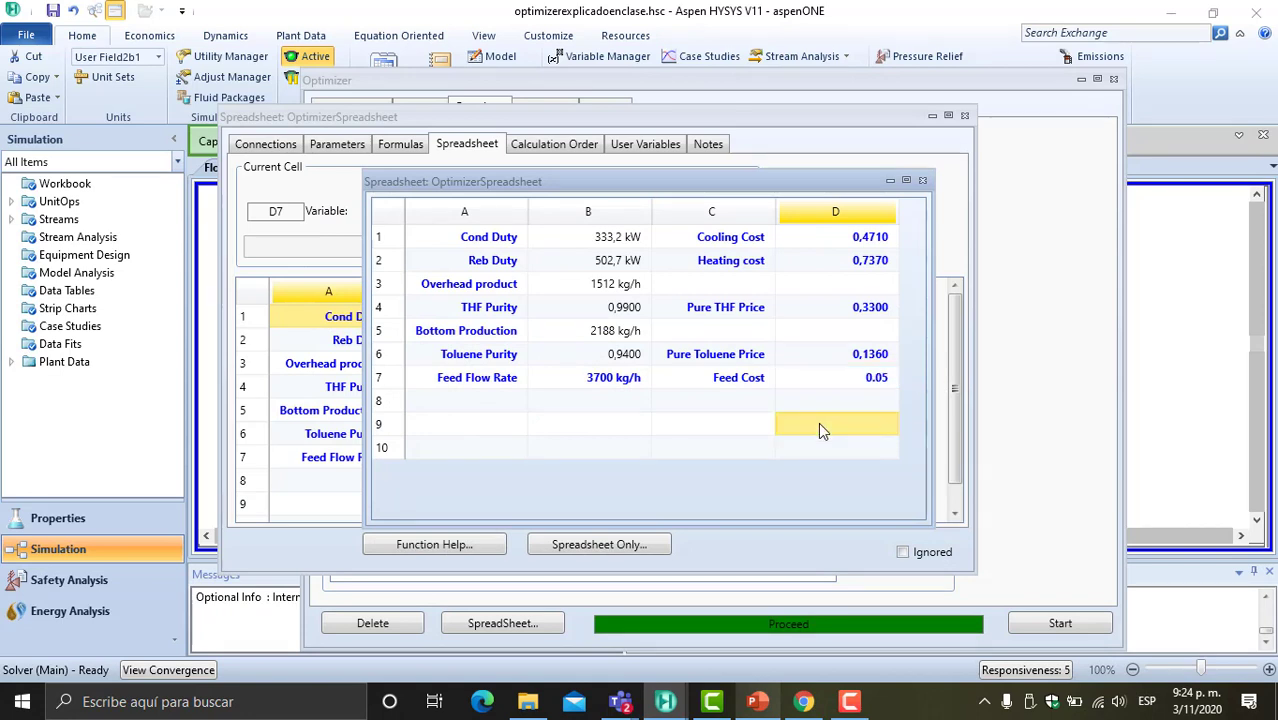
- Label cell C8 "Profit" and select cell D8 beside it
click(757, 387)
click(742, 402)
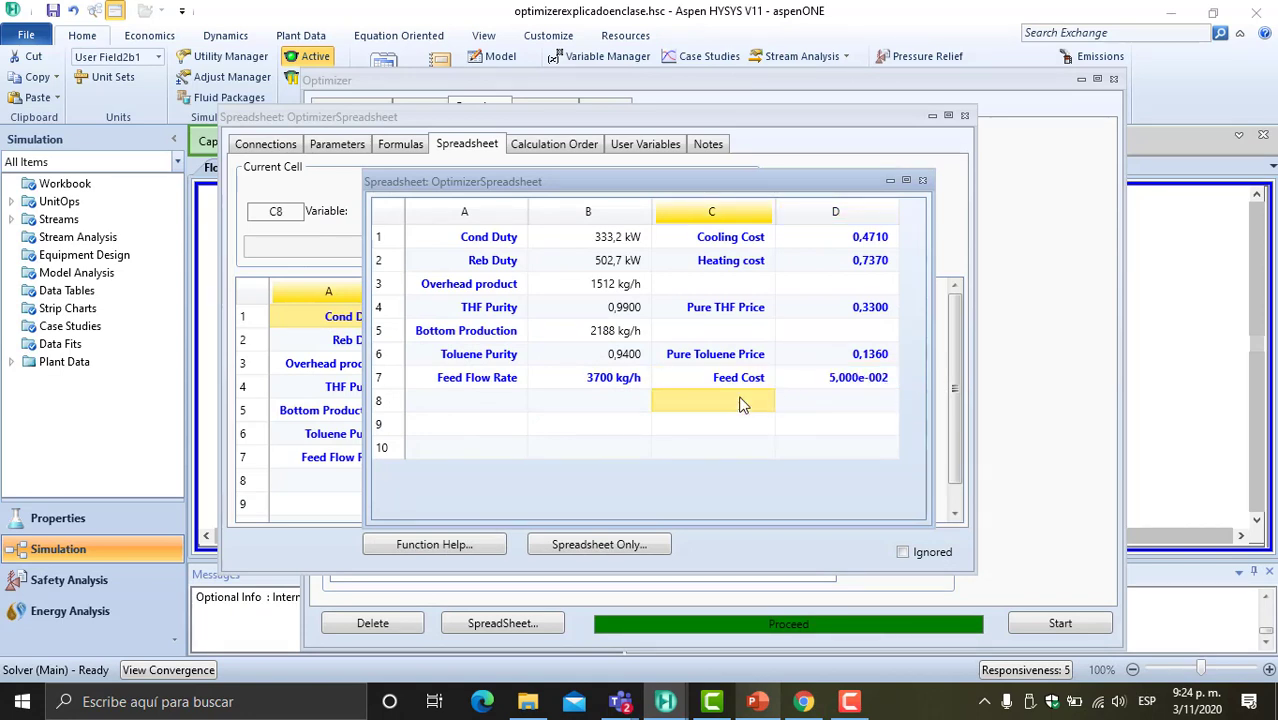
text(Profit)
click(800, 407)
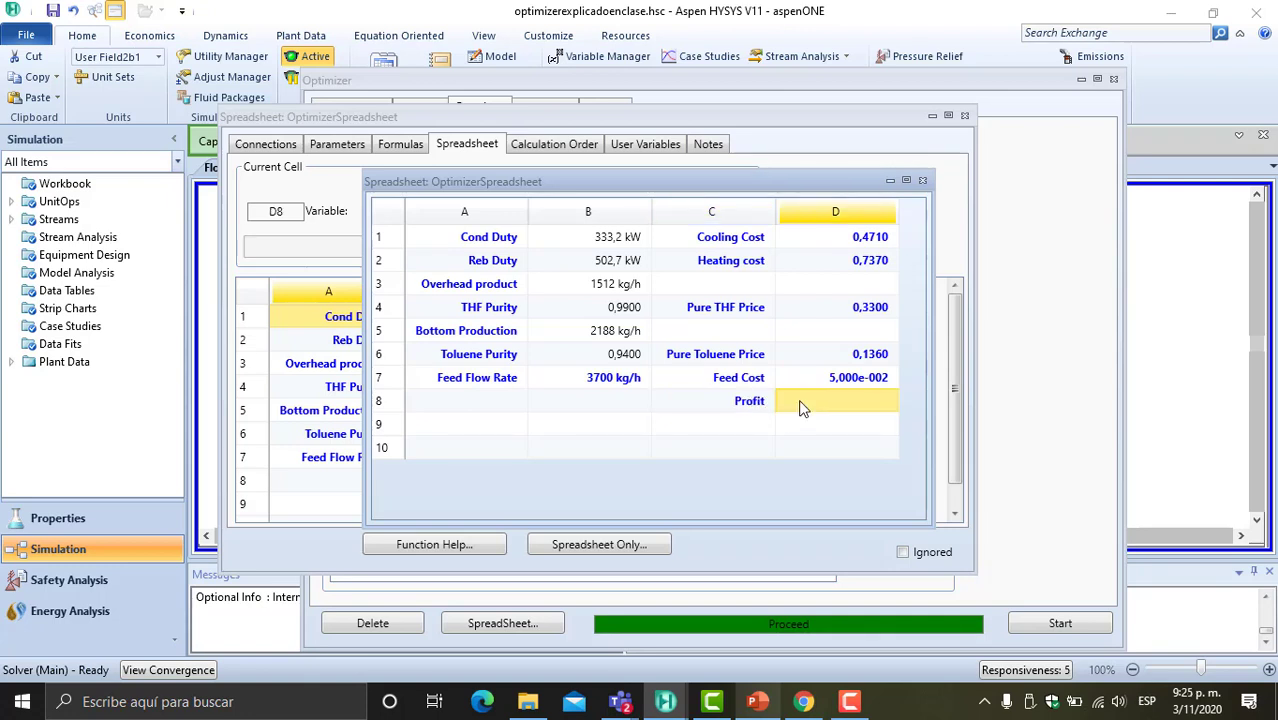
- Consult the profit definition on the PowerPoint slide and start the D8 formula in HYSYS with the THF sales term, =((B3*B4*D4)+(
click(757, 705)
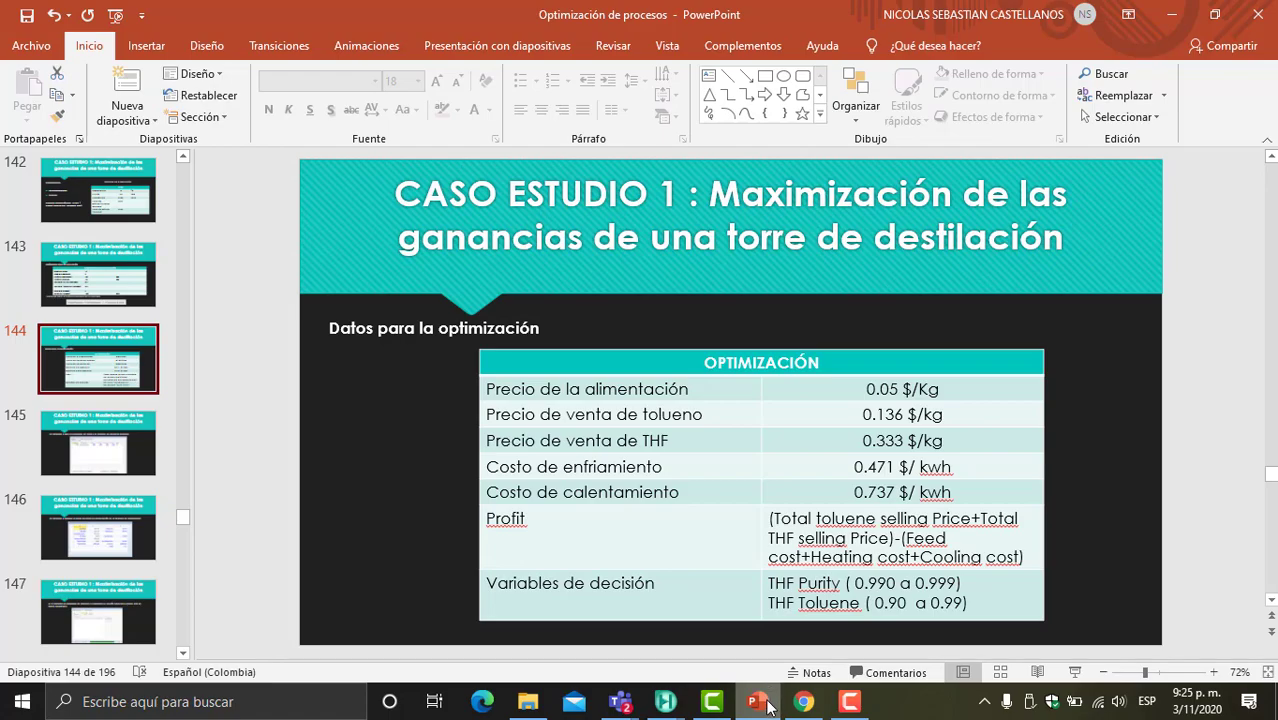
click(766, 705)
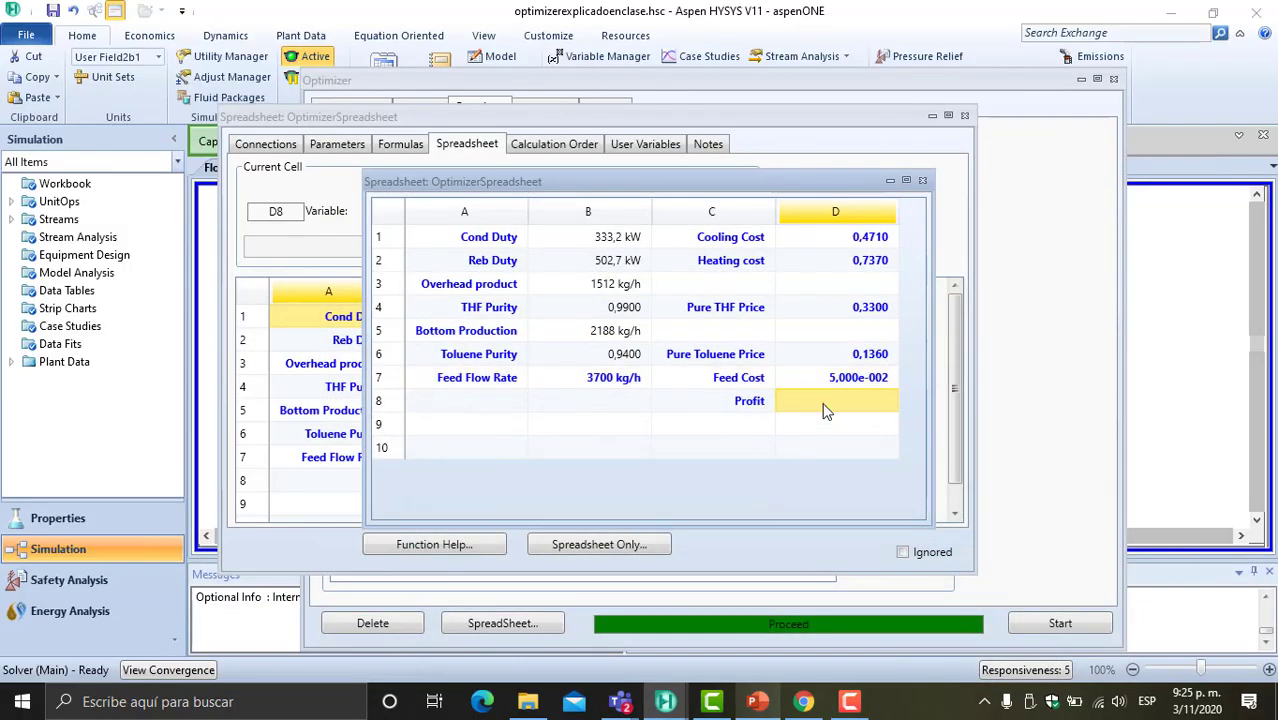
text(=()
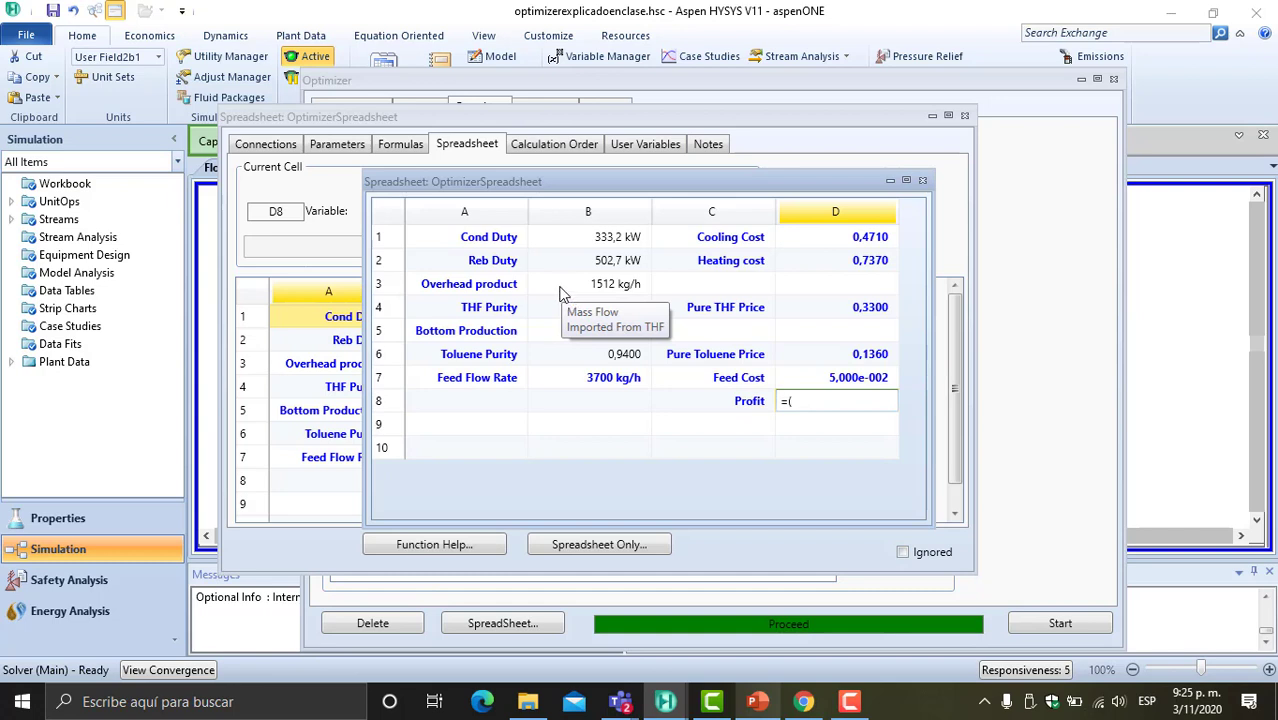
text(B3*B4*)
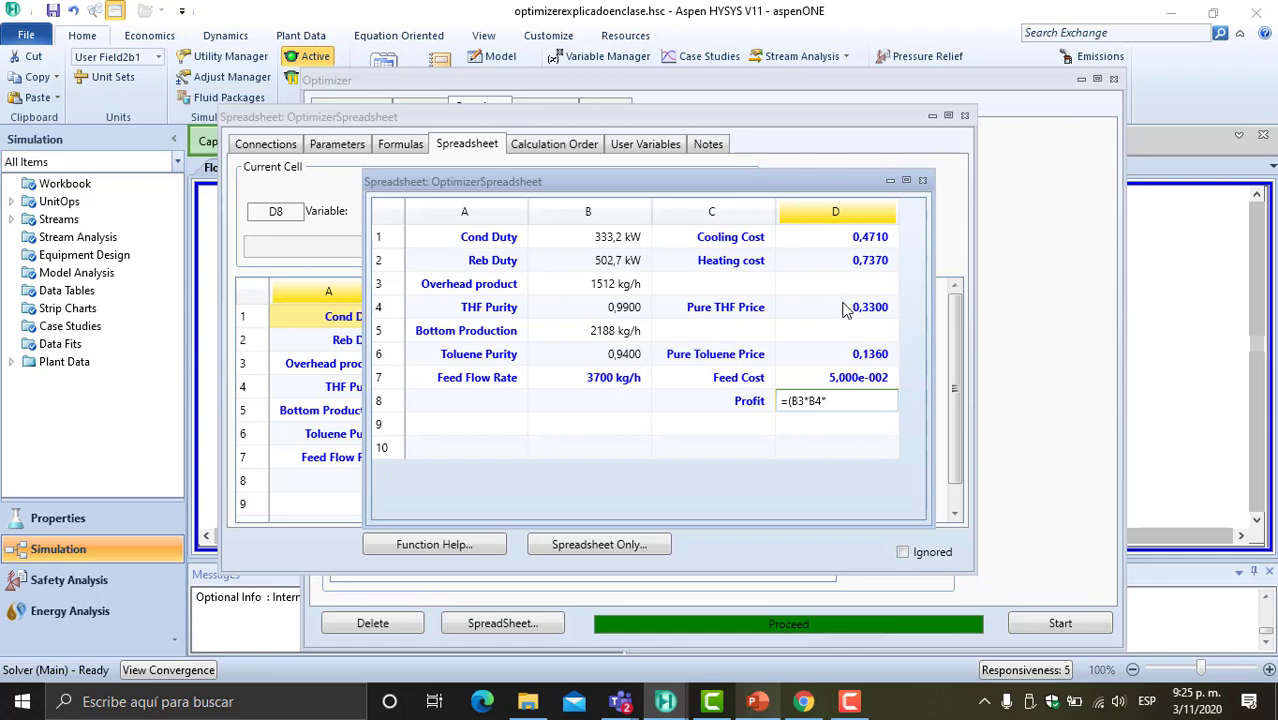
text(D4))
key(Left)
key(Left)
key(Left)
key(Left)
key(Left)
key(Left)
key(Left)
key(Left)
key(Left)
text((+()
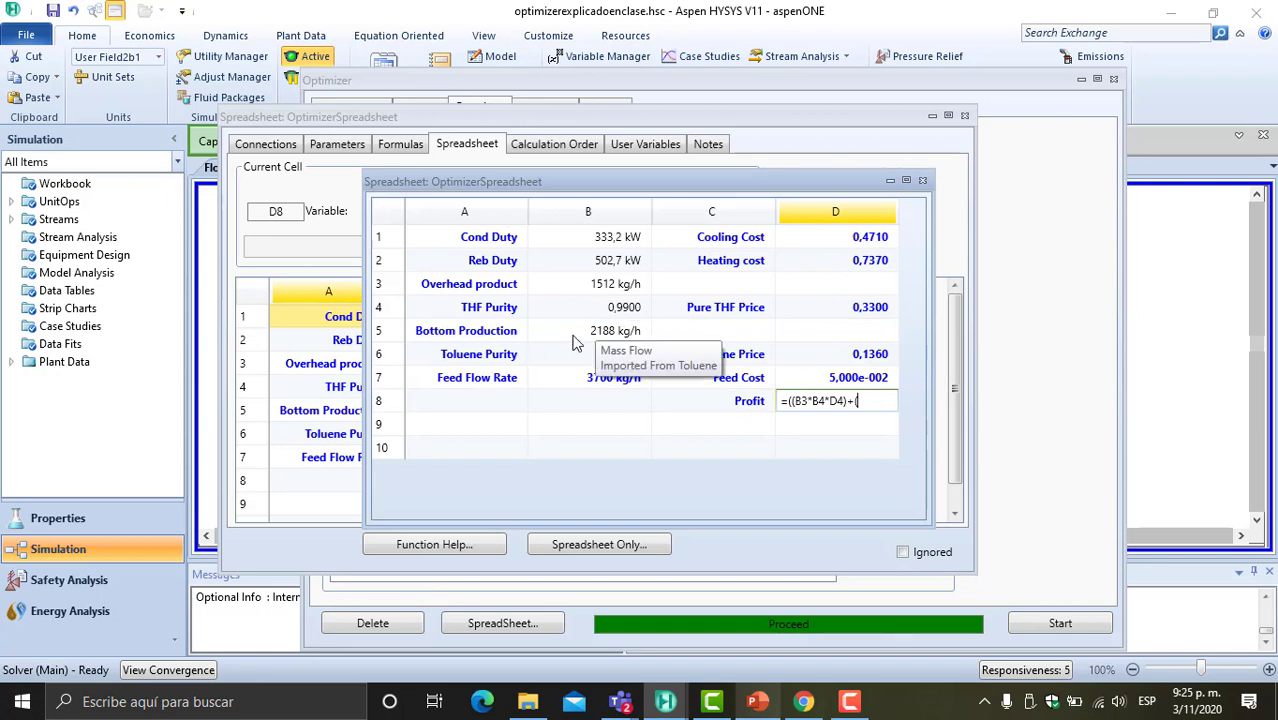
- Add the toluene sales term B5*B6*D6 to the D8 profit formula and close the income group's parentheses
text(B5)
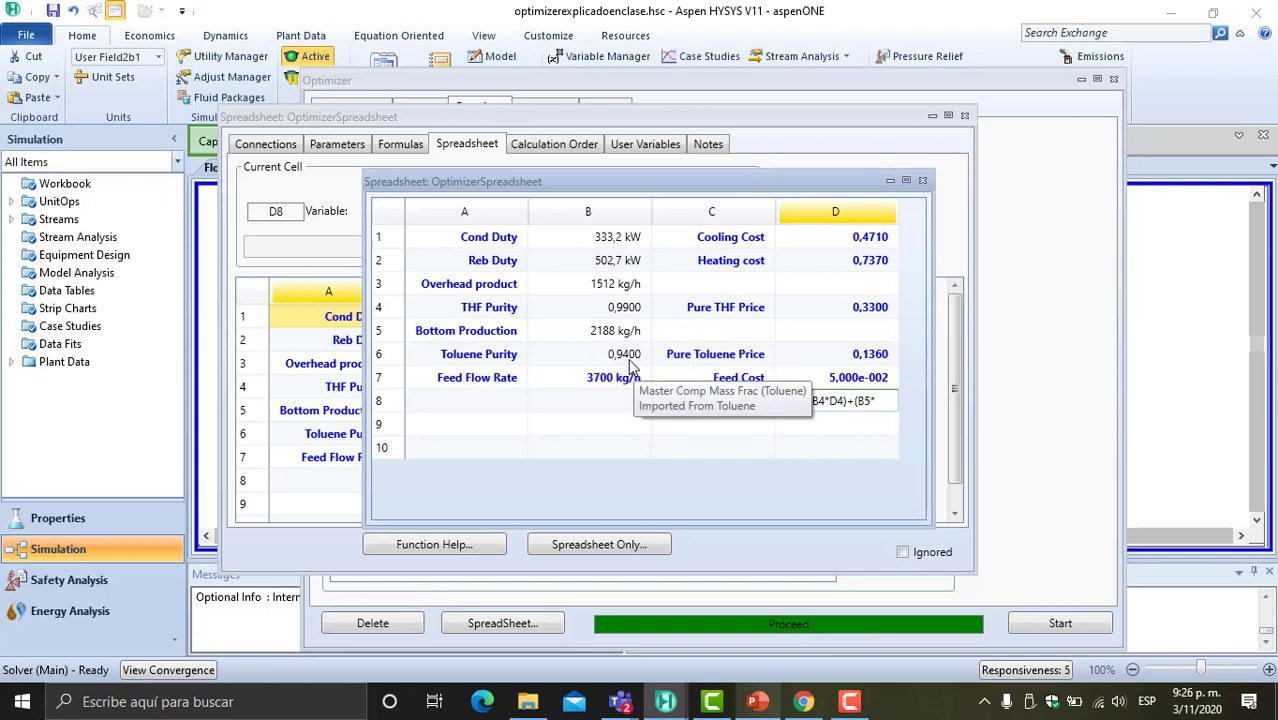
text(*B6)
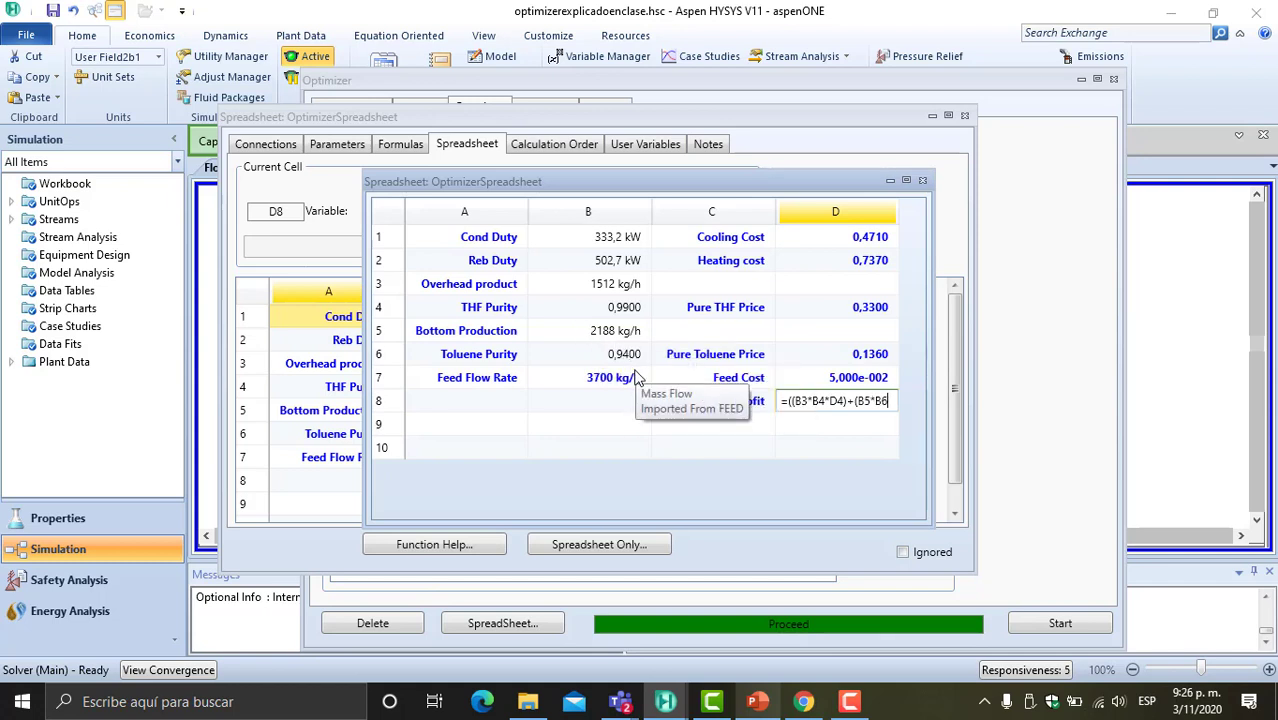
text(*)
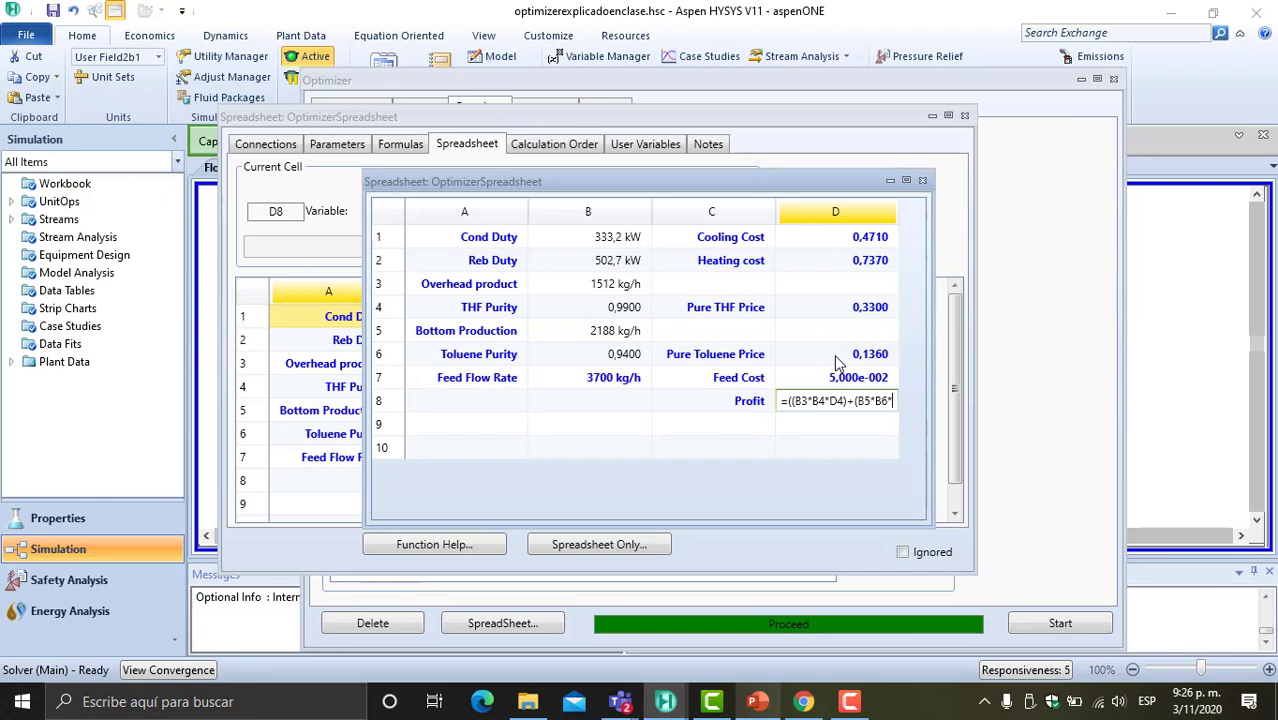
text(D6)
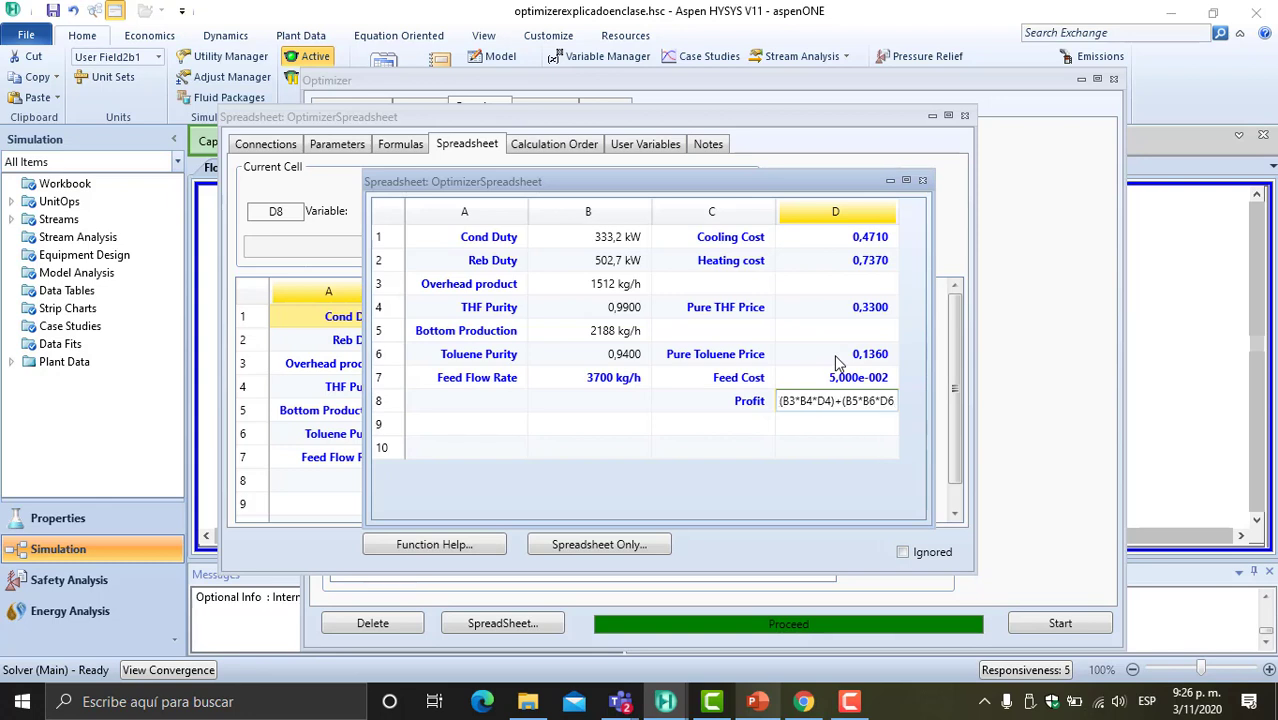
text())
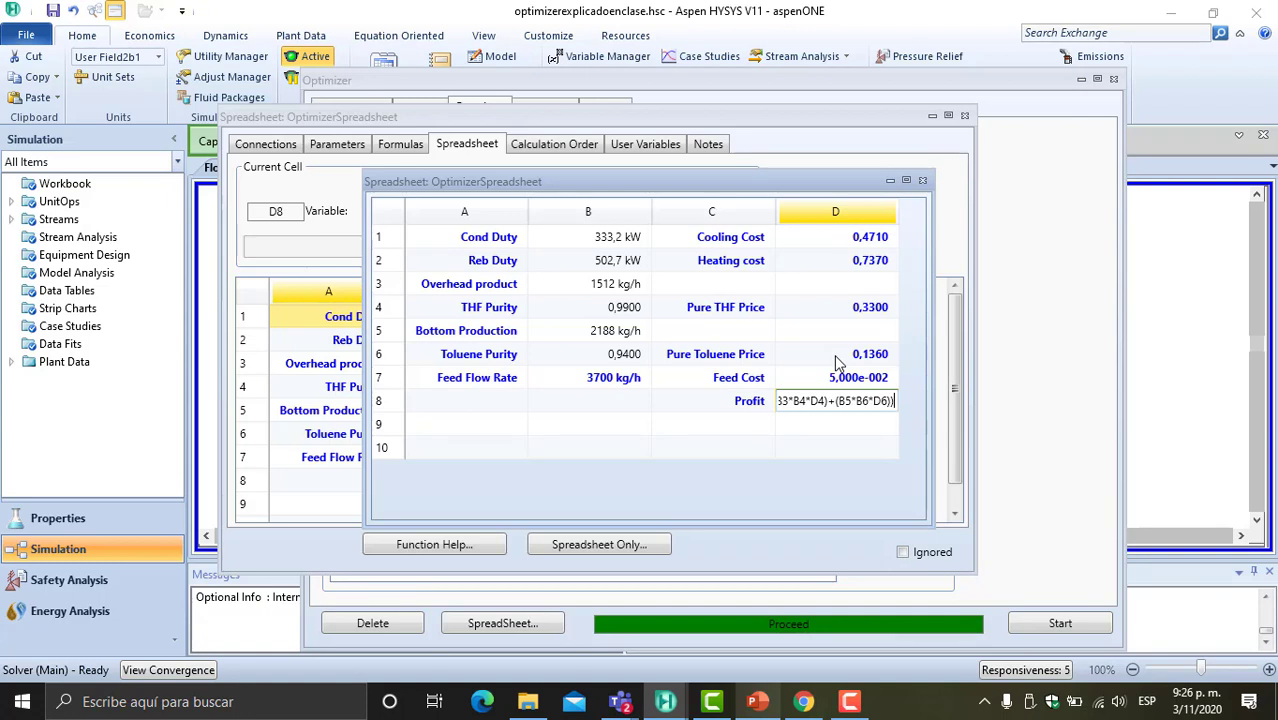
key(Home)
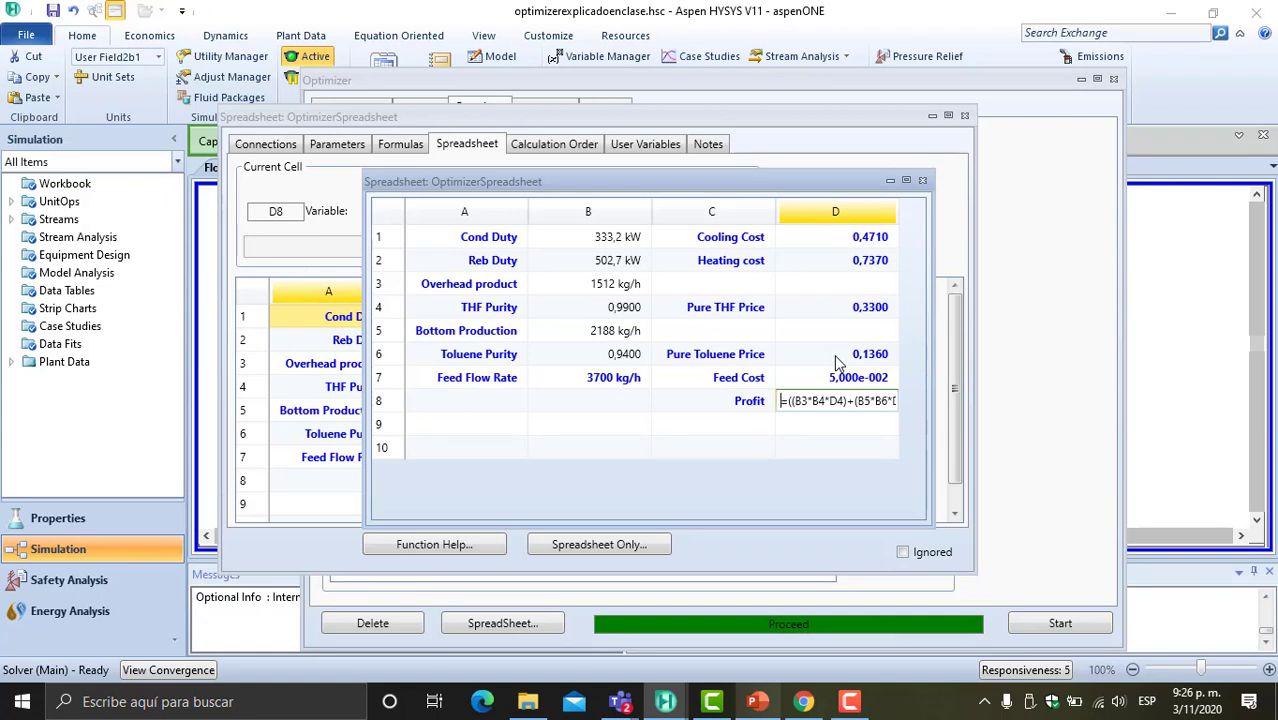
key(End)
text())
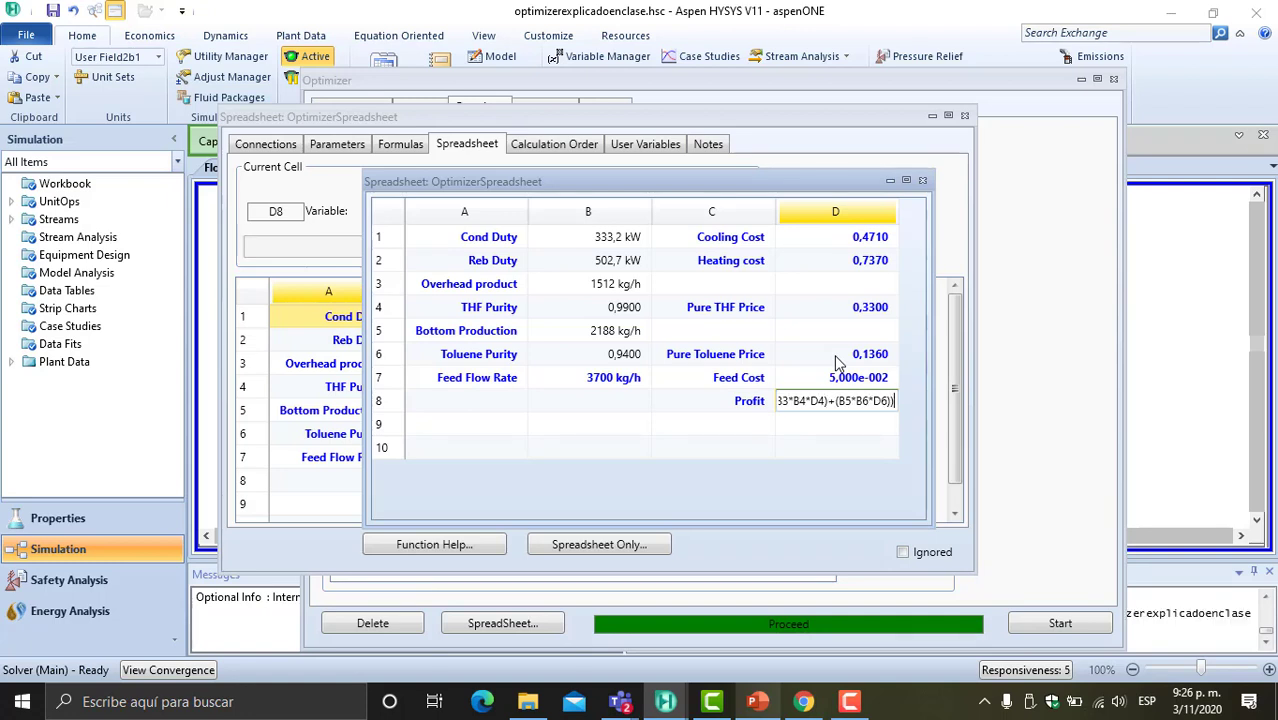
- Extend the D8 profit formula with the subtracted cost group, entering the cooling and heating terms -(B1*D1+B2*D2
text(-)
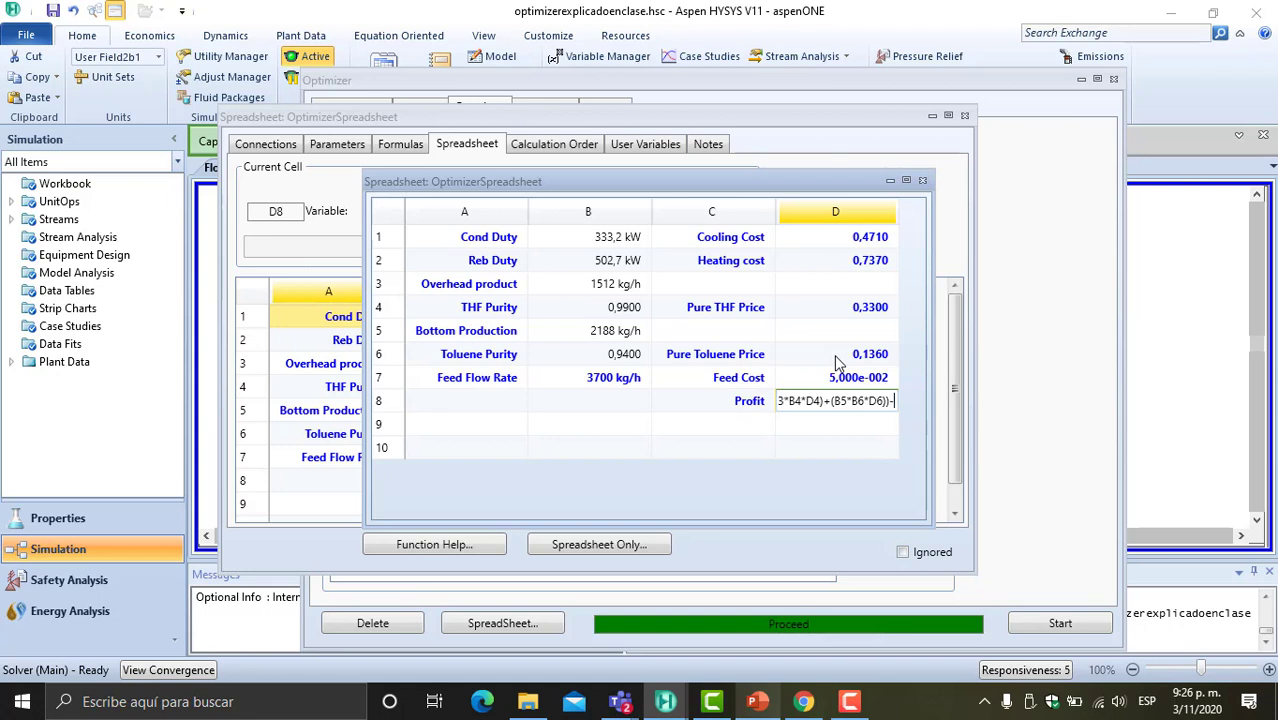
text(()
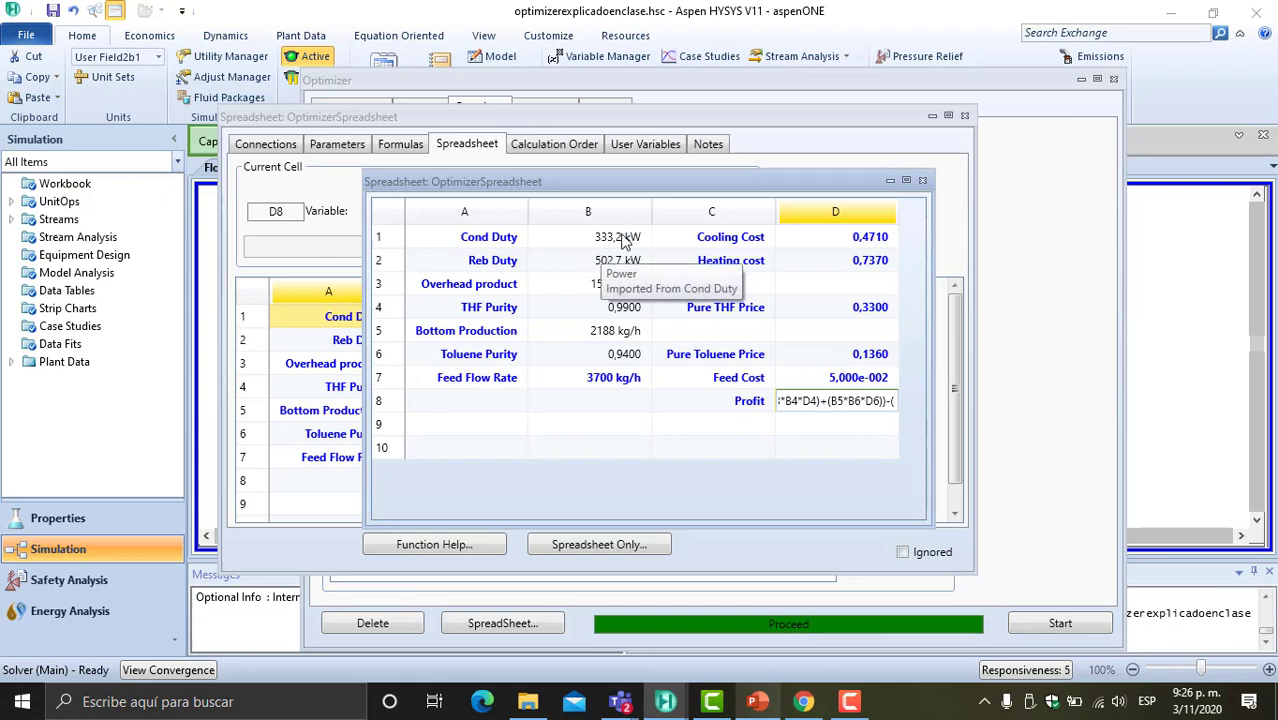
text(B1*)
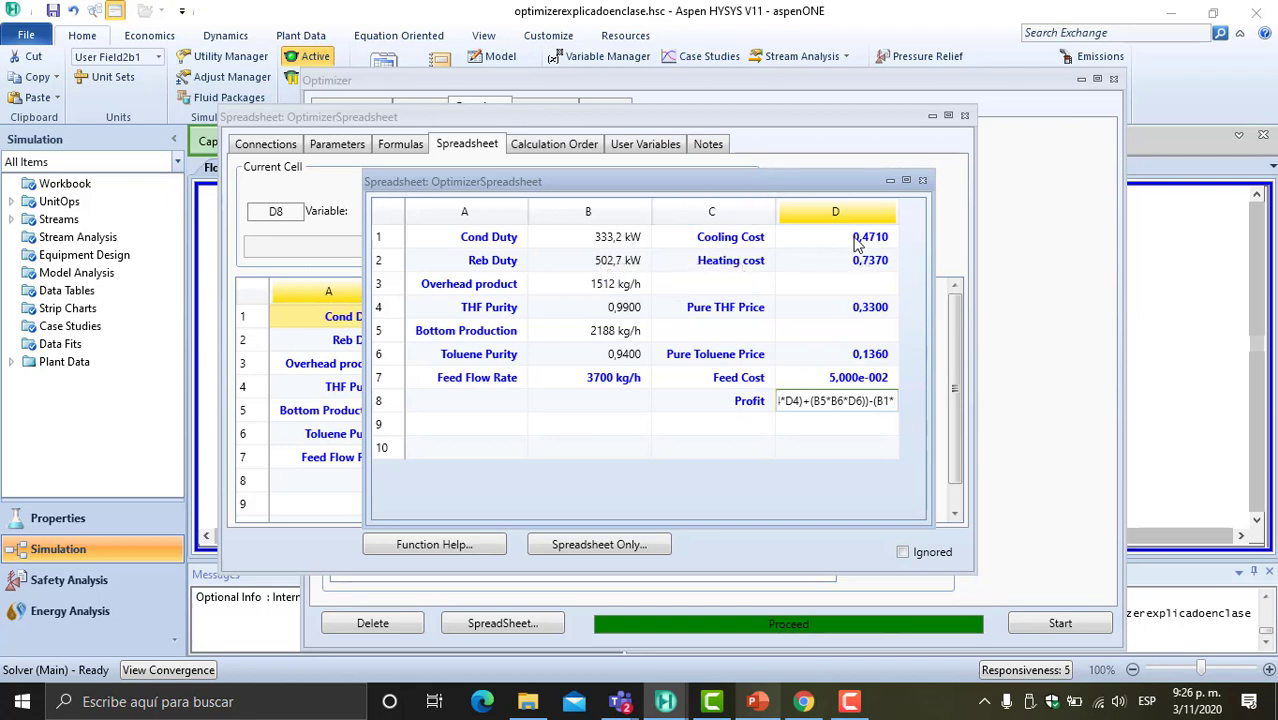
text(D1)
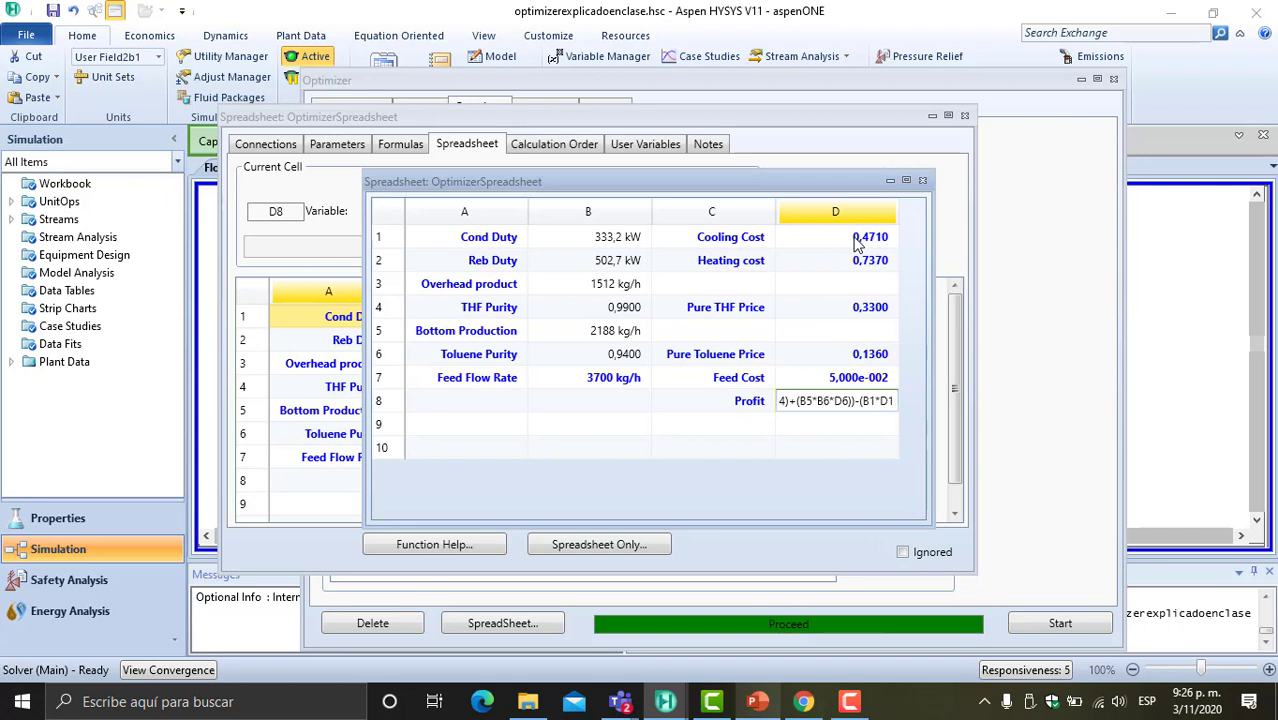
text(+)
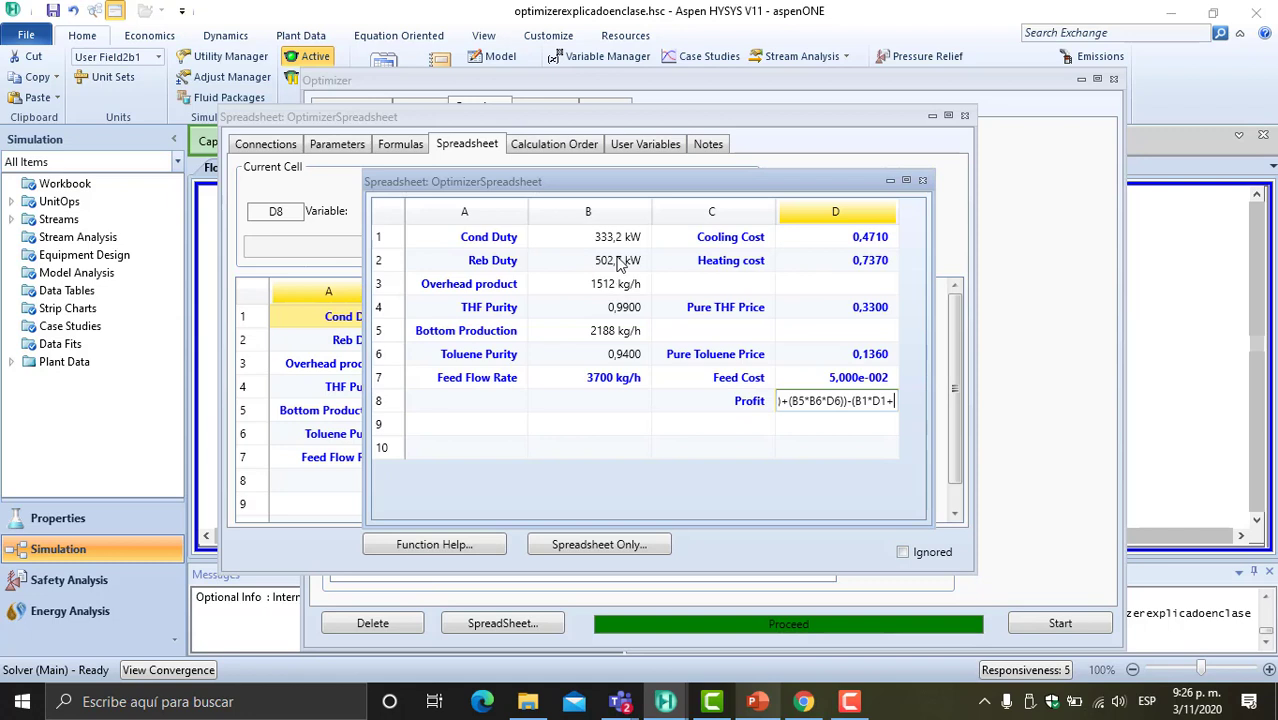
text(B2)
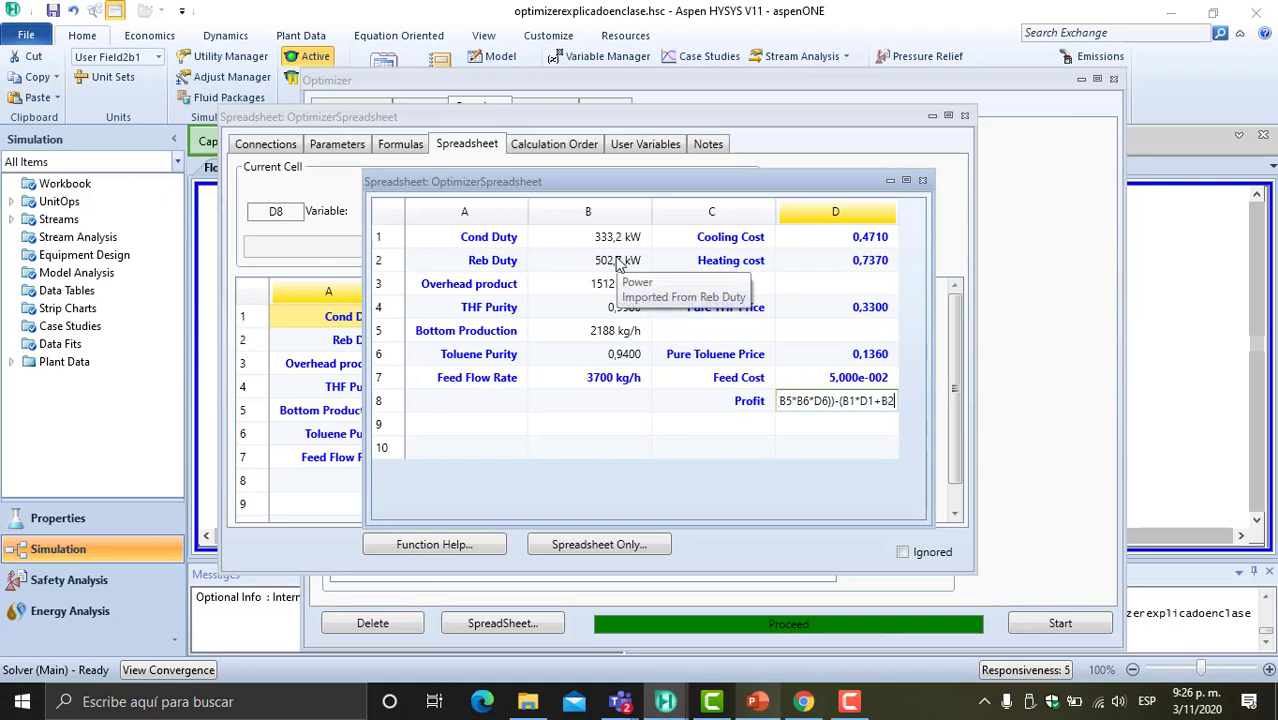
text(*)
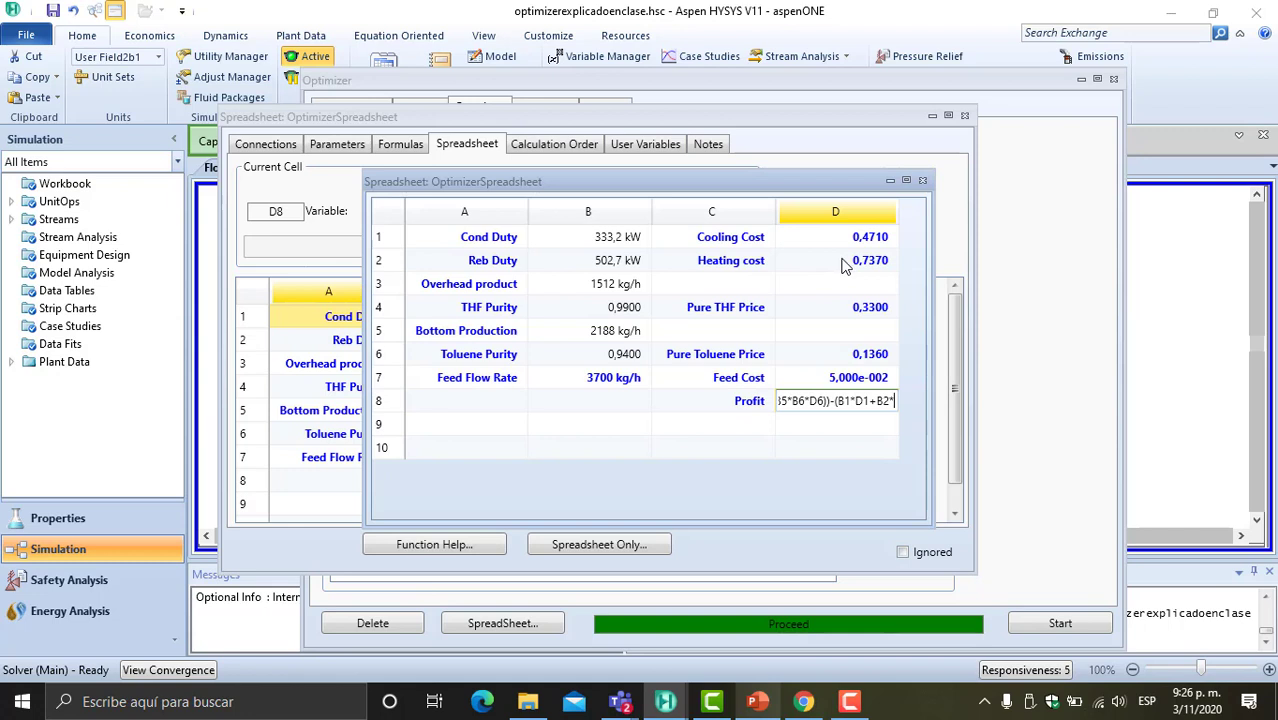
text(D2)
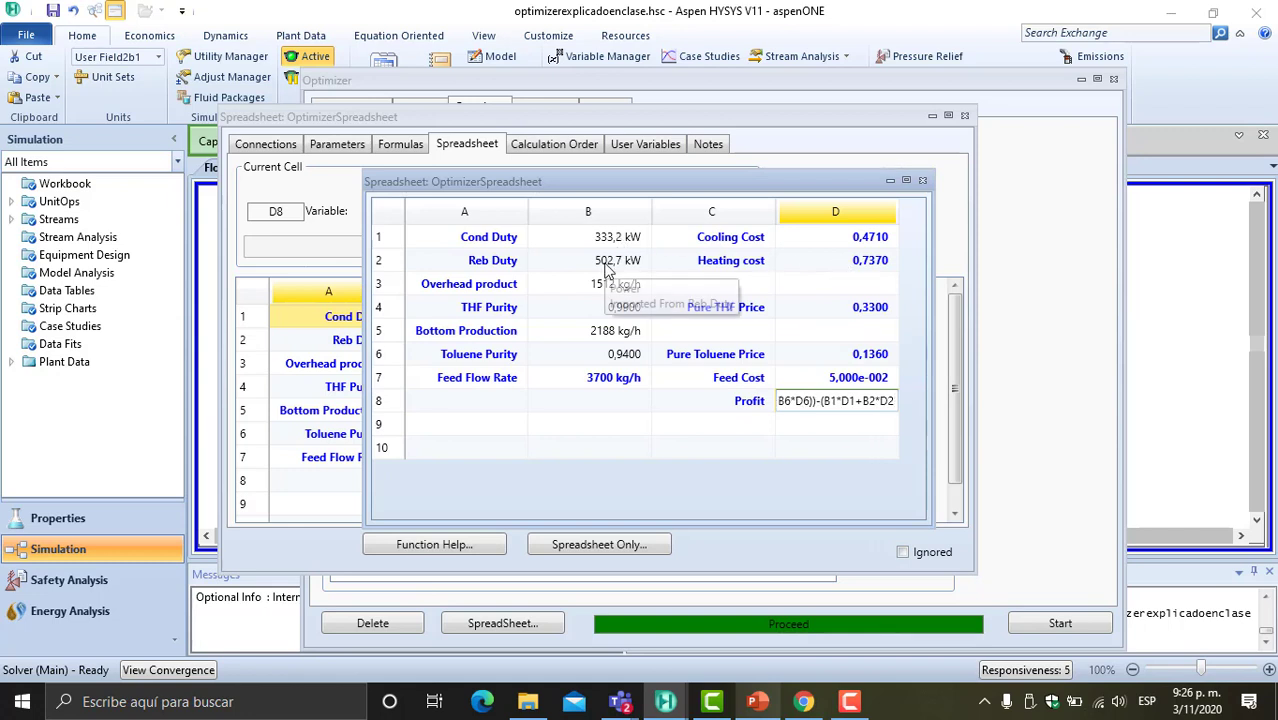
- Add the feed cost term B7*D7 to the cost group, close its parenthesis and enter the D8 profit formula
text(+)
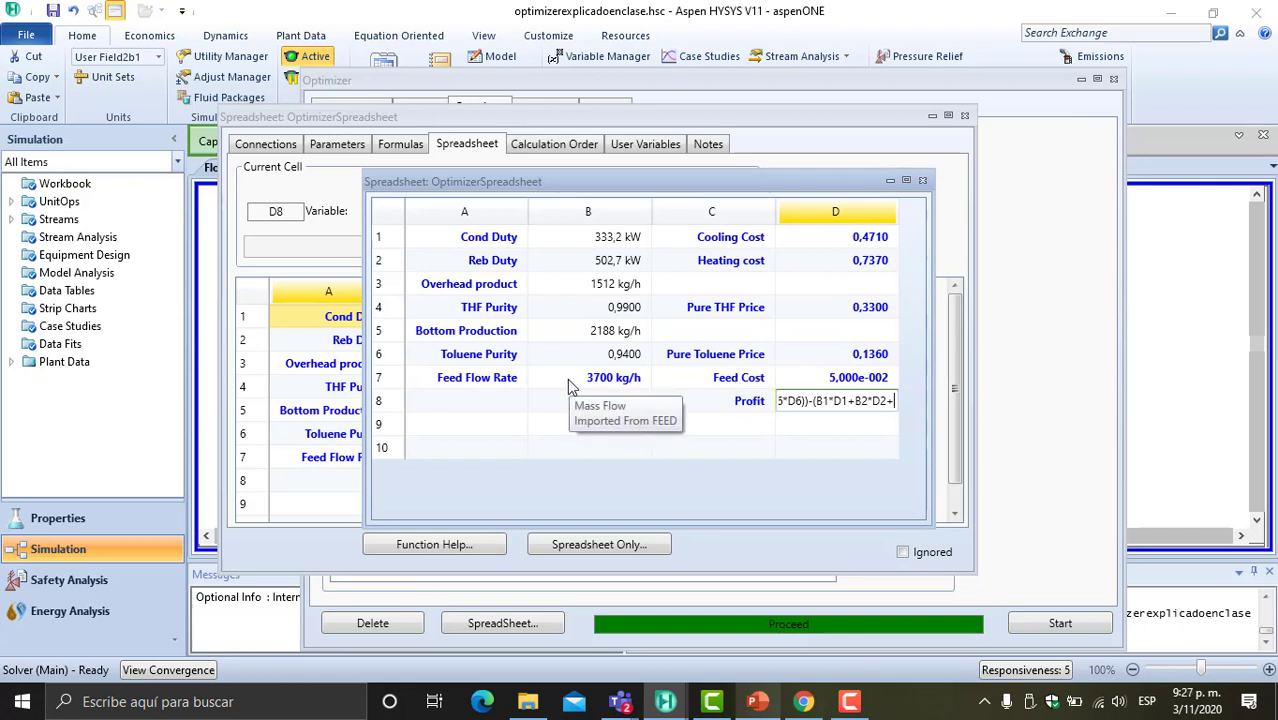
text(B7)
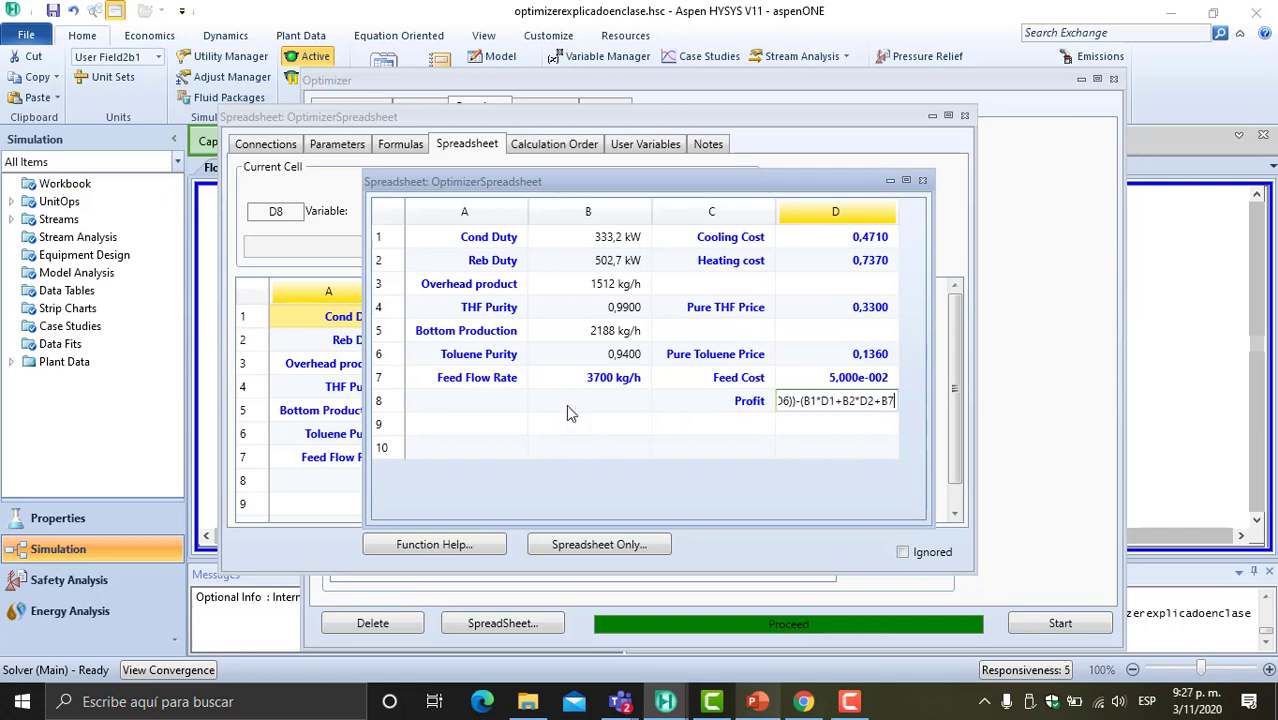
text(*)
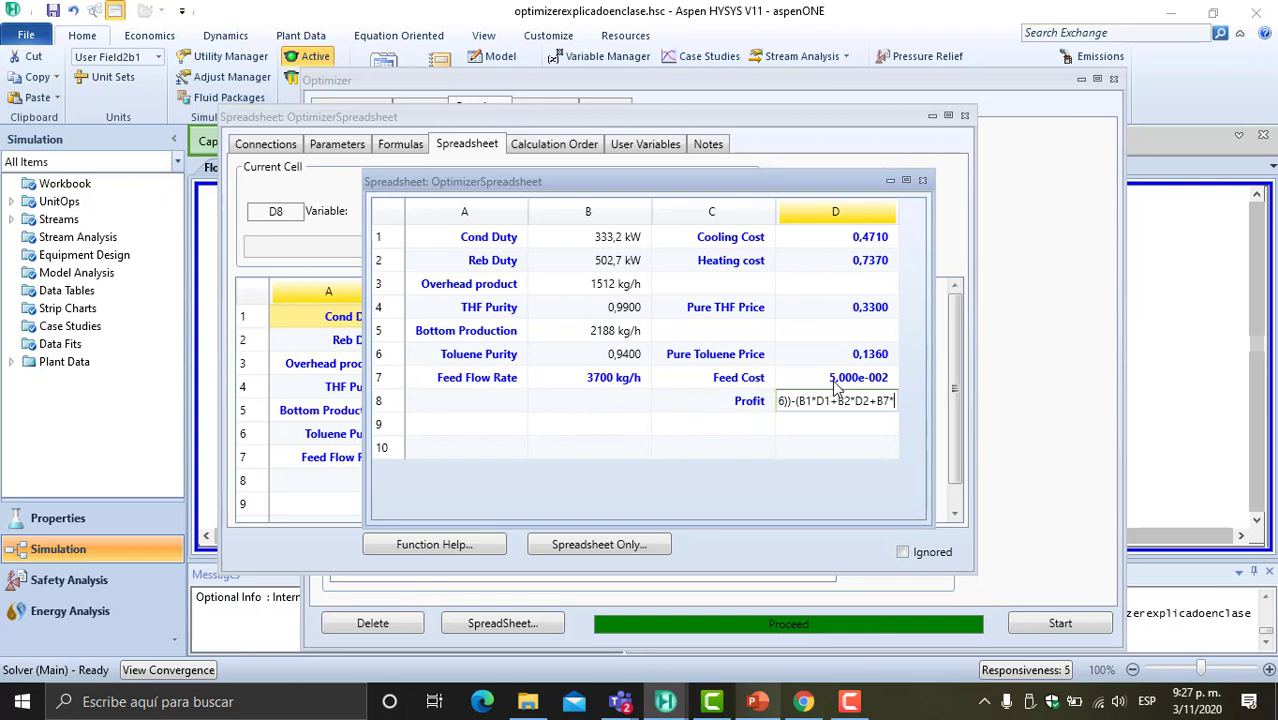
text(D)
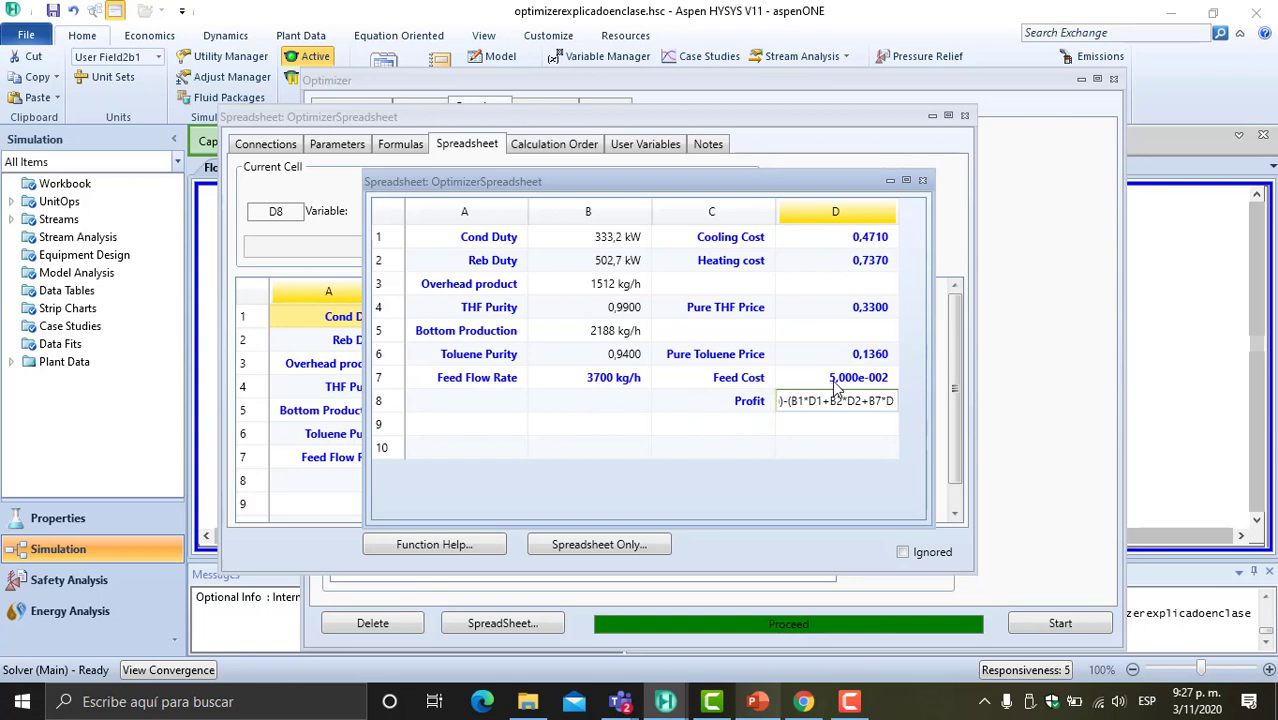
text(7))
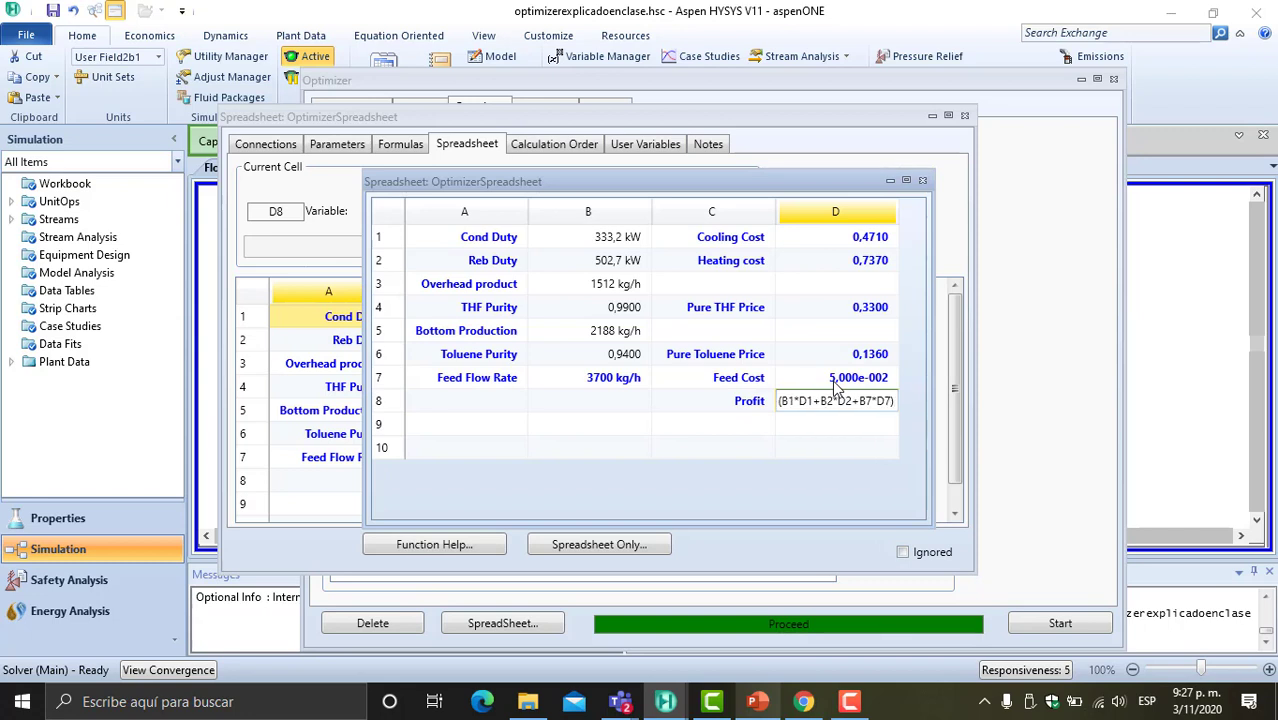
key(Return)
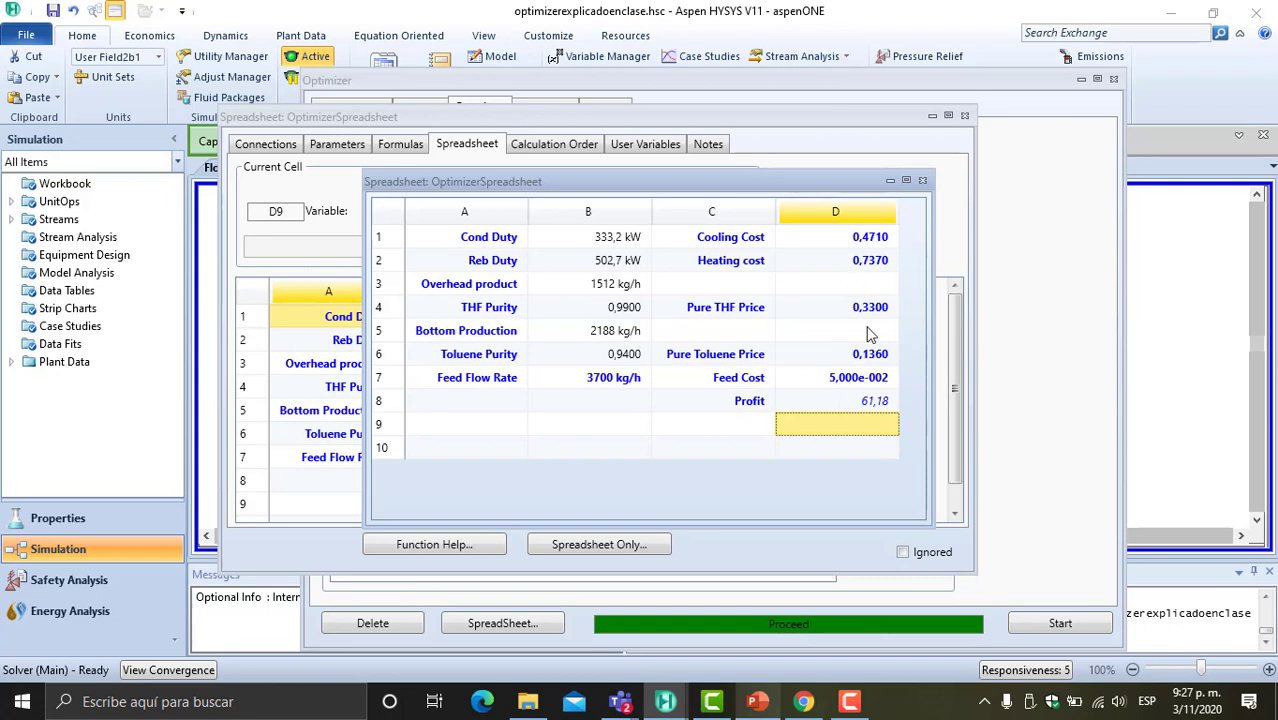
- Review the complete D8 formula in the full OptimizerSpreadsheet window and compare it with the profit definition on the PowerPoint slide
click(869, 400)
click(869, 400)
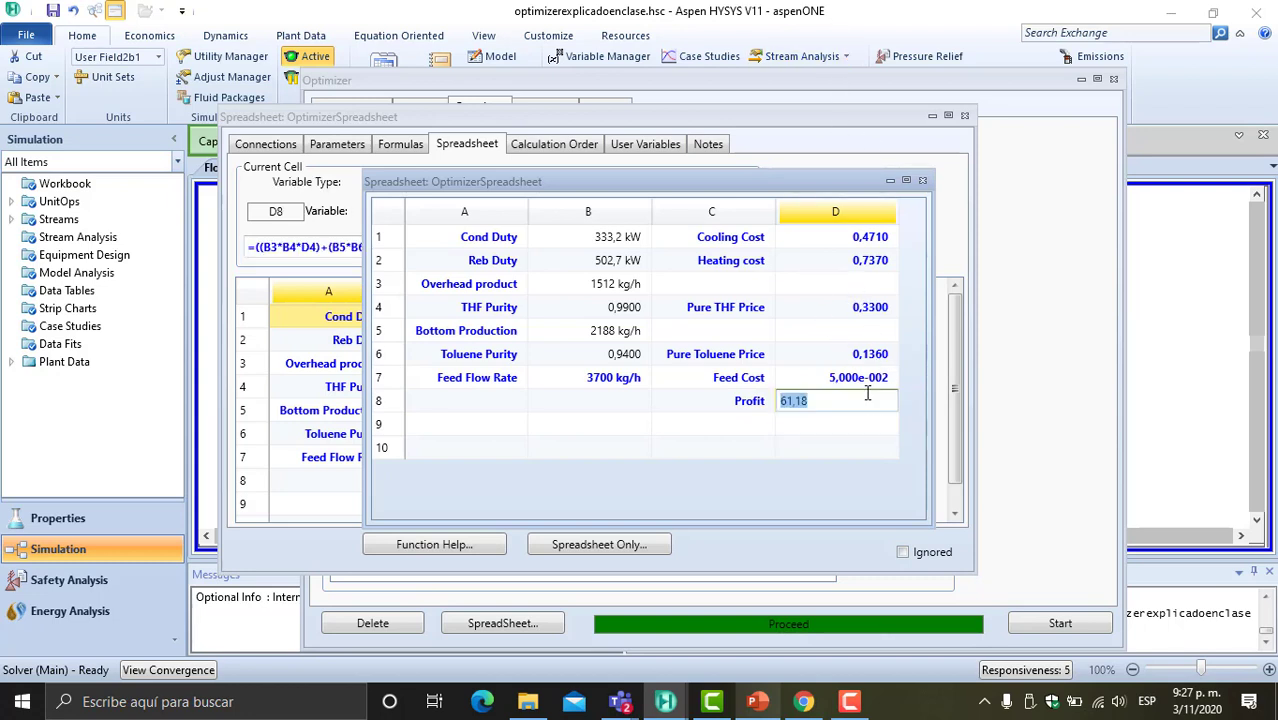
click(866, 400)
click(889, 181)
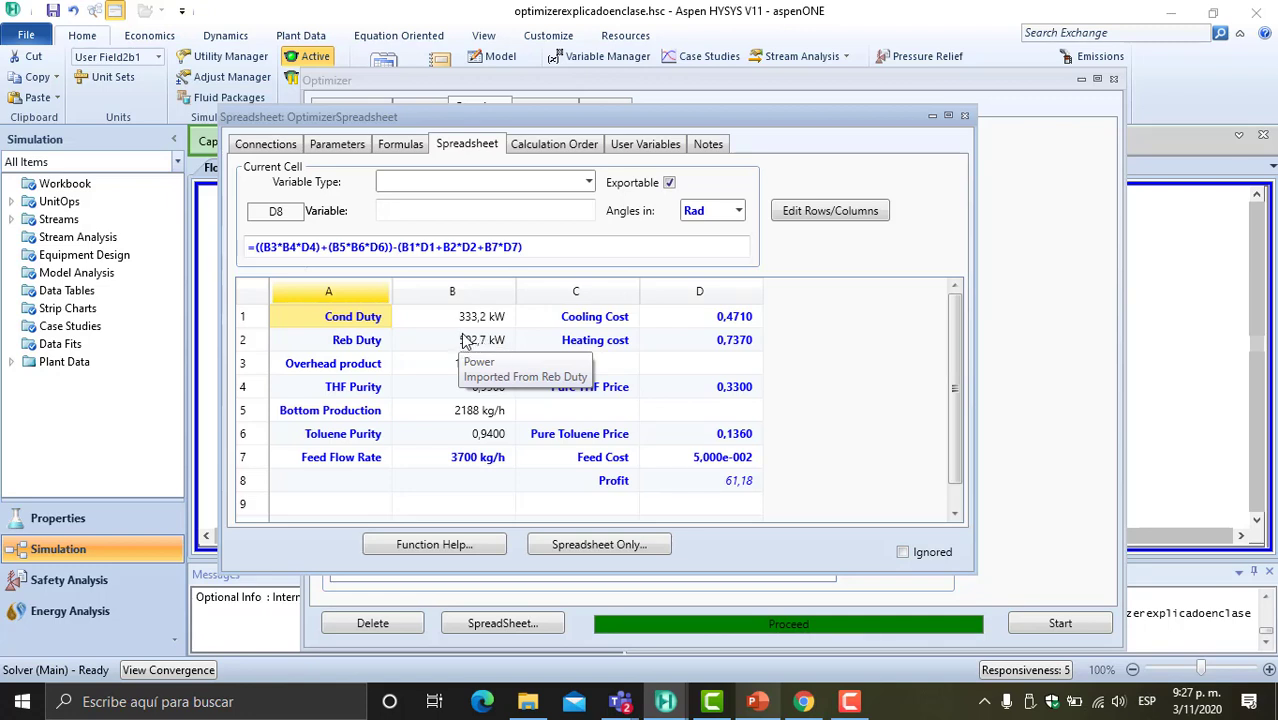
click(549, 250)
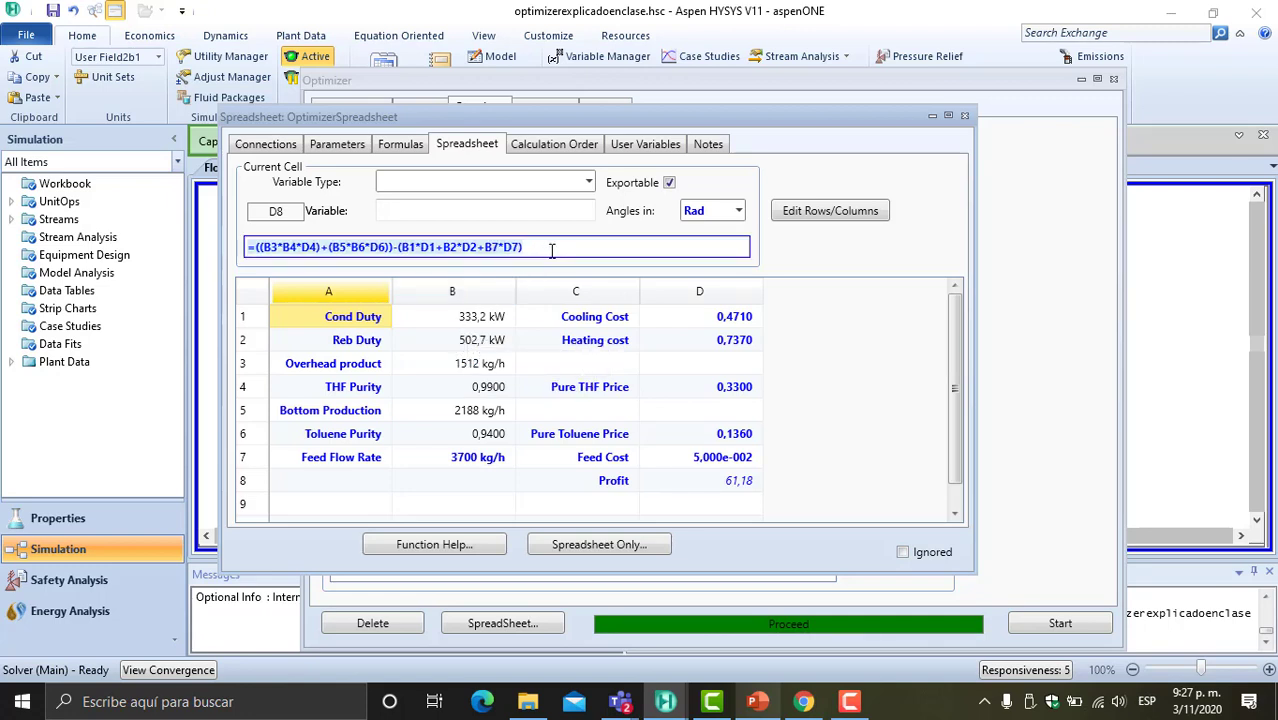
click(879, 394)
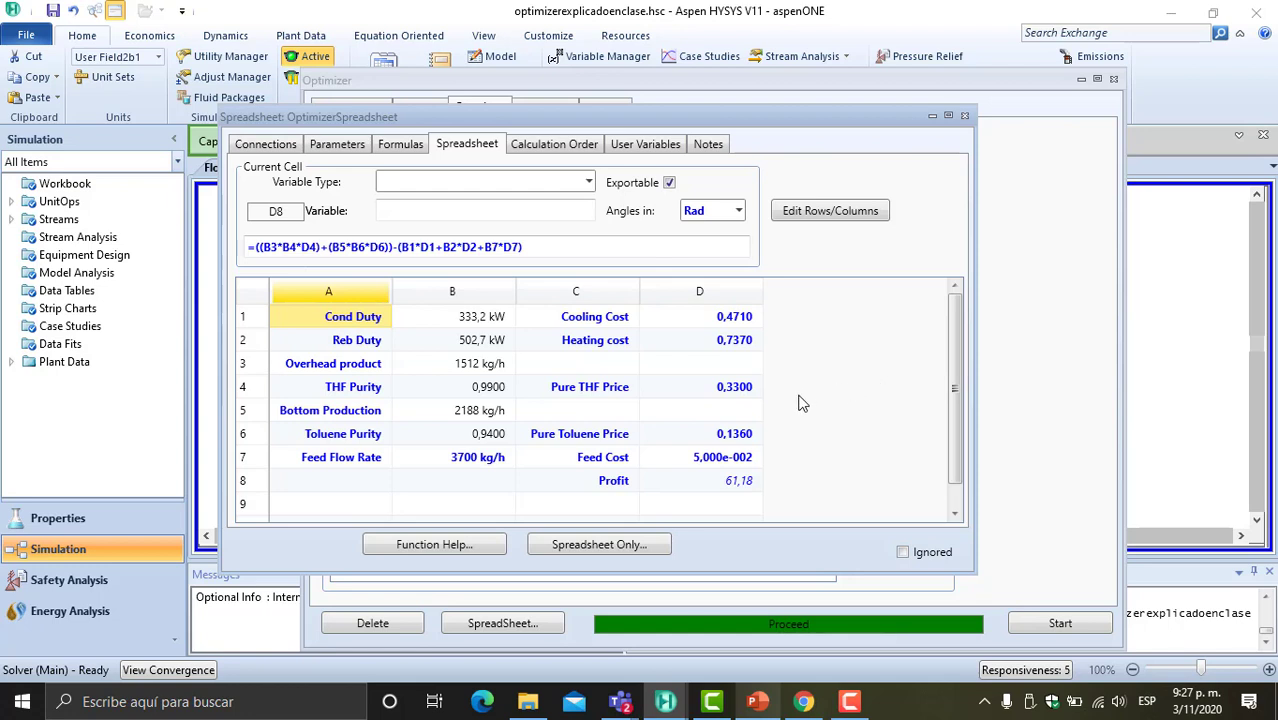
click(740, 484)
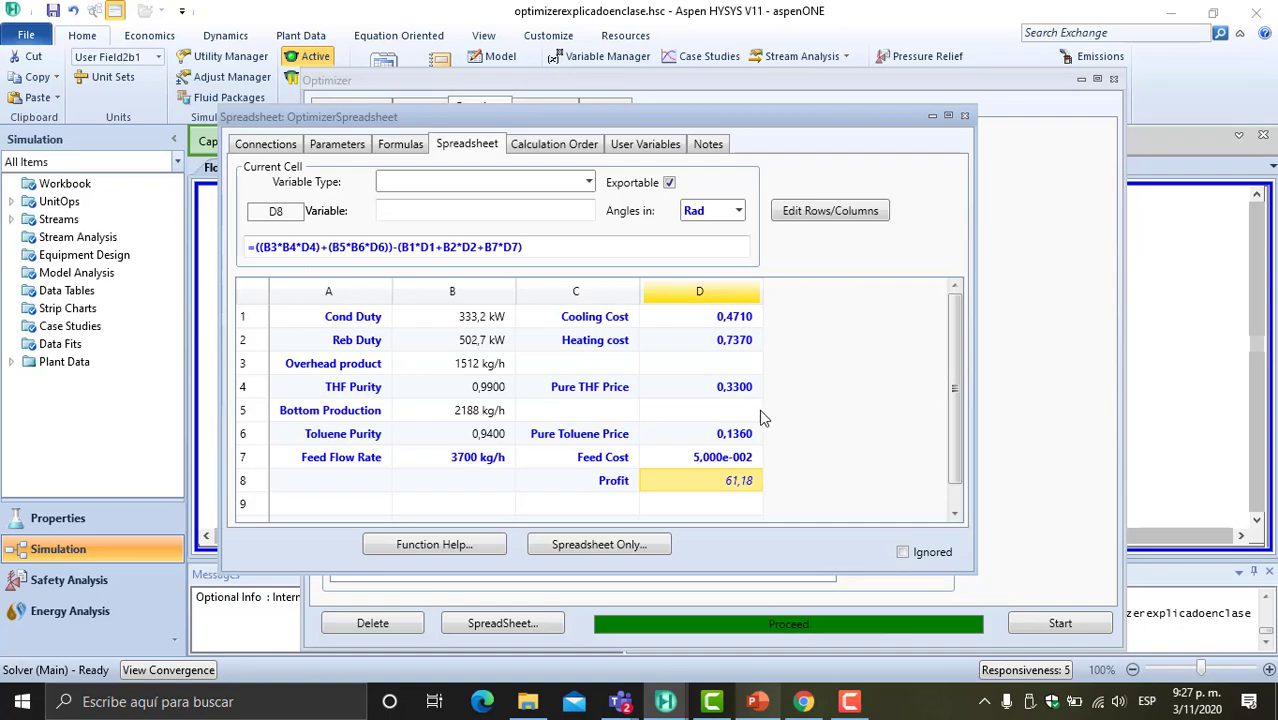
click(768, 704)
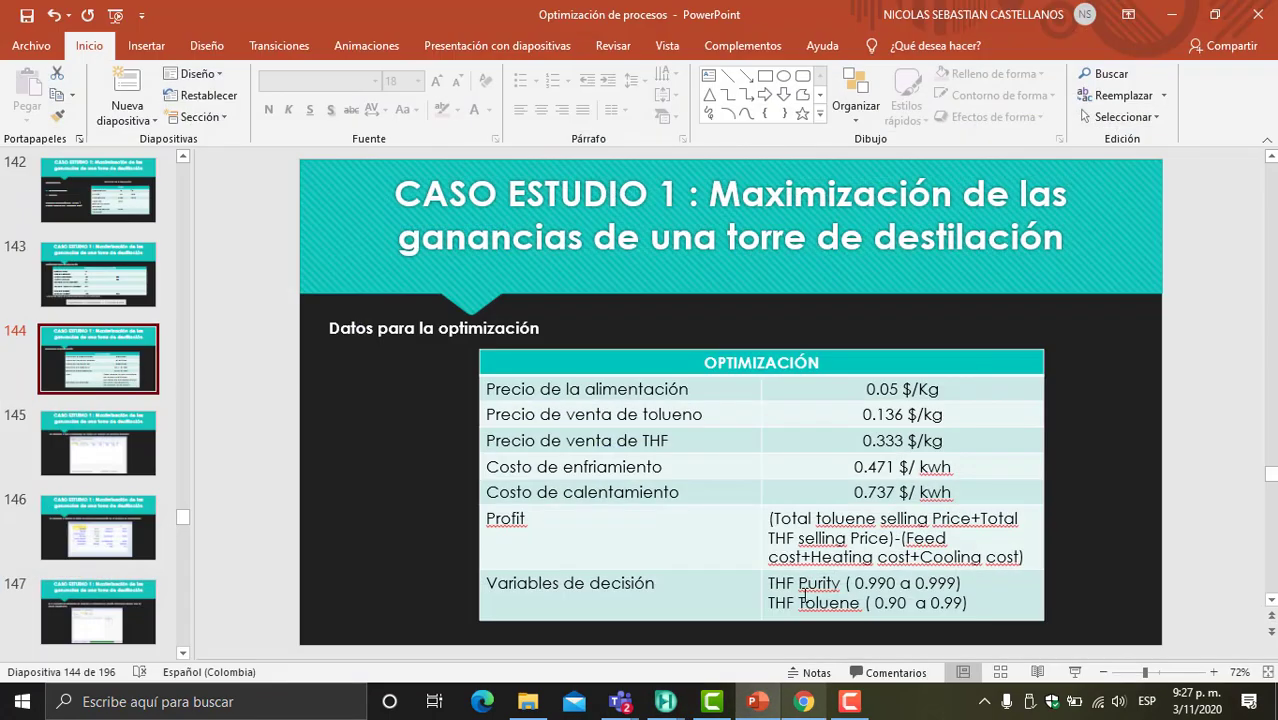
click(665, 701)
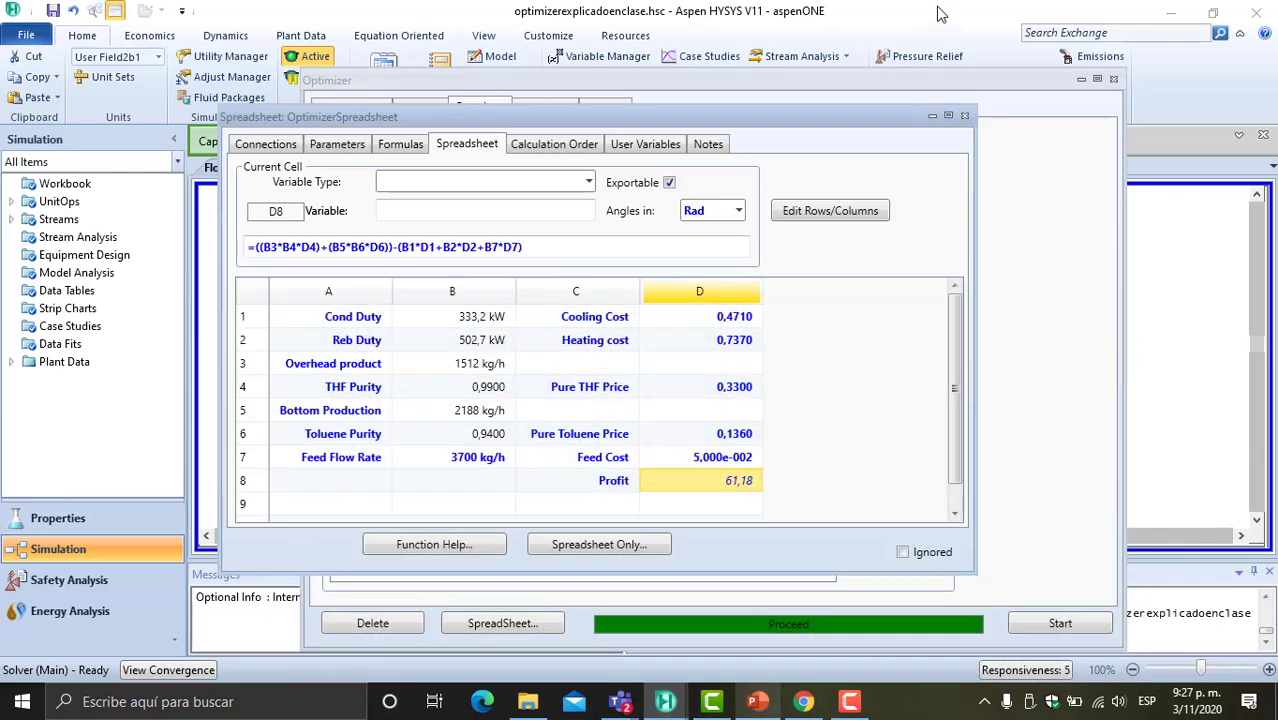
- Minimize the spreadsheet and Optimizer windows, then examine column T-100's monitored specifications and its parameter profiles
click(932, 116)
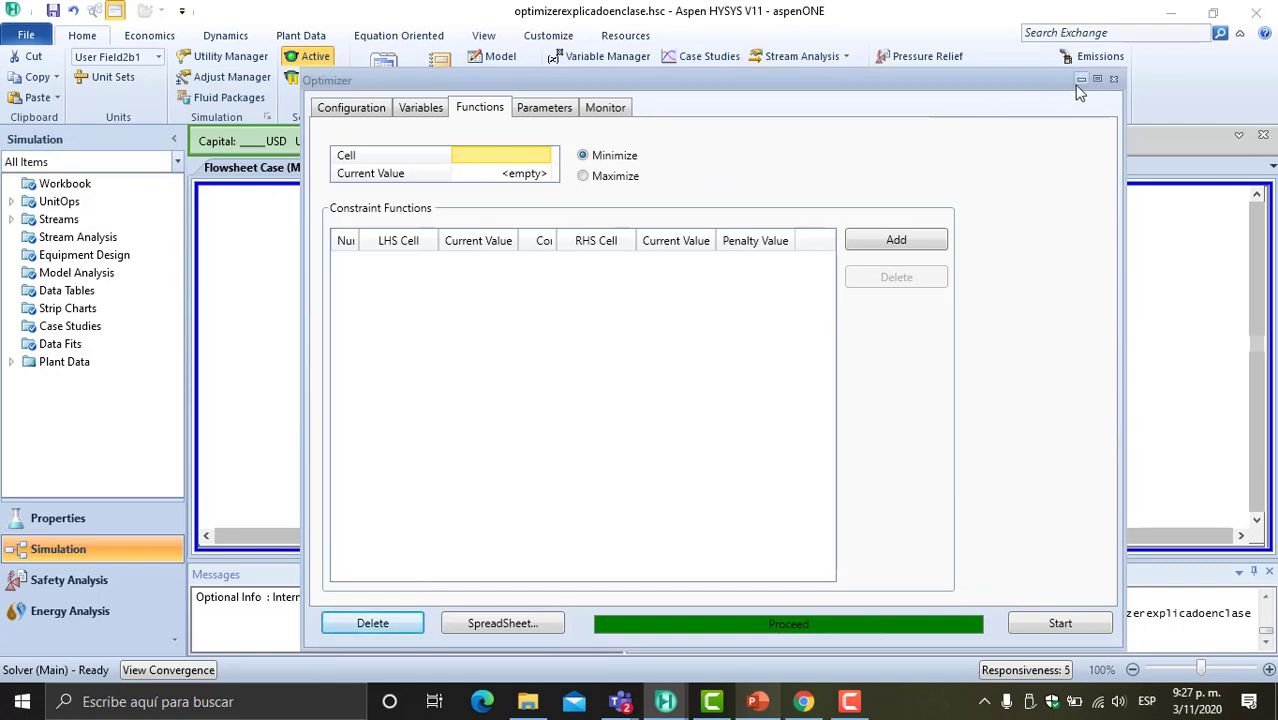
click(1081, 80)
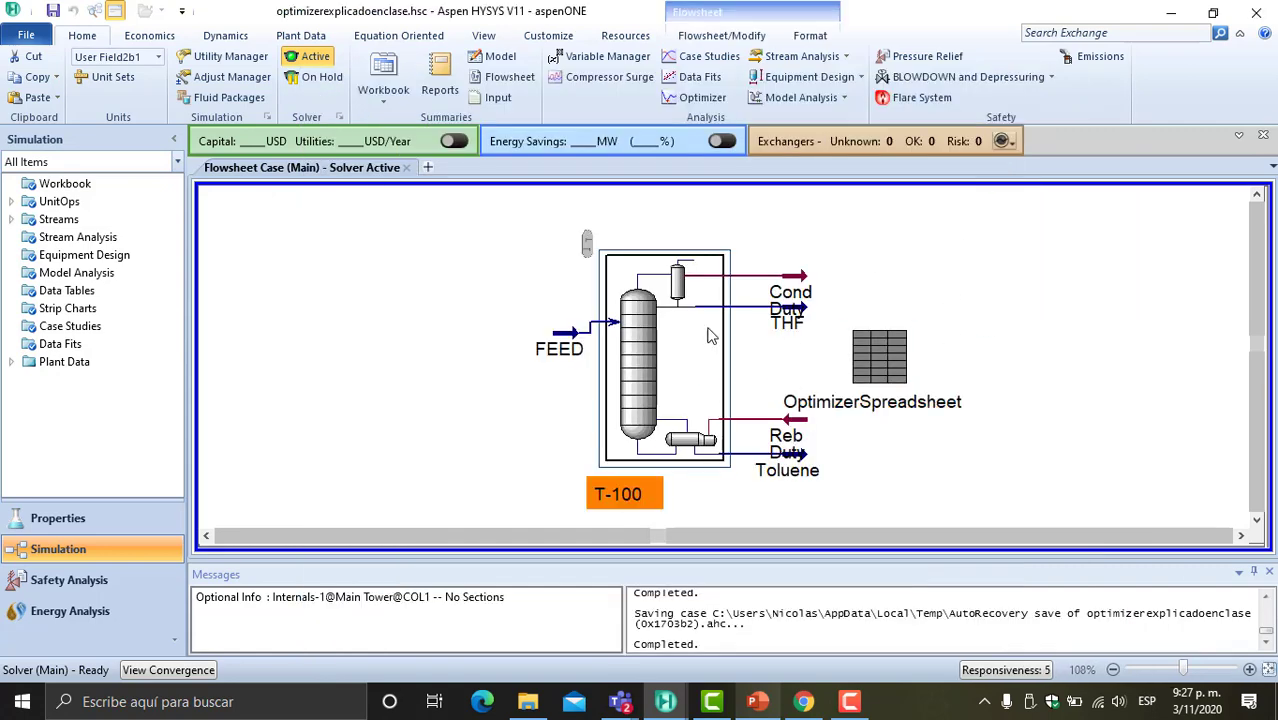
double_click(709, 336)
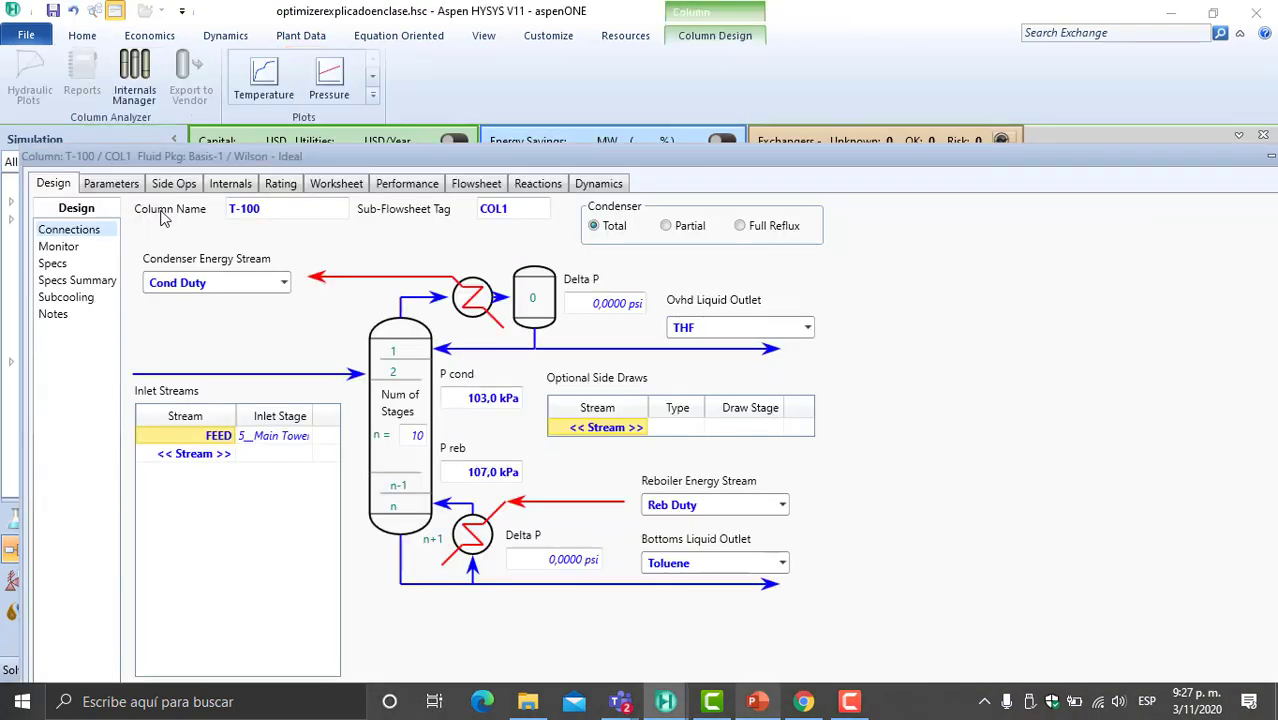
click(58, 265)
click(64, 248)
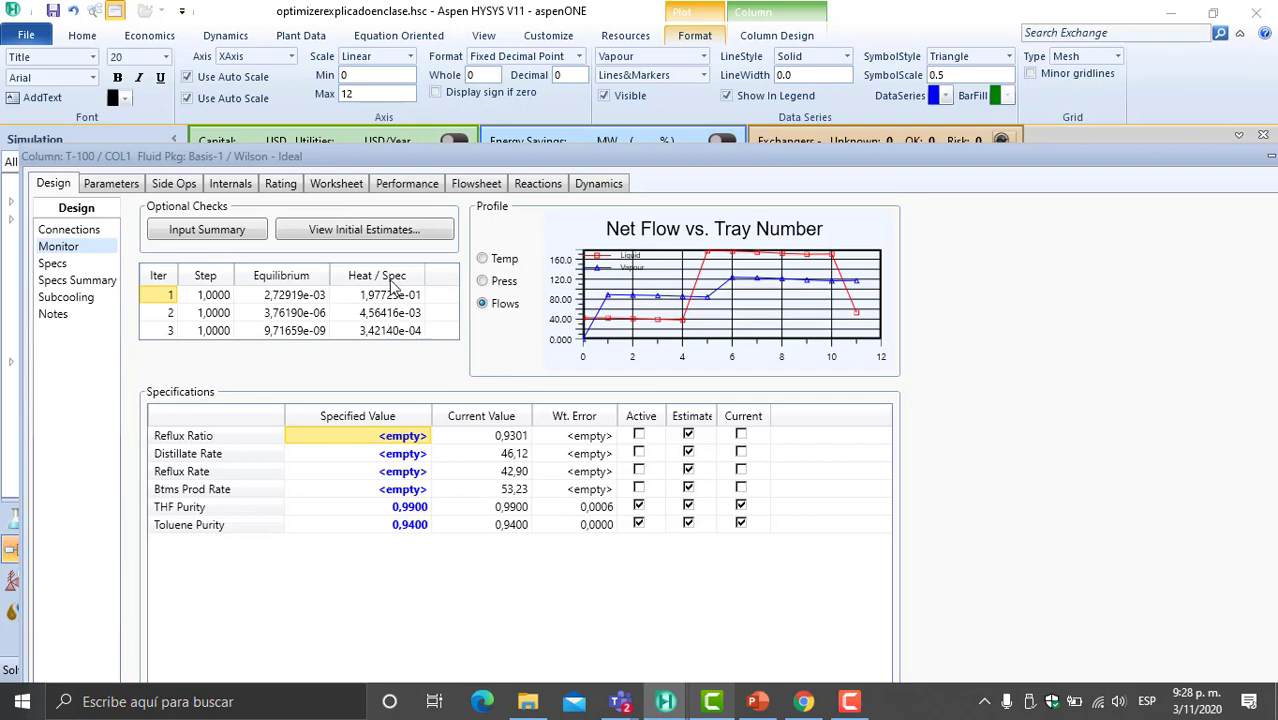
click(112, 185)
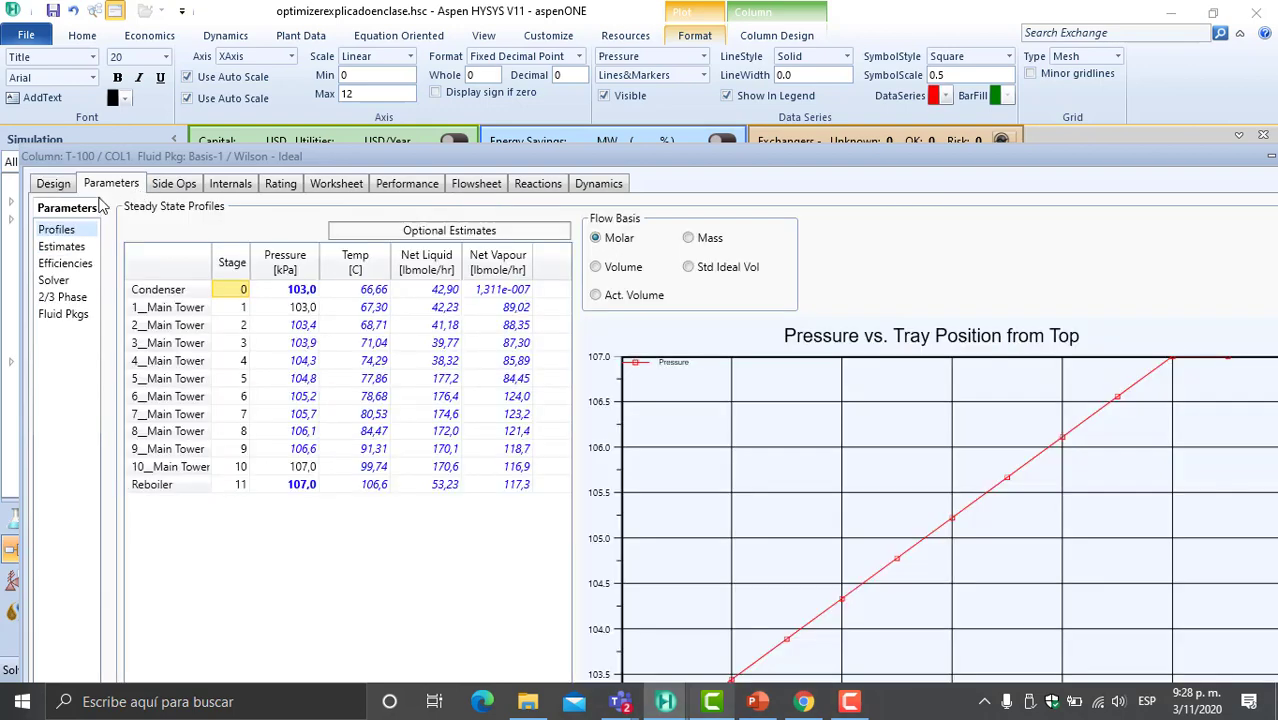
click(55, 186)
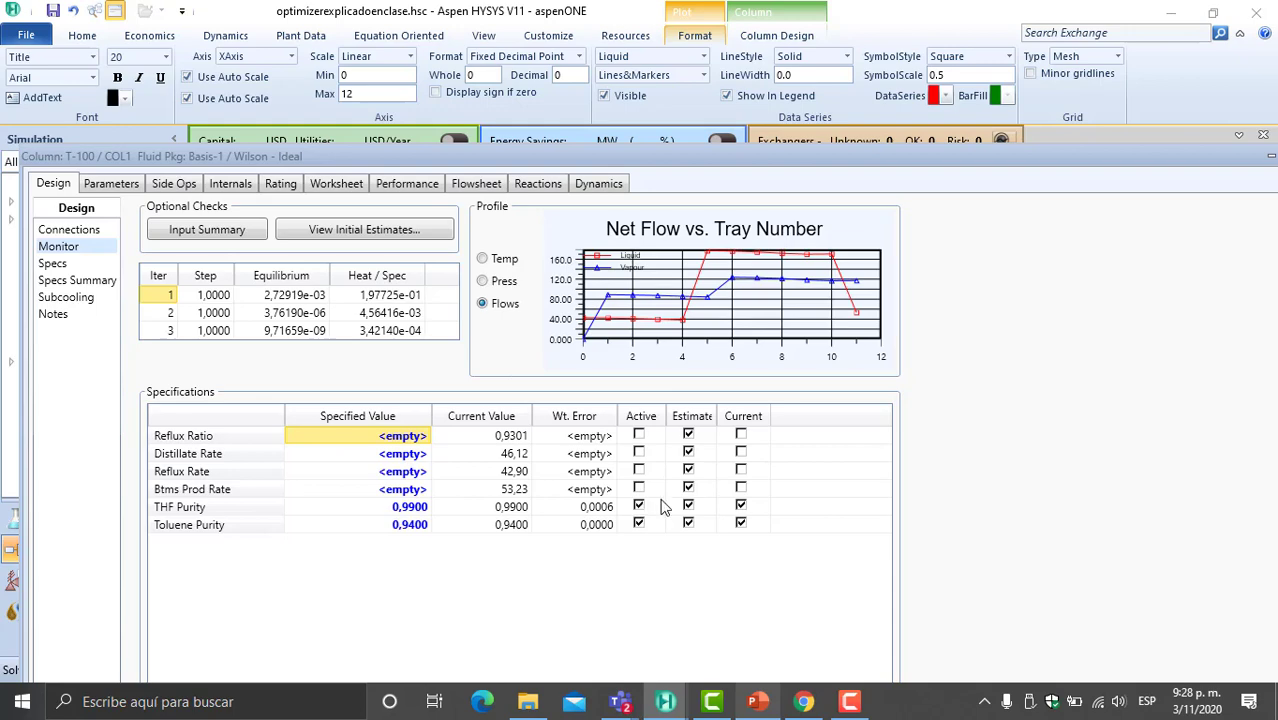
click(1271, 158)
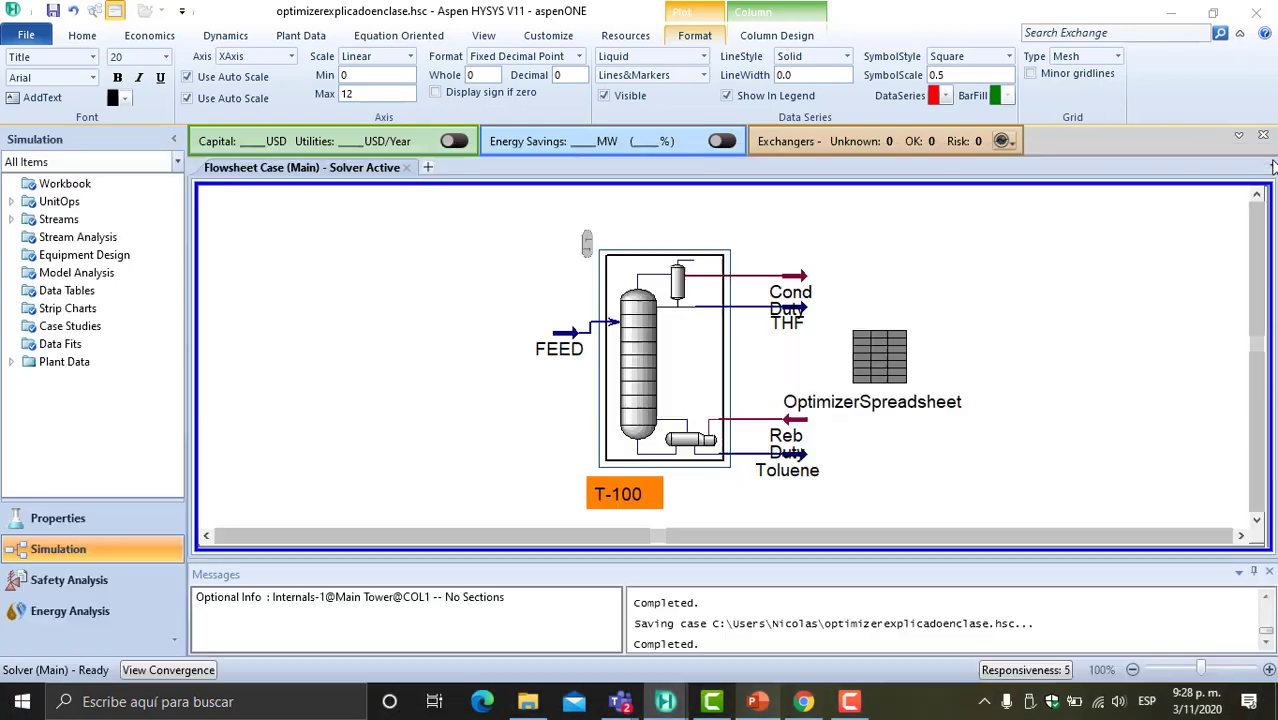
- Switch to PowerPoint and look up the feed stream conditions and composition on slide 142
click(566, 338)
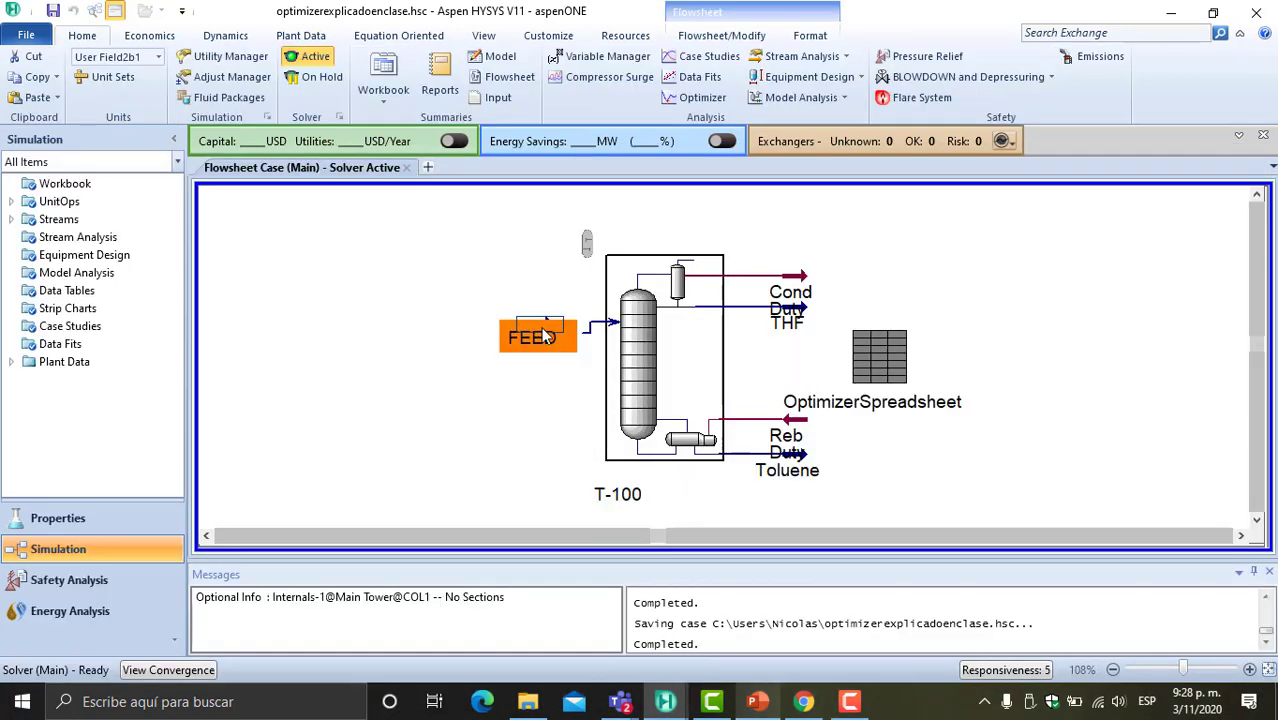
click(757, 701)
click(110, 270)
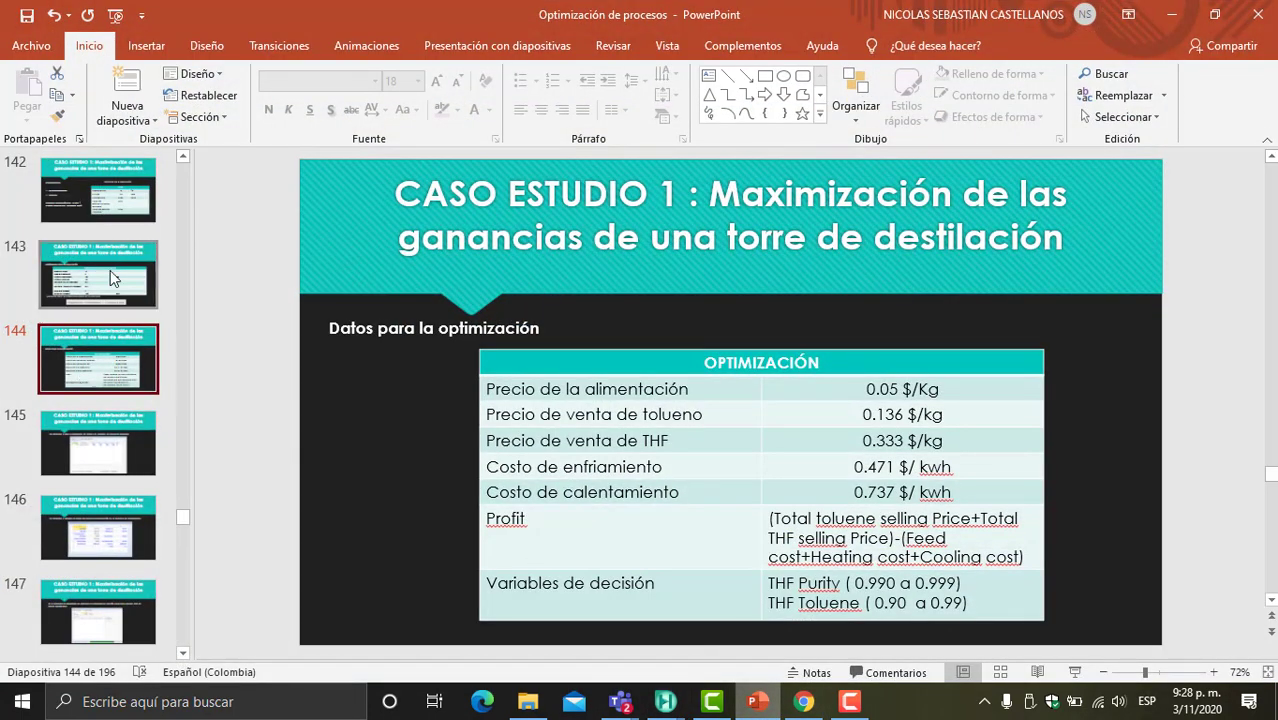
click(105, 226)
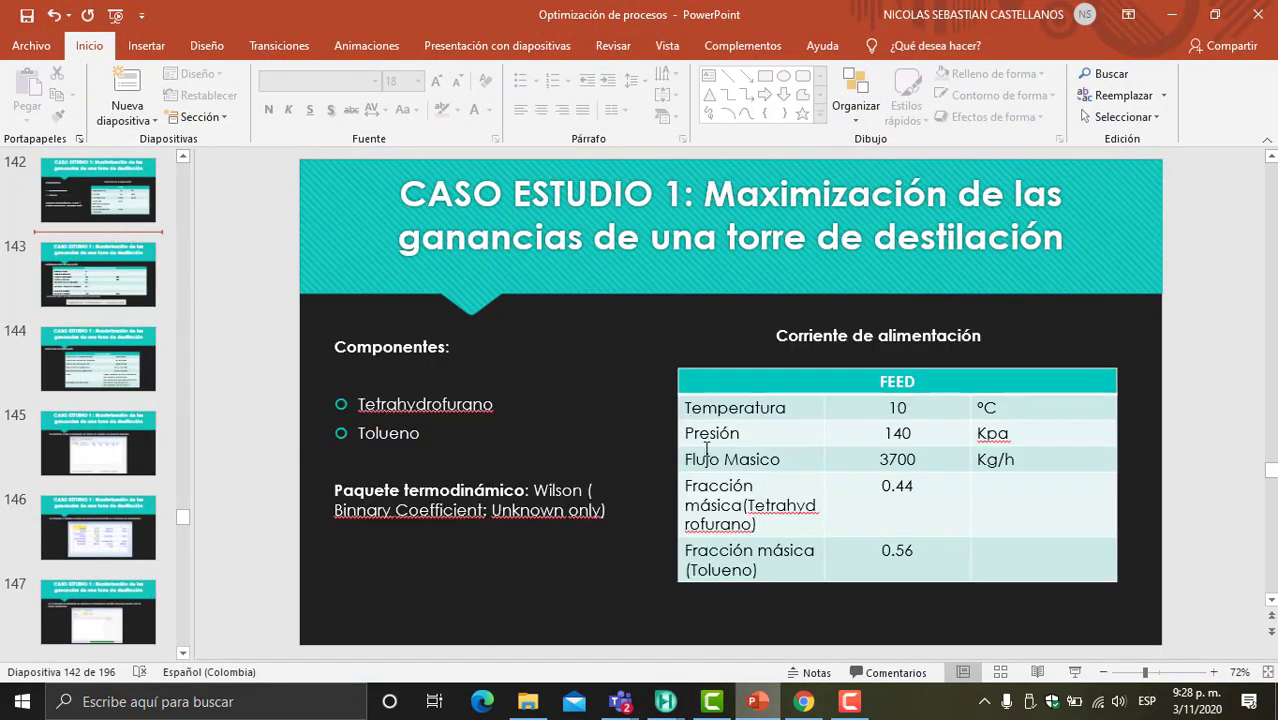
- Return to the HYSYS flowsheet and check the FEED stream's conditions and composition
mouse_move(665, 701)
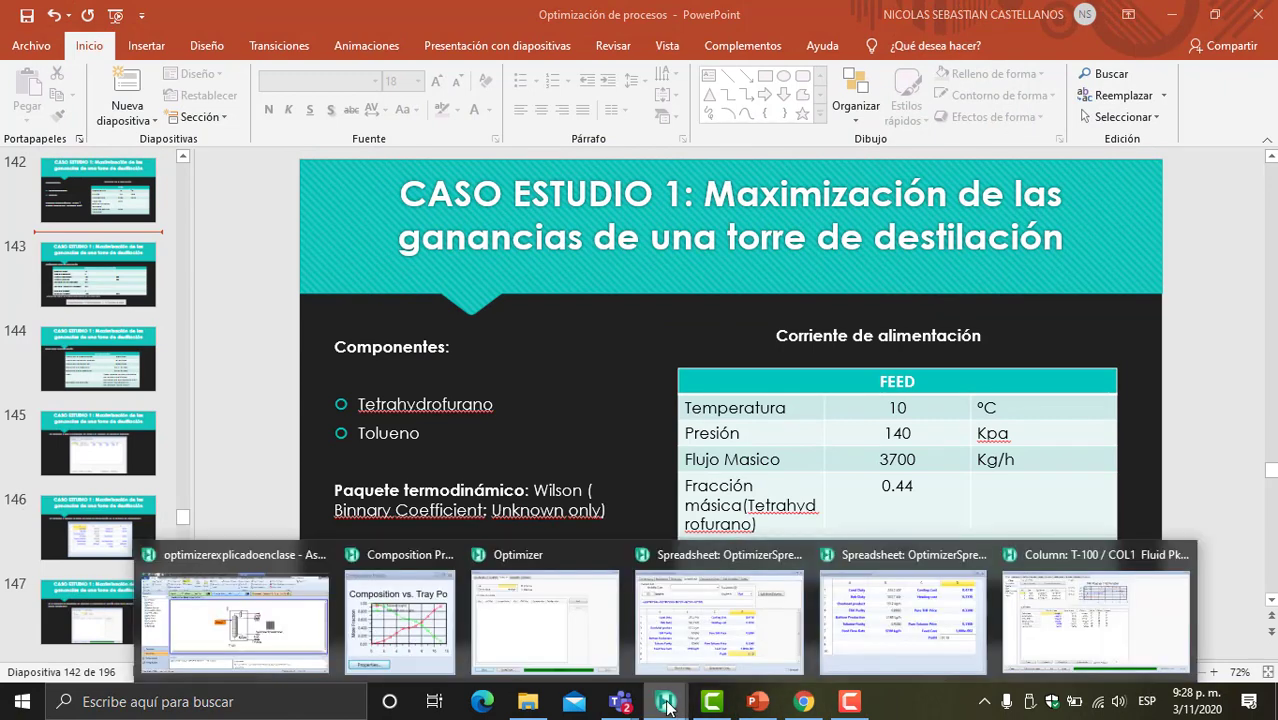
click(285, 605)
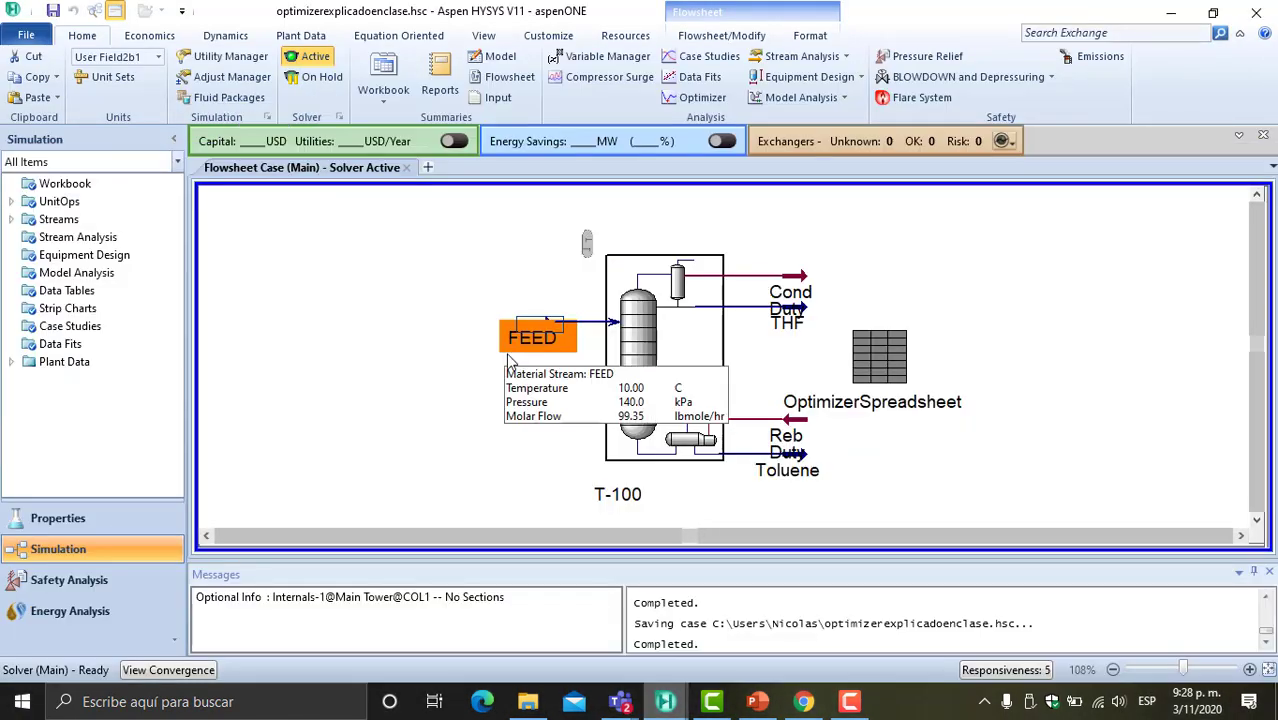
double_click(530, 330)
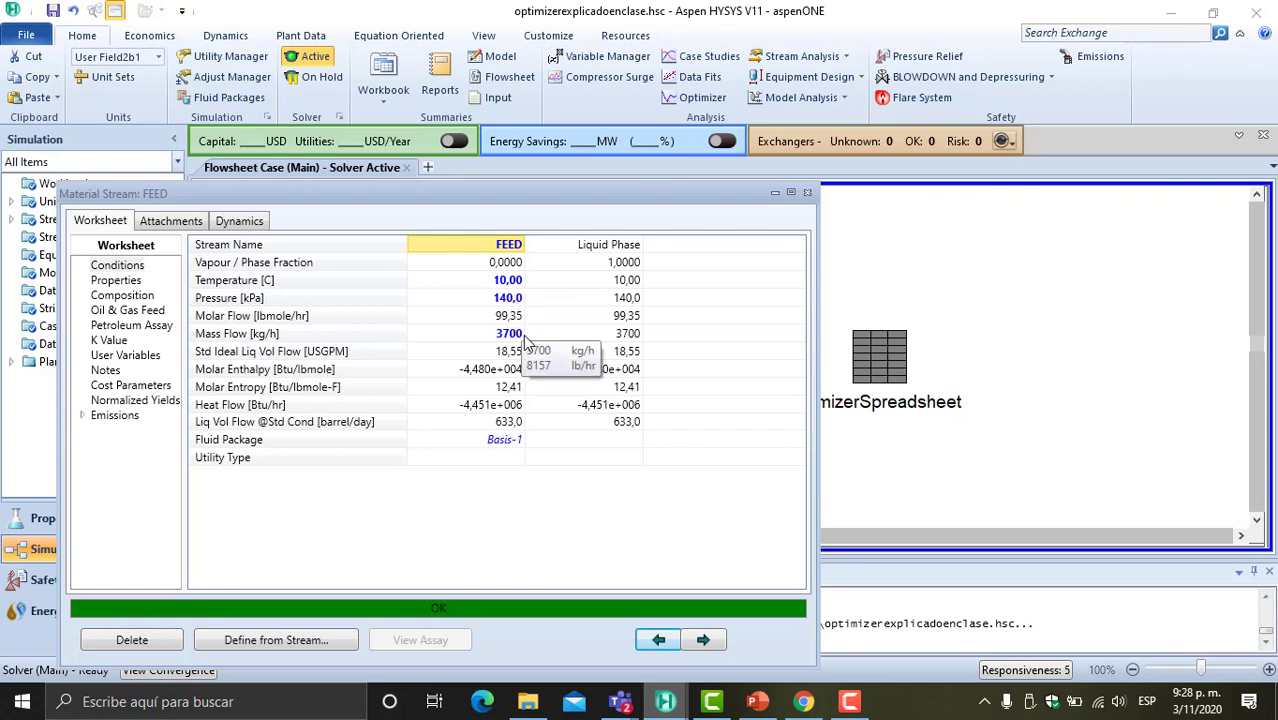
click(160, 310)
click(152, 297)
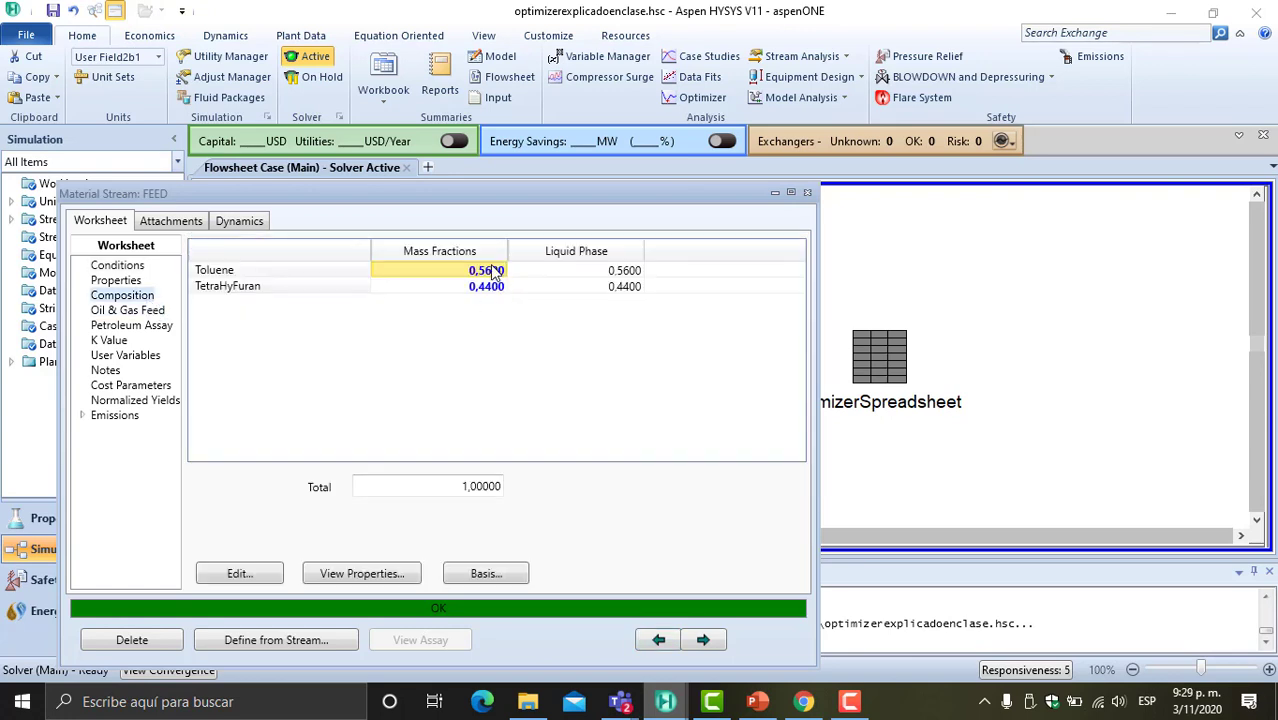
- Minimize the FEED window, open column T-100, and review its connections and its THF Purity and Toluene Purity specifications
click(773, 193)
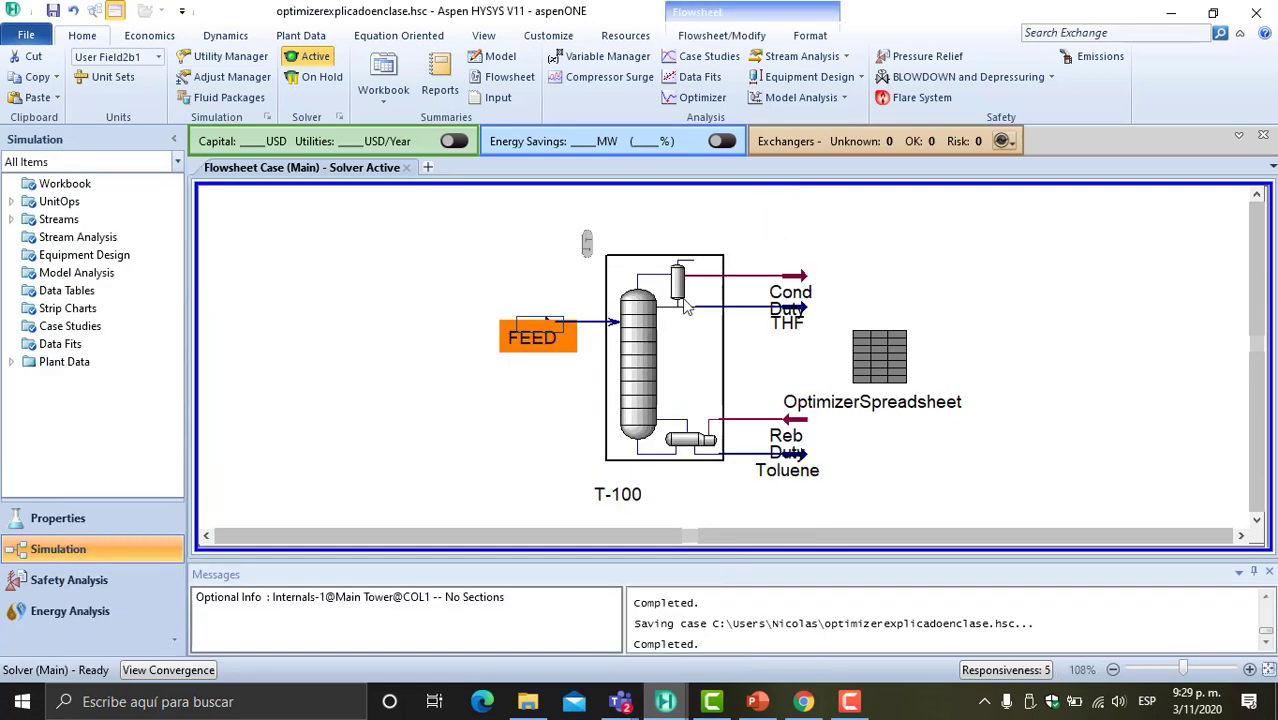
double_click(684, 328)
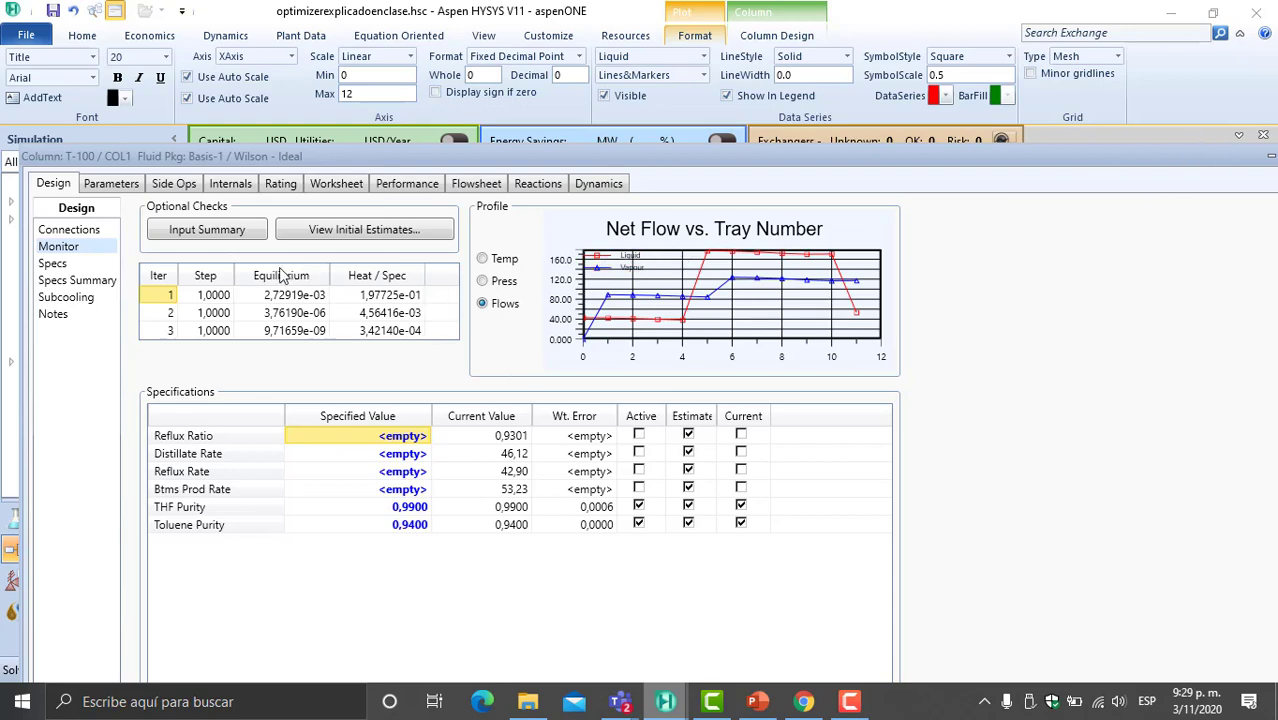
click(55, 263)
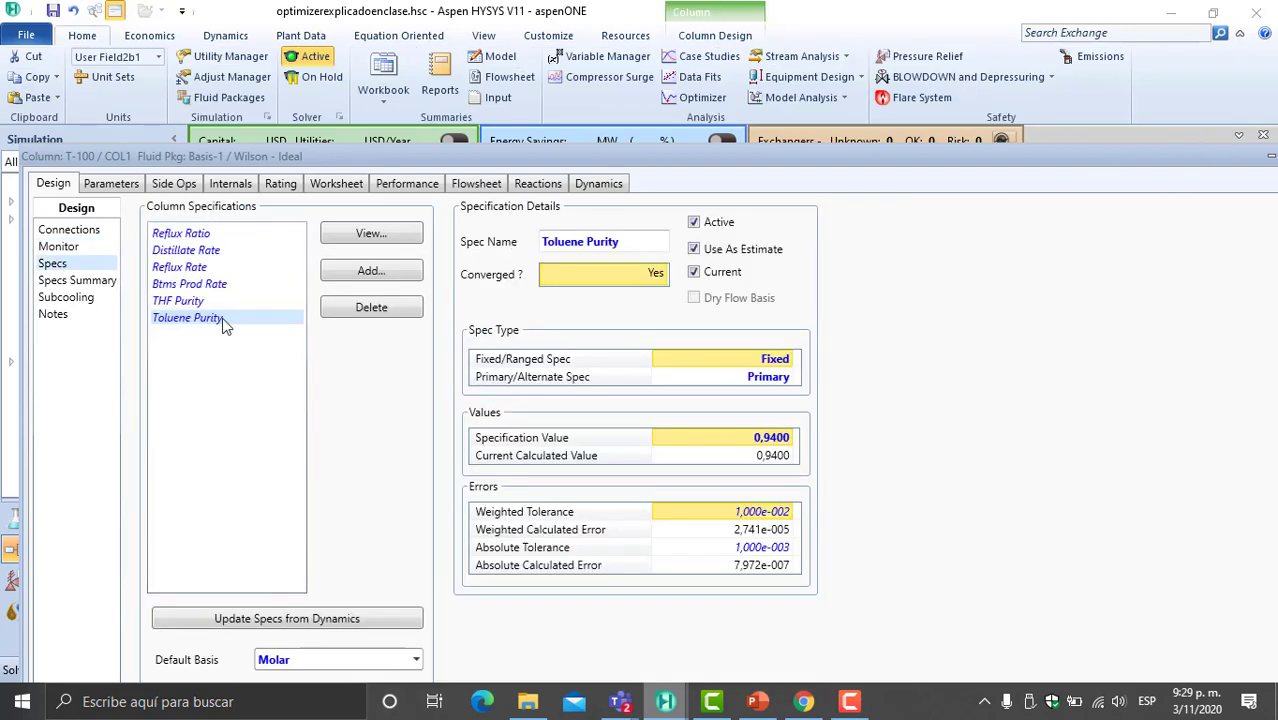
click(68, 231)
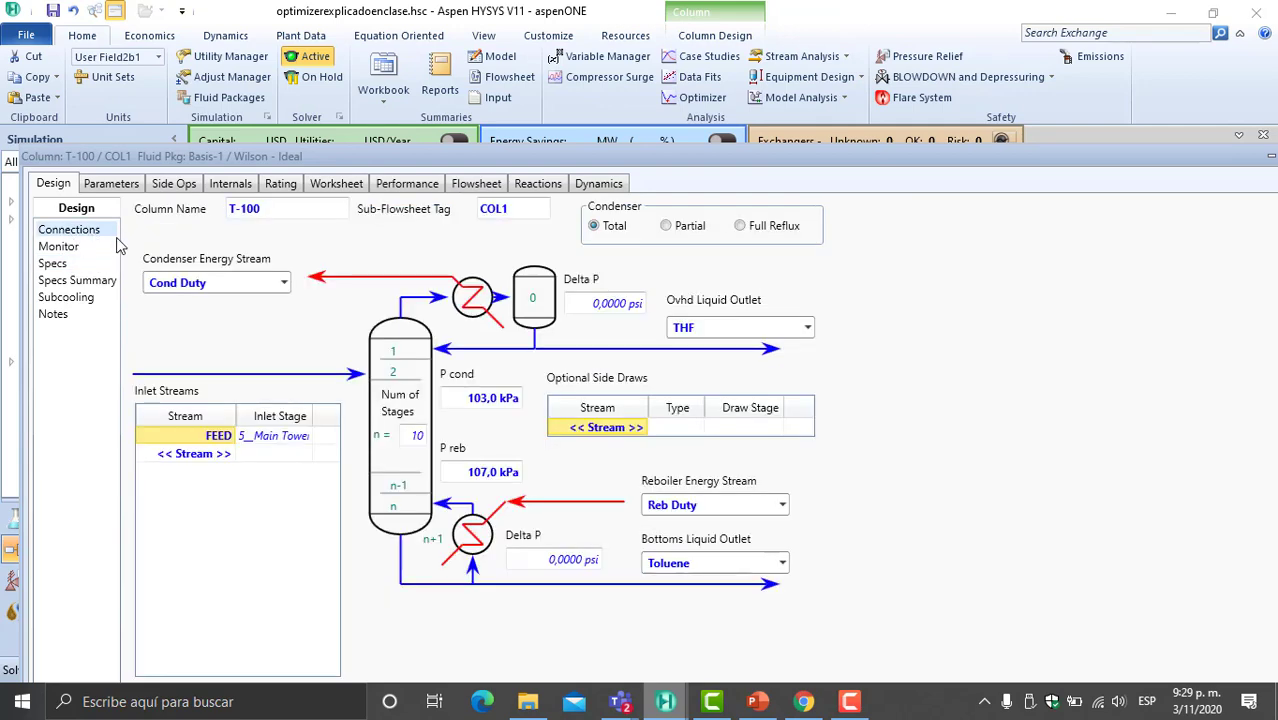
drag(350, 157, 350, 16)
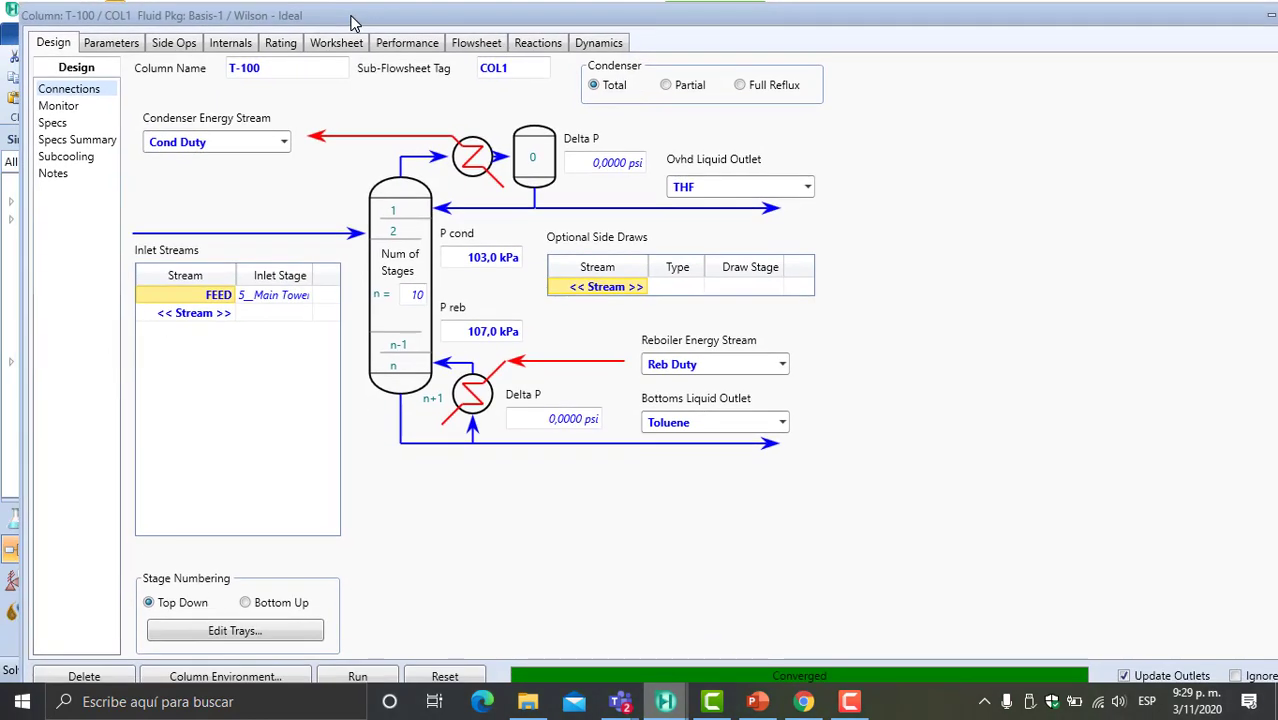
click(55, 122)
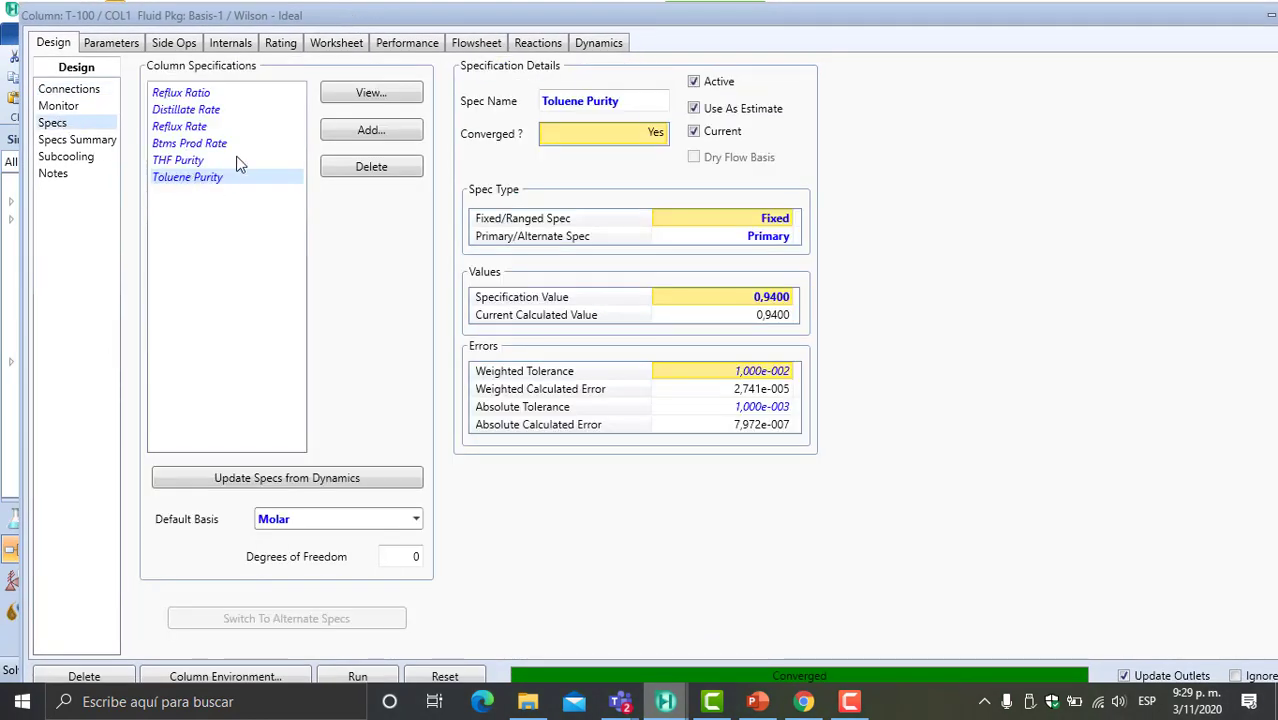
click(200, 160)
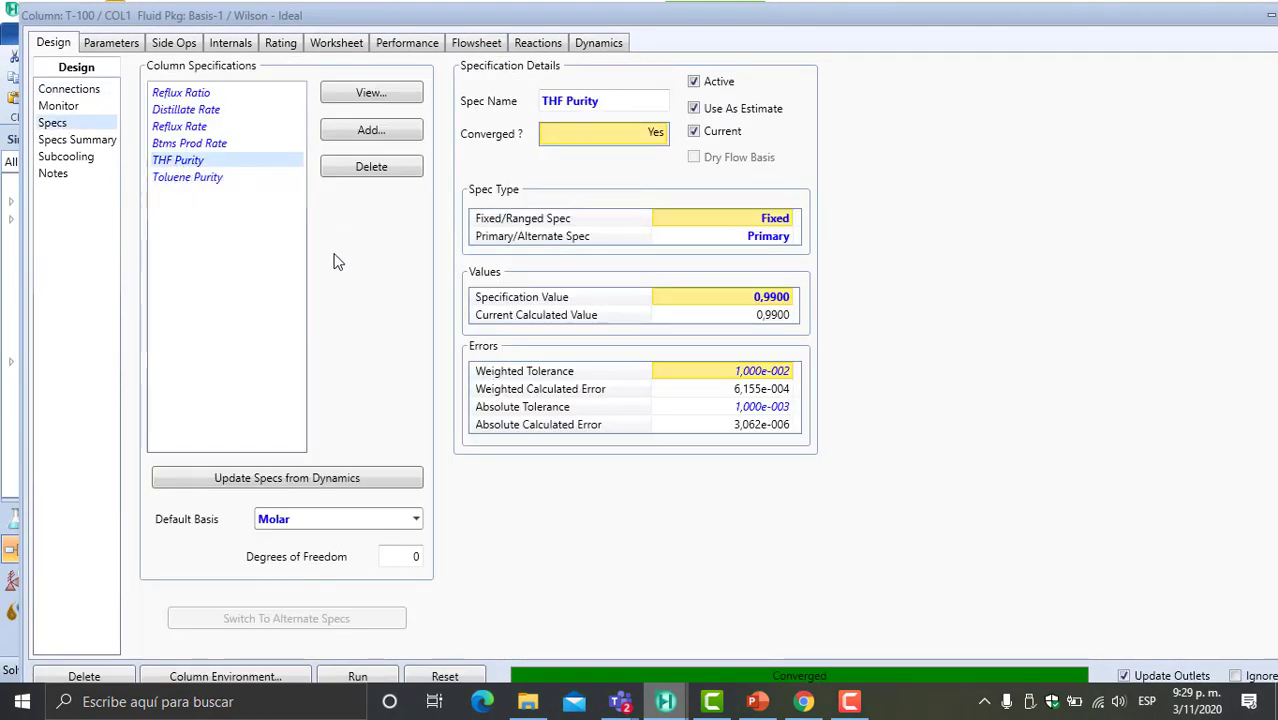
- Deactivate the THF Purity and Toluene Purity specifications in the monitor view of column T-100
click(66, 107)
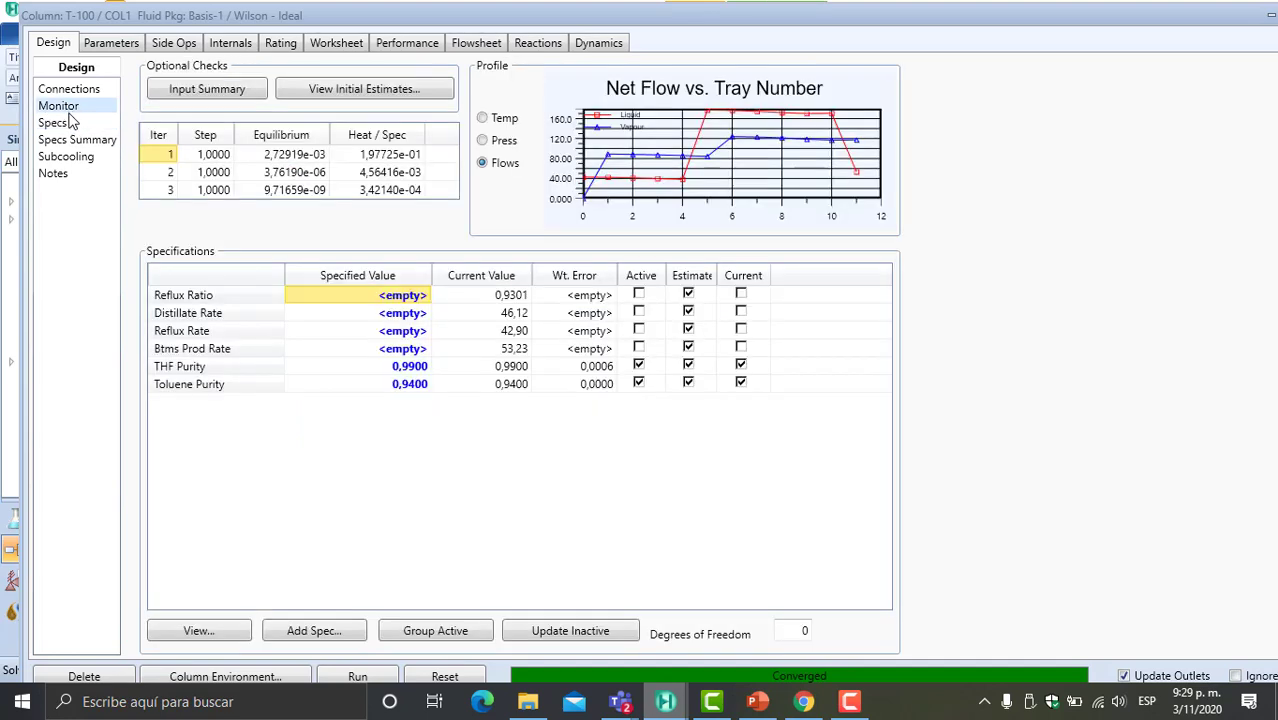
click(639, 366)
click(639, 384)
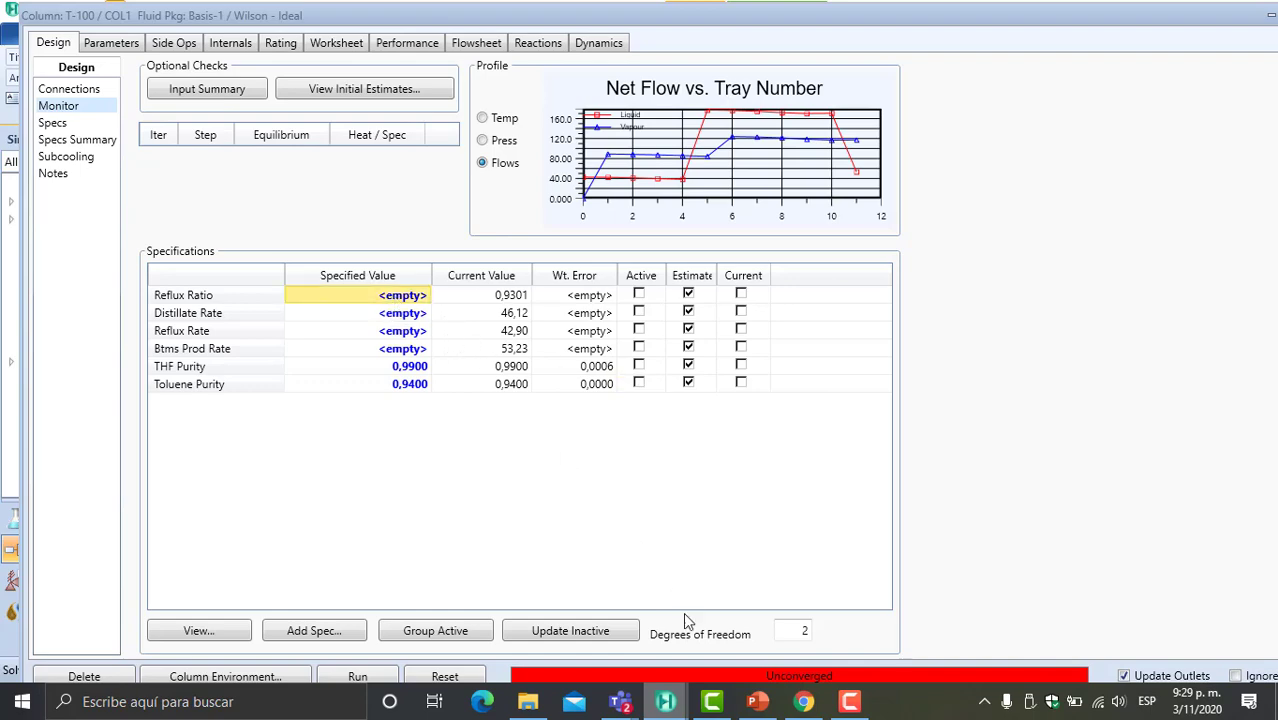
- Switch to PowerPoint, look up the distillation tower parameters and estimates on slide 143, and return to HYSYS
click(755, 704)
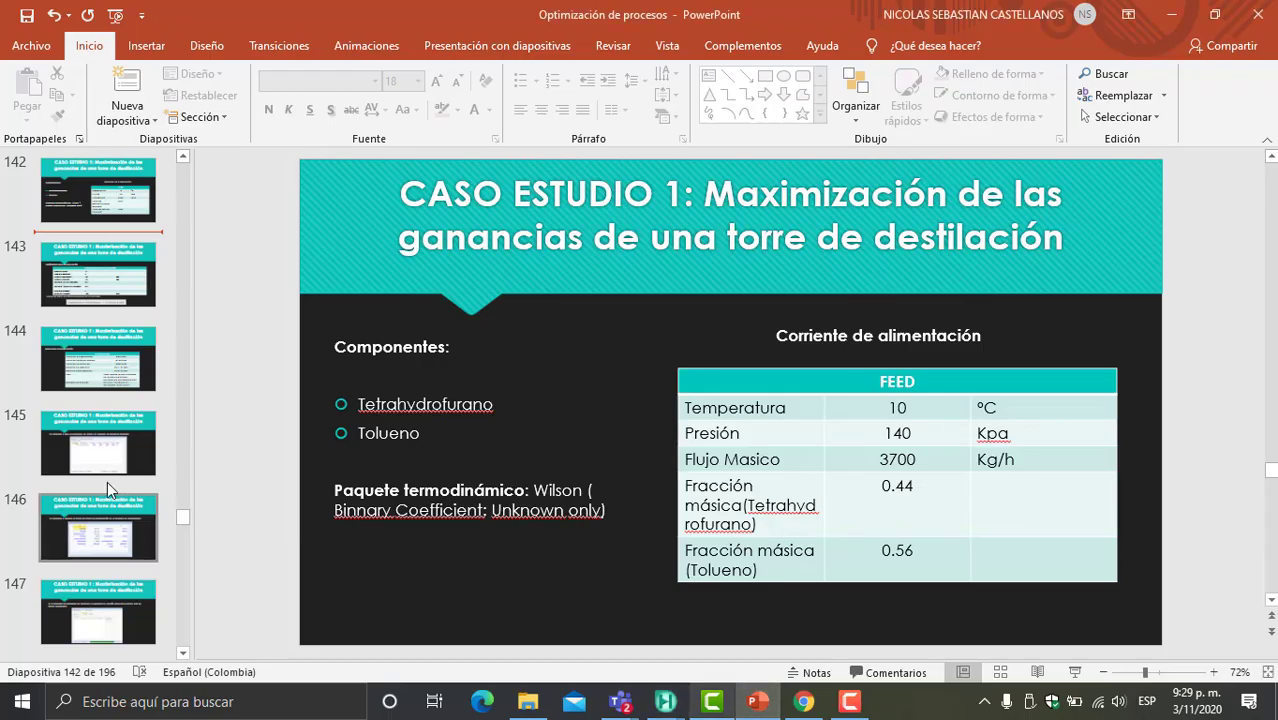
click(93, 272)
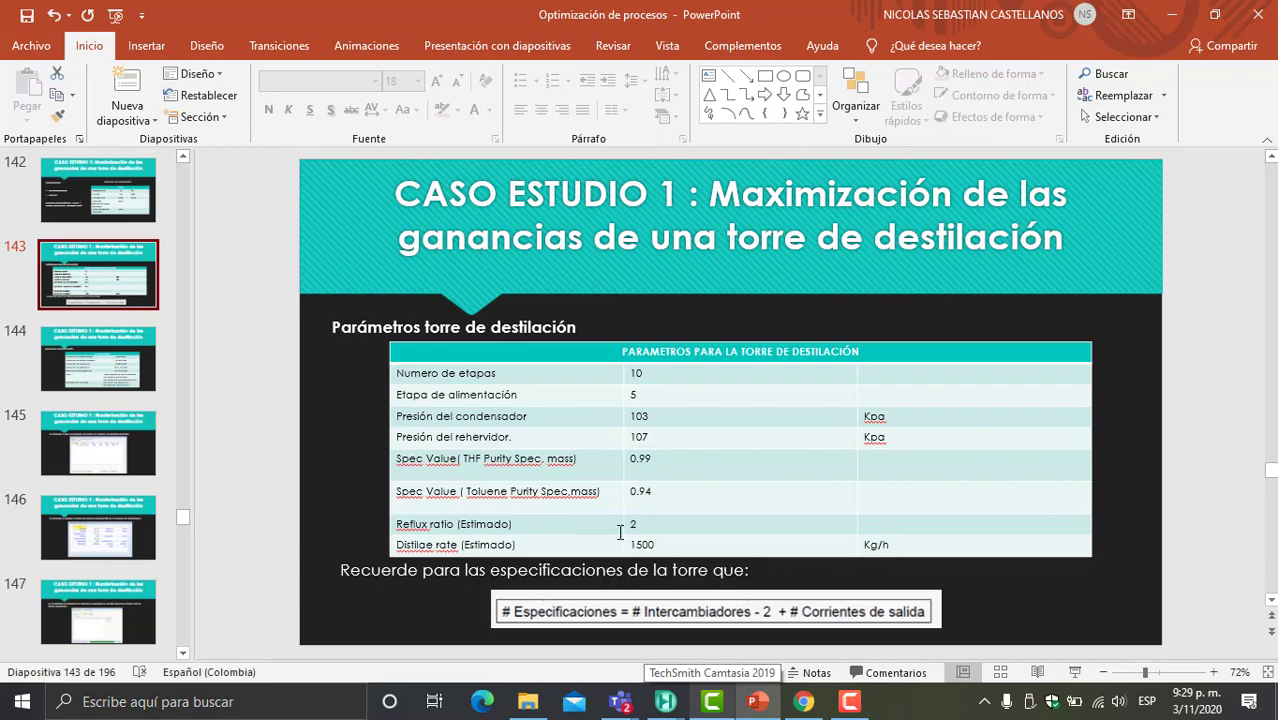
click(665, 702)
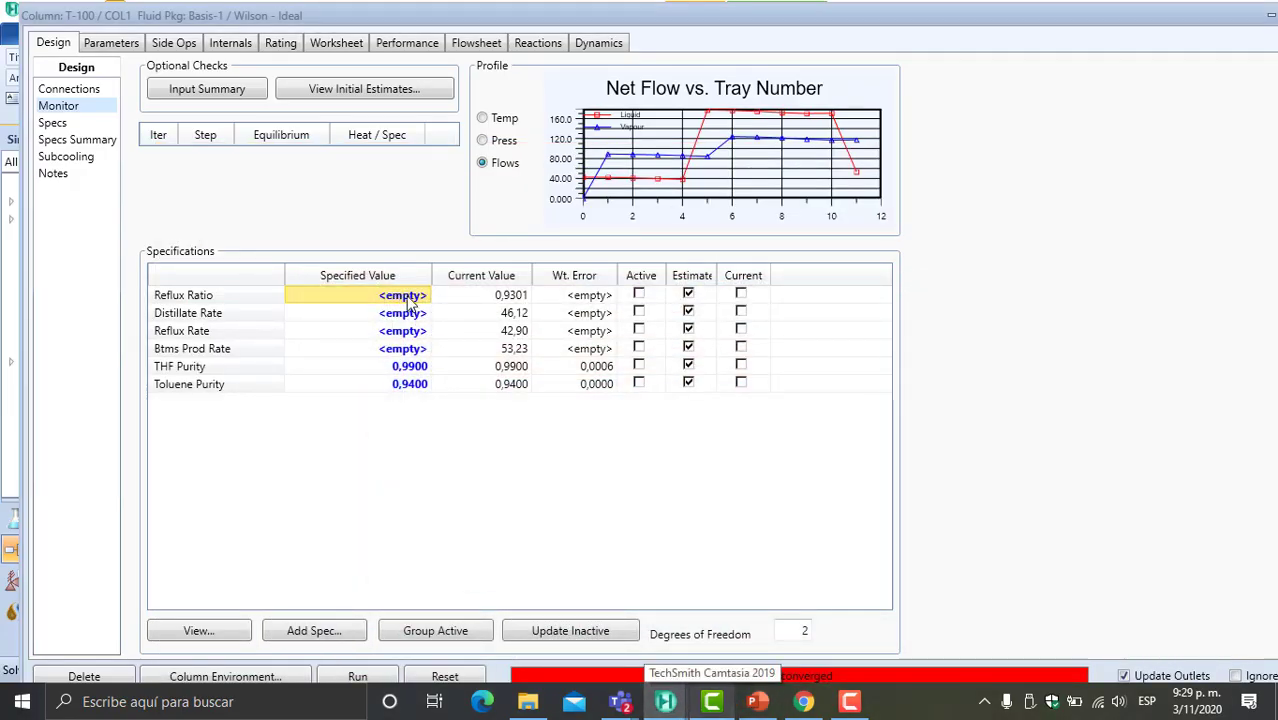
- Set the column's specified Reflux Ratio to 2 and its Distillate Rate to 1500 lbmole/hr
text(2)
key(Return)
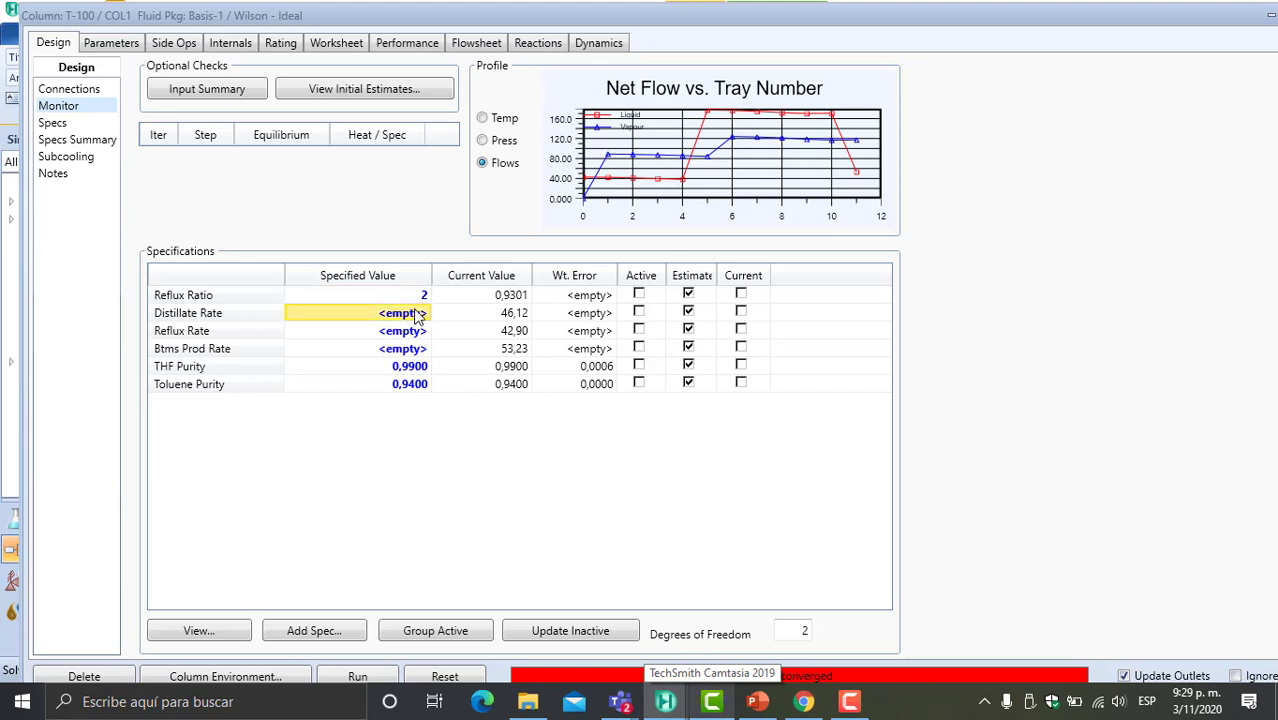
text(1500)
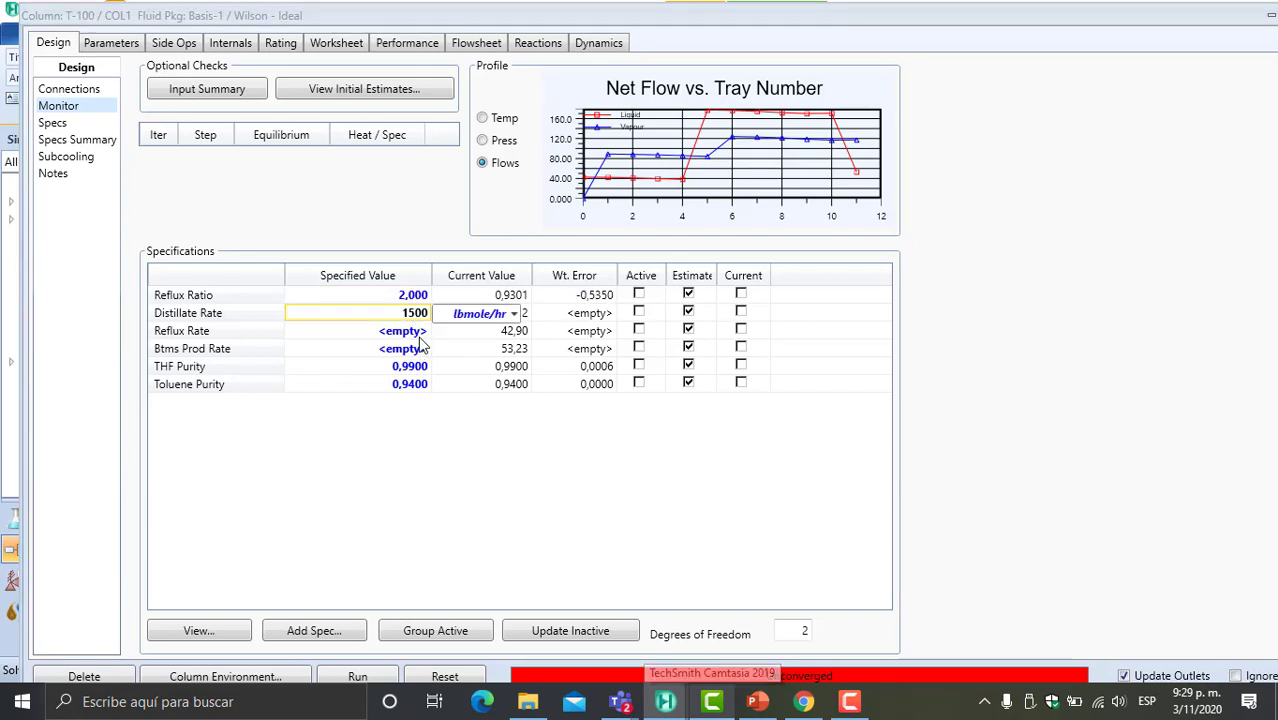
click(514, 313)
scroll(495, 387, up, 1)
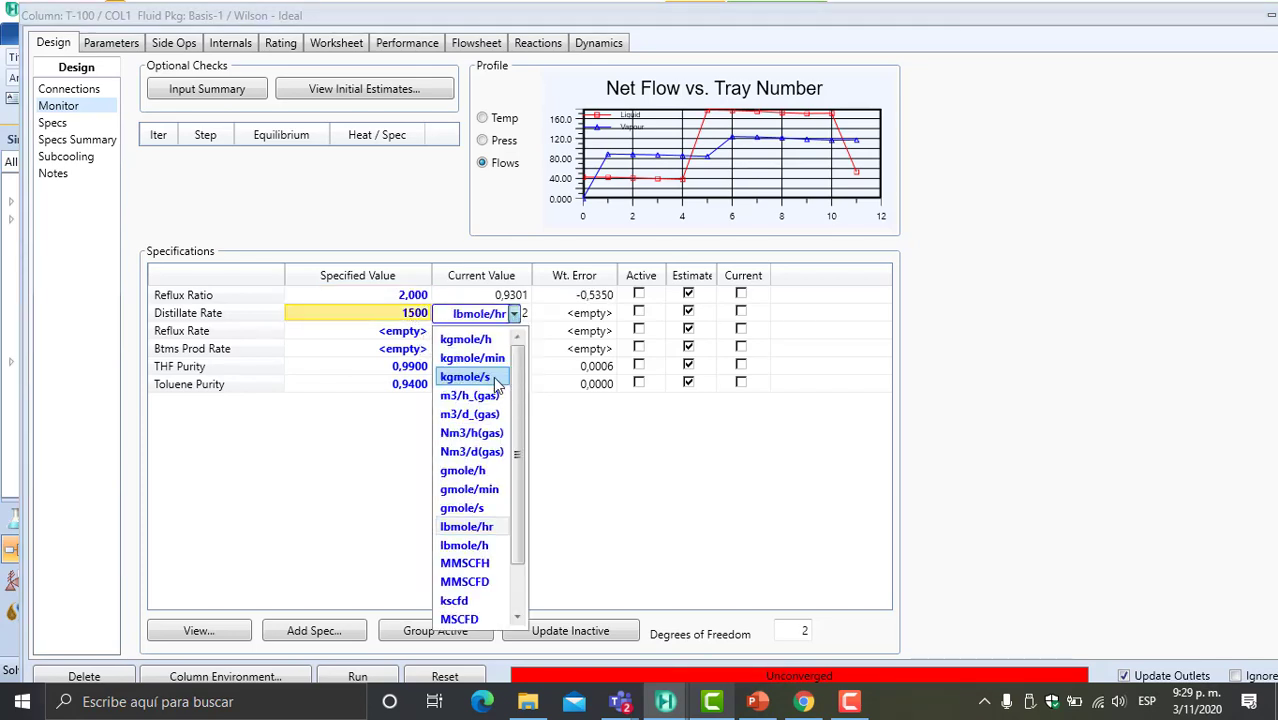
click(561, 331)
key(Return)
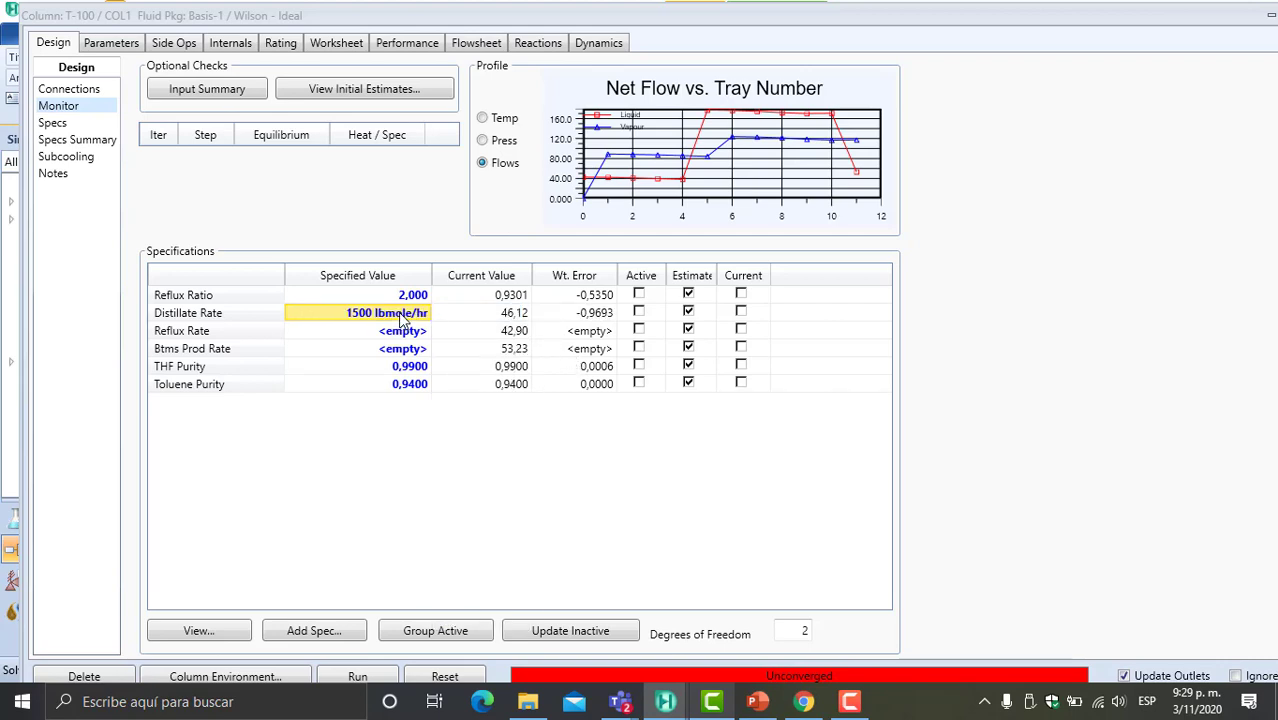
- Clear the specified Distillate Rate and enter 1500 lbmole/hr for it again
key(Delete)
key(Return)
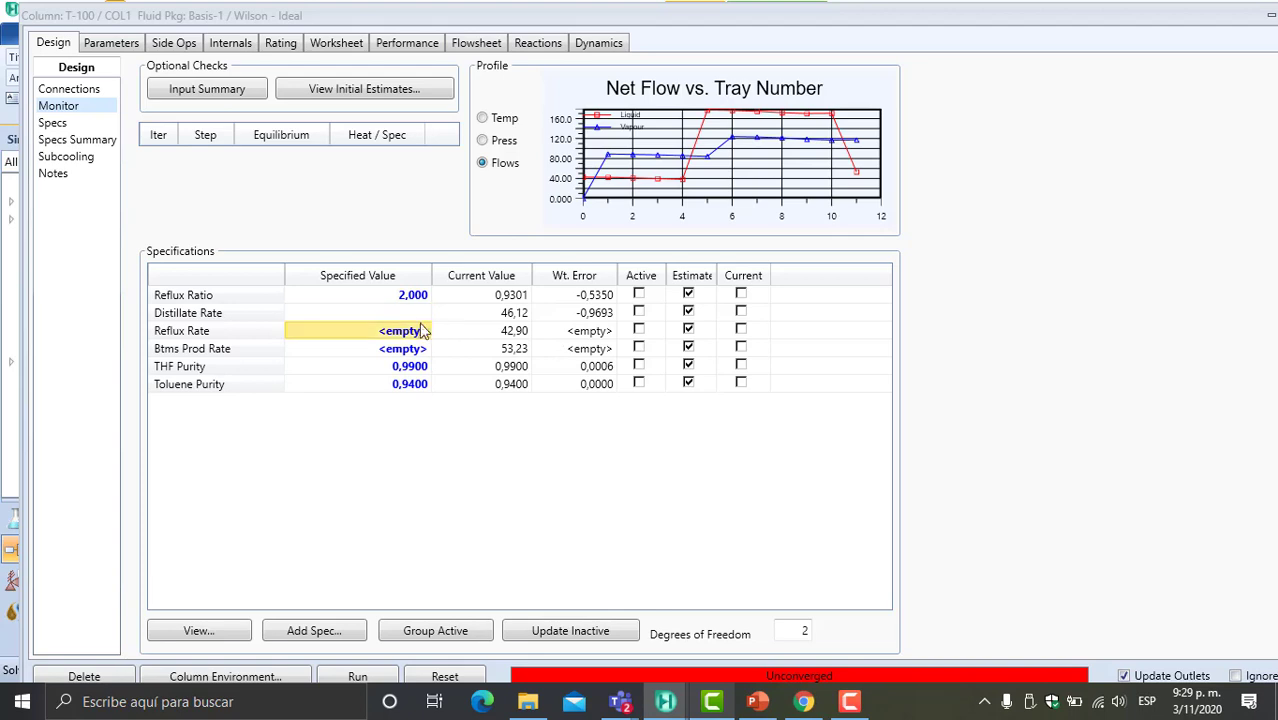
click(411, 321)
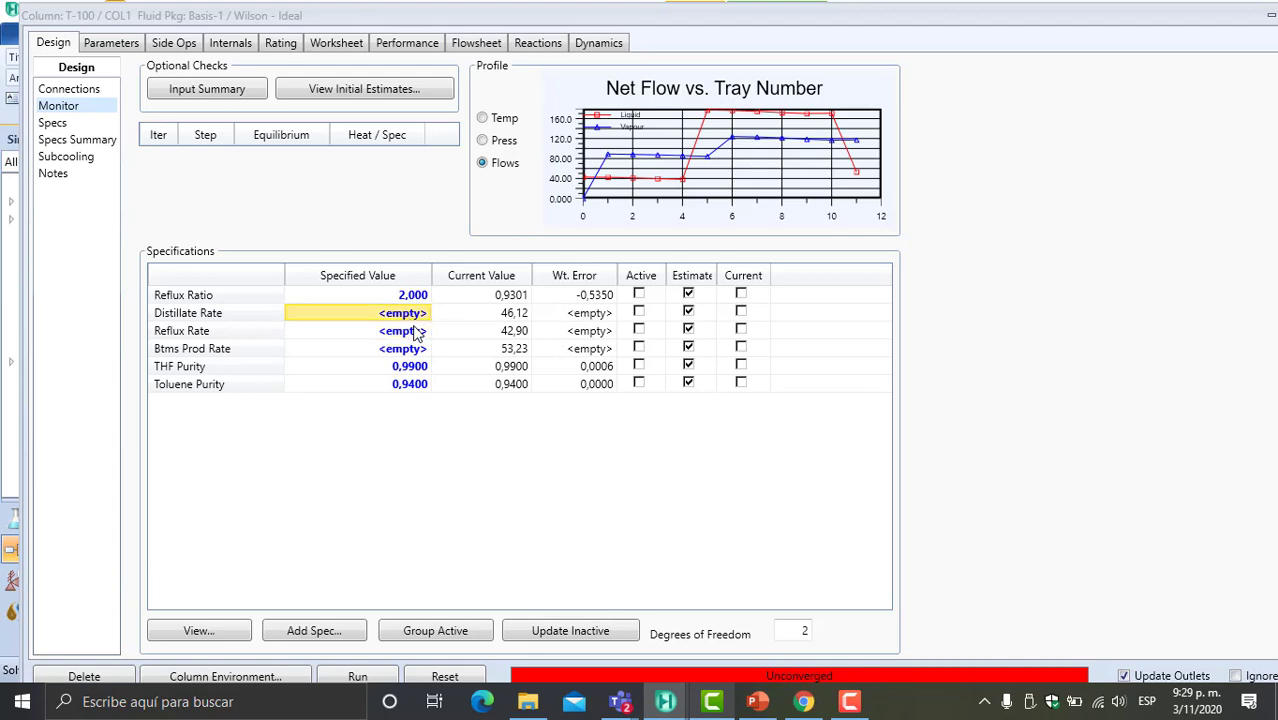
click(441, 347)
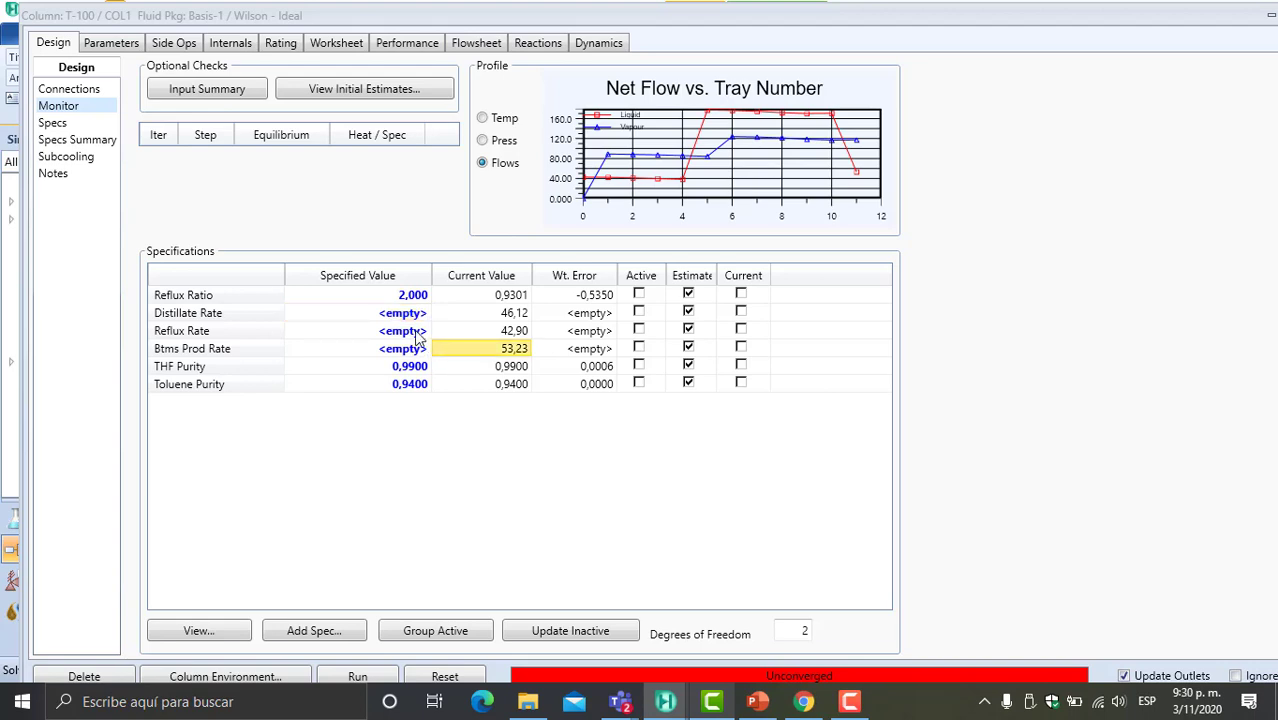
click(387, 316)
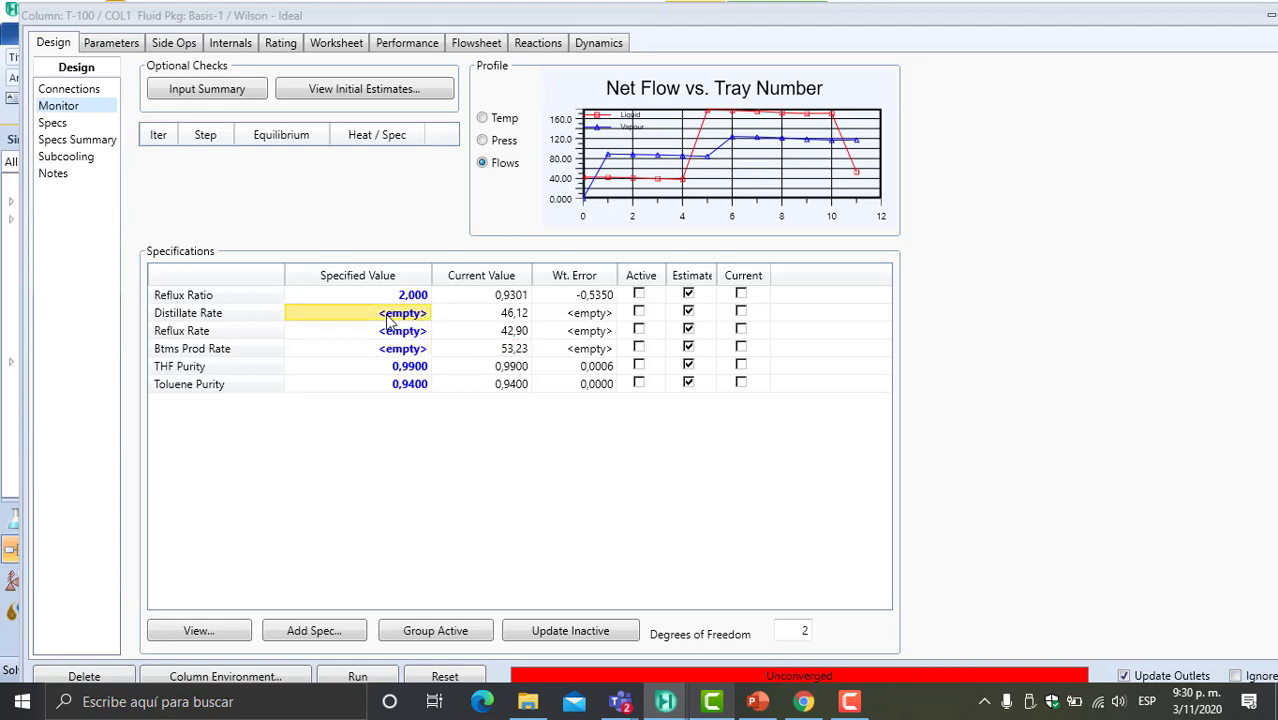
double_click(391, 318)
text(15)
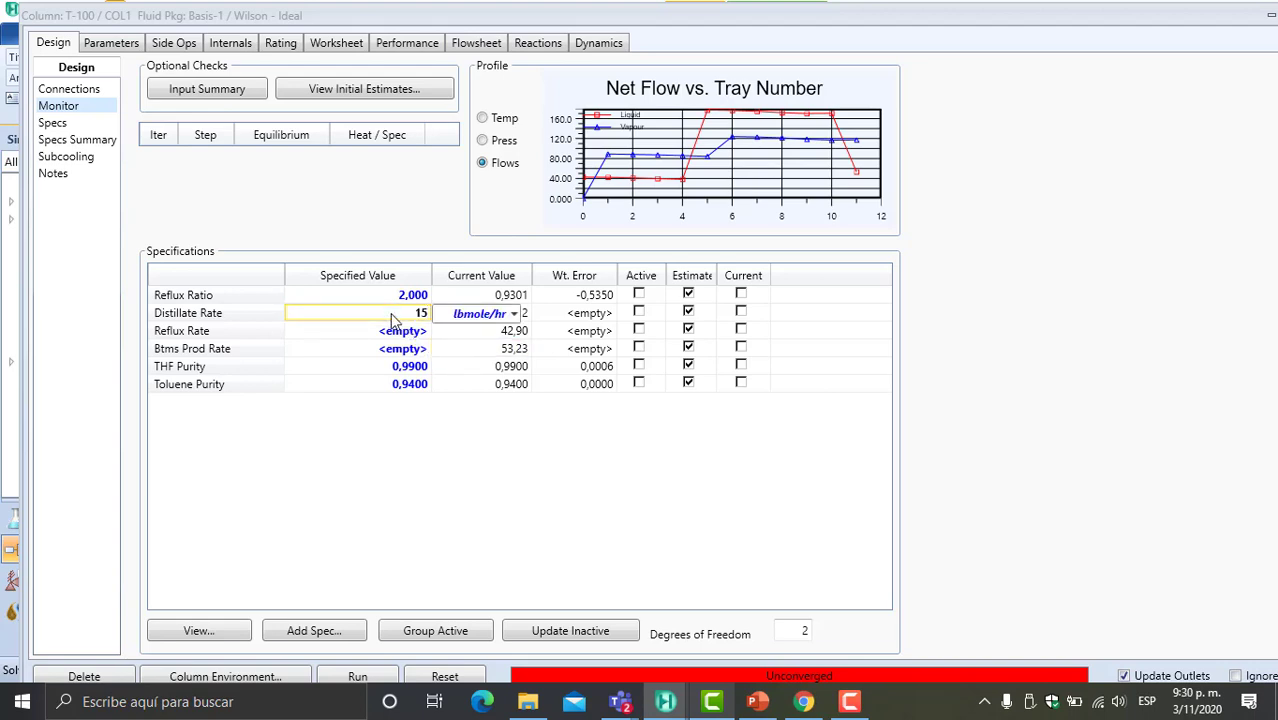
text(00)
key(Return)
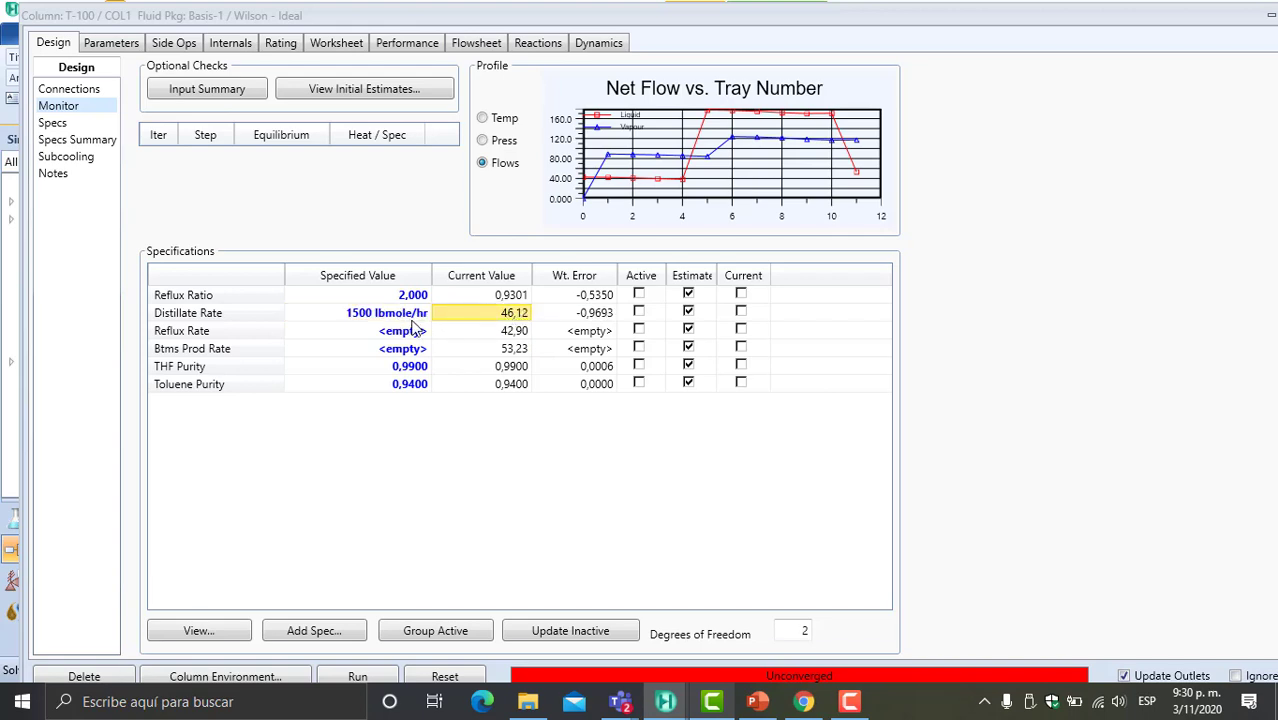
- Re-enter 1500 as the specified Distillate Rate and look through the flow units offered for it
click(401, 318)
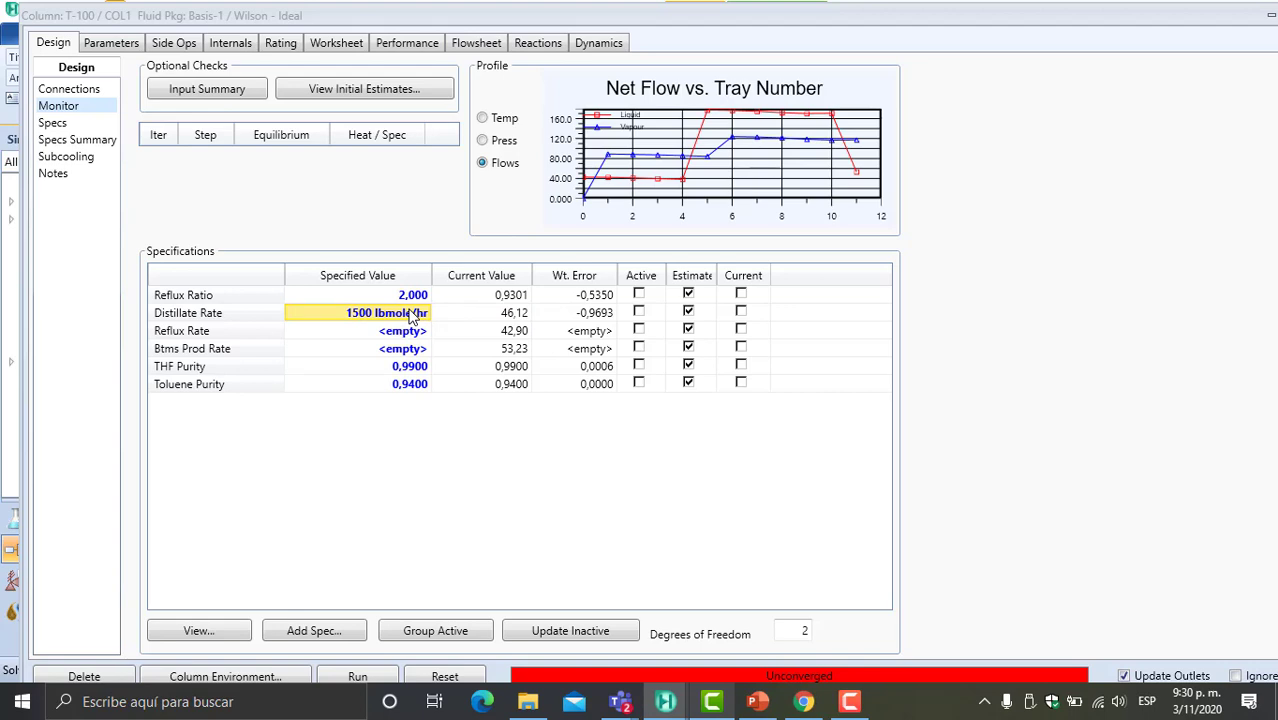
click(413, 316)
click(419, 300)
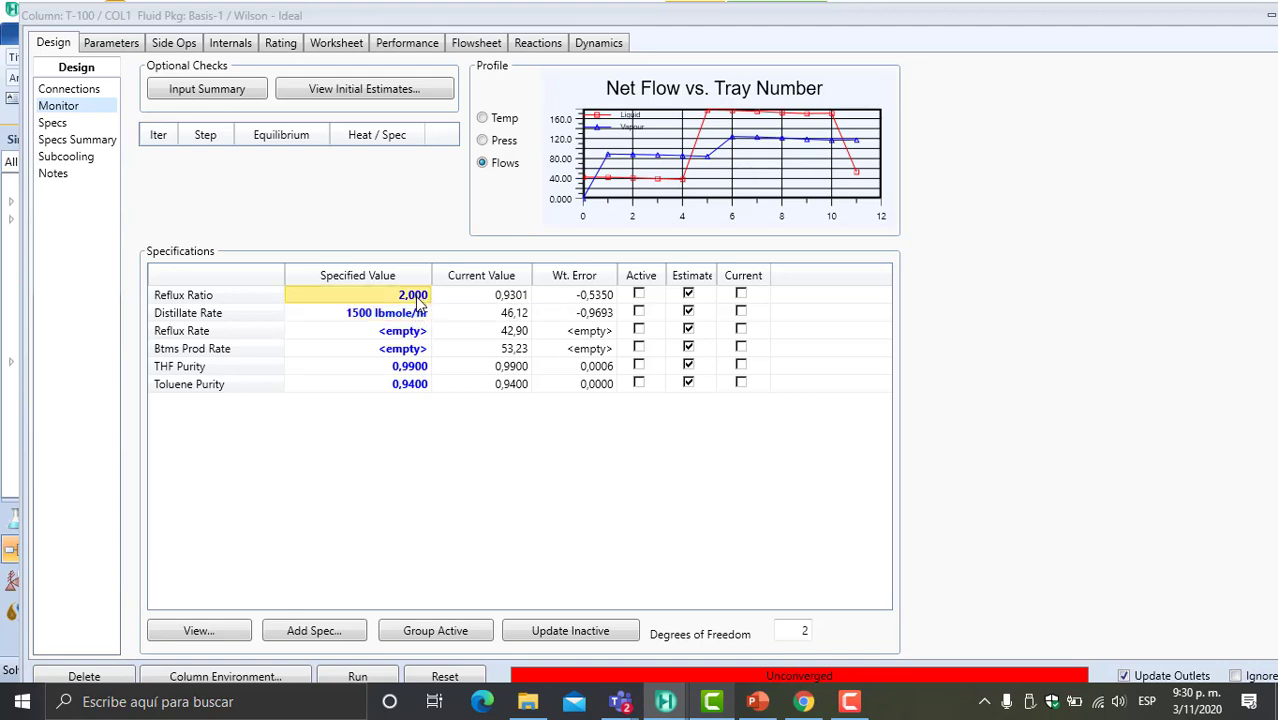
click(417, 318)
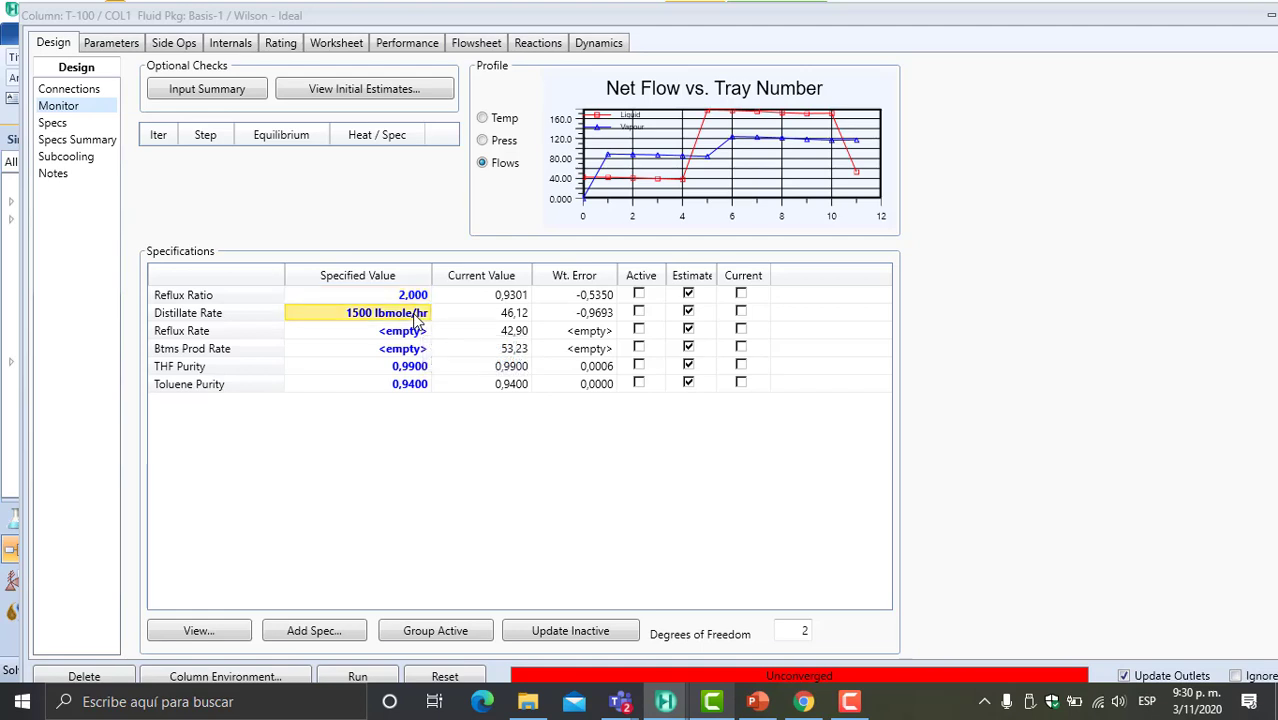
text(1500)
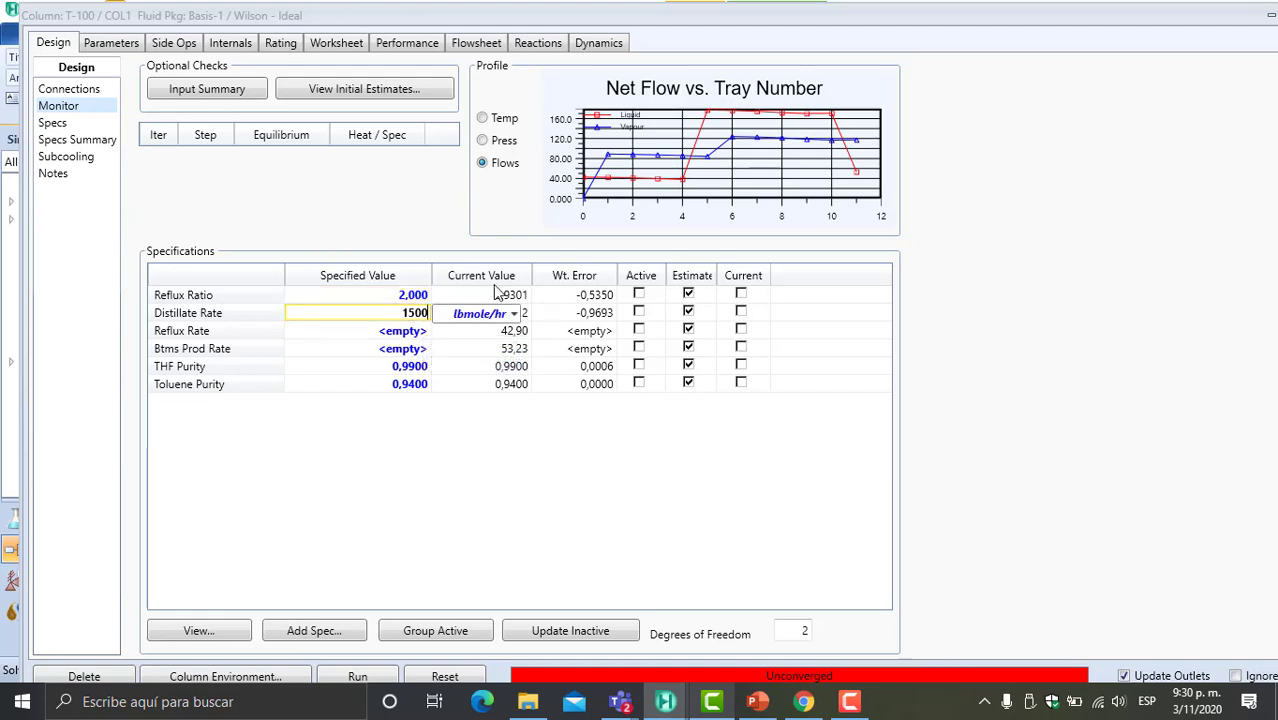
click(514, 315)
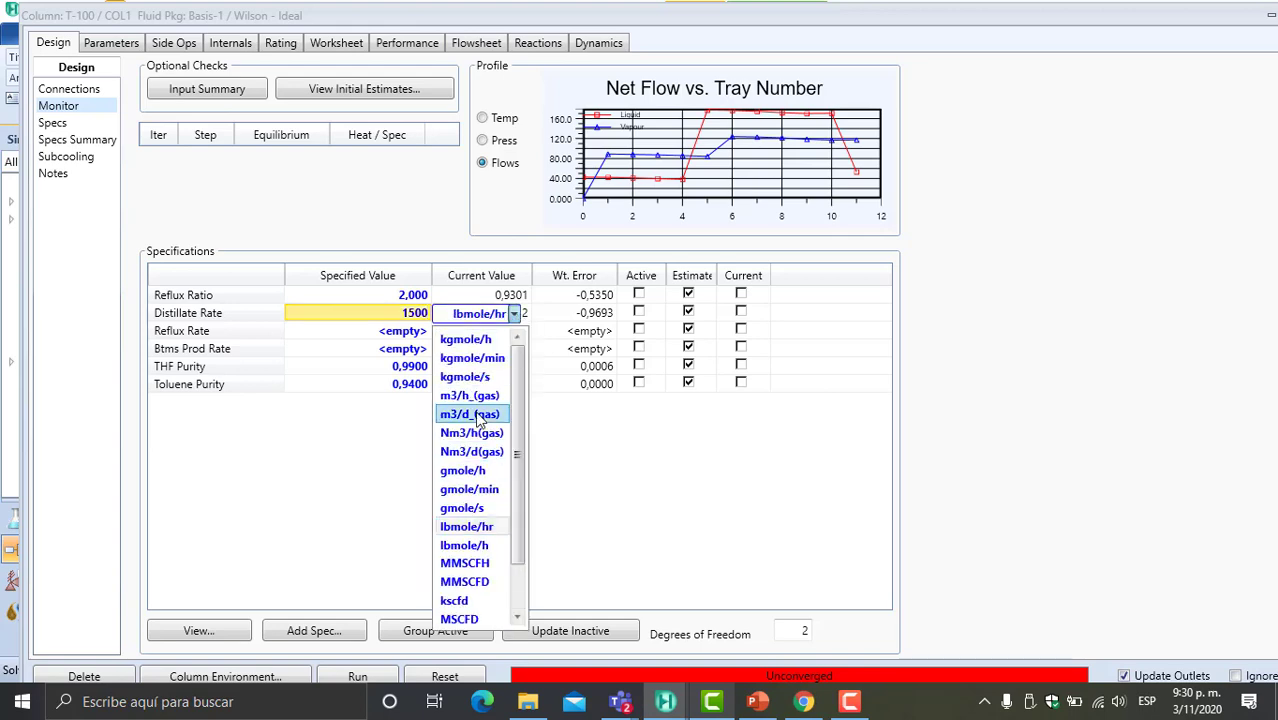
scroll(478, 418, down, 1)
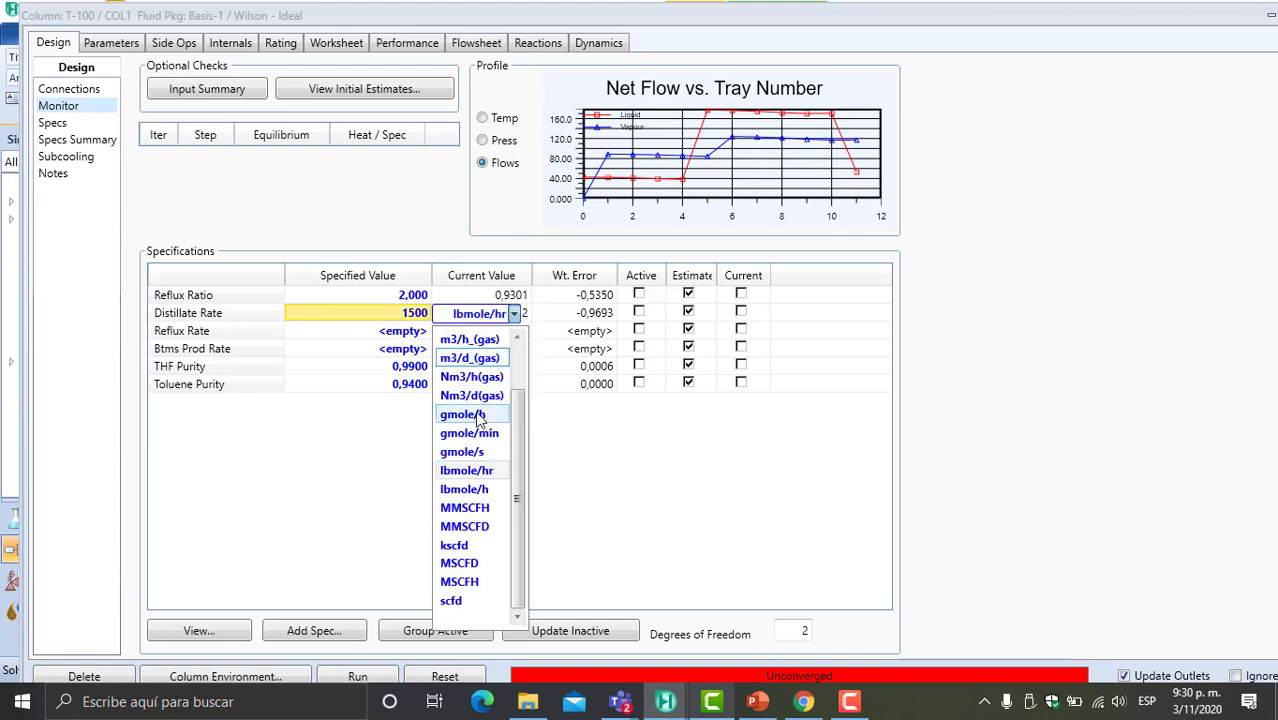
- Clear the specified Distillate Rate and Reflux Ratio values, and reactivate the THF Purity and Toluene Purity specifications
click(408, 318)
click(408, 318)
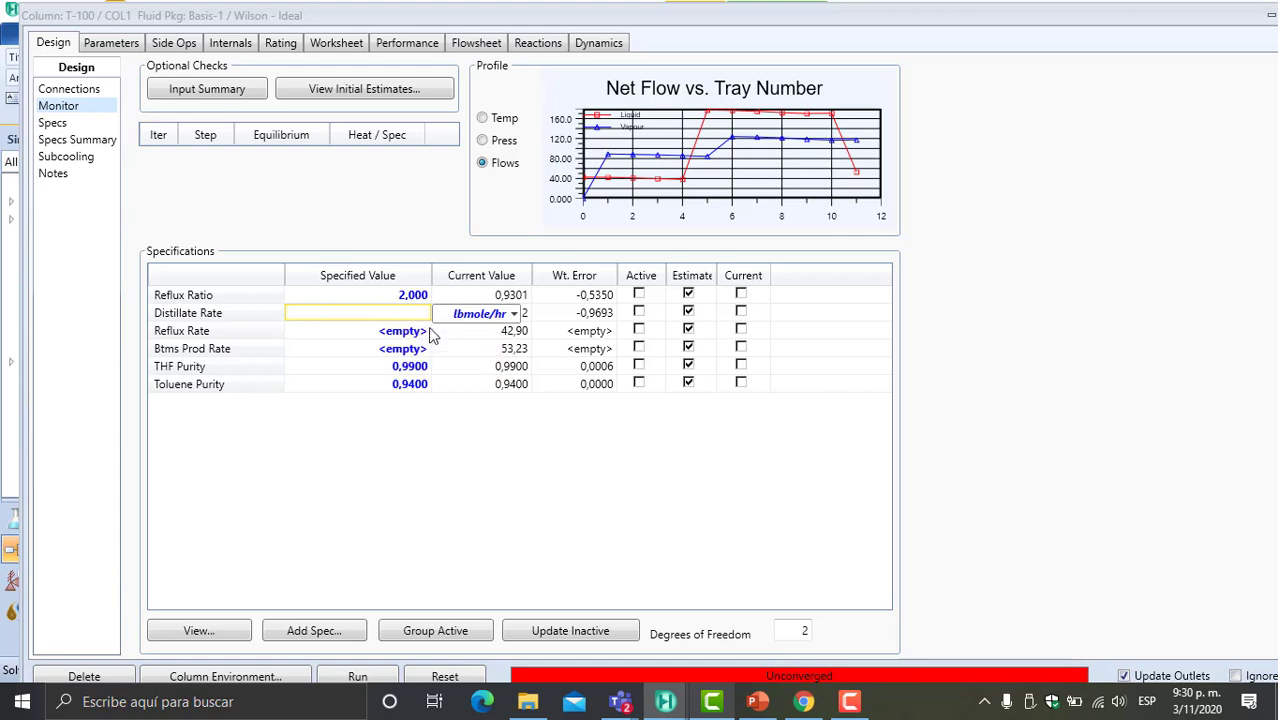
key(BackSpace)
click(412, 298)
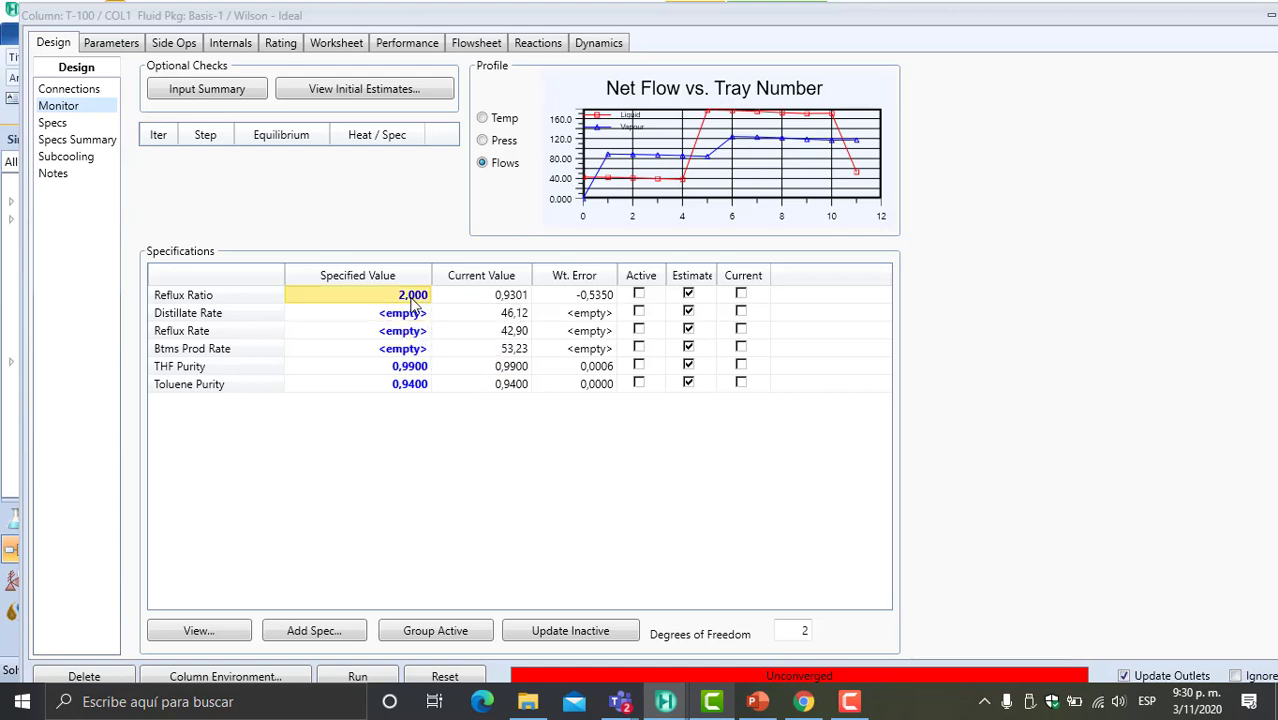
click(412, 298)
key(BackSpace)
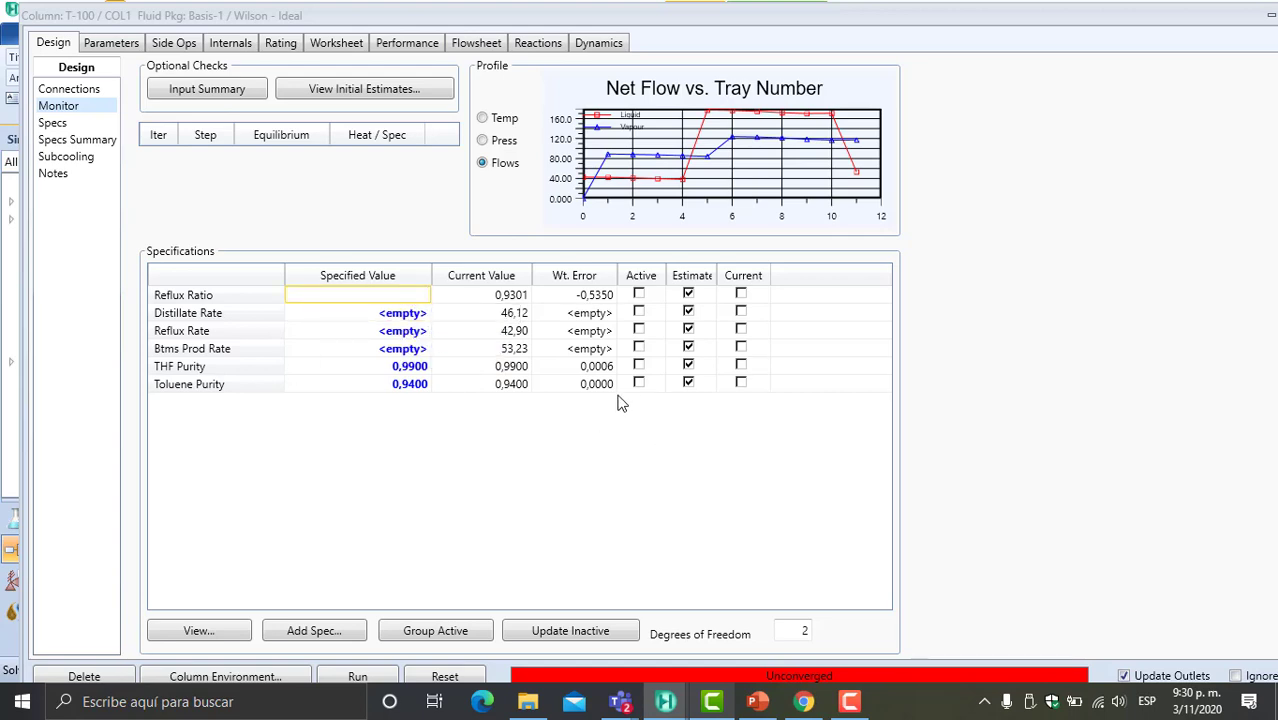
click(639, 365)
click(639, 382)
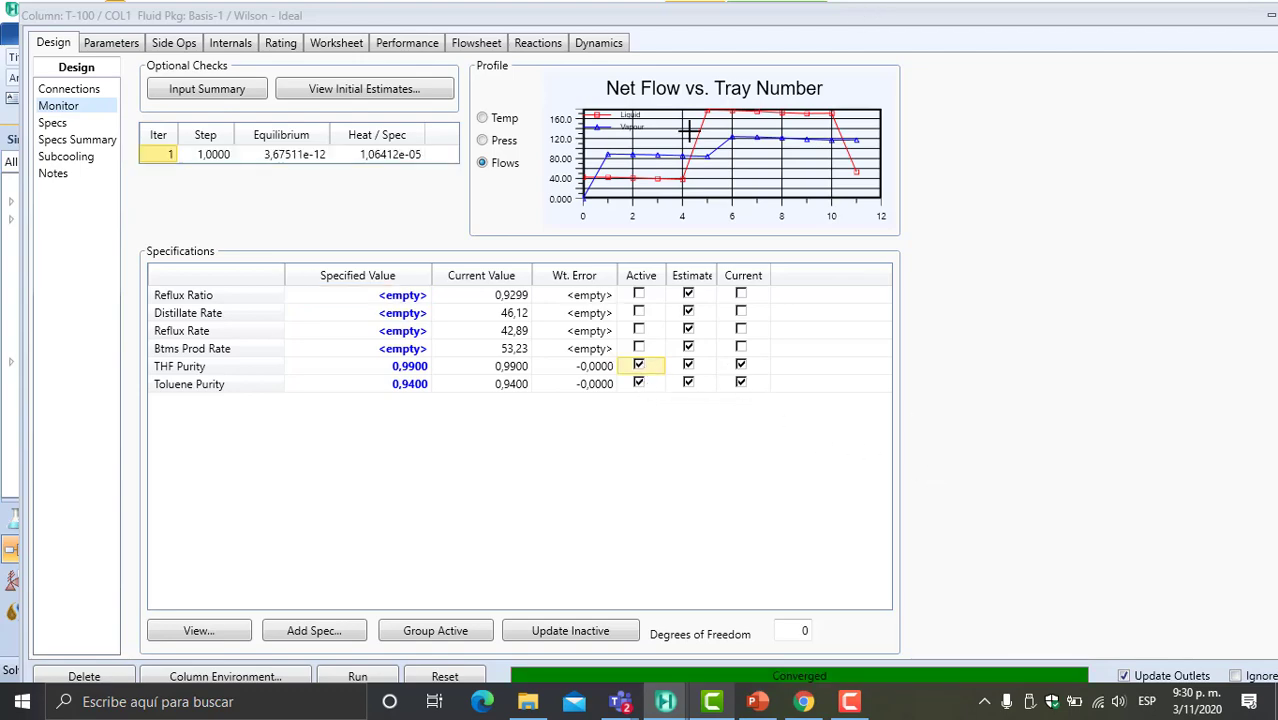
- Minimize the T-100 column window and open the THF product stream to check its conditions
drag(1207, 28, 1100, 47)
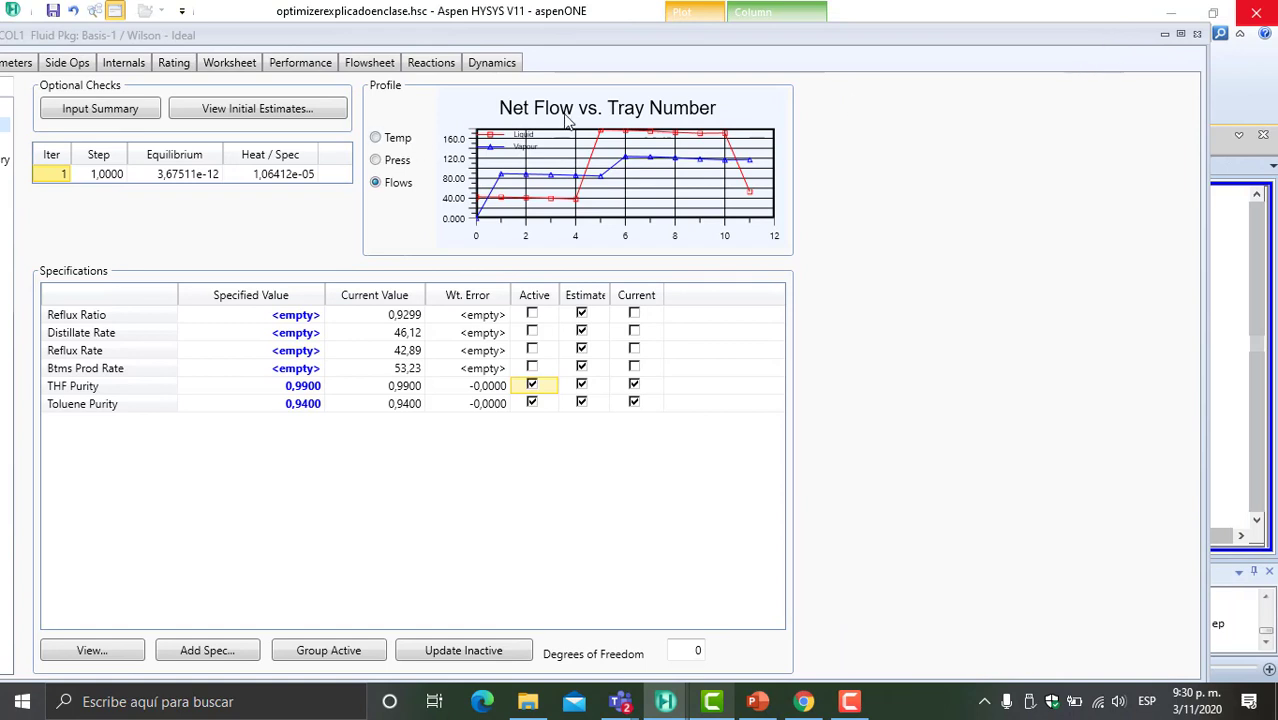
click(1187, 34)
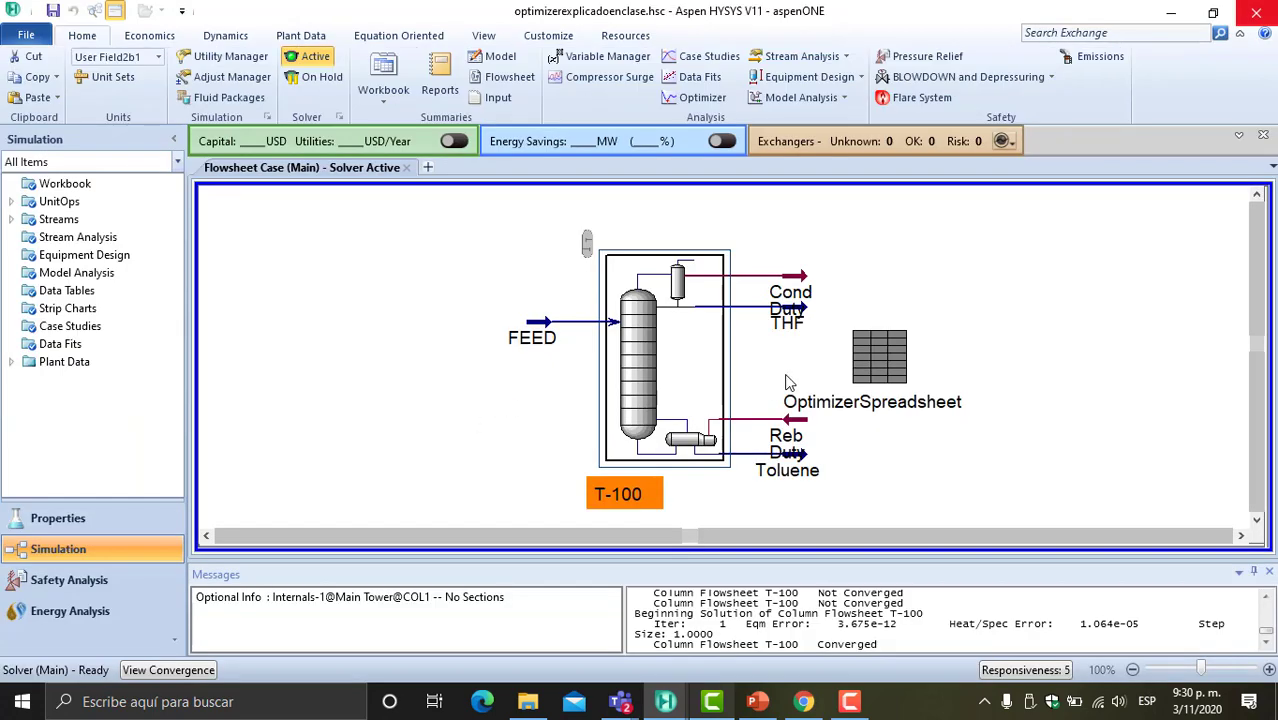
double_click(789, 316)
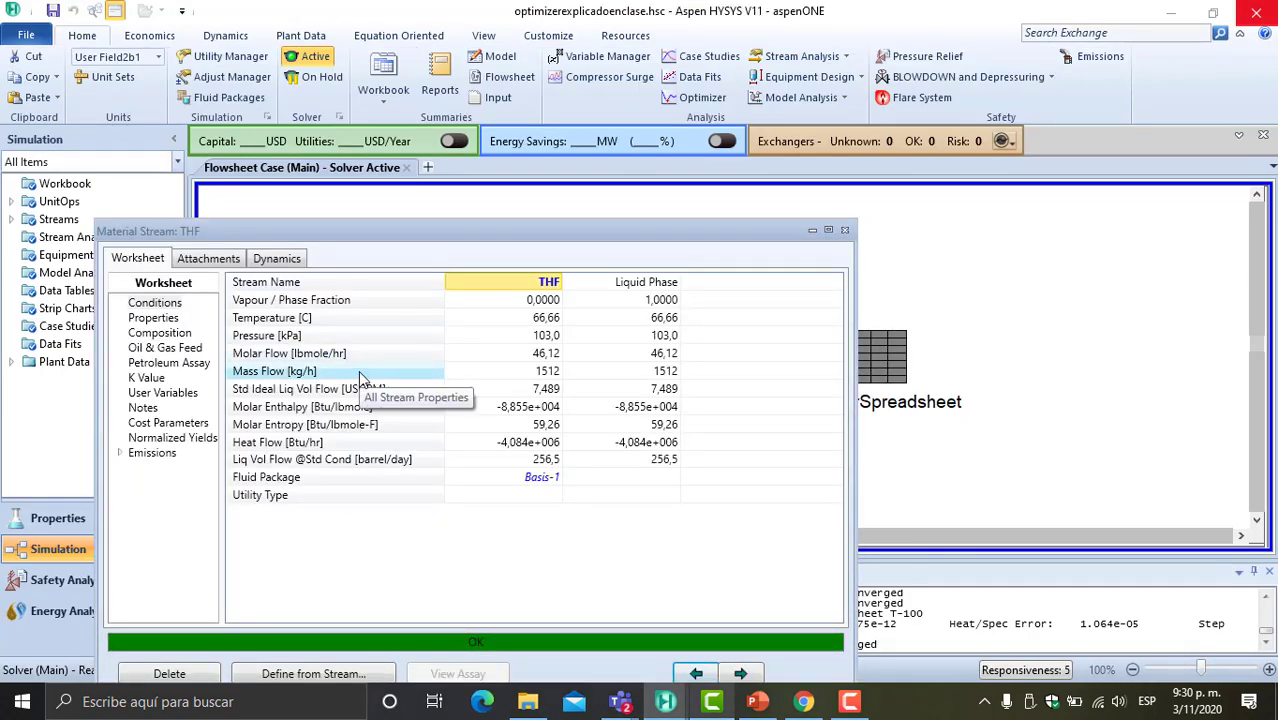
- Minimize the THF stream window and check the profit formula and imported variables in OptimizerSpreadsheet, closing it when done
click(815, 229)
double_click(882, 357)
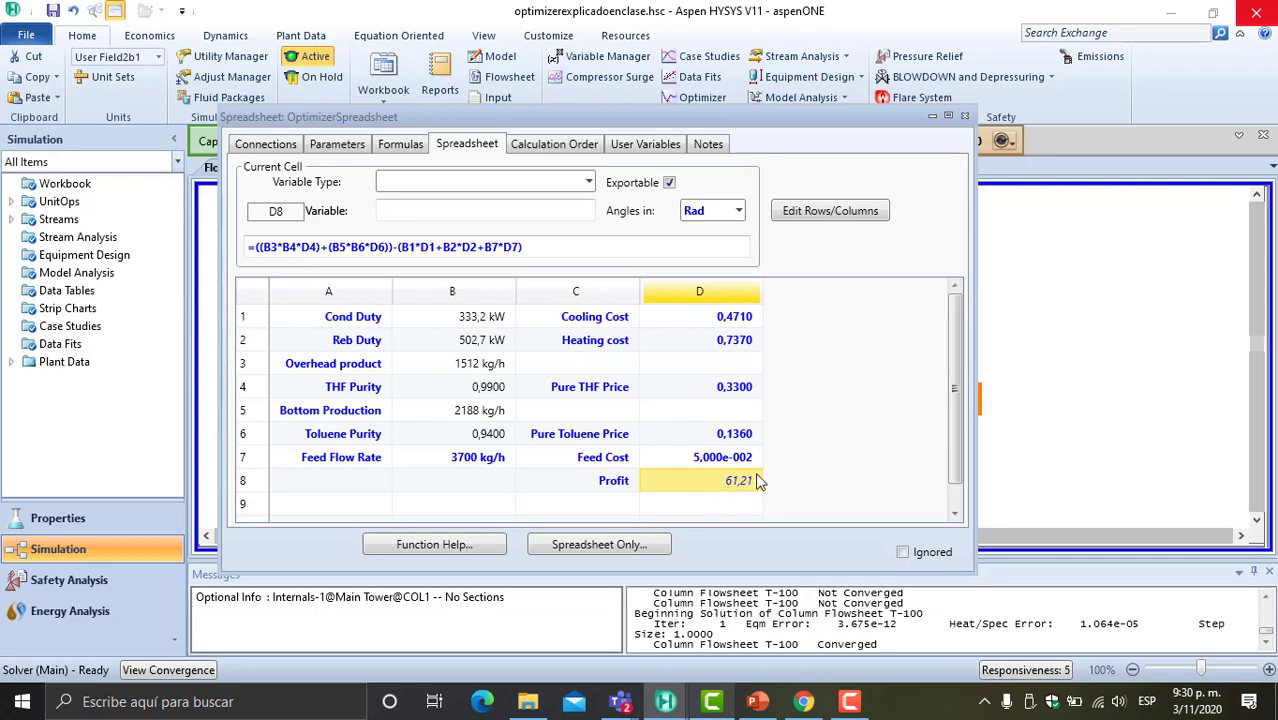
click(265, 144)
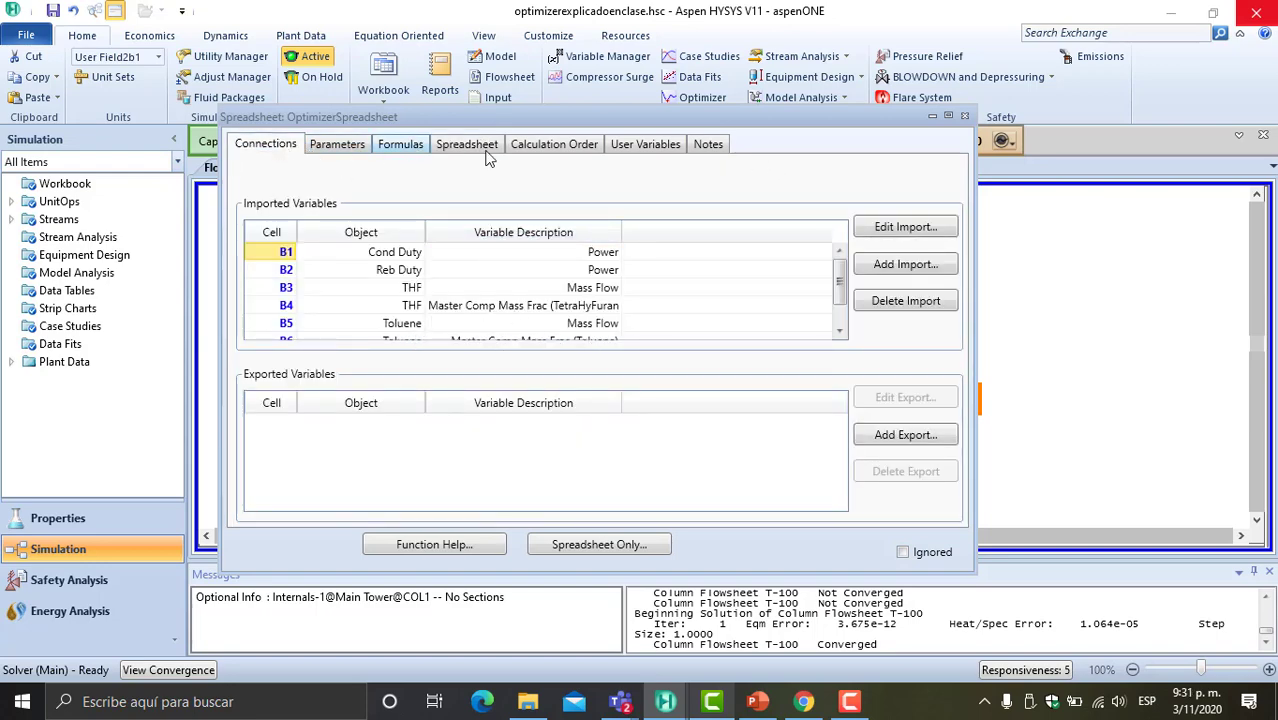
click(966, 117)
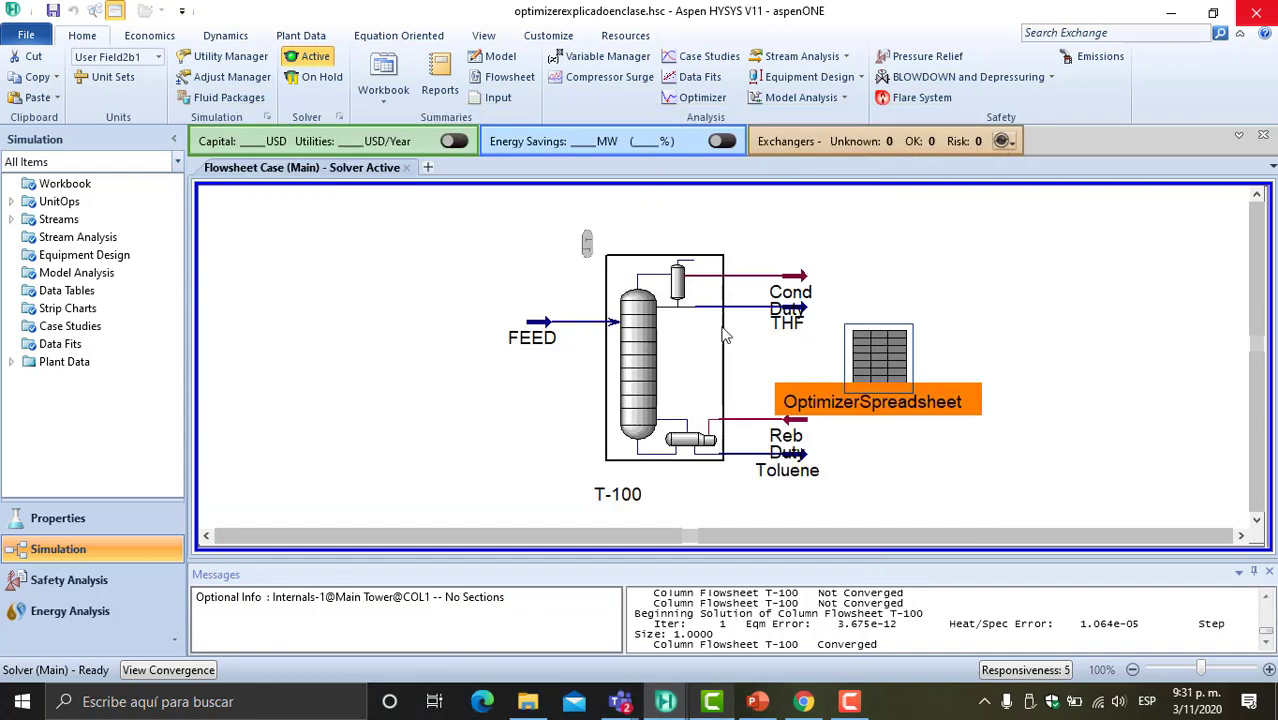
- Open the Optimizer and review the imported variables and profit cell in its linked spreadsheet
click(710, 99)
drag(537, 257, 608, 157)
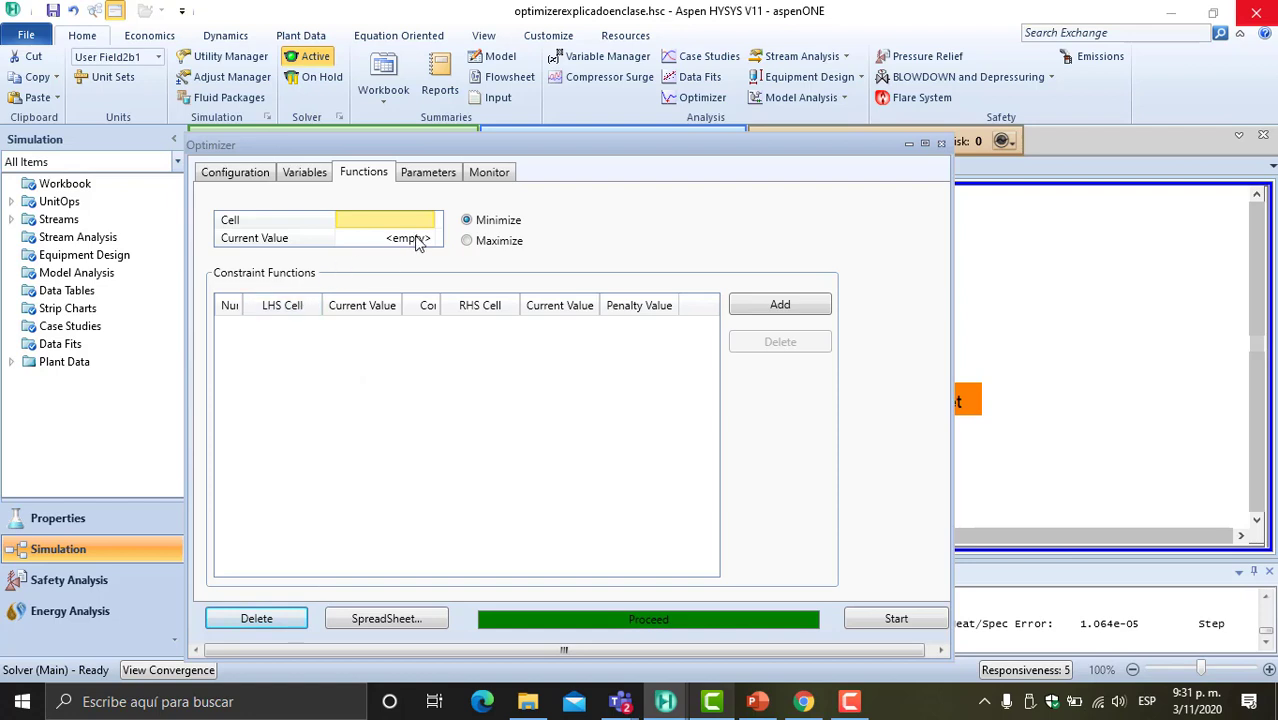
click(421, 622)
scroll(395, 318, down, 1)
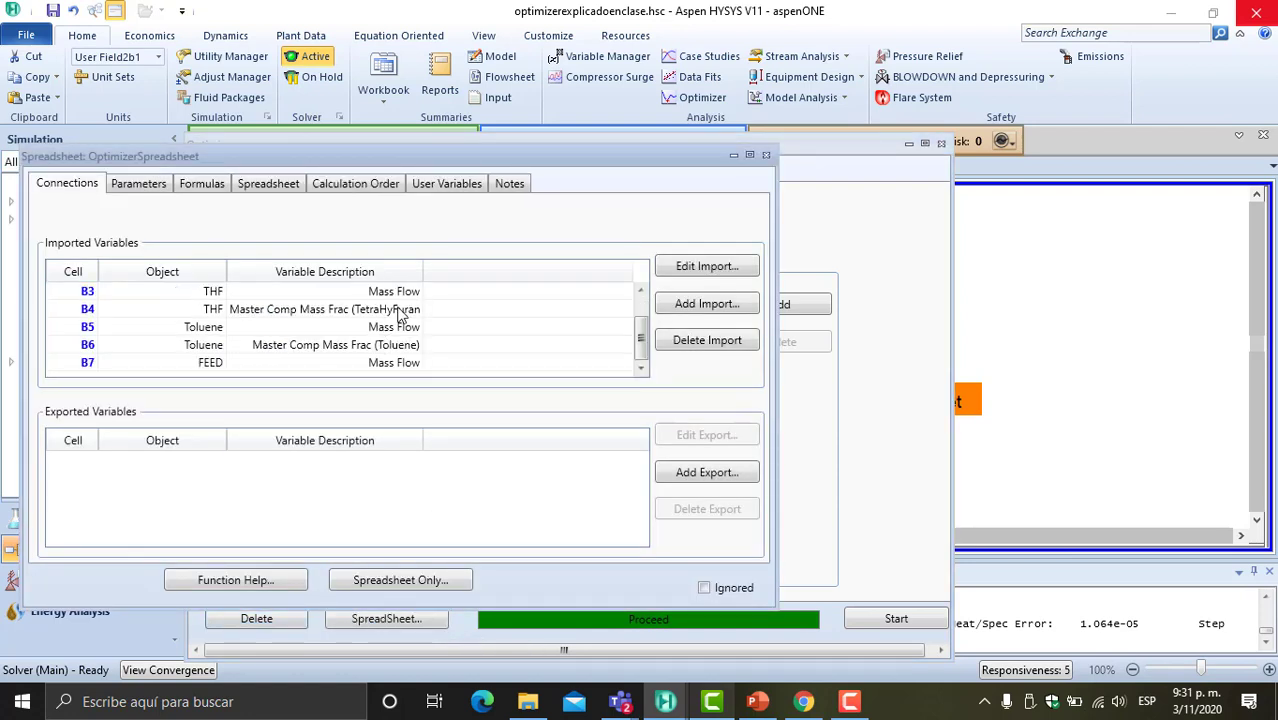
scroll(375, 325, up, 1)
scroll(370, 333, down, 1)
click(289, 188)
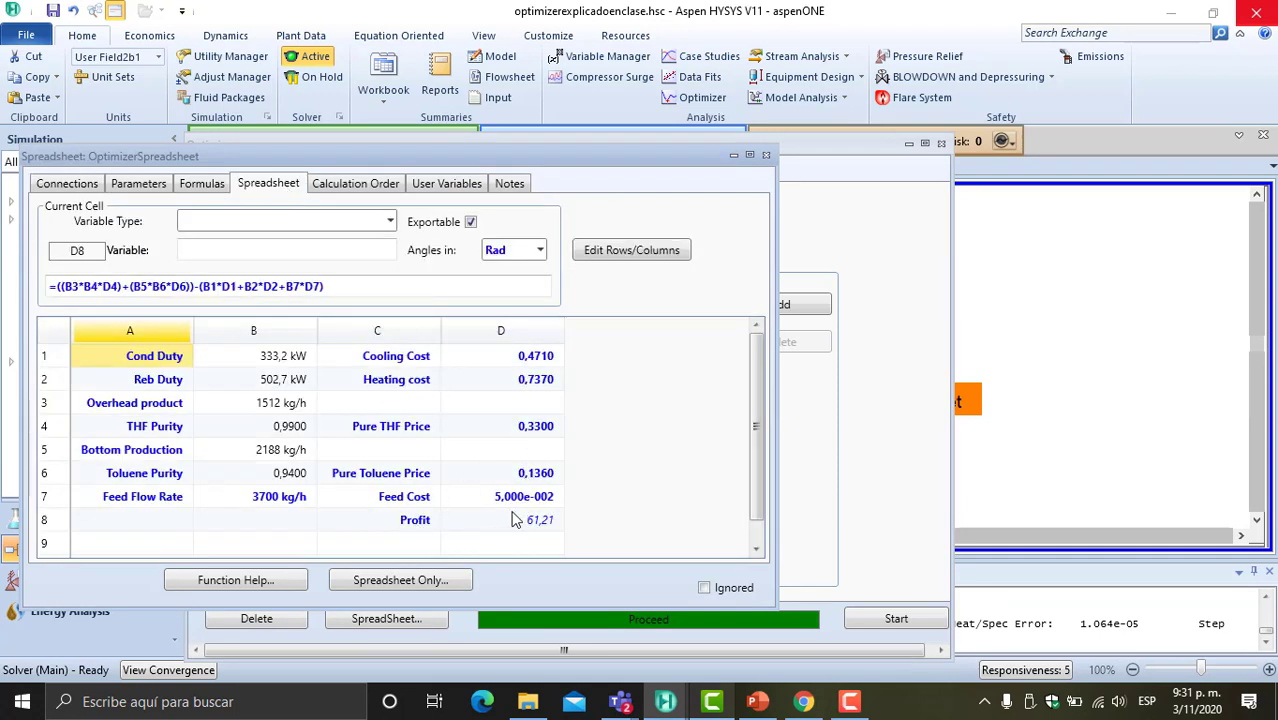
click(766, 154)
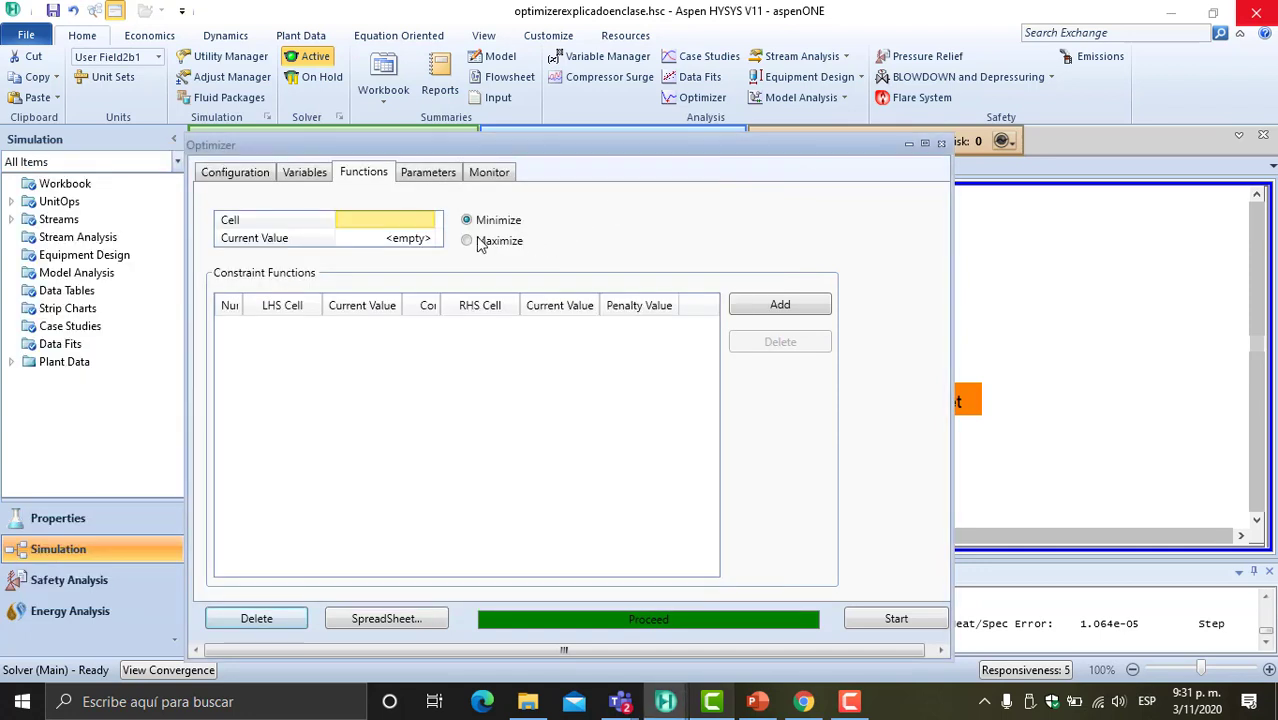
- Set the optimizer's objective function to maximize cell D8 and save the case
click(425, 220)
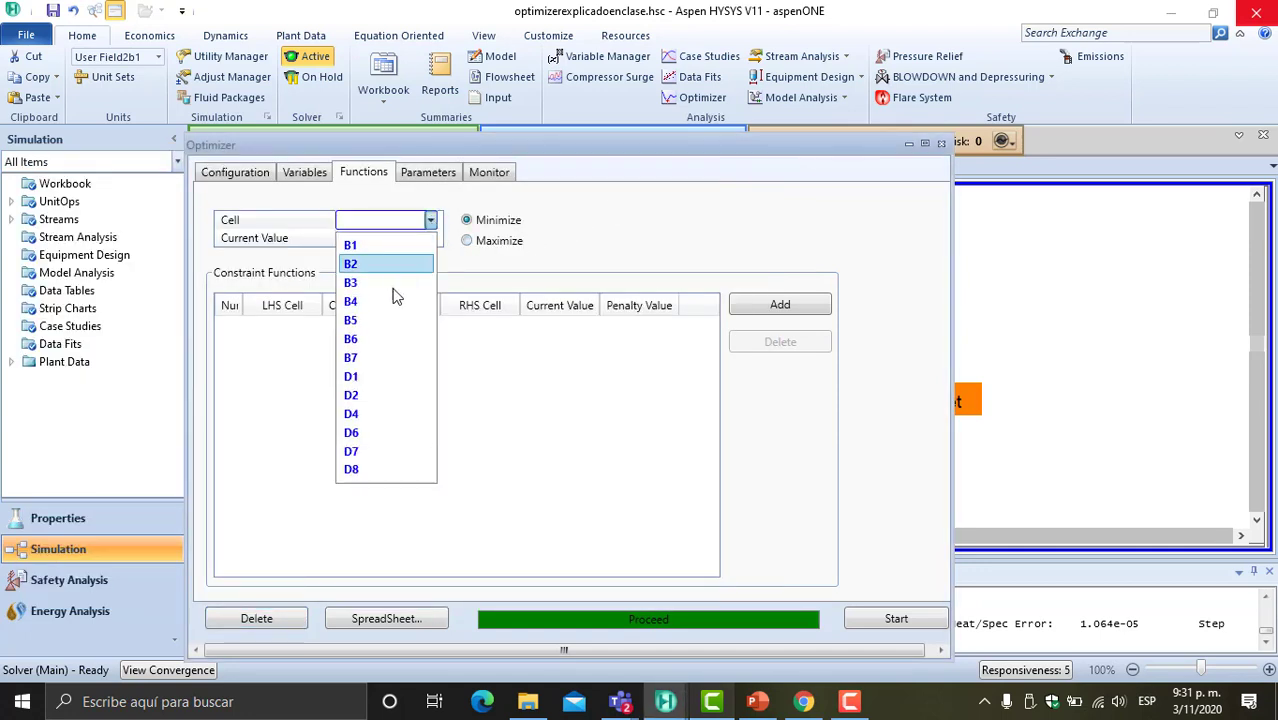
click(390, 470)
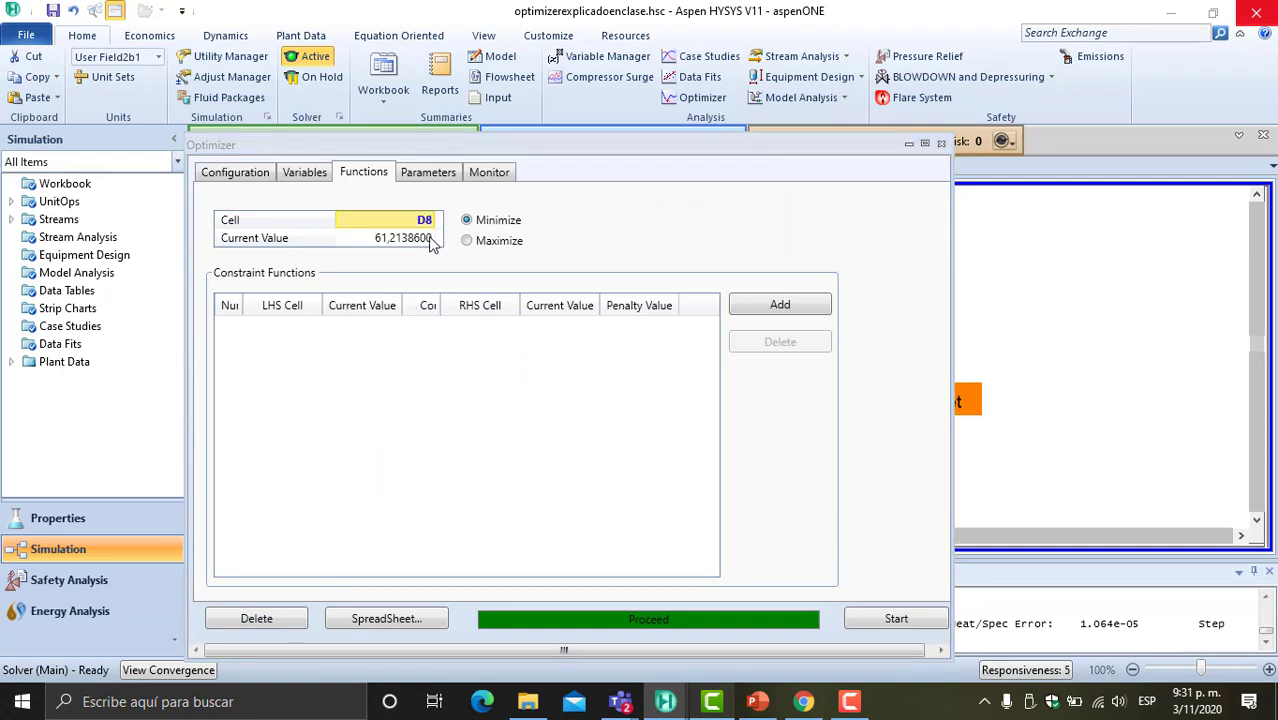
click(468, 243)
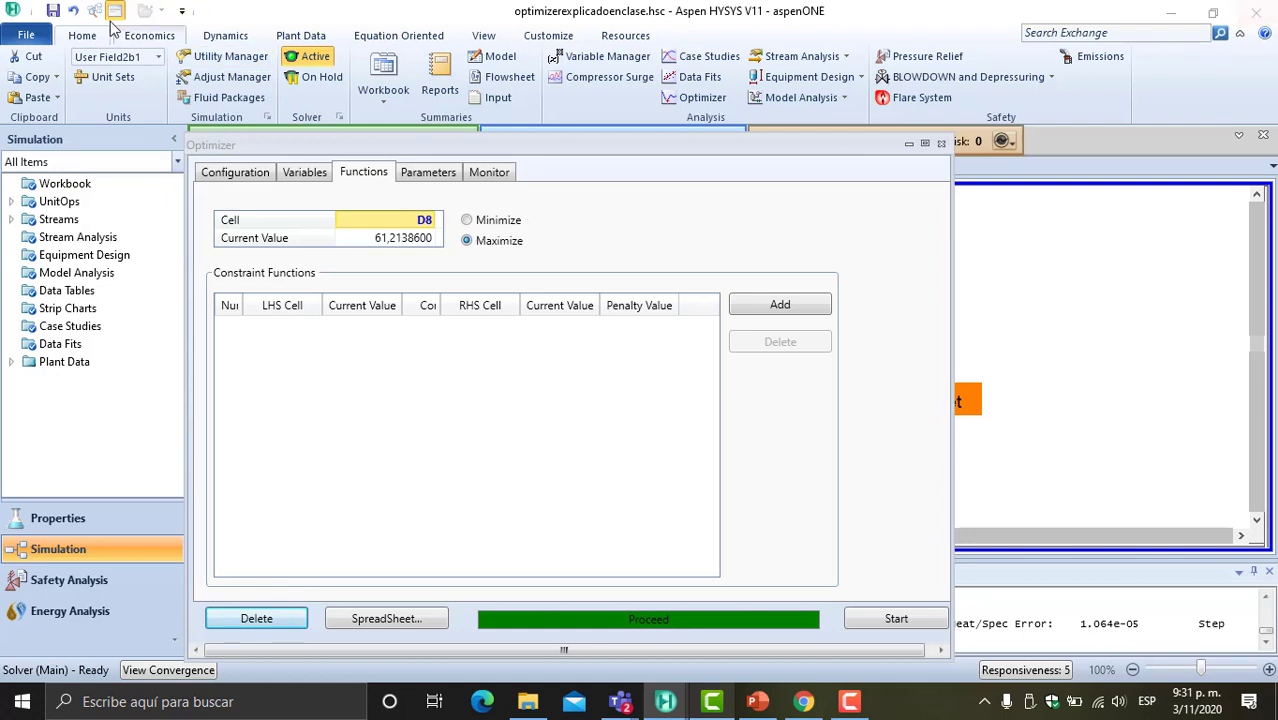
click(53, 10)
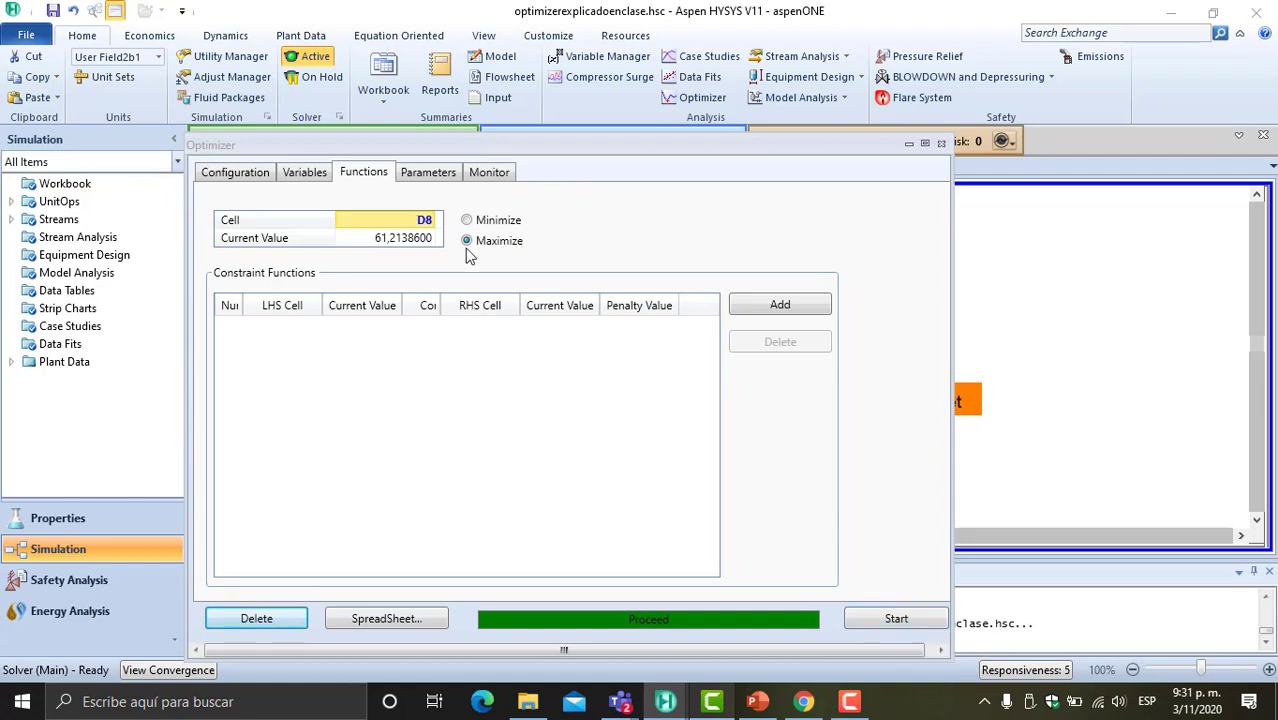
- Run the optimizer and examine its parameters and the iteration results for the objective function and purity specifications
click(885, 619)
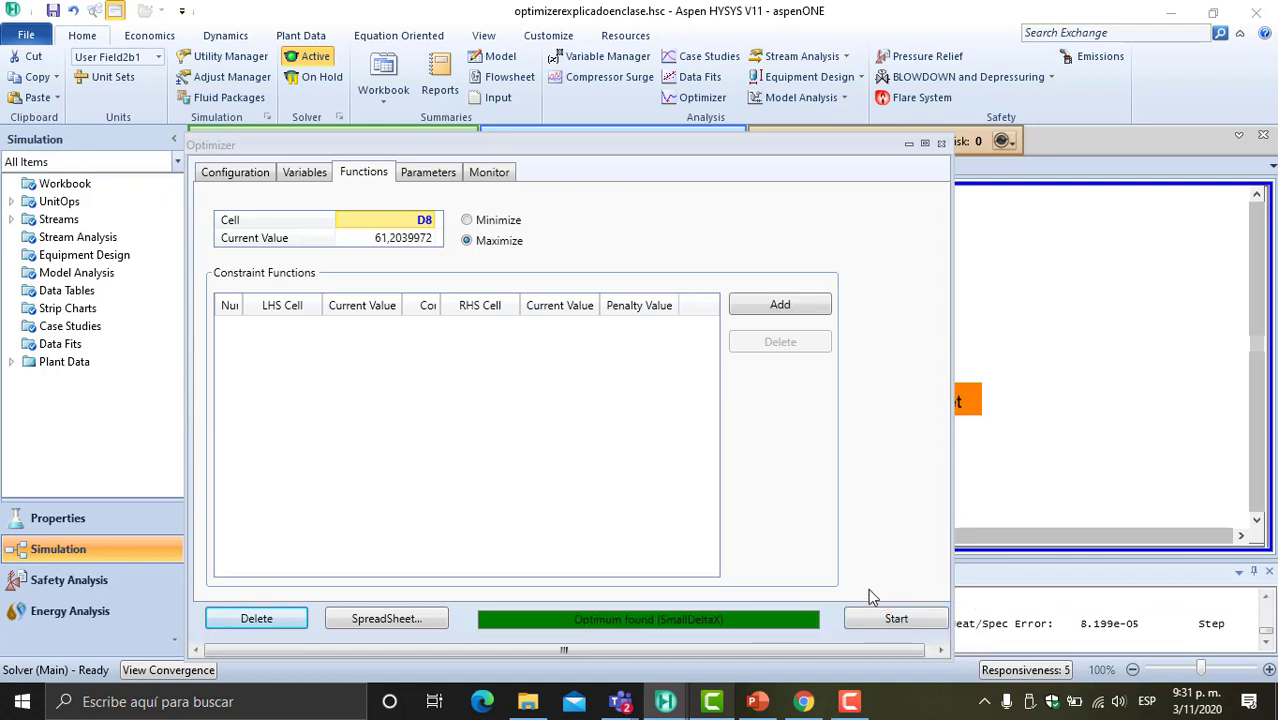
click(428, 174)
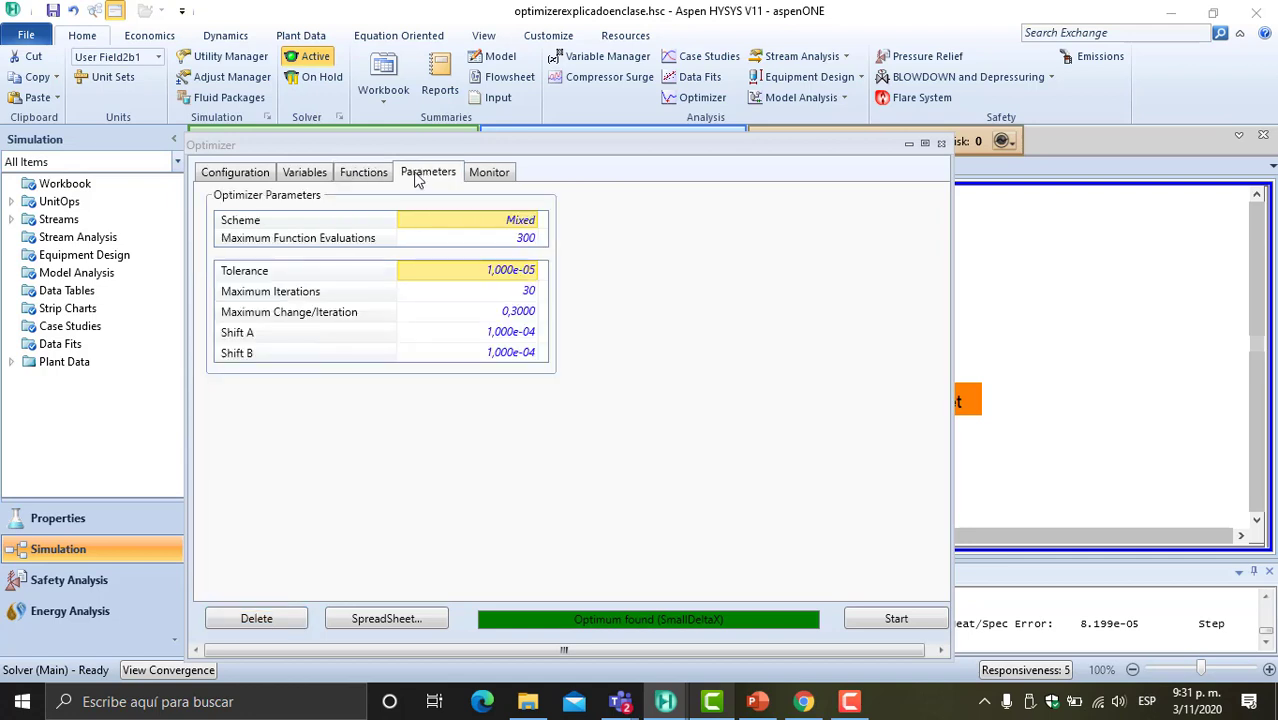
click(481, 176)
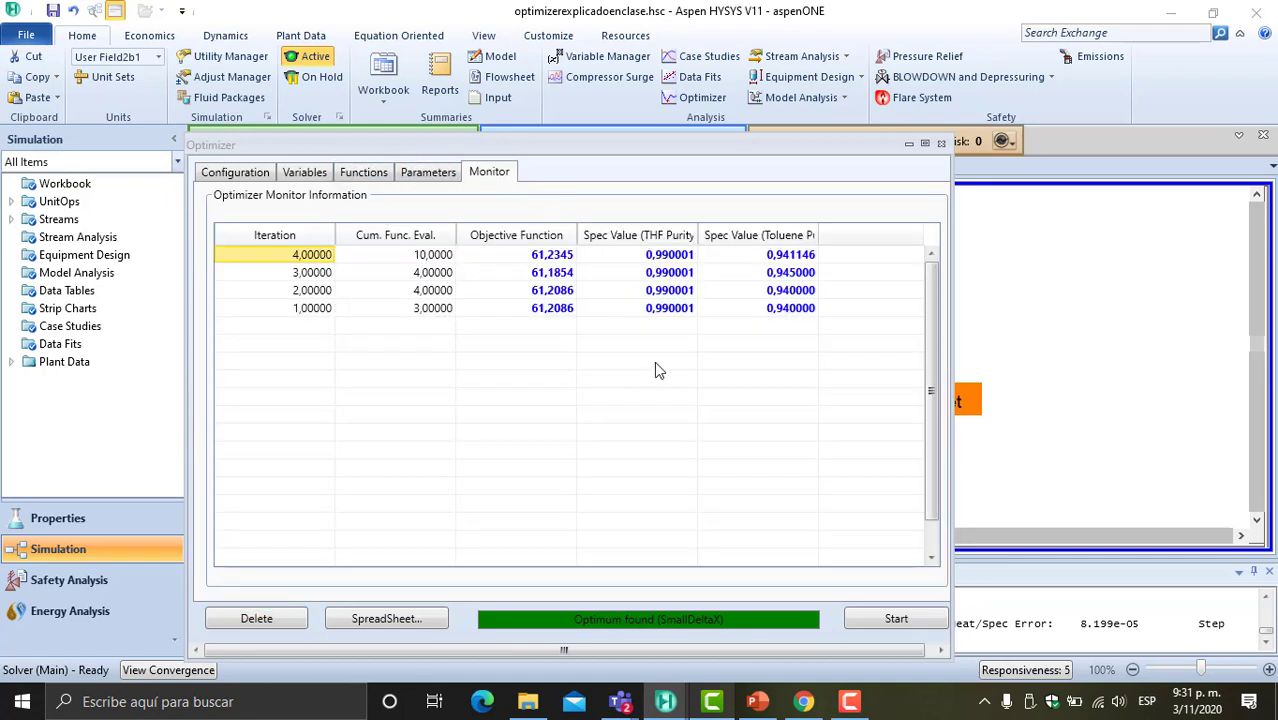
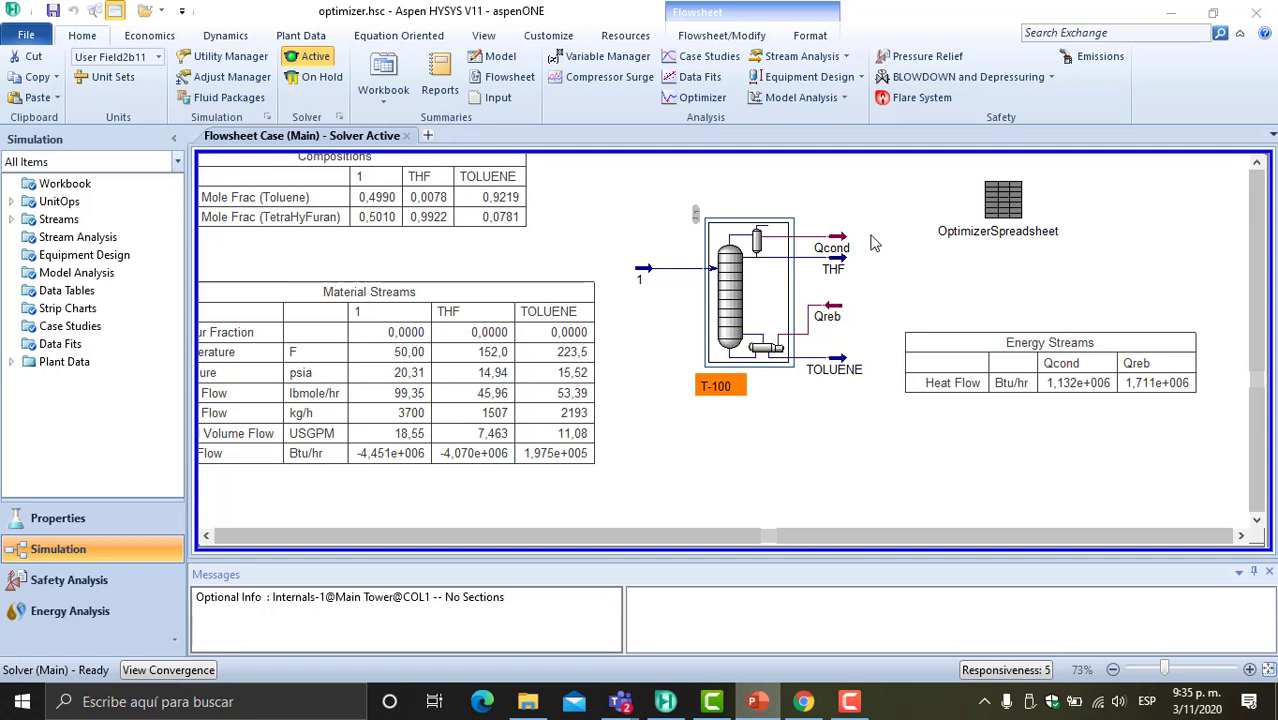
- Open the case optimizerexplicadoenclase and close its Optimizer window to get to the flowsheet
click(903, 306)
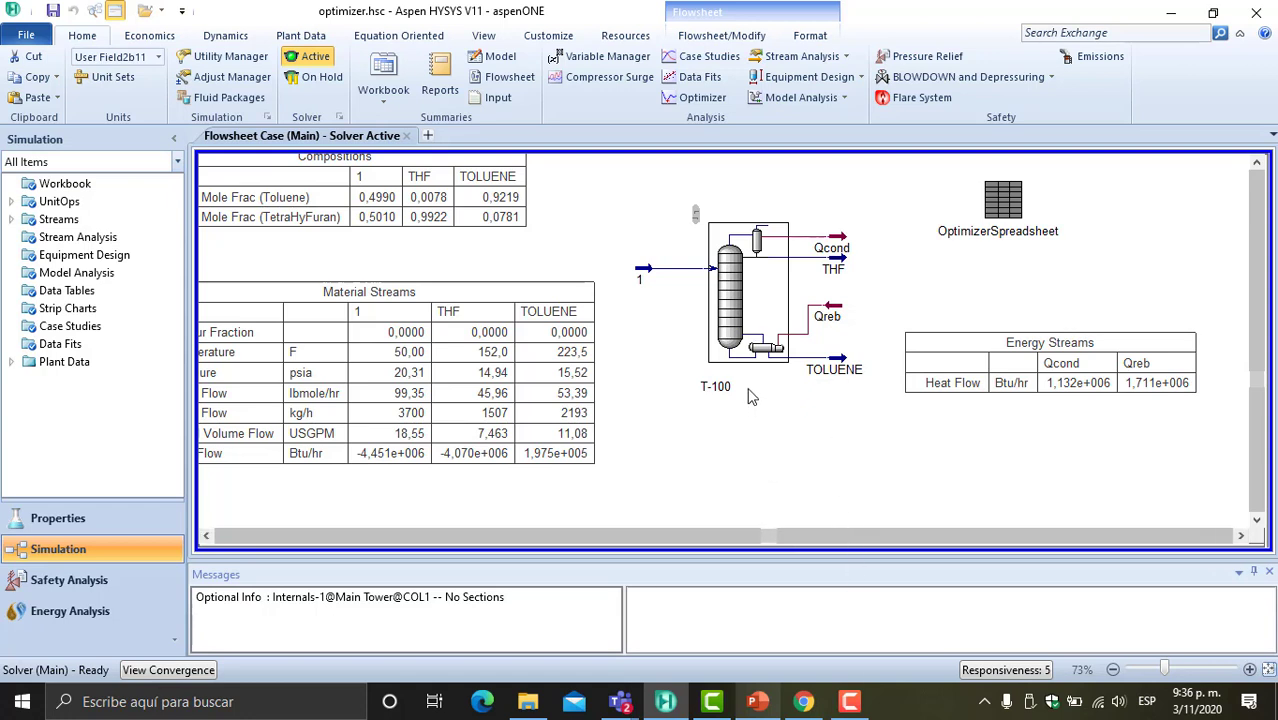
click(26, 35)
click(62, 158)
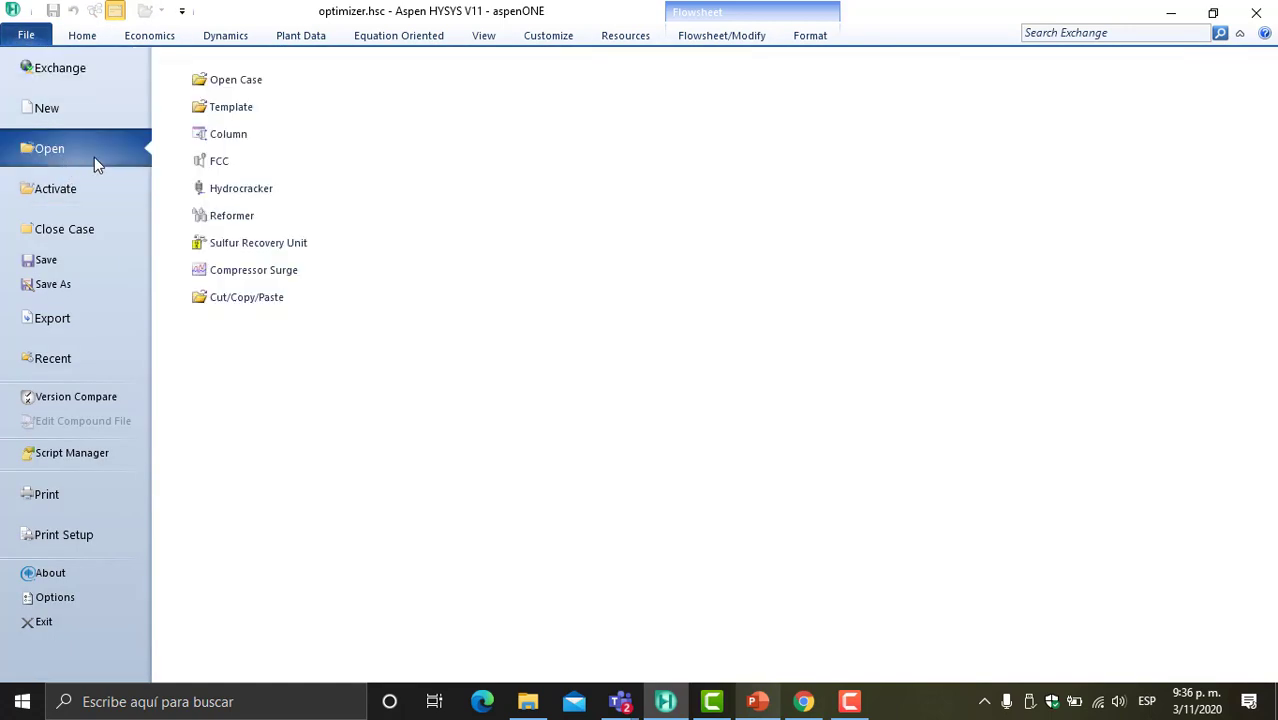
click(250, 85)
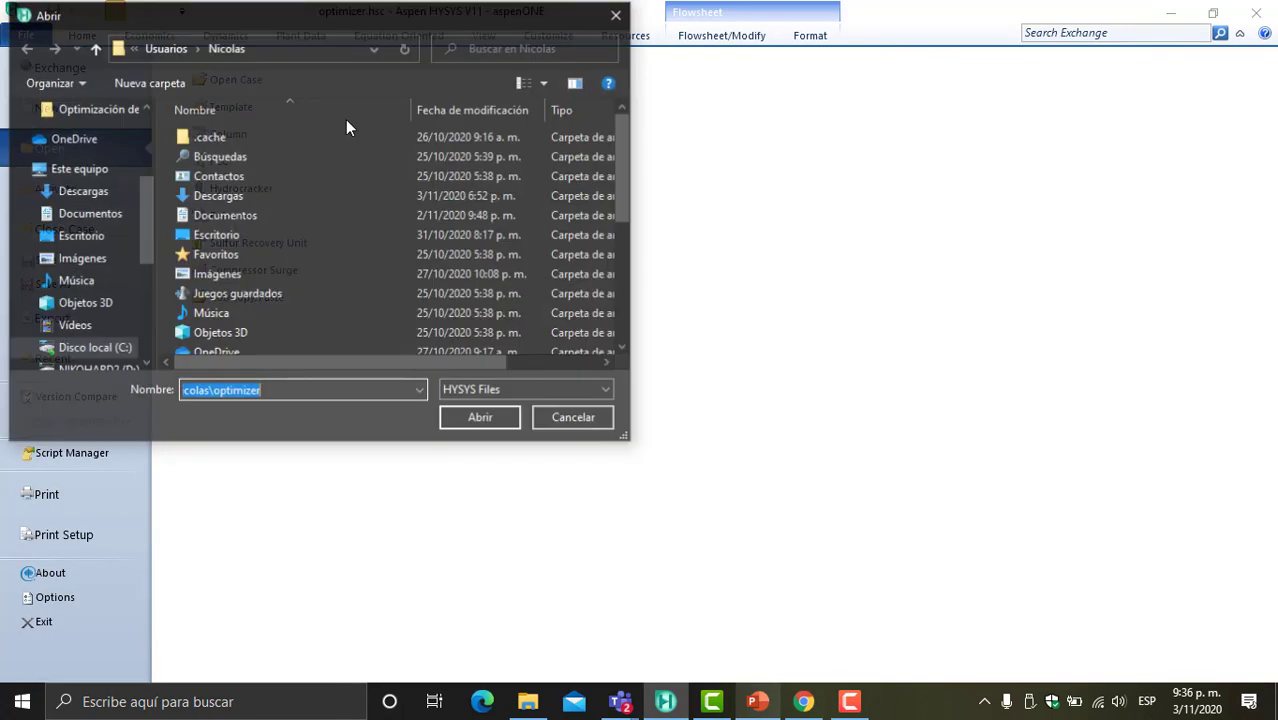
scroll(364, 308, down, 5)
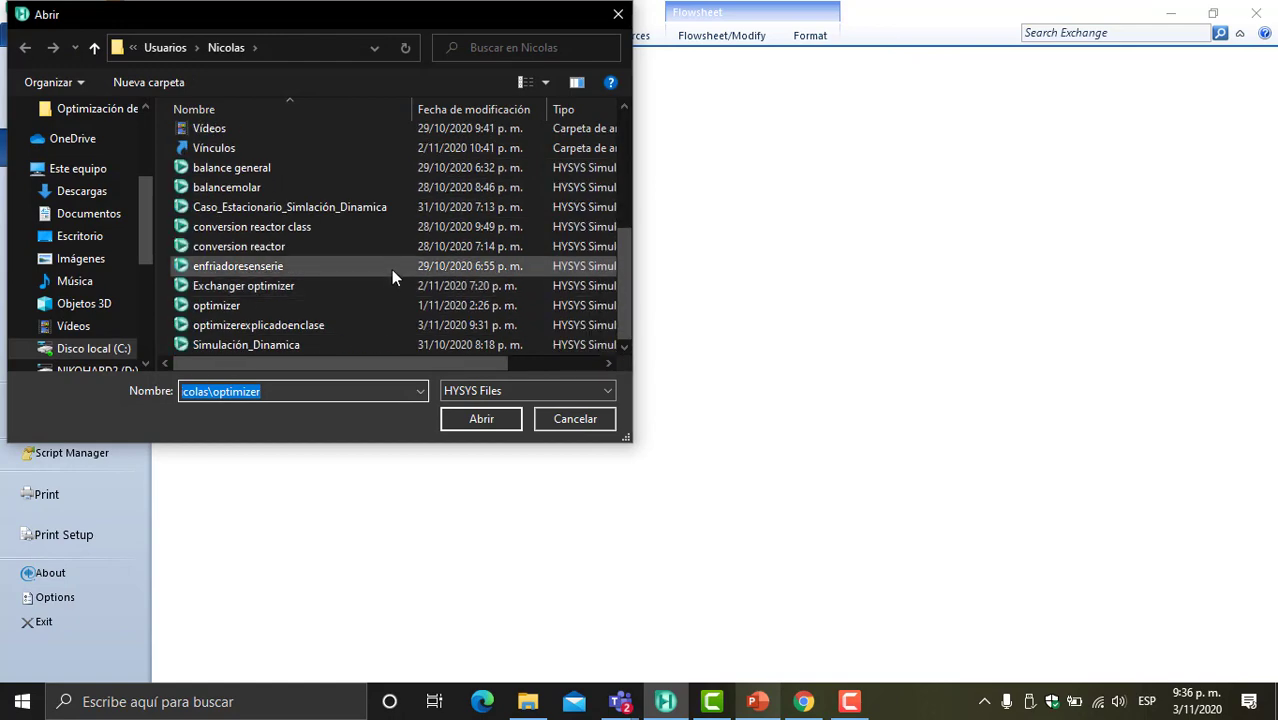
click(290, 324)
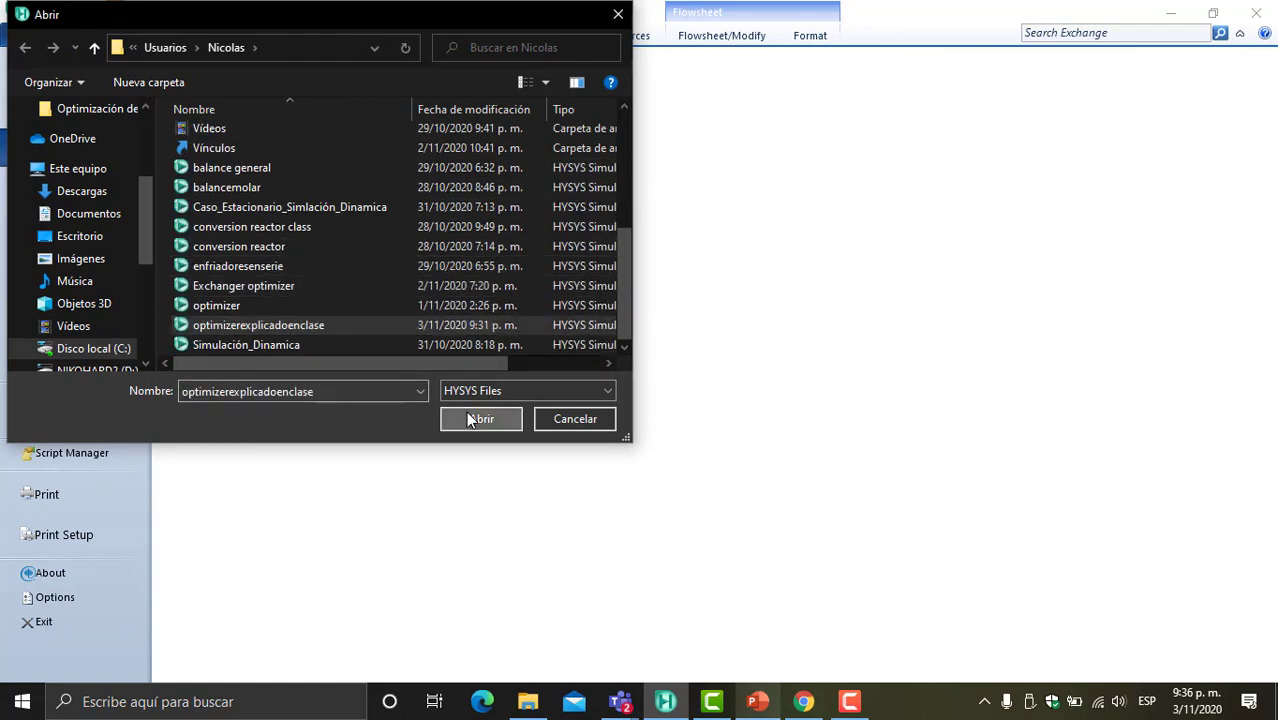
click(470, 416)
click(668, 378)
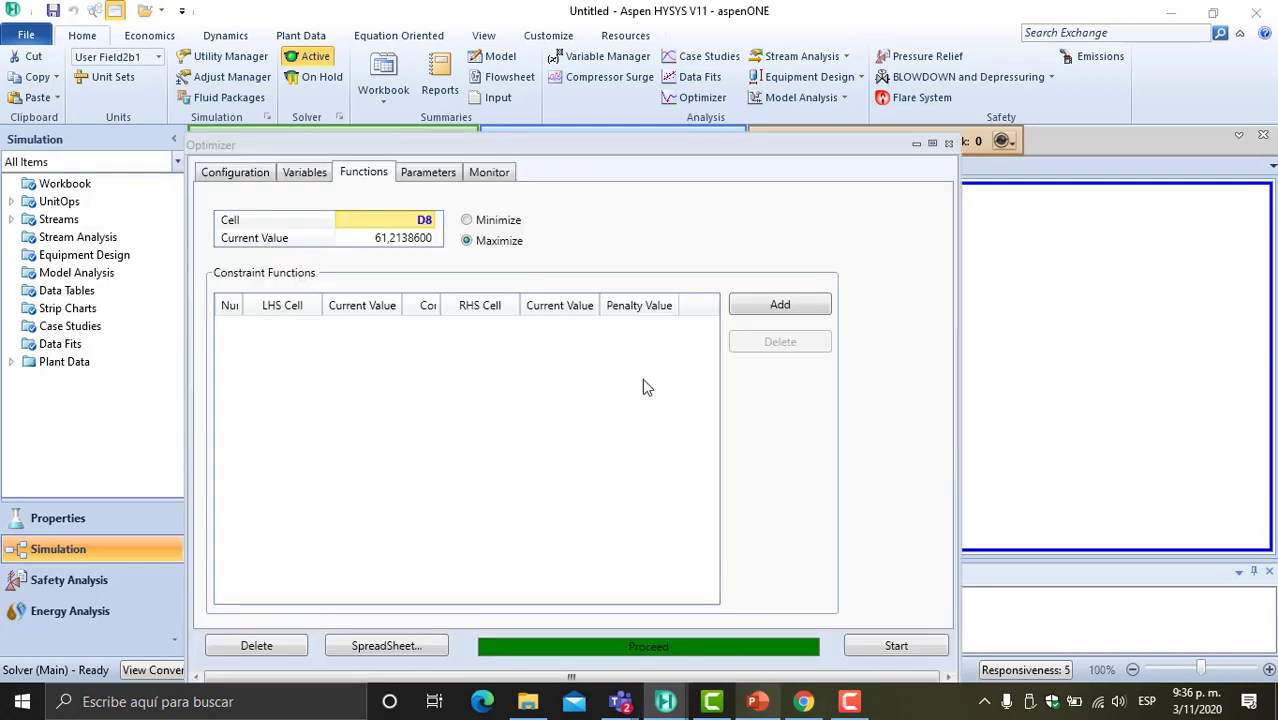
click(949, 143)
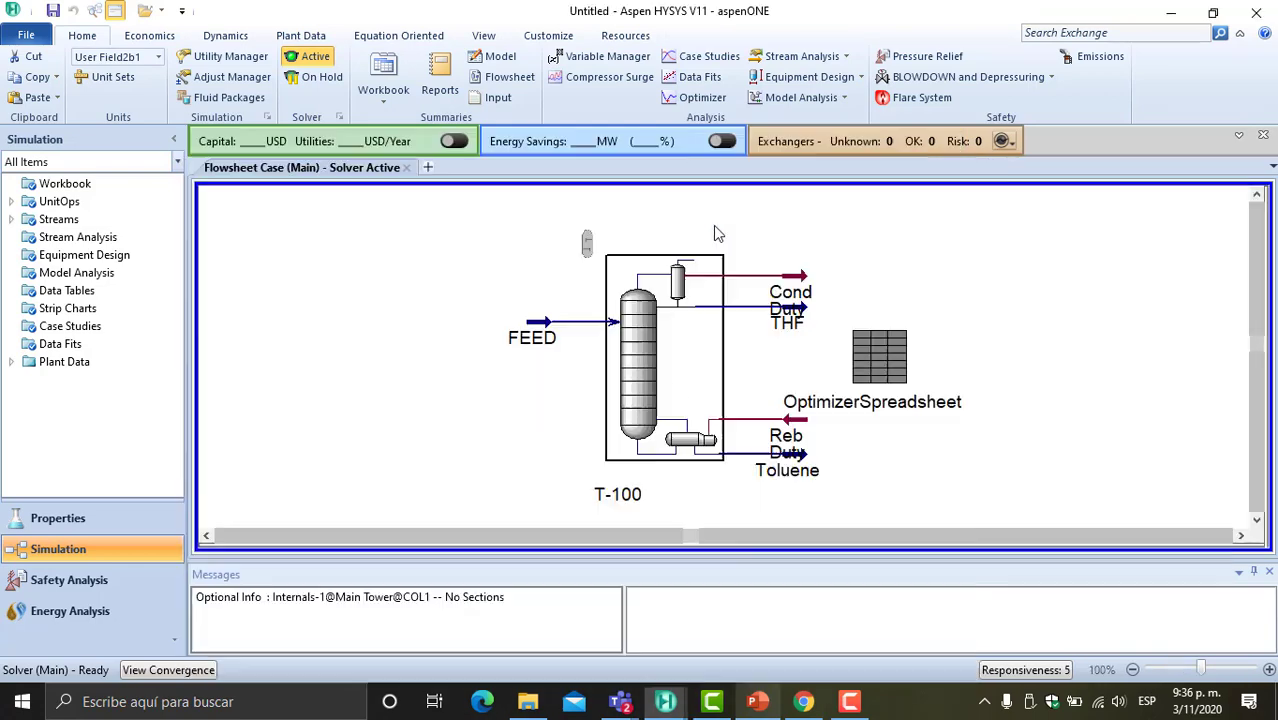
- Check the conditions of the FEED stream and close its window
double_click(543, 348)
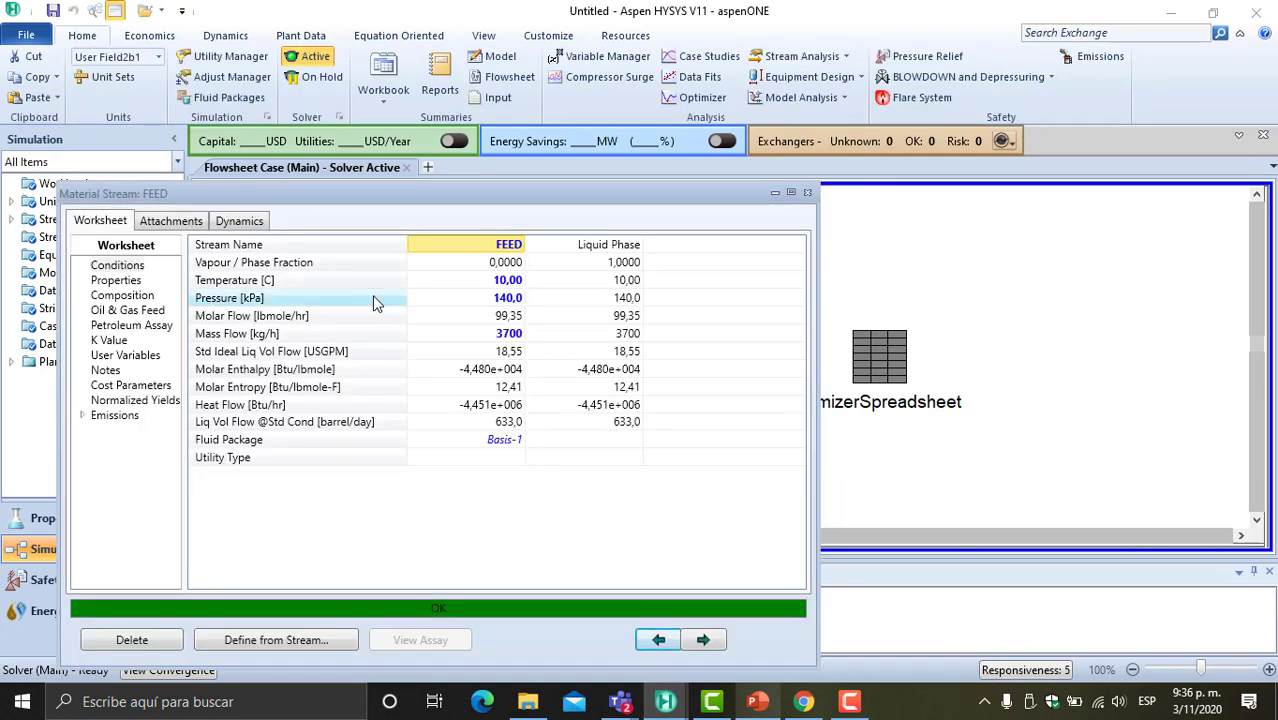
click(807, 193)
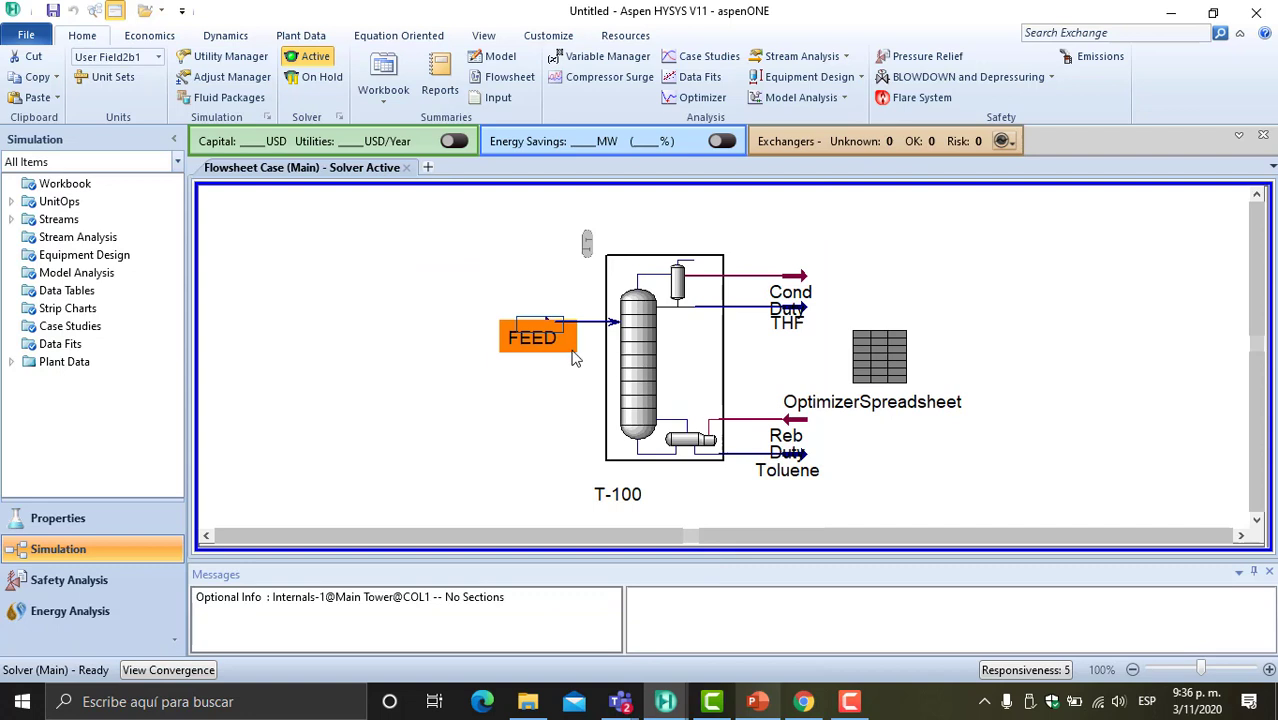
mouse_move(546, 343)
- Open the case named optimizer in place of the current one
click(26, 36)
click(73, 149)
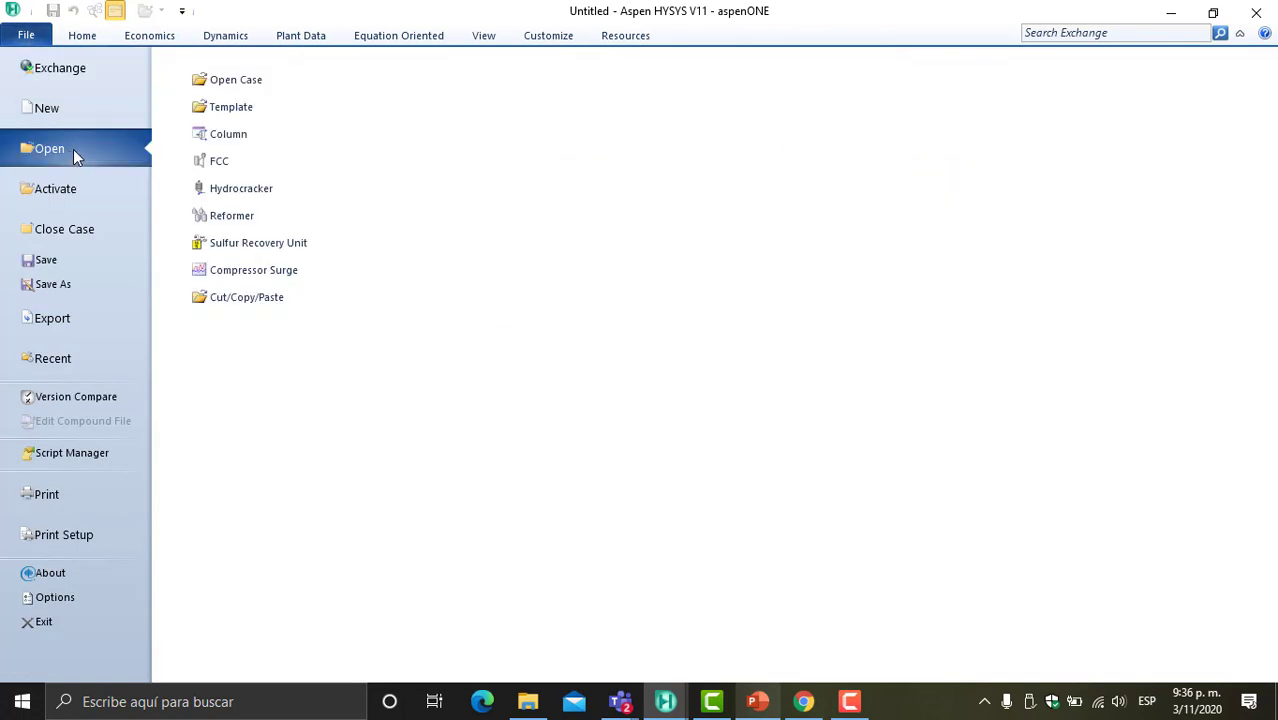
click(204, 90)
scroll(318, 252, down, 4)
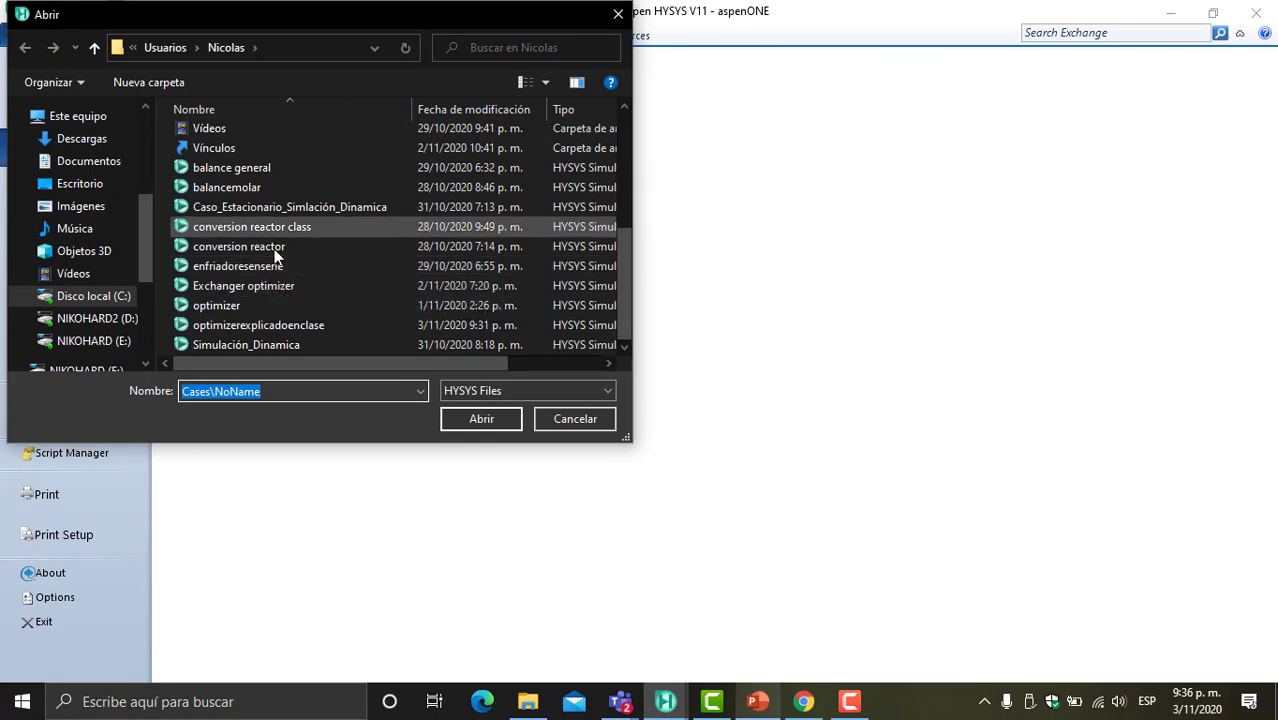
click(216, 305)
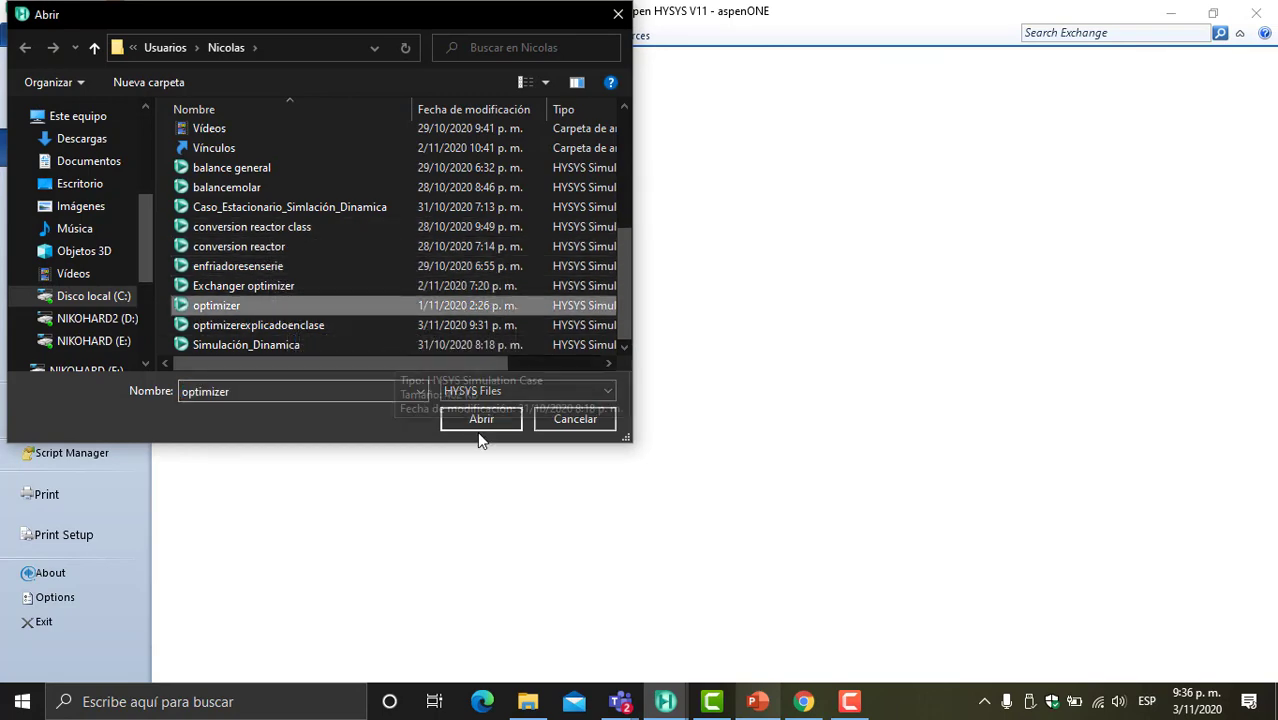
click(475, 426)
click(668, 384)
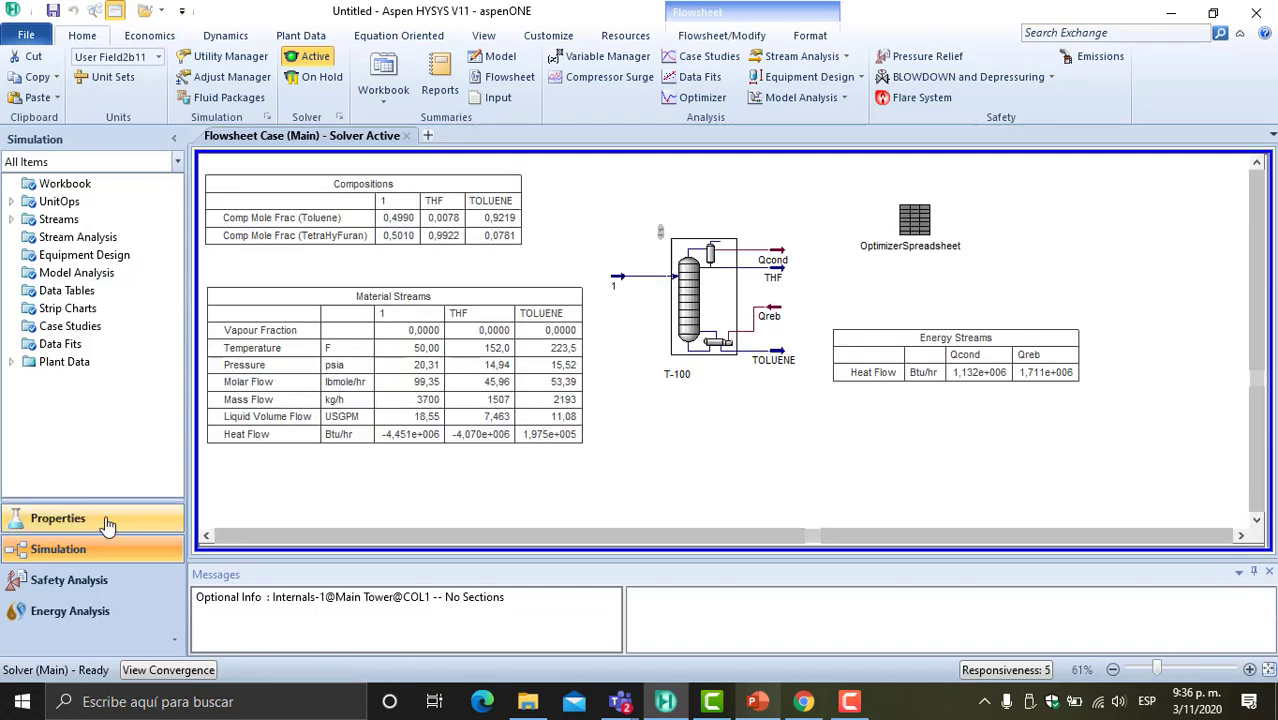
- Check the case's fluid package and the components in Component List - 1, and return to the simulation flowsheet
click(108, 522)
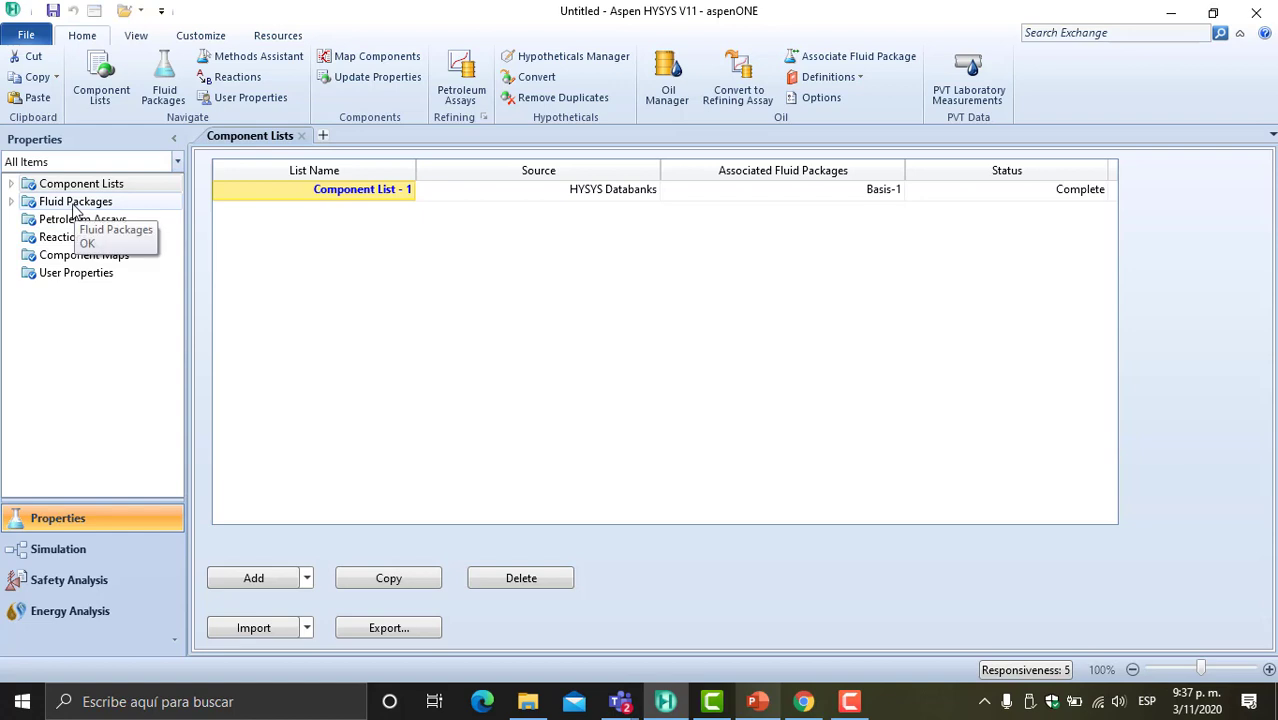
click(74, 203)
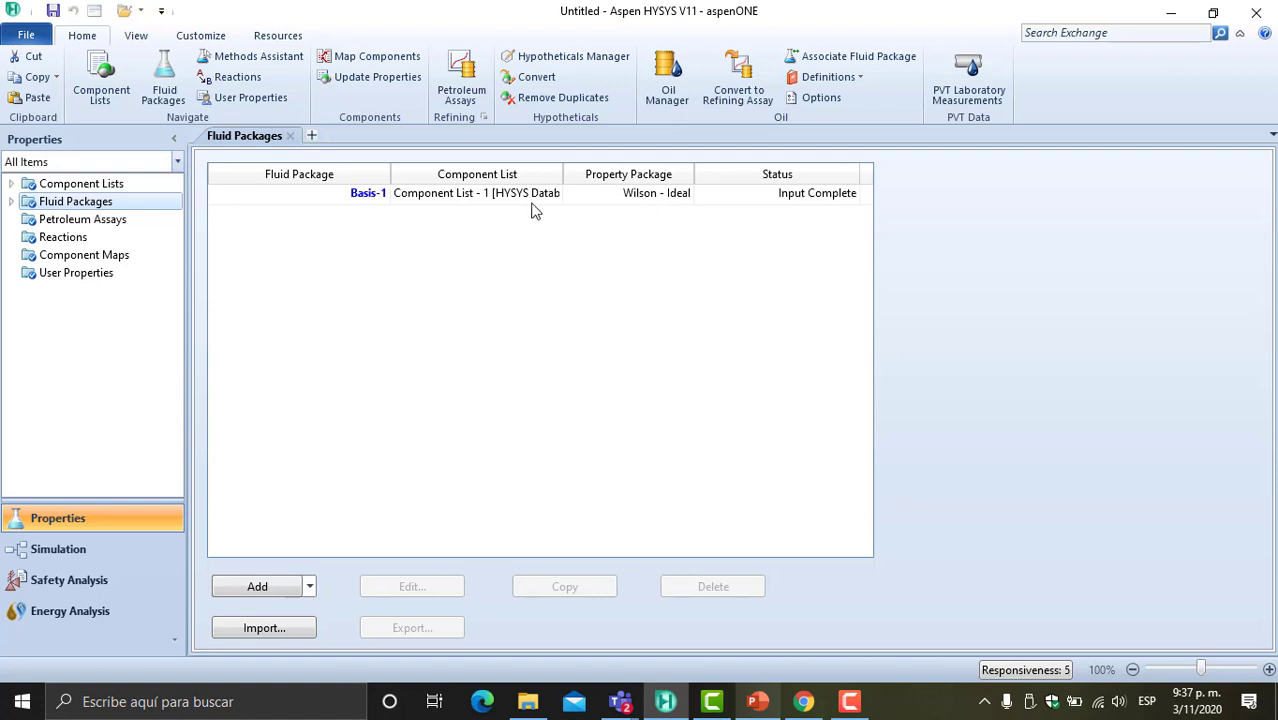
click(82, 186)
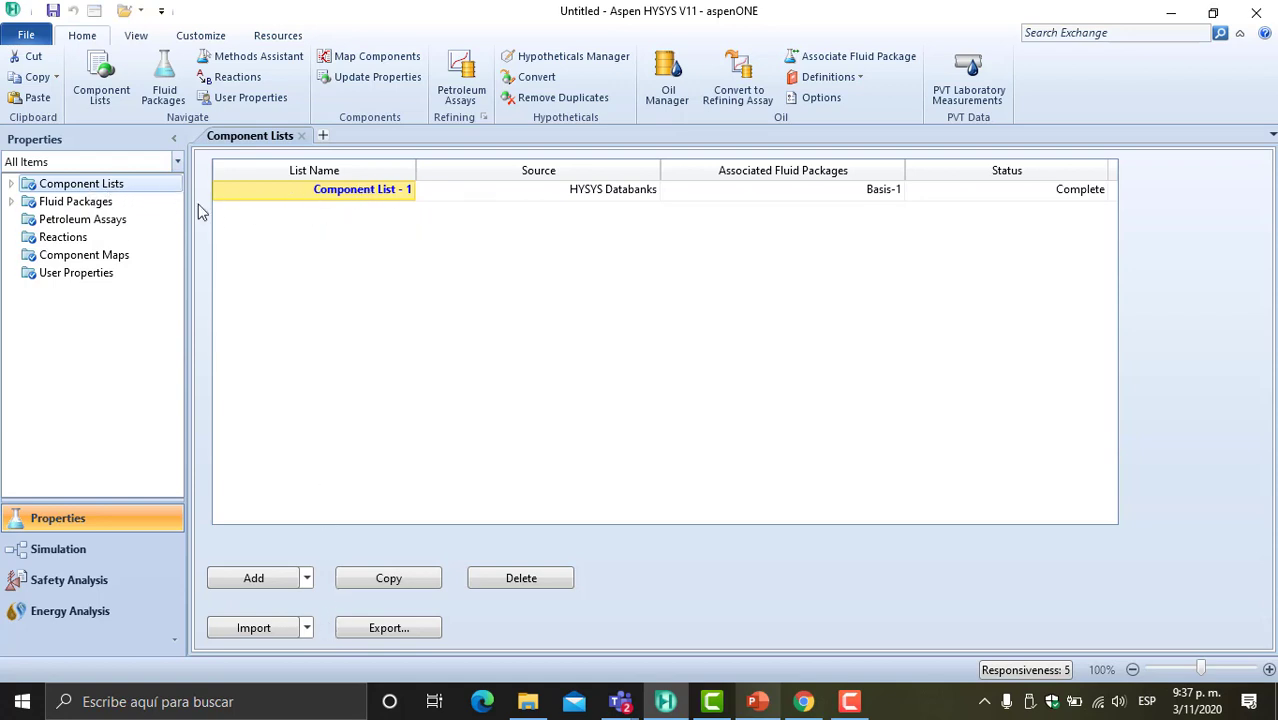
double_click(325, 195)
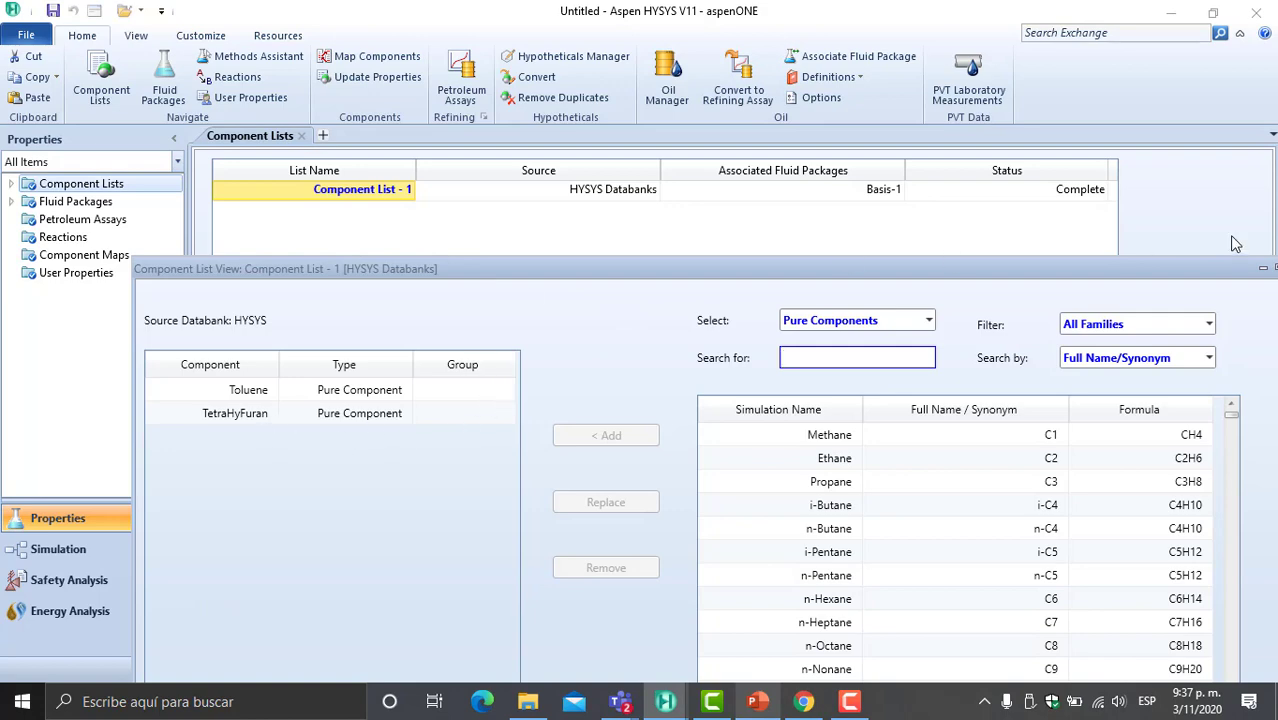
drag(1225, 278, 995, 321)
click(1043, 320)
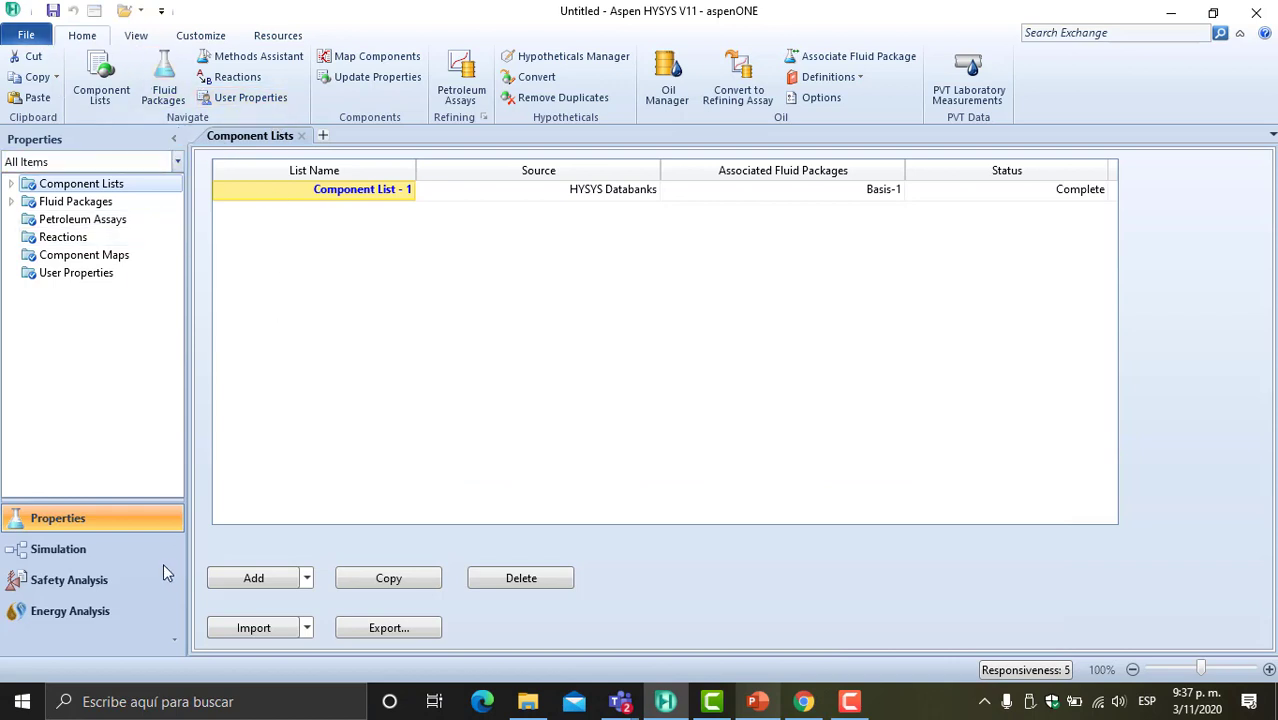
click(100, 556)
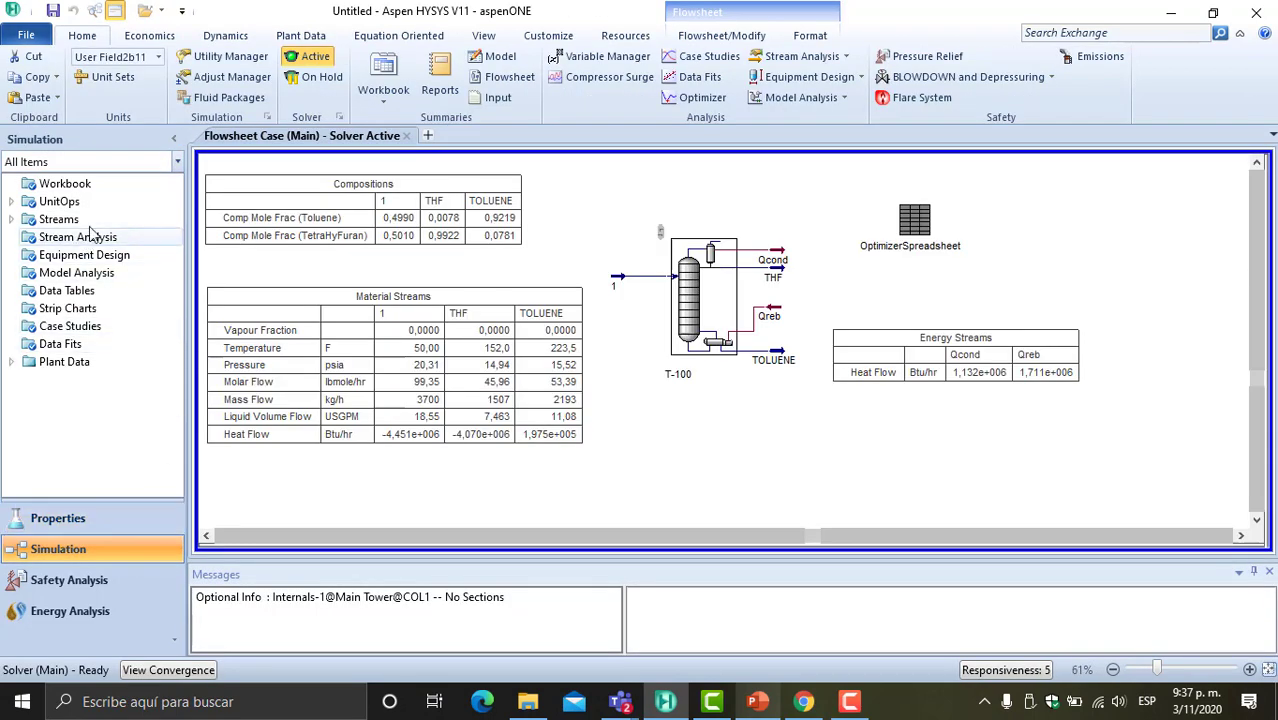
- Load a new copy of the case optimizerexplicadoenclase from disk and close its Optimizer window
click(28, 34)
click(66, 155)
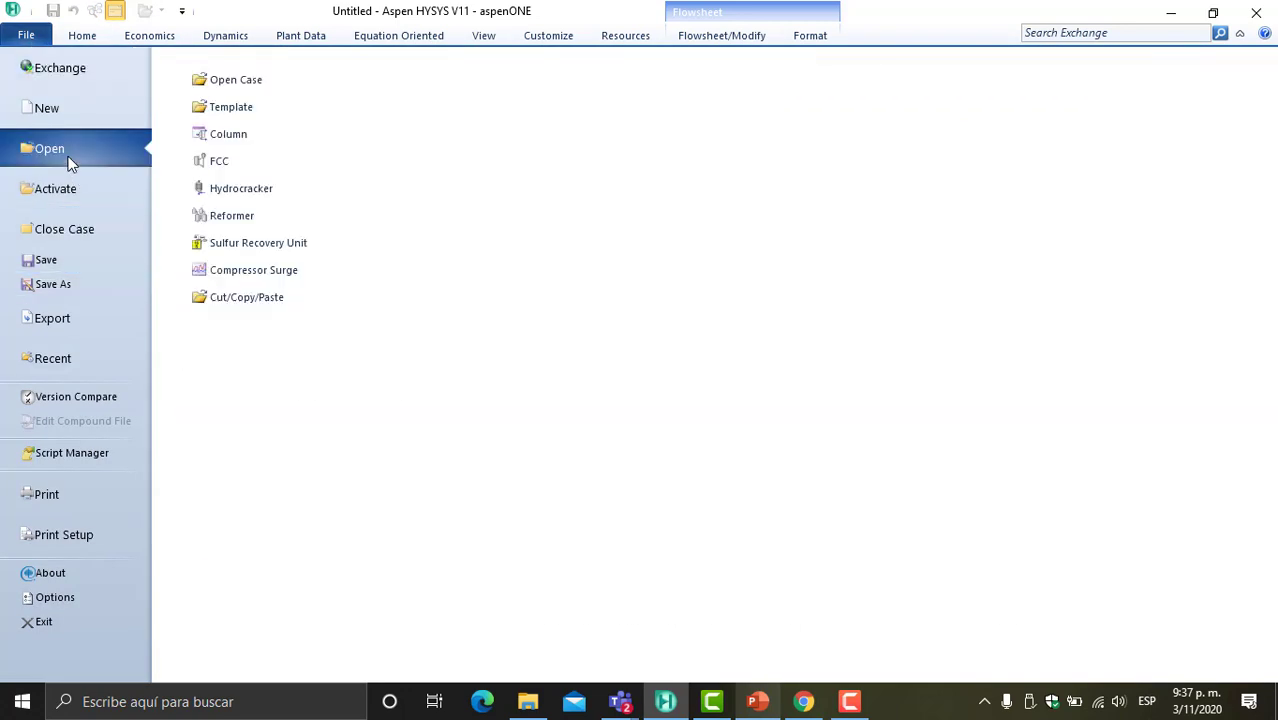
click(231, 80)
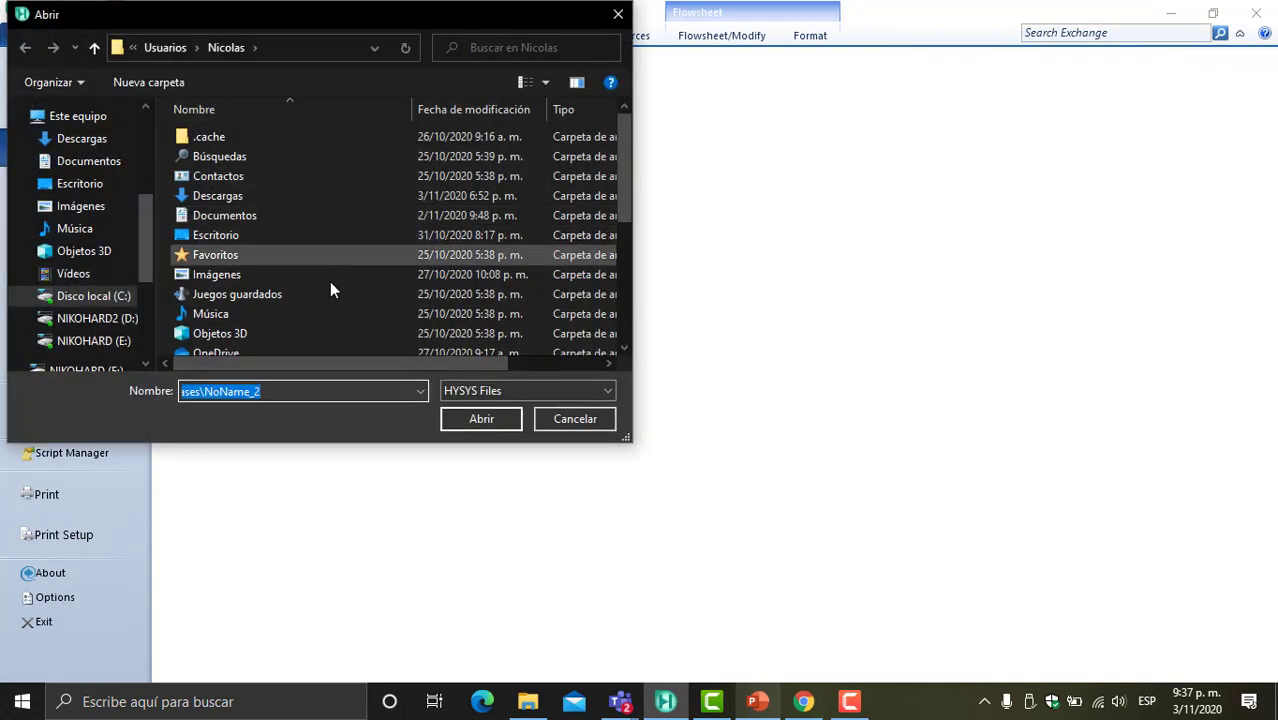
scroll(330, 283, down, 5)
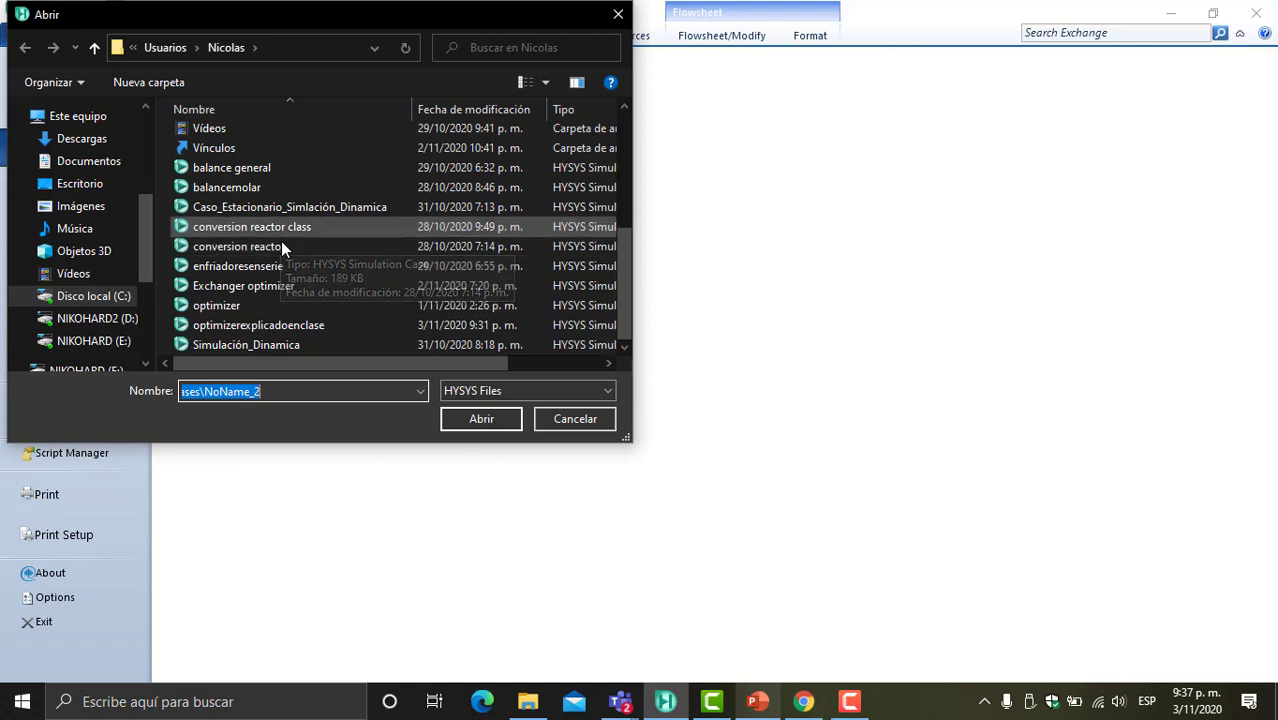
click(277, 324)
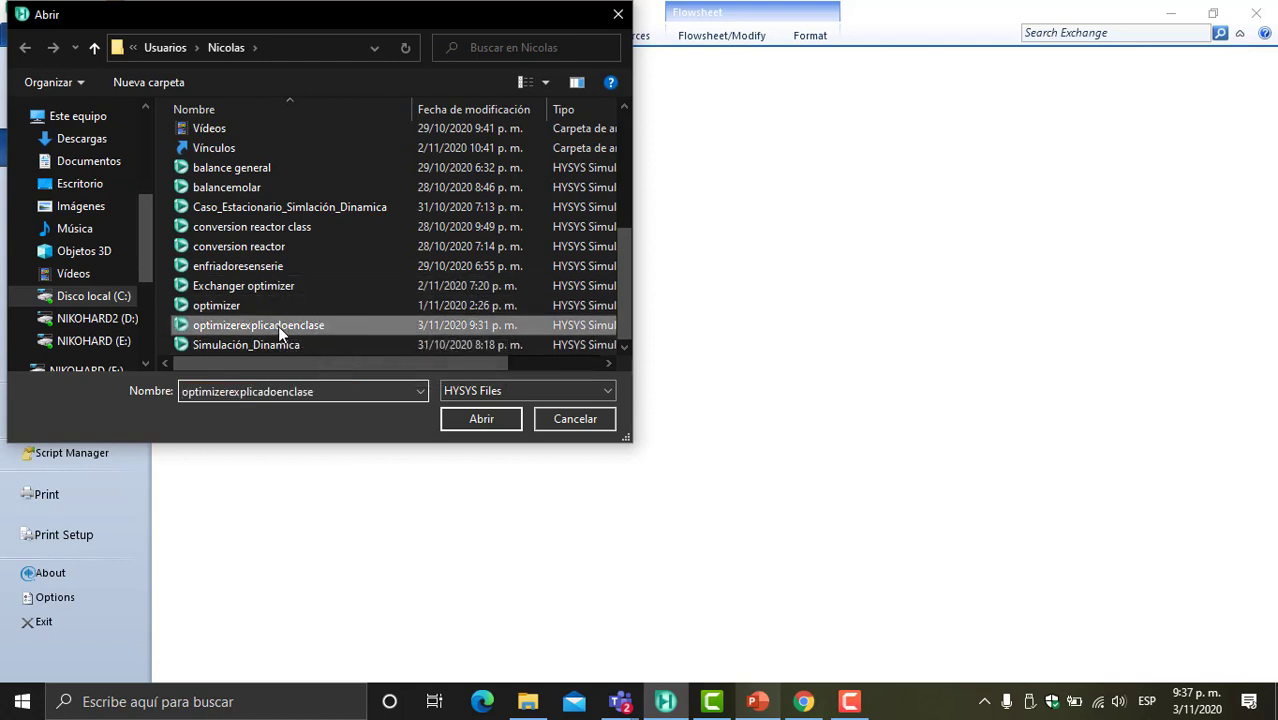
click(484, 418)
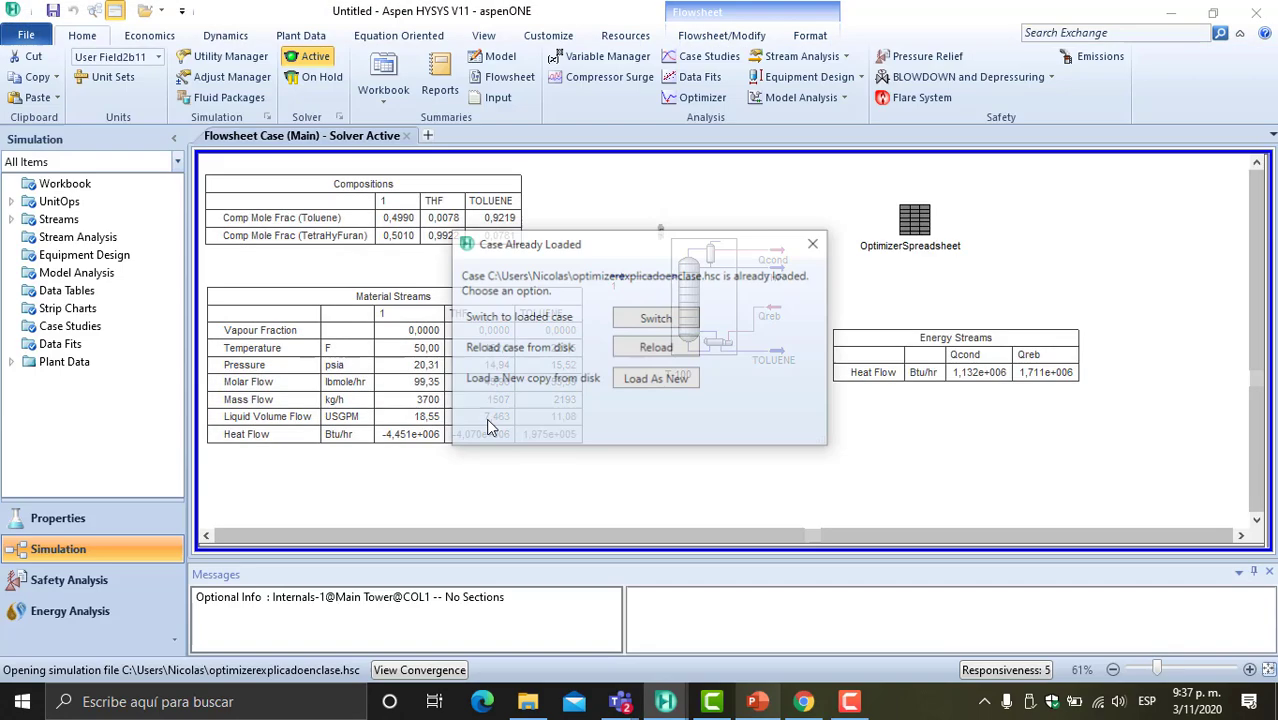
click(641, 386)
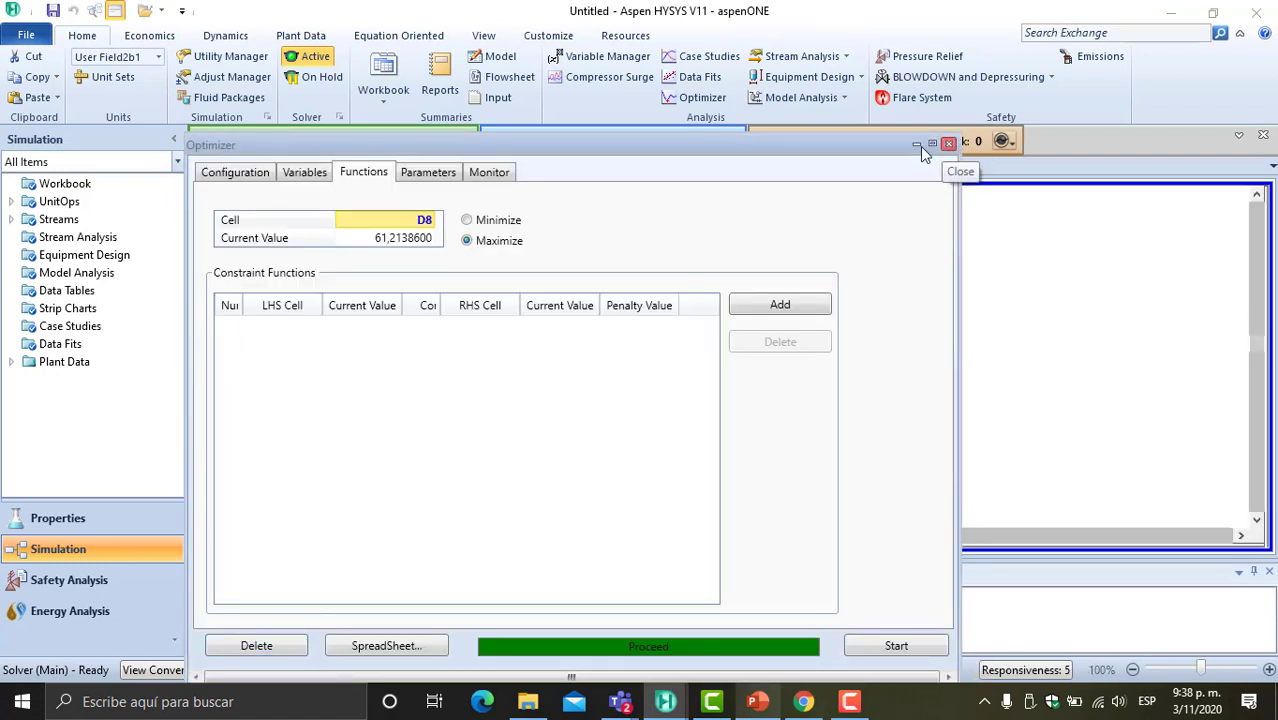
click(948, 145)
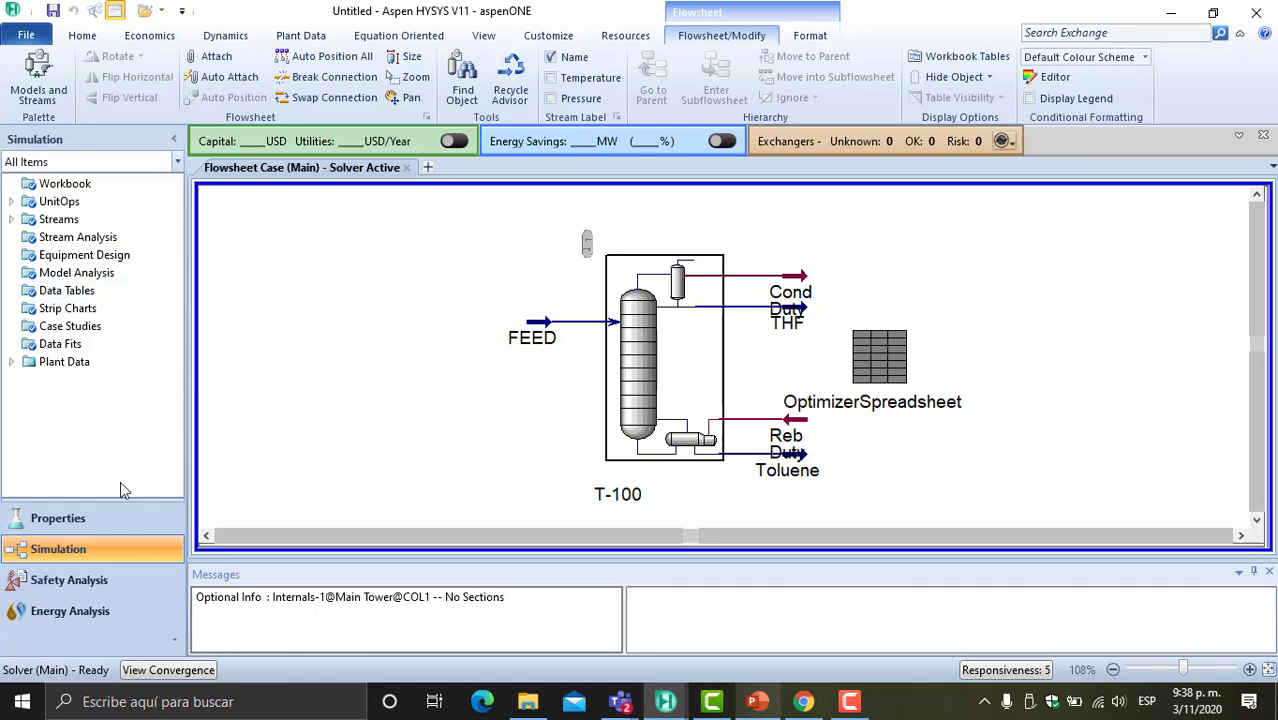
- Check the class case's fluid package and the components in Component List - 1, and return to the simulation flowsheet
click(90, 516)
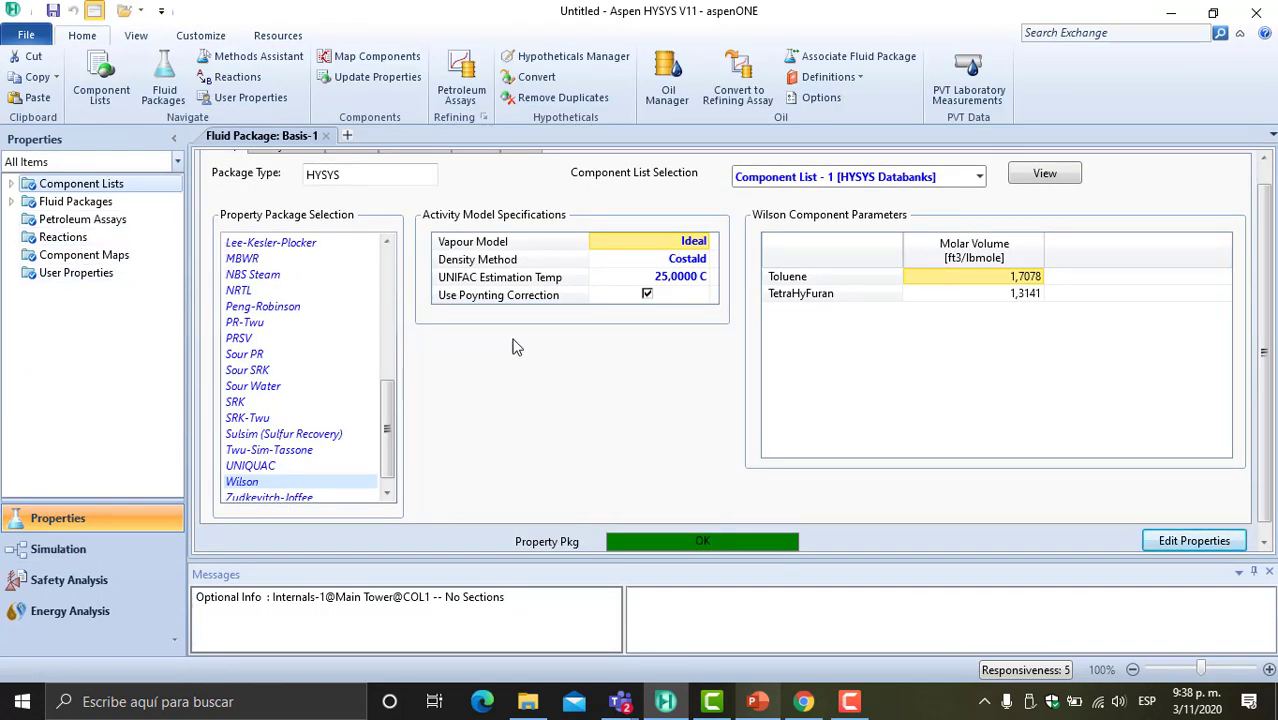
click(94, 202)
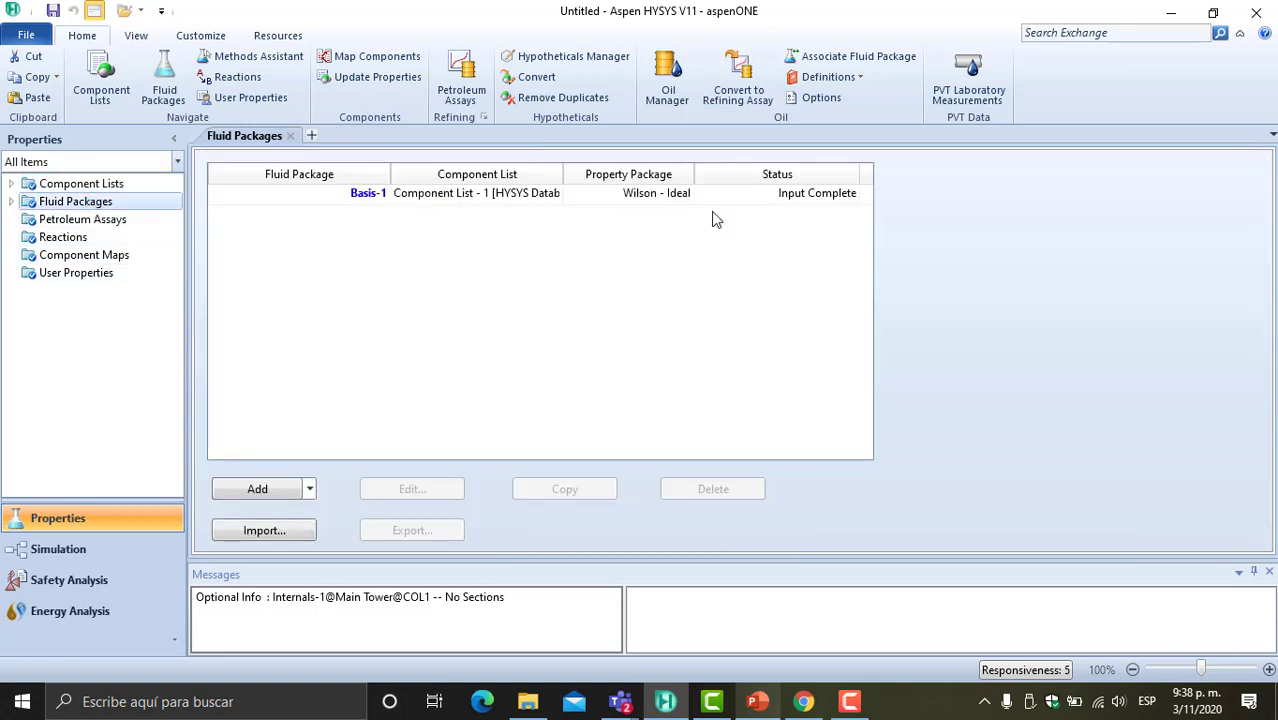
click(106, 184)
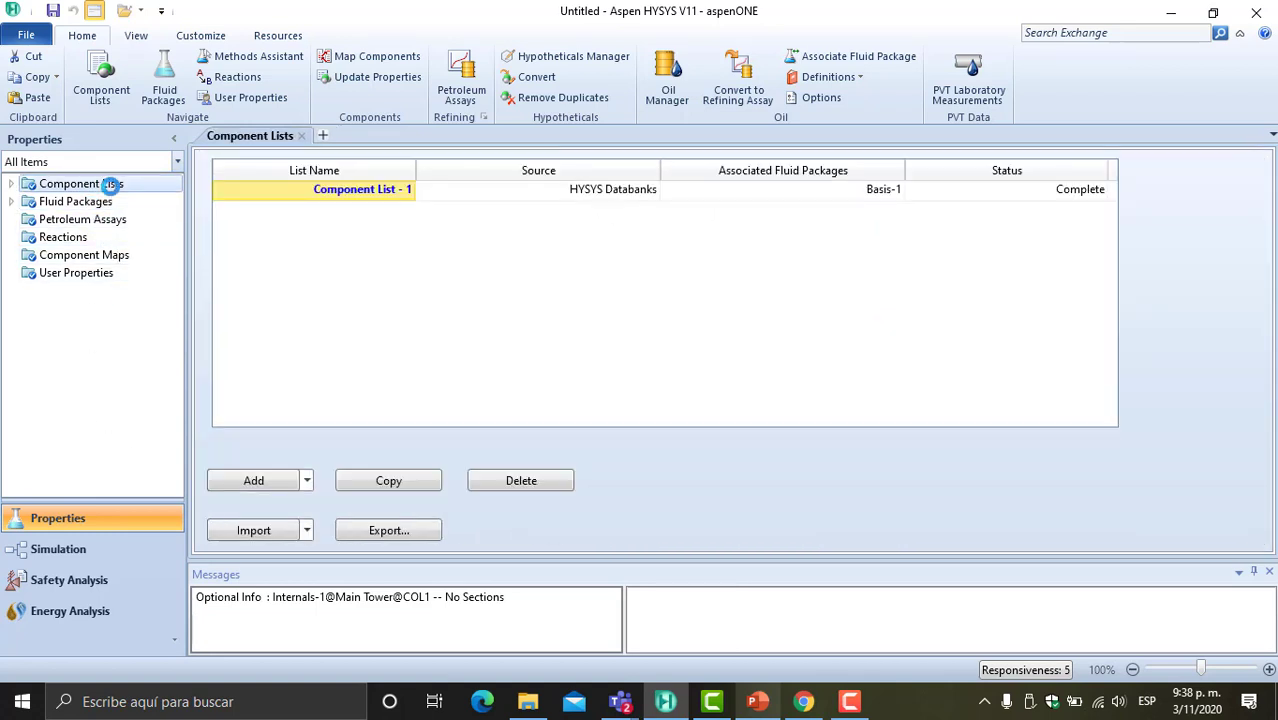
double_click(378, 203)
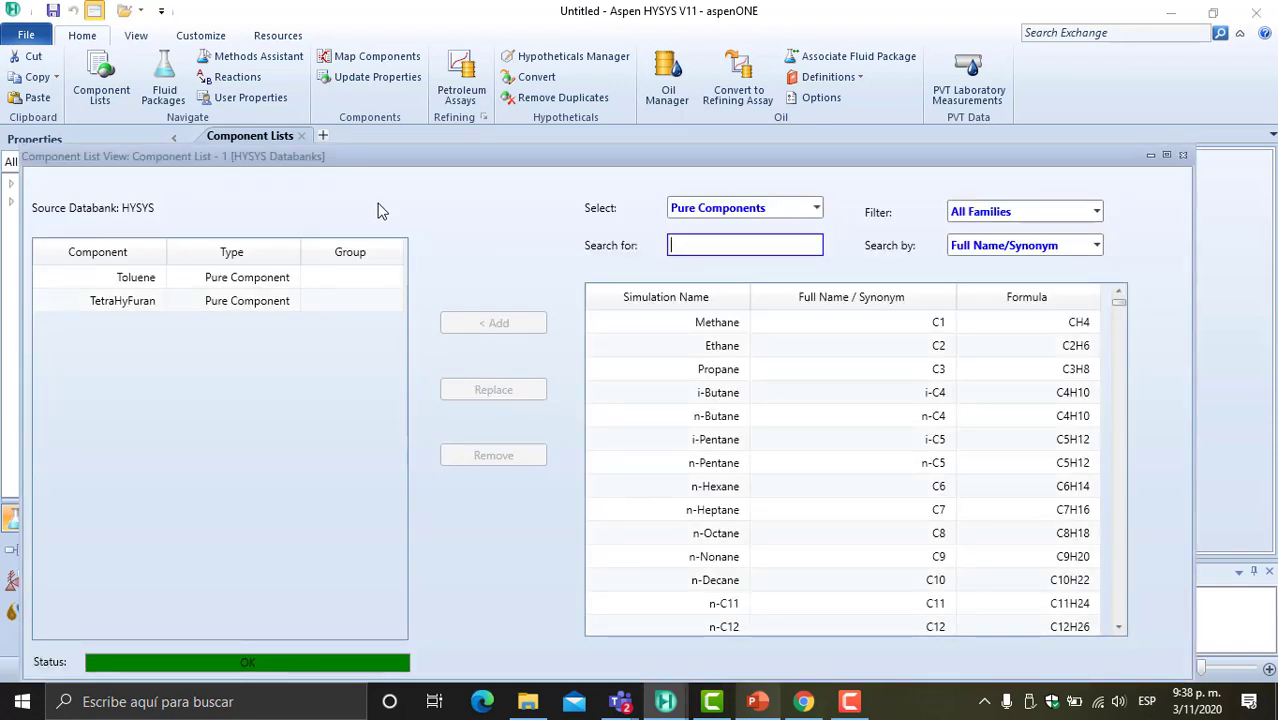
click(1183, 158)
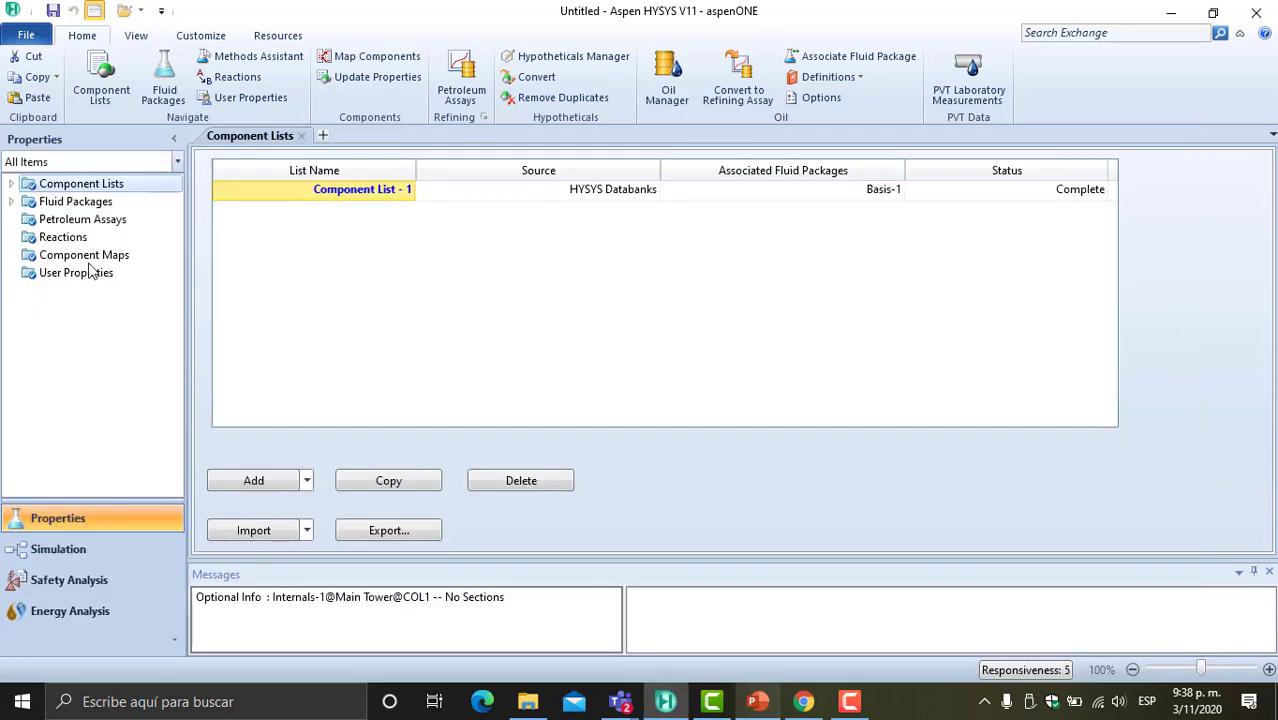
click(82, 550)
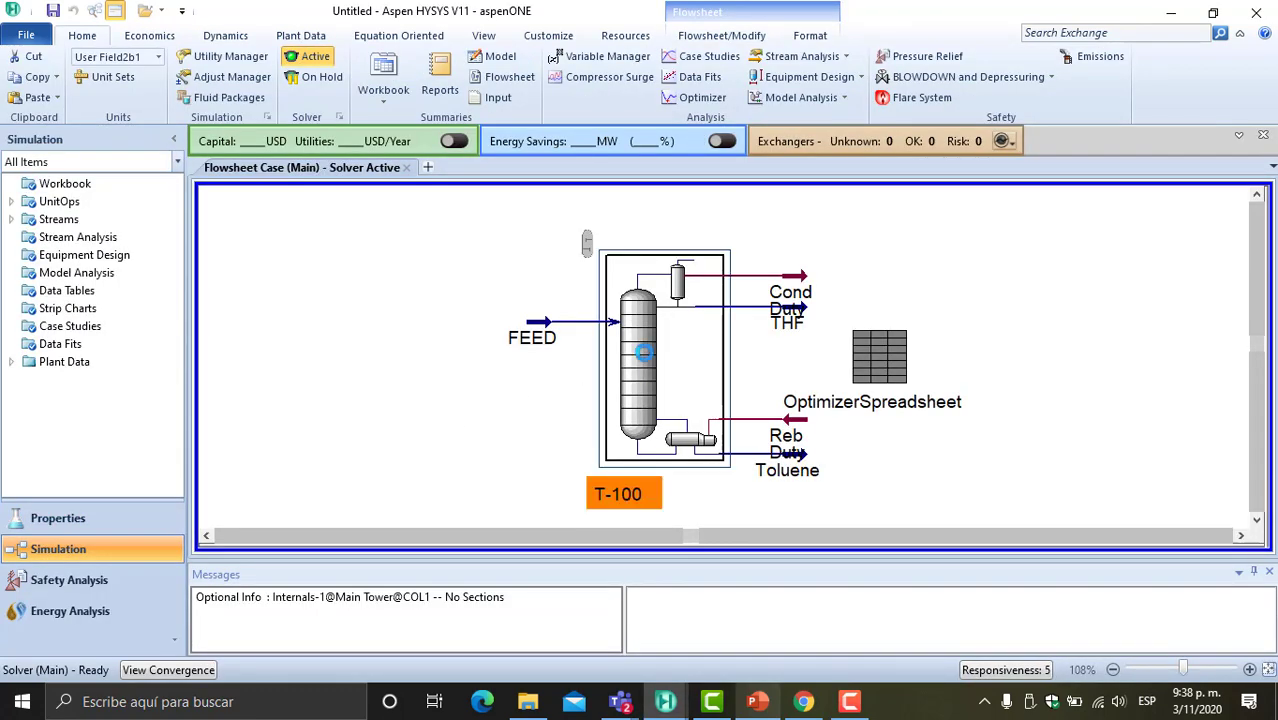
- Review the connections and monitored specifications of column T-100 and put its window away
double_click(644, 352)
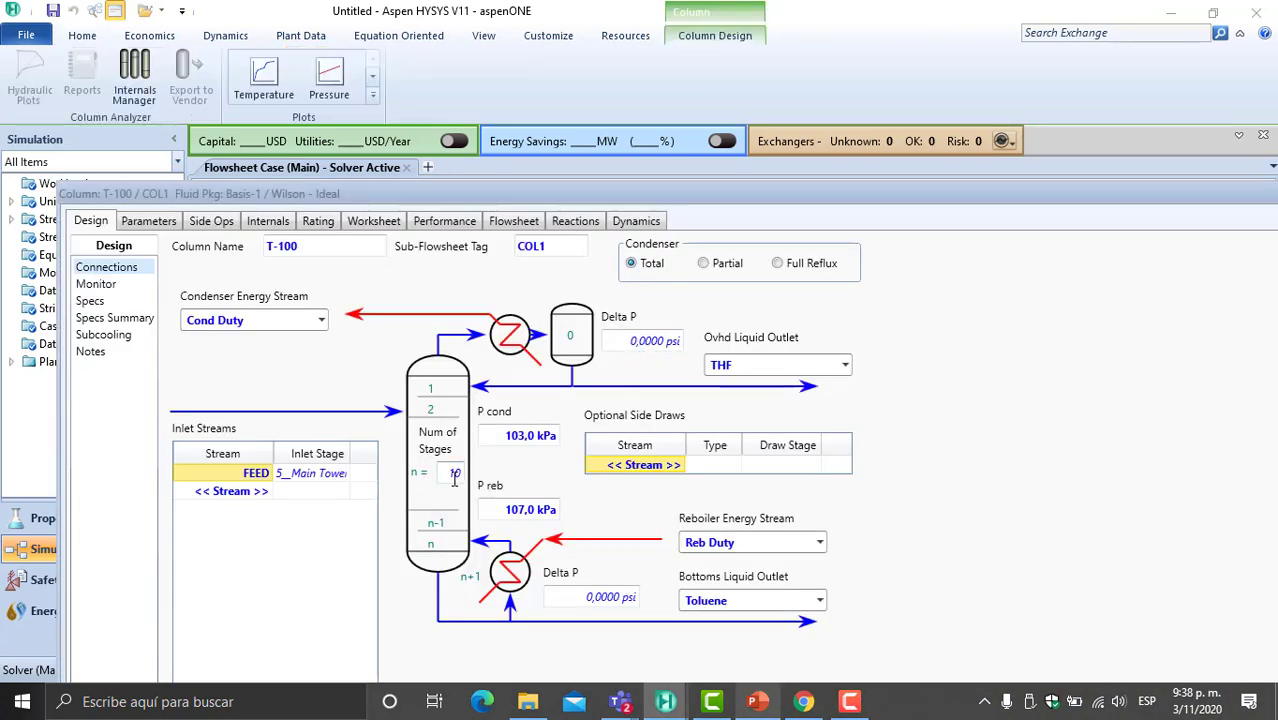
click(96, 285)
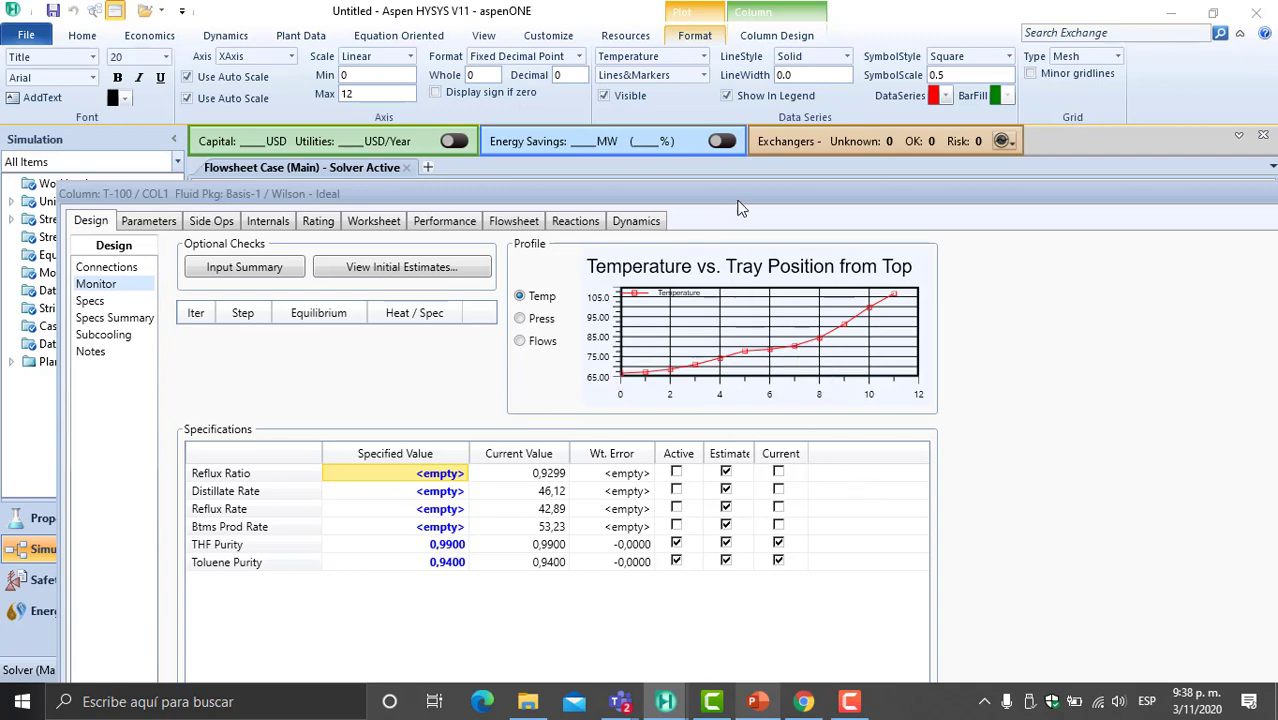
drag(738, 200, 724, 148)
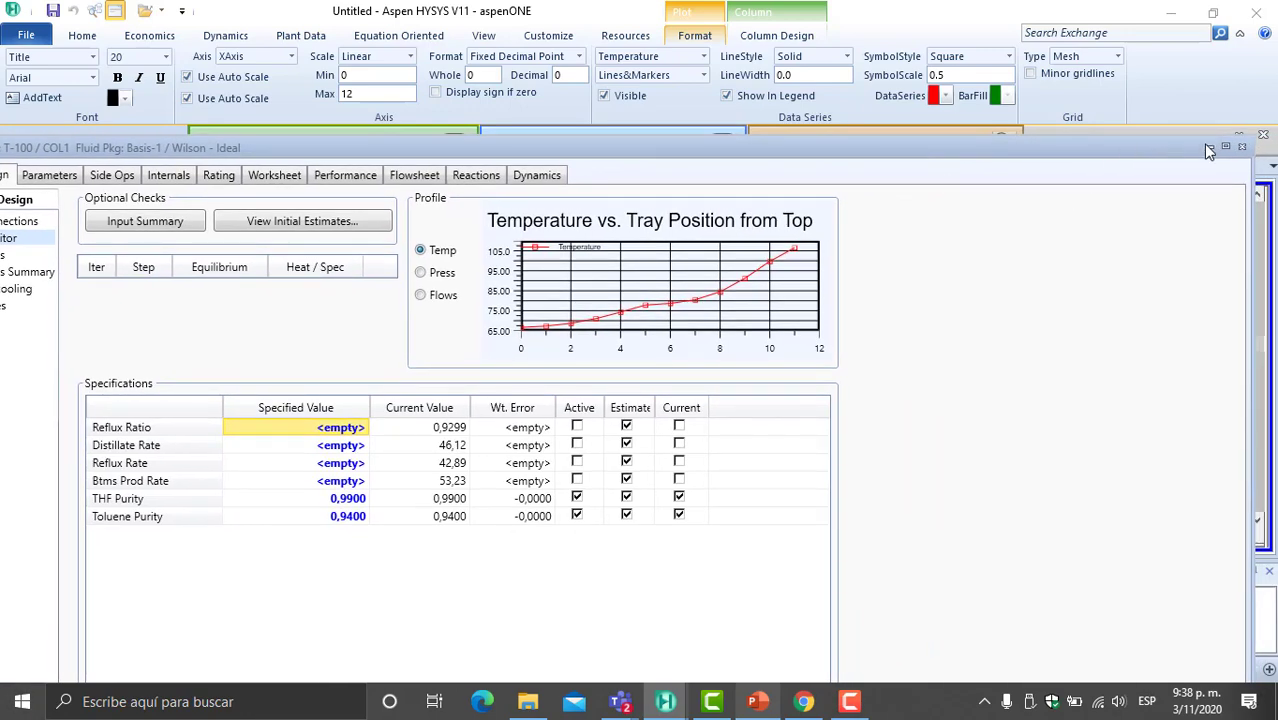
click(1207, 147)
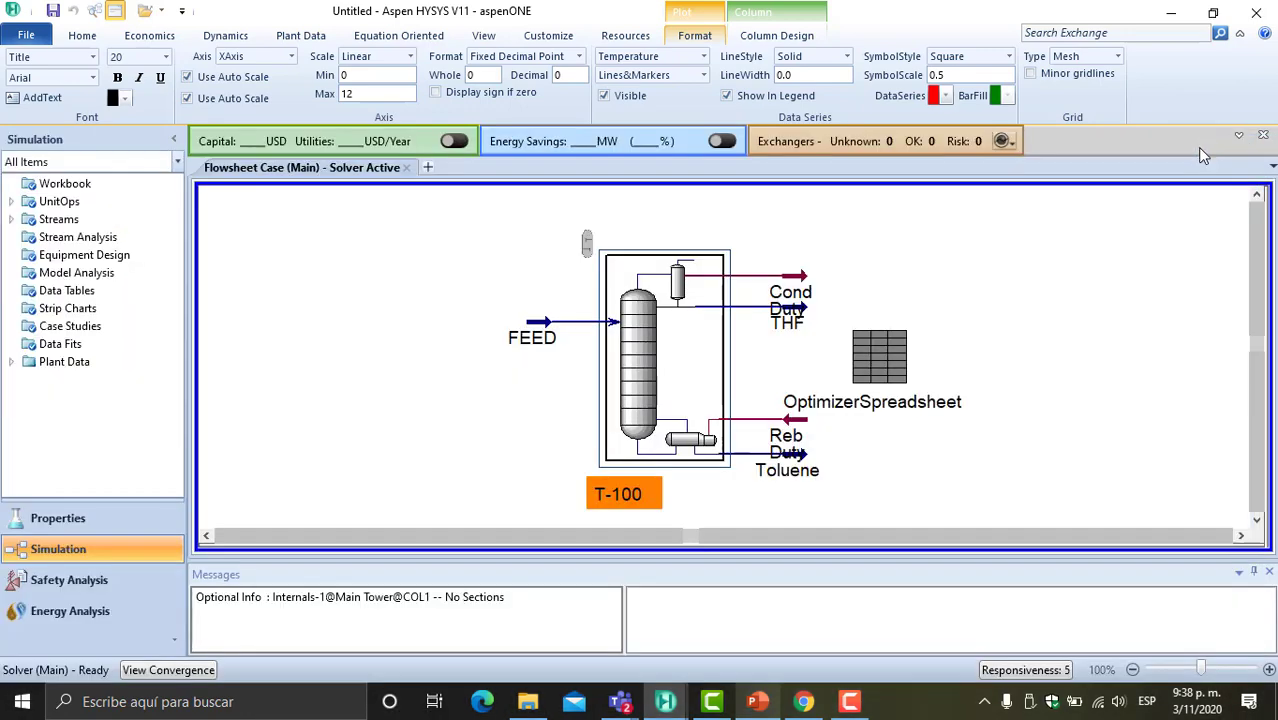
- Move the OptimizerSpreadsheet up beside the tower's overhead streams and select the tower with its streams
click(950, 282)
drag(896, 366, 970, 300)
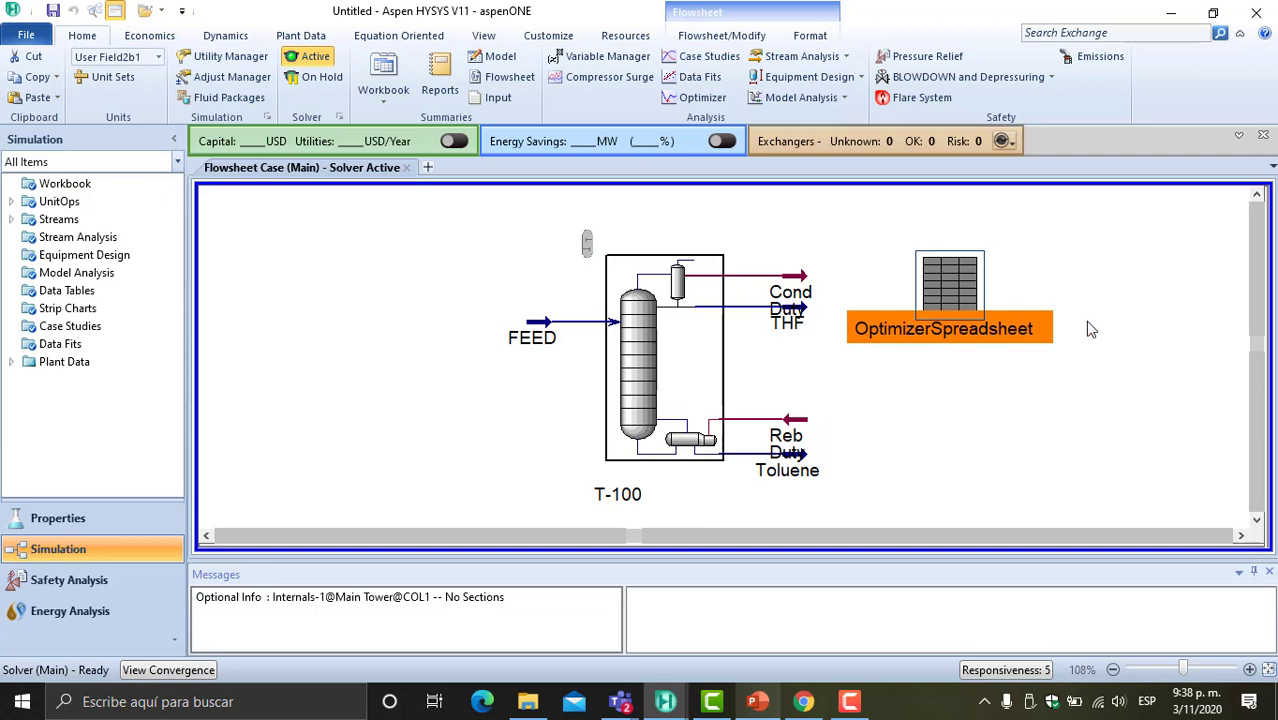
click(1090, 376)
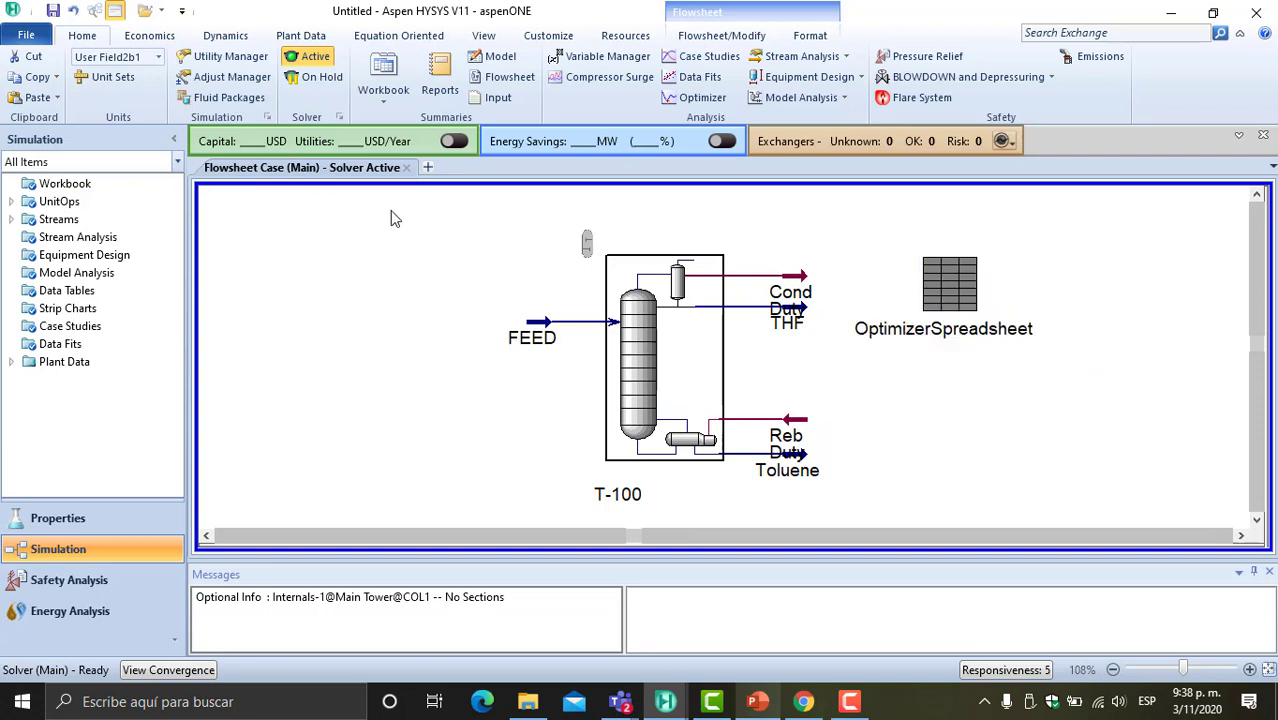
drag(390, 210, 866, 450)
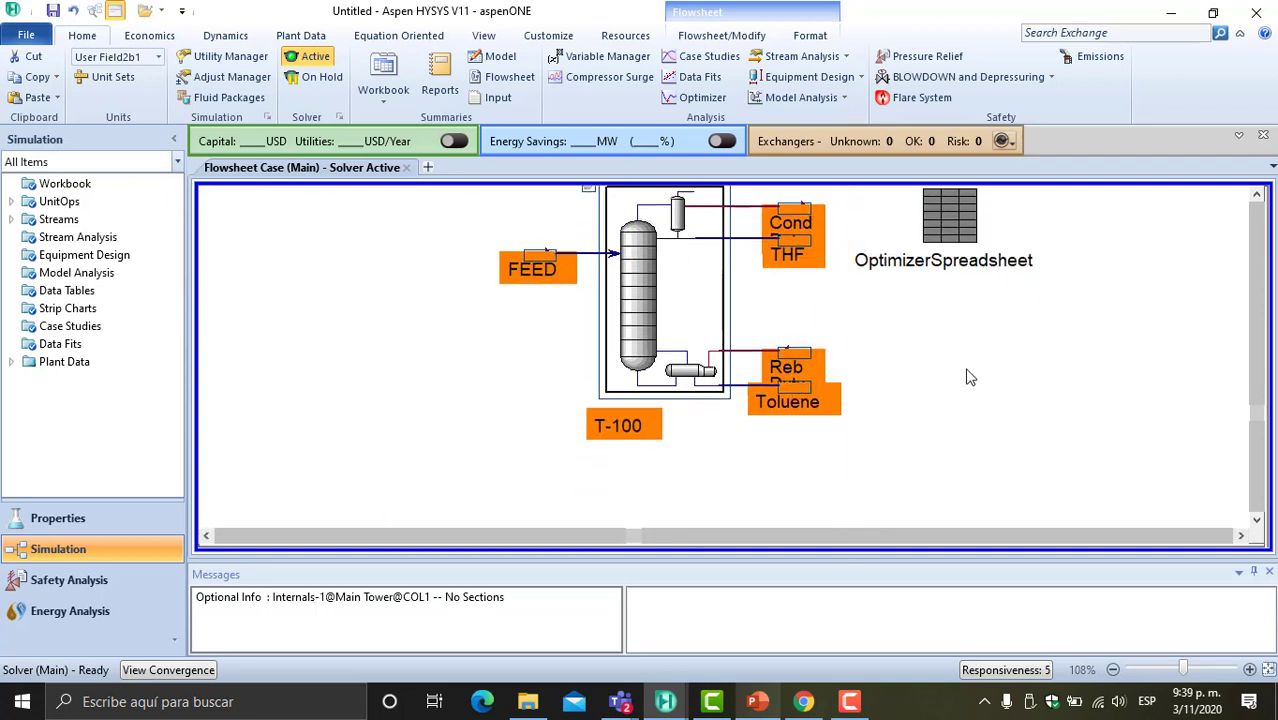
- Review the Optimizer's data model, adjusted variables, objective function and profit spreadsheet, and close the spreadsheet
click(700, 97)
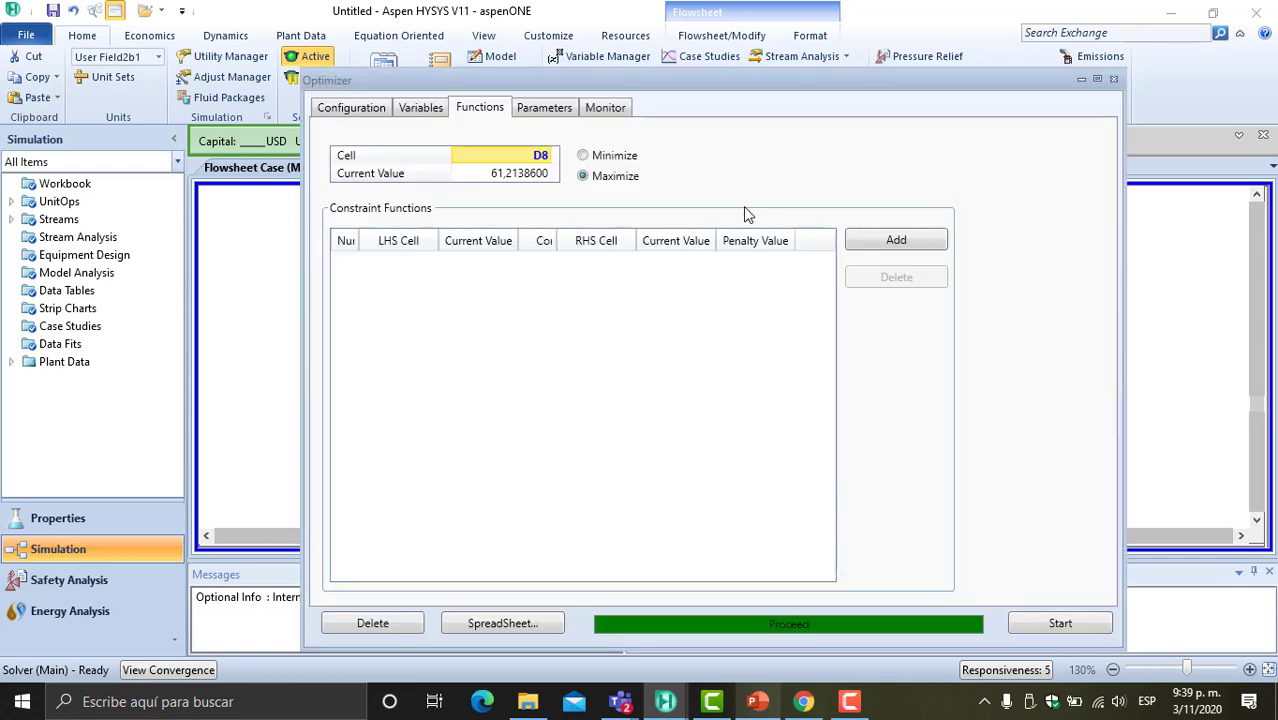
click(352, 107)
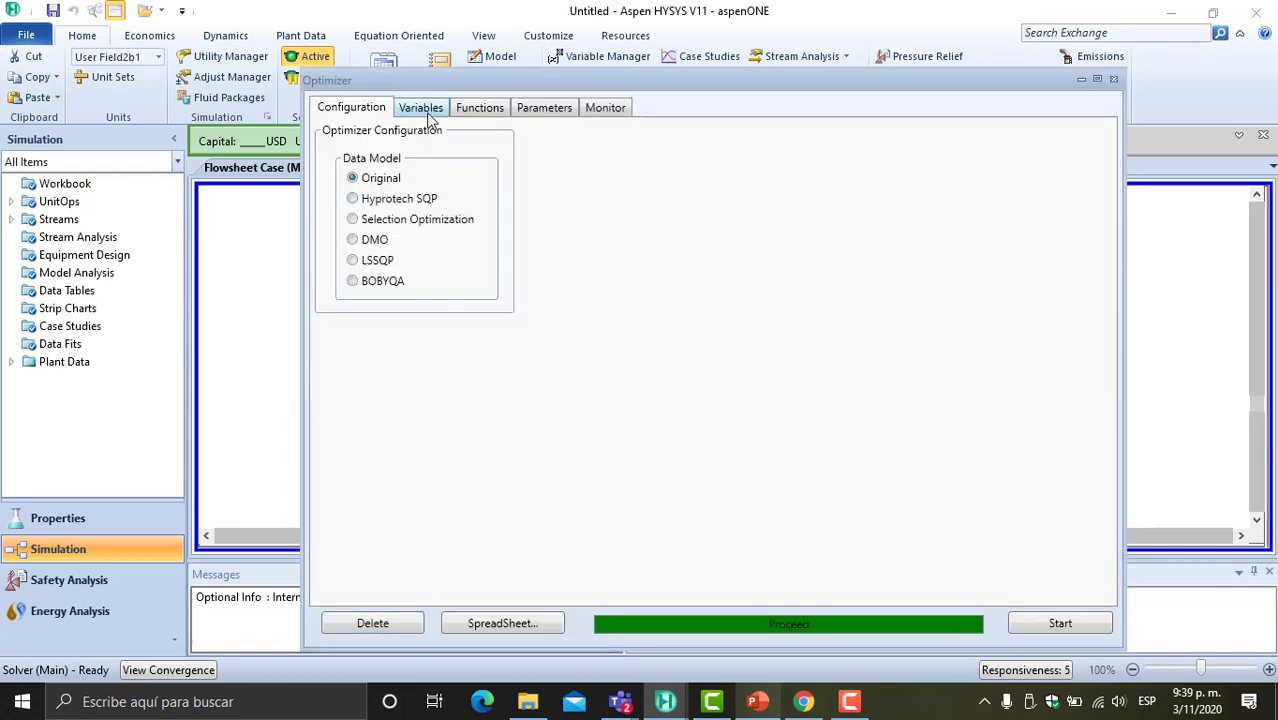
click(428, 110)
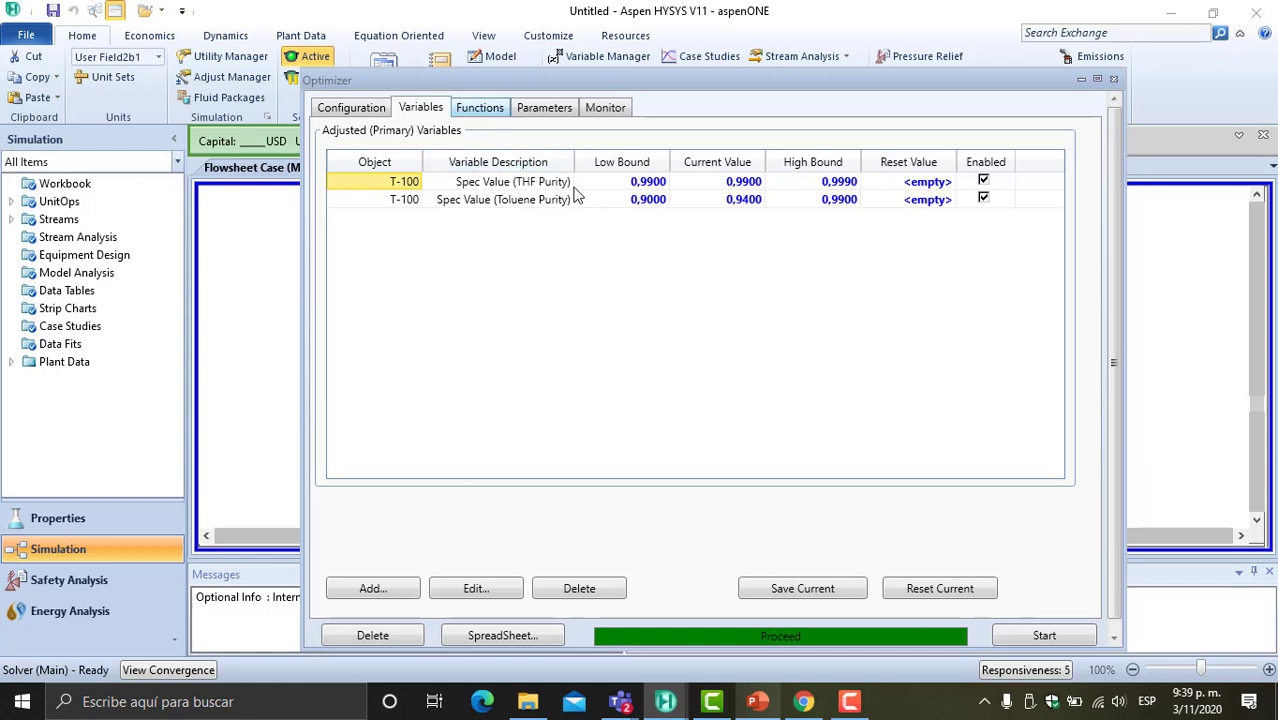
click(485, 112)
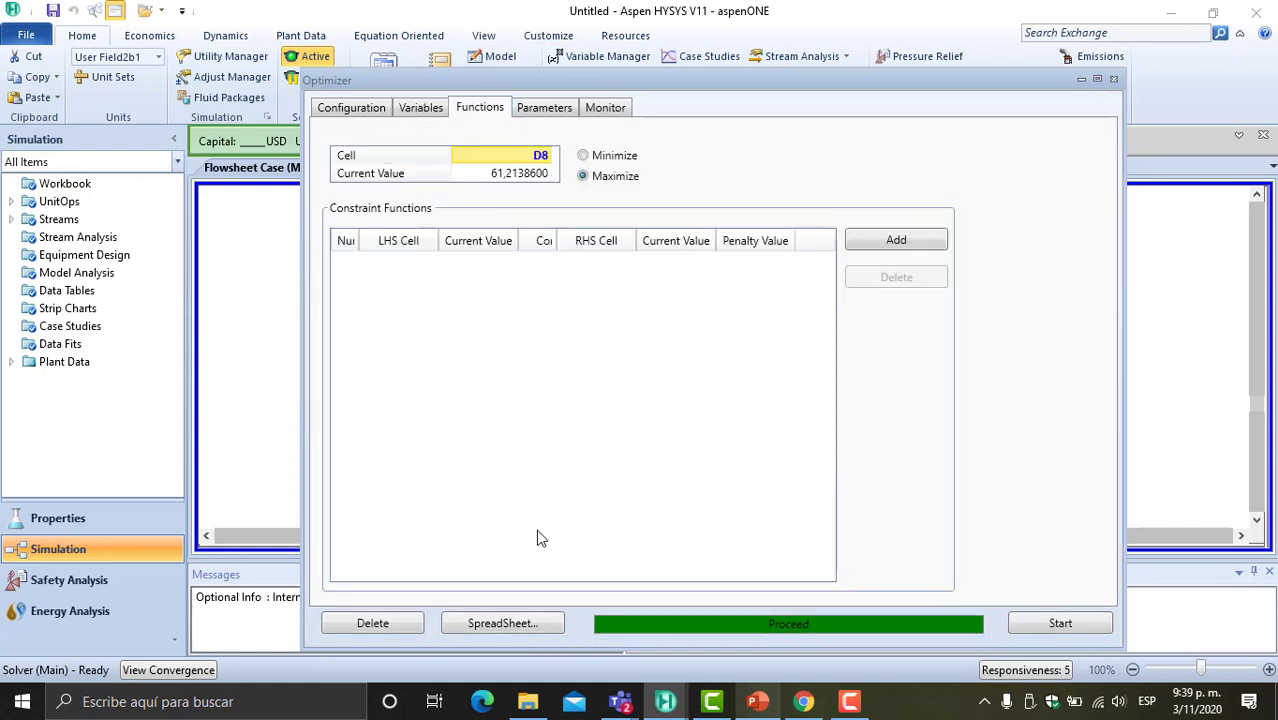
click(530, 625)
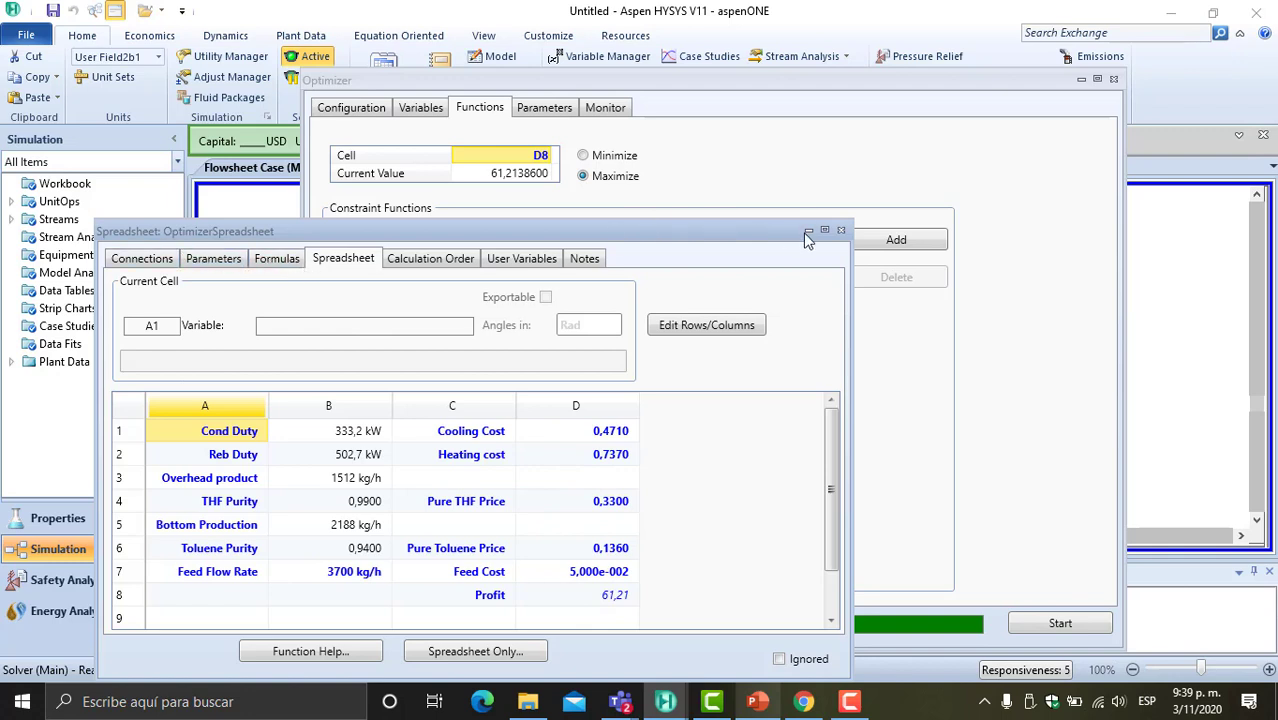
click(840, 230)
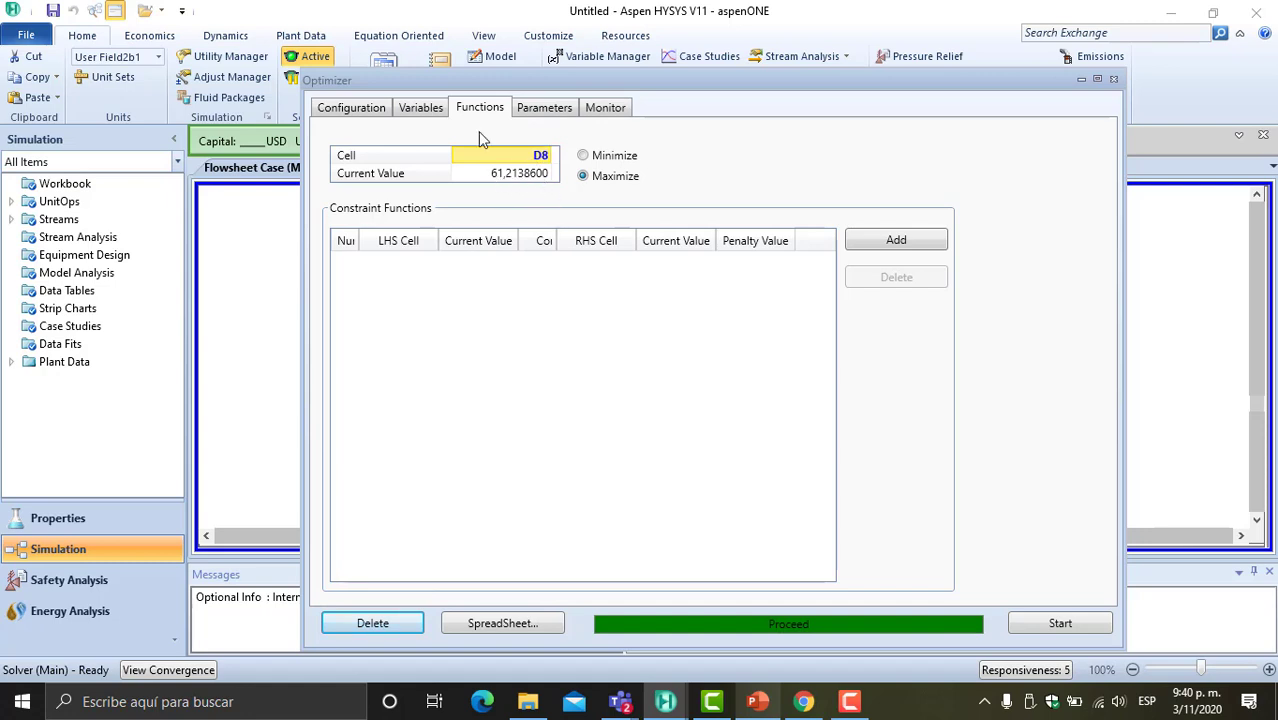
- Look up the base and optimized case comparison table on the PowerPoint slide and return to HYSYS
click(757, 701)
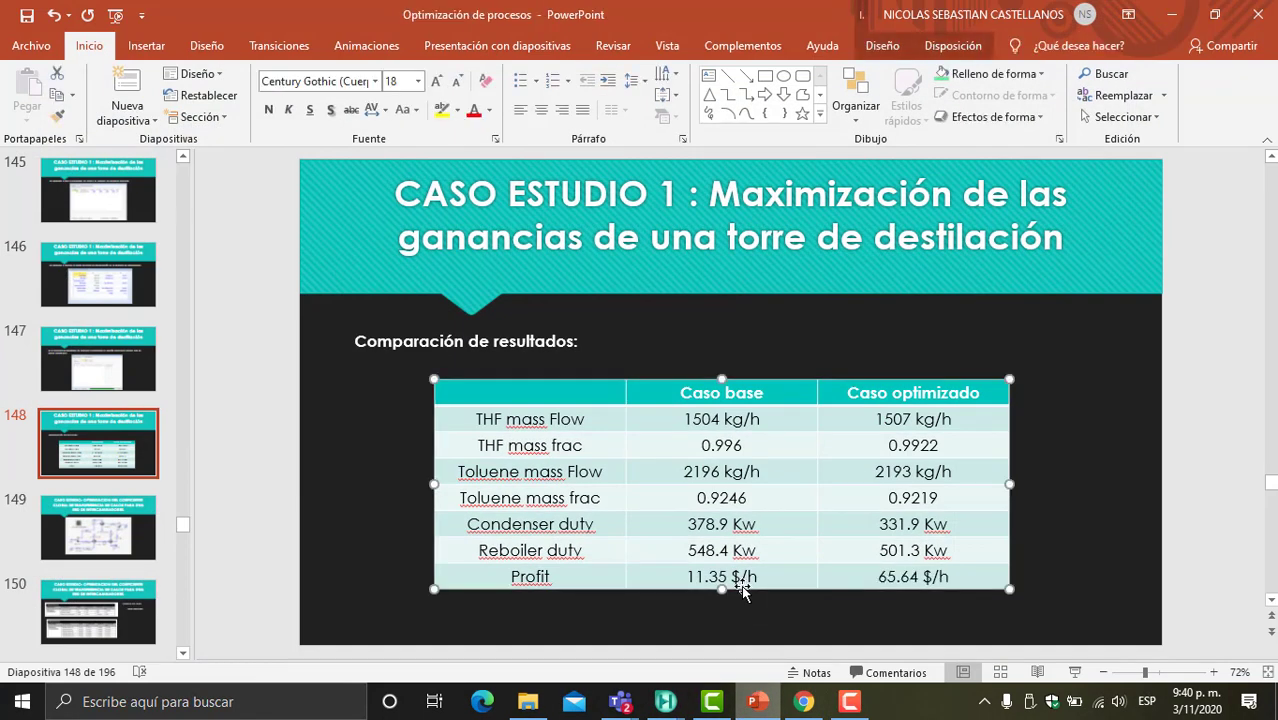
key(Left)
key(ctrl+Right)
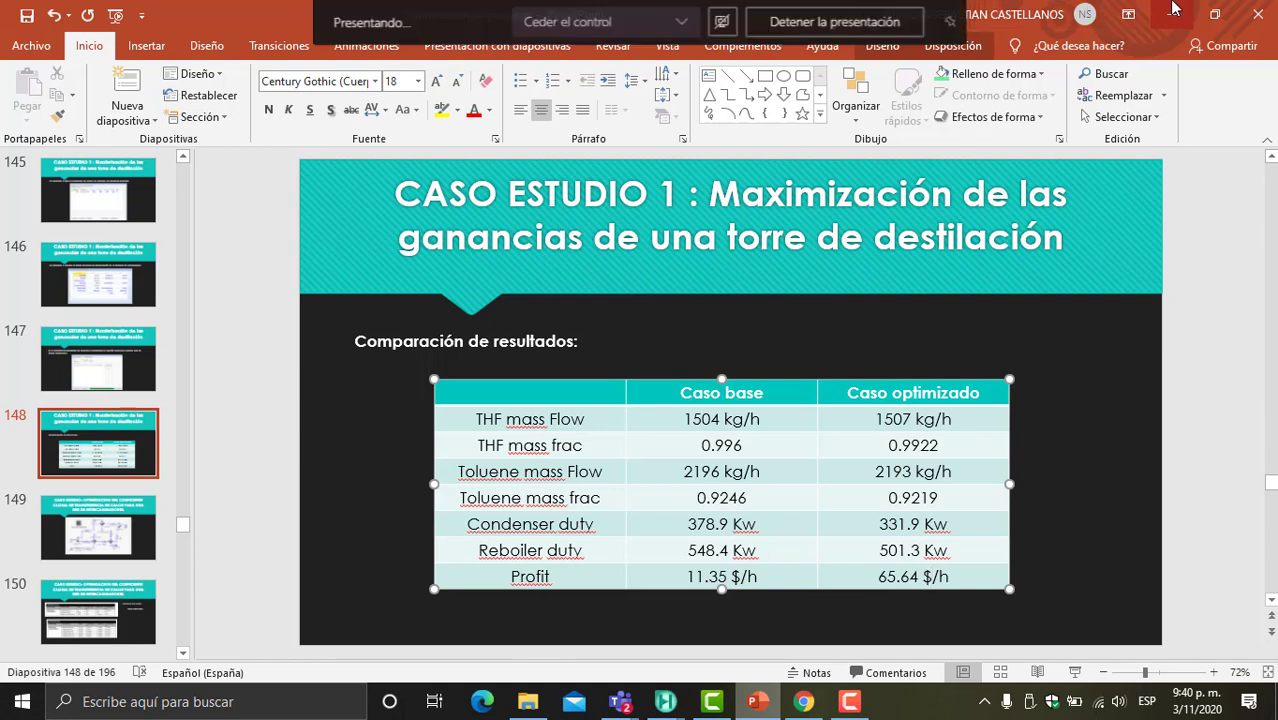
key(alt+Tab)
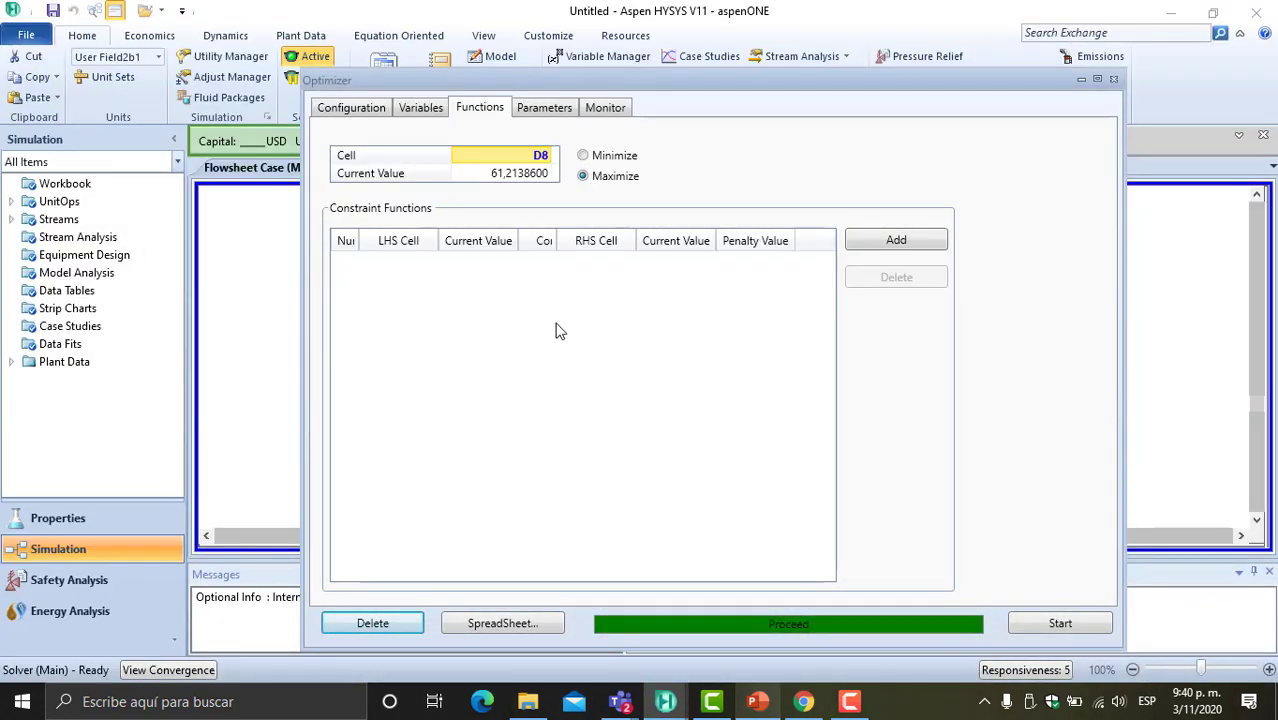
- Dismiss the Optimizer window and bring the whole tower flowsheet into view
click(1097, 78)
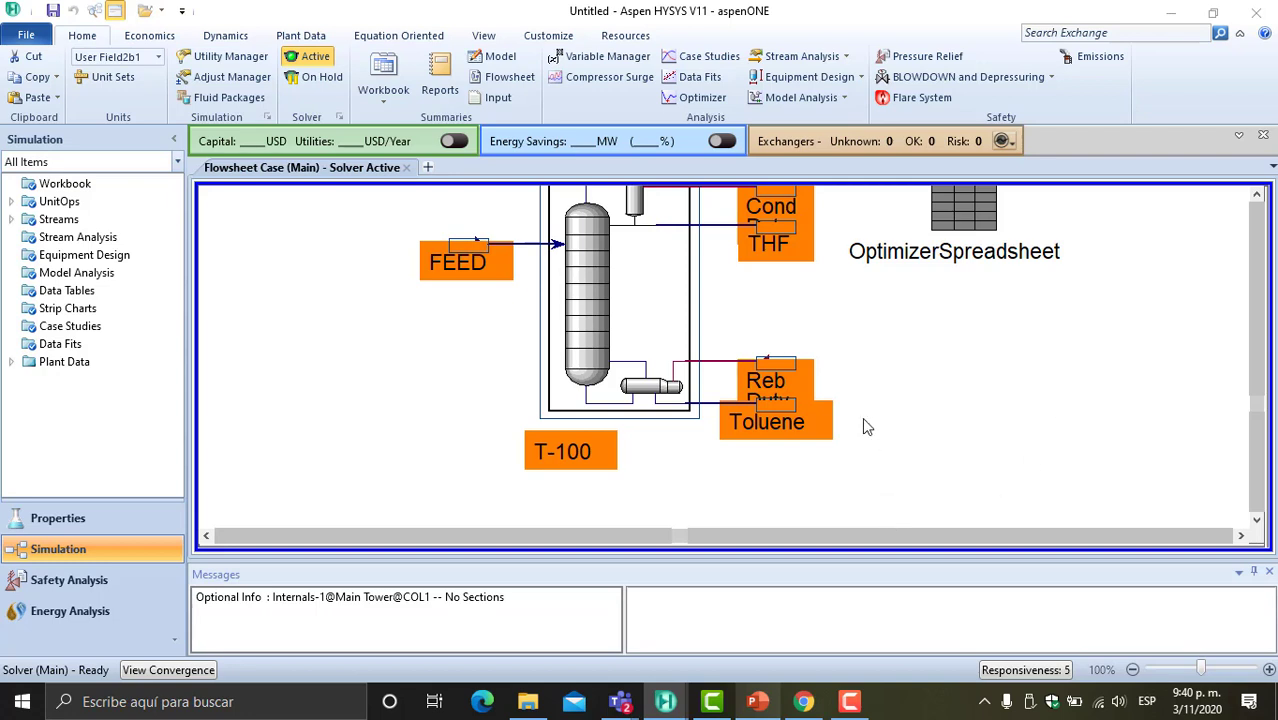
click(948, 385)
scroll(996, 405, down, 2)
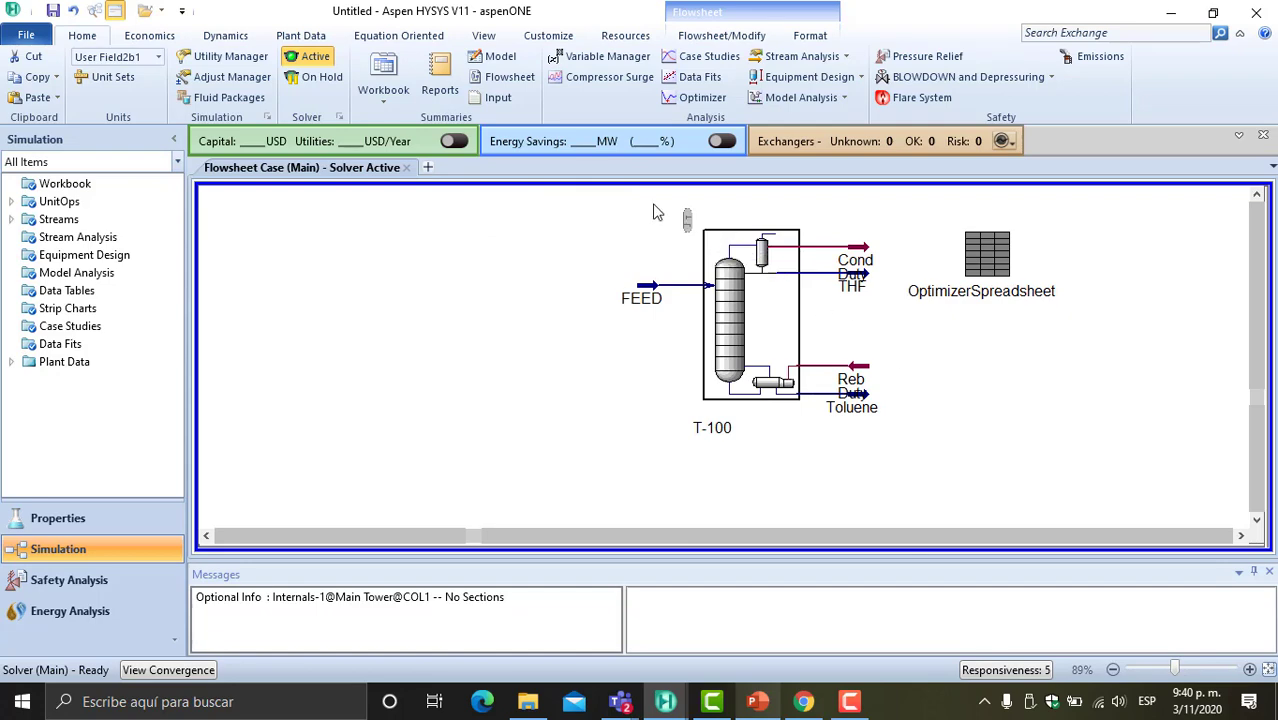
drag(624, 189, 1077, 472)
- Switch to PowerPoint, recheck the results comparison on slide 148 and show the heat exchanger network case study on slide 149
click(760, 704)
click(120, 520)
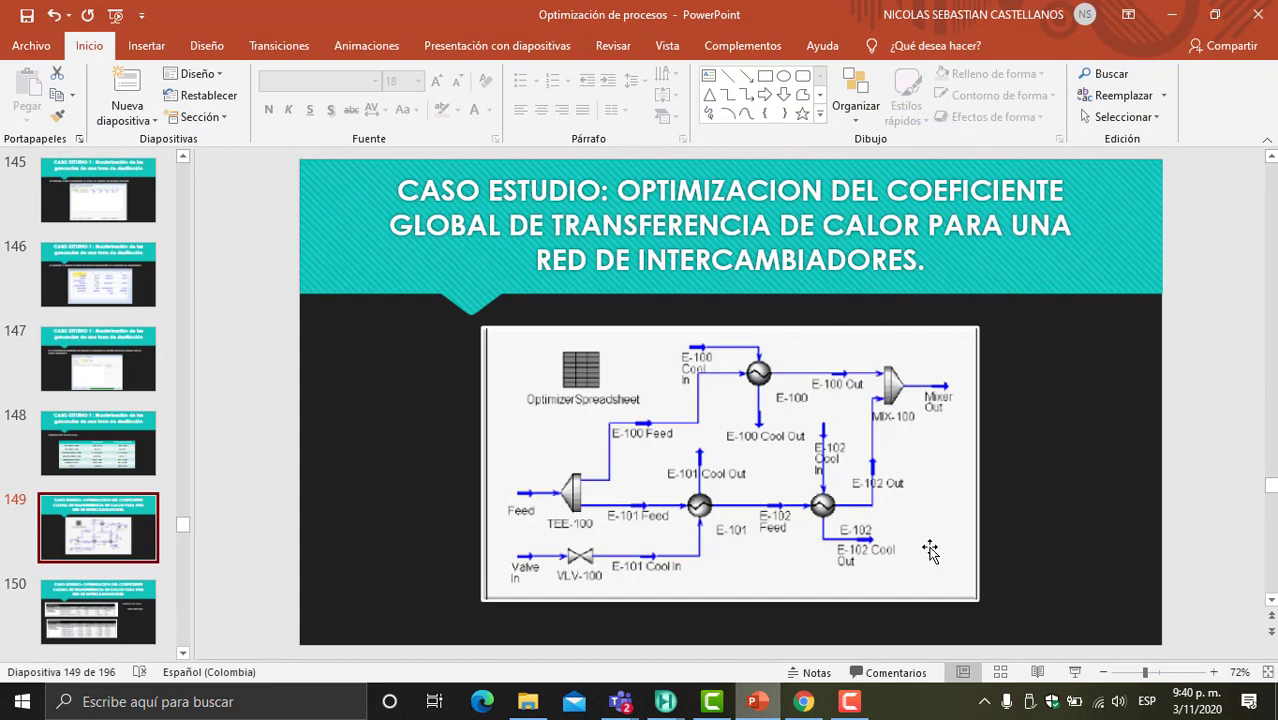
click(126, 452)
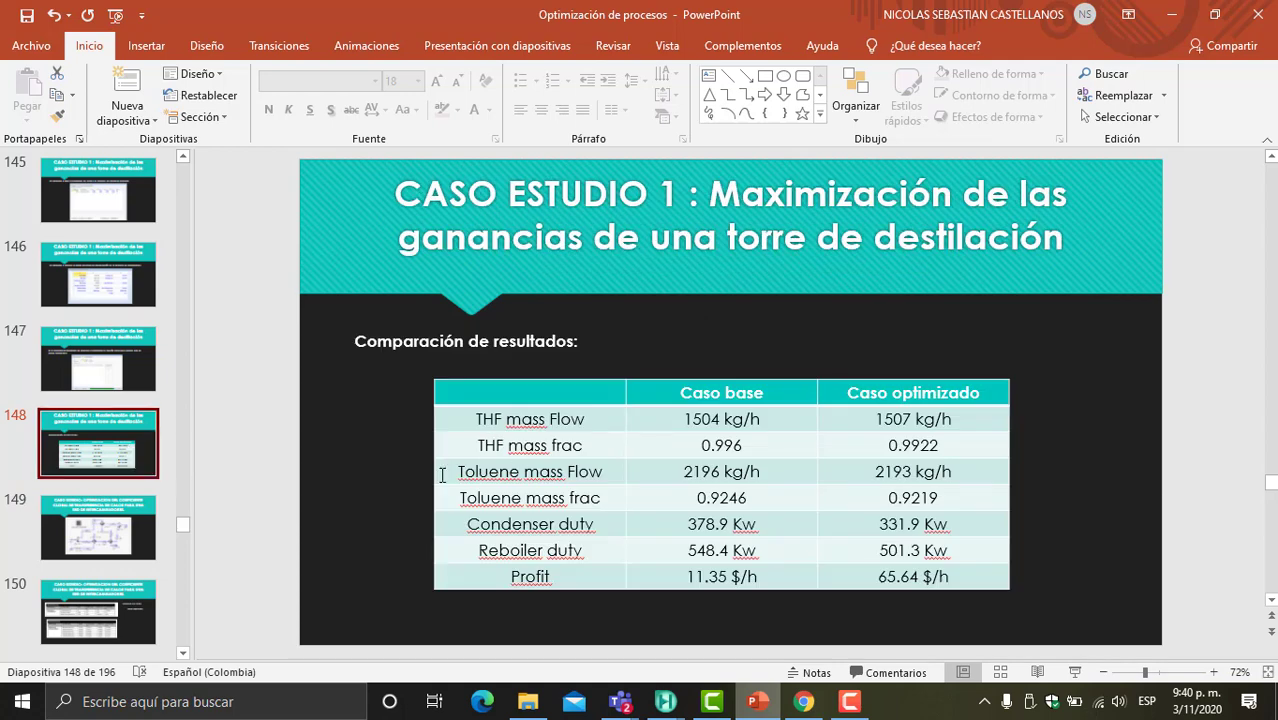
click(141, 526)
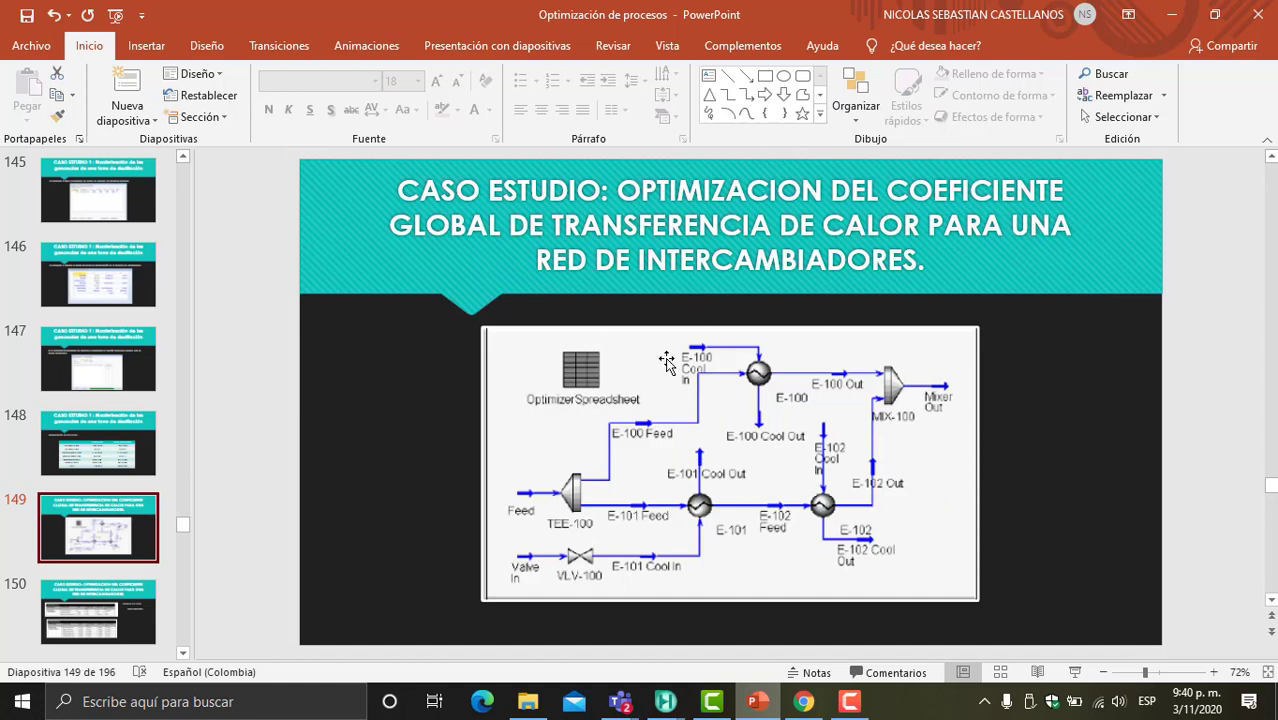
click(806, 705)
click(802, 703)
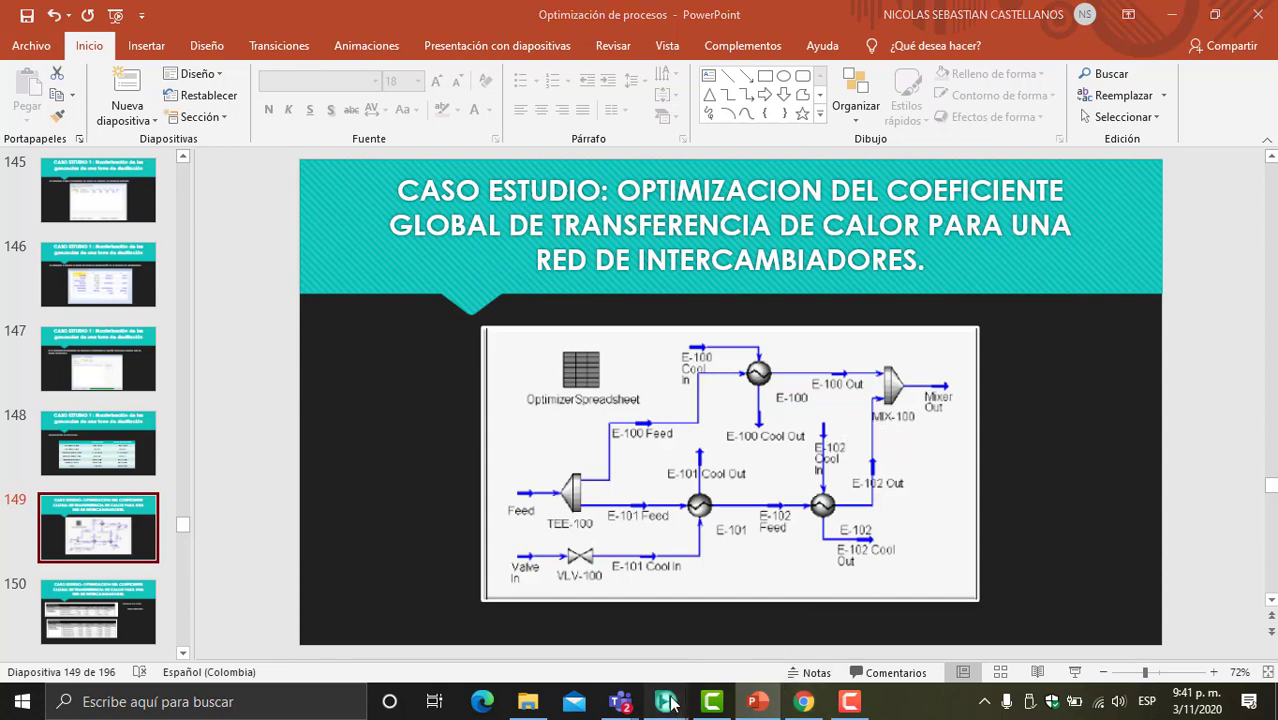
- Switch to HYSYS to view the T-100 distillation tower flowsheet with its optimizer spreadsheet
mouse_move(665, 701)
click(95, 640)
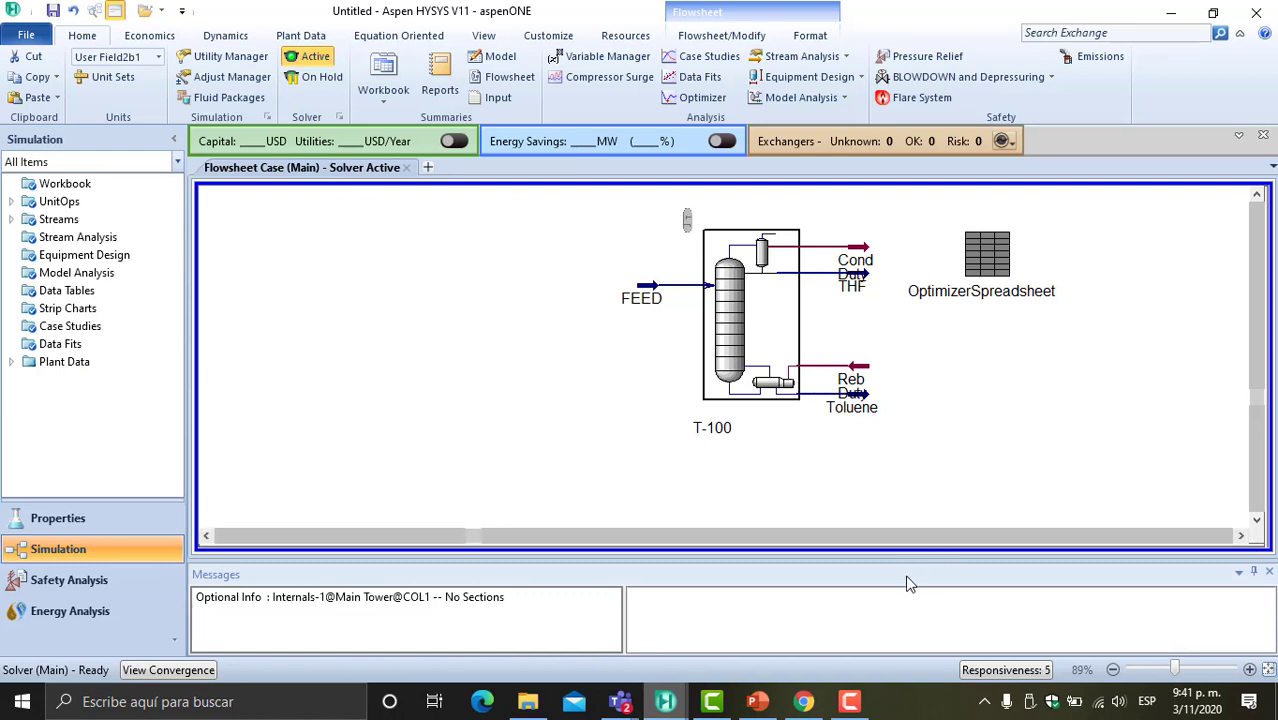
mouse_move(816, 703)
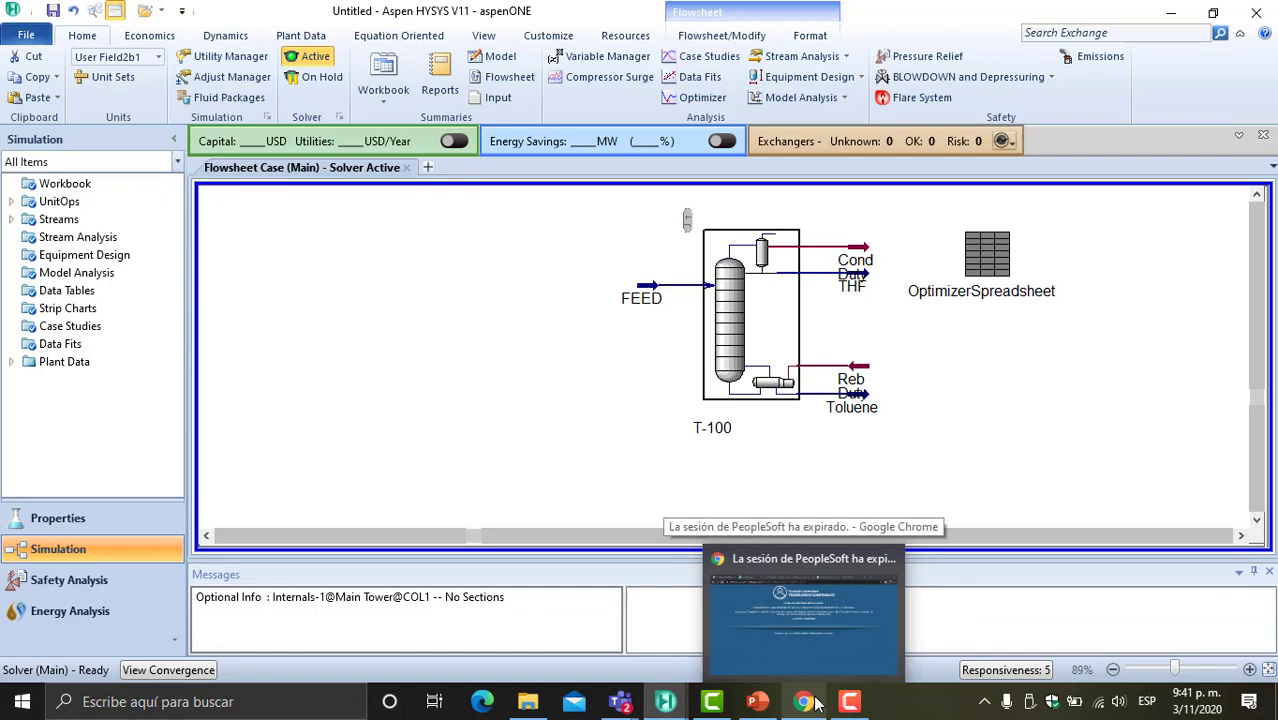
click(816, 703)
click(816, 703)
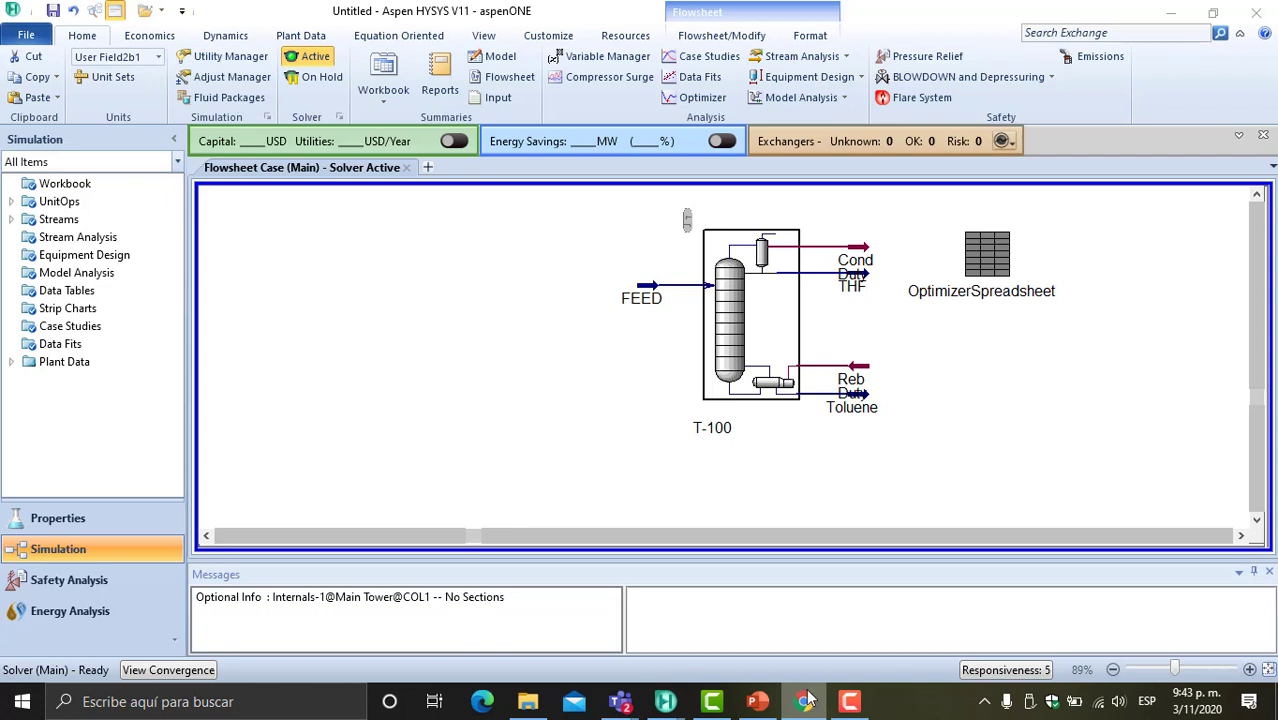
- Switch to PowerPoint and look back through the slide thumbnails of the distillation tower profit case study, around slides 141 to 146
click(757, 701)
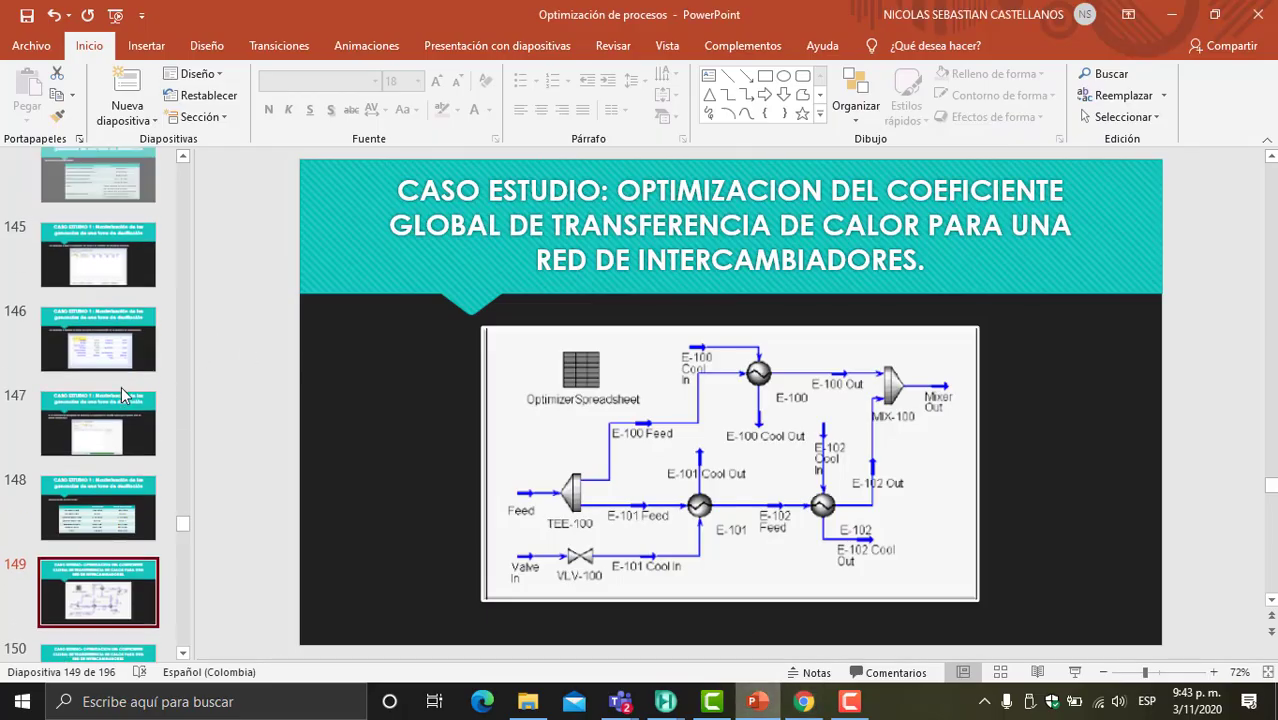
scroll(121, 393, up, 4)
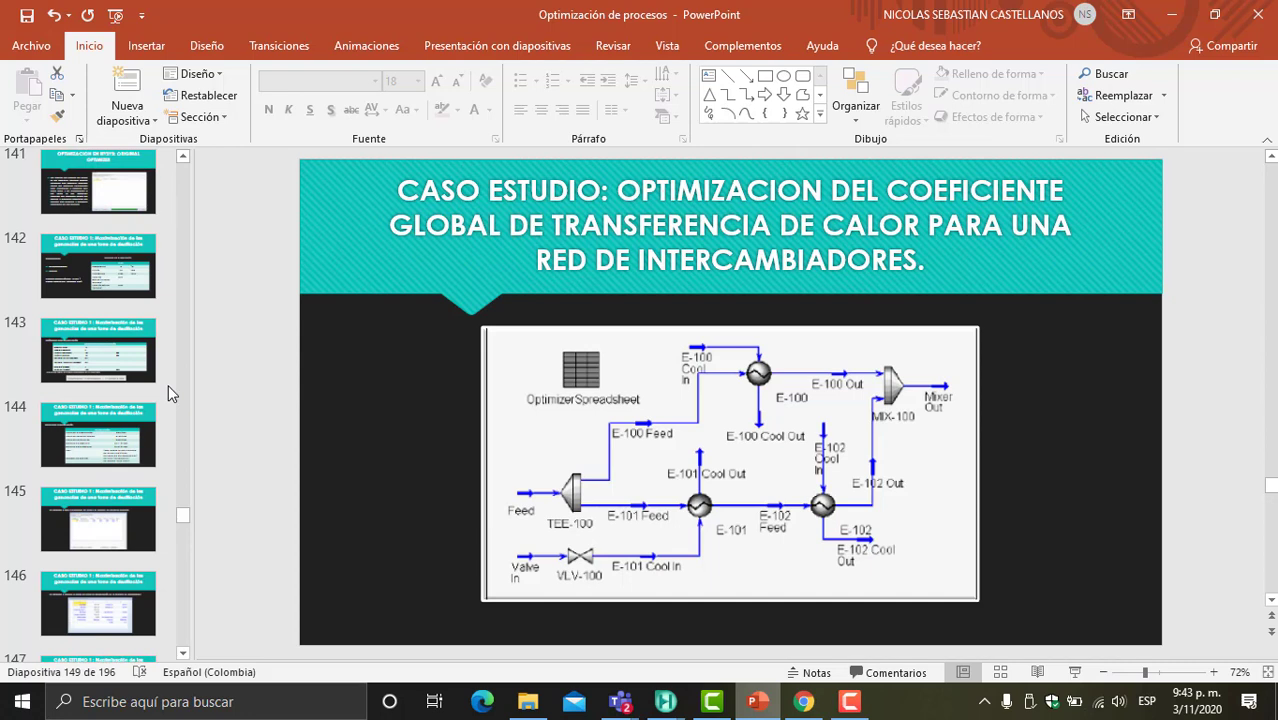
scroll(168, 384, up, 1)
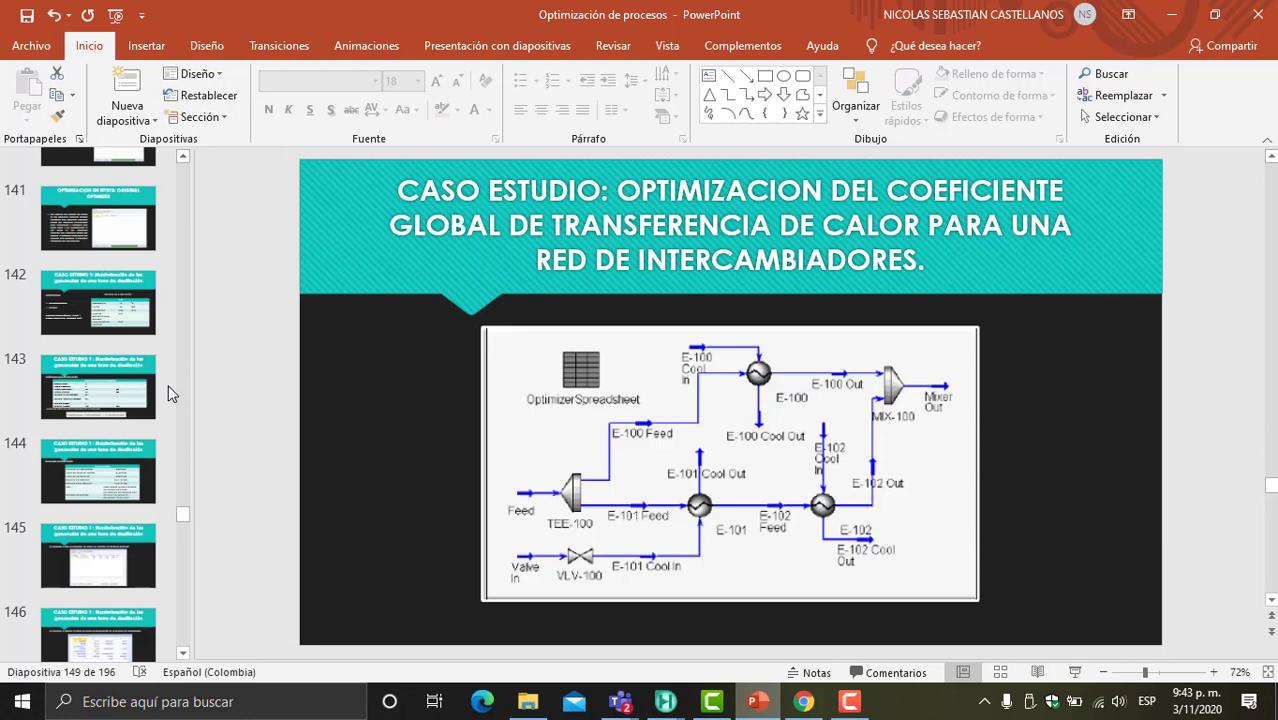